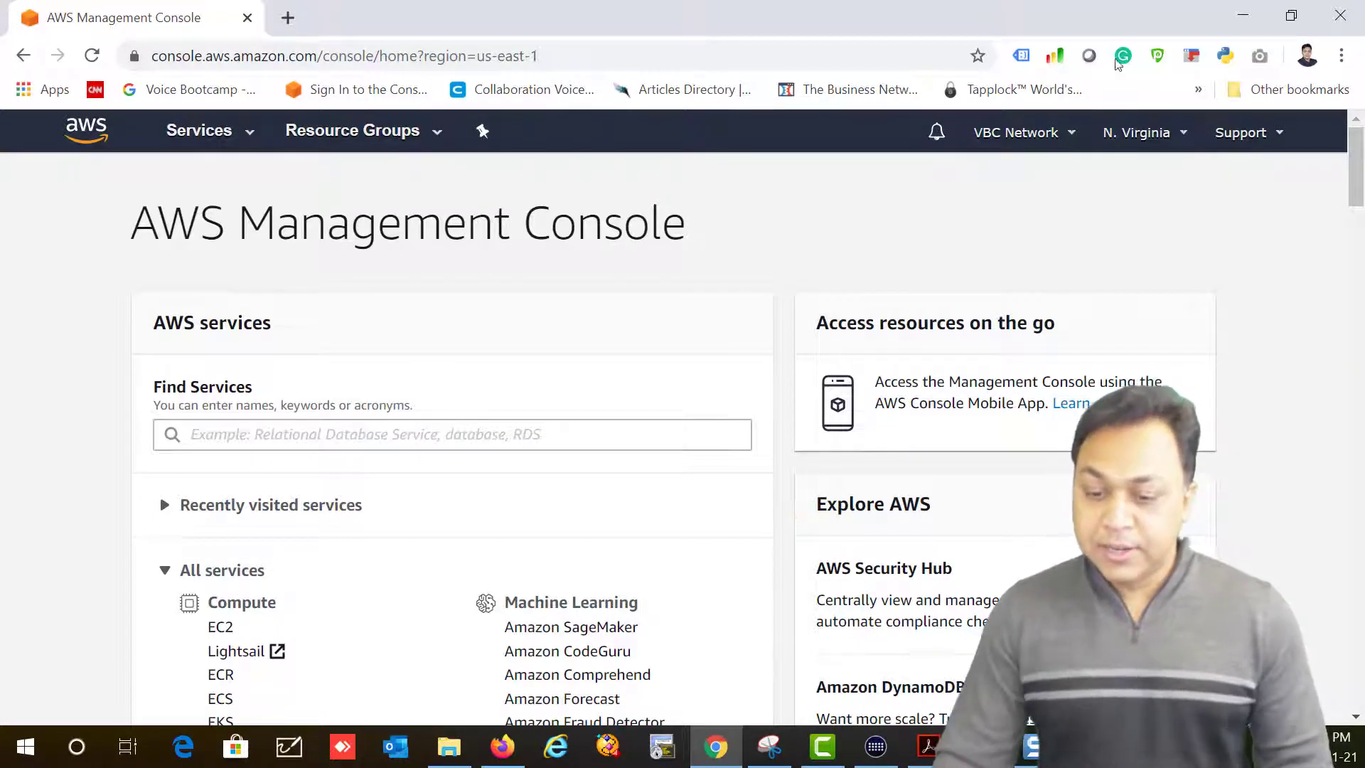
Step: Confirm the N. Virginia region, then search Services for VPC to reach the VPC dashboard
{"action": "left_click", "coordinate": [1143, 134]}
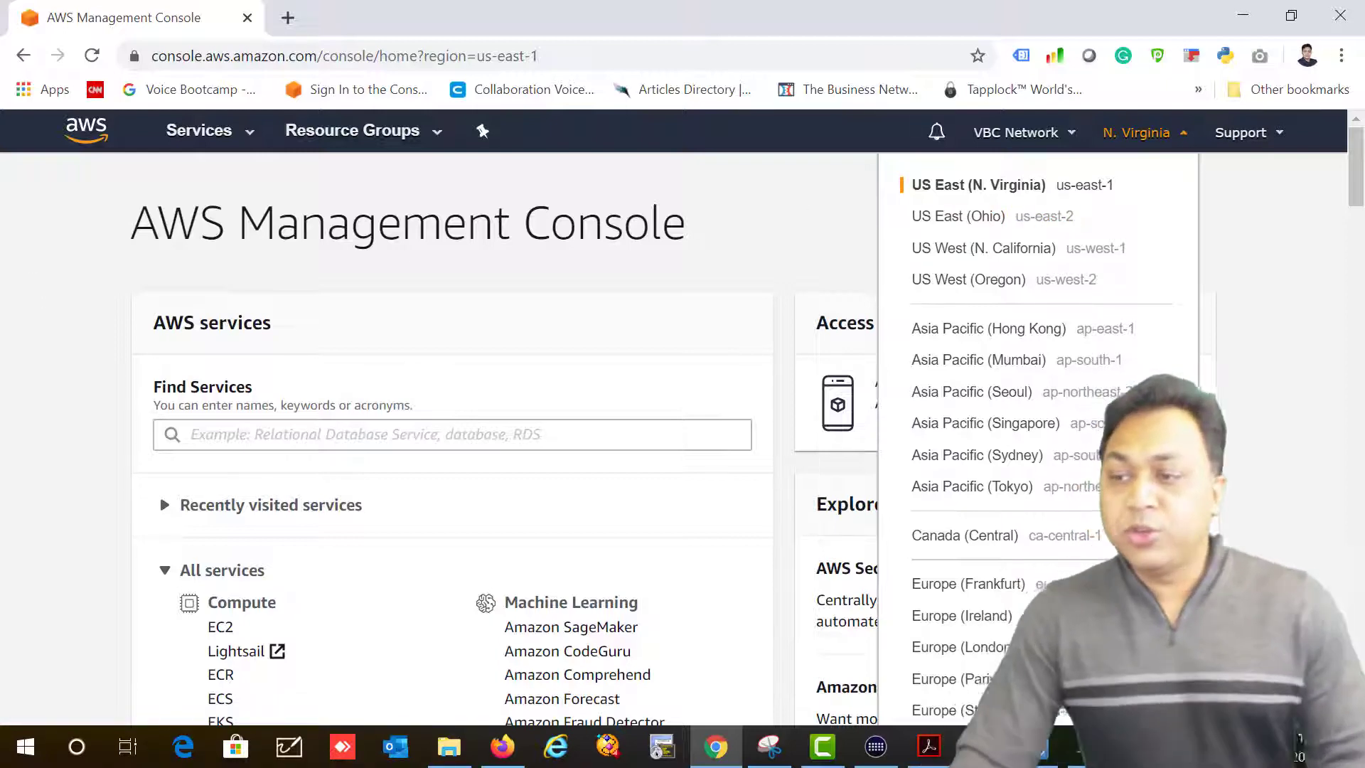
{"action": "key", "text": "alt+Tab"}
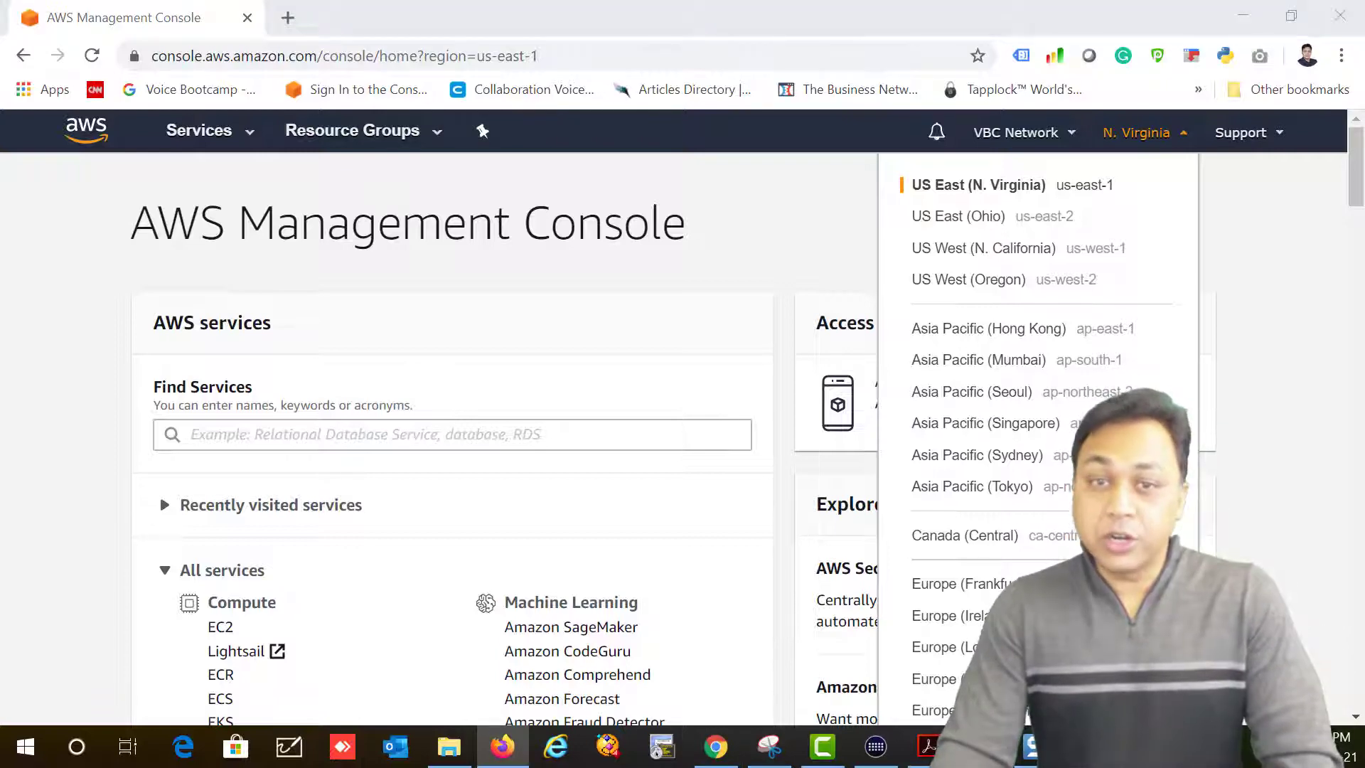
{"action": "left_click", "coordinate": [191, 139]}
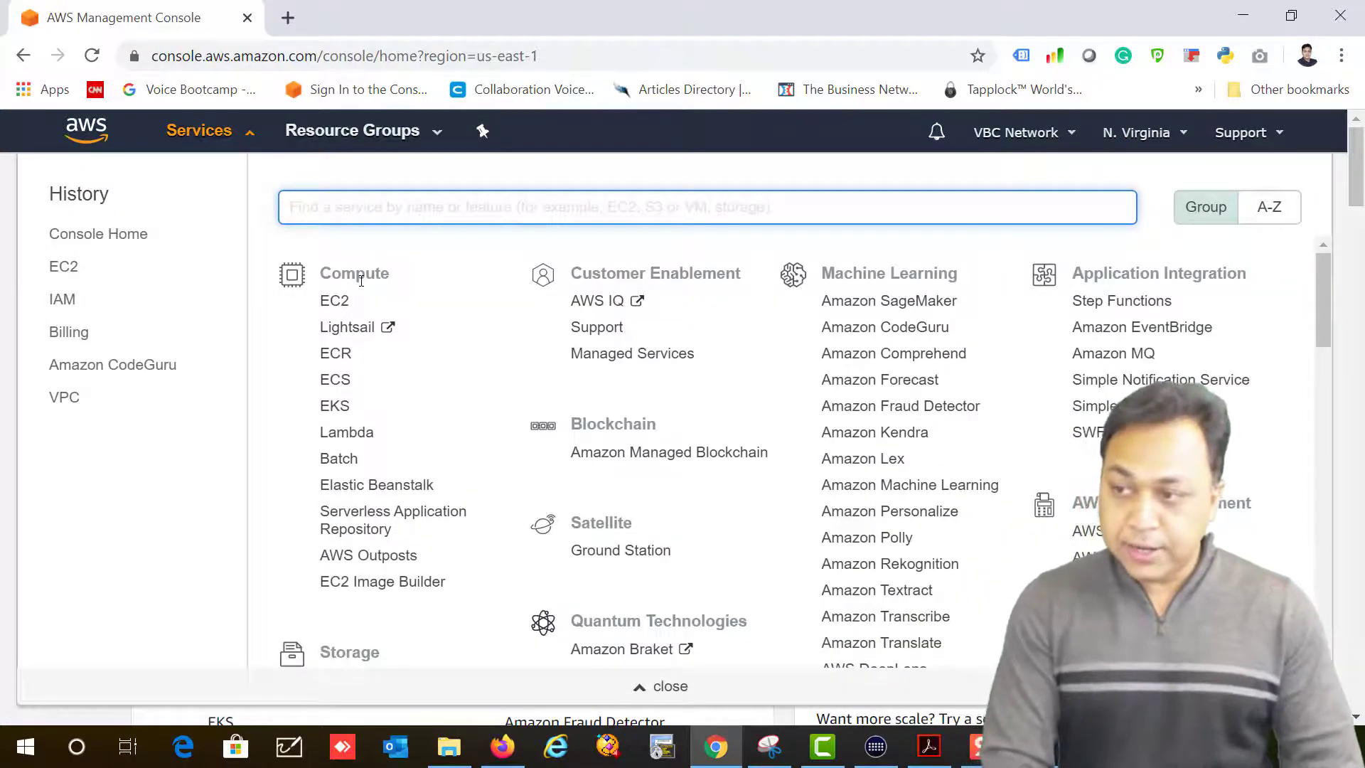
{"action": "type", "text": "VPC"}
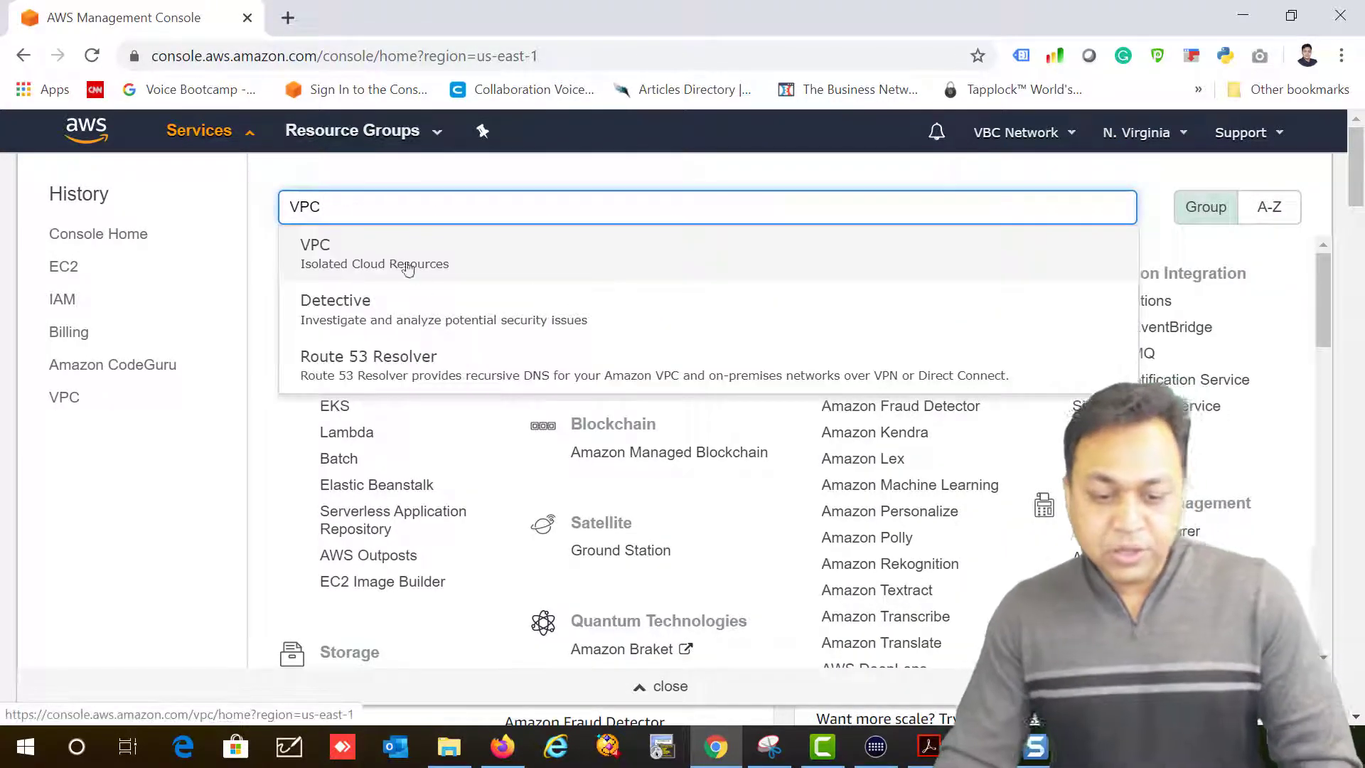
{"action": "key", "text": "Return"}
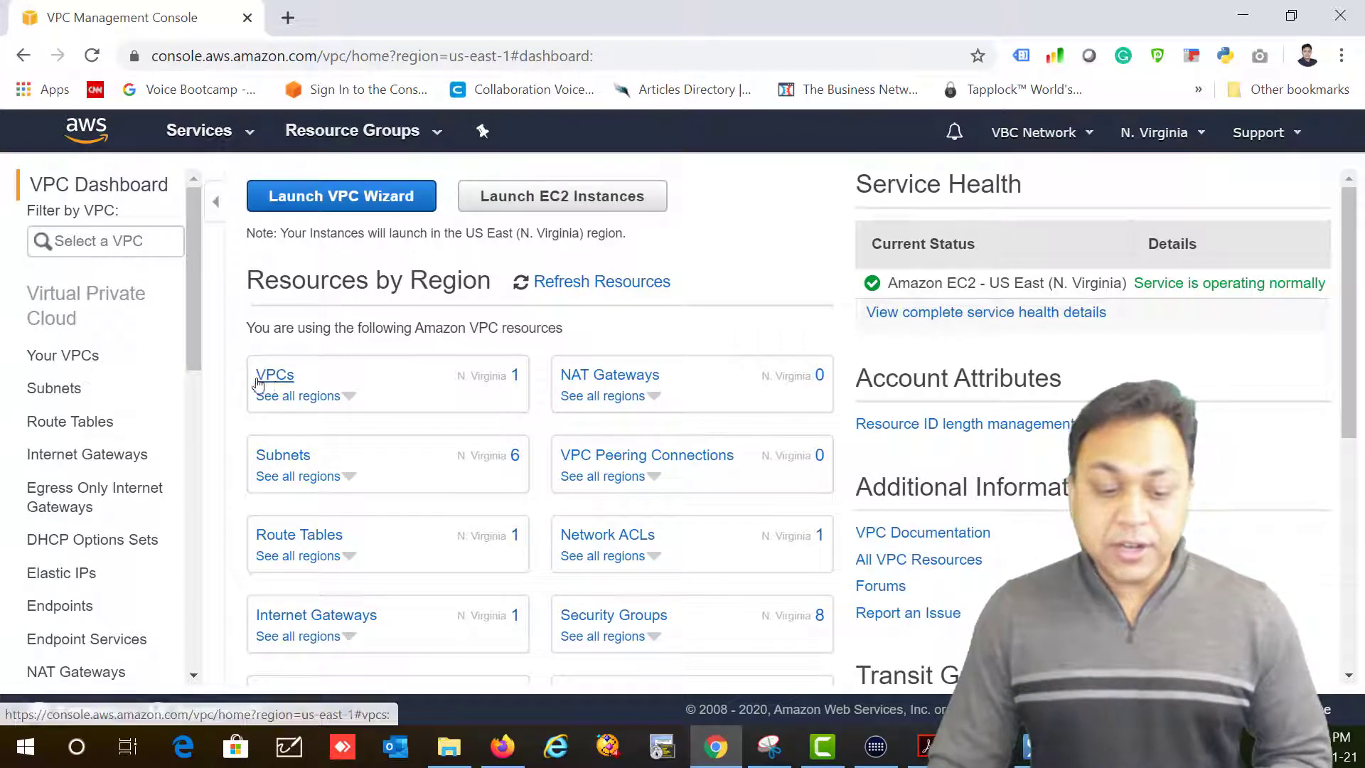
Step: Review the default VPC vpc-a5eaa0df in Your VPCs, then start a new VPC
{"action": "left_click_drag", "start_coordinate": [254, 375], "coordinate": [306, 383]}
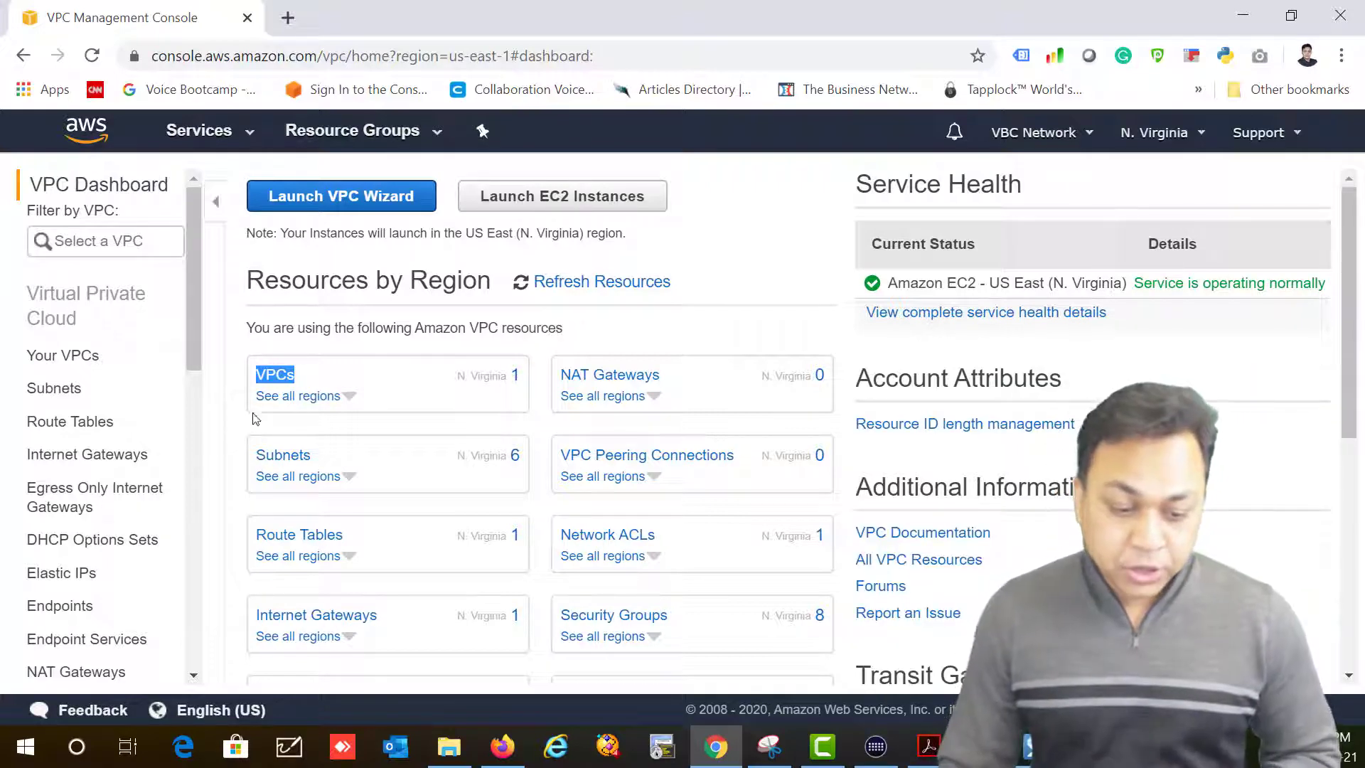
{"action": "left_click", "coordinate": [269, 379]}
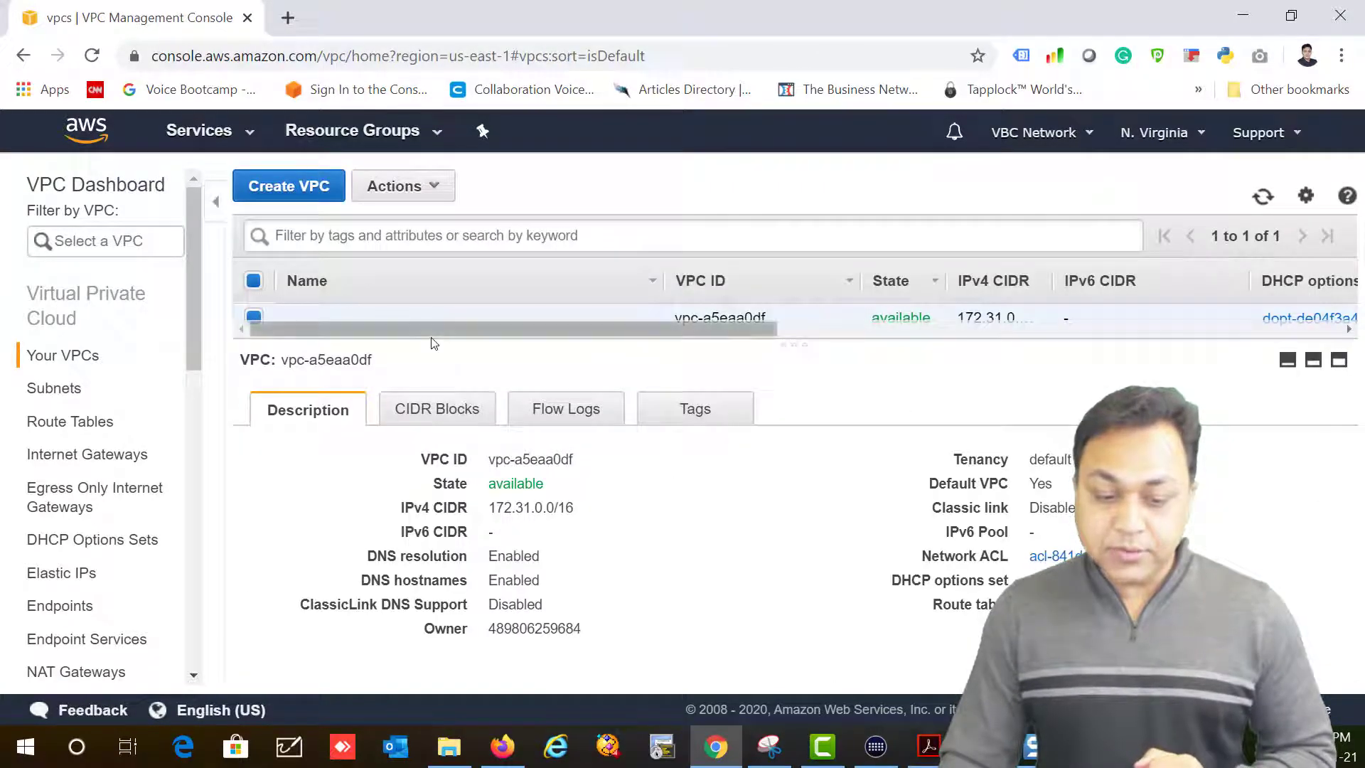
{"action": "left_click_drag", "start_coordinate": [430, 346], "coordinate": [444, 413]}
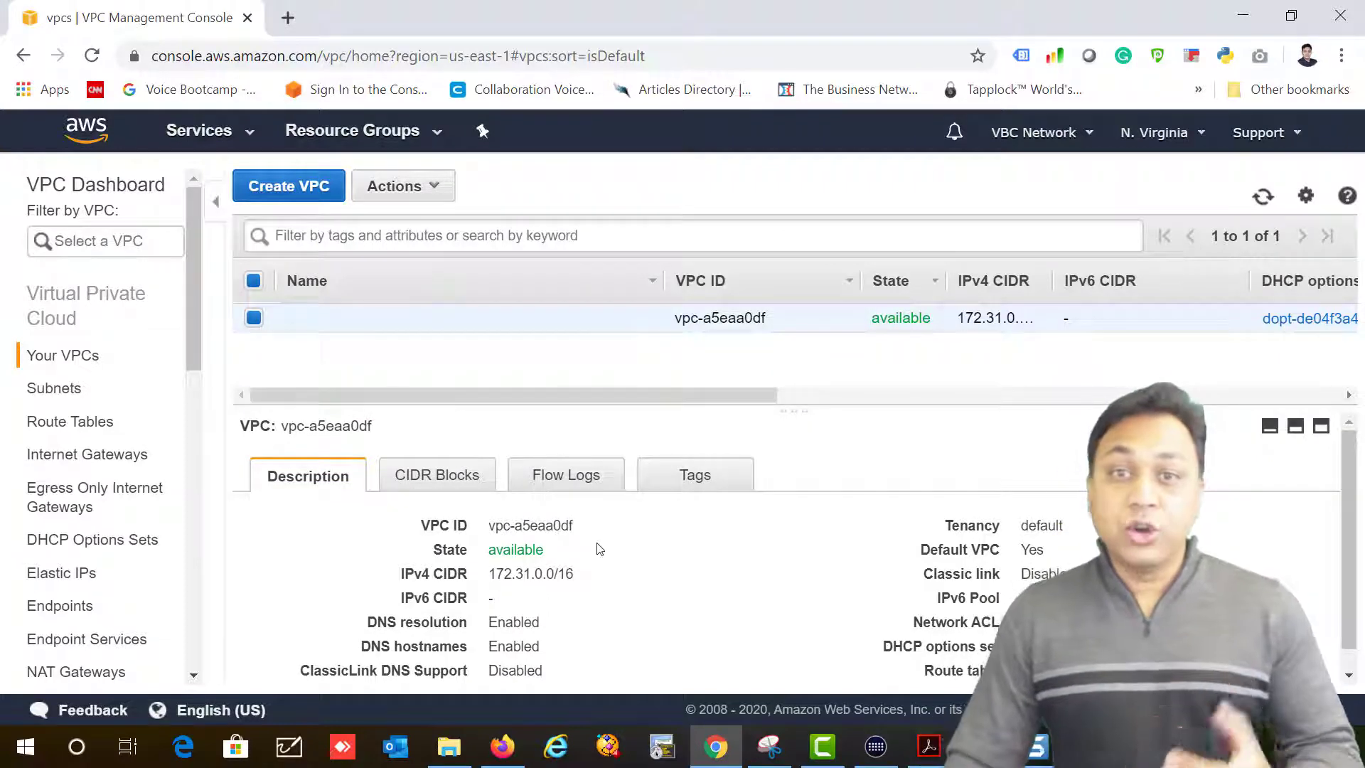
{"action": "left_click", "coordinate": [281, 201]}
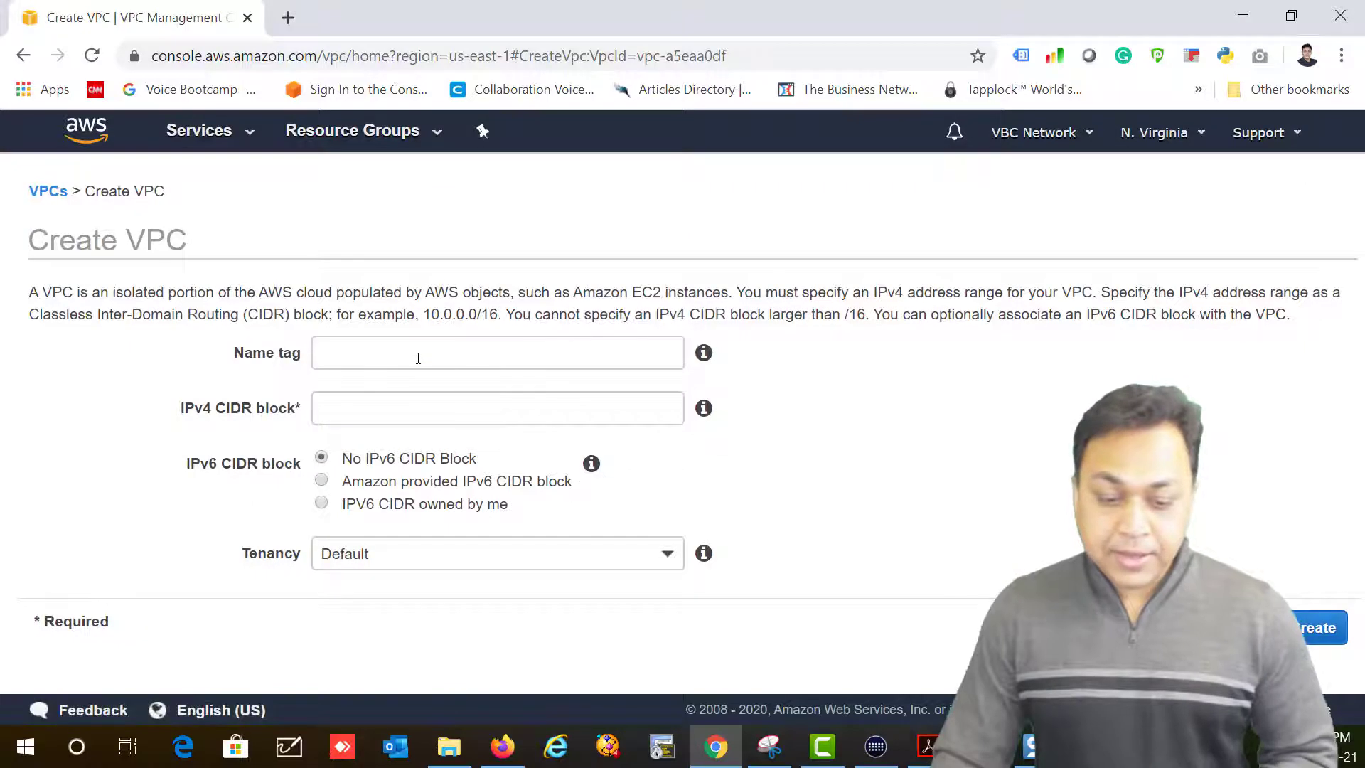
Step: Create VPC 'MyUSVPC' with IPv4 CIDR block 10.0.0.0/16 and close the confirmation
{"action": "left_click", "coordinate": [416, 358]}
{"action": "type", "text": "MyVPC"}
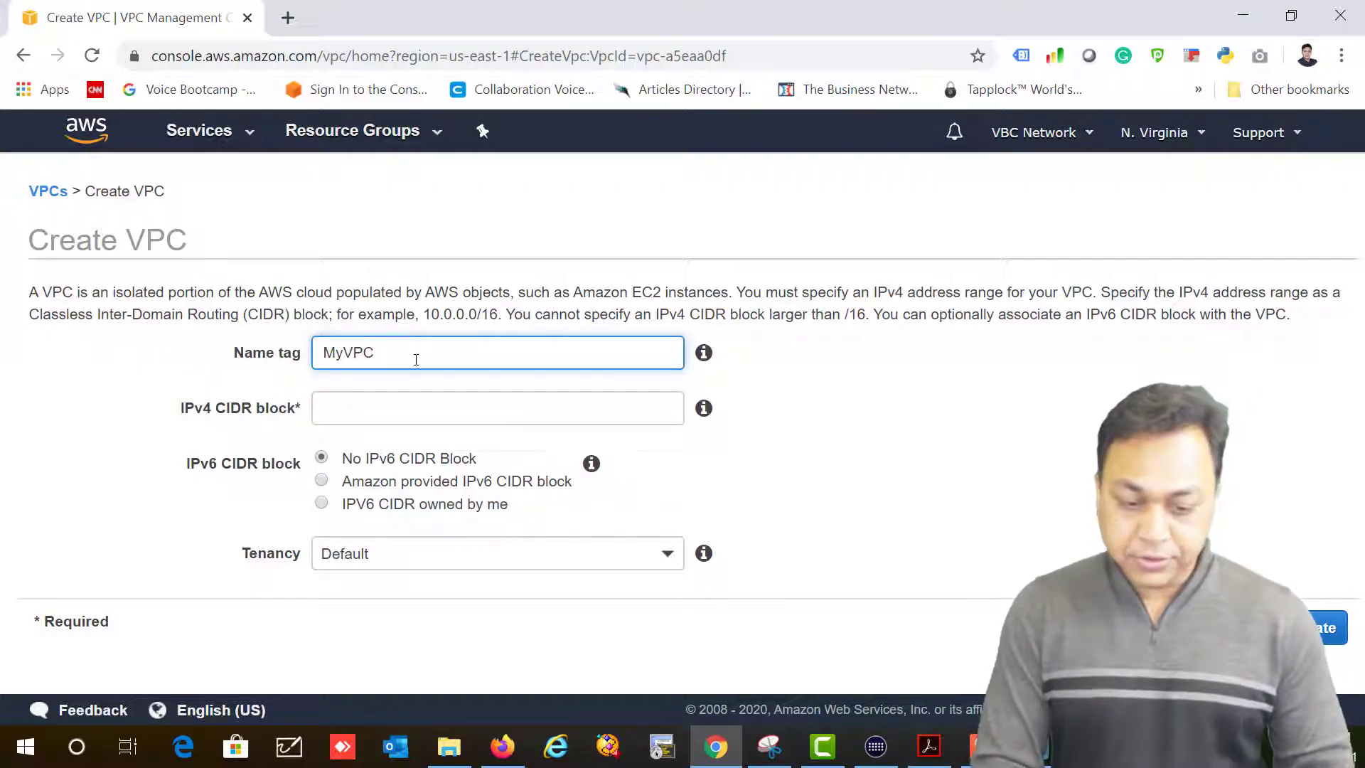
{"action": "type", "text": "US"}
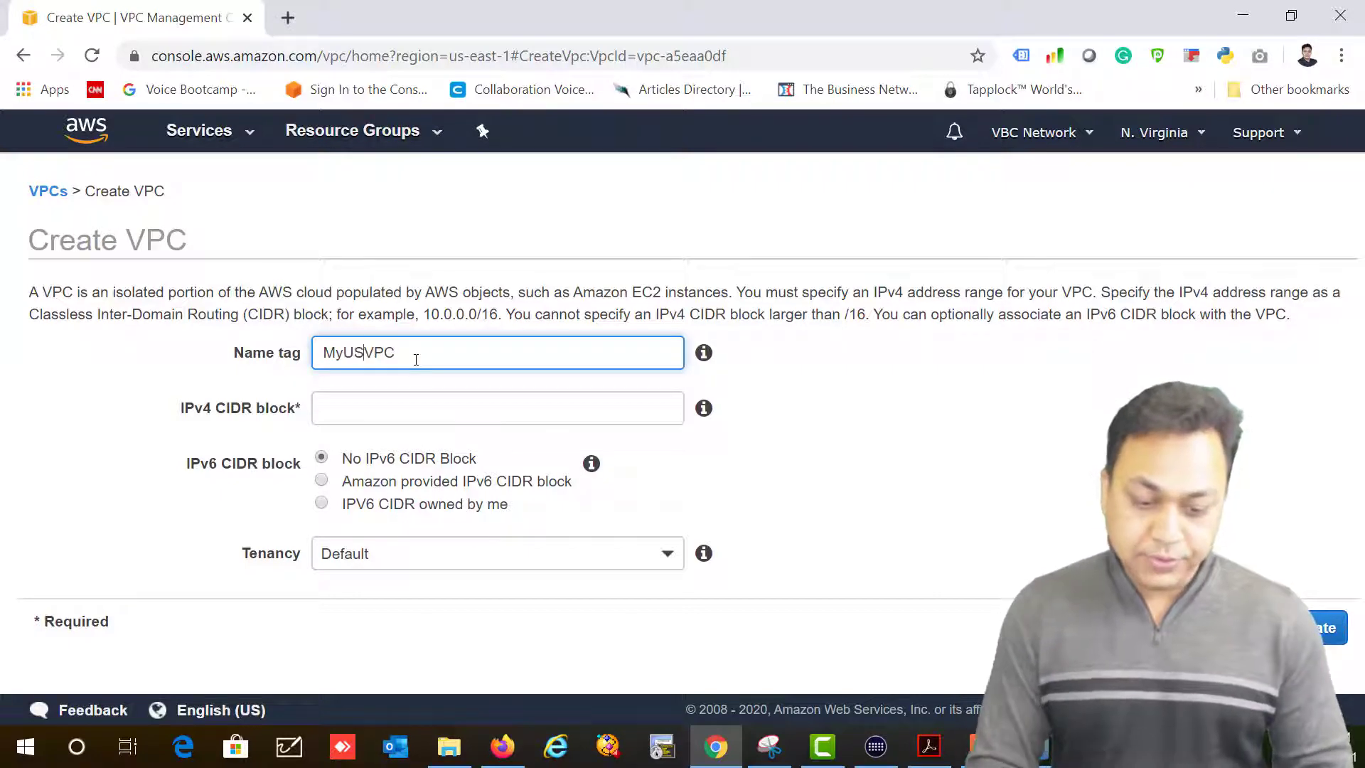
{"action": "key", "text": "Tab"}
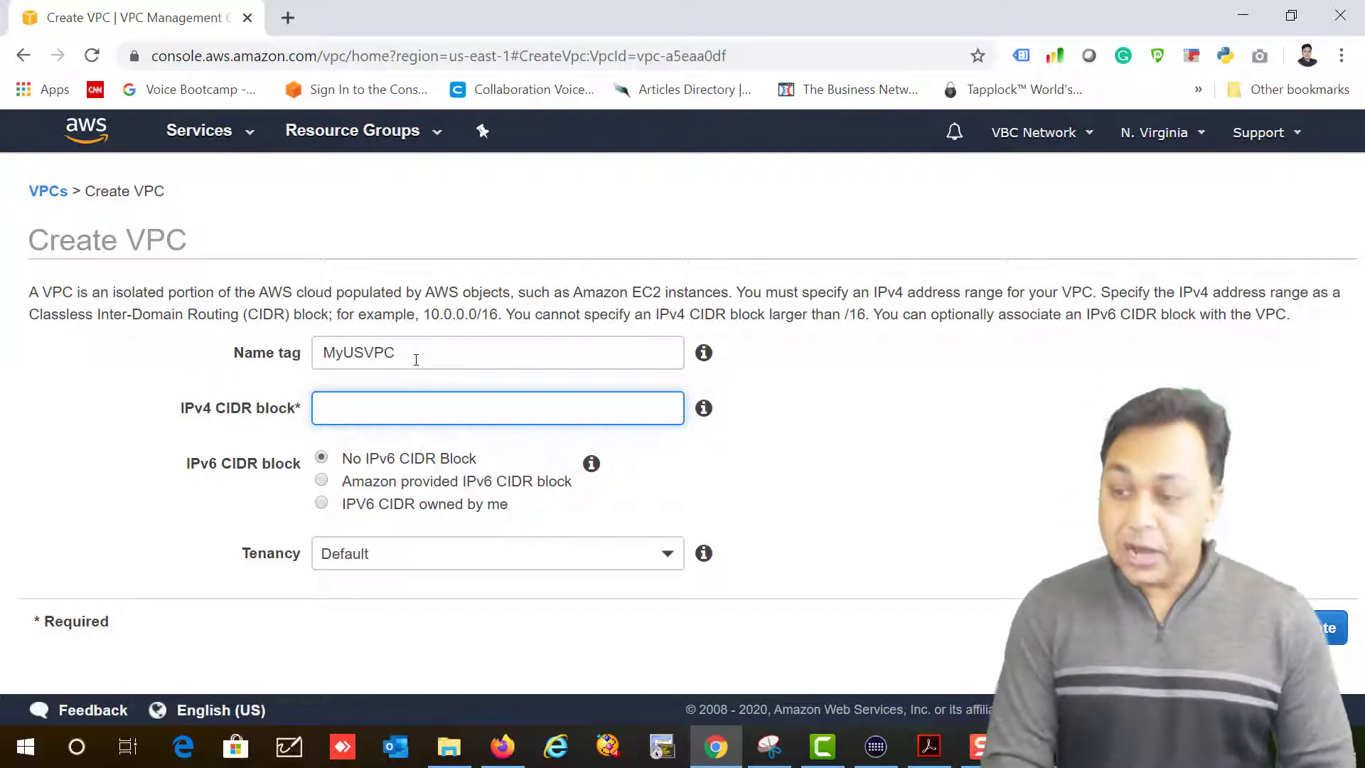
{"action": "type", "text": "10.0.0"}
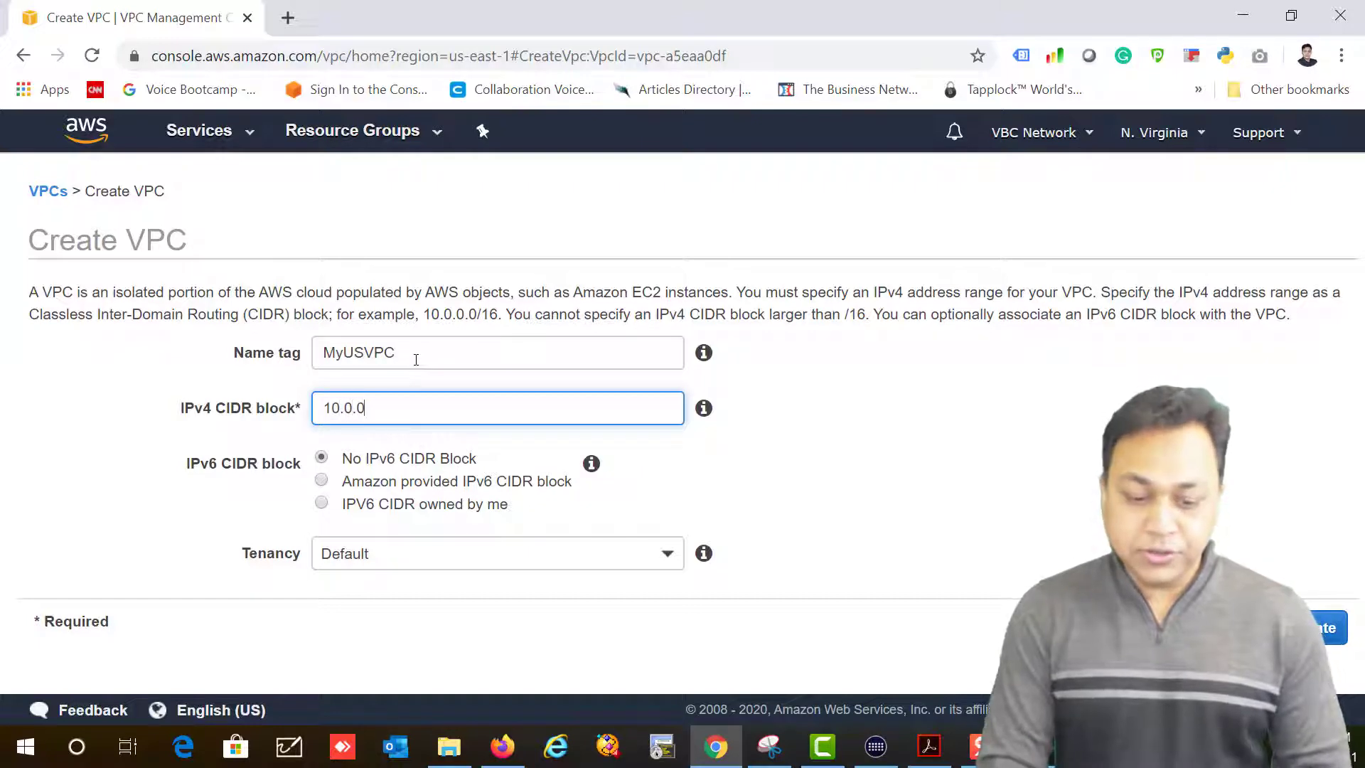
{"action": "type", "text": ".0/16"}
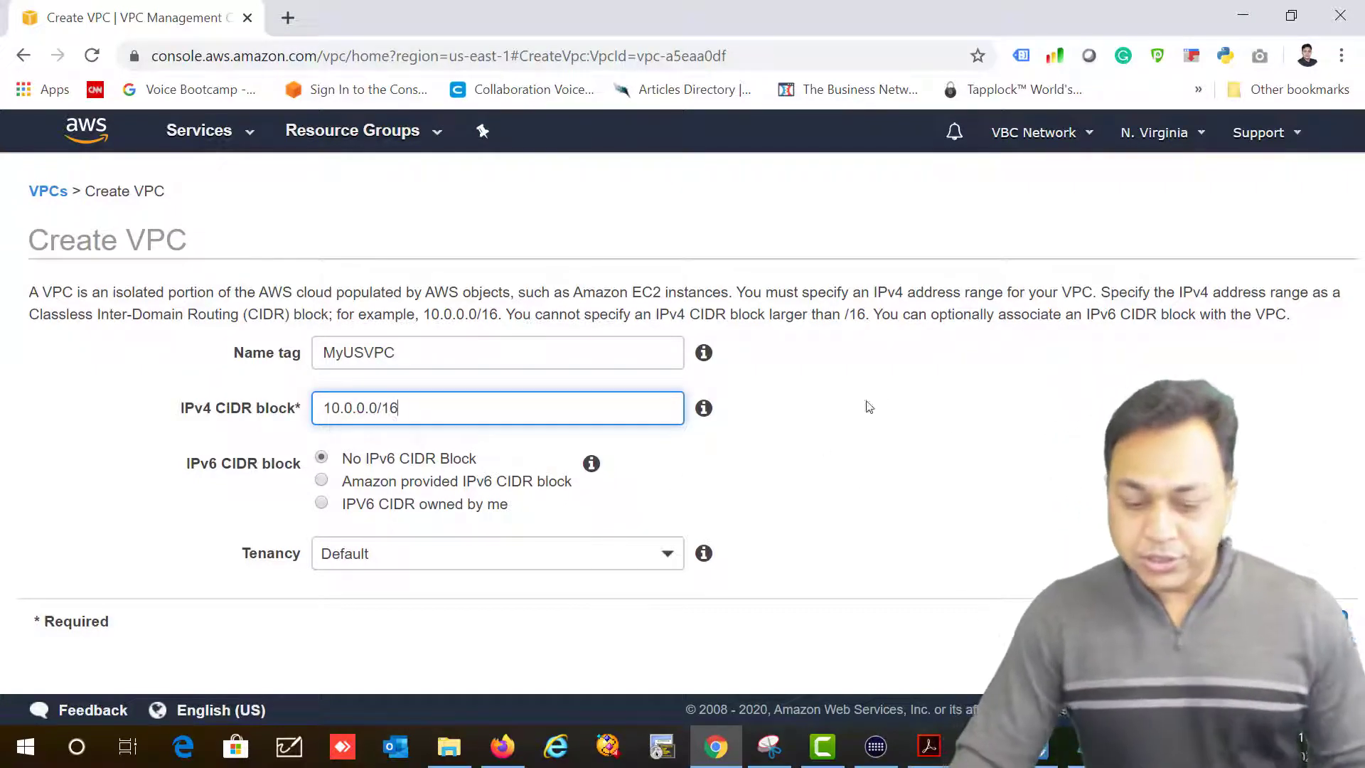
{"action": "left_click", "coordinate": [1314, 634]}
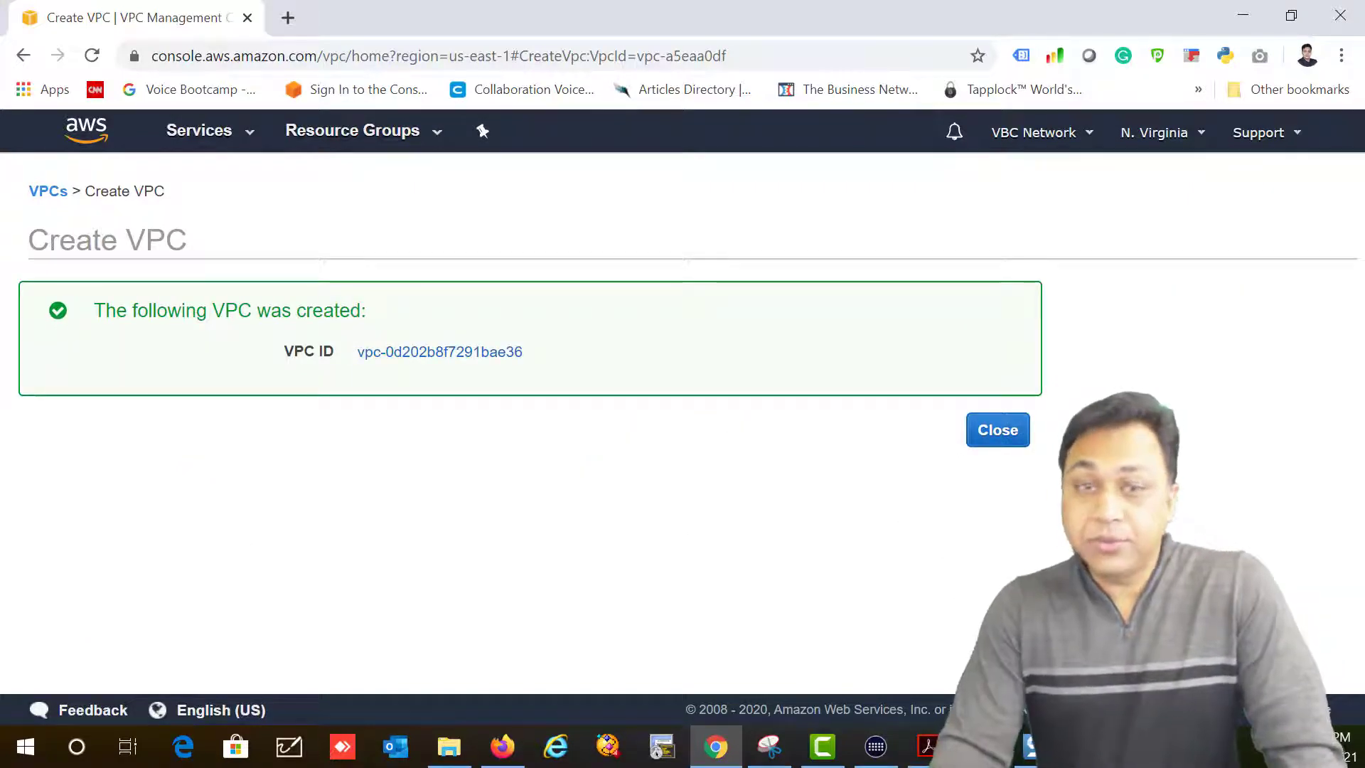
{"action": "key", "text": "alt+Tab"}
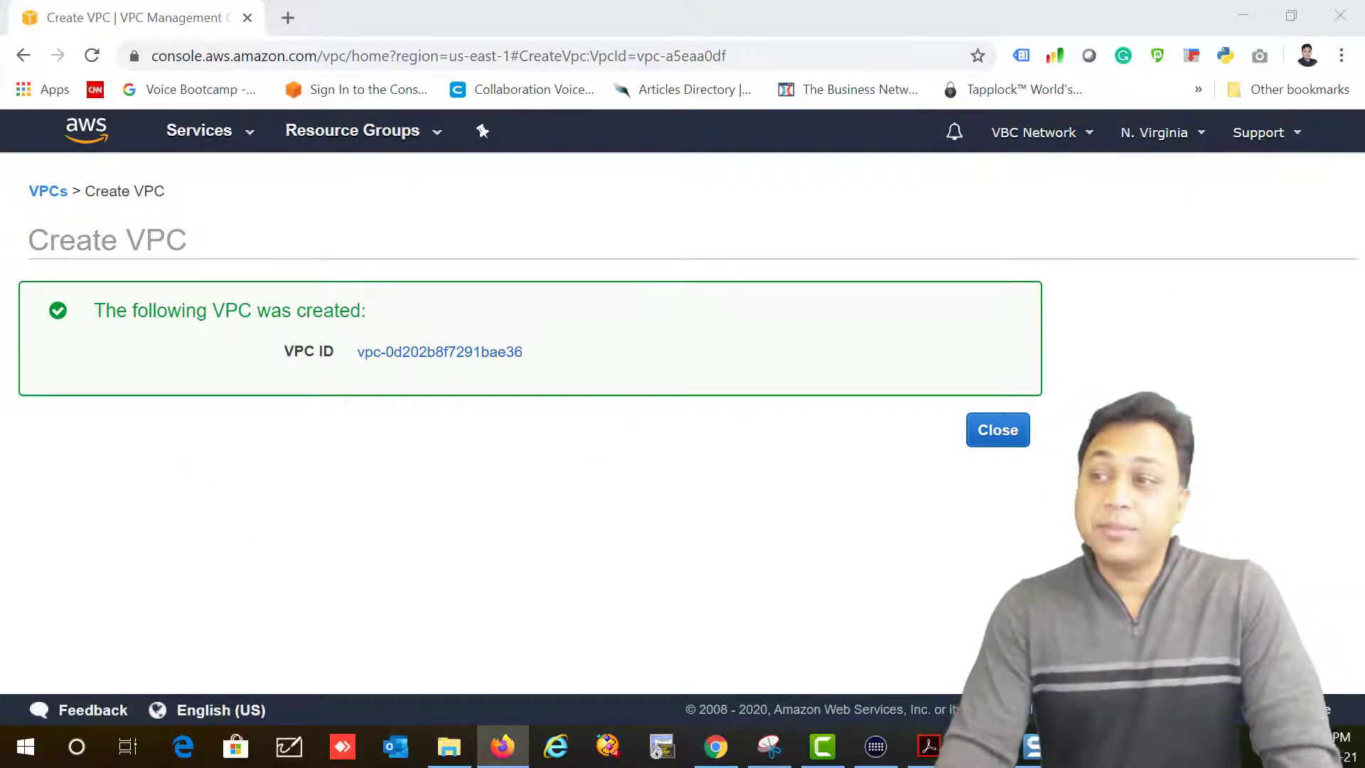
{"action": "left_click", "coordinate": [1010, 445]}
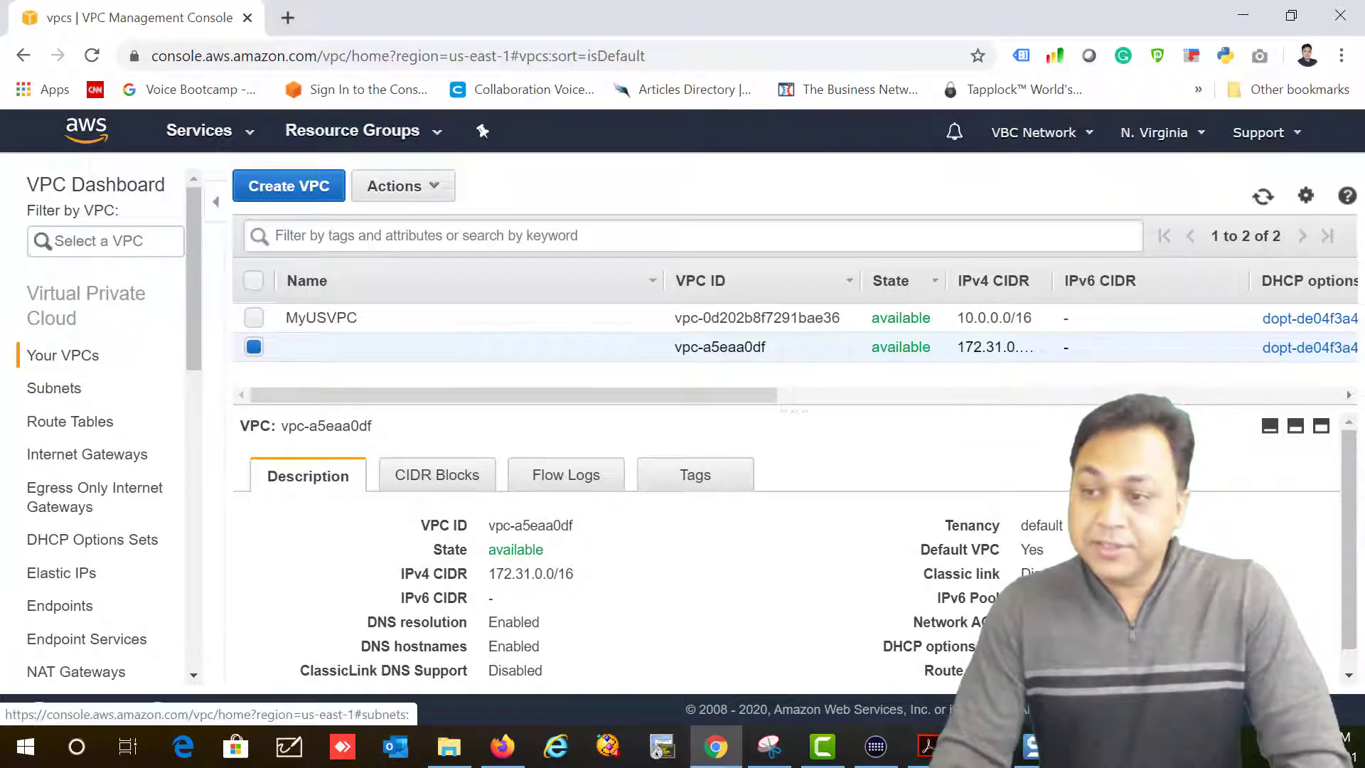
Step: Start a new subnet from the Subnets list, naming it 'Public Subnet 1'
{"action": "left_click", "coordinate": [43, 391]}
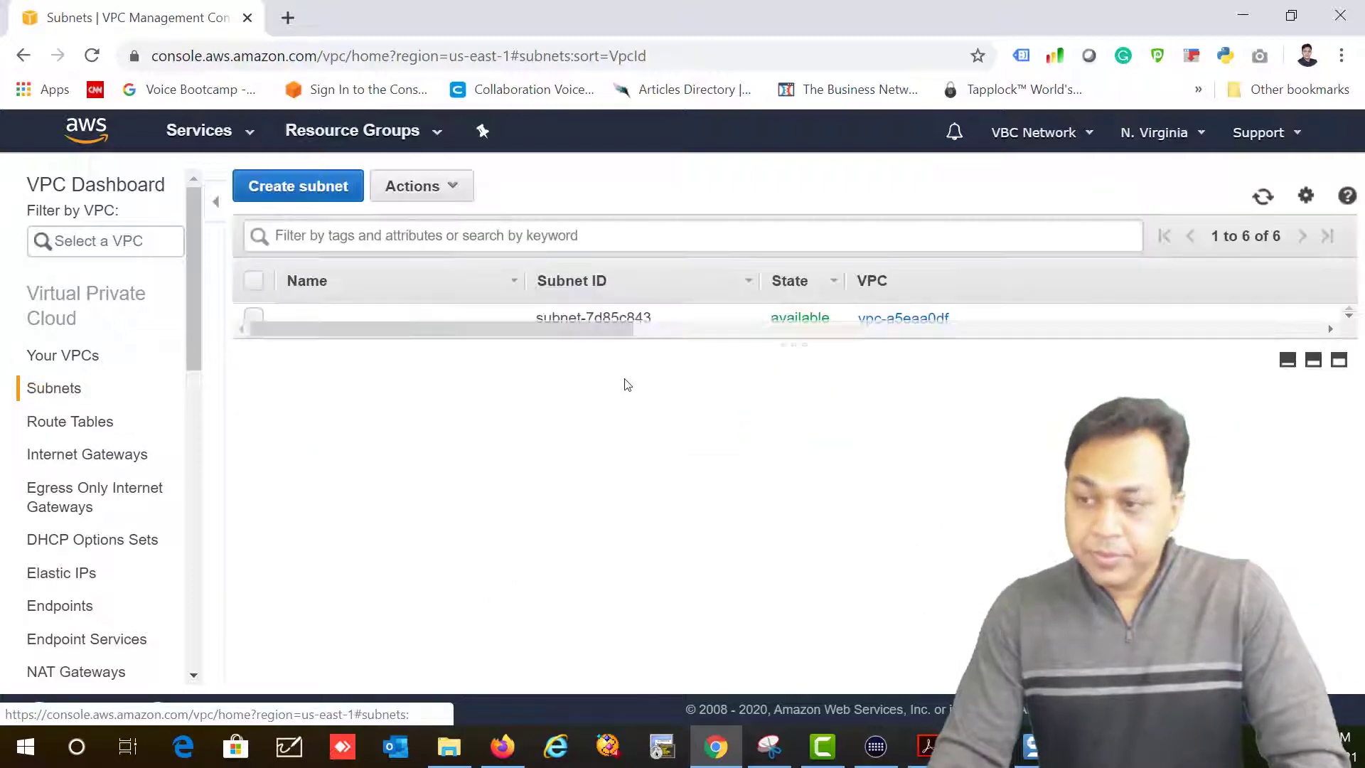
{"action": "left_click_drag", "start_coordinate": [417, 341], "coordinate": [524, 390]}
{"action": "left_click", "coordinate": [312, 188]}
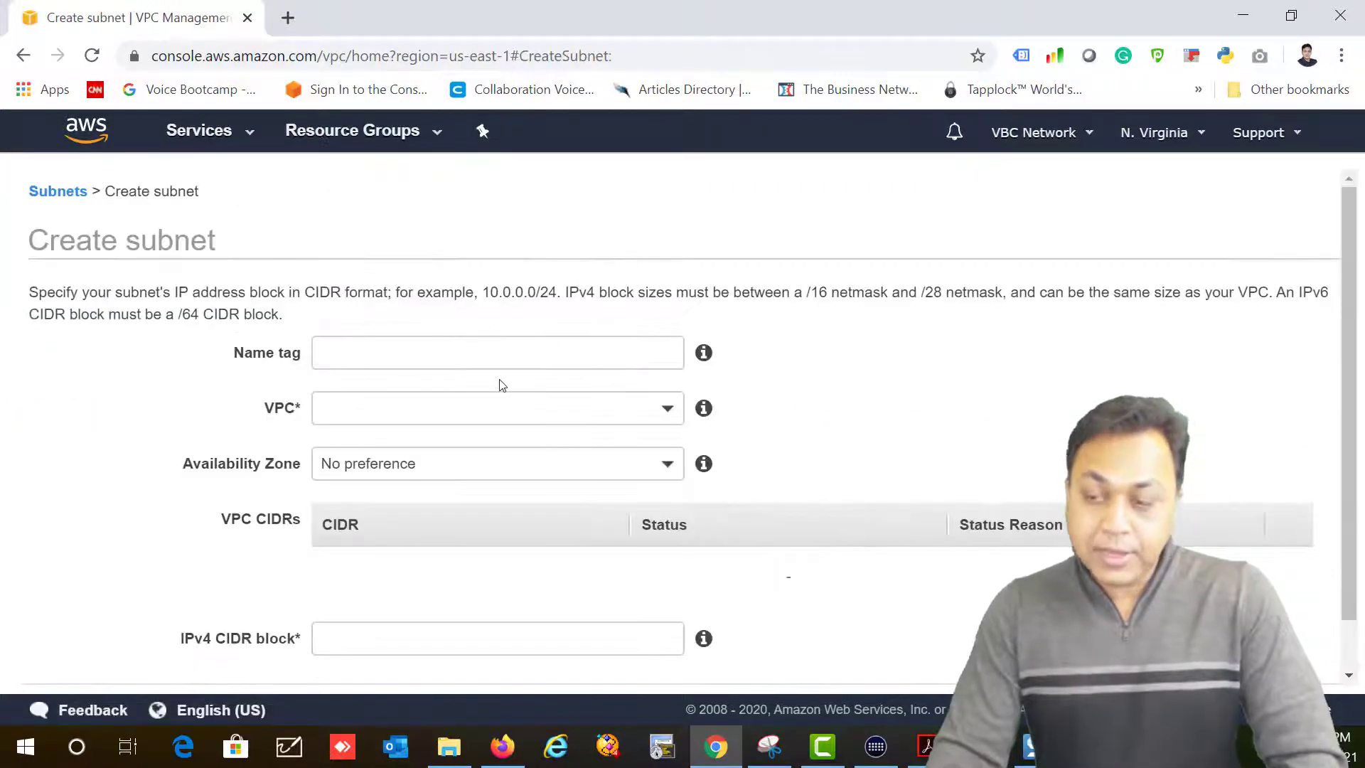
{"action": "left_click", "coordinate": [403, 348]}
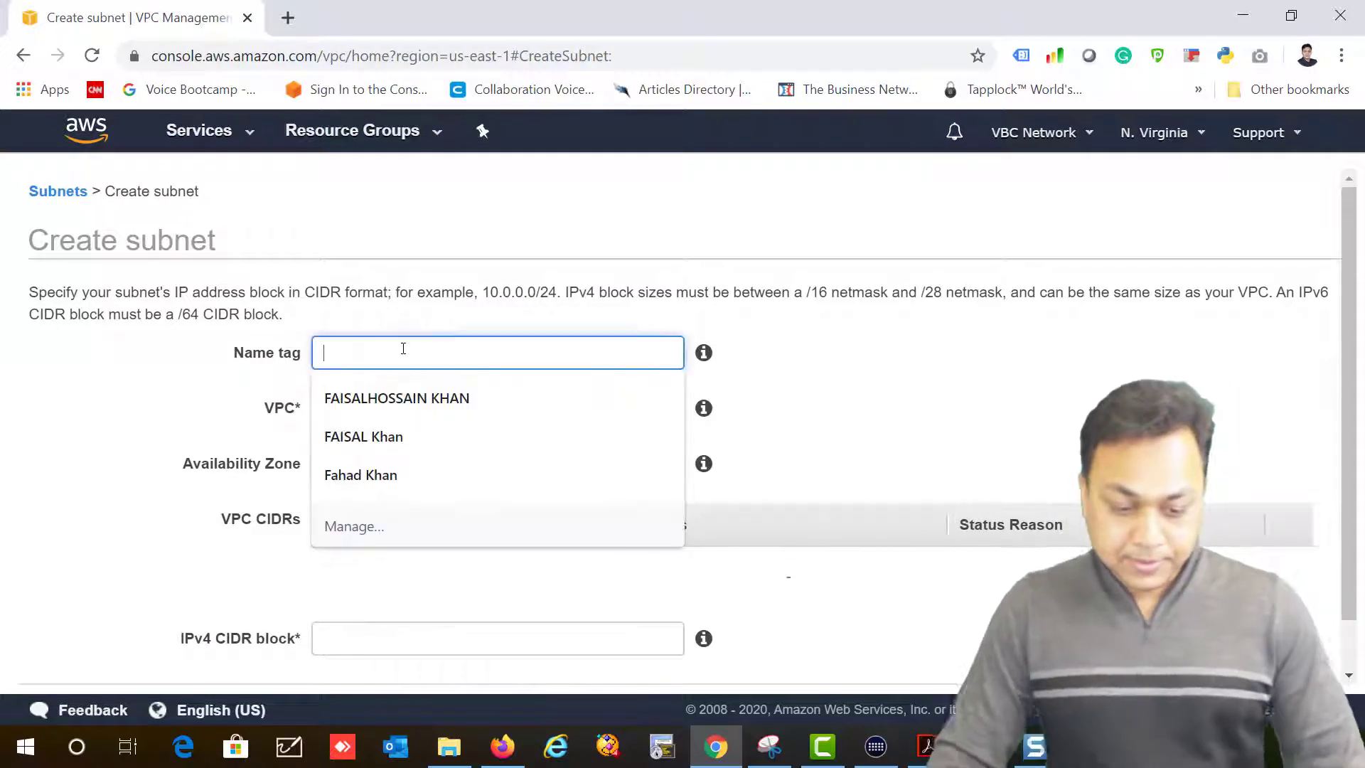
{"action": "type", "text": "Public"}
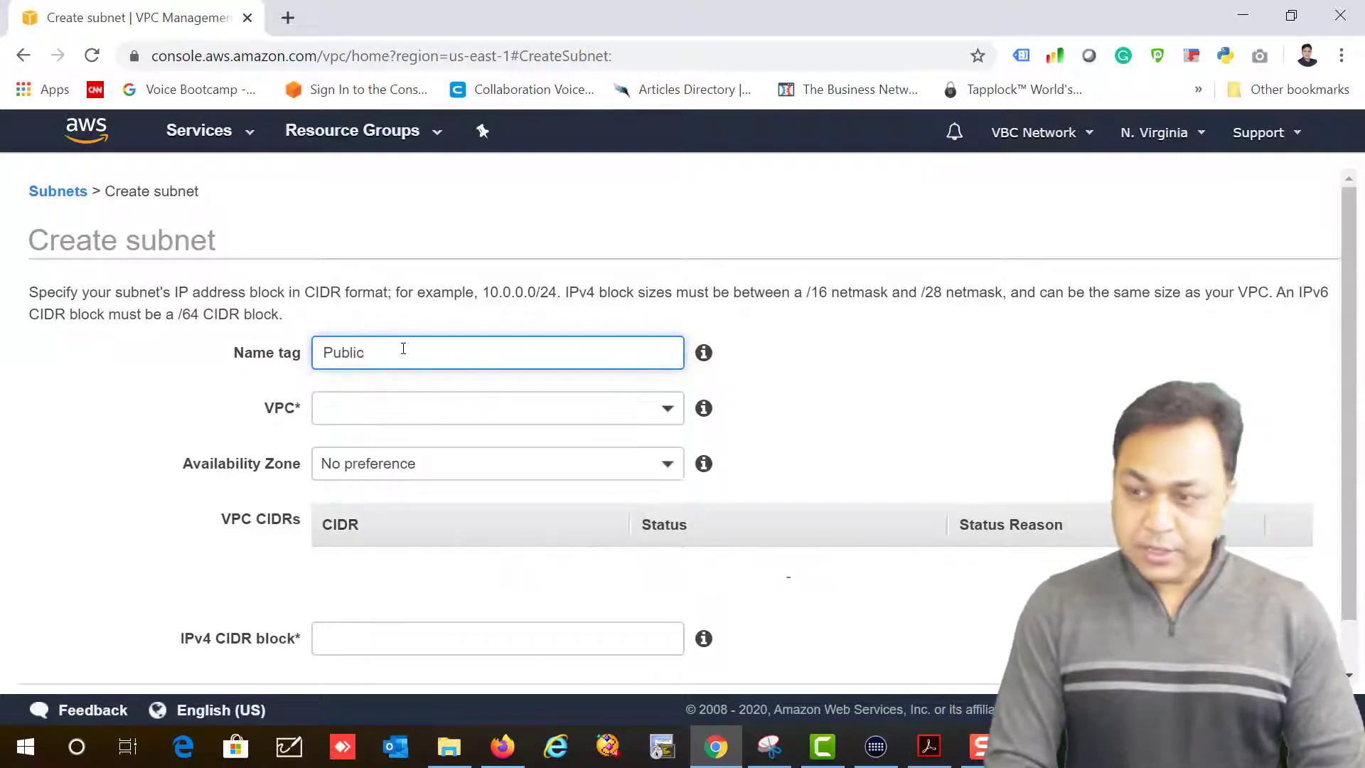
{"action": "type", "text": " 1"}
{"action": "key", "text": "Tab"}
{"action": "key", "text": "Tab"}
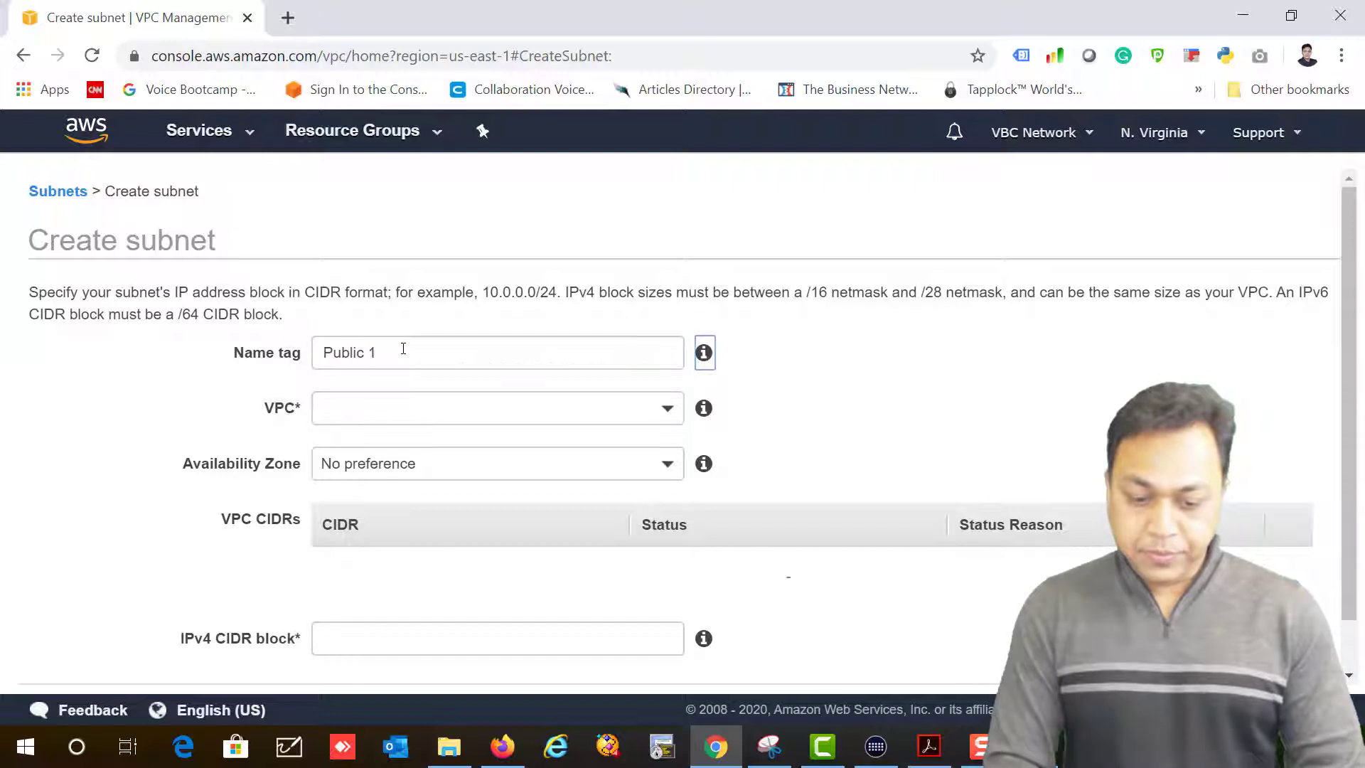
{"action": "left_click", "coordinate": [403, 349]}
{"action": "key", "text": "BackSpace"}
{"action": "type", "text": "Subnet 1"}
{"action": "key", "text": "Tab"}
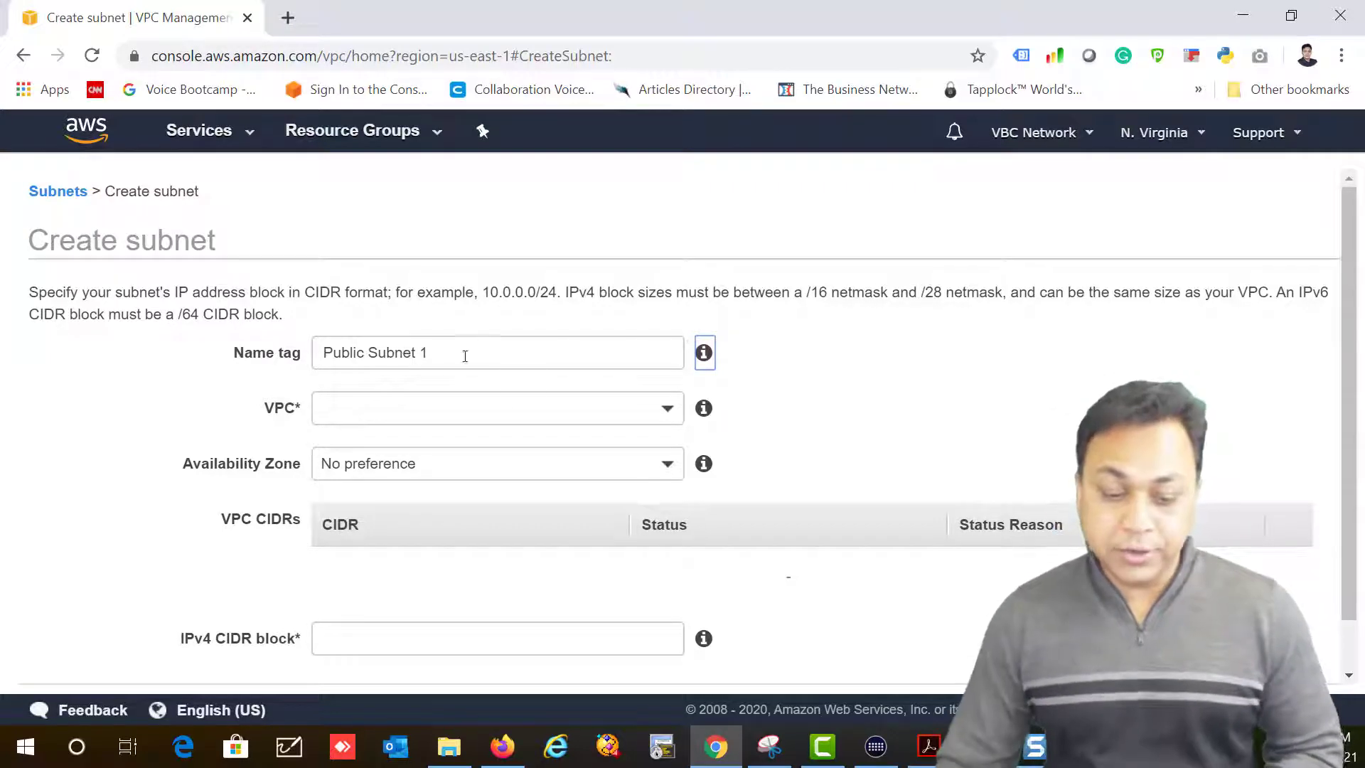
Step: Assign the new subnet to the MyUSVPC VPC
{"action": "left_click", "coordinate": [646, 409]}
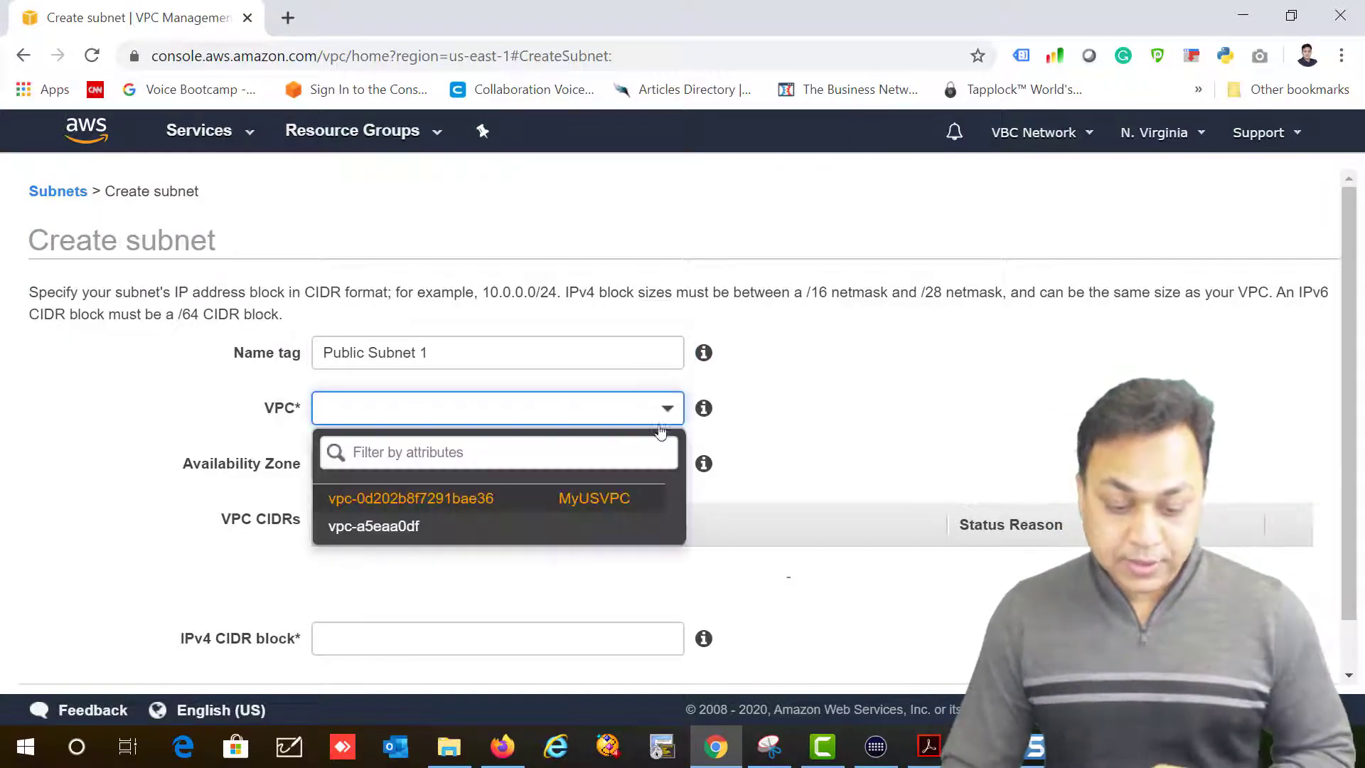
{"action": "left_click", "coordinate": [557, 507]}
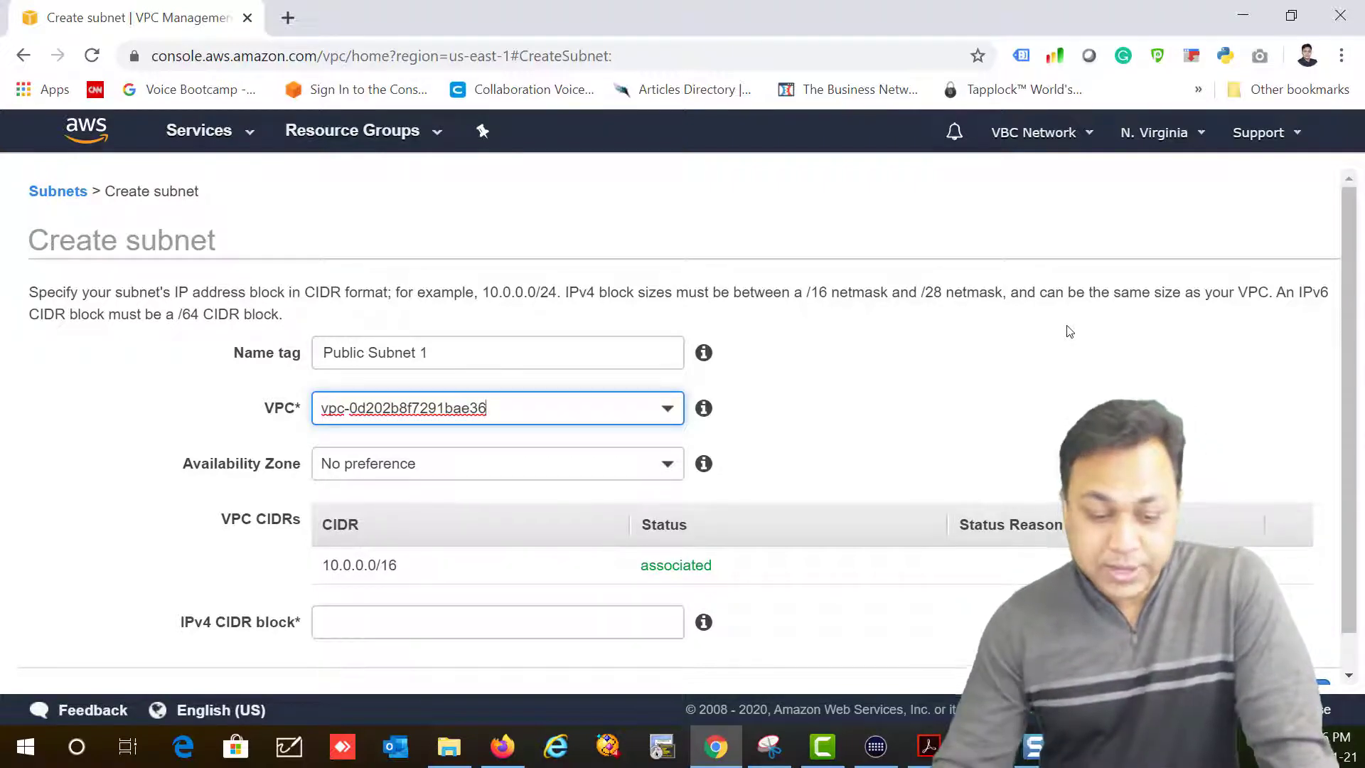
{"action": "scroll", "coordinate": [995, 442], "scroll_direction": "down", "scroll_amount": 1}
{"action": "left_click", "coordinate": [644, 424]}
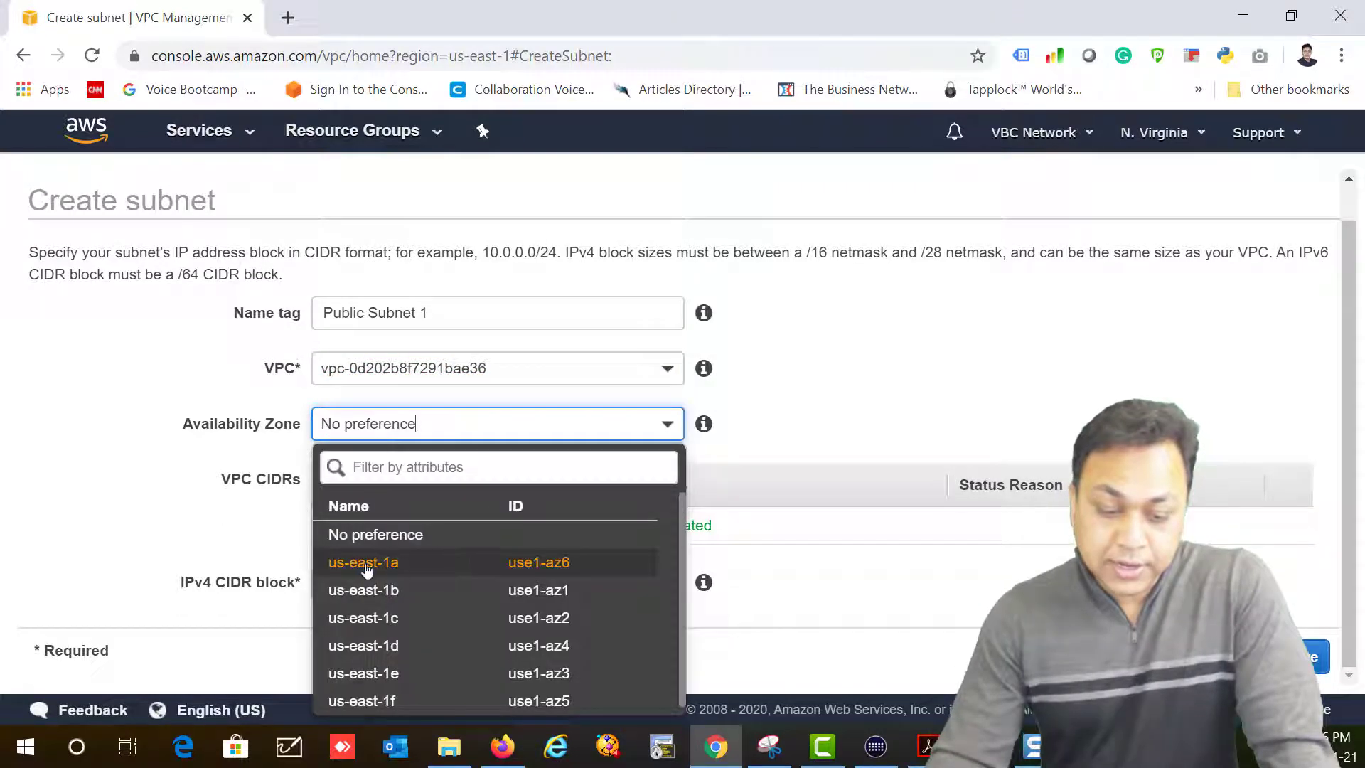
Step: Set zone us-east-1a, rename to 'Public Subnet 1a', enter CIDR 10.0.1.0/24, and create it
{"action": "left_click", "coordinate": [389, 565]}
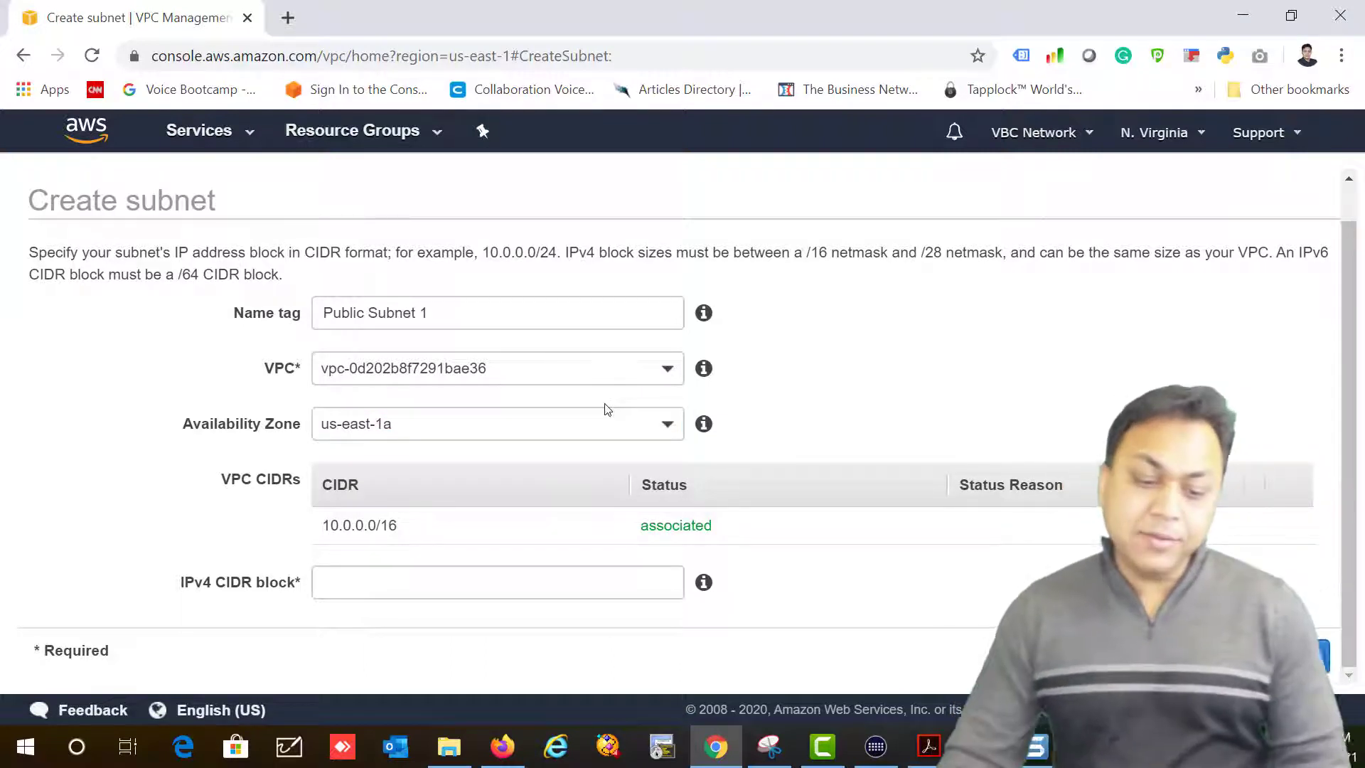
{"action": "left_click", "coordinate": [520, 325]}
{"action": "type", "text": "a"}
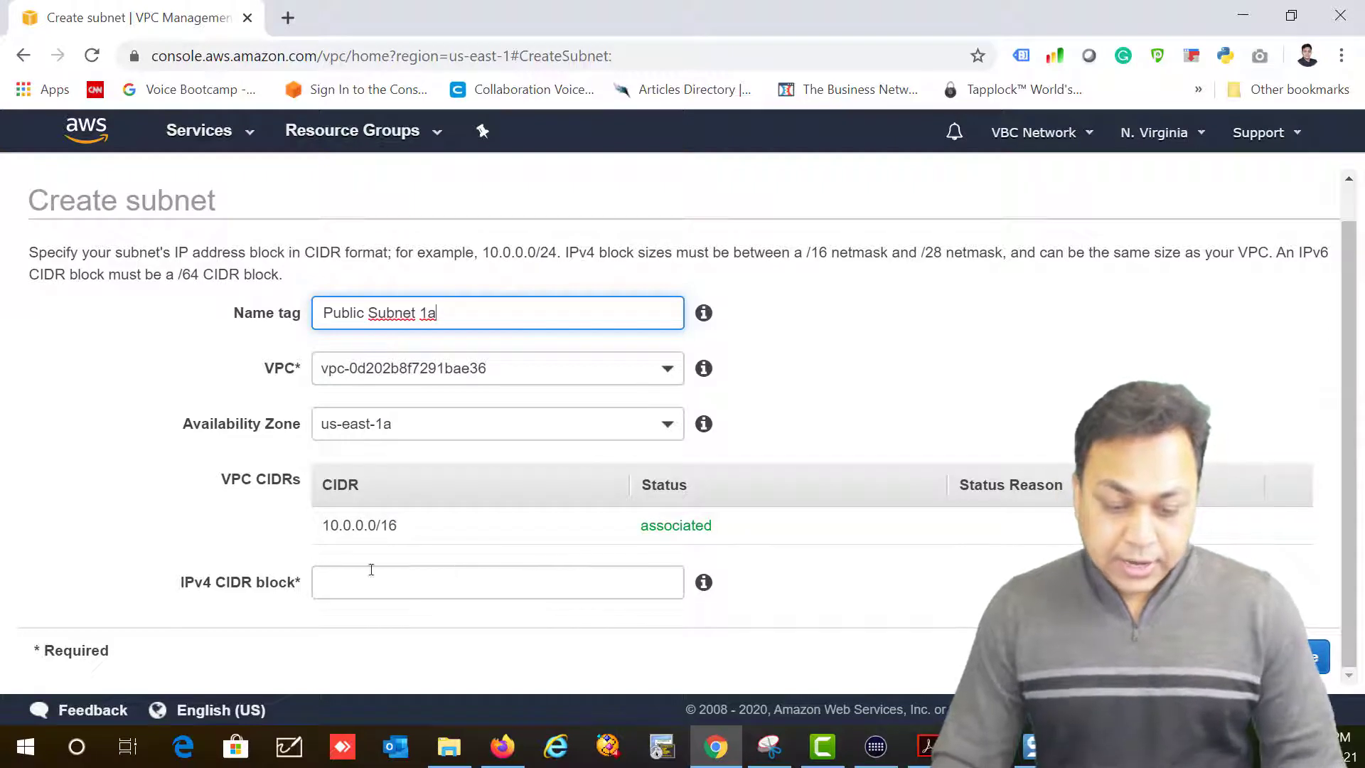
{"action": "left_click_drag", "start_coordinate": [182, 595], "coordinate": [297, 585]}
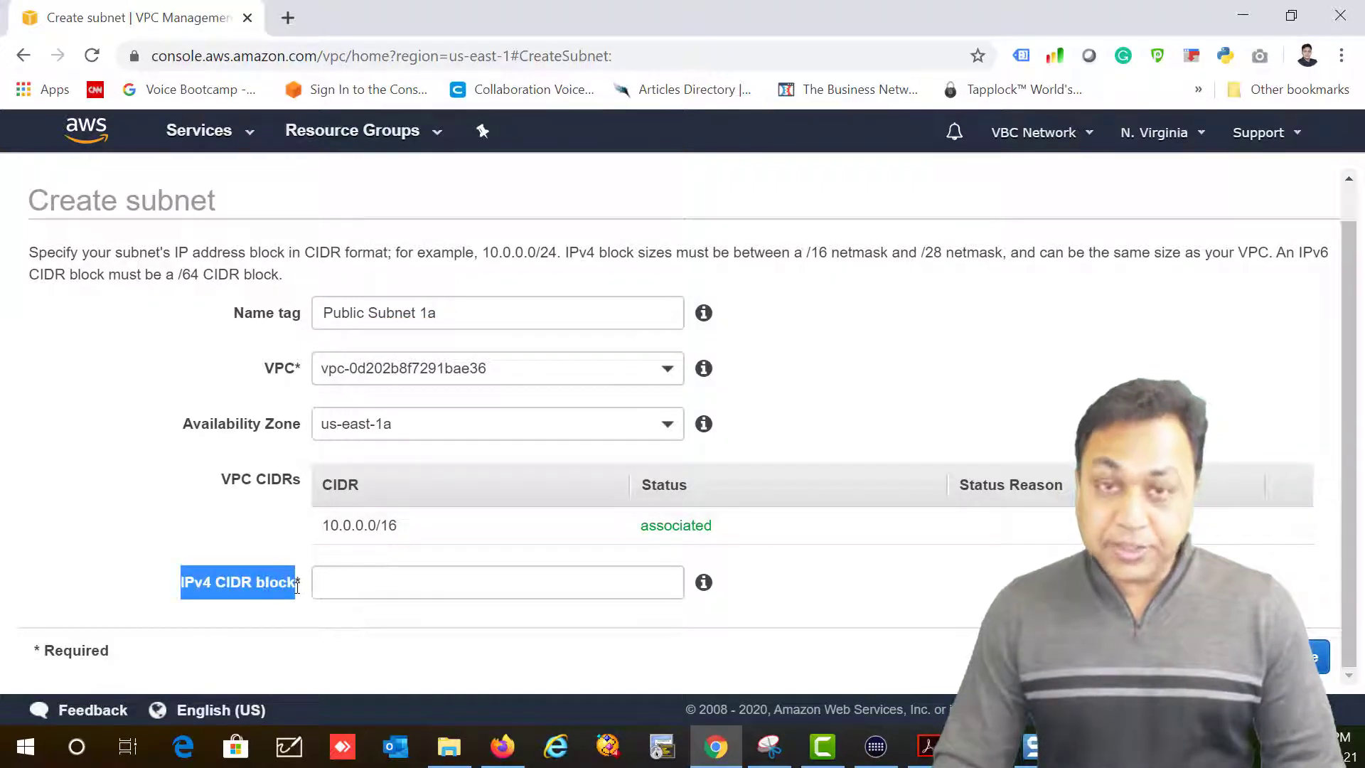
{"action": "left_click_drag", "start_coordinate": [412, 525], "coordinate": [326, 522]}
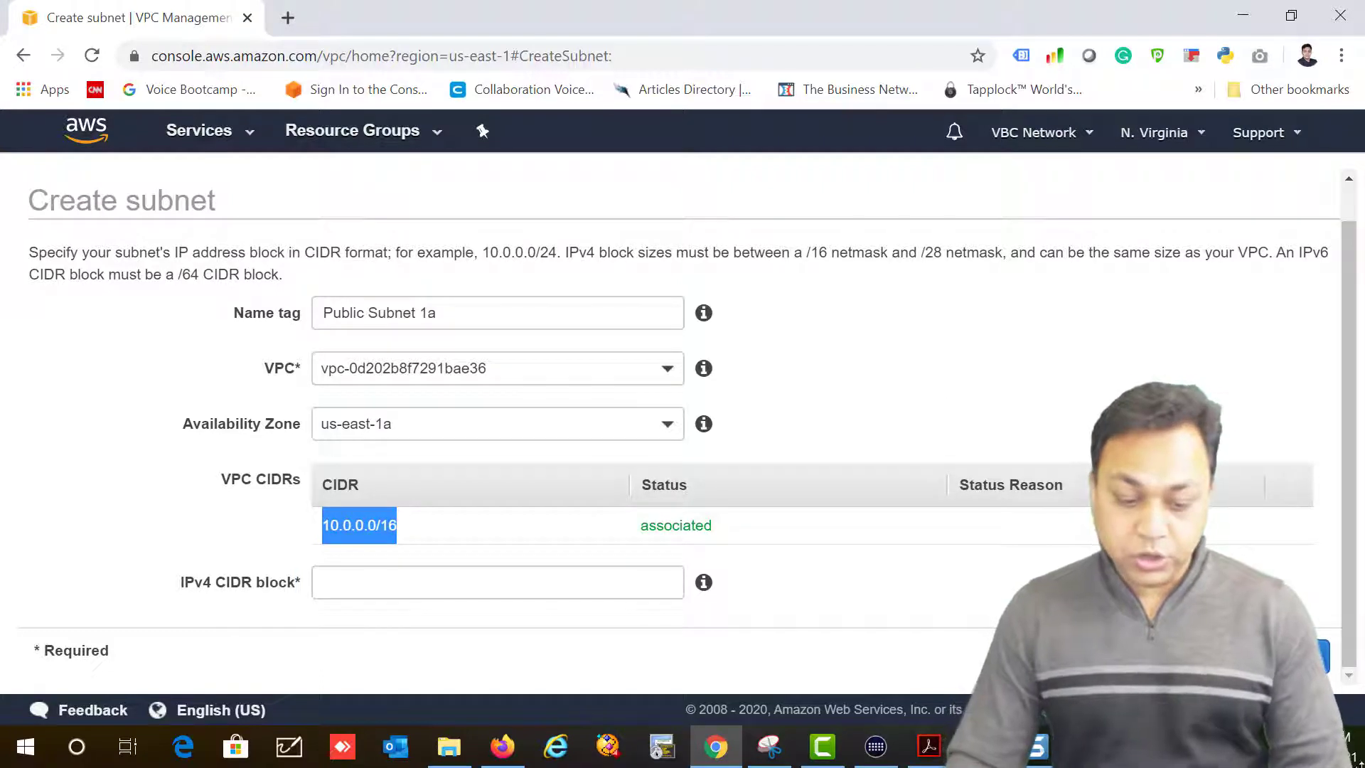
{"action": "left_click", "coordinate": [497, 585]}
{"action": "type", "text": "10.0.1.0/24"}
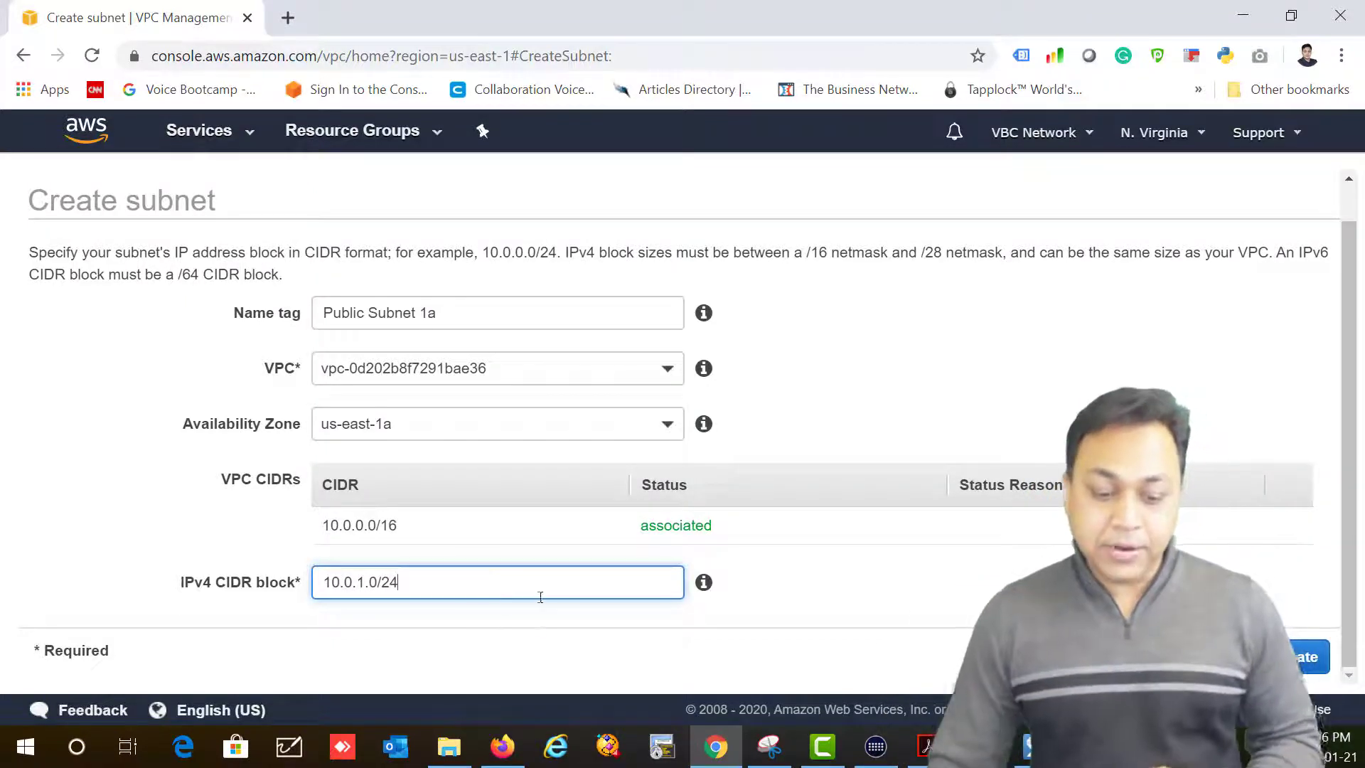
{"action": "mouse_move", "coordinate": [405, 527]}
{"action": "left_mouse_down"}
{"action": "mouse_move", "coordinate": [326, 524]}
{"action": "mouse_move", "coordinate": [403, 534]}
{"action": "left_mouse_up"}
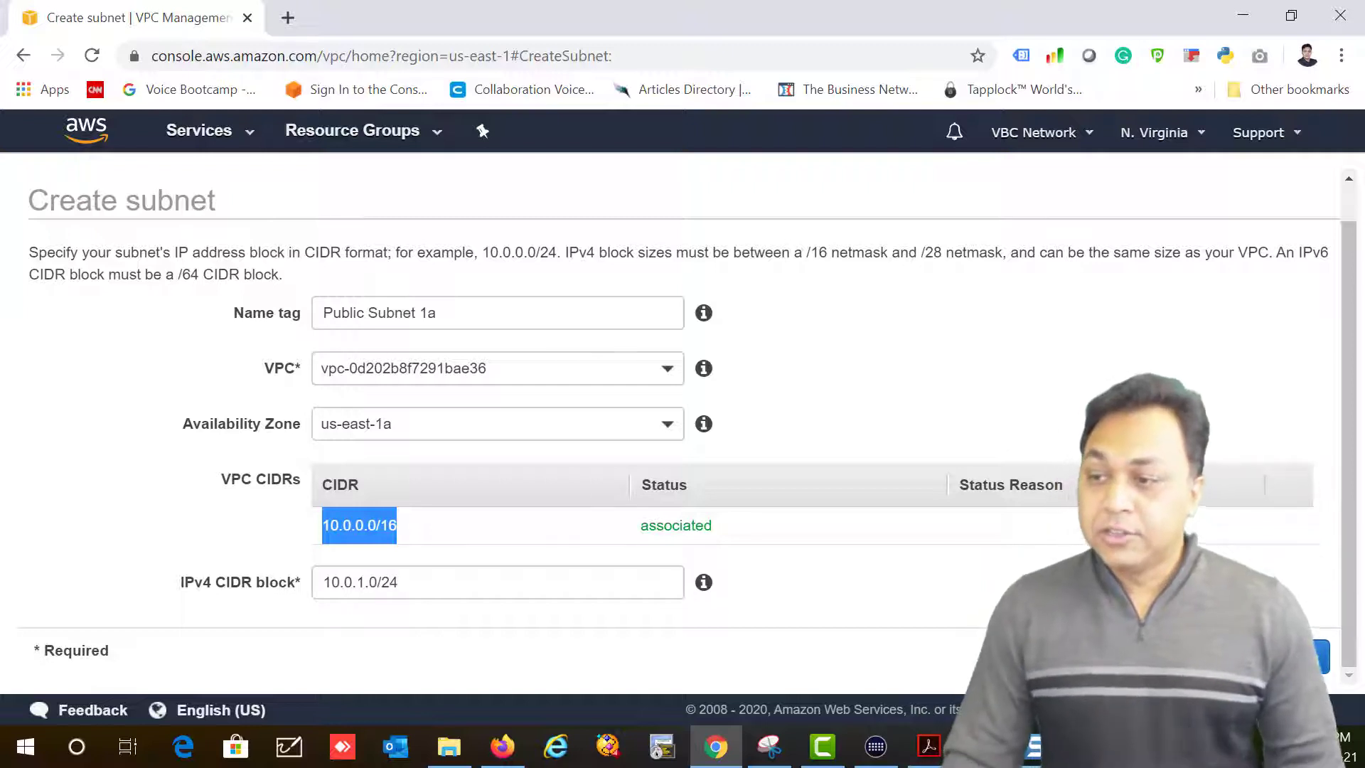
{"action": "key", "text": "alt+Tab"}
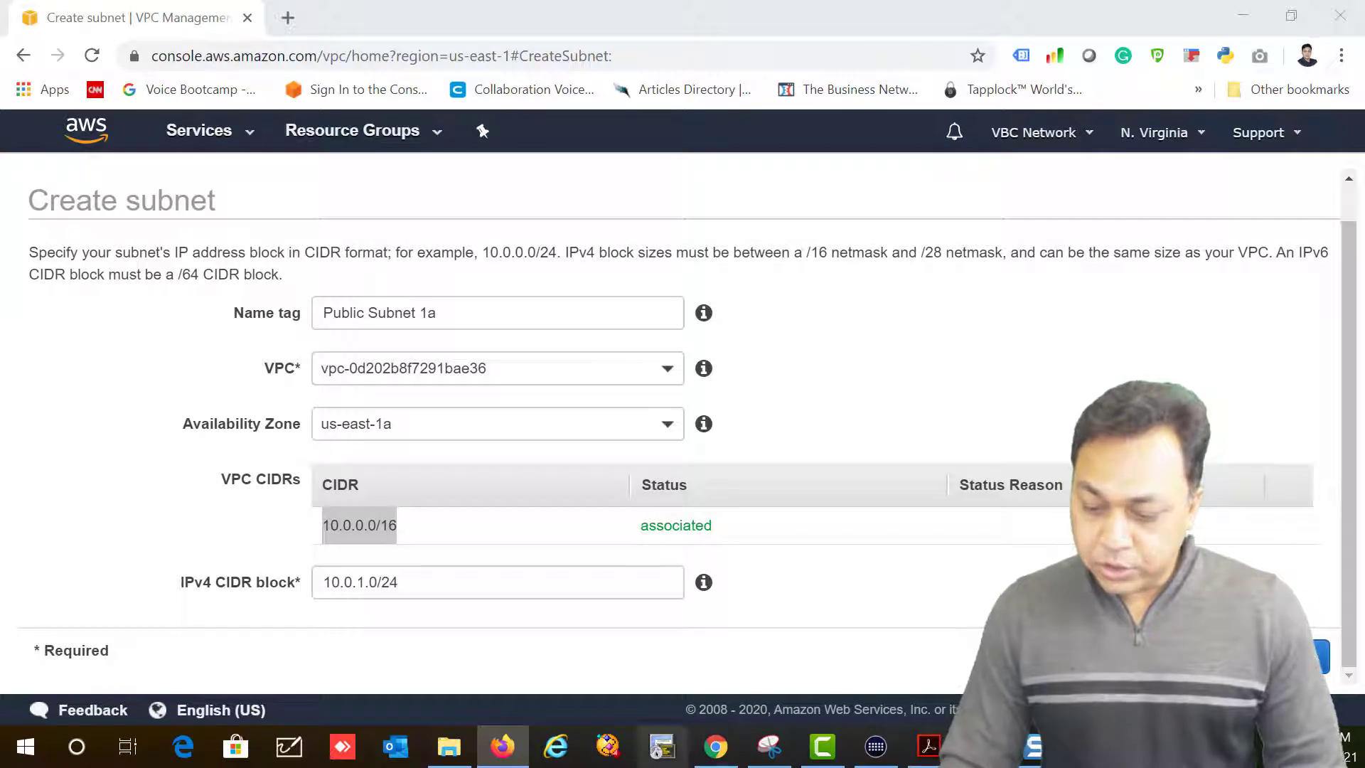
{"action": "left_click", "coordinate": [1299, 657]}
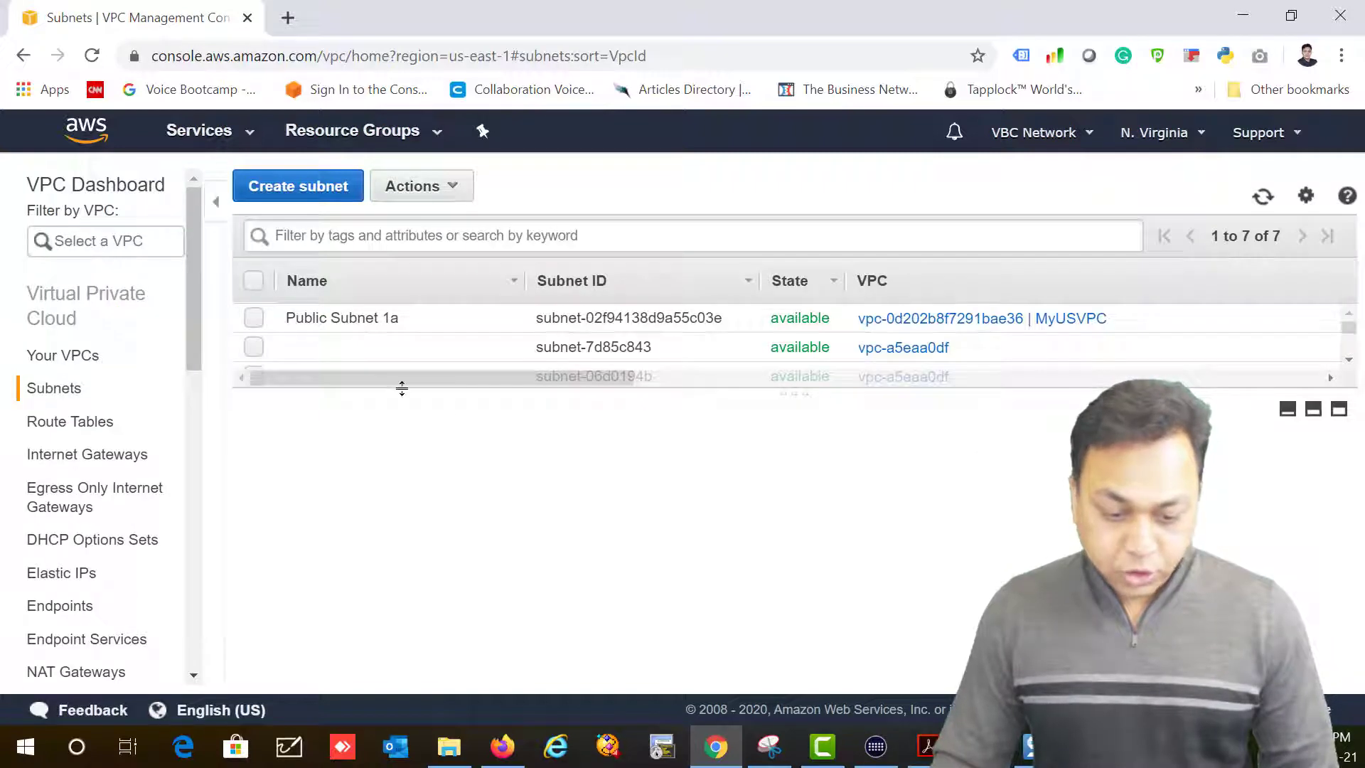
Step: Enable auto-assign public IPv4 addresses on Public Subnet 1a, then copy its name
{"action": "left_click", "coordinate": [330, 321]}
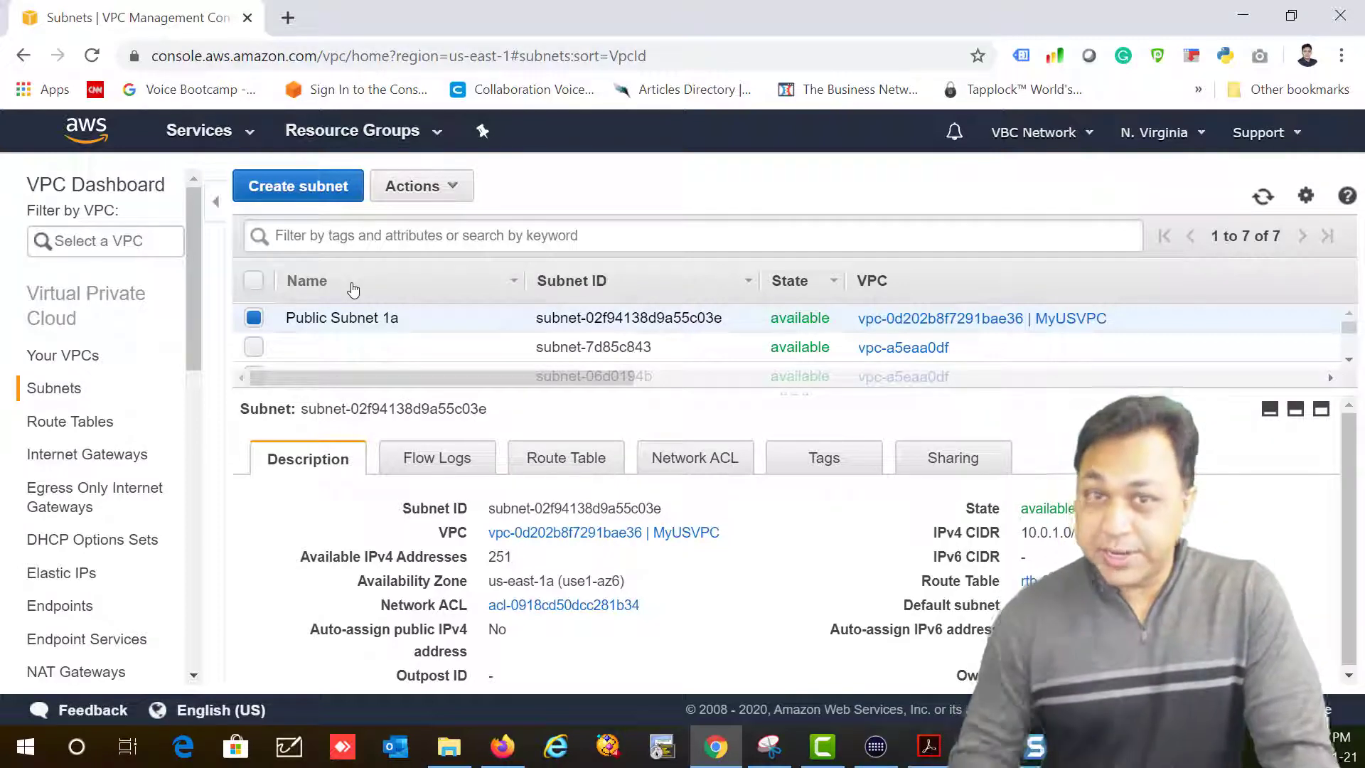
{"action": "left_click", "coordinate": [431, 194]}
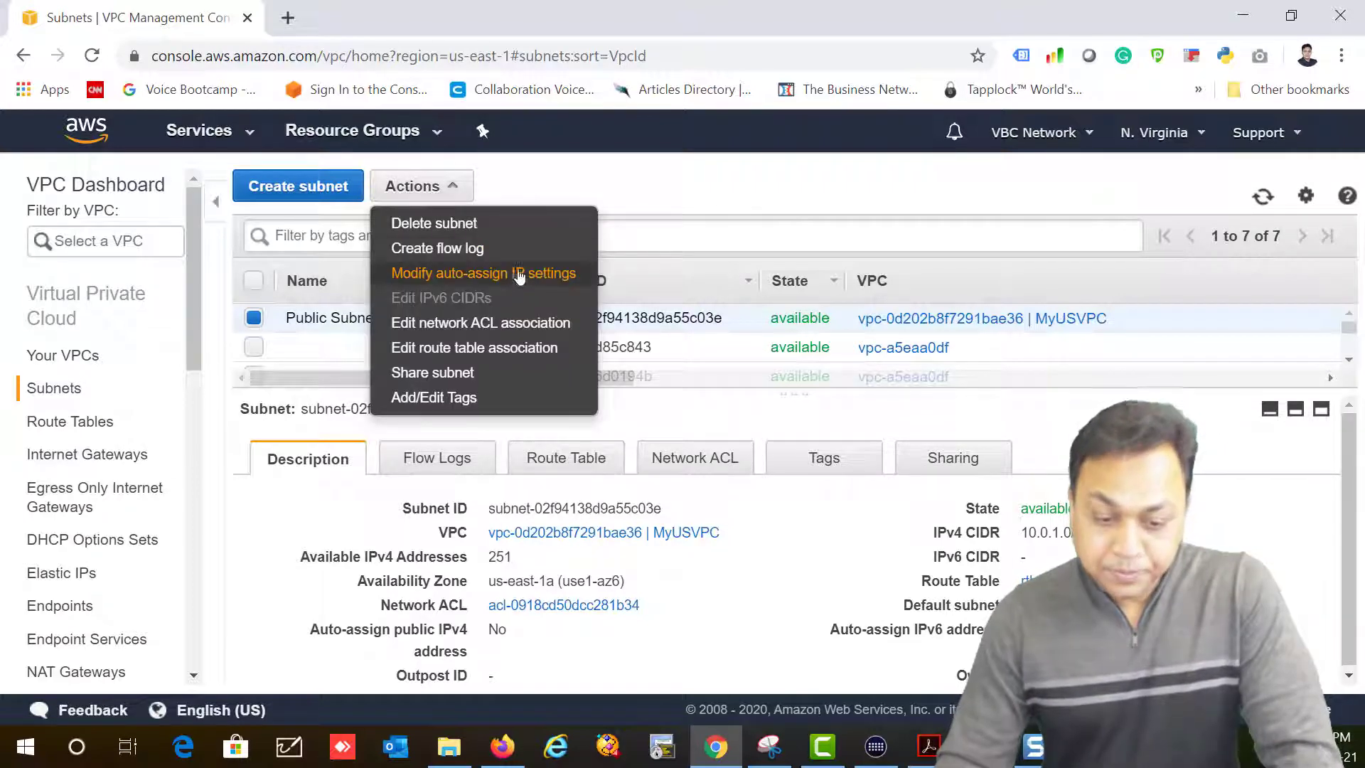
{"action": "left_click", "coordinate": [471, 277]}
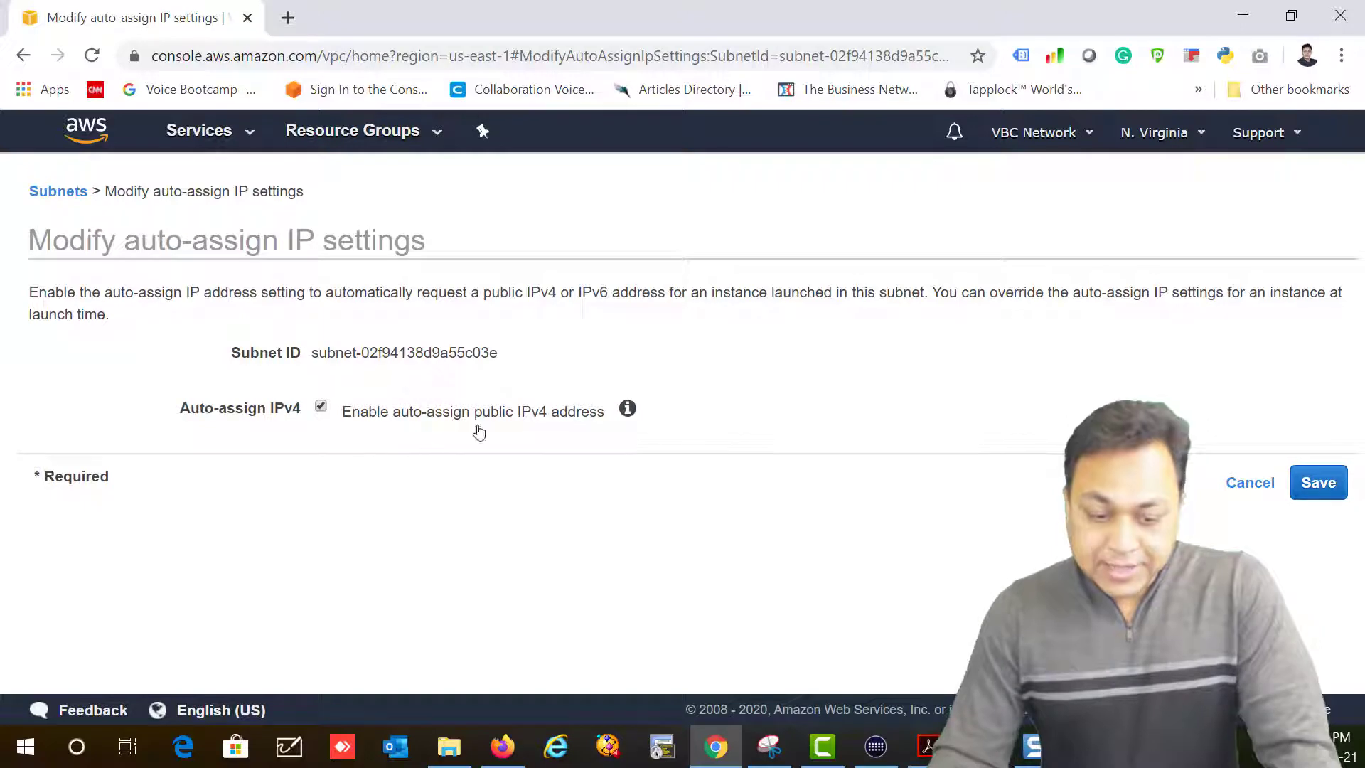
{"action": "left_click", "coordinate": [1317, 488]}
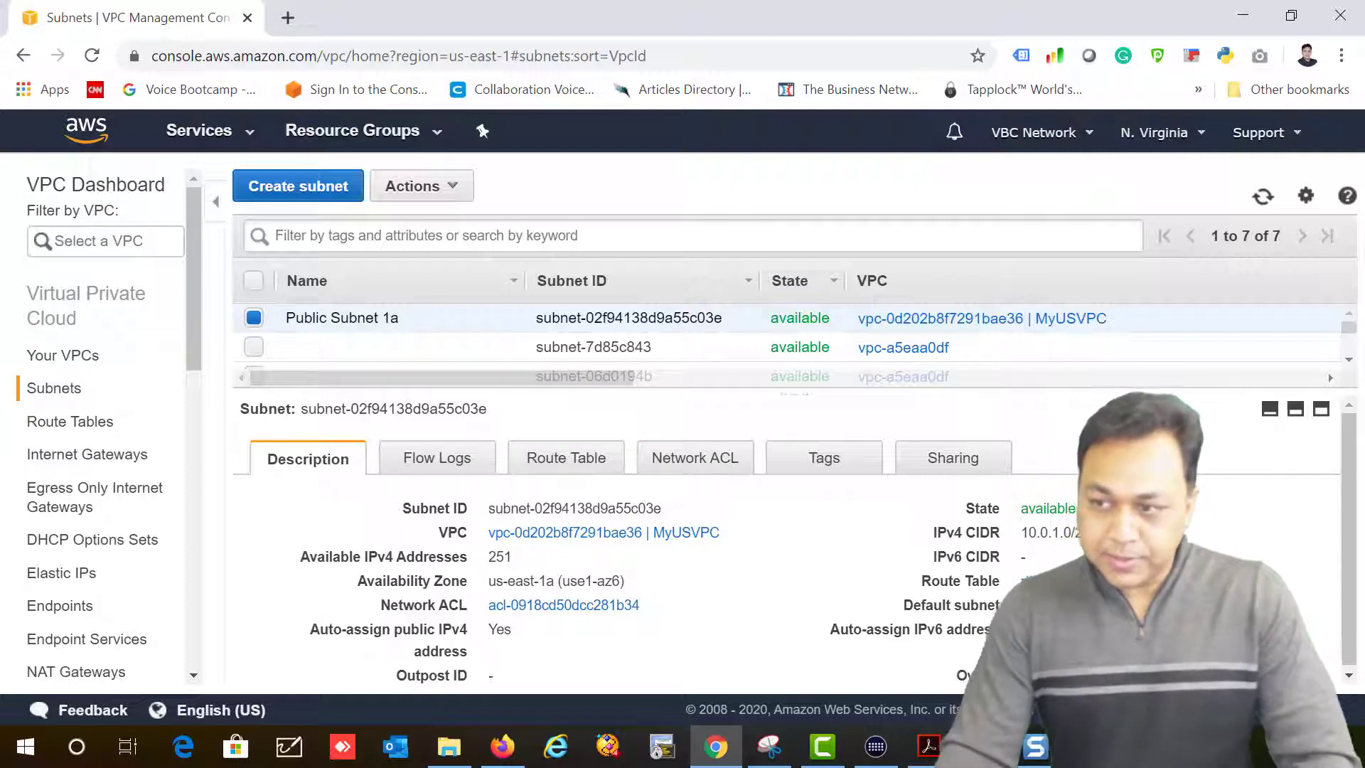
{"action": "left_click_drag", "start_coordinate": [420, 317], "coordinate": [271, 328]}
{"action": "key", "text": "ctrl+c"}
Step: Create 'Public Subnet 1b' in MyUSVPC, zone us-east-1b, CIDR 10.0.2.0/24, and close the confirmation
{"action": "left_click", "coordinate": [321, 185]}
{"action": "left_click", "coordinate": [605, 359]}
{"action": "key", "text": "ctrl+v"}
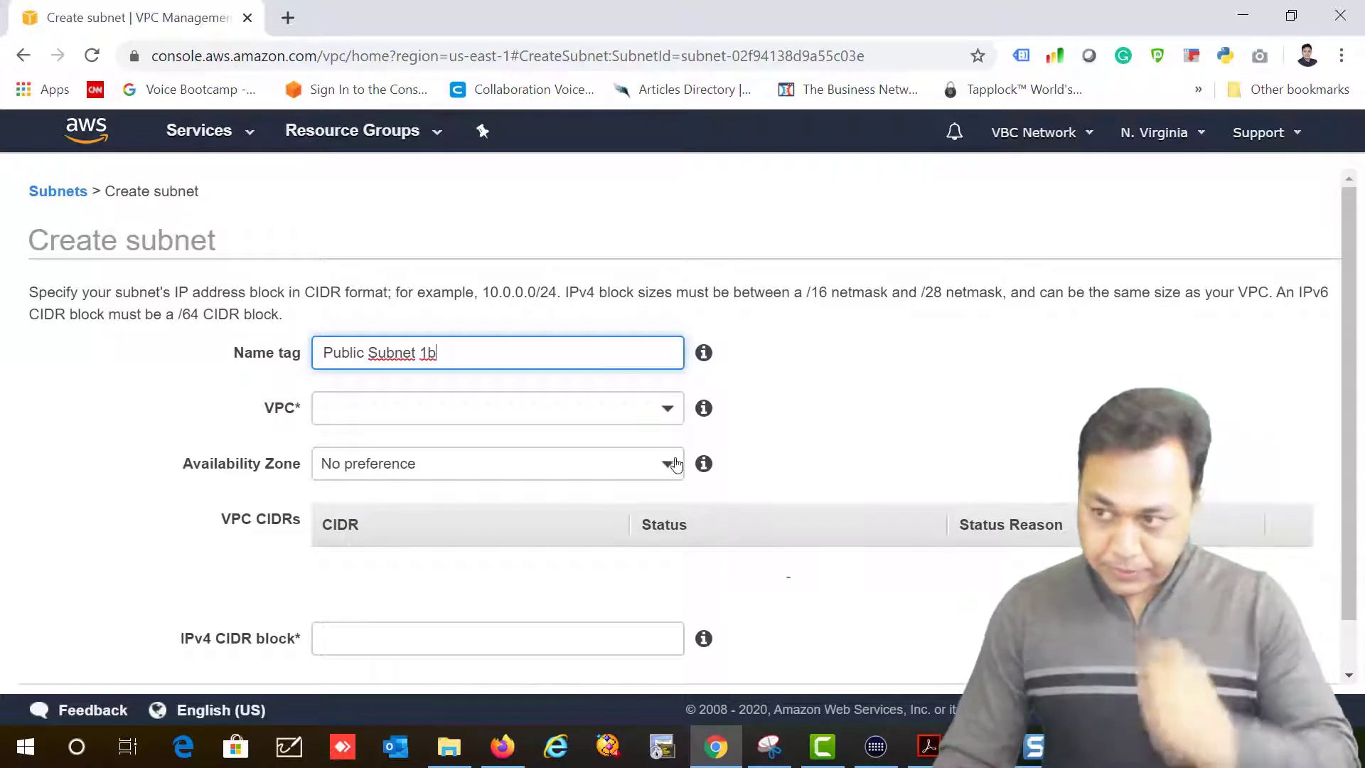
{"action": "left_click", "coordinate": [396, 407]}
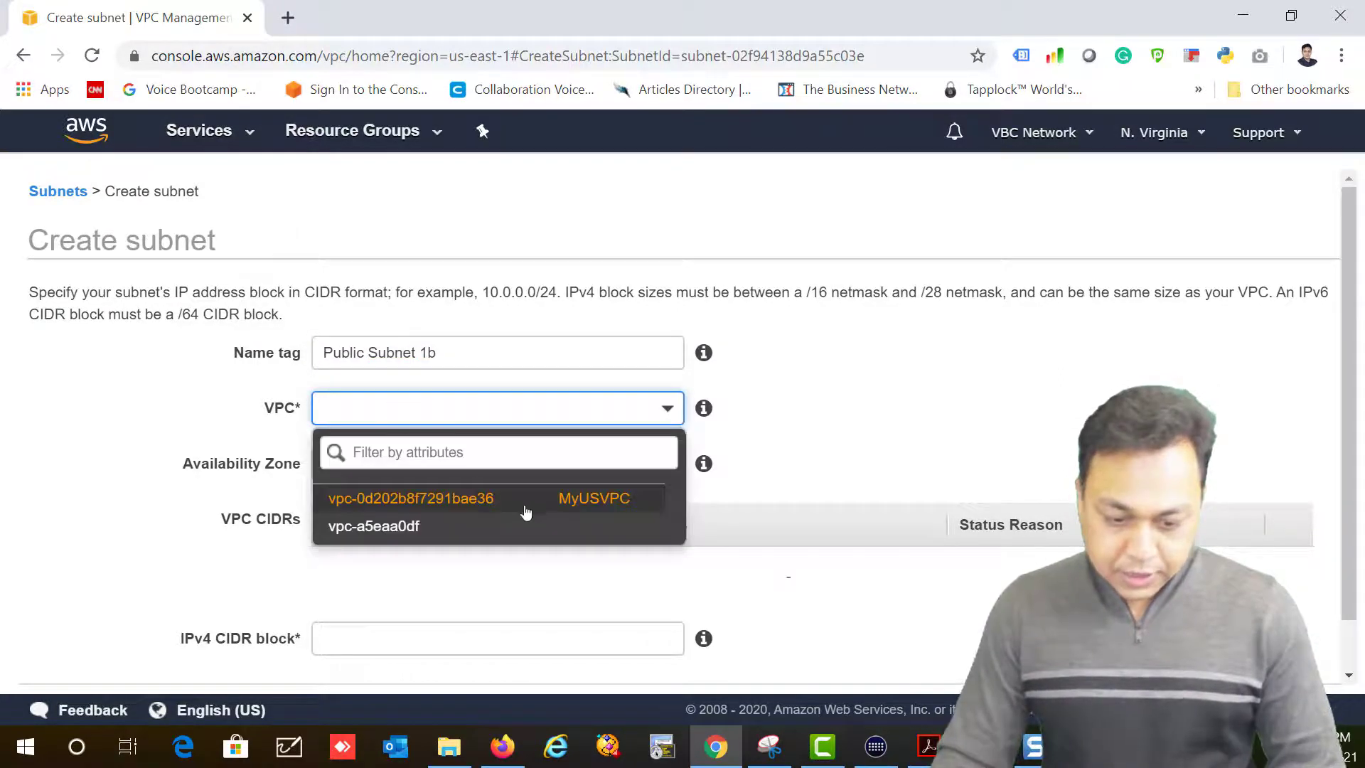
{"action": "left_click", "coordinate": [533, 503]}
{"action": "scroll", "coordinate": [463, 557], "scroll_direction": "down", "scroll_amount": 1}
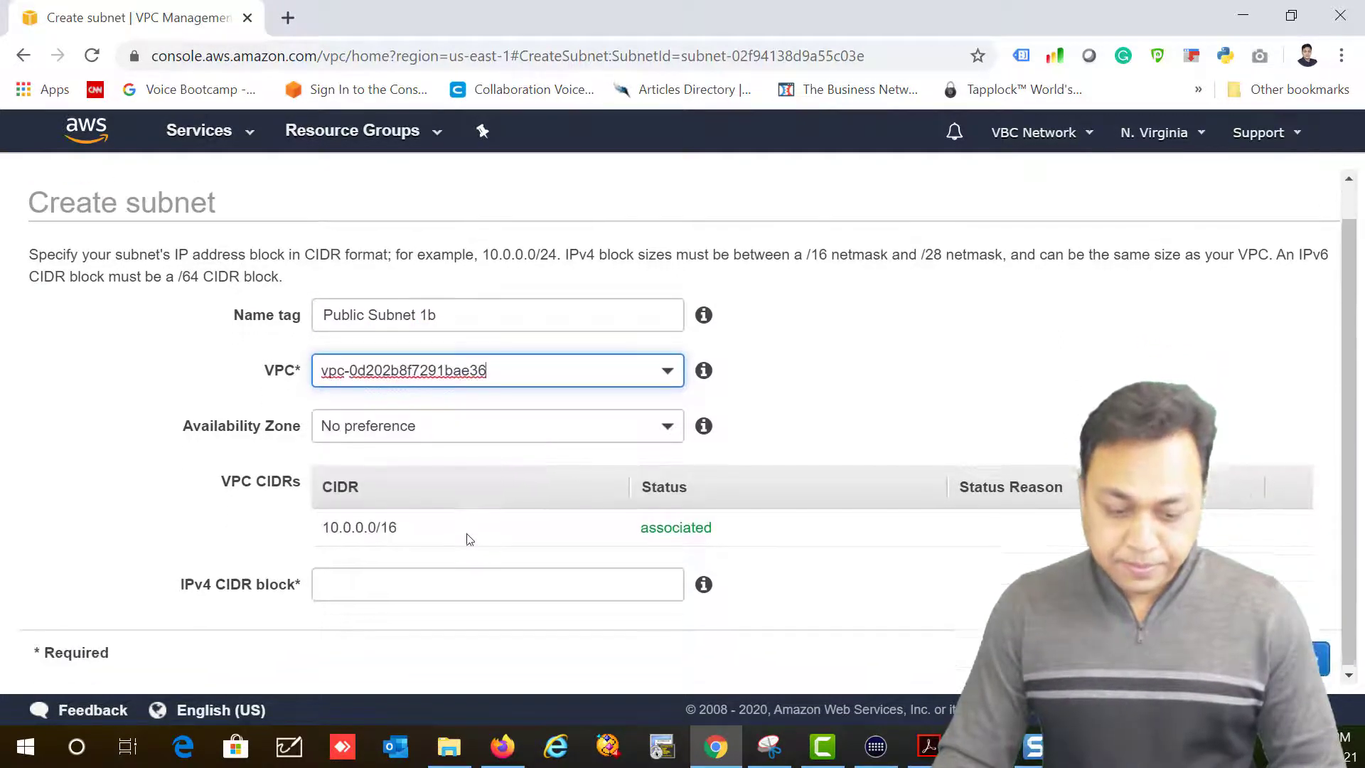
{"action": "left_click", "coordinate": [463, 424]}
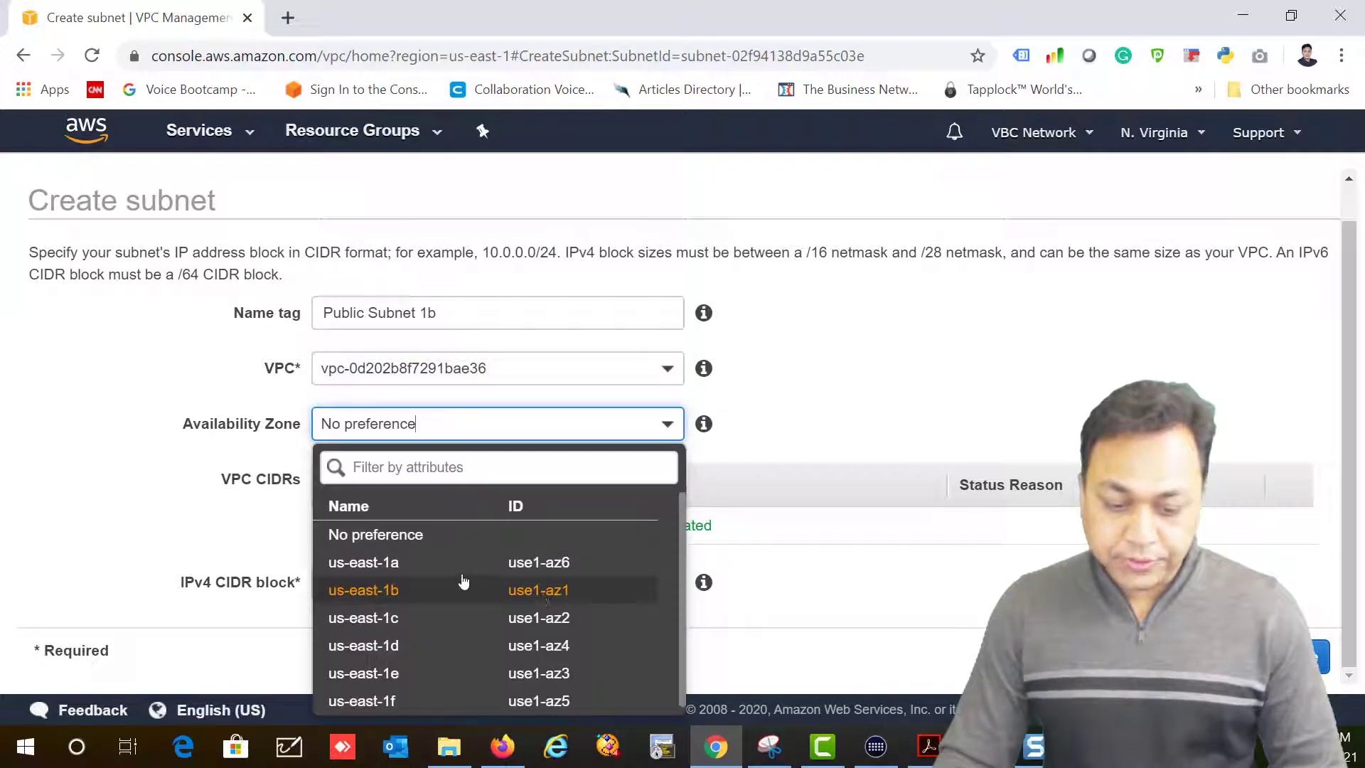
{"action": "left_click", "coordinate": [374, 600]}
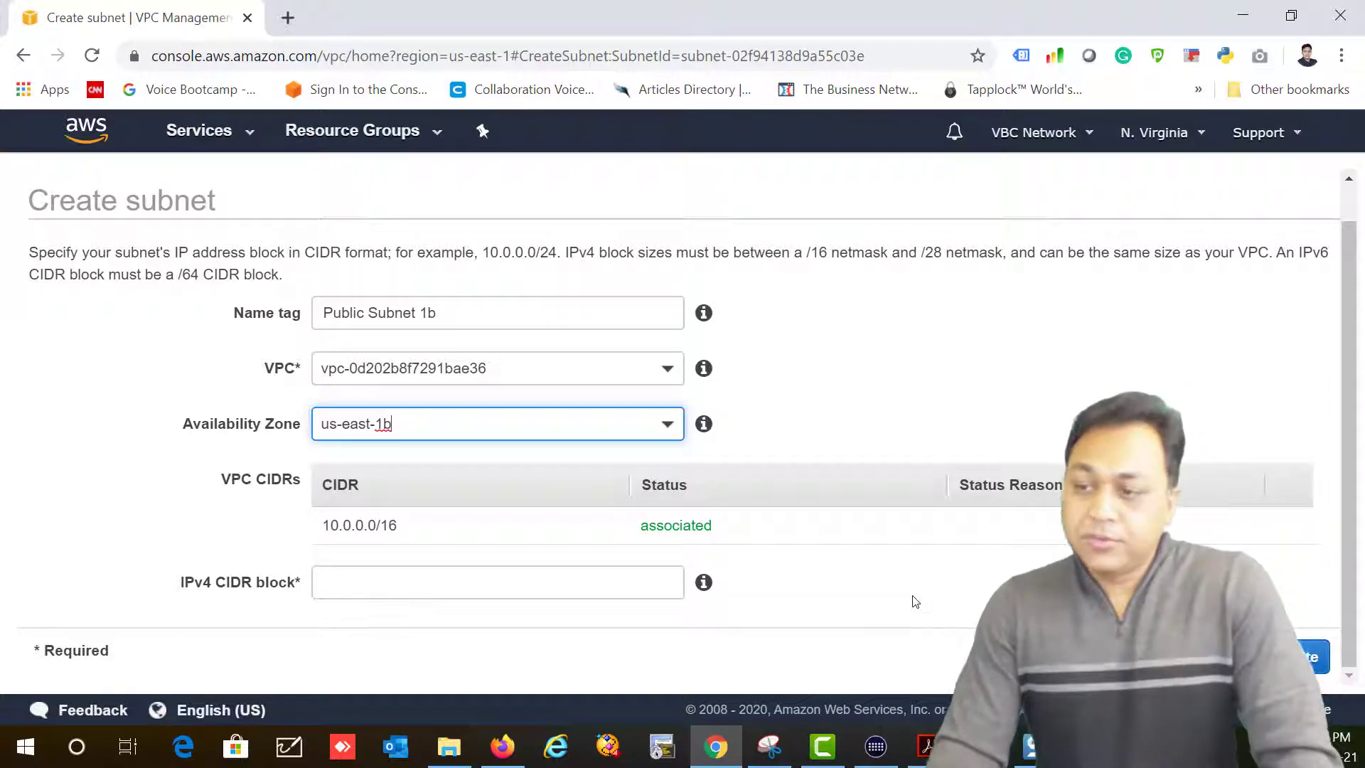
{"action": "left_click", "coordinate": [368, 579]}
{"action": "type", "text": "10.0."}
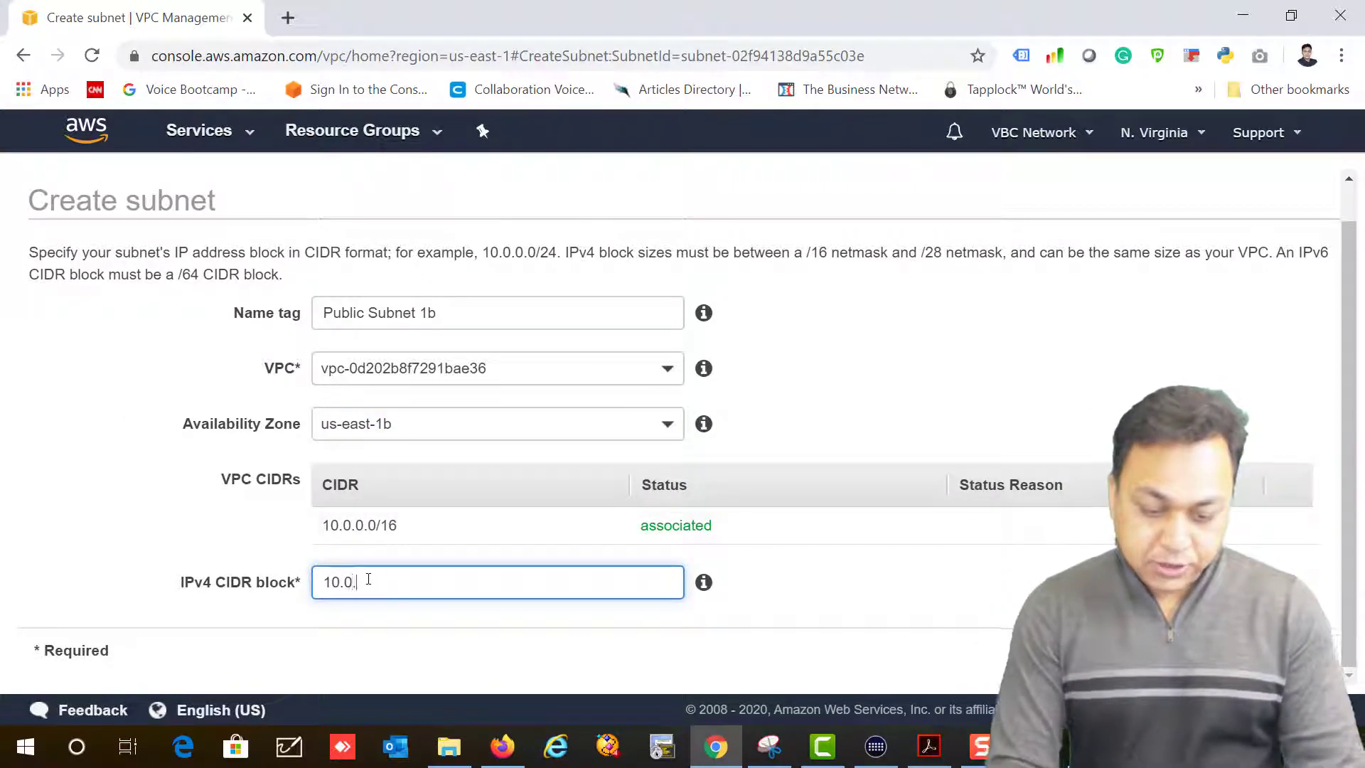
{"action": "type", "text": "2.0/24"}
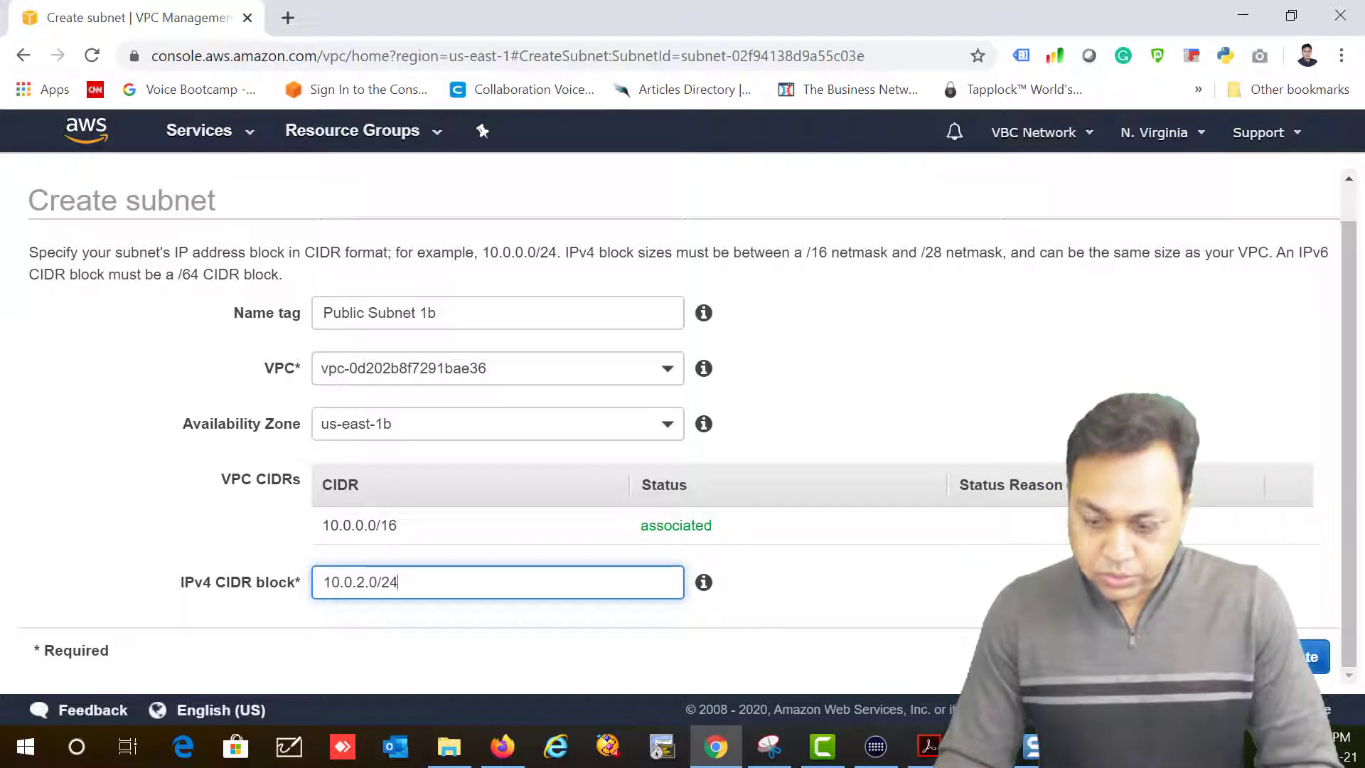
{"action": "left_click", "coordinate": [1291, 657]}
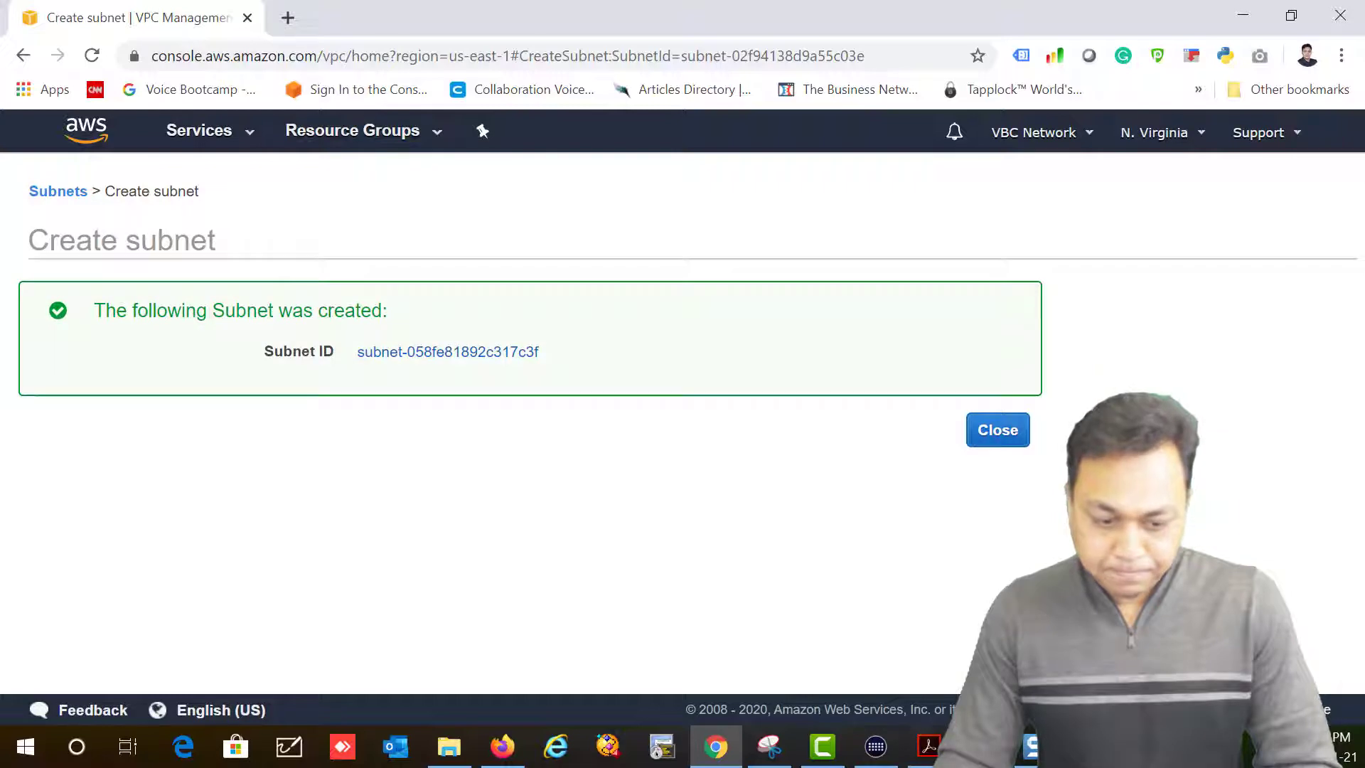
{"action": "left_click", "coordinate": [1016, 435]}
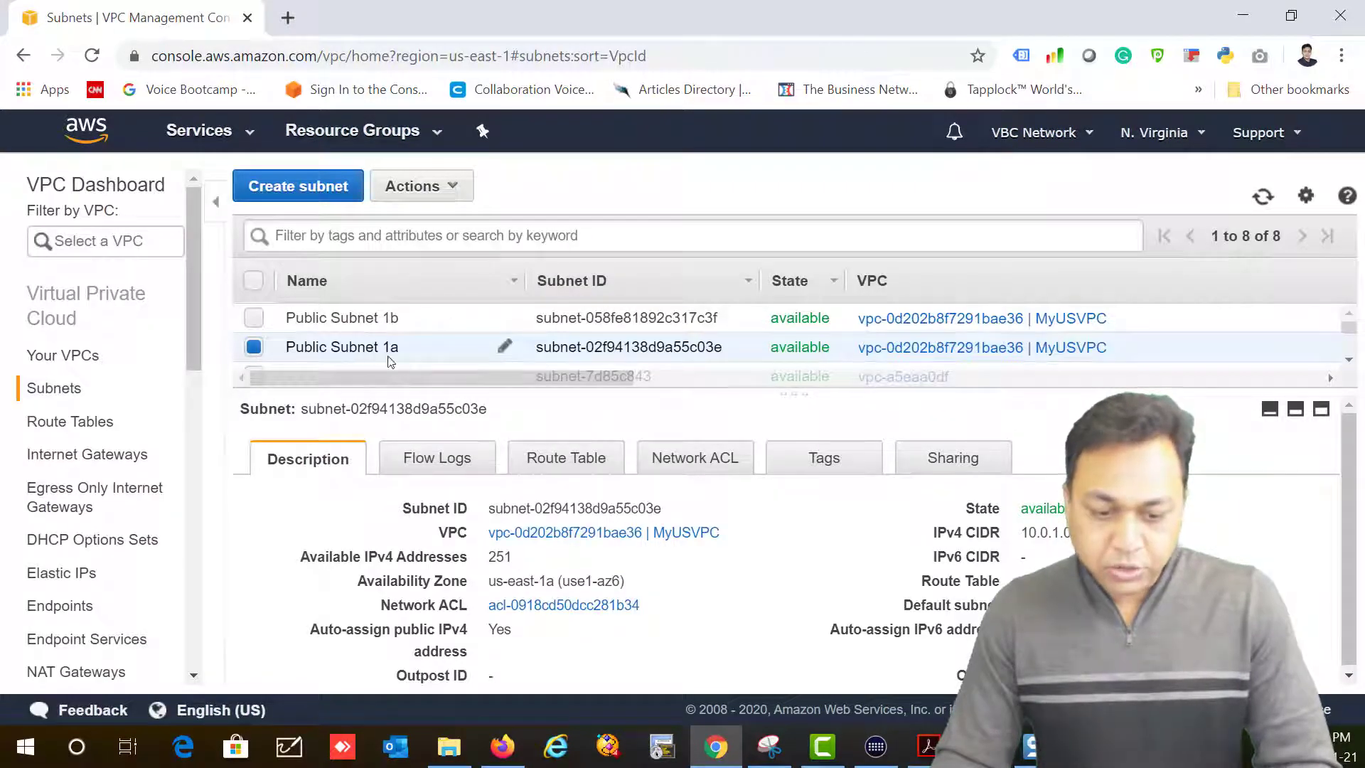
Step: Select only Public Subnet 1b and turn on its auto-assign public IPv4 address setting
{"action": "left_click", "coordinate": [254, 347]}
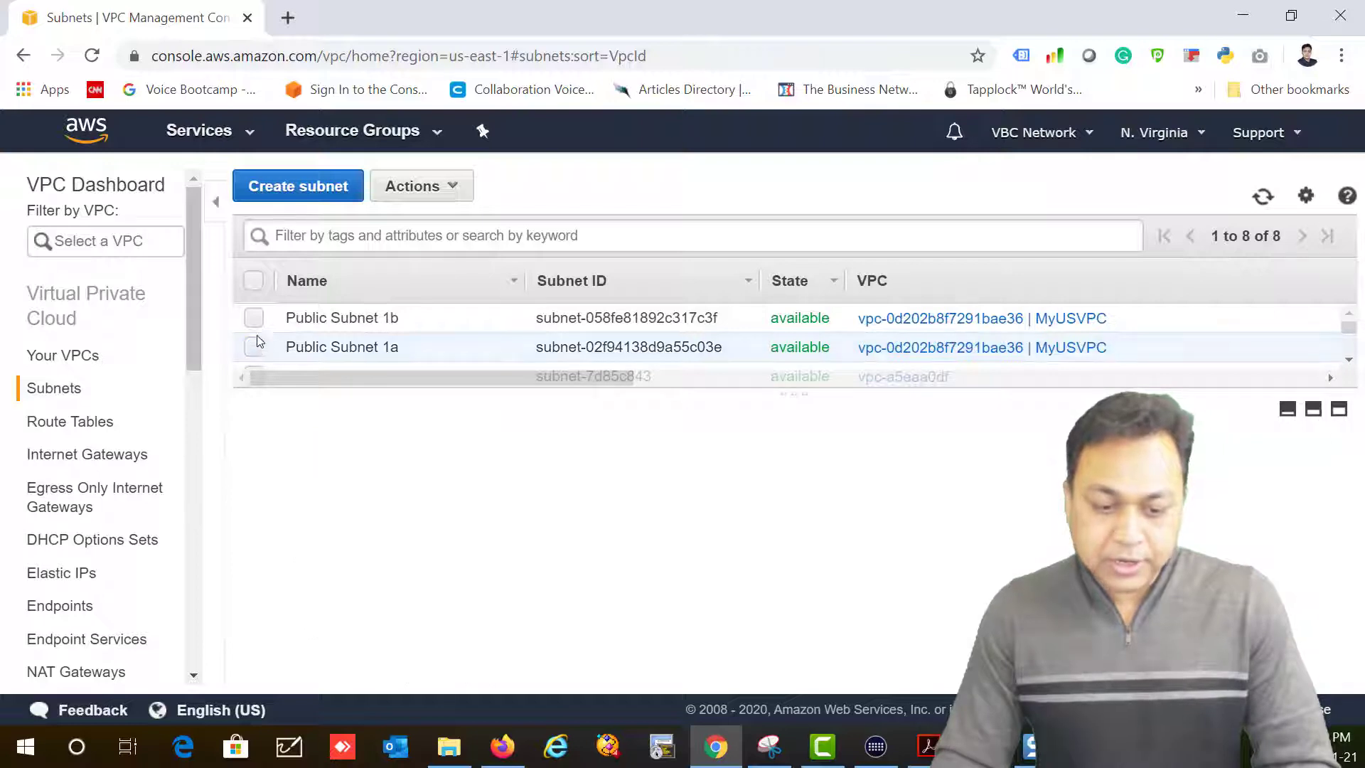
{"action": "left_click", "coordinate": [254, 319]}
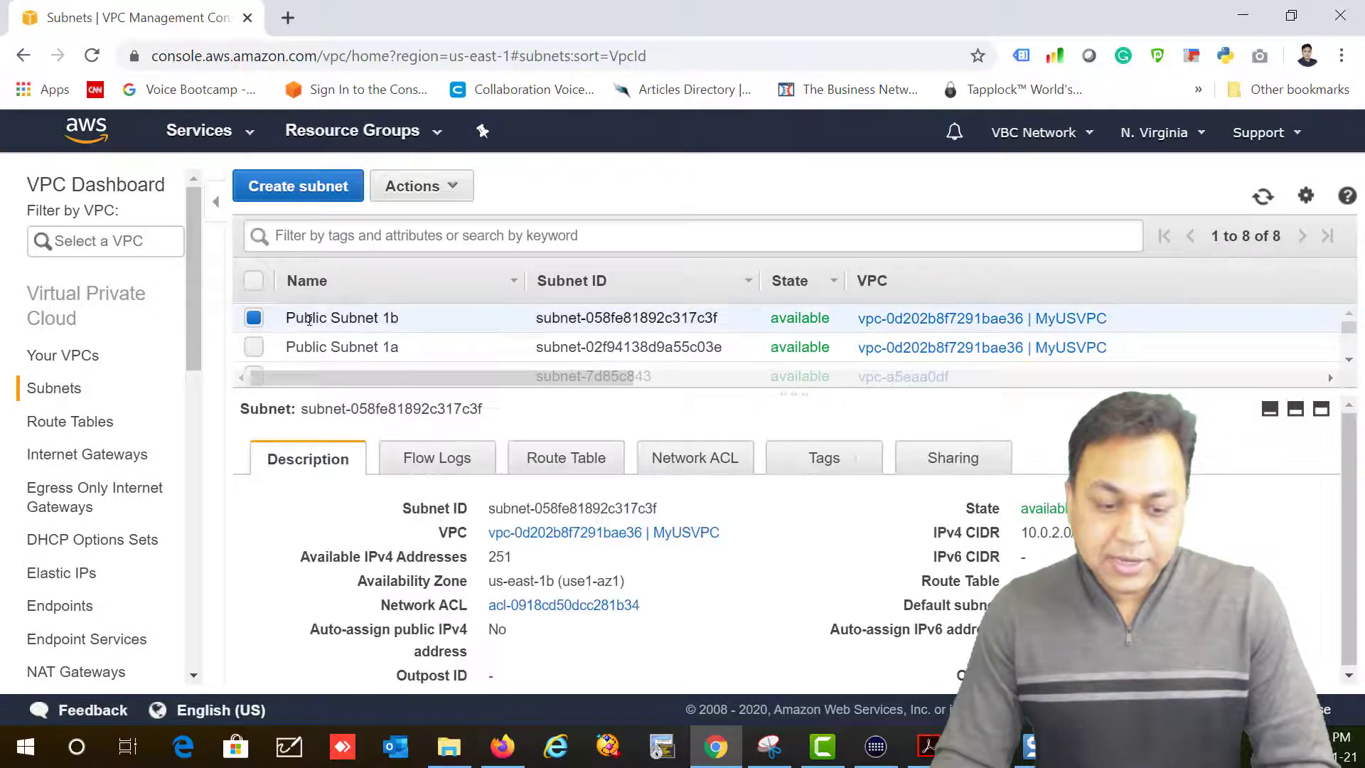
{"action": "left_click", "coordinate": [452, 188]}
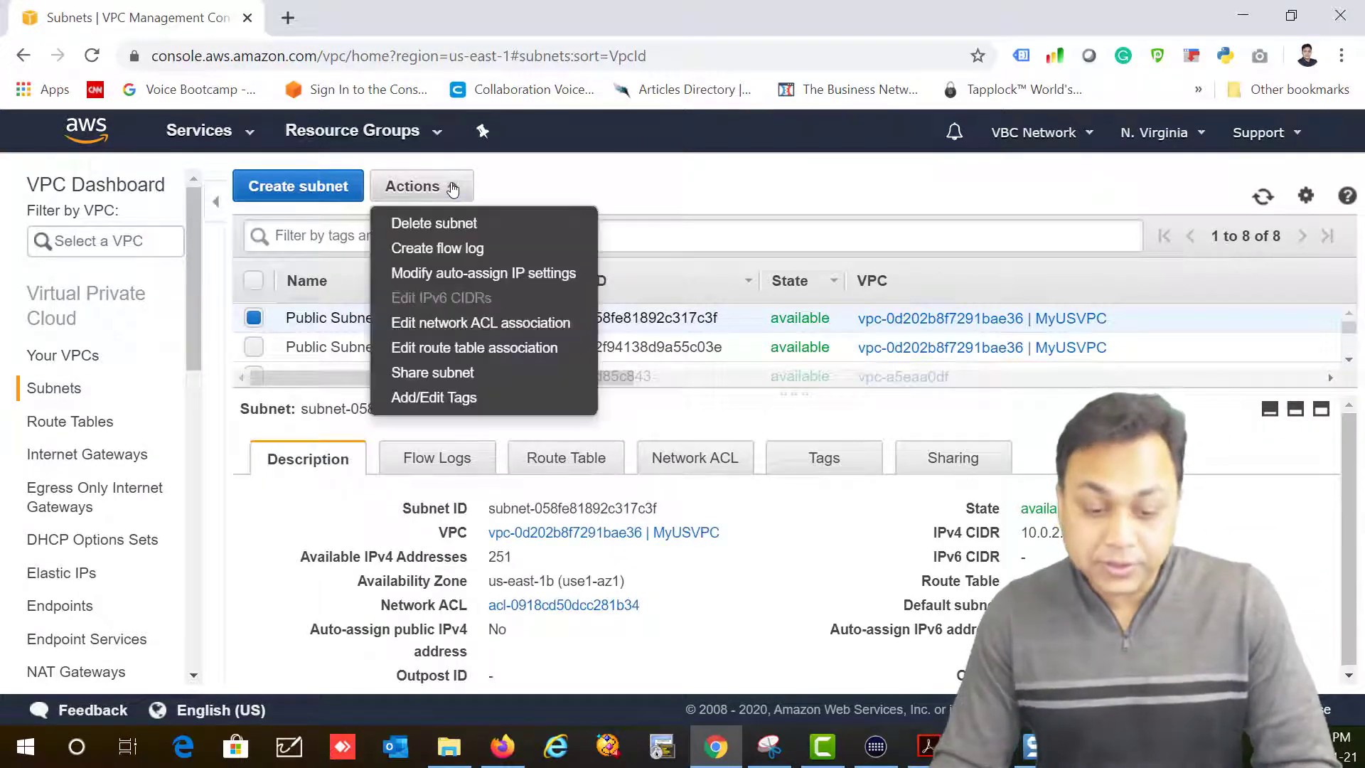
{"action": "left_click", "coordinate": [489, 277]}
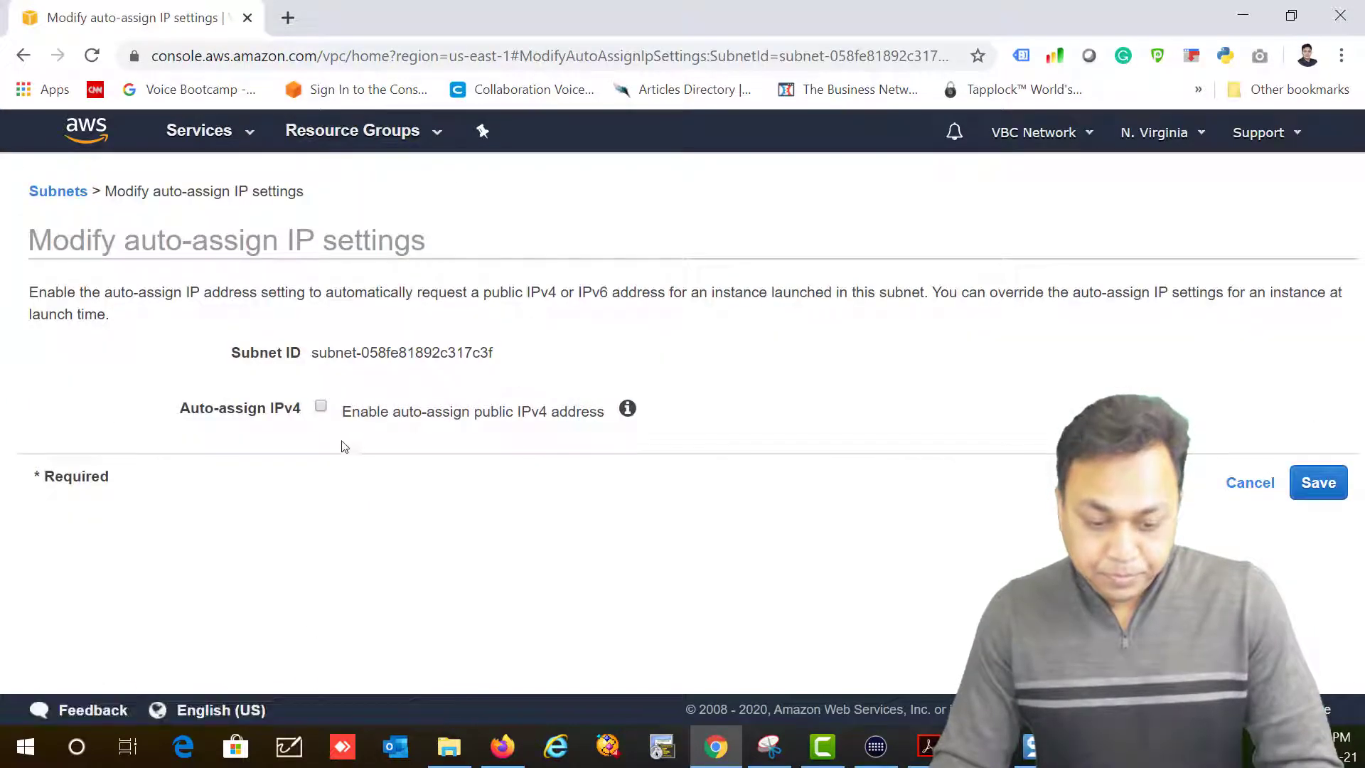
{"action": "left_click", "coordinate": [321, 408]}
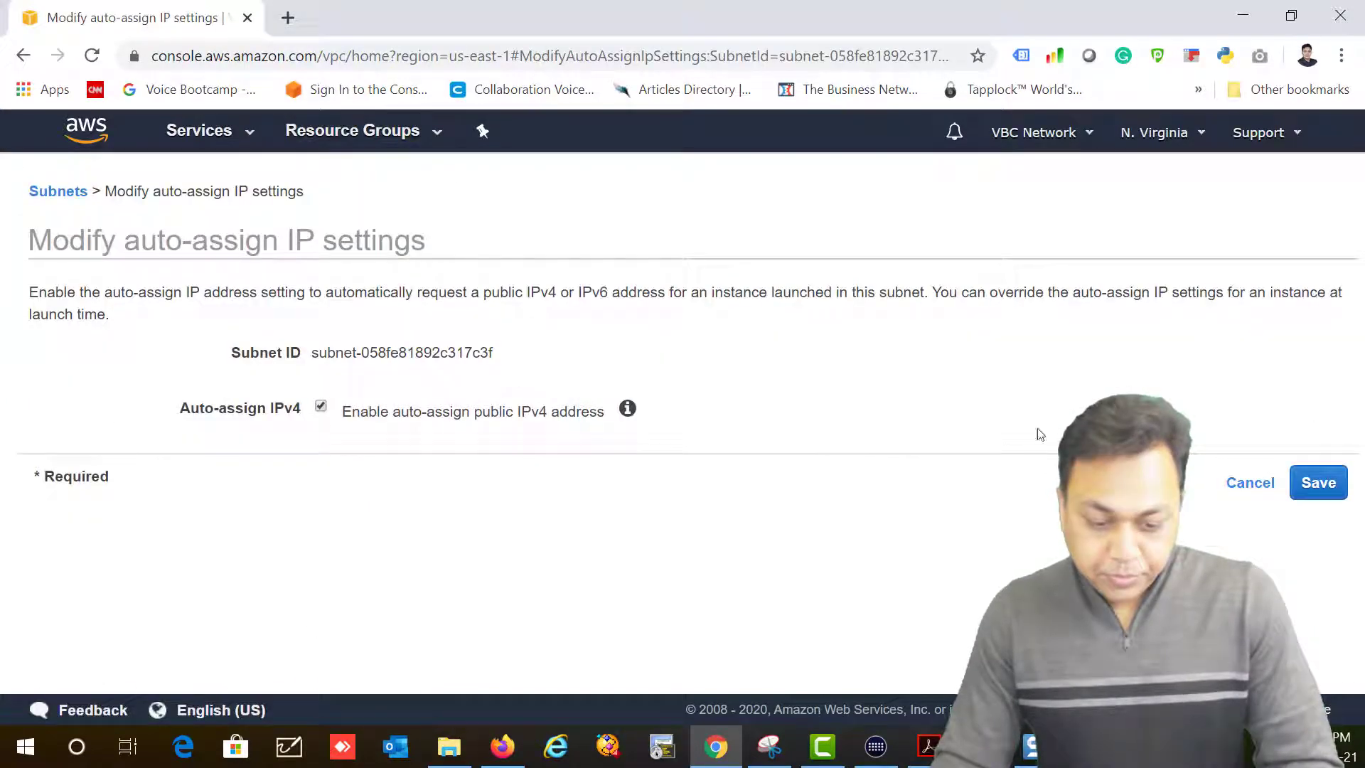
{"action": "left_click", "coordinate": [1317, 482]}
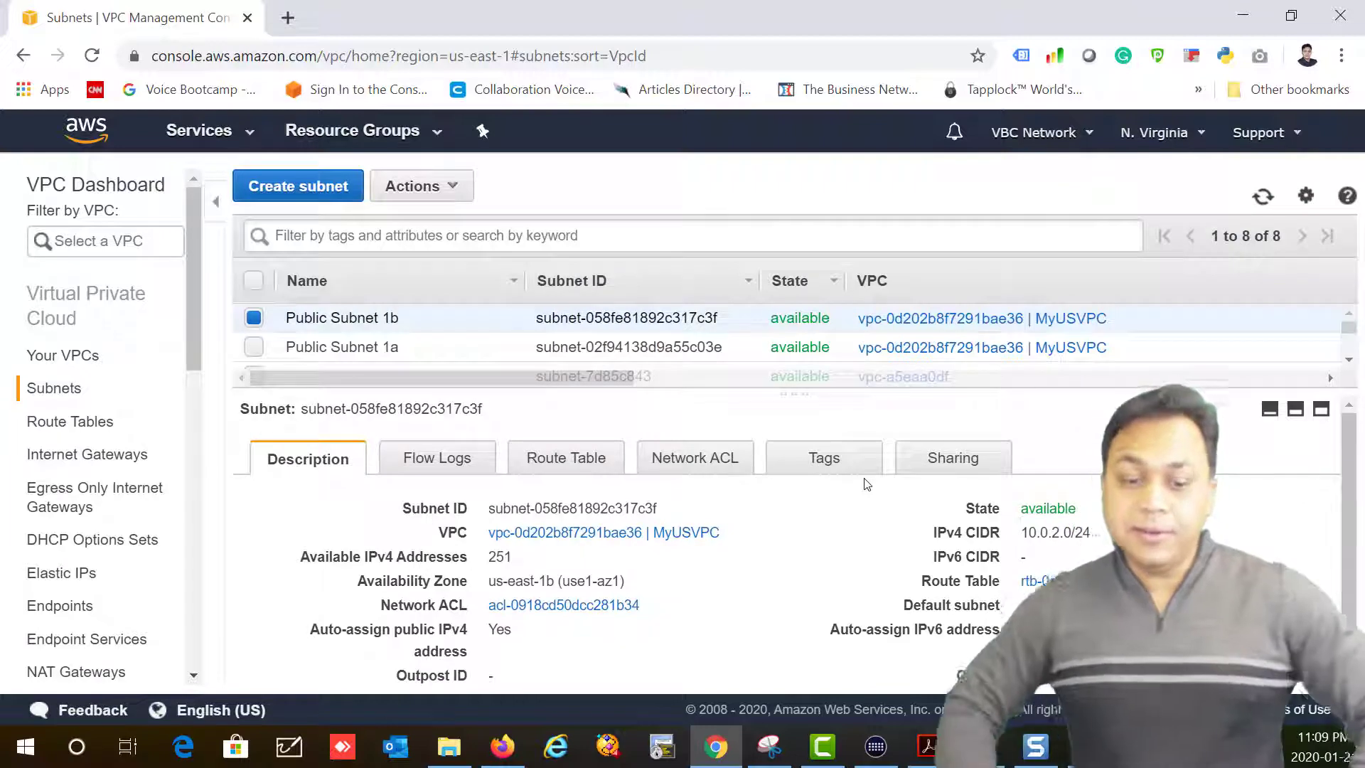
{"action": "left_click", "coordinate": [444, 186]}
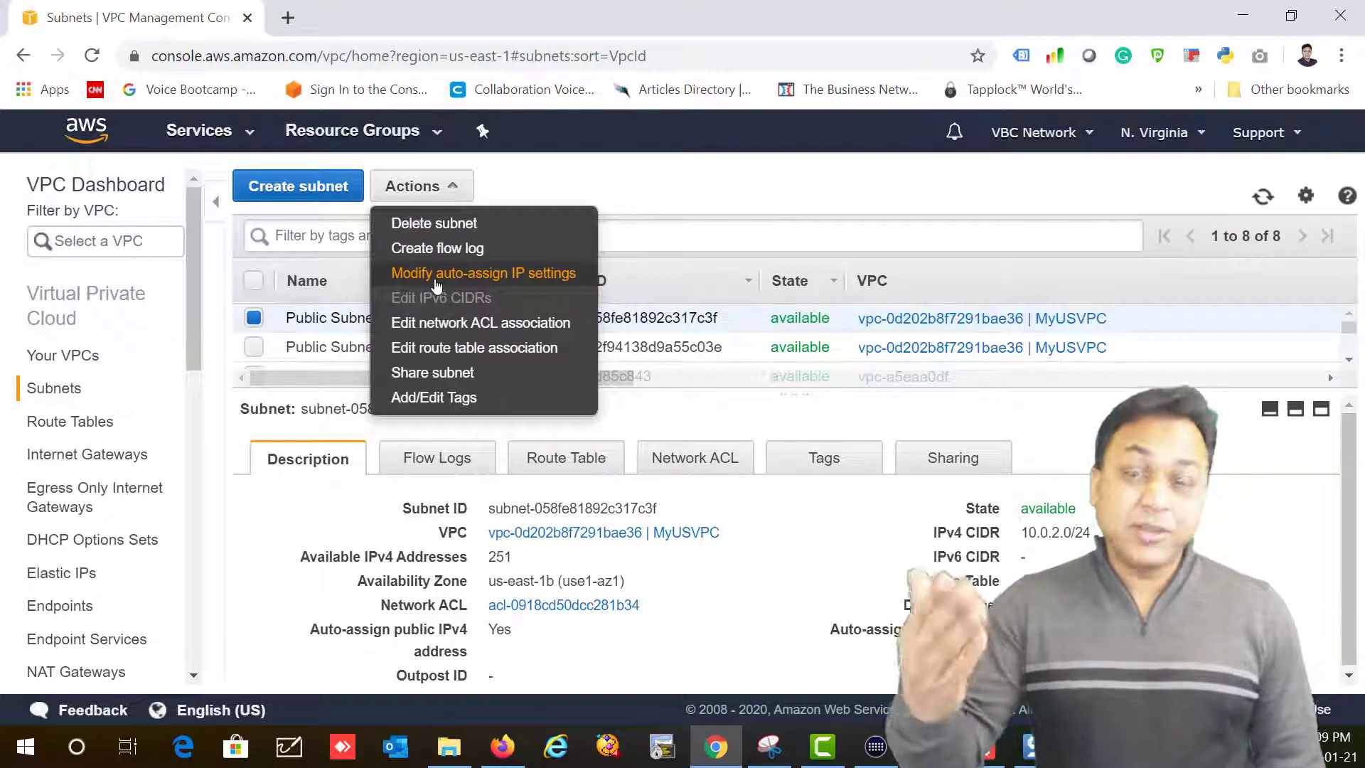
{"action": "key", "text": "alt+Tab"}
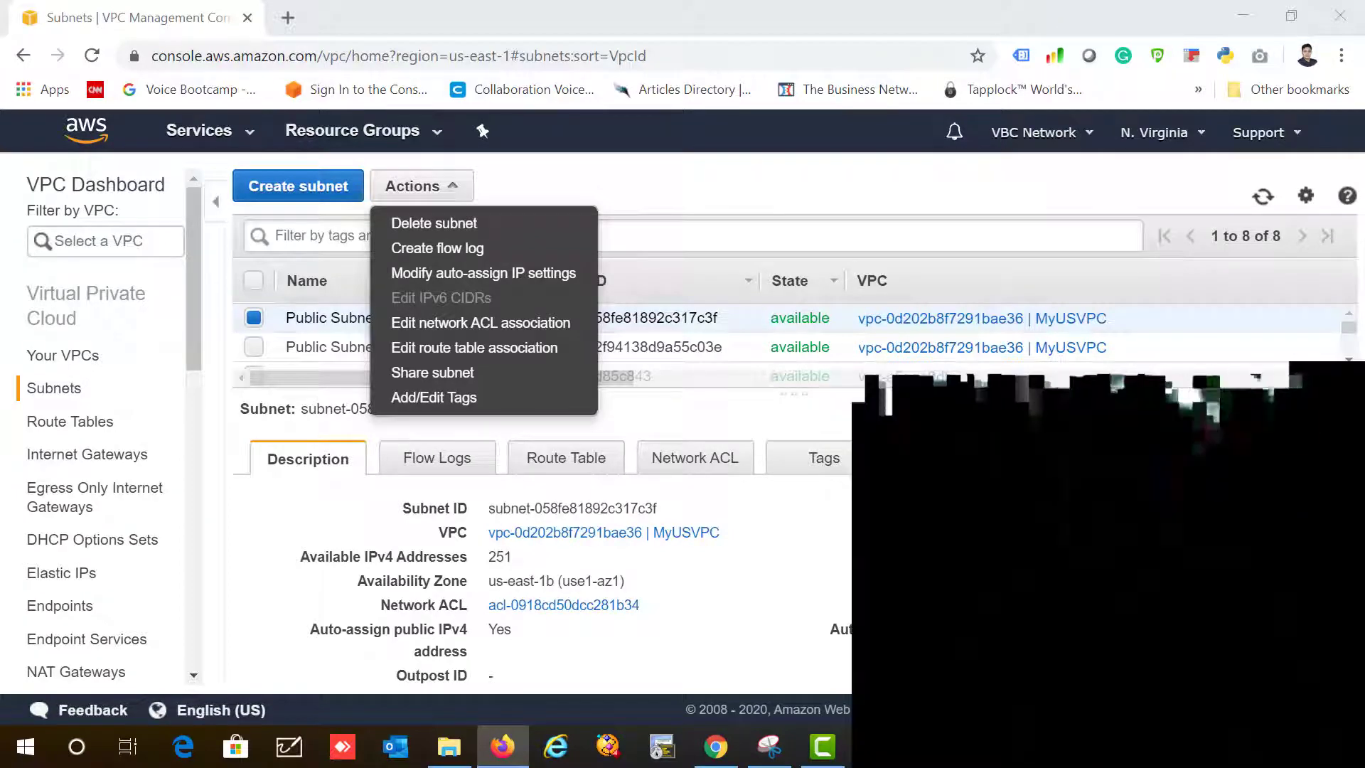
{"action": "left_click", "coordinate": [716, 562]}
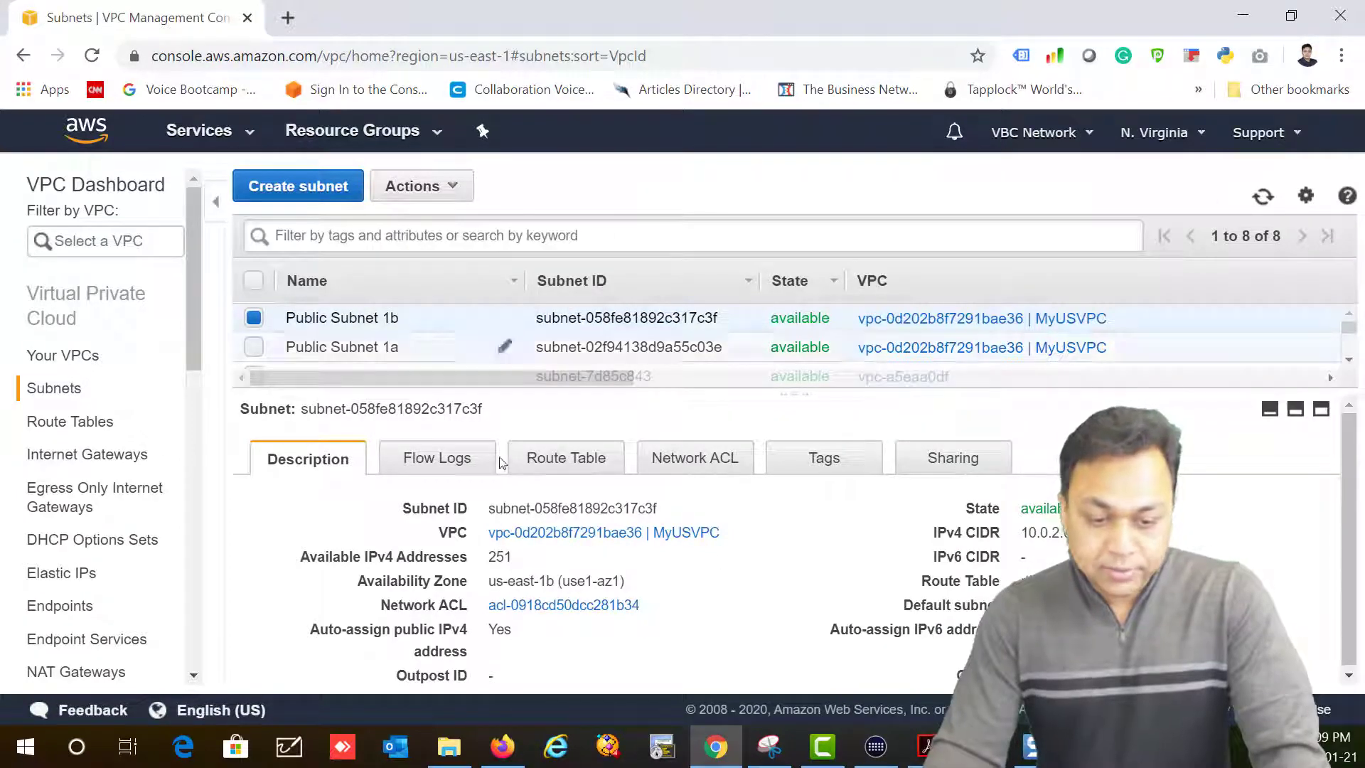
{"action": "scroll", "coordinate": [190, 359], "scroll_direction": "down", "scroll_amount": 3}
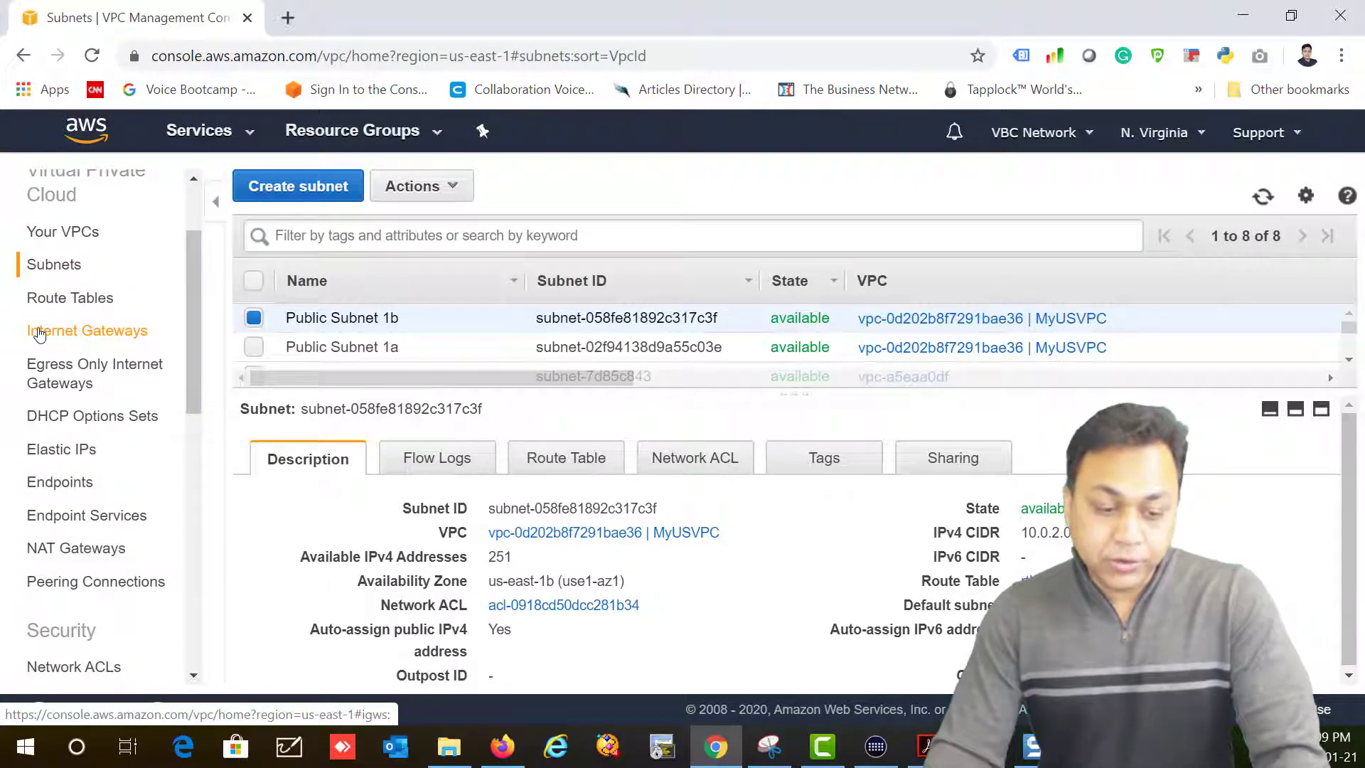
Step: On the Internet Gateways page, create gateway 'MyUSGw' and close the confirmation
{"action": "left_click", "coordinate": [41, 336]}
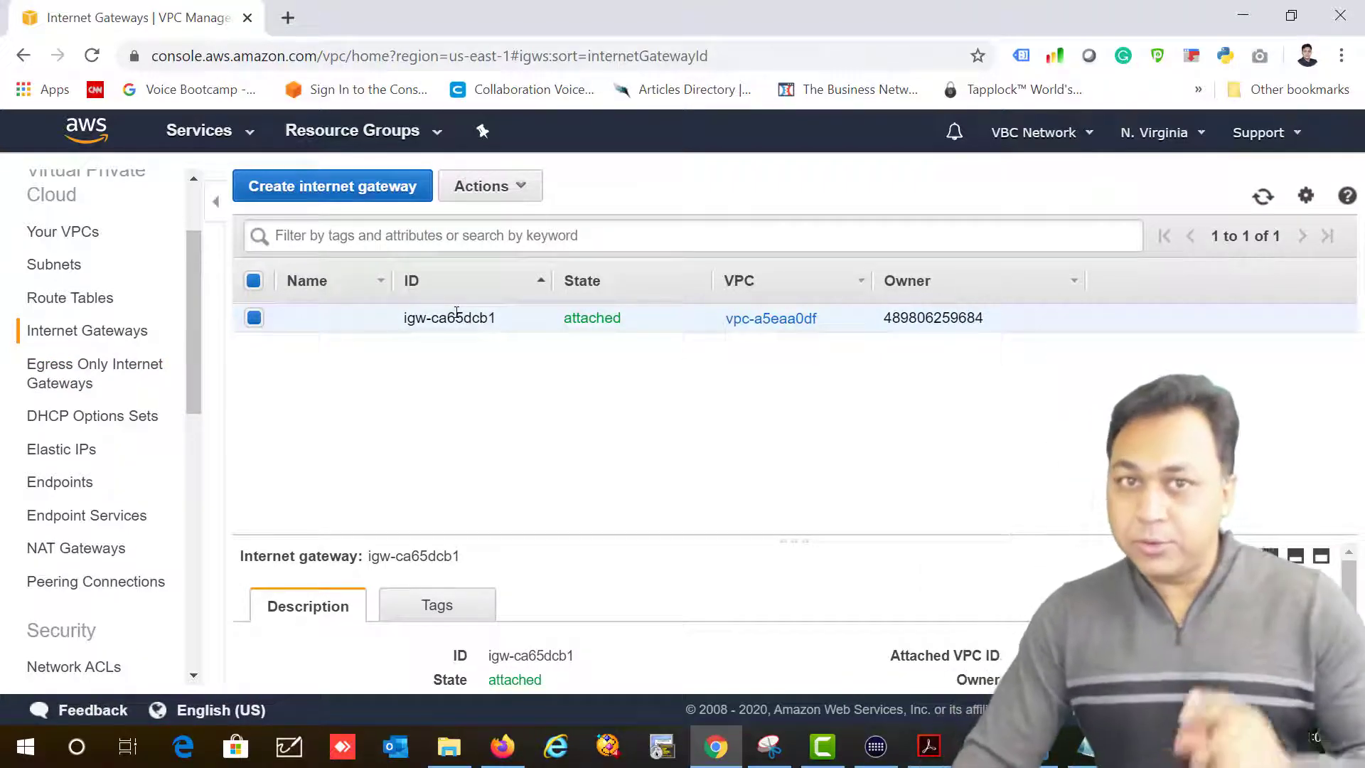
{"action": "left_click", "coordinate": [343, 191]}
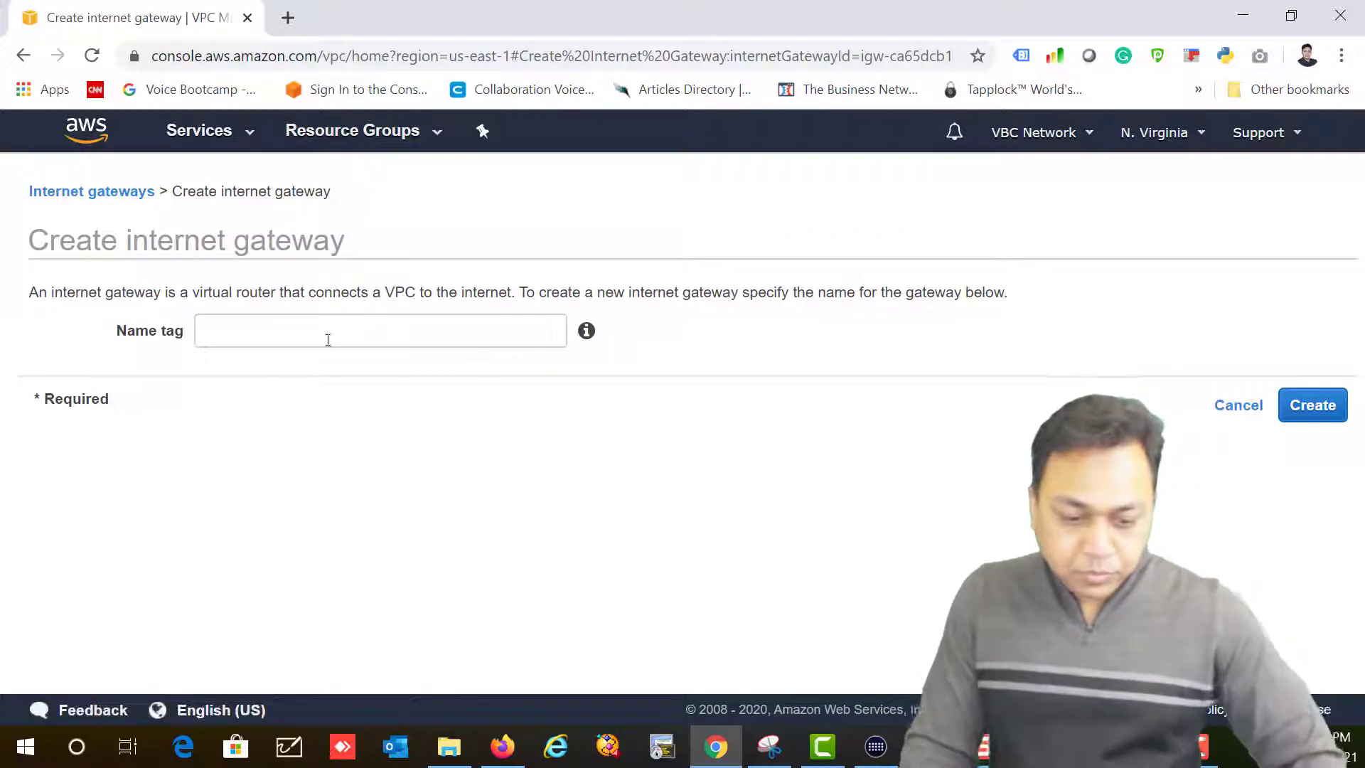
{"action": "left_click", "coordinate": [321, 338]}
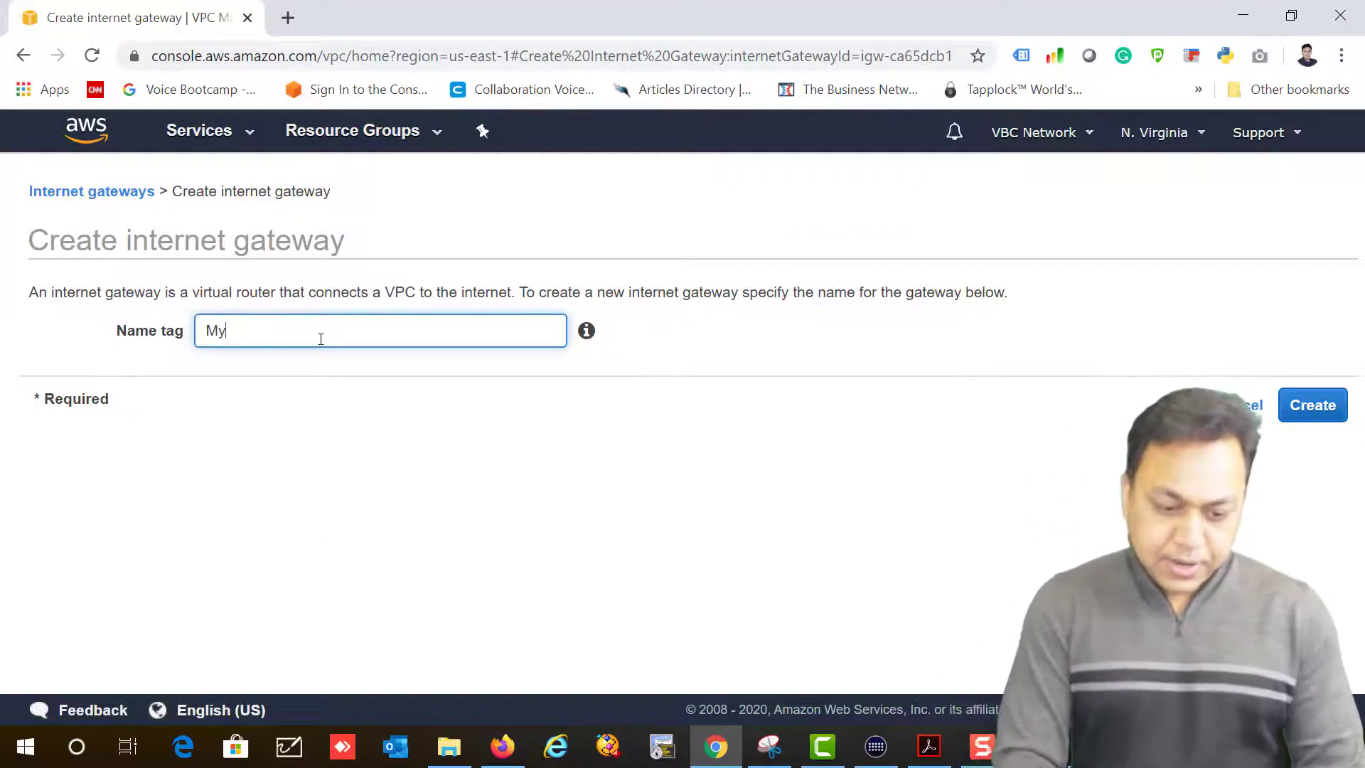
{"action": "type", "text": "MyUSGw"}
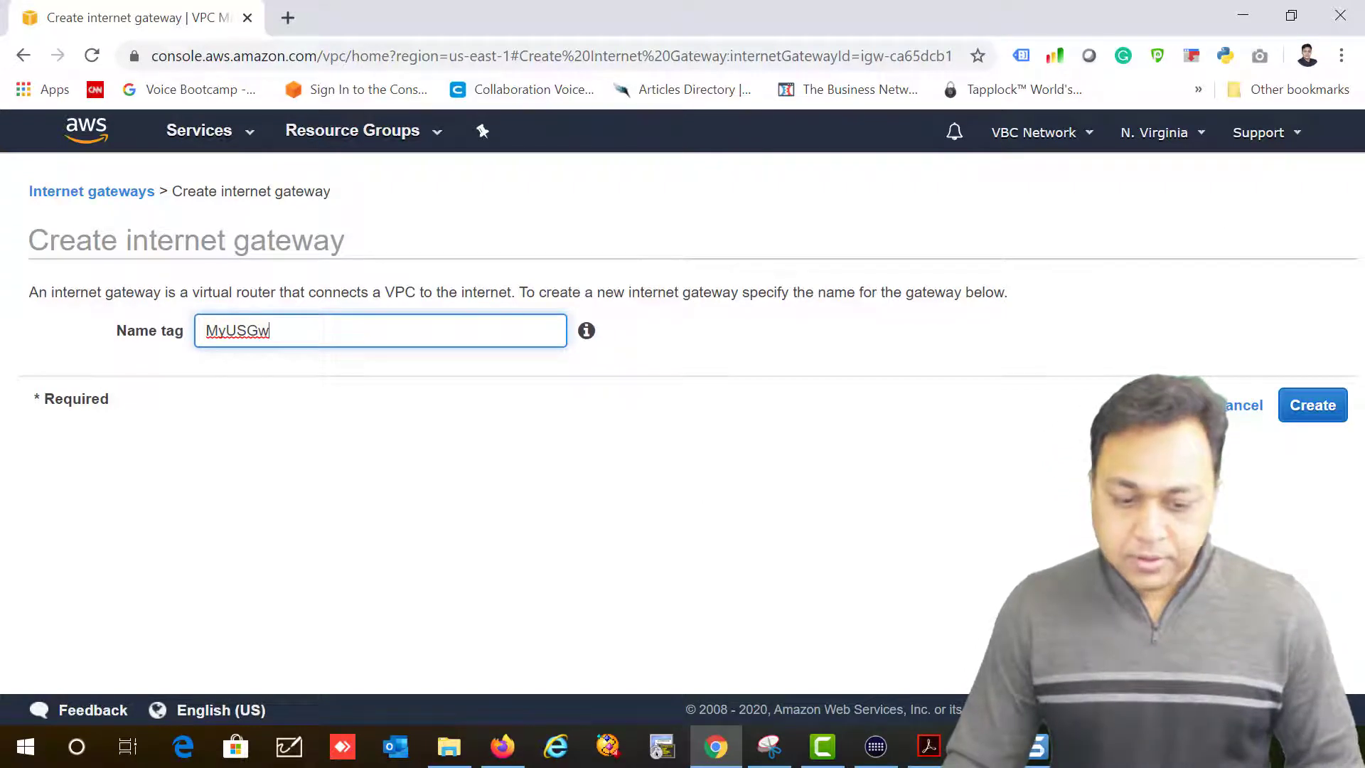
{"action": "left_click", "coordinate": [457, 523]}
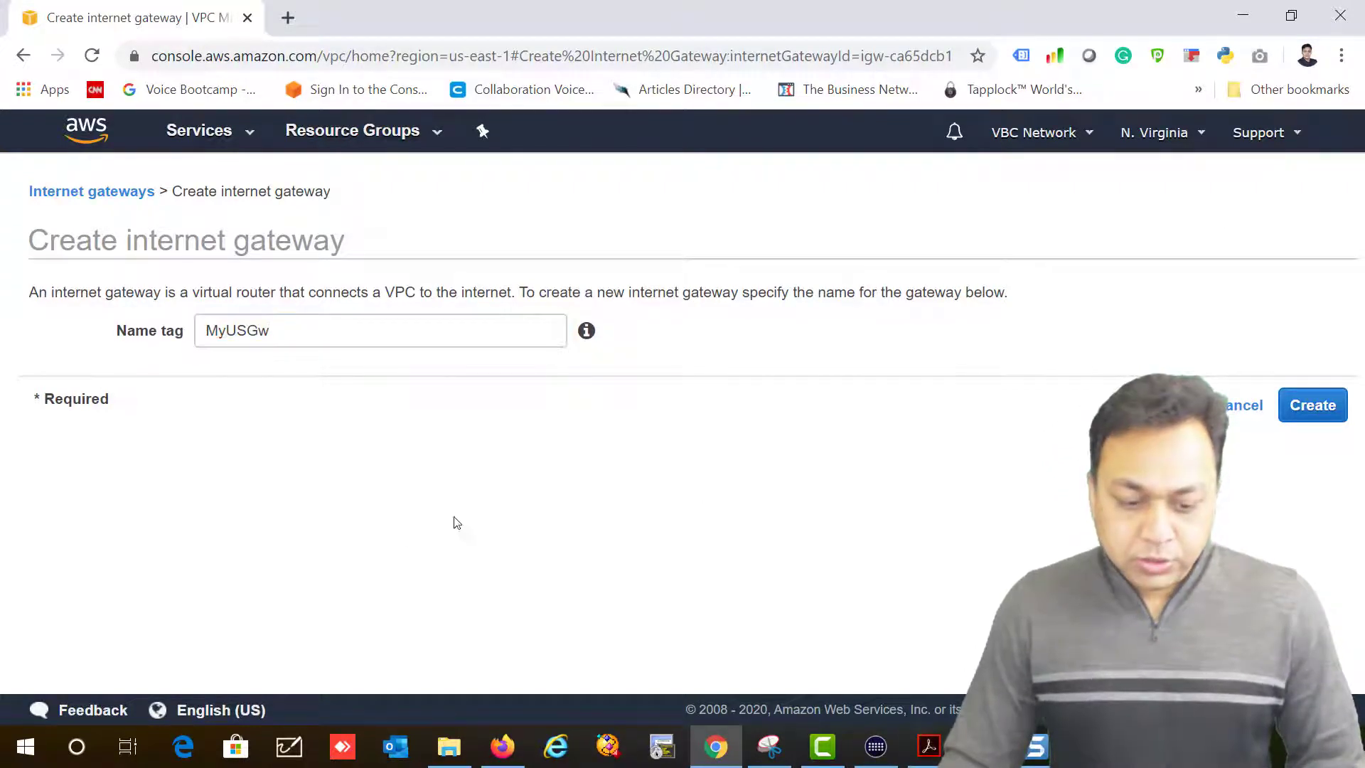
{"action": "left_click", "coordinate": [1329, 407]}
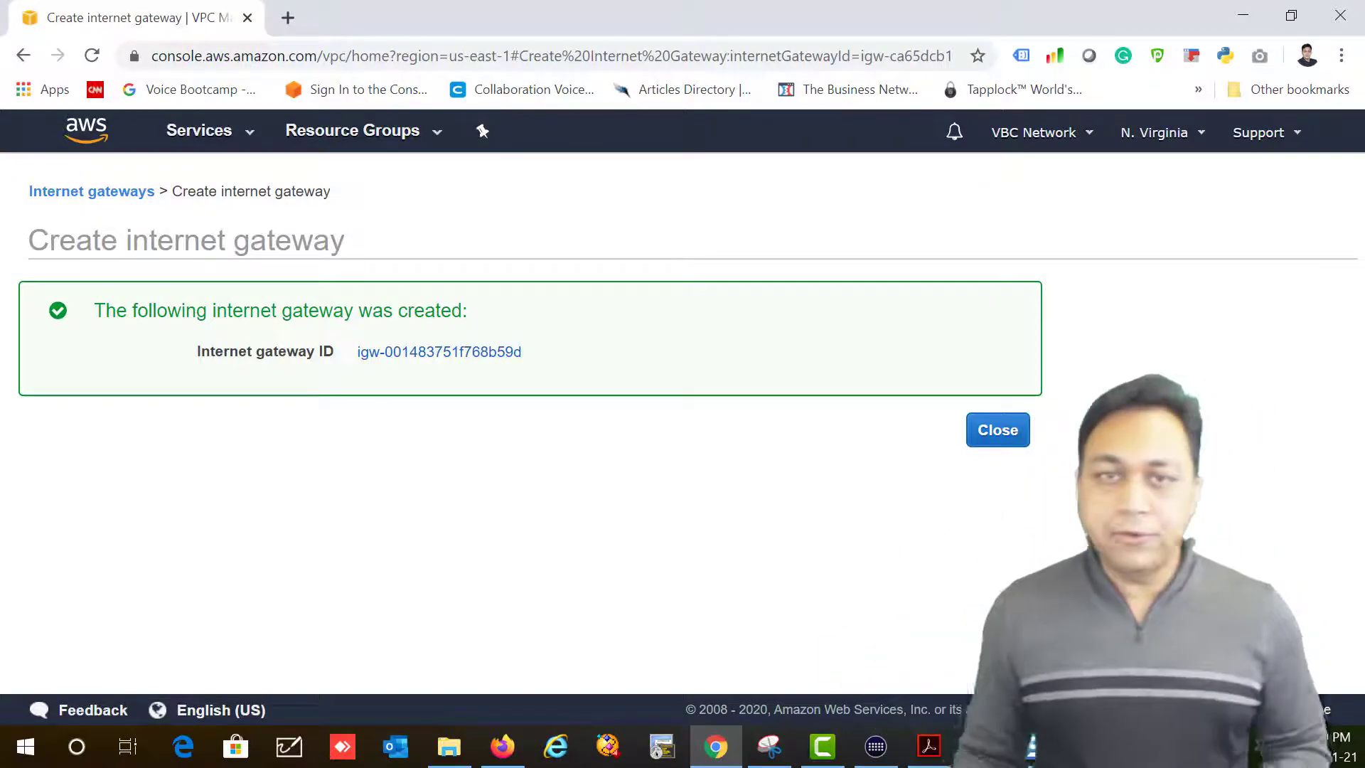
{"action": "left_click", "coordinate": [998, 430]}
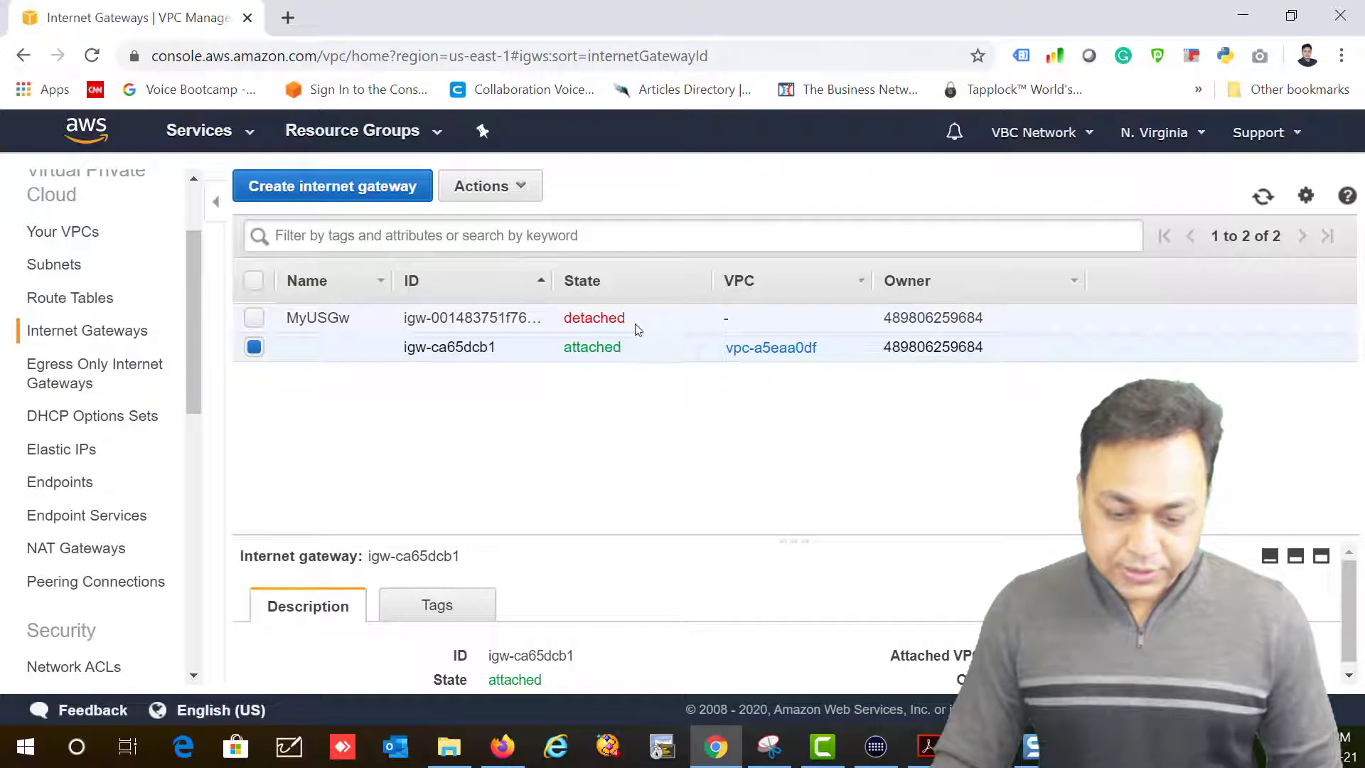
Step: Select only MyUSGw, deselecting igw-ca65dcb1, and choose Actions > Attach to VPC
{"action": "left_click_drag", "start_coordinate": [630, 321], "coordinate": [555, 326]}
{"action": "left_click", "coordinate": [254, 318]}
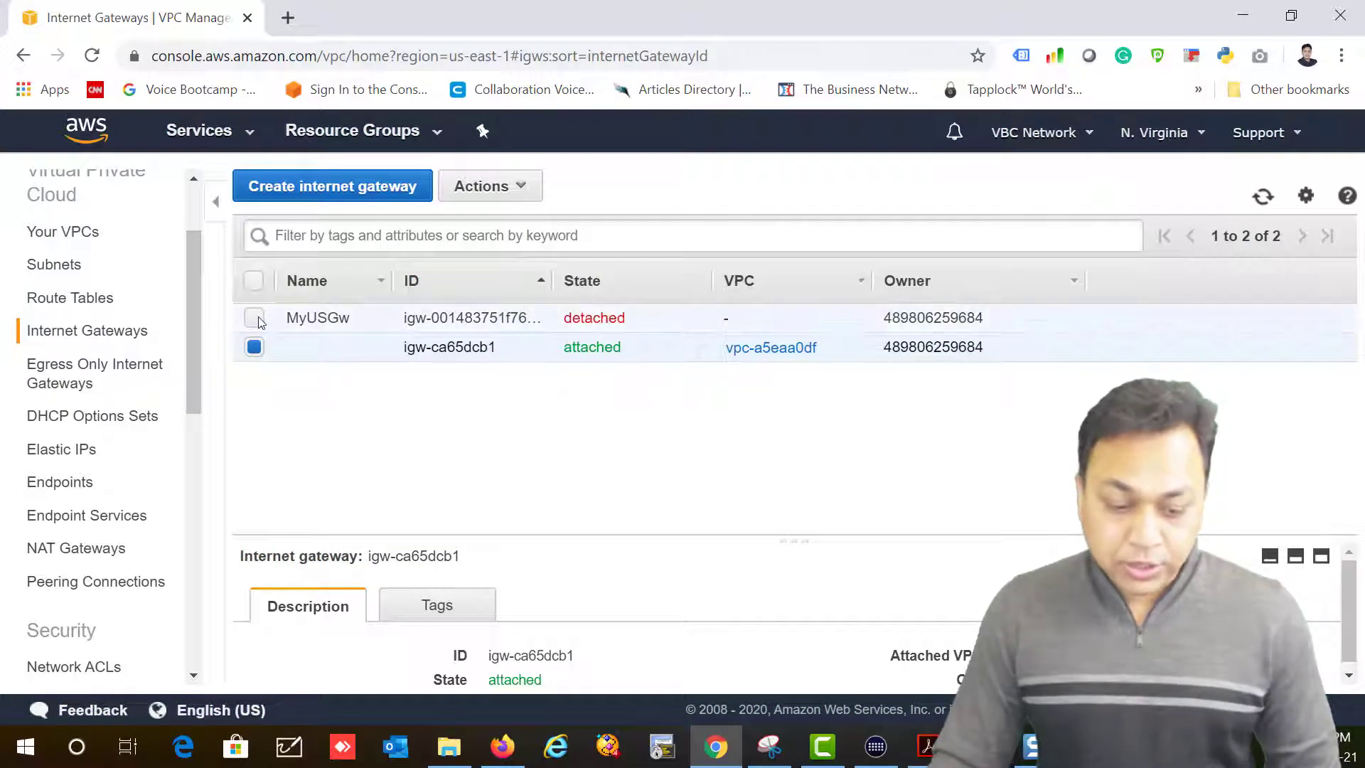
{"action": "left_click", "coordinate": [254, 348]}
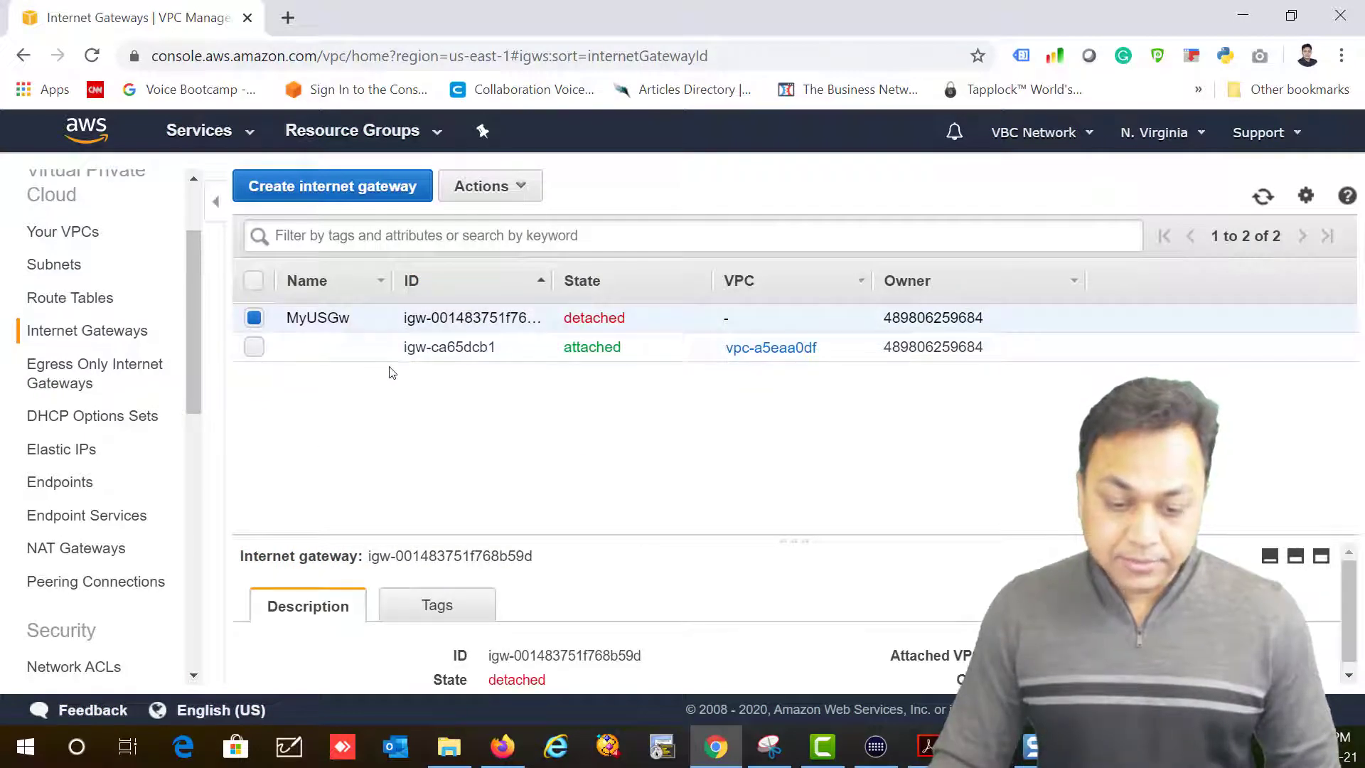
{"action": "left_click", "coordinate": [512, 195]}
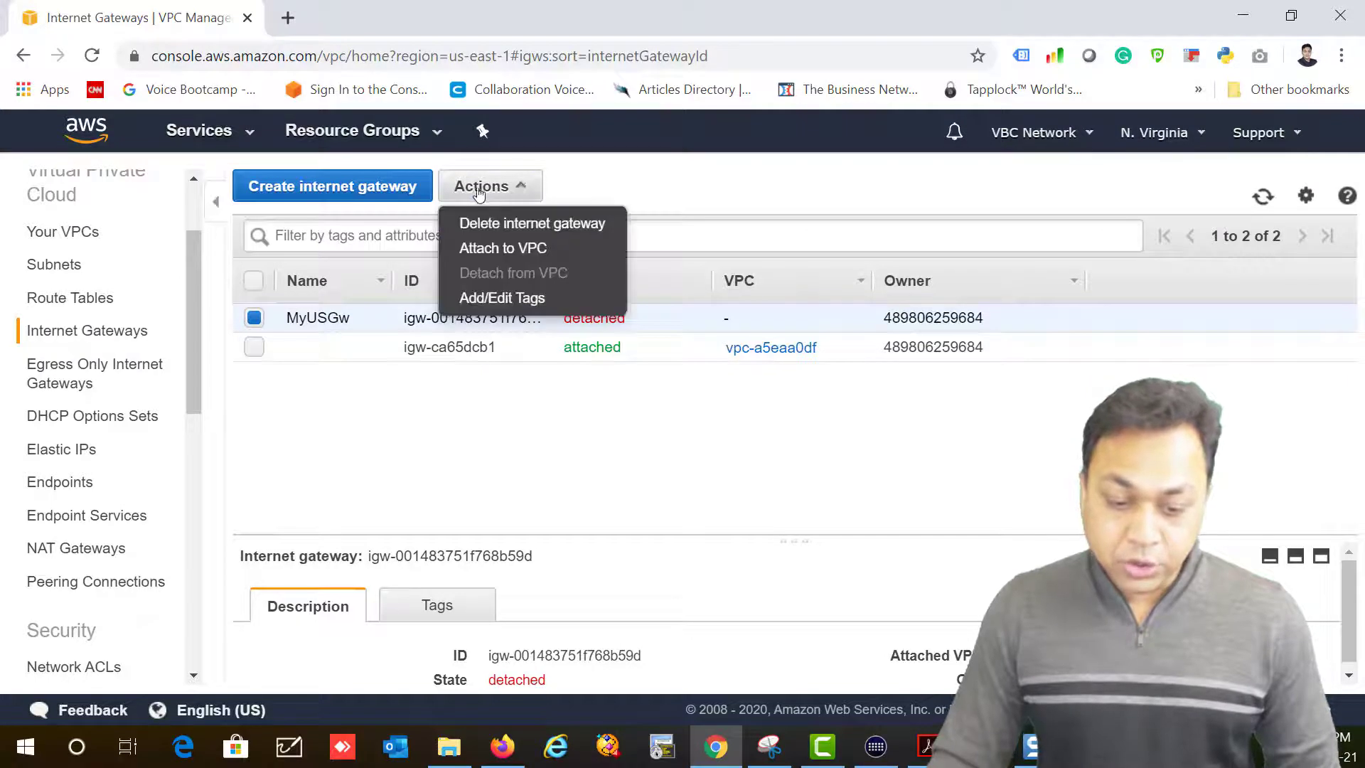
{"action": "left_click", "coordinate": [477, 250]}
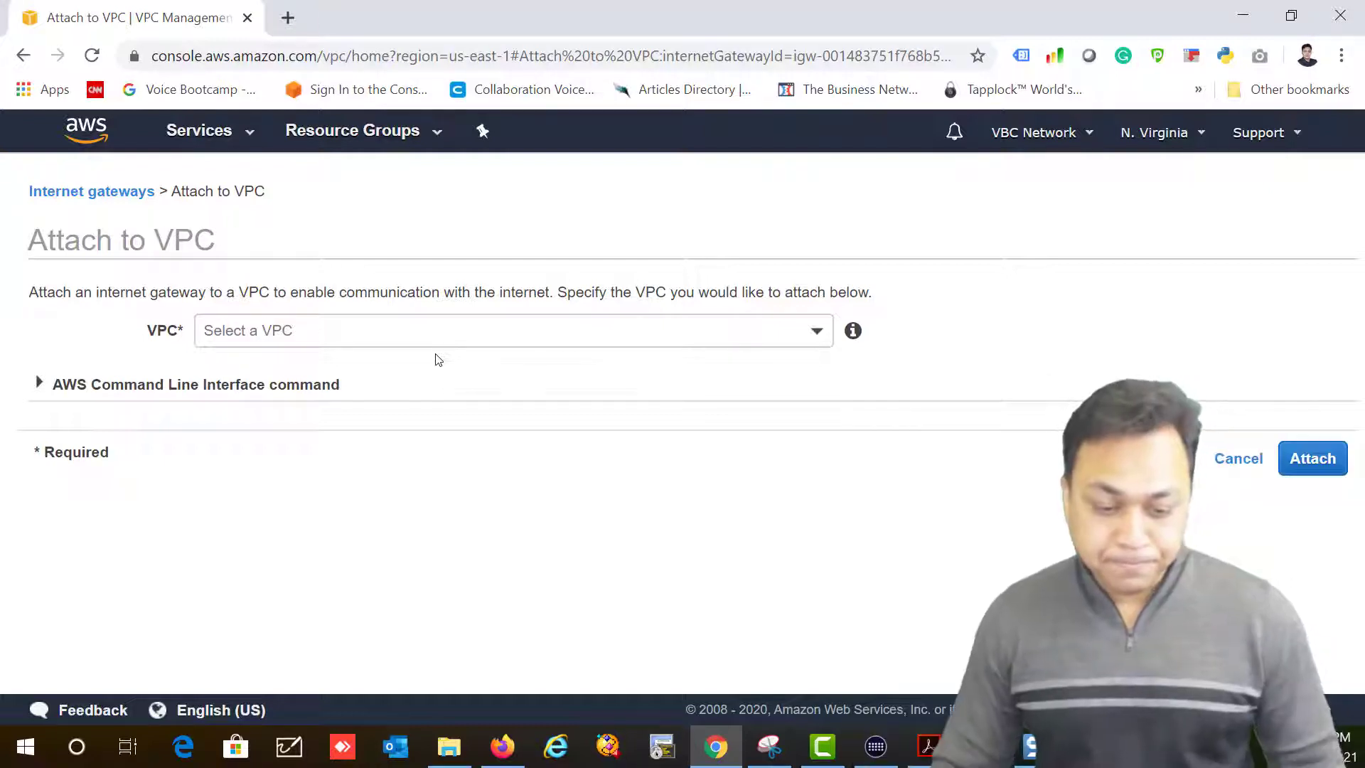
Step: Pick vpc-0d202b8f7291bae36 (MyUSVPC) for the attachment and show the attach-internet-gateway CLI command
{"action": "left_click", "coordinate": [438, 339]}
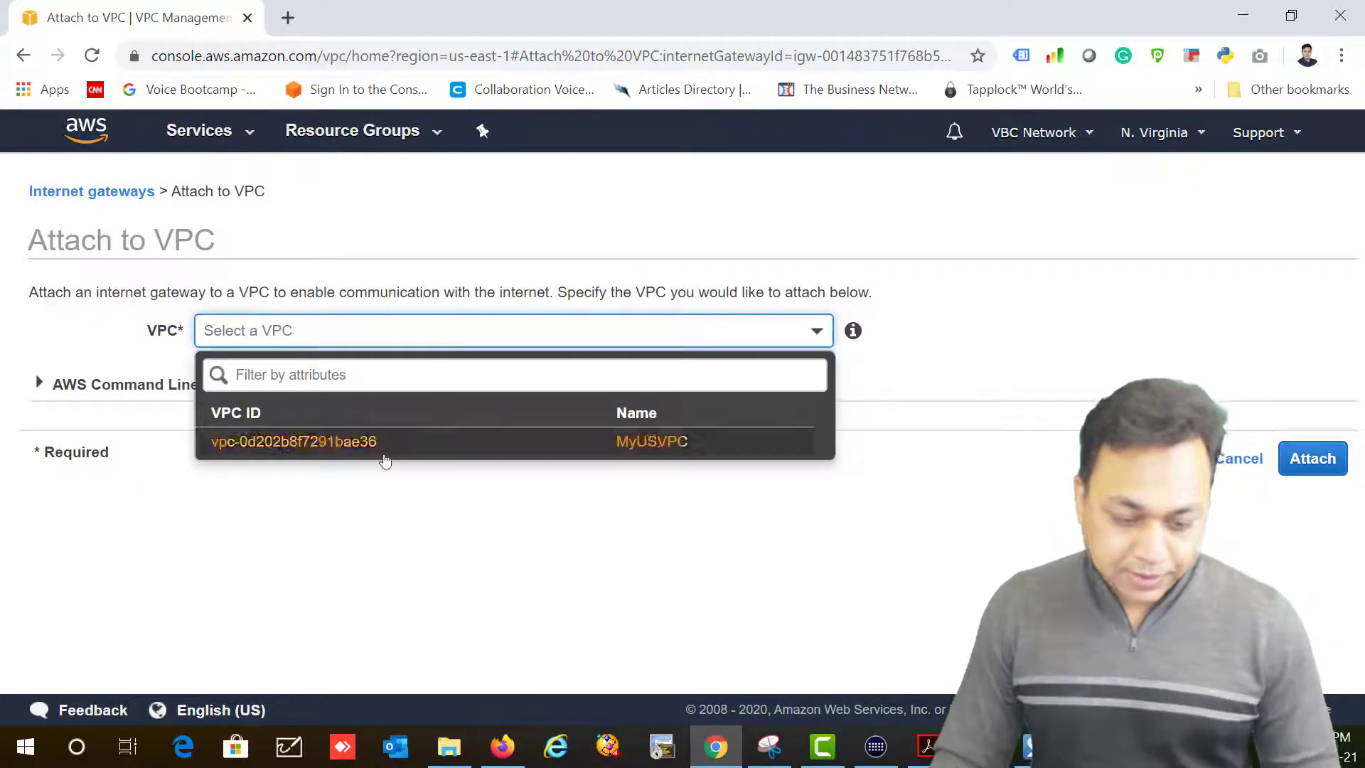
{"action": "left_click", "coordinate": [289, 445]}
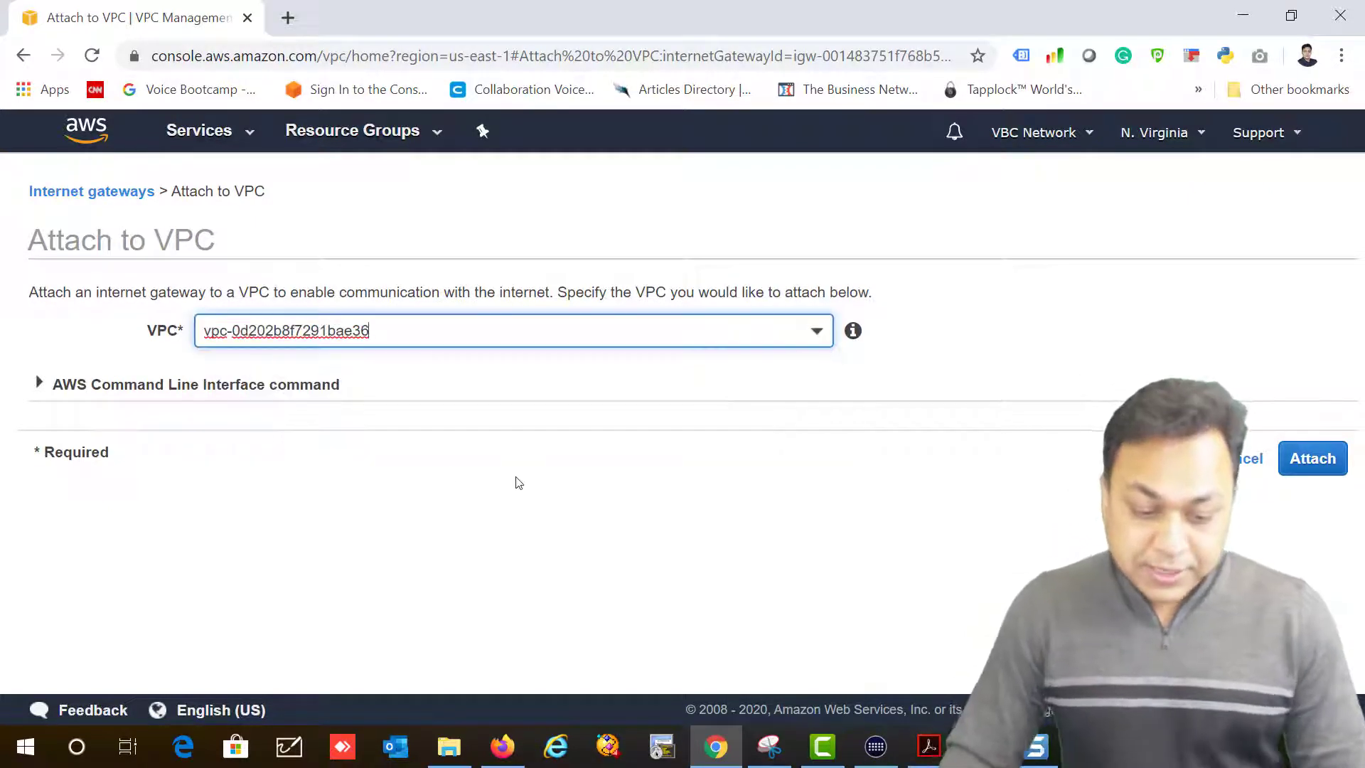
{"action": "left_click", "coordinate": [38, 384]}
{"action": "left_click", "coordinate": [688, 603]}
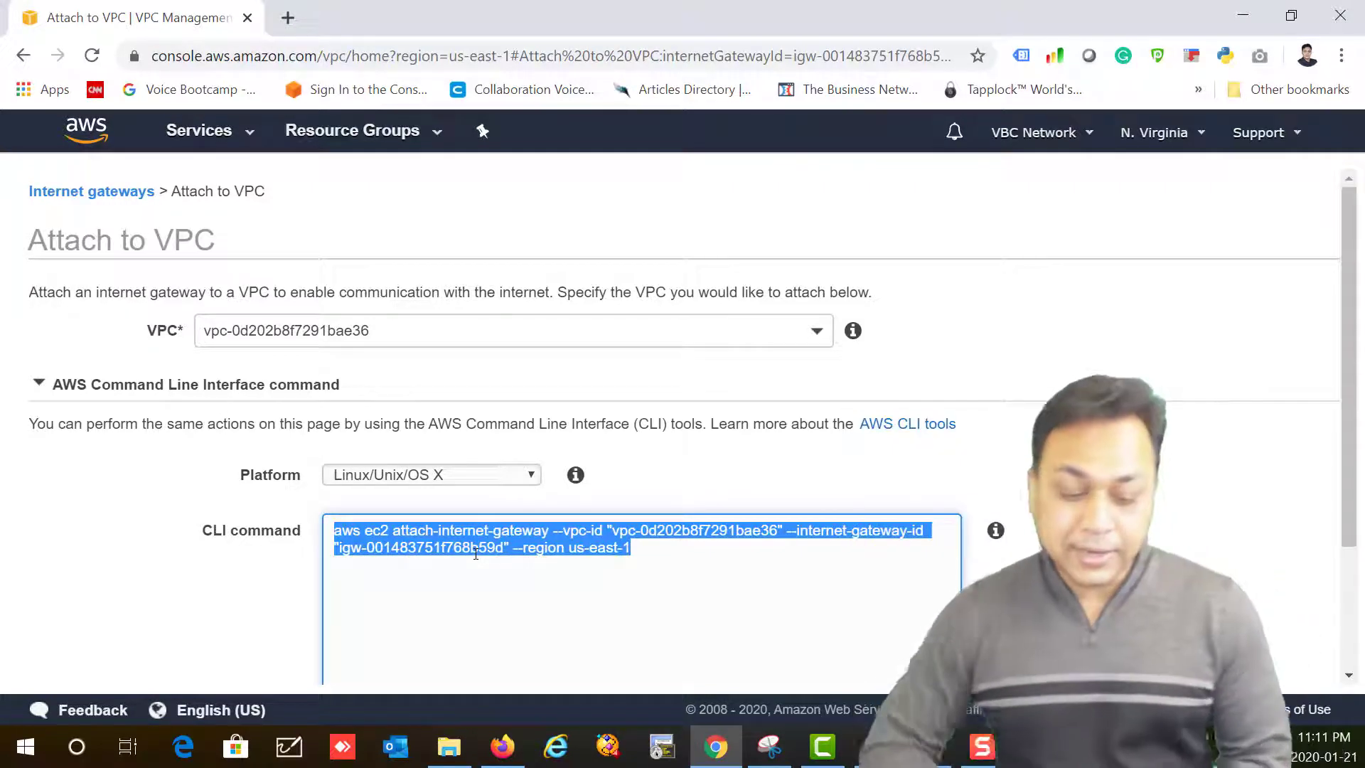
Step: Switch the displayed CLI command to its Windows PowerShell version
{"action": "left_click", "coordinate": [524, 474]}
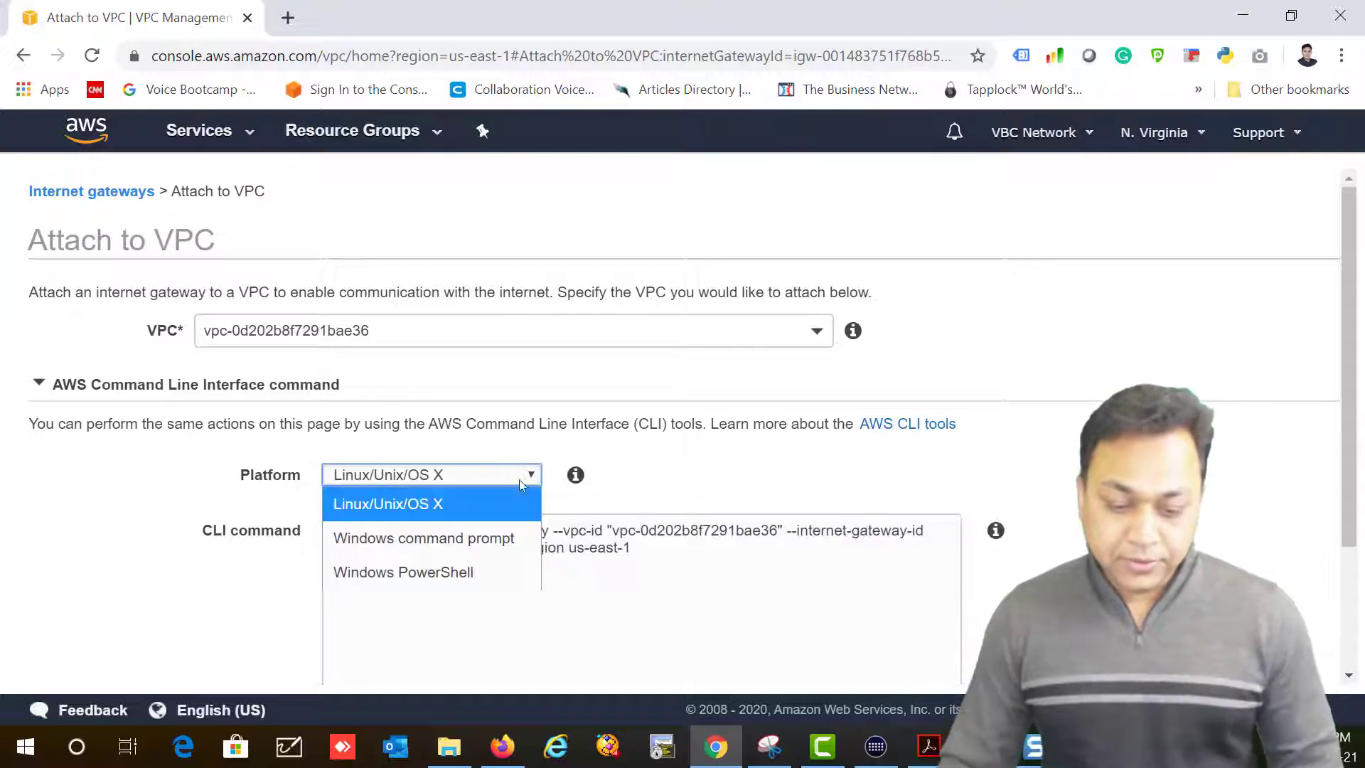
{"action": "left_click", "coordinate": [488, 570]}
{"action": "left_click", "coordinate": [670, 592]}
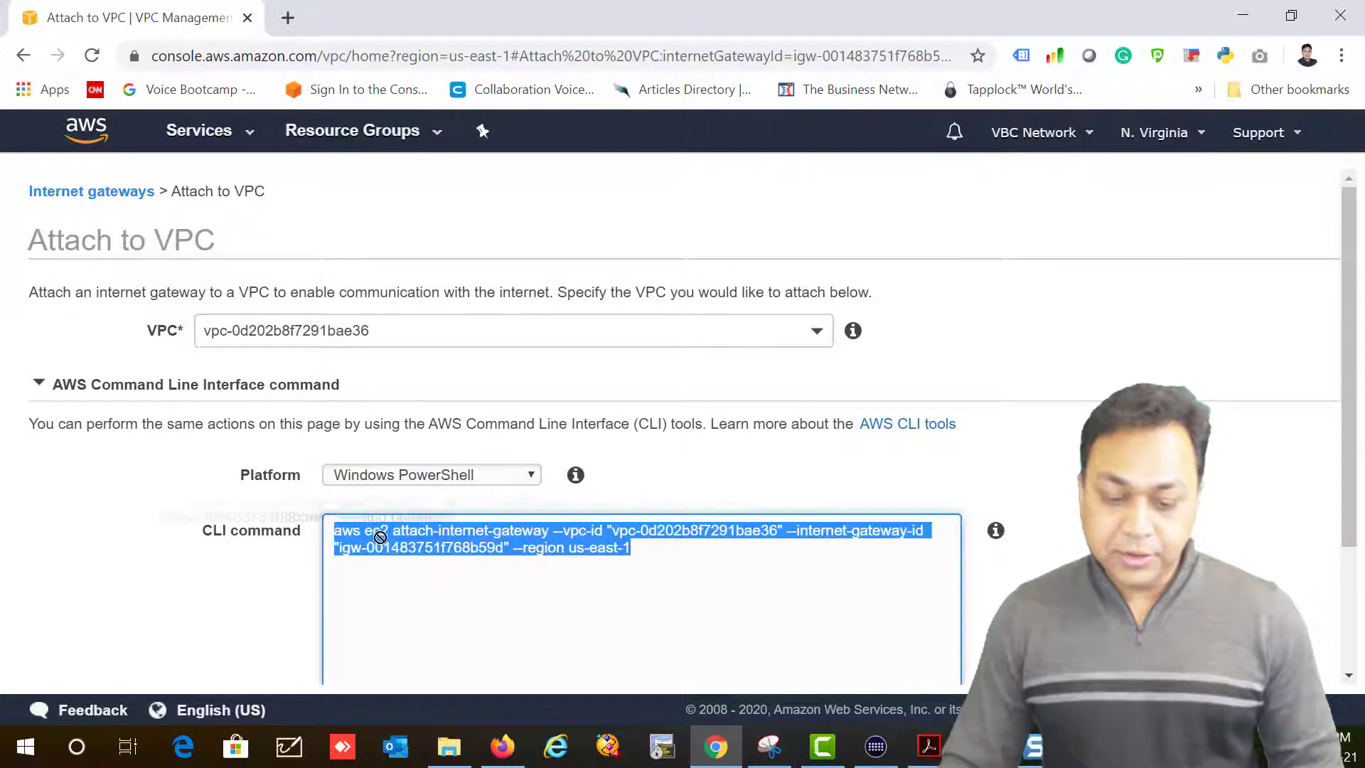
{"action": "left_click", "coordinate": [588, 511]}
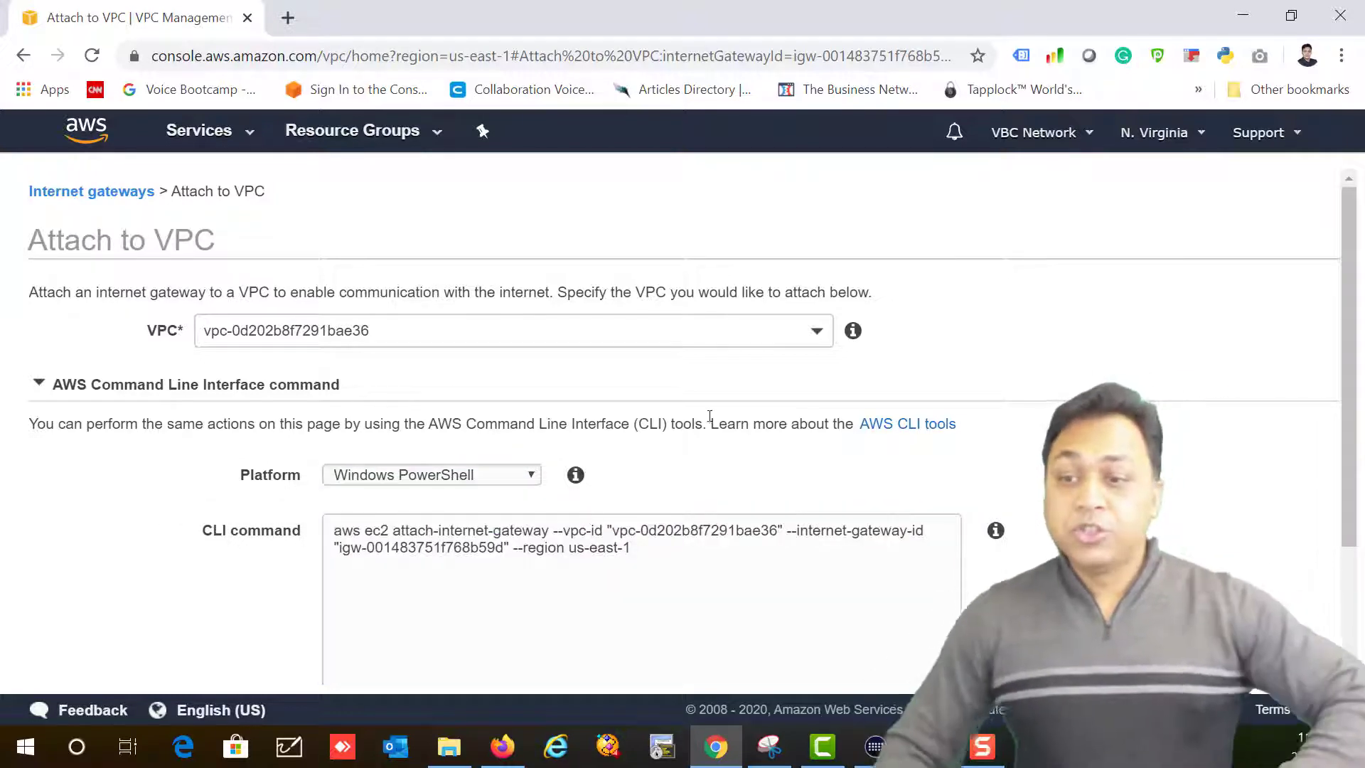
Step: Confirm attaching the MyUSGw gateway to vpc-0d202b8f7291bae36
{"action": "scroll", "coordinate": [807, 459], "scroll_direction": "down", "scroll_amount": 2}
{"action": "scroll", "coordinate": [806, 459], "scroll_direction": "down", "scroll_amount": 1}
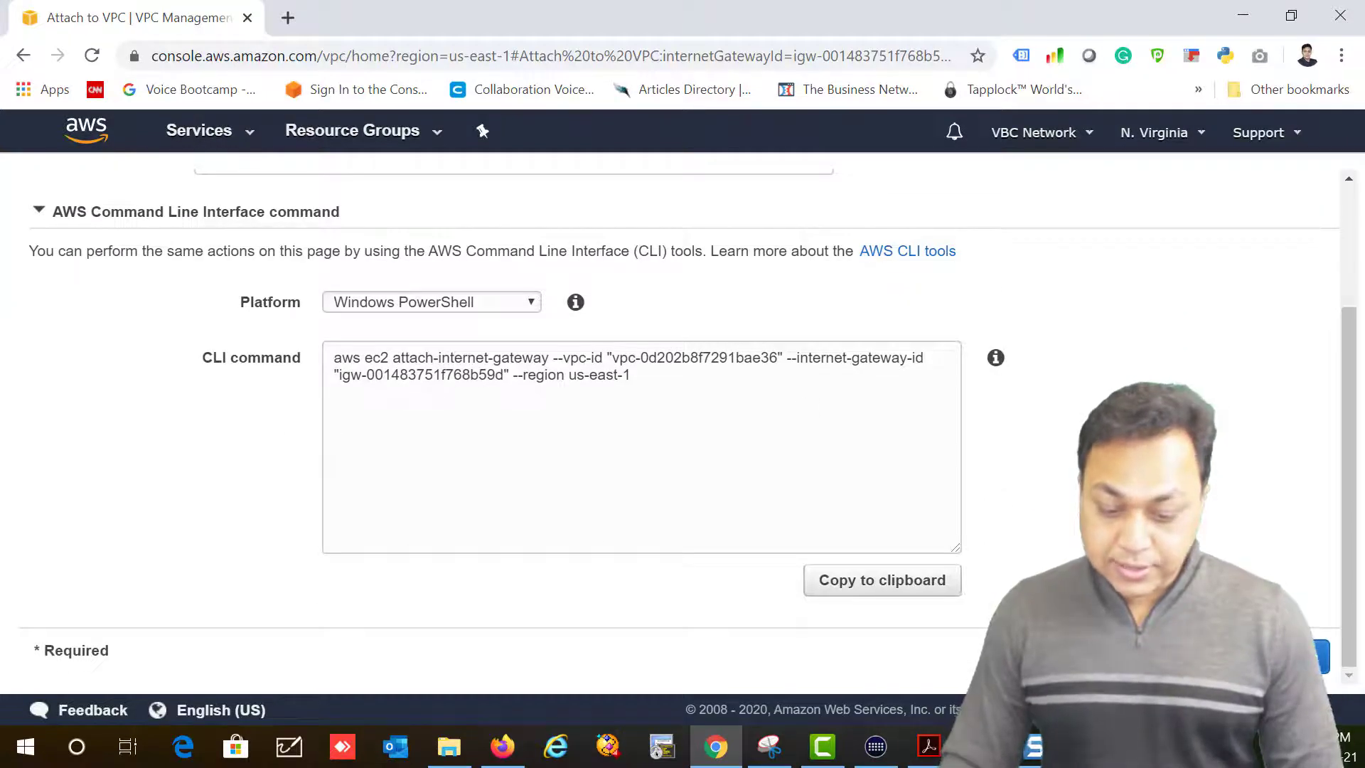
{"action": "left_click", "coordinate": [1319, 658]}
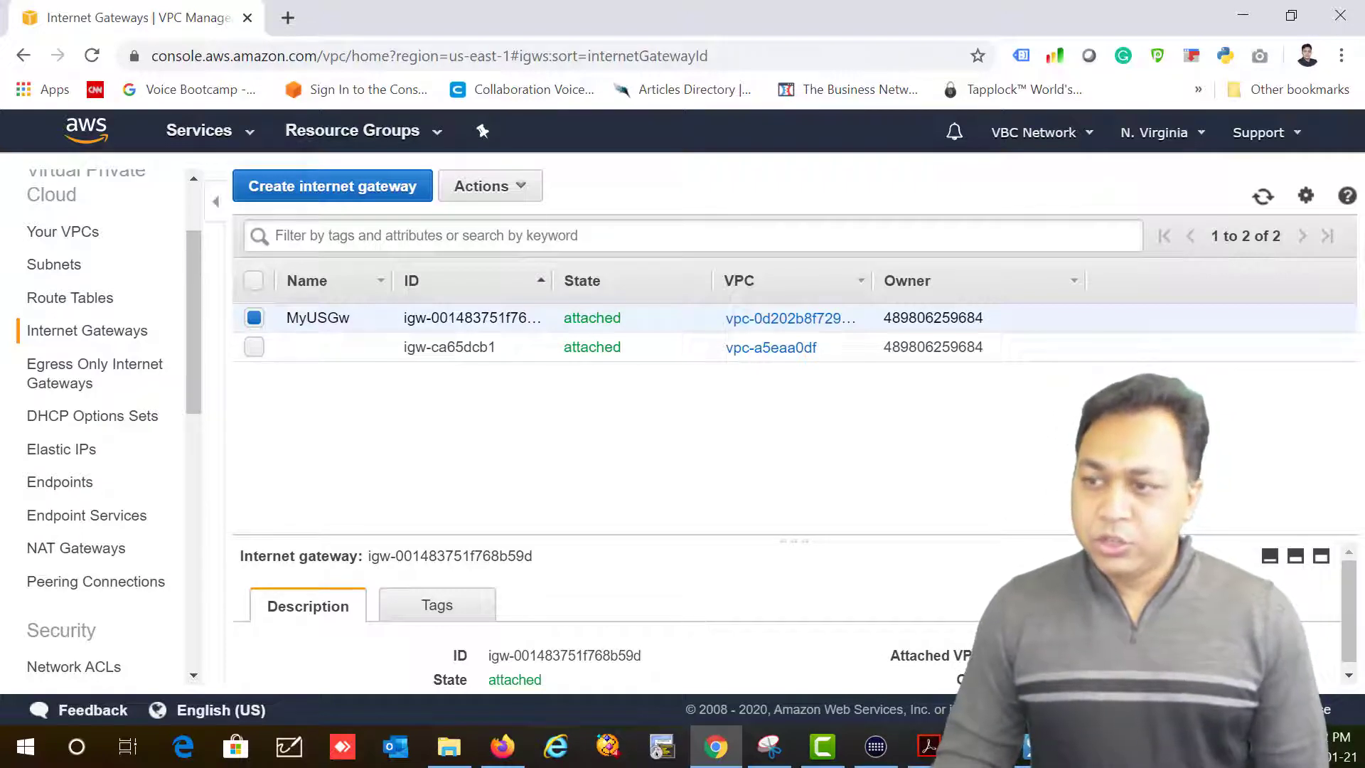
Step: From Route Tables, create 'My US Route Table' assigned to the MyUSVPC VPC
{"action": "left_click", "coordinate": [44, 307]}
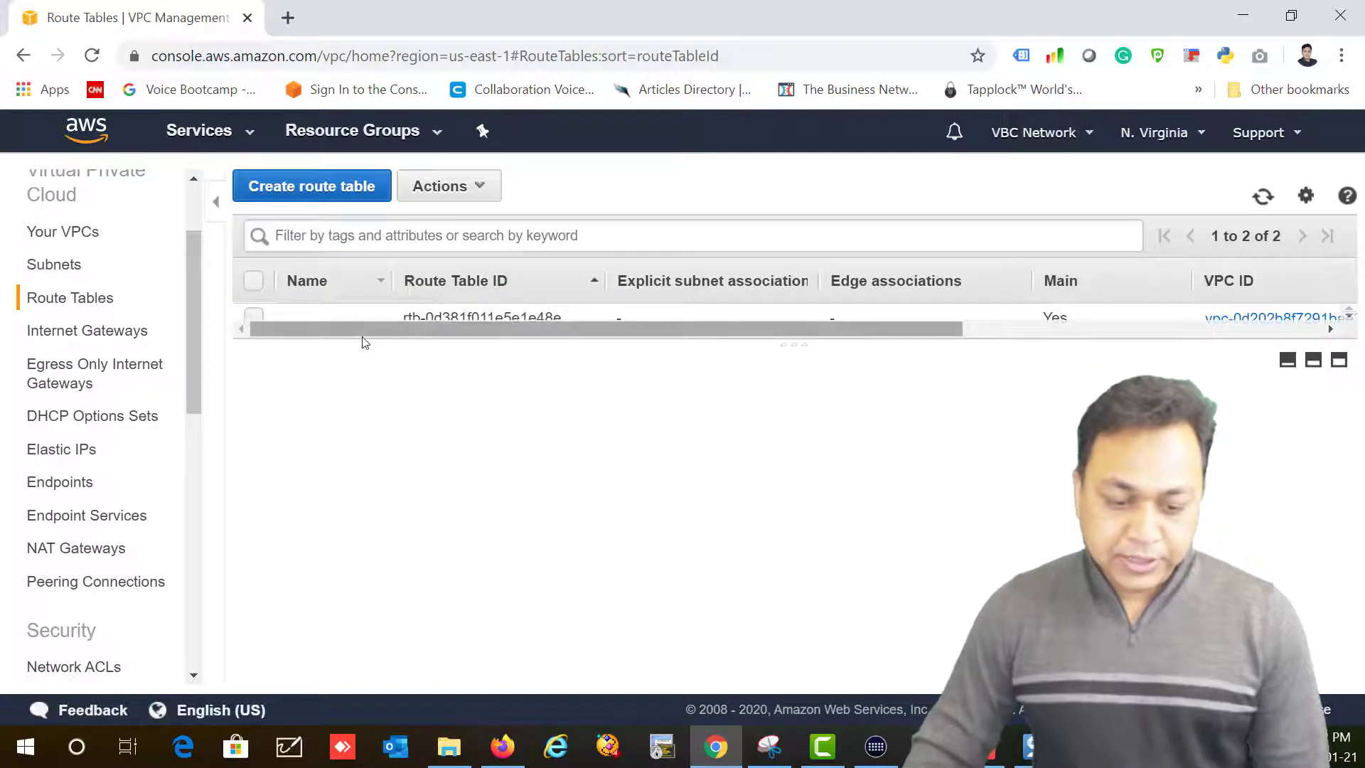
{"action": "left_click_drag", "start_coordinate": [365, 340], "coordinate": [393, 426]}
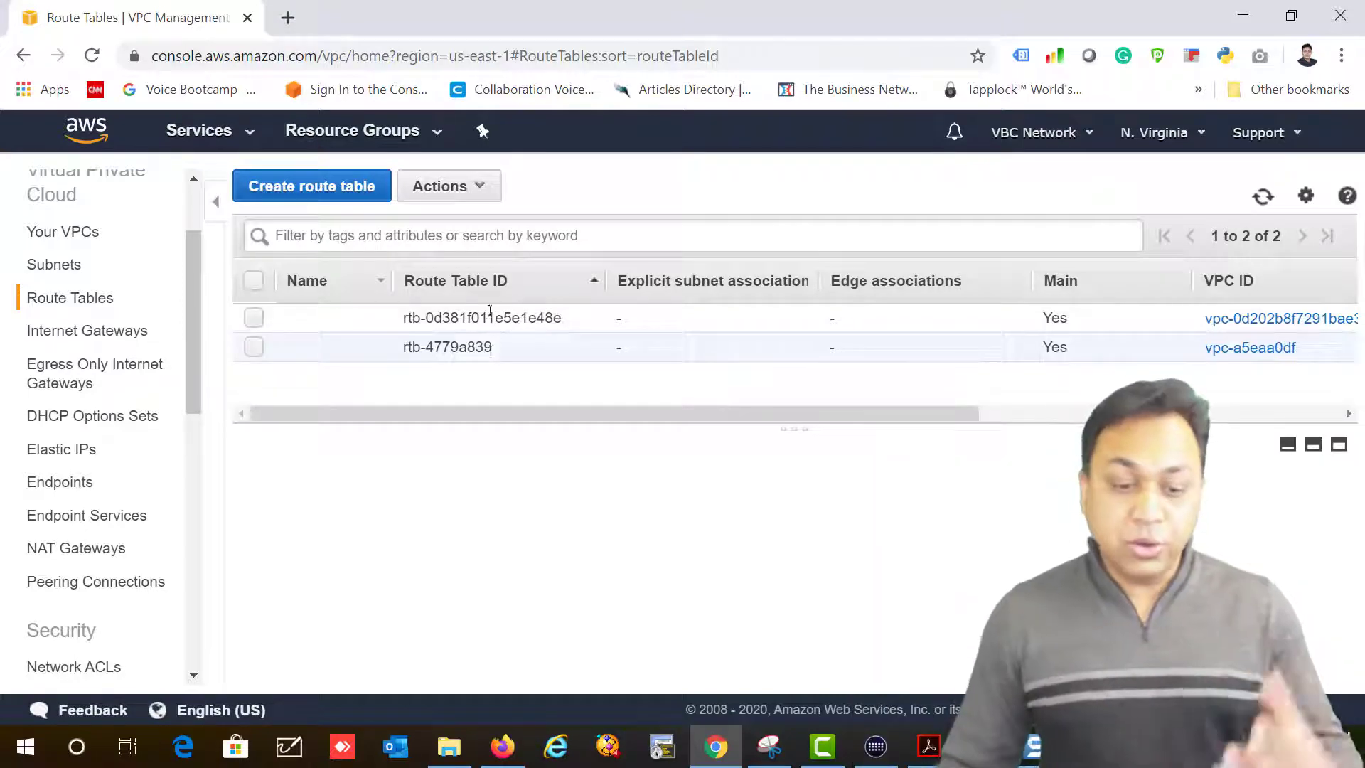
{"action": "left_click", "coordinate": [272, 199]}
{"action": "left_click", "coordinate": [503, 335]}
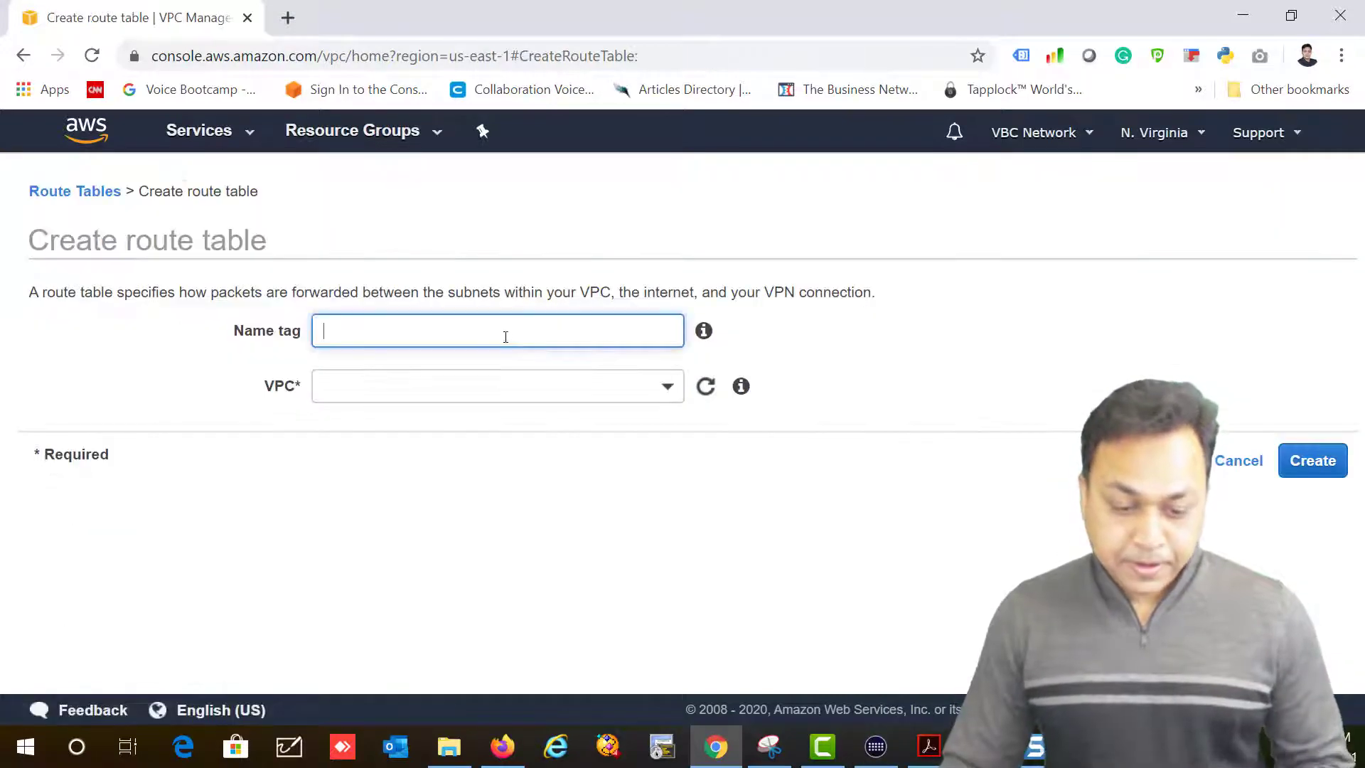
{"action": "type", "text": "My Route T"}
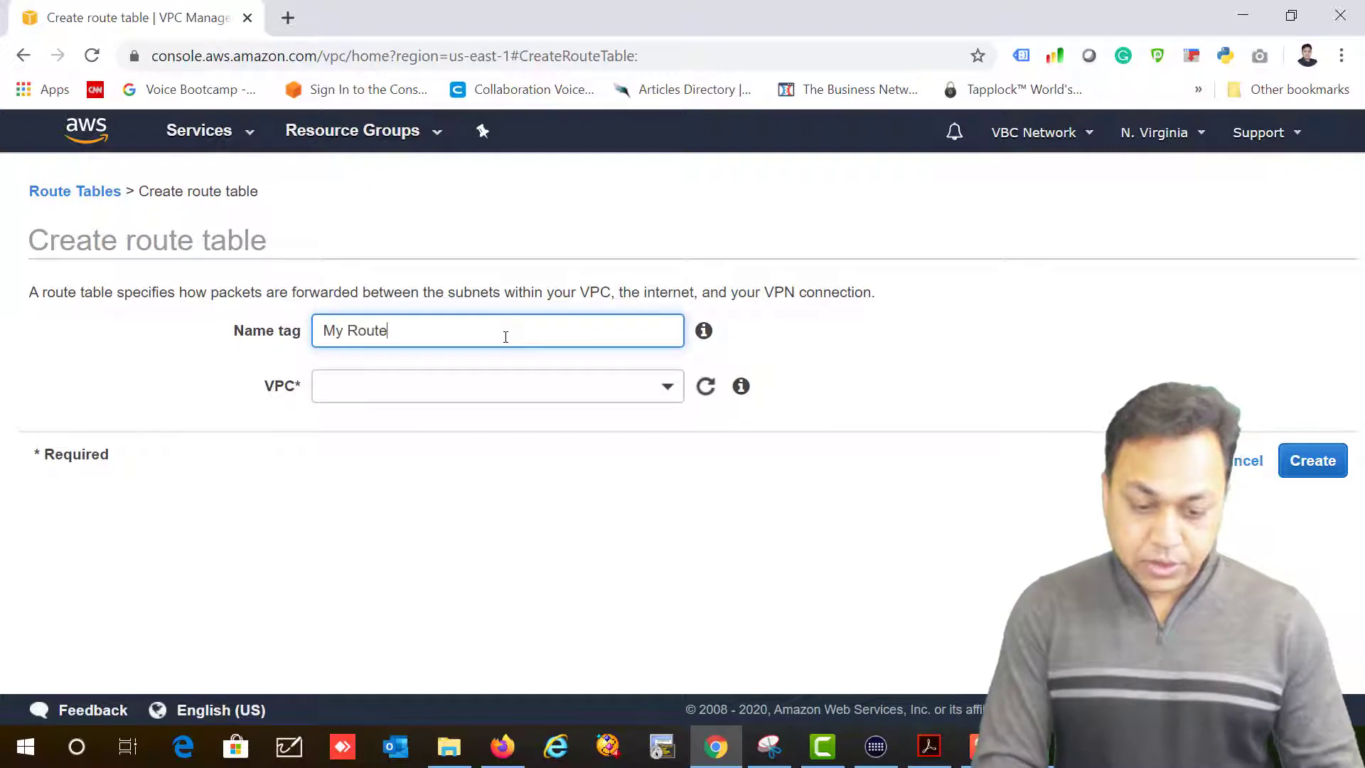
{"action": "key", "text": "BackSpace"}
{"action": "key", "text": "BackSpace"}
{"action": "key", "text": "BackSpace"}
{"action": "key", "text": "BackSpace"}
{"action": "key", "text": "BackSpace"}
{"action": "key", "text": "BackSpace"}
{"action": "key", "text": "BackSpace"}
{"action": "type", "text": "US "}
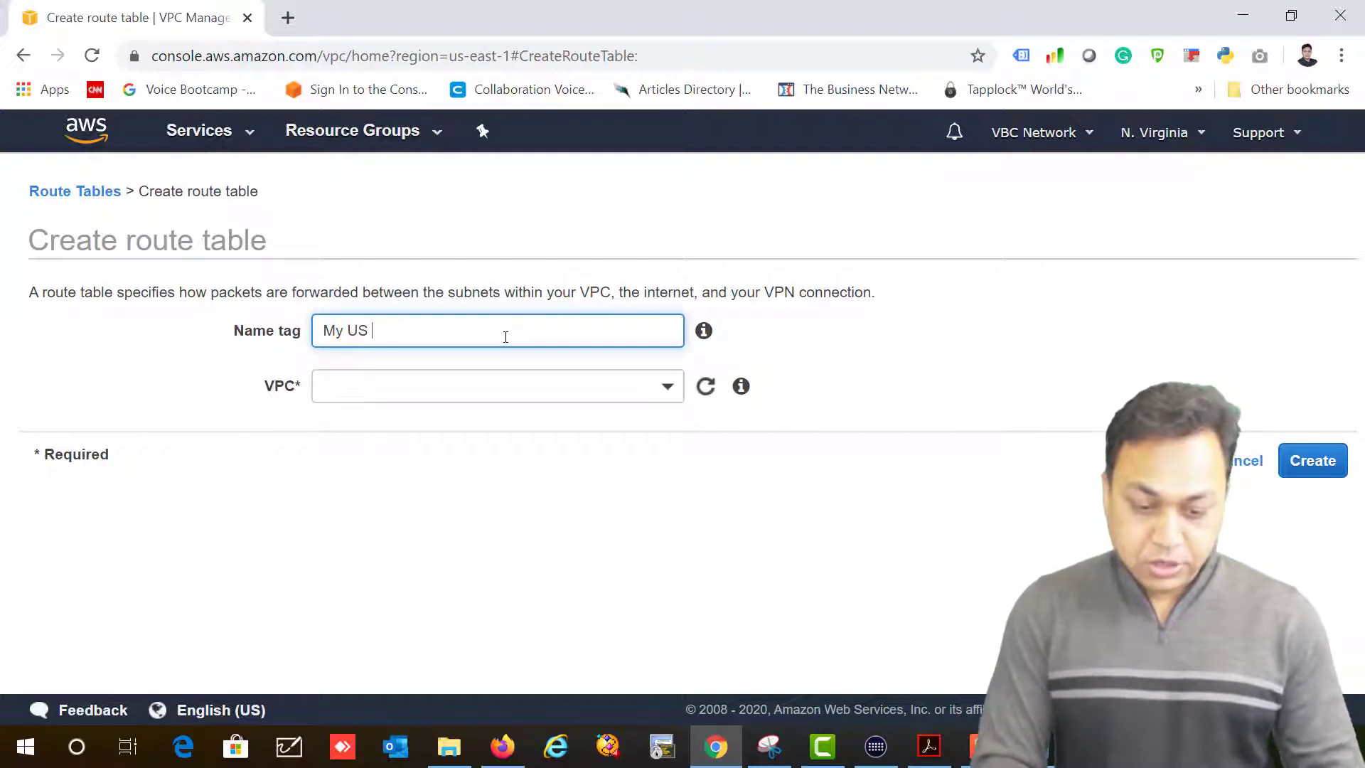
{"action": "type", "text": "Route Table"}
{"action": "key", "text": "Tab"}
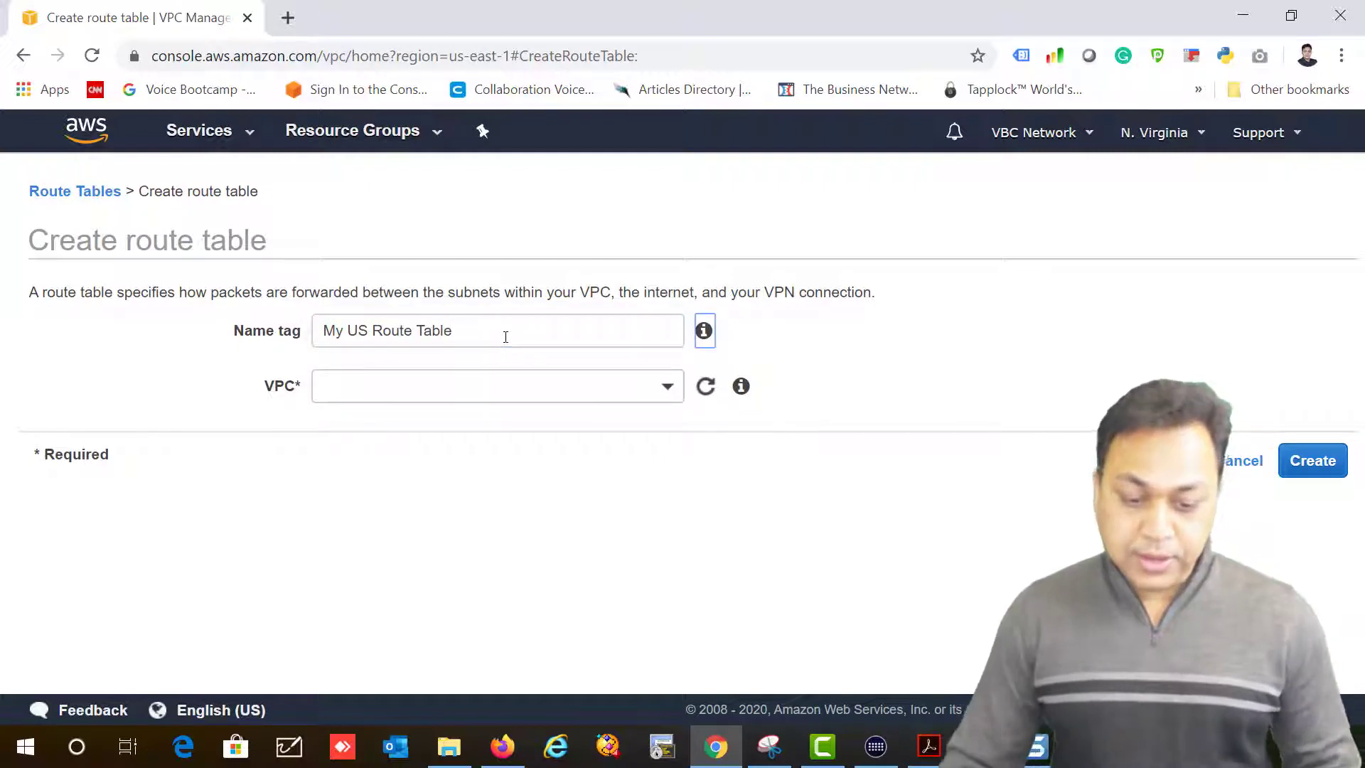
{"action": "left_click", "coordinate": [665, 399]}
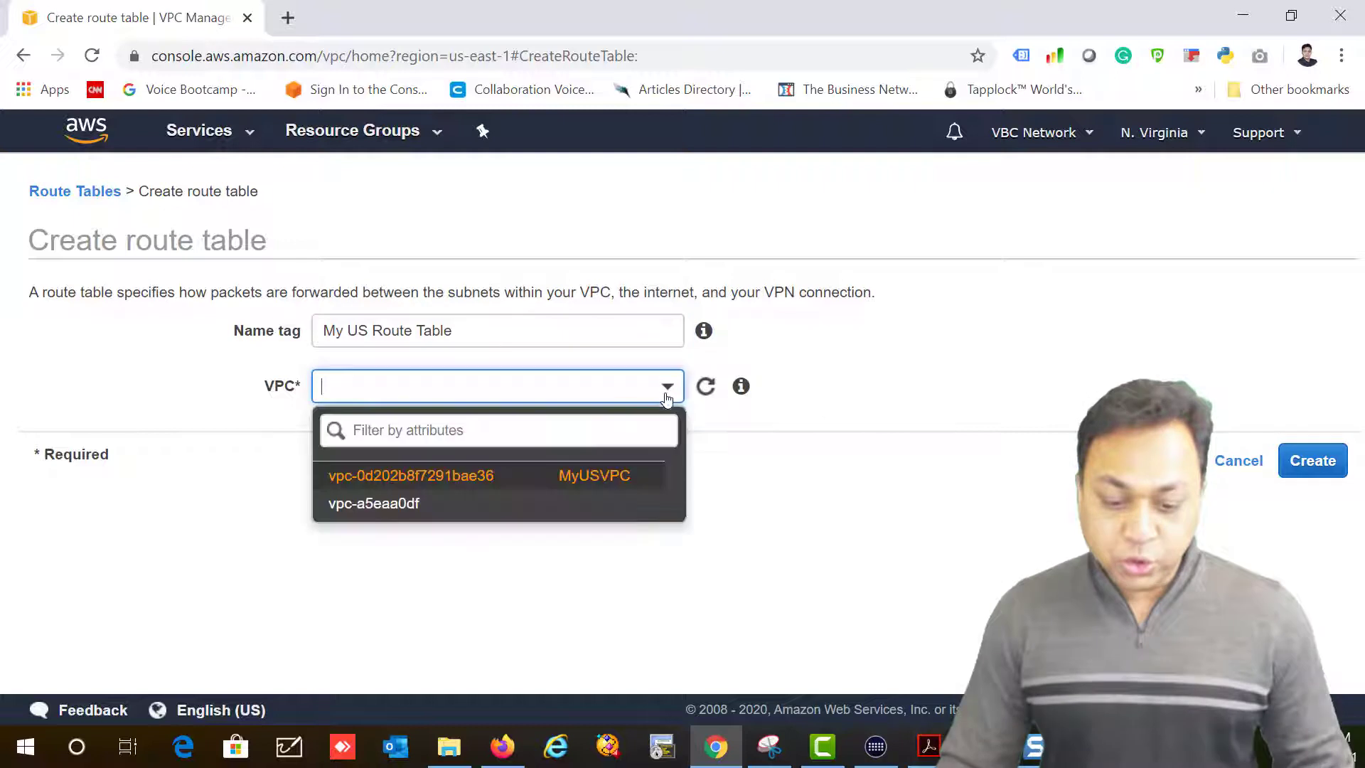
{"action": "left_click", "coordinate": [436, 479]}
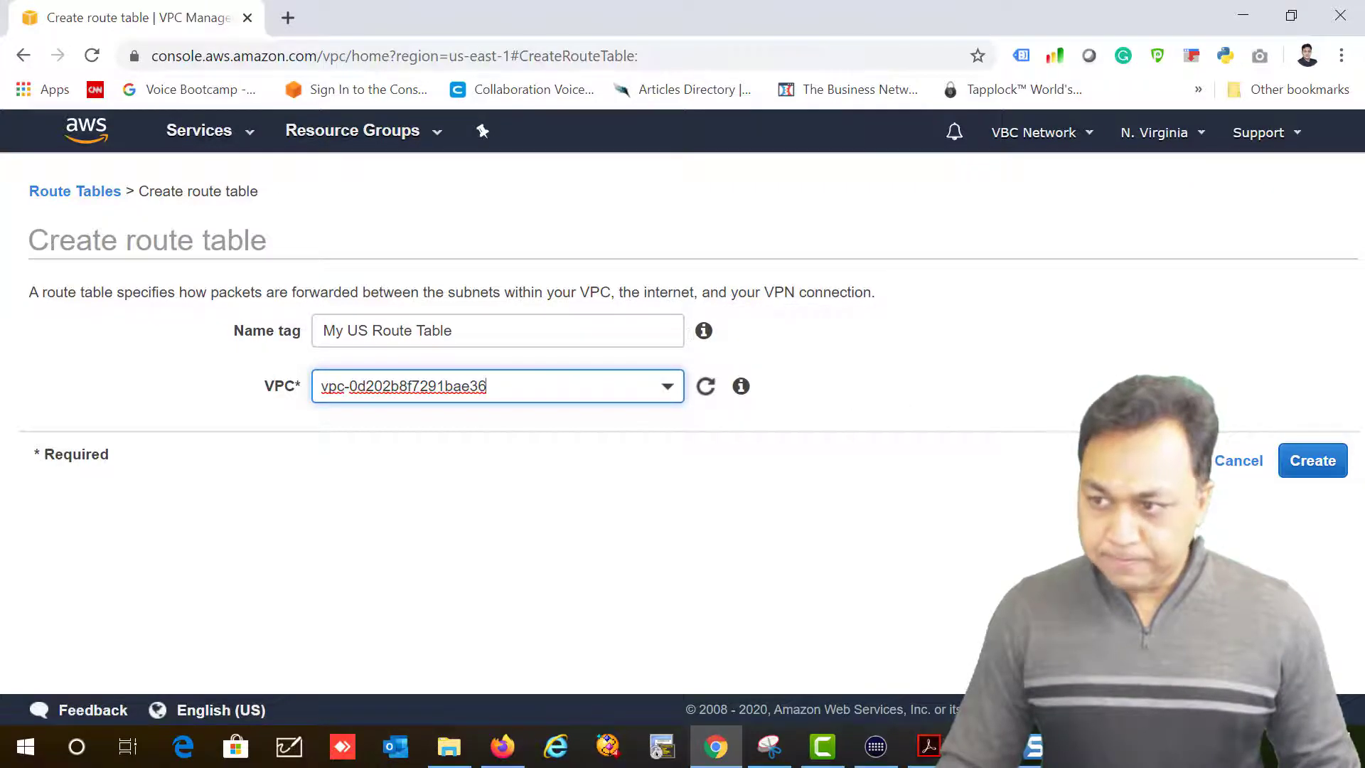
{"action": "left_click", "coordinate": [1313, 461]}
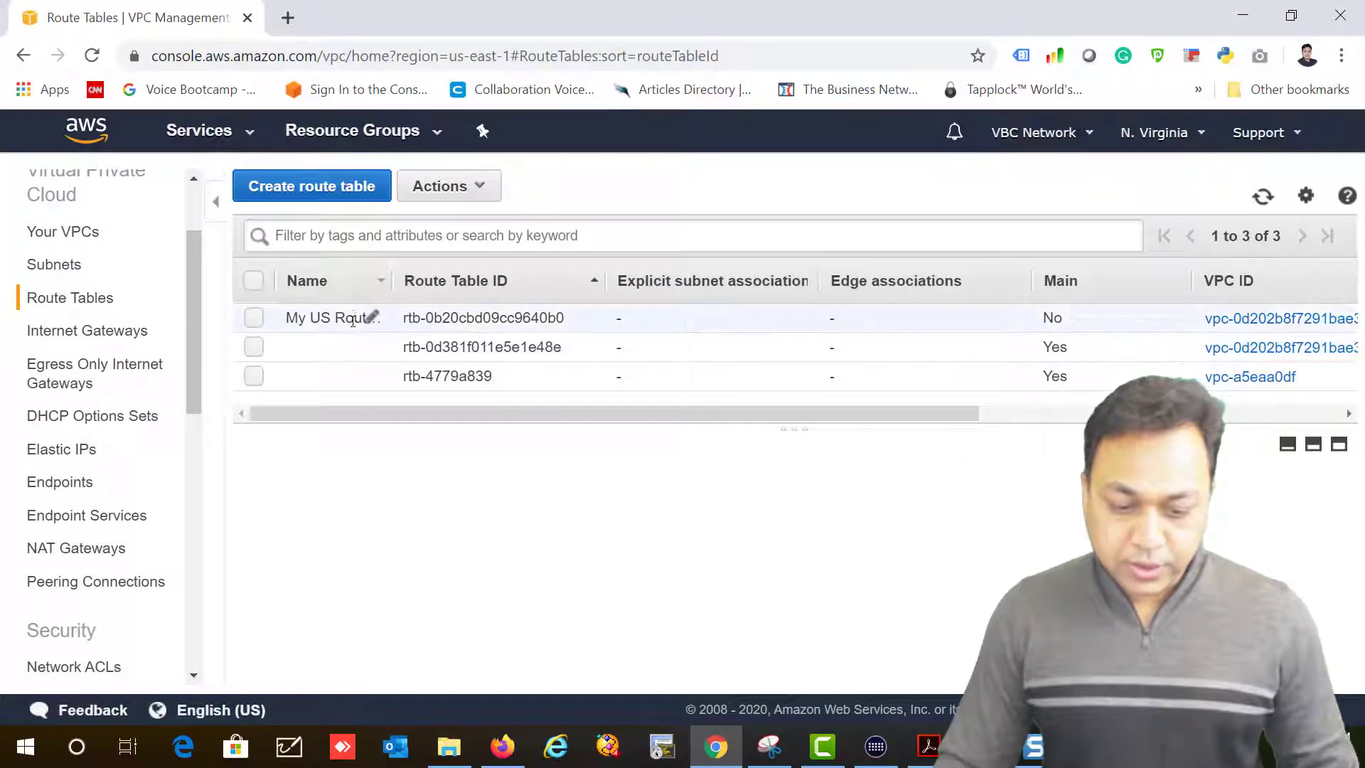
Step: Select My US Route Table and enlarge its details panel to view its routes
{"action": "left_click", "coordinate": [256, 320]}
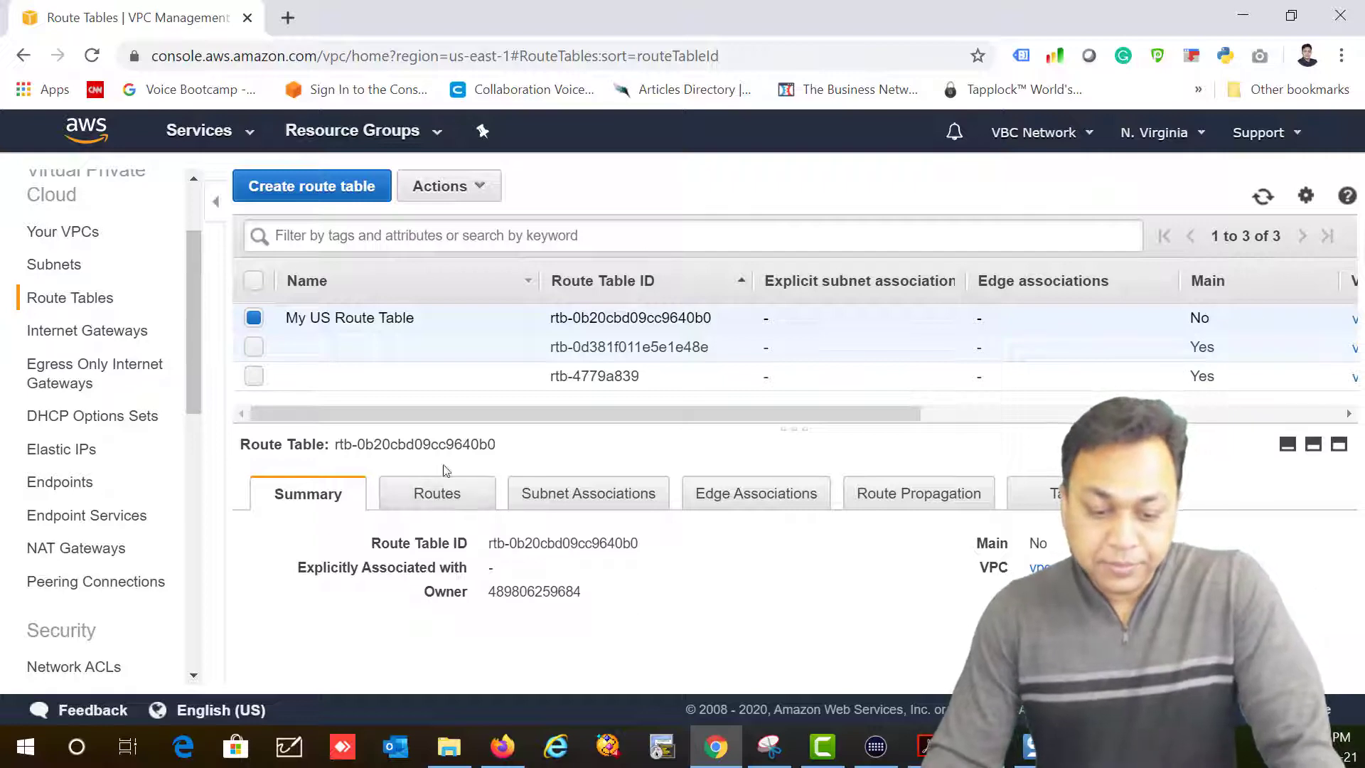
{"action": "left_click", "coordinate": [418, 505]}
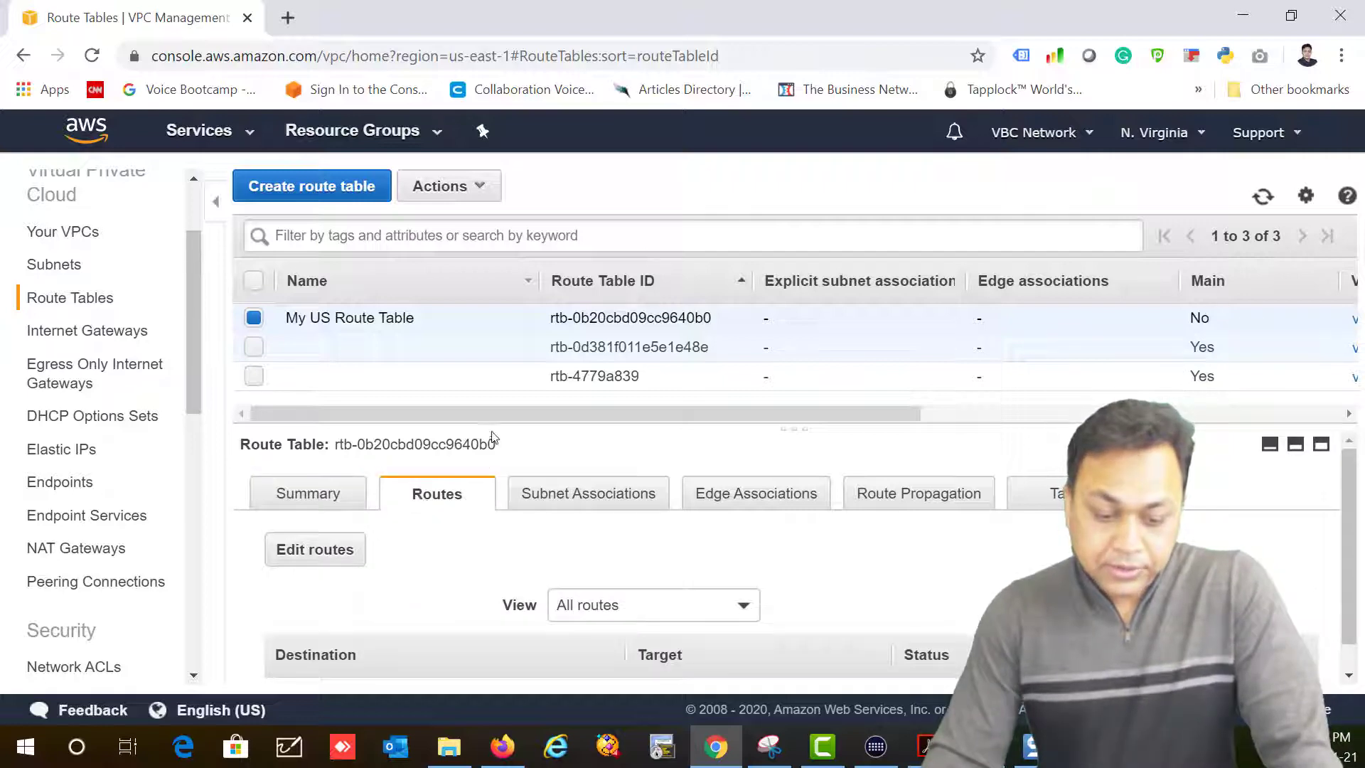
{"action": "left_click_drag", "start_coordinate": [491, 426], "coordinate": [518, 296]}
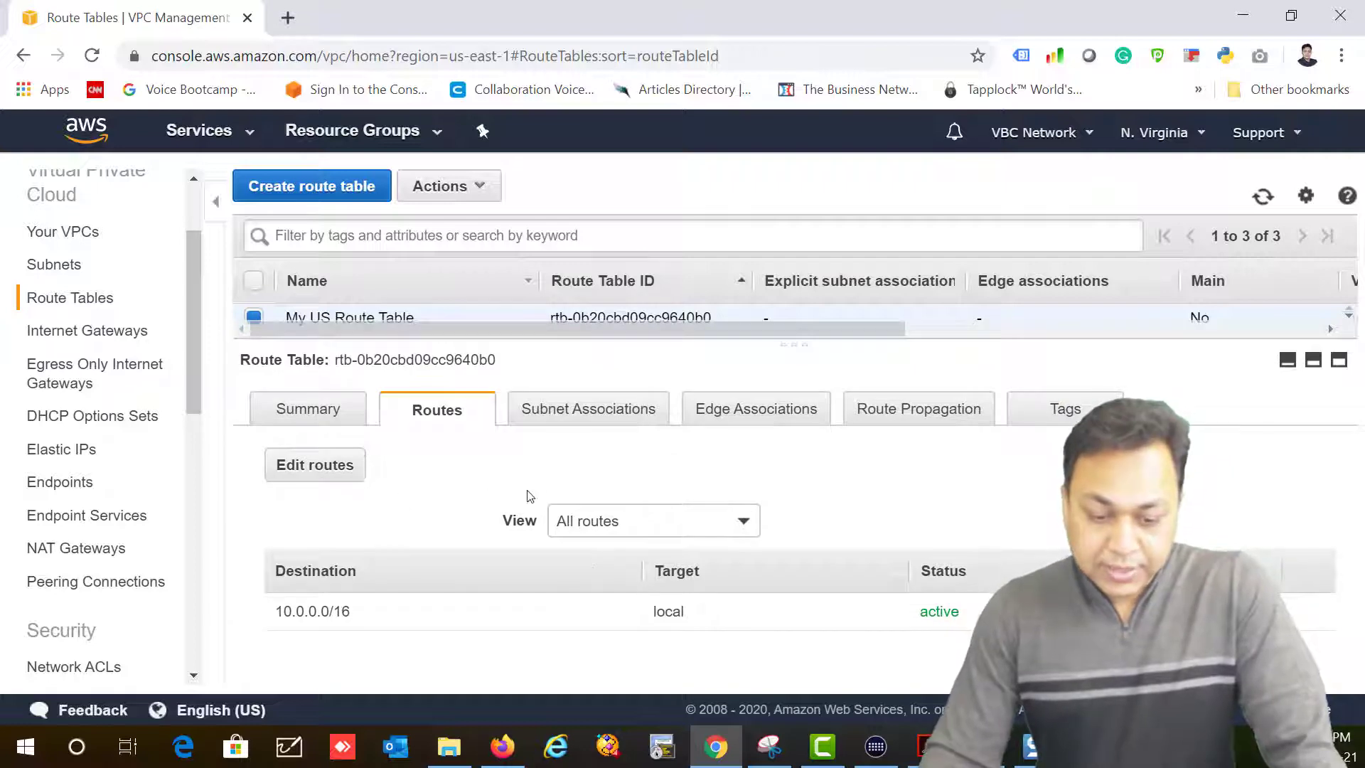
Step: Associate subnets 10.0.1.0/24 and 10.0.2.0/24 with the table, then review its routes
{"action": "left_click", "coordinate": [558, 416]}
{"action": "left_click", "coordinate": [314, 459]}
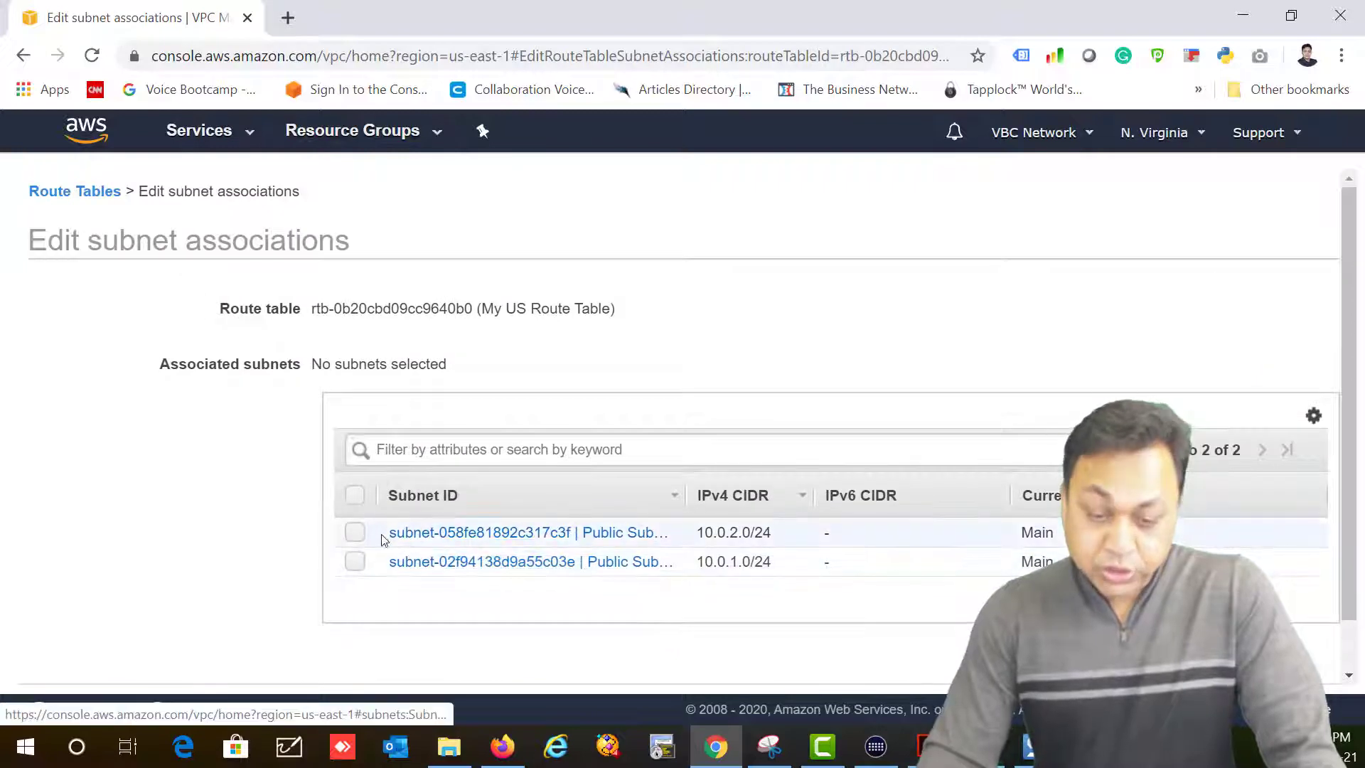
{"action": "left_click", "coordinate": [355, 496]}
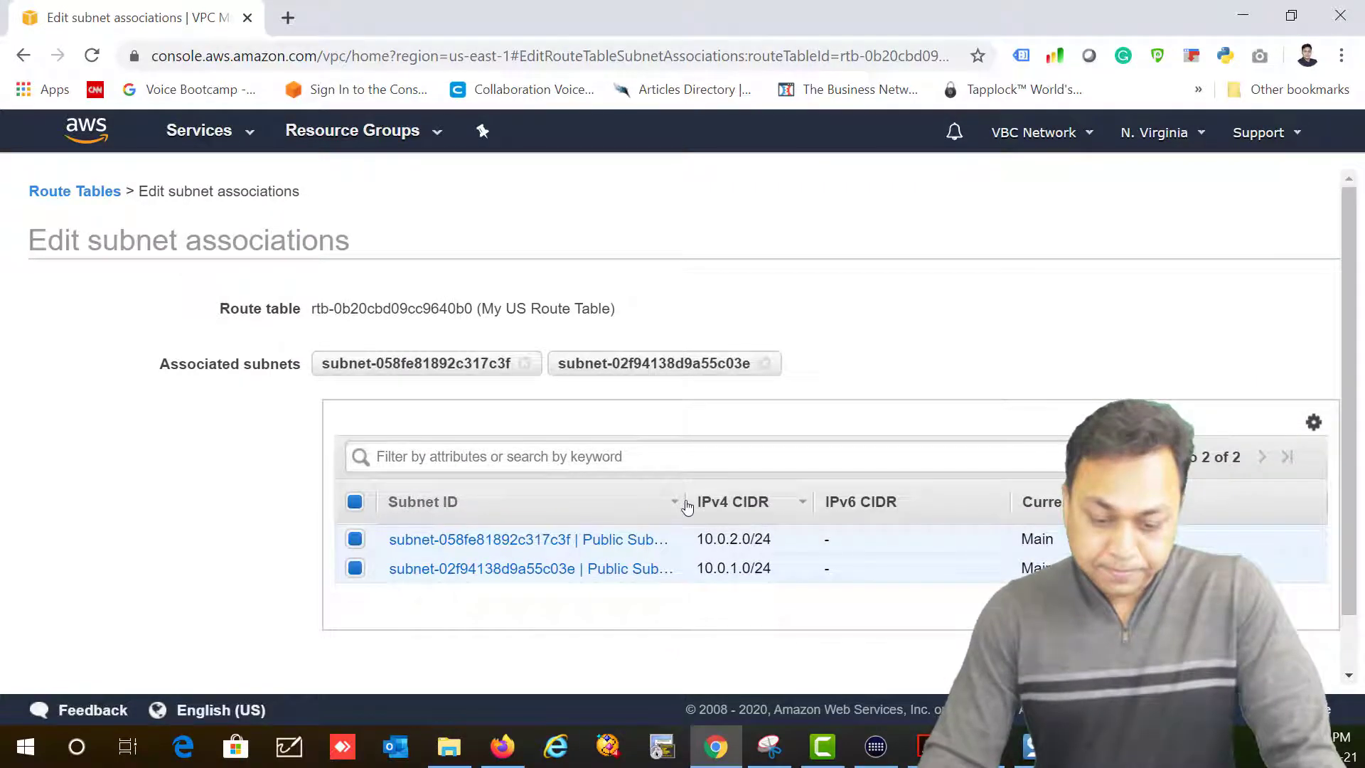
{"action": "left_click_drag", "start_coordinate": [675, 502], "coordinate": [859, 503]}
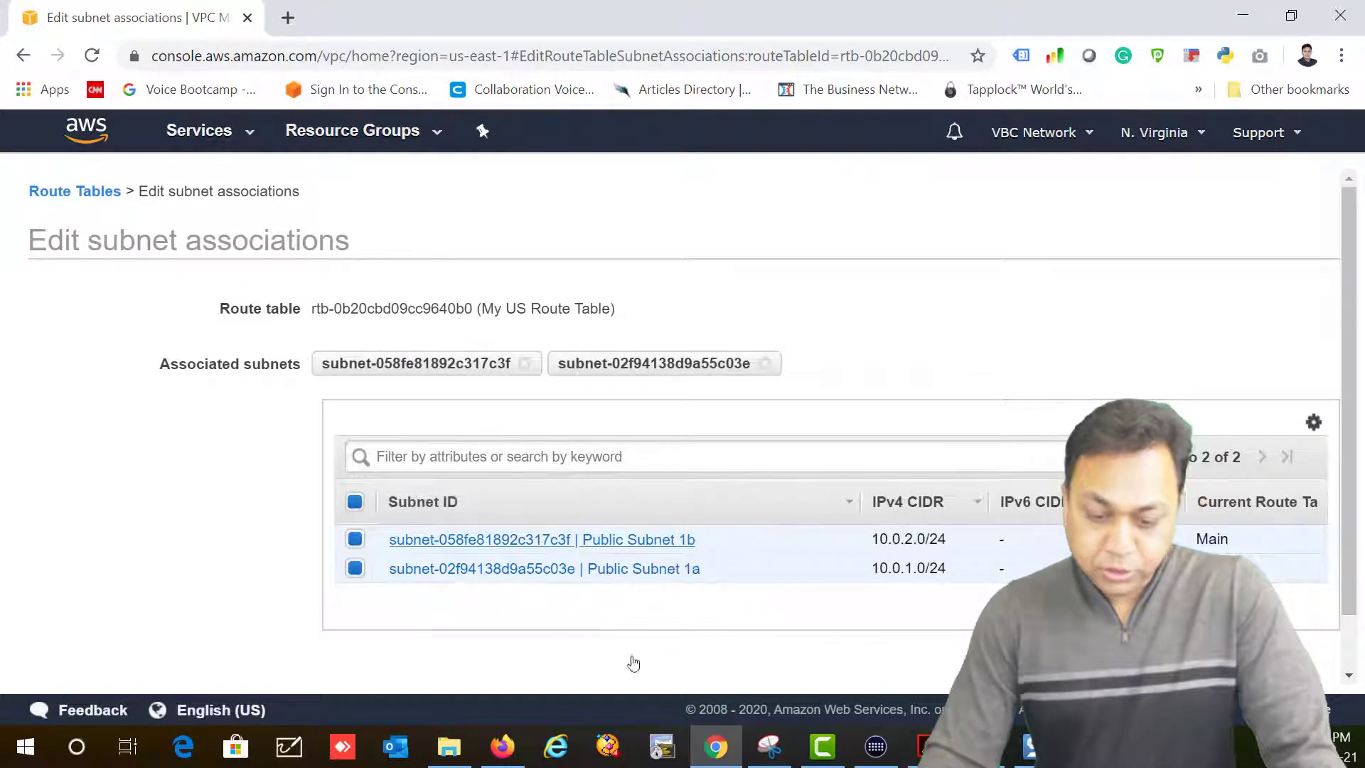
{"action": "scroll", "coordinate": [841, 632], "scroll_direction": "down", "scroll_amount": 2}
{"action": "left_click", "coordinate": [1316, 655]}
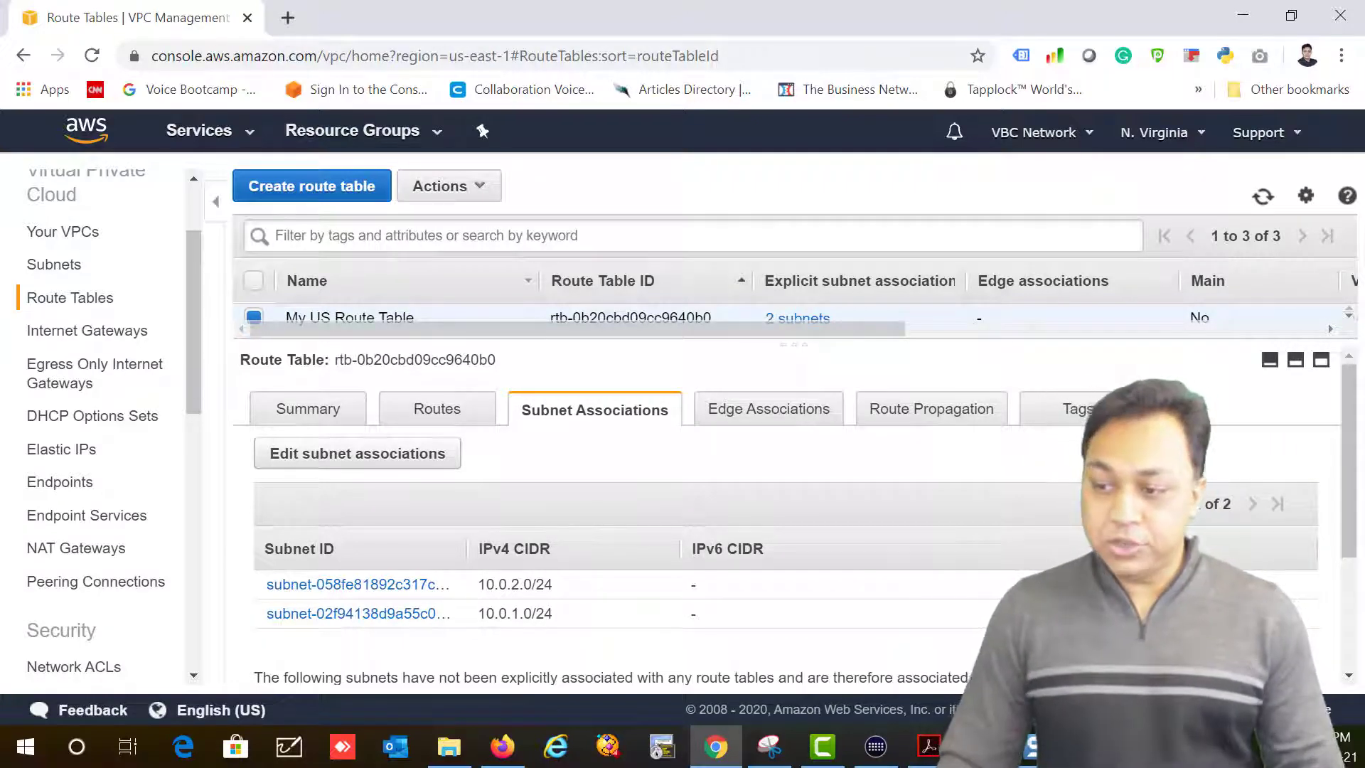
{"action": "left_click", "coordinate": [413, 406]}
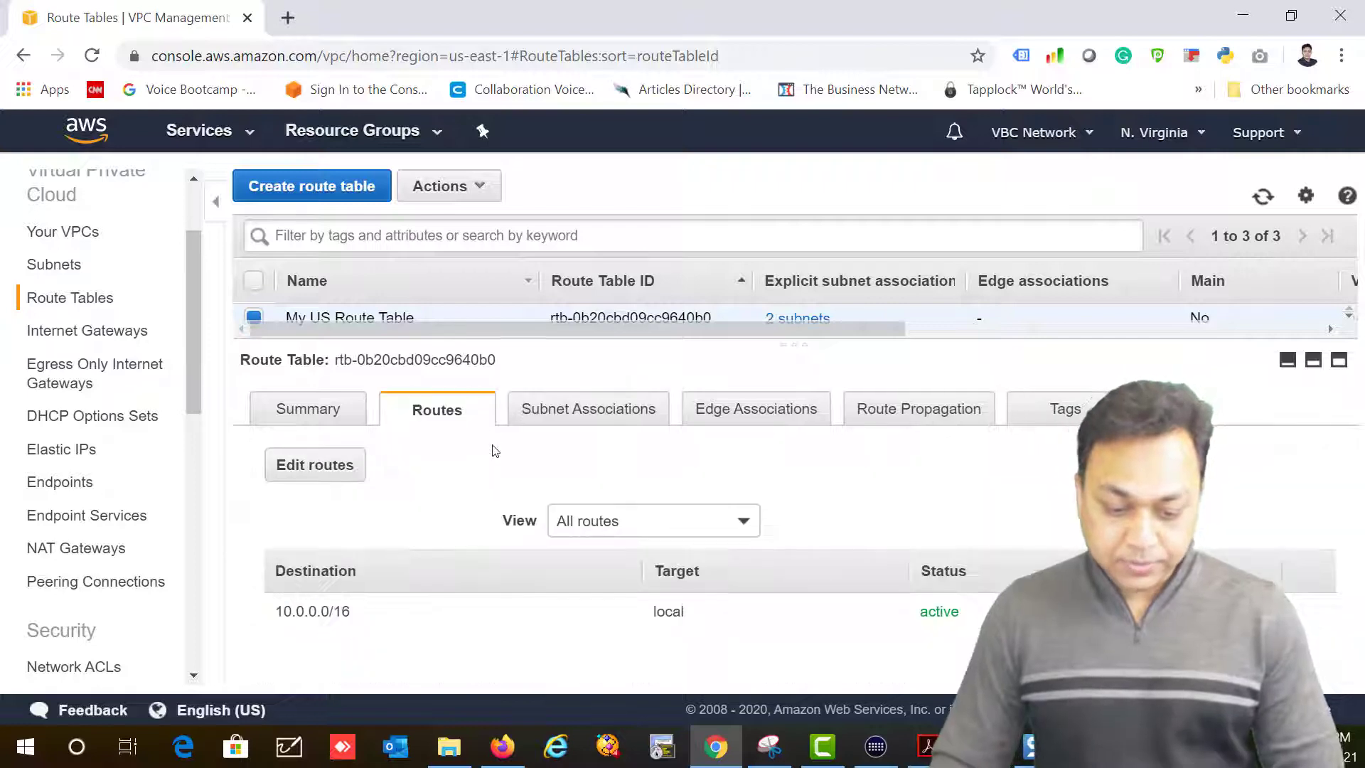
{"action": "left_click", "coordinate": [577, 529]}
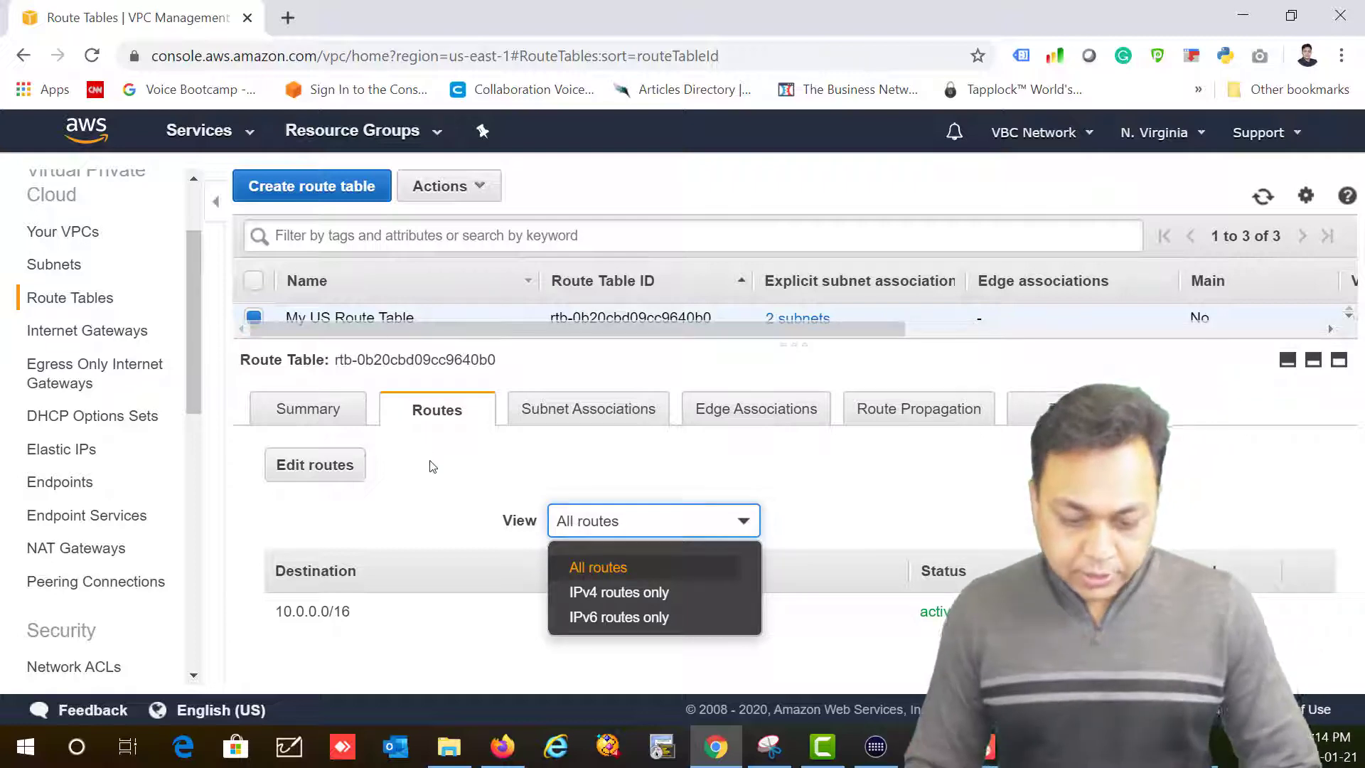
Step: Edit the table's routes and add a new entry with destination 0.0.0.0/0
{"action": "left_click", "coordinate": [449, 483]}
{"action": "left_click", "coordinate": [309, 469]}
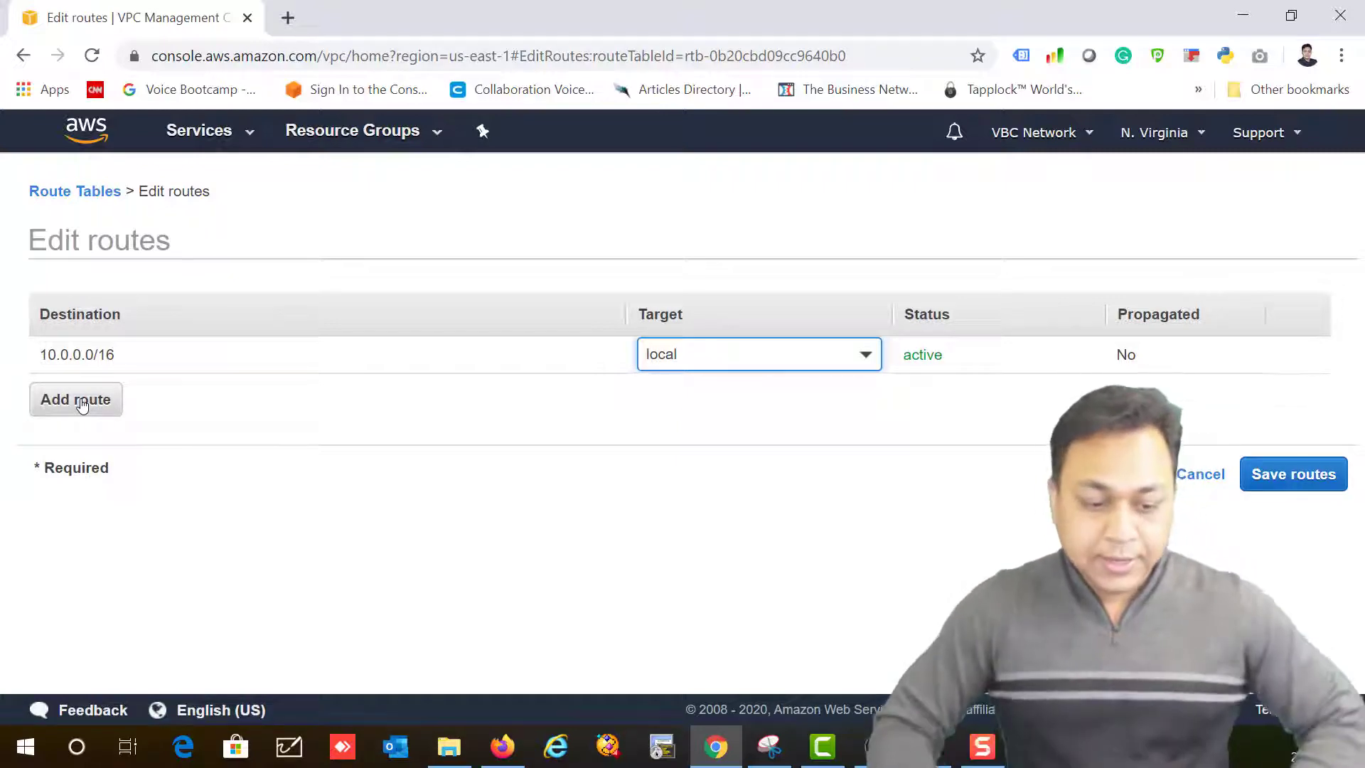
{"action": "left_click", "coordinate": [62, 407]}
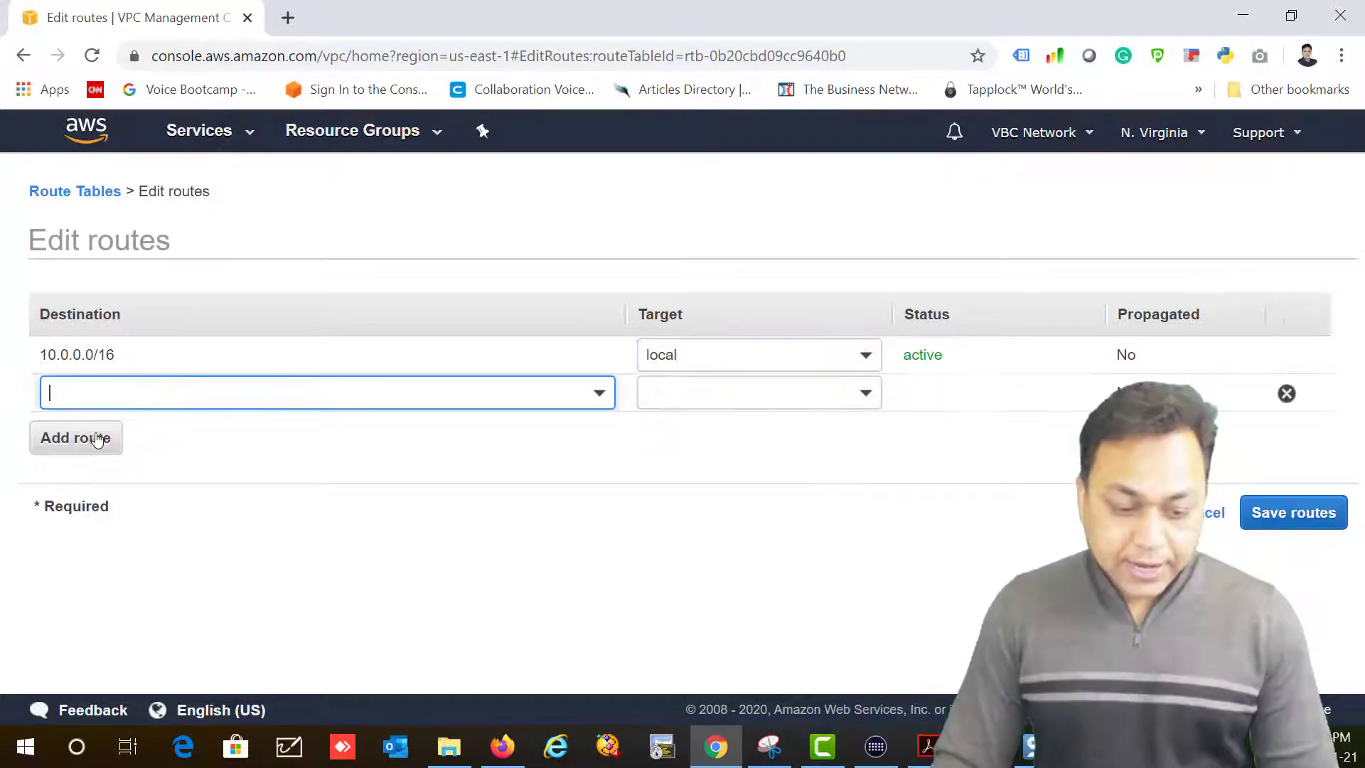
{"action": "type", "text": "0."}
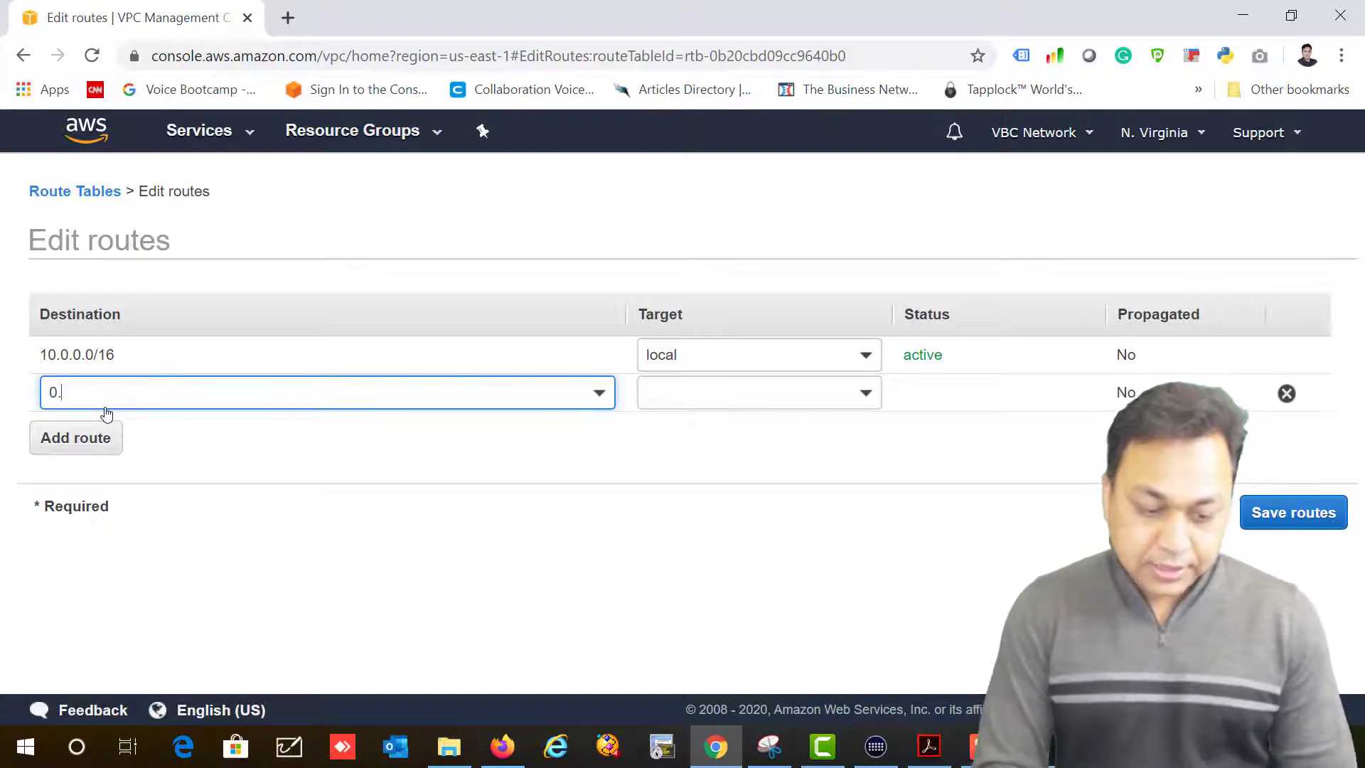
{"action": "type", "text": "0.0.0"}
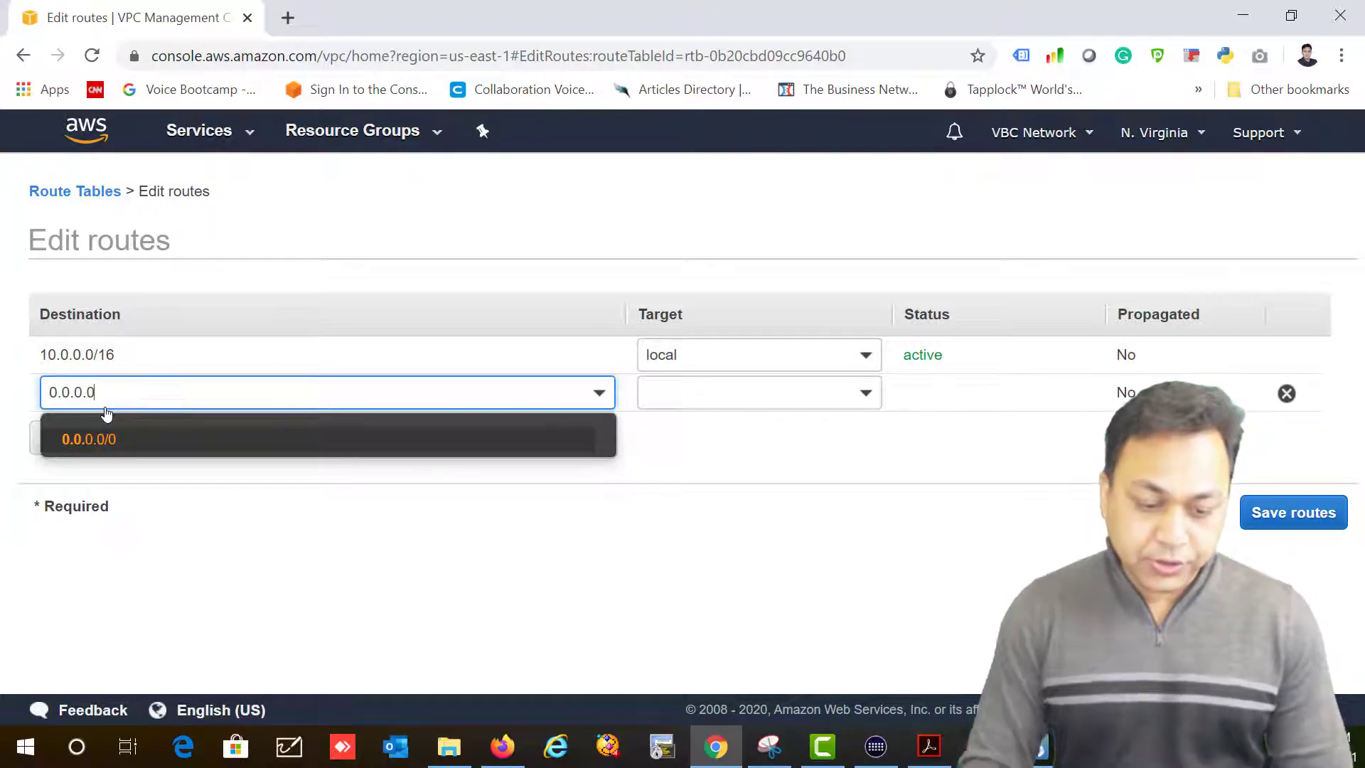
{"action": "left_click", "coordinate": [109, 437]}
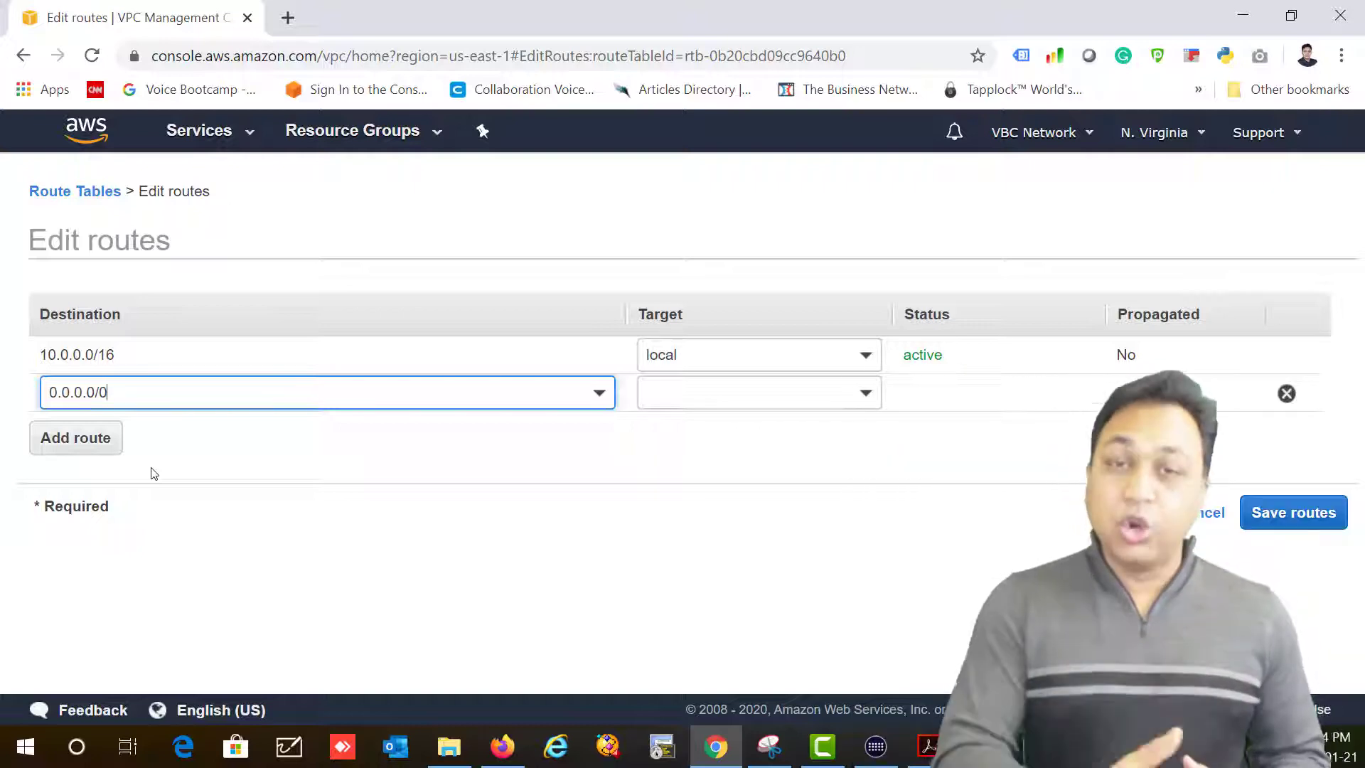
{"action": "left_click_drag", "start_coordinate": [109, 392], "coordinate": [2, 393]}
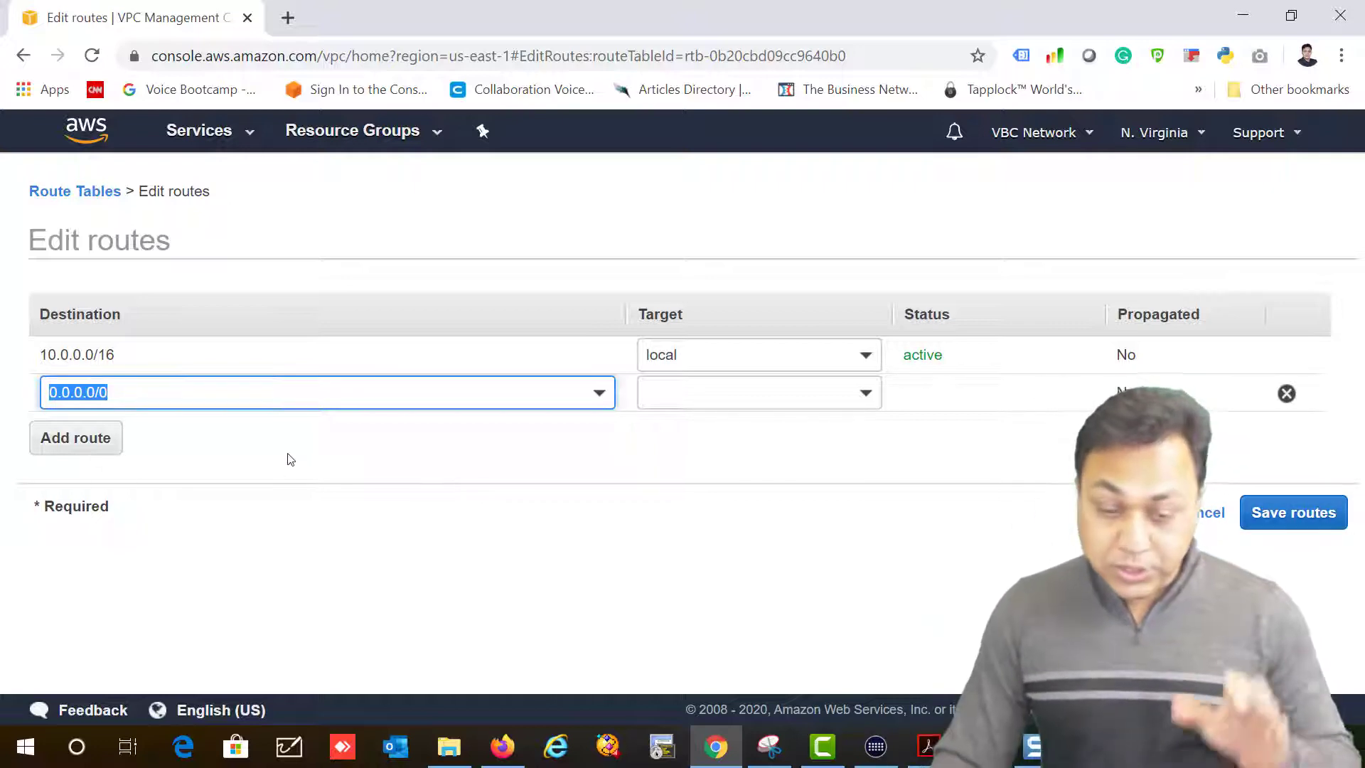
Step: Target the new route at internet gateway MyUSGw (igw-001483751f768b59d) and save it
{"action": "left_click", "coordinate": [806, 392]}
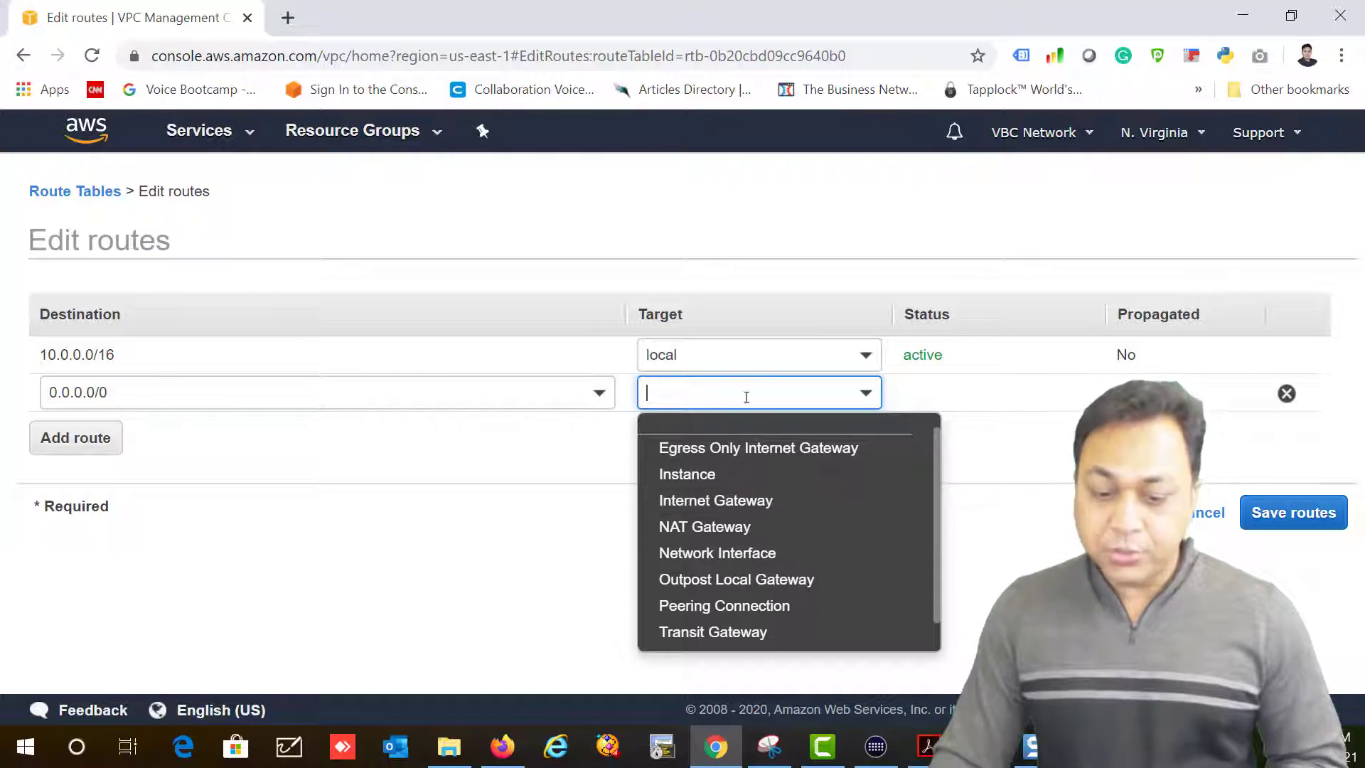
{"action": "left_click", "coordinate": [785, 506]}
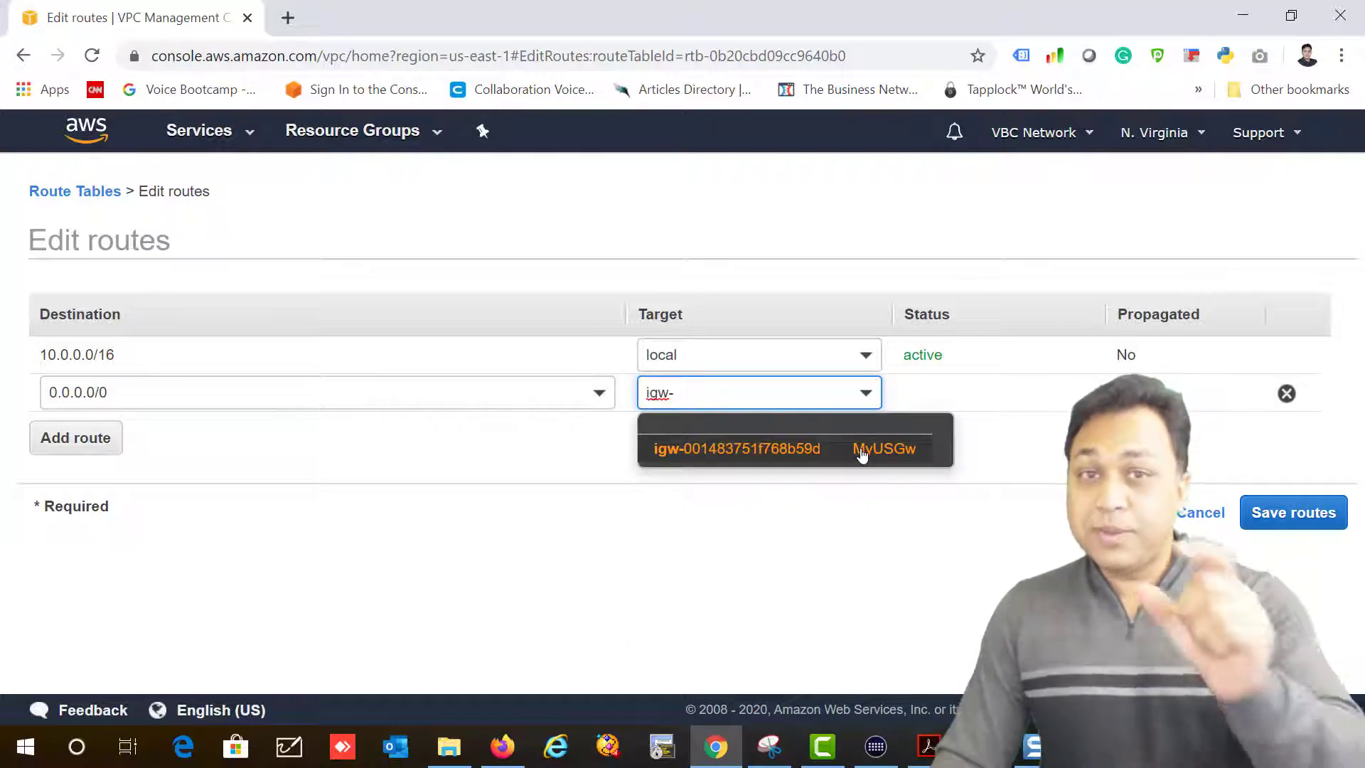
{"action": "left_click", "coordinate": [862, 455]}
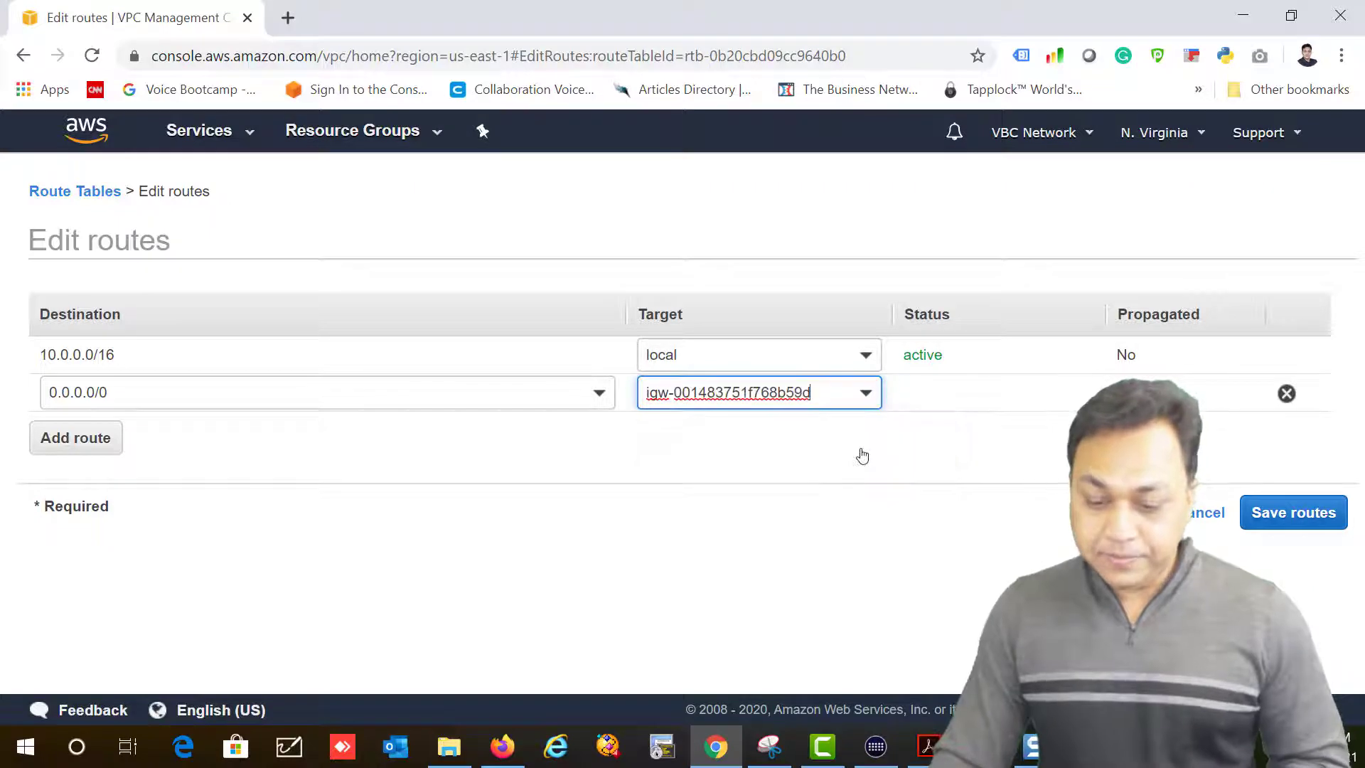
{"action": "left_click", "coordinate": [1314, 517]}
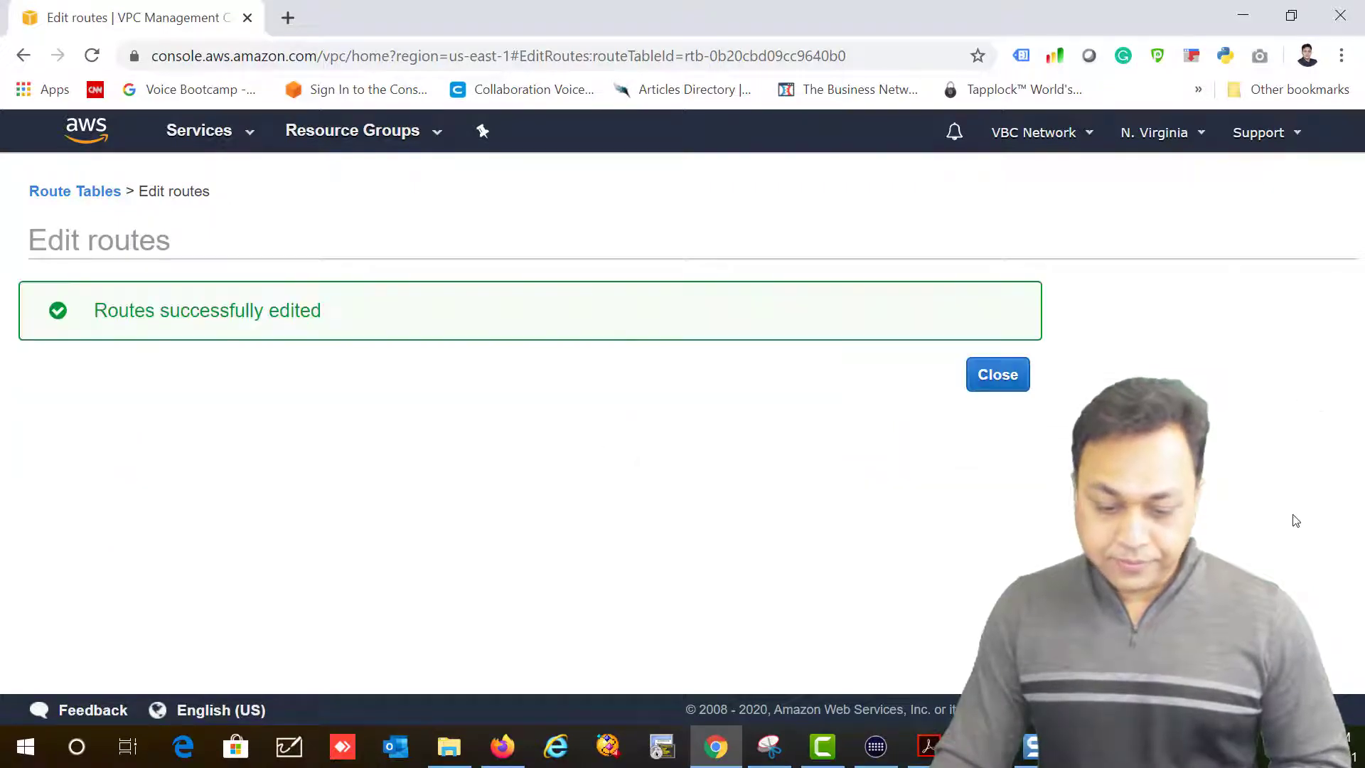
{"action": "left_click", "coordinate": [1006, 380]}
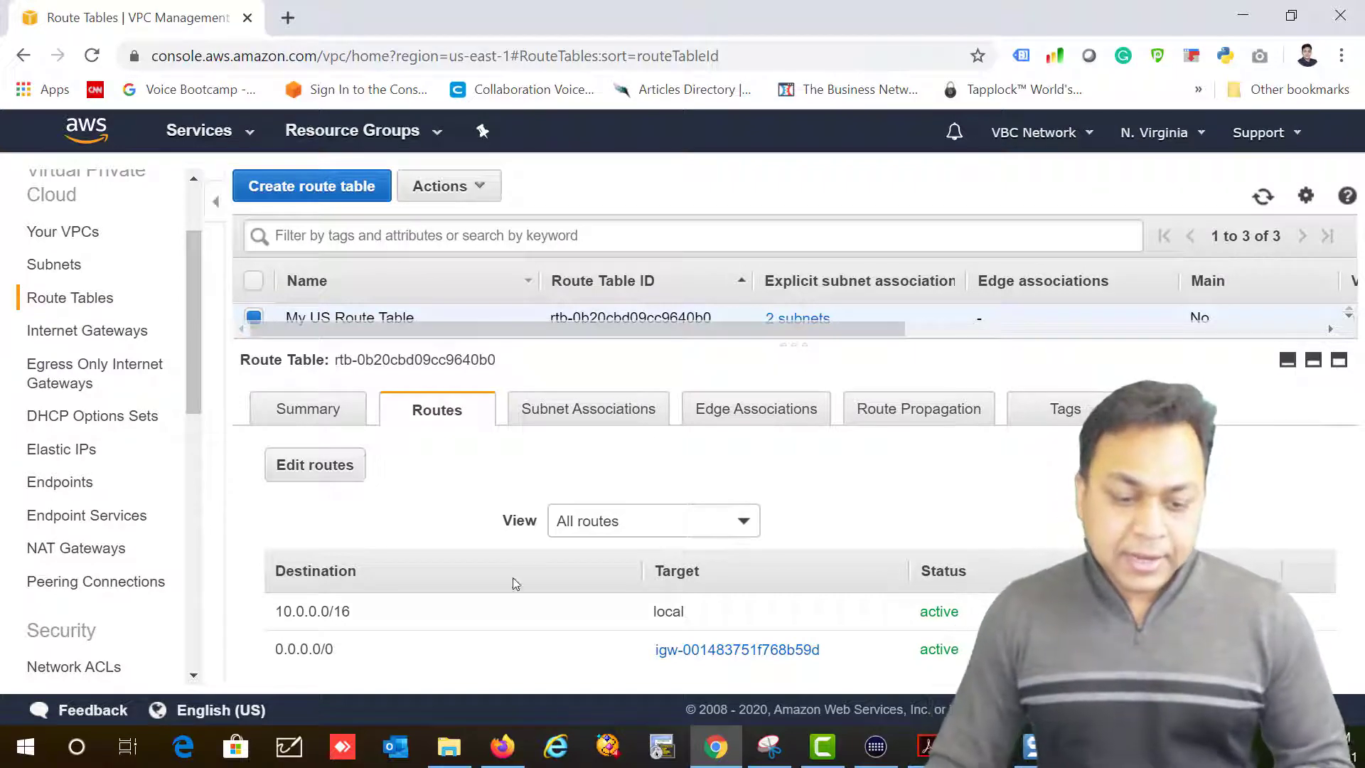
{"action": "scroll", "coordinate": [195, 398], "scroll_direction": "up", "scroll_amount": 2}
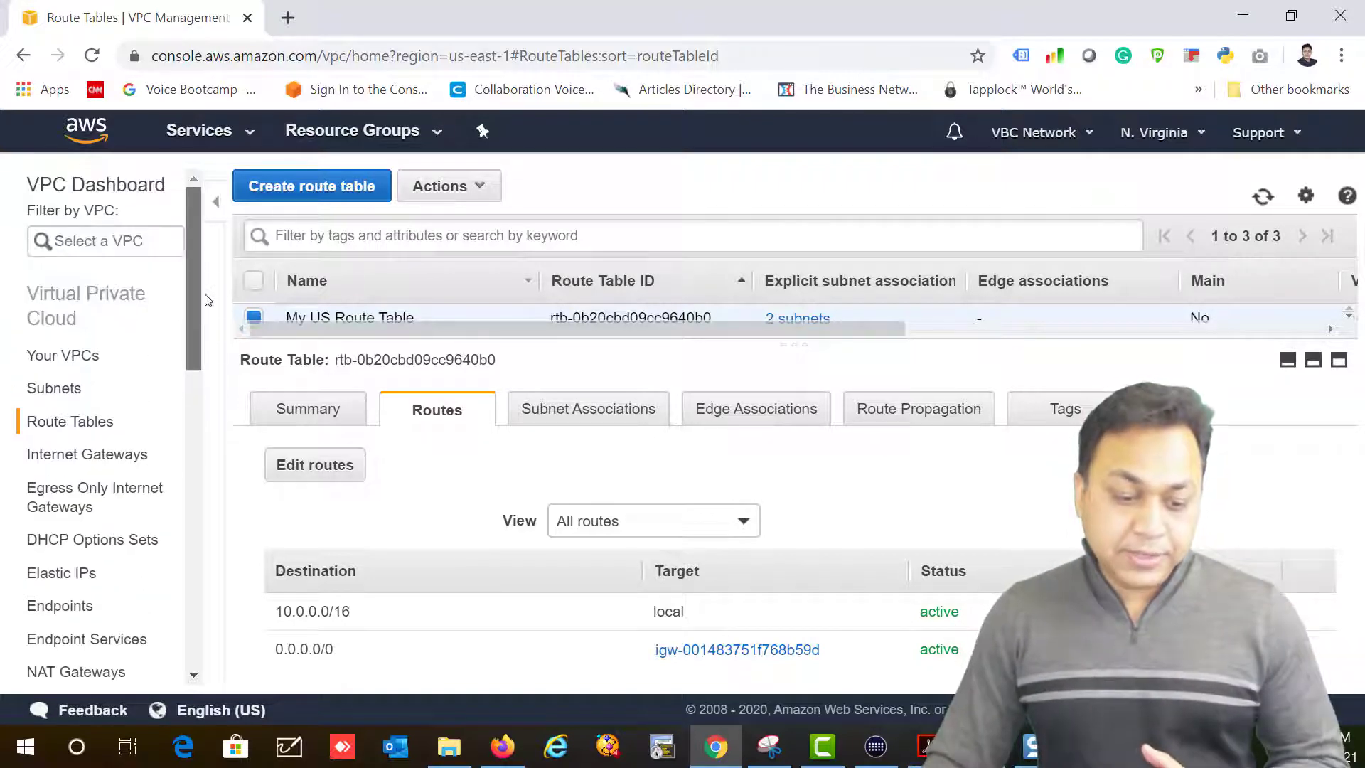
{"action": "left_click", "coordinate": [225, 142]}
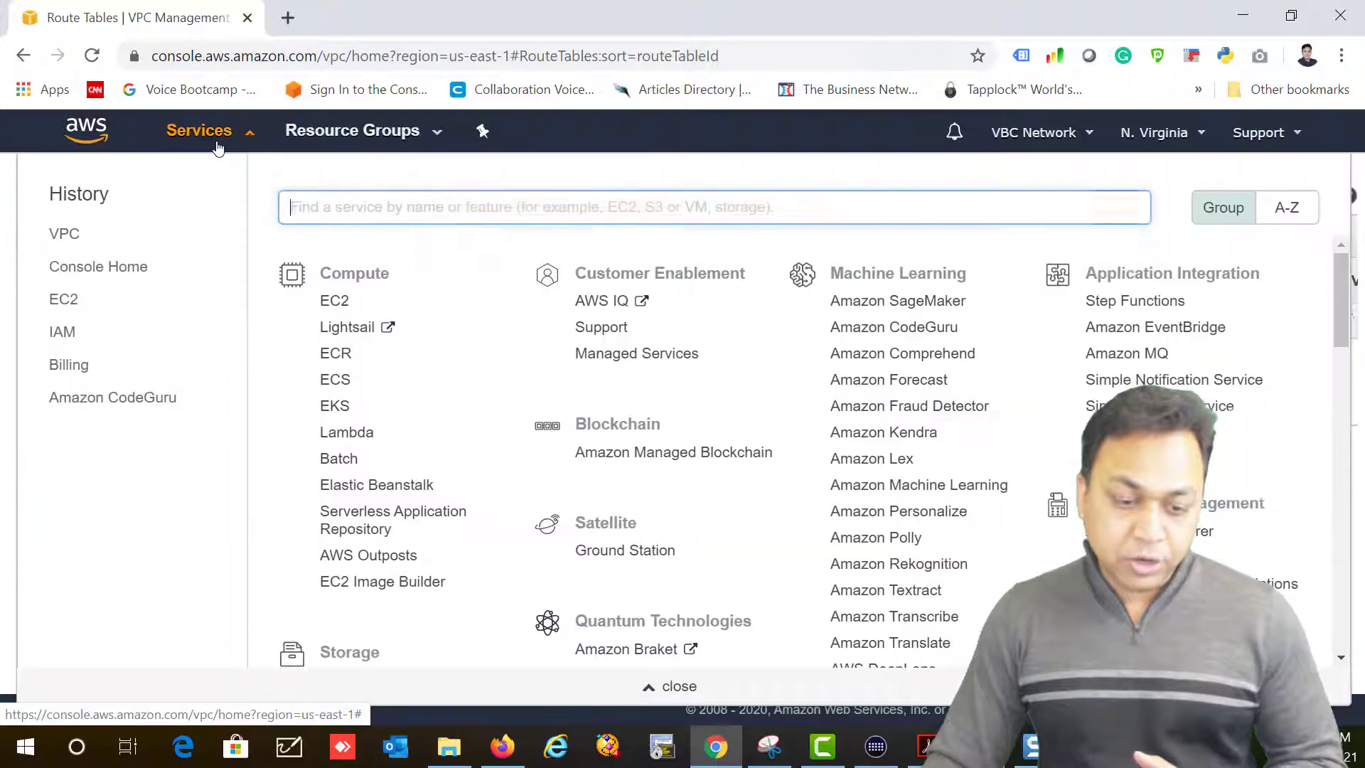
Step: In EC2 Security Groups, select SGSolArchAssociateTest and view its inbound rules
{"action": "left_click", "coordinate": [332, 304]}
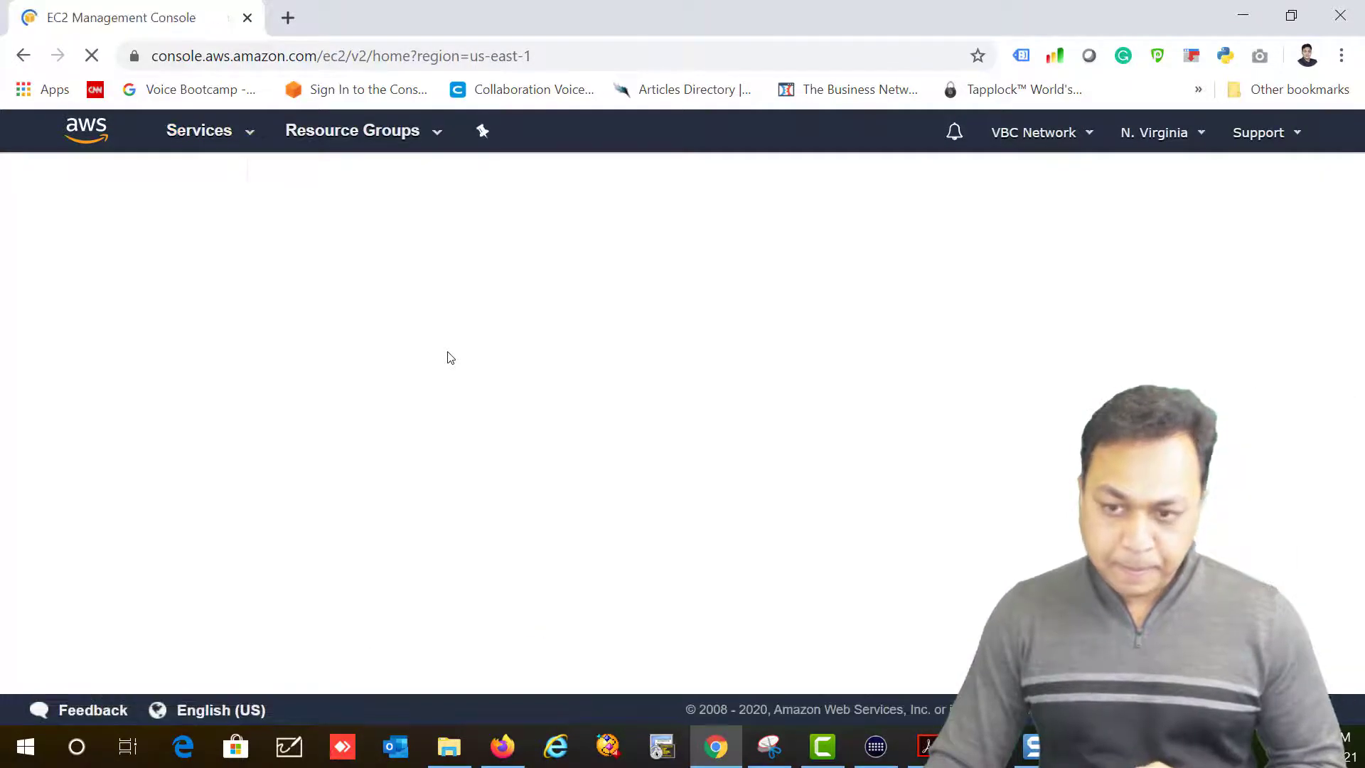
{"action": "left_click_drag", "start_coordinate": [221, 379], "coordinate": [221, 556]}
{"action": "left_click", "coordinate": [121, 545]}
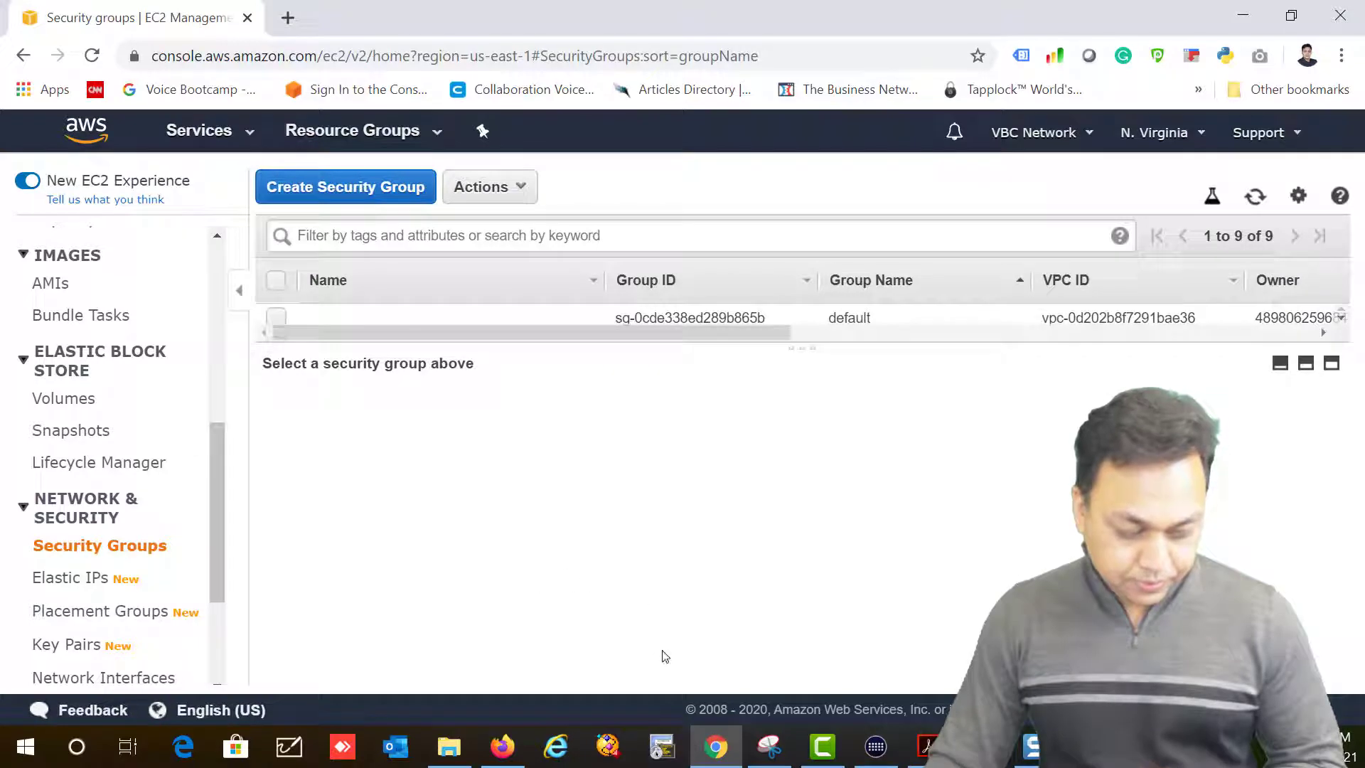
{"action": "left_click_drag", "start_coordinate": [419, 346], "coordinate": [437, 604]}
{"action": "left_click_drag", "start_coordinate": [992, 524], "coordinate": [827, 524]}
{"action": "left_click", "coordinate": [826, 524]}
{"action": "left_click_drag", "start_coordinate": [532, 605], "coordinate": [505, 355]}
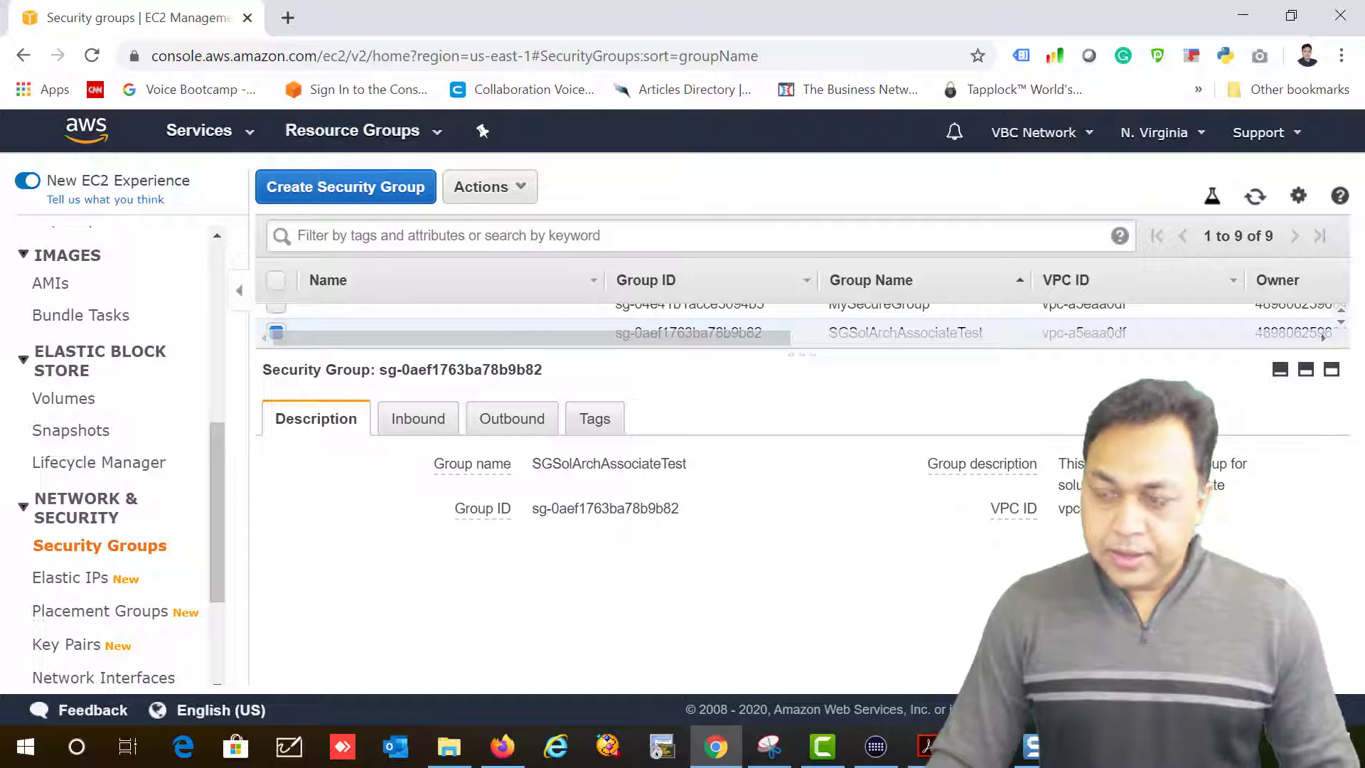
{"action": "left_click", "coordinate": [419, 418]}
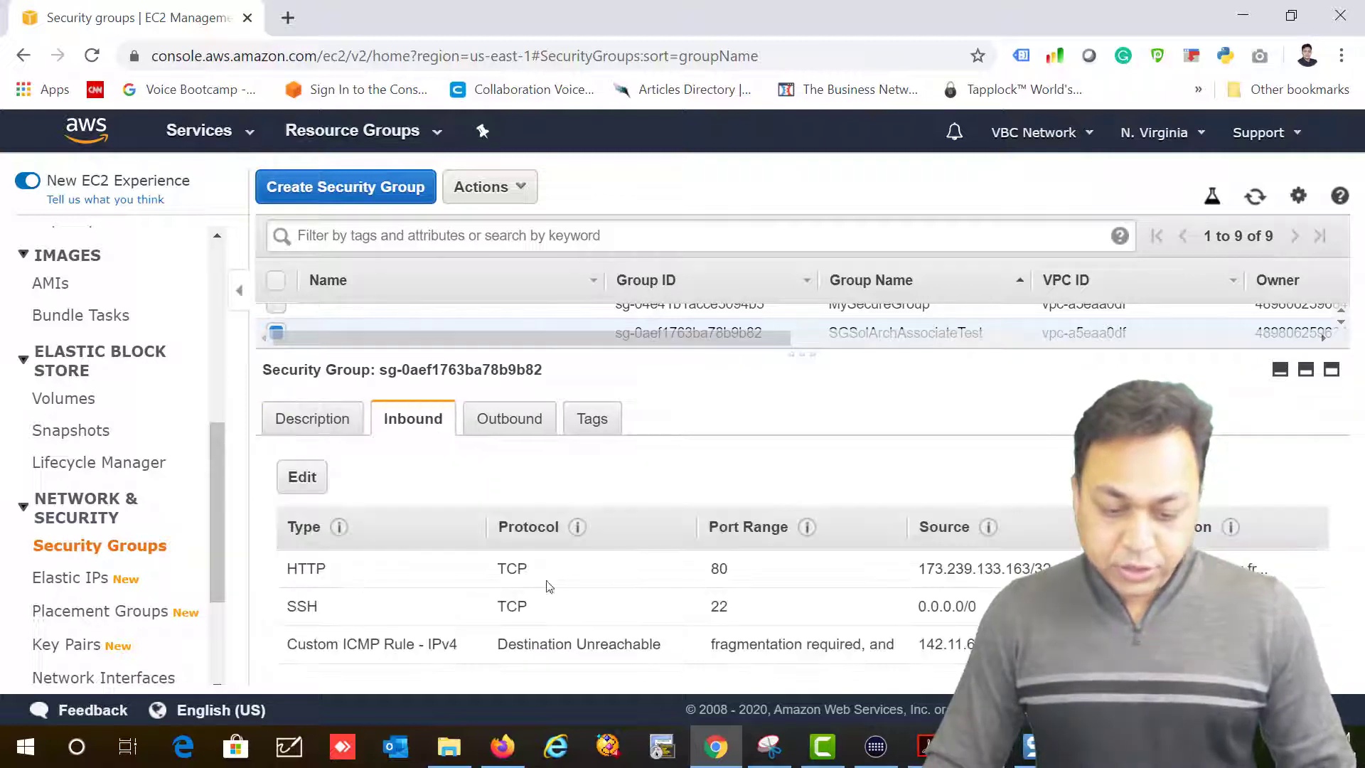
Step: Change the HTTP port 80 rule's source to 0.0.0.0/0 and save the rules
{"action": "left_click_drag", "start_coordinate": [288, 569], "coordinate": [1051, 569]}
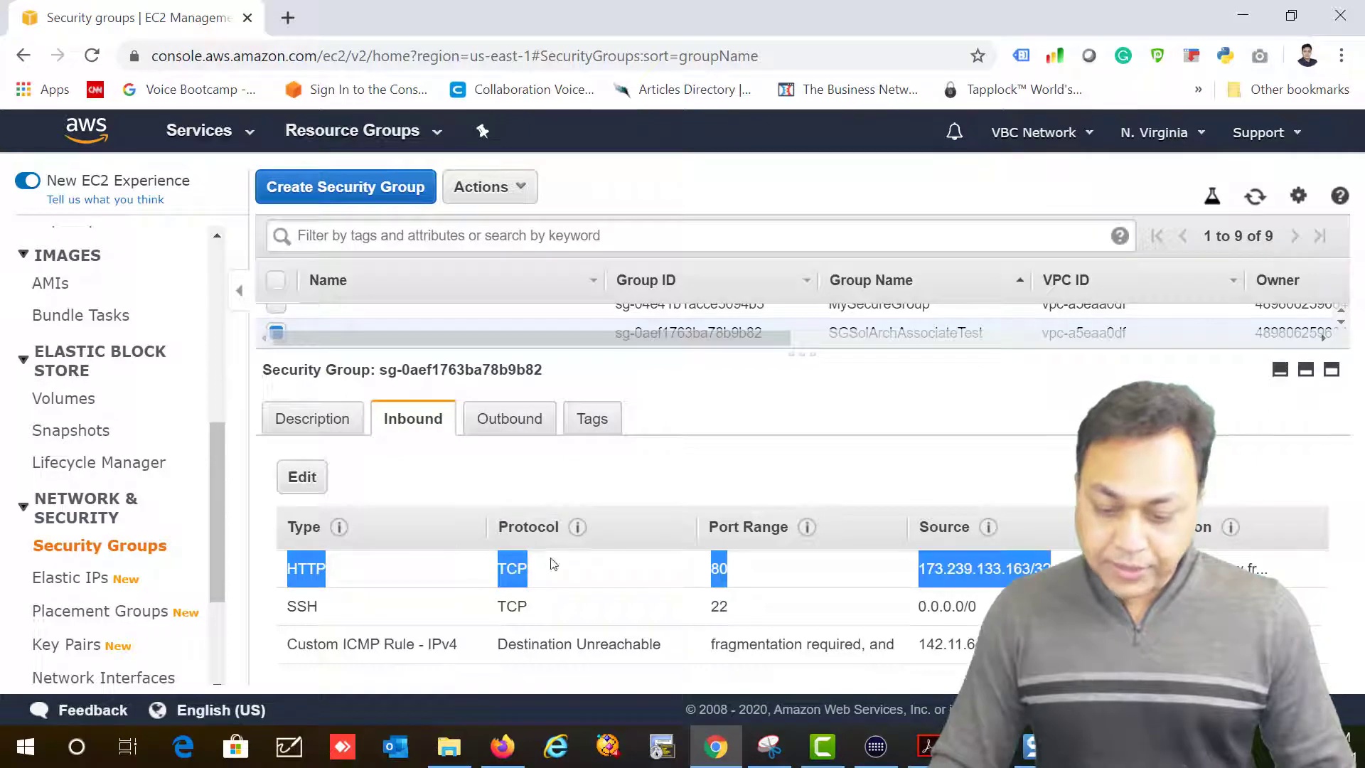
{"action": "left_click", "coordinate": [305, 489]}
{"action": "left_click_drag", "start_coordinate": [844, 350], "coordinate": [256, 299]}
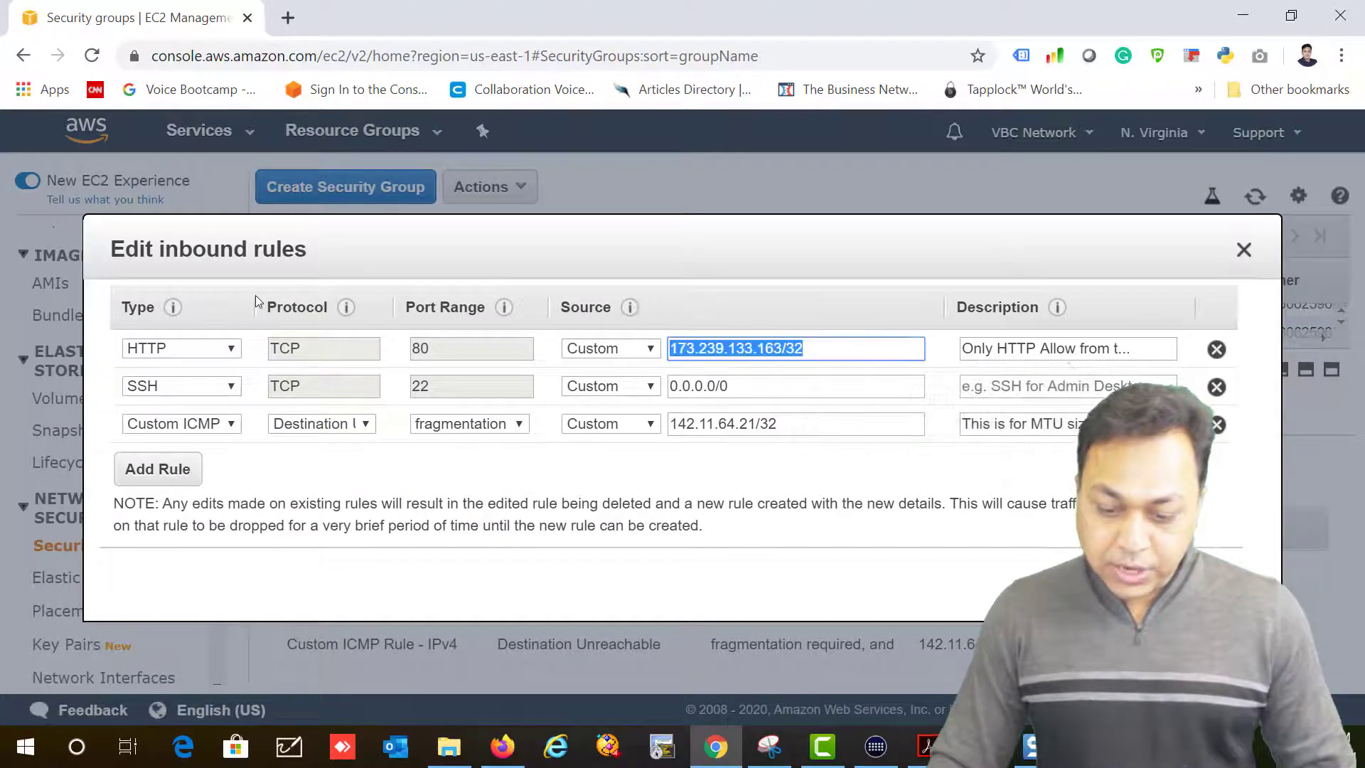
{"action": "key", "text": "BackSpace"}
{"action": "type", "text": "0"}
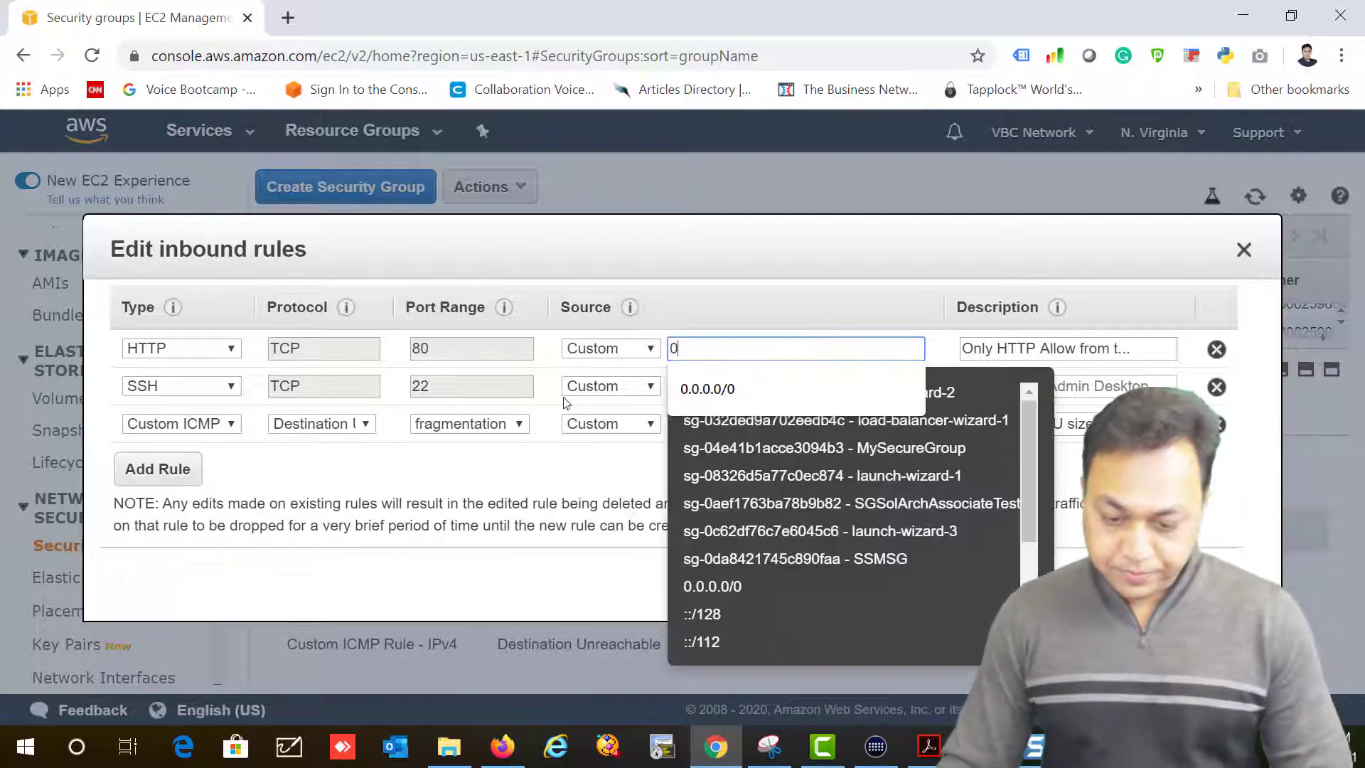
{"action": "left_click", "coordinate": [704, 390]}
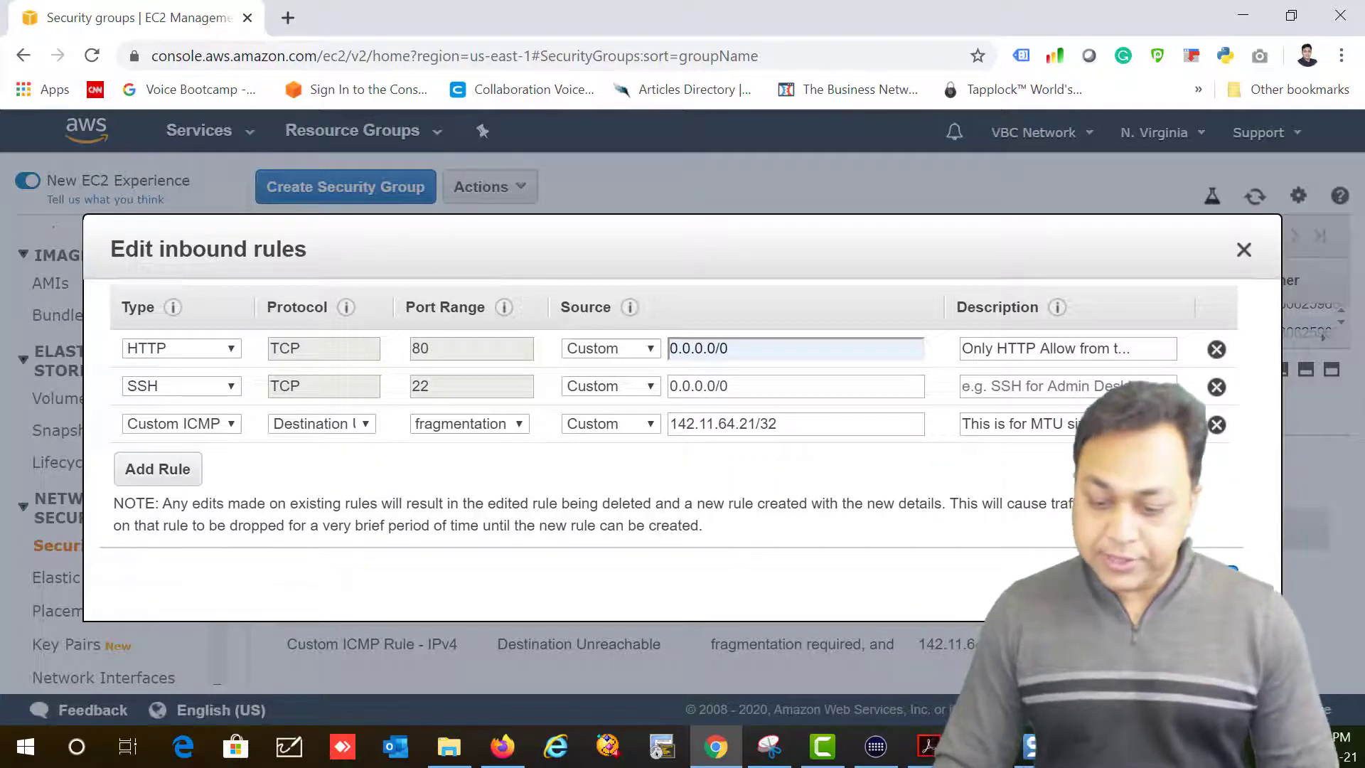
{"action": "left_click", "coordinate": [1213, 583]}
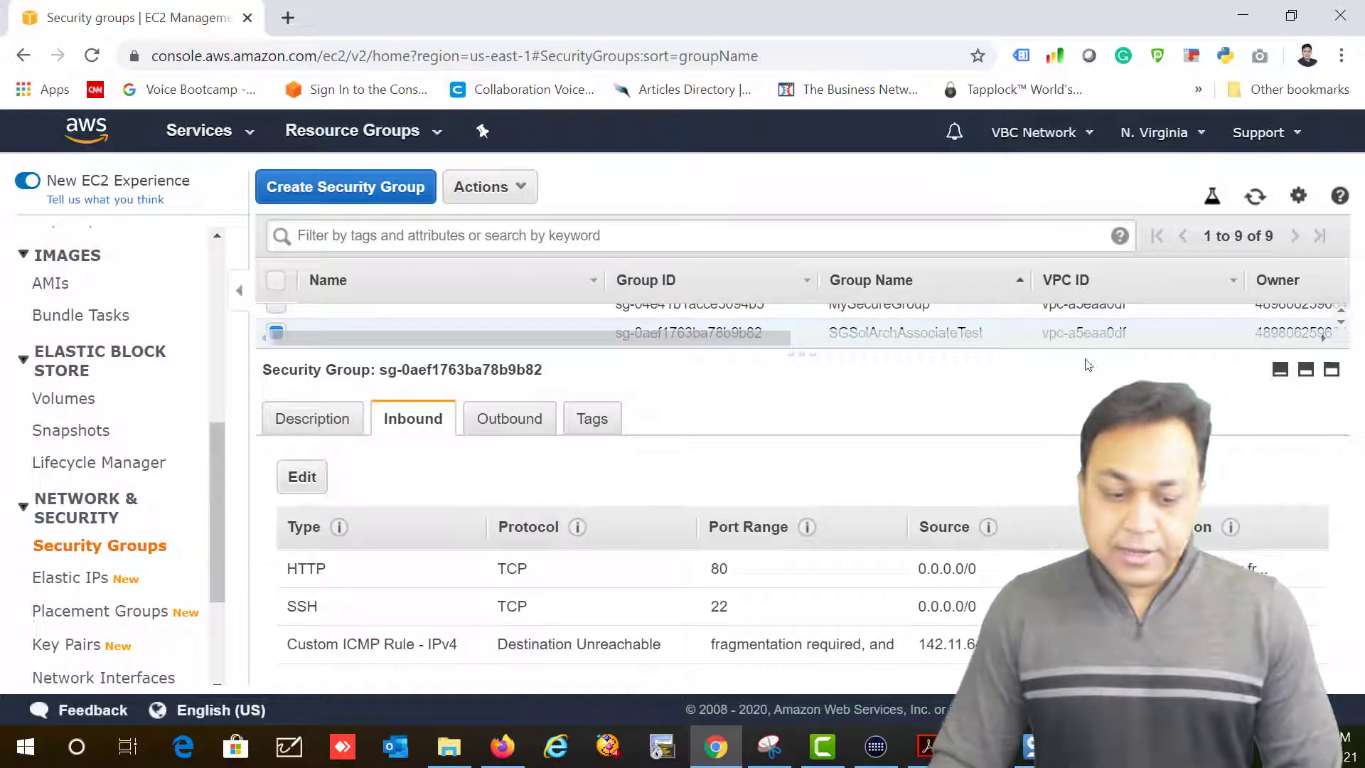
Step: On Instances, cancel terminating the running t2.micro instance and begin Launch Instance
{"action": "left_click_drag", "start_coordinate": [218, 546], "coordinate": [57, 332]}
{"action": "left_click", "coordinate": [71, 431]}
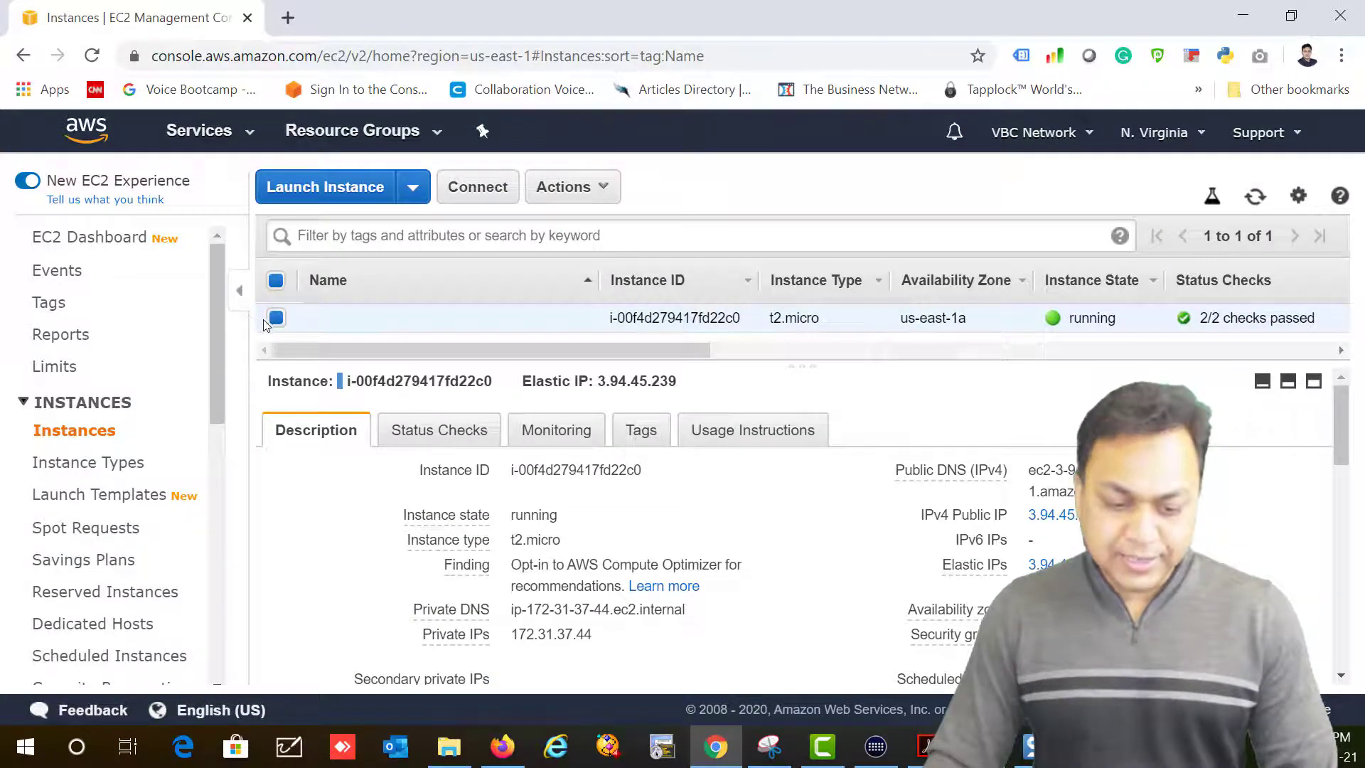
{"action": "left_click", "coordinate": [536, 202]}
{"action": "mouse_move", "coordinate": [697, 332]}
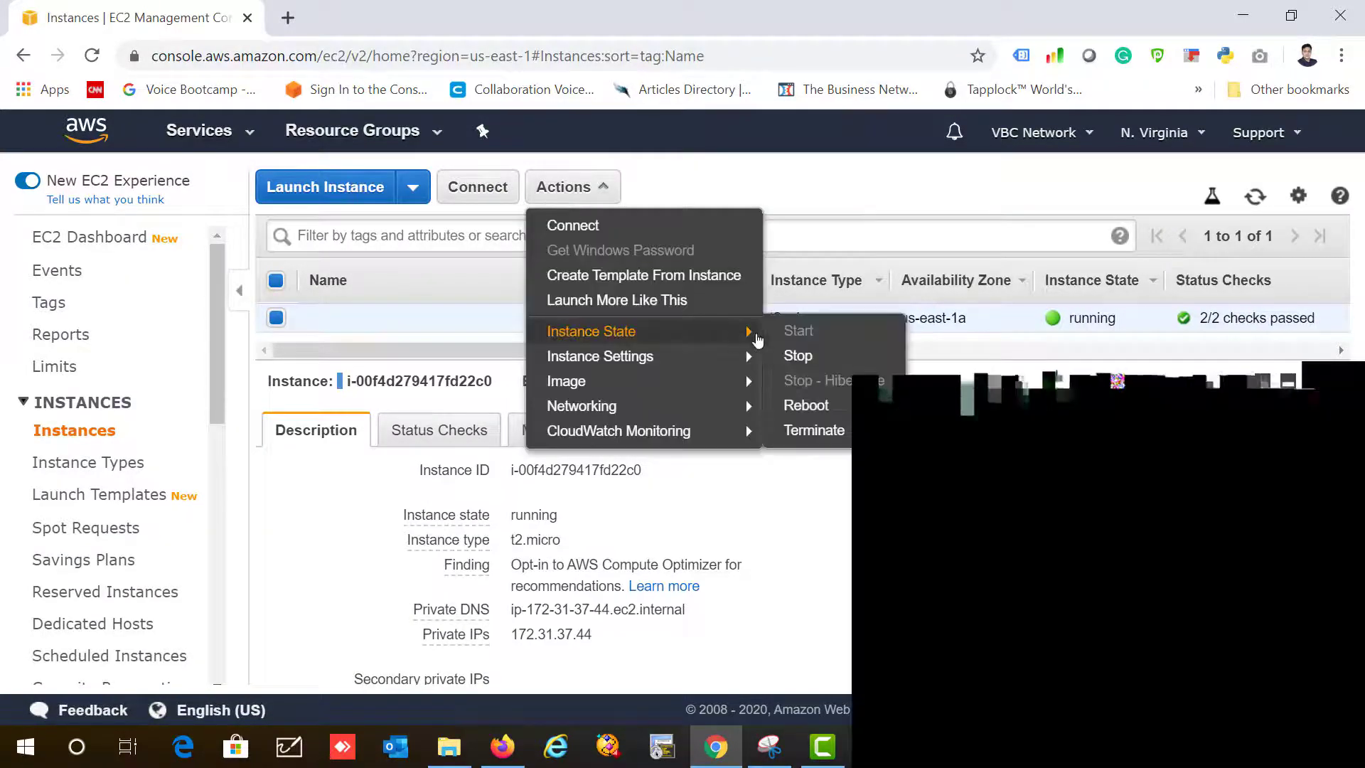
{"action": "left_click", "coordinate": [818, 432]}
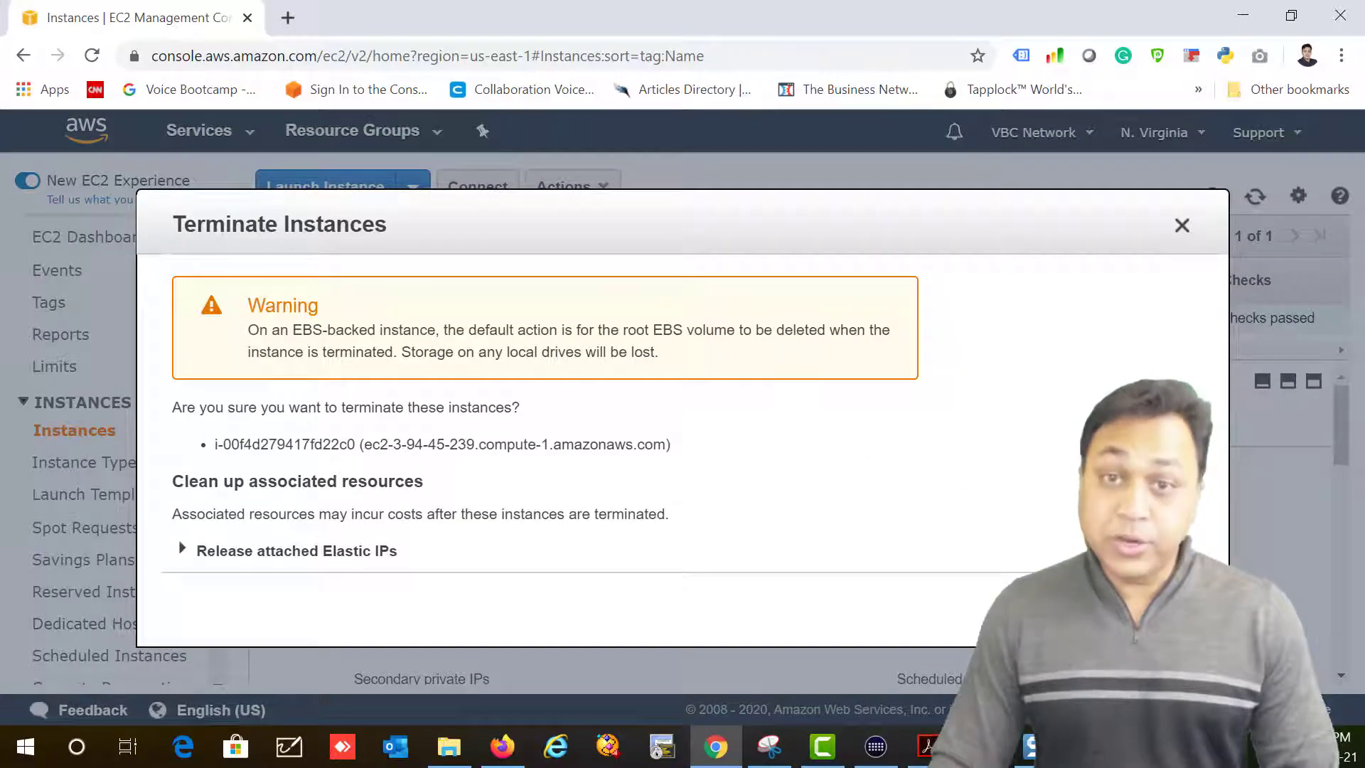
{"action": "left_click", "coordinate": [1031, 610]}
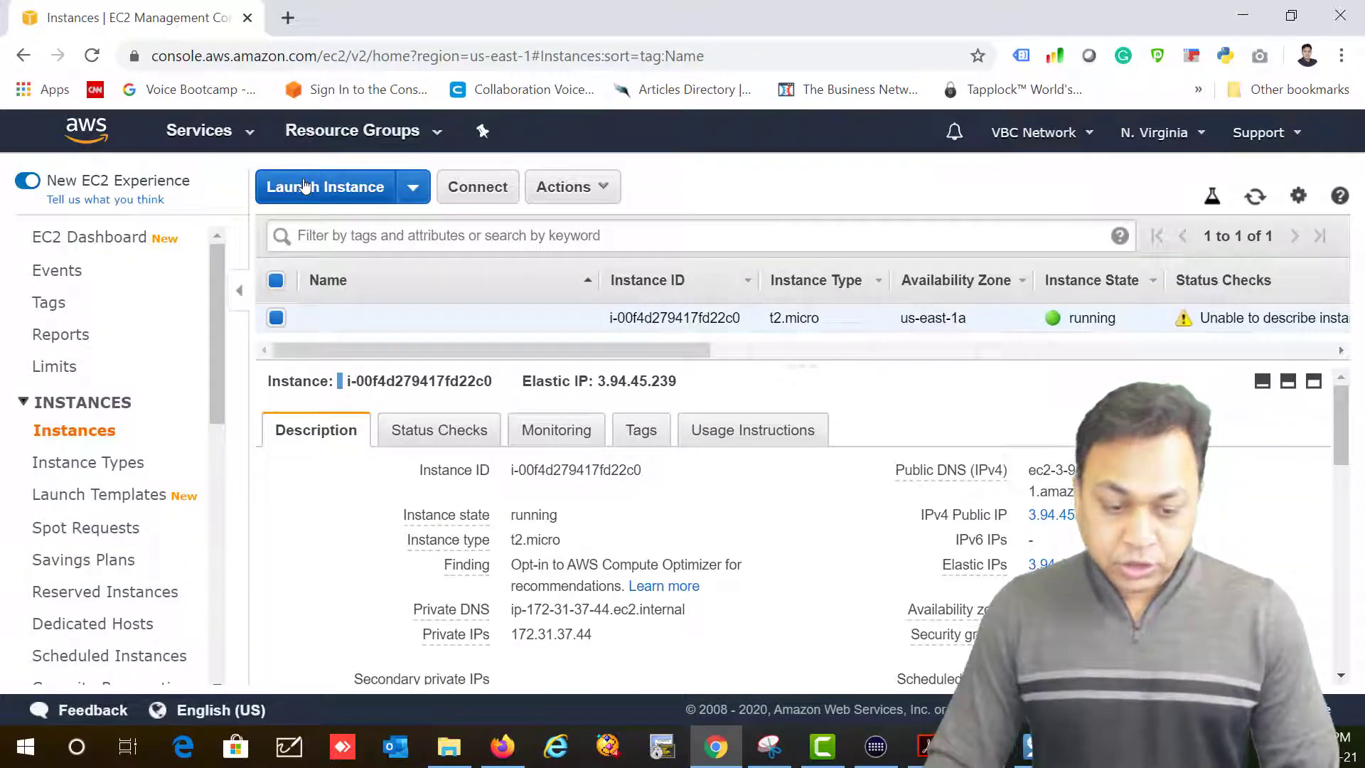
{"action": "left_click", "coordinate": [327, 196]}
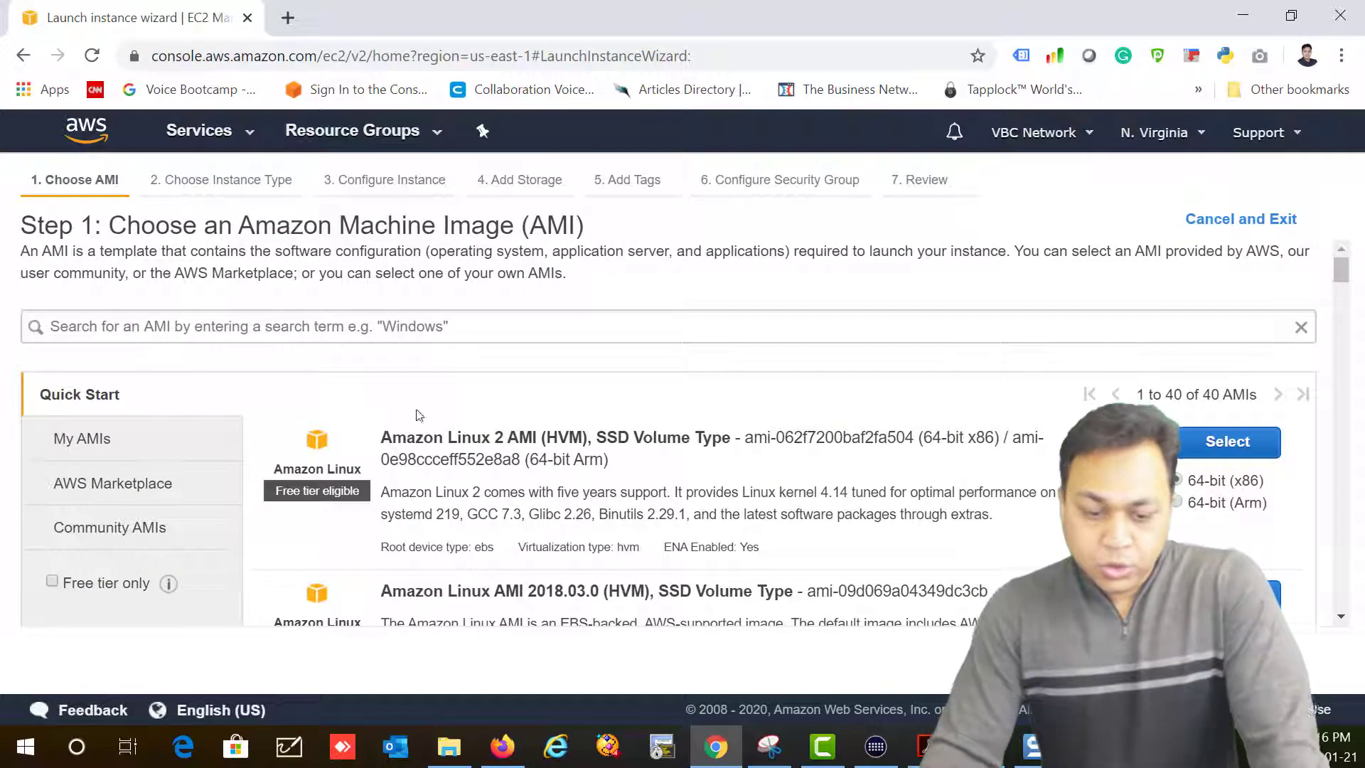
Step: Select the Amazon Linux 2 AMI, keep t2.micro, and continue to Configure Instance Details
{"action": "scroll", "coordinate": [696, 442], "scroll_direction": "down", "scroll_amount": 1}
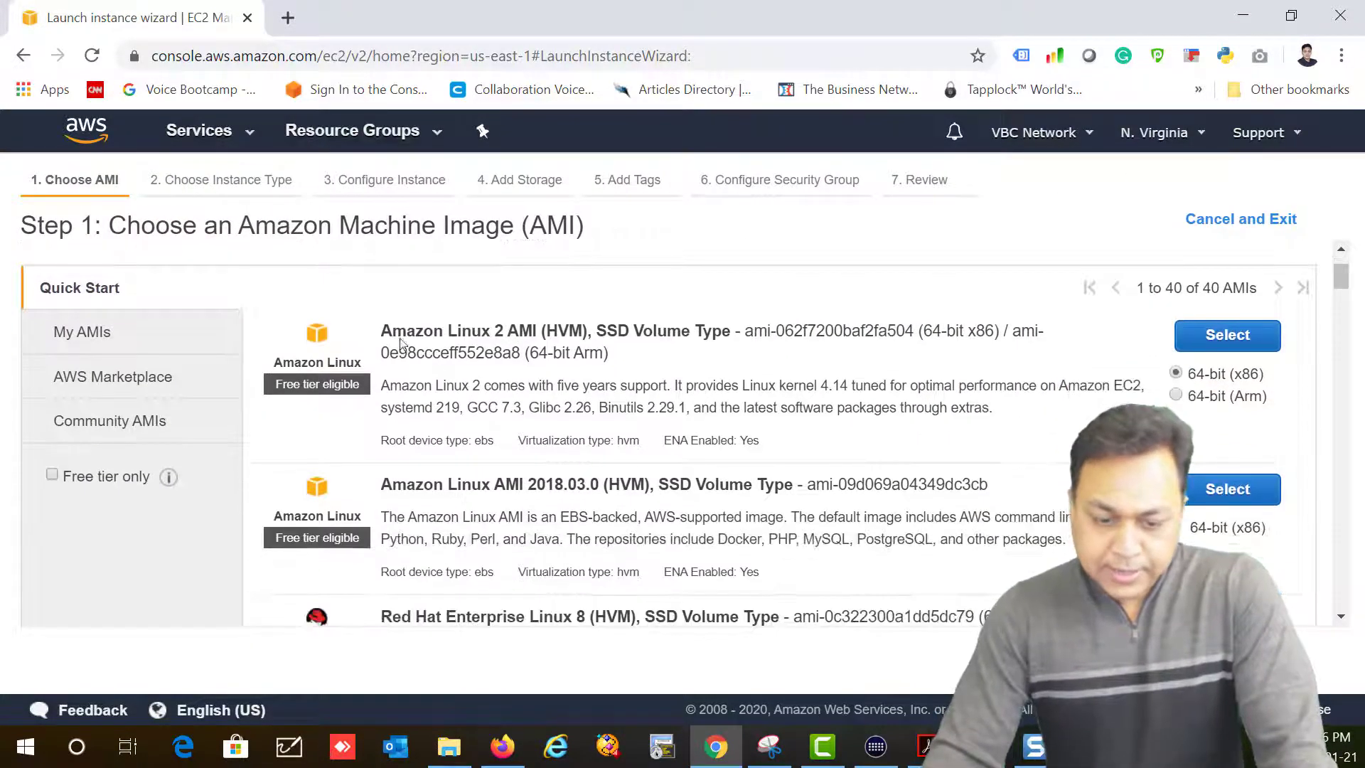
{"action": "left_click_drag", "start_coordinate": [382, 329], "coordinate": [667, 329]}
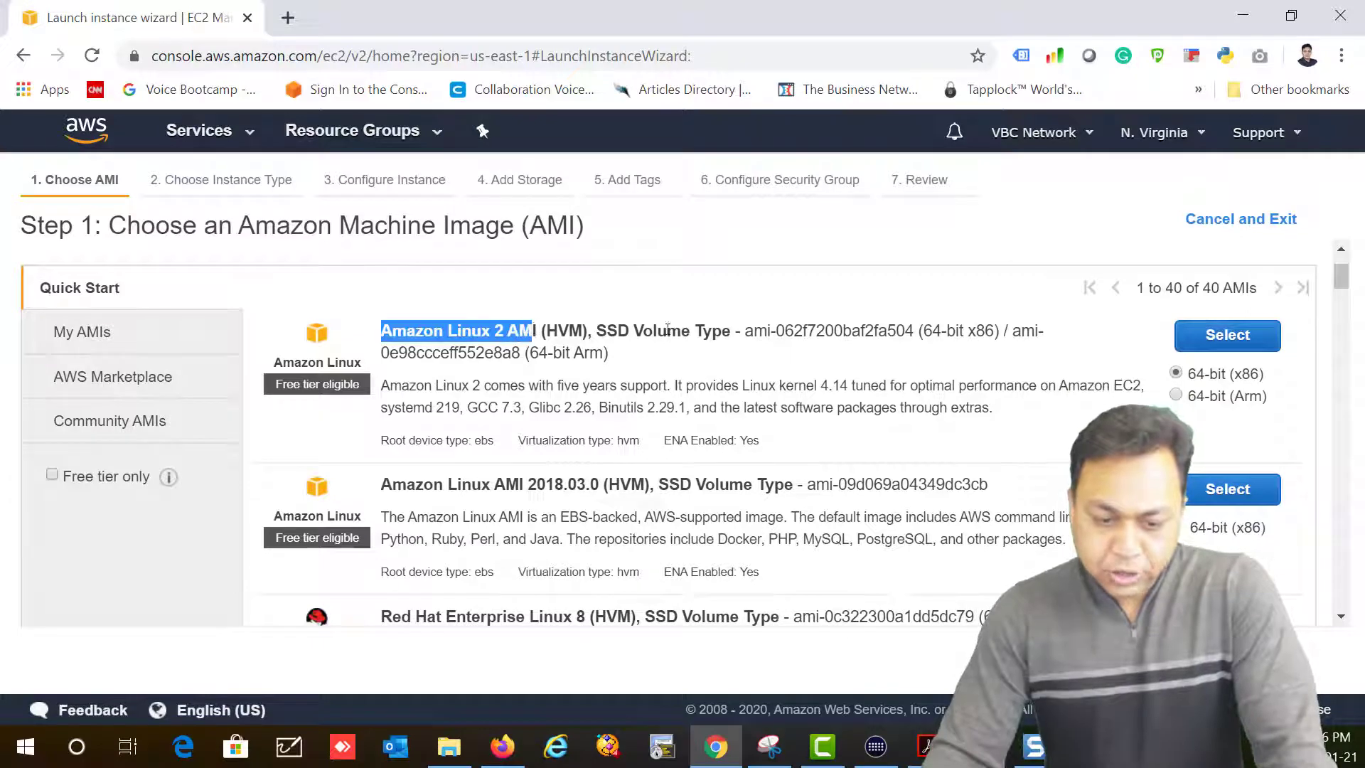
{"action": "left_click", "coordinate": [1227, 337]}
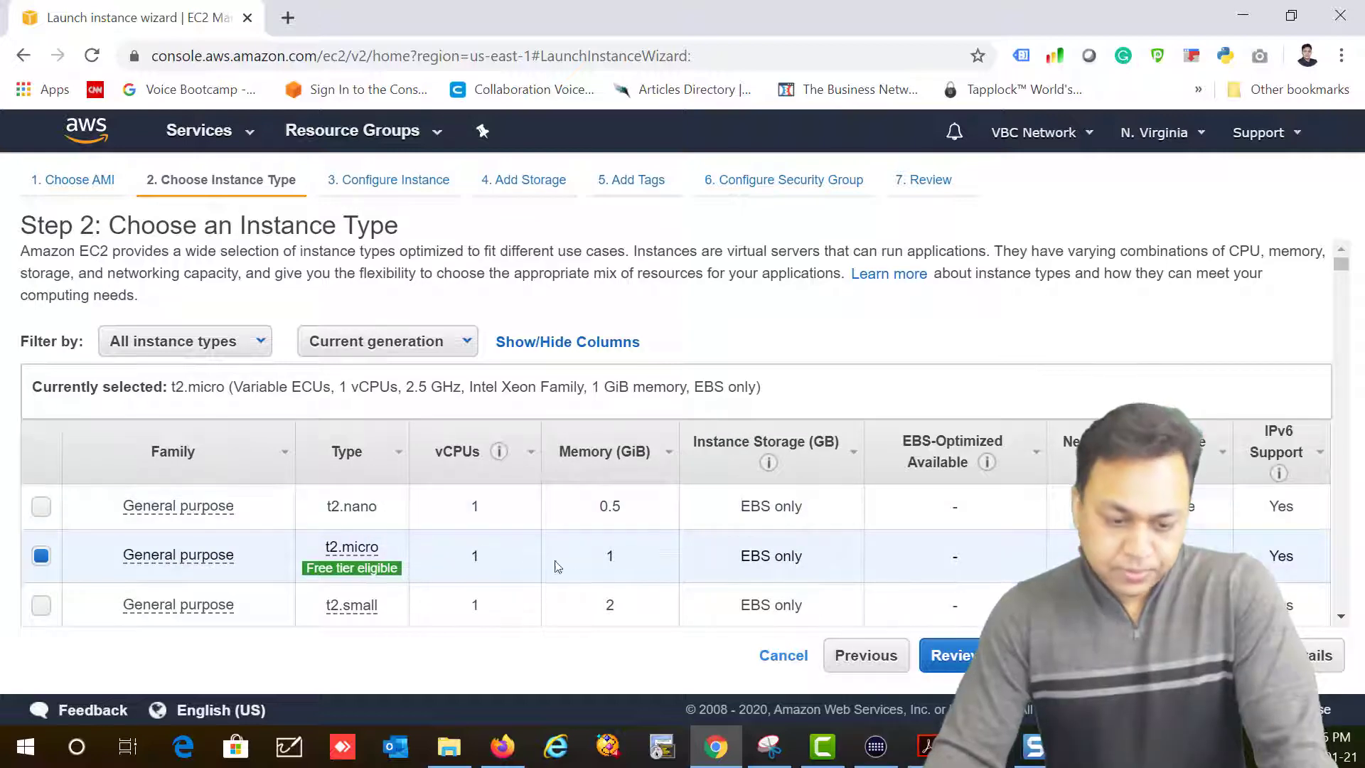
{"action": "left_click_drag", "start_coordinate": [324, 546], "coordinate": [405, 567]}
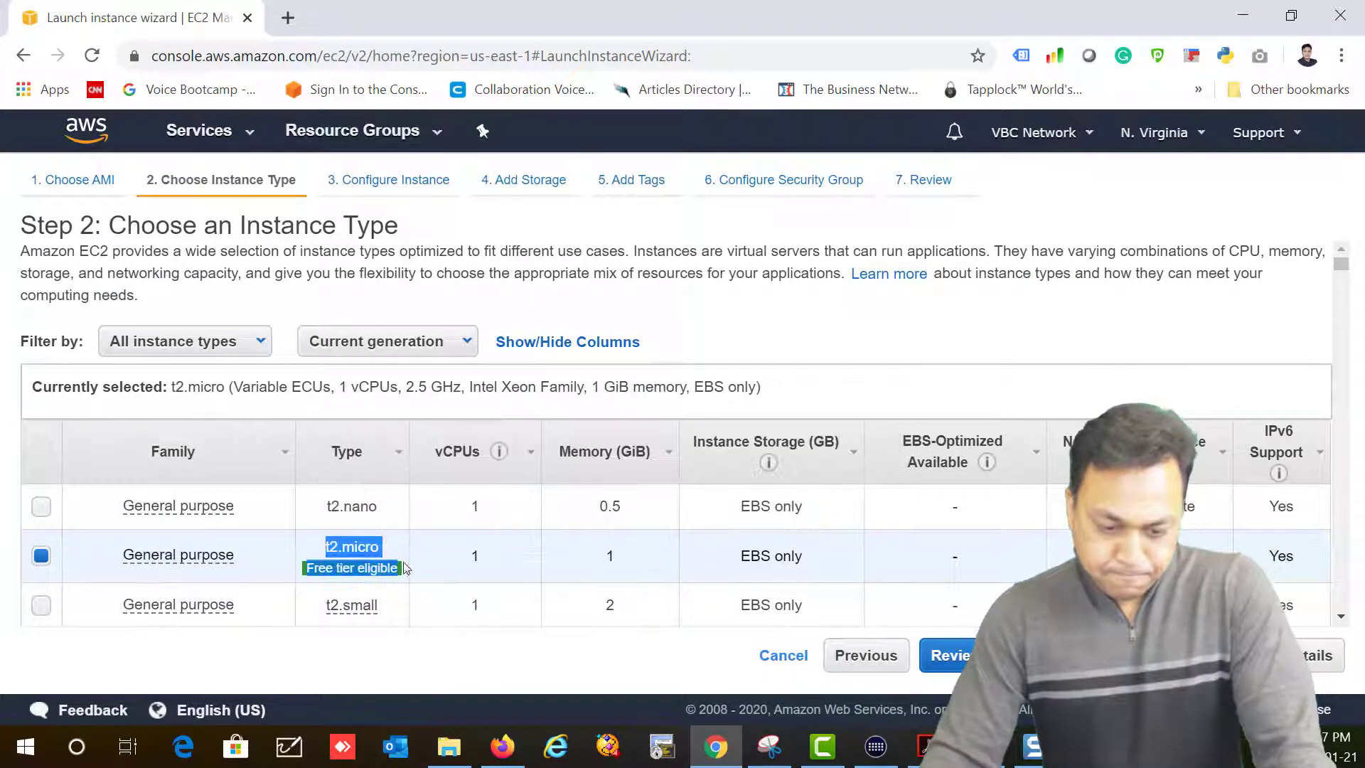
{"action": "left_click", "coordinate": [1316, 657]}
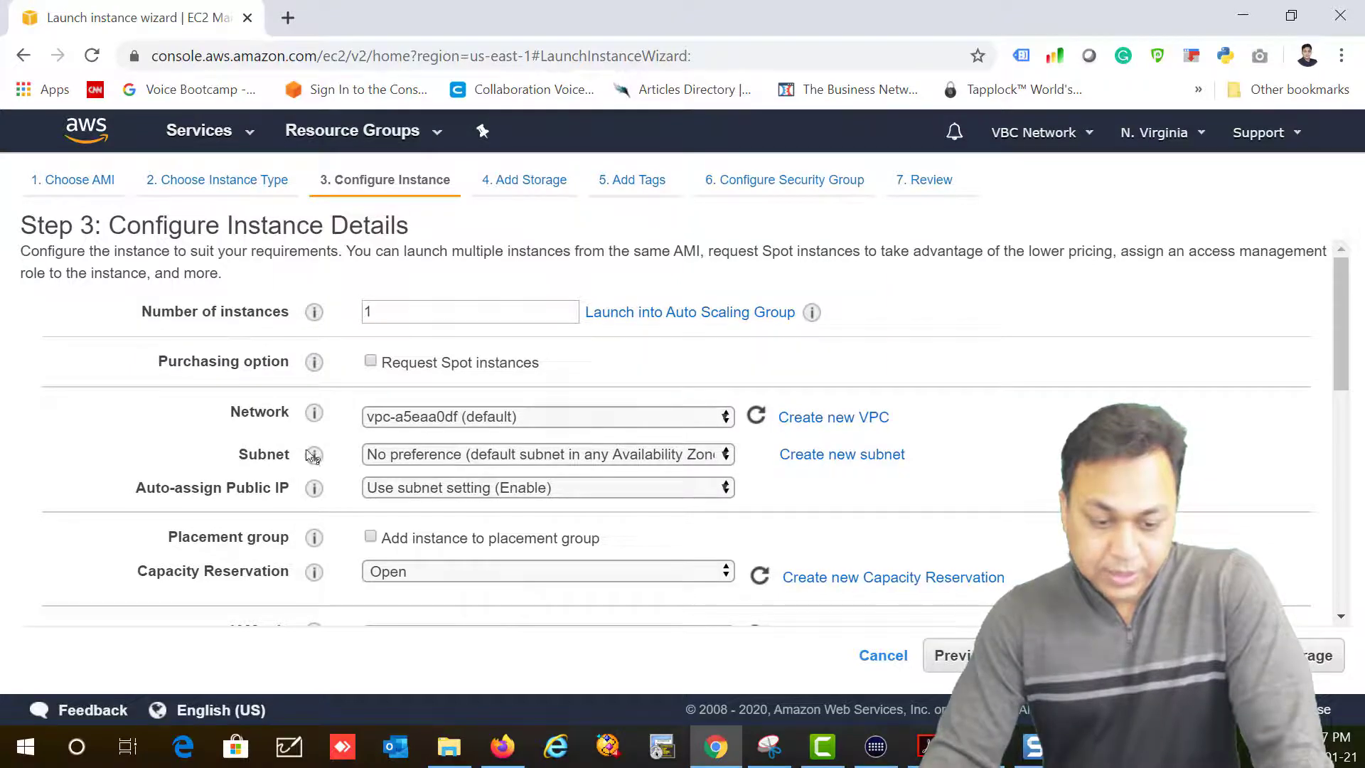
Step: Set Network to MyUSVPC, leaving Public Subnet 1b (subnet-058fe818, 251 free IPs) as subnet
{"action": "left_click", "coordinate": [425, 421]}
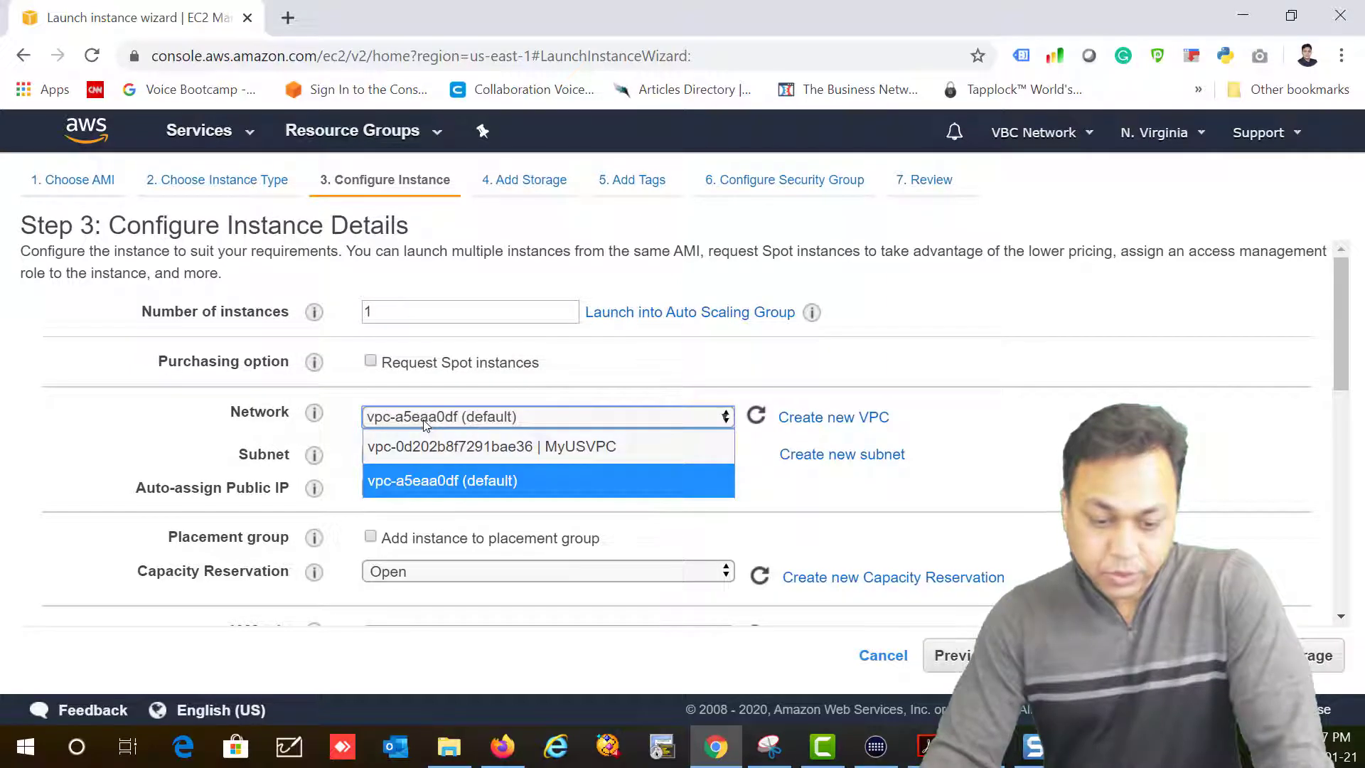
{"action": "left_click", "coordinate": [583, 448]}
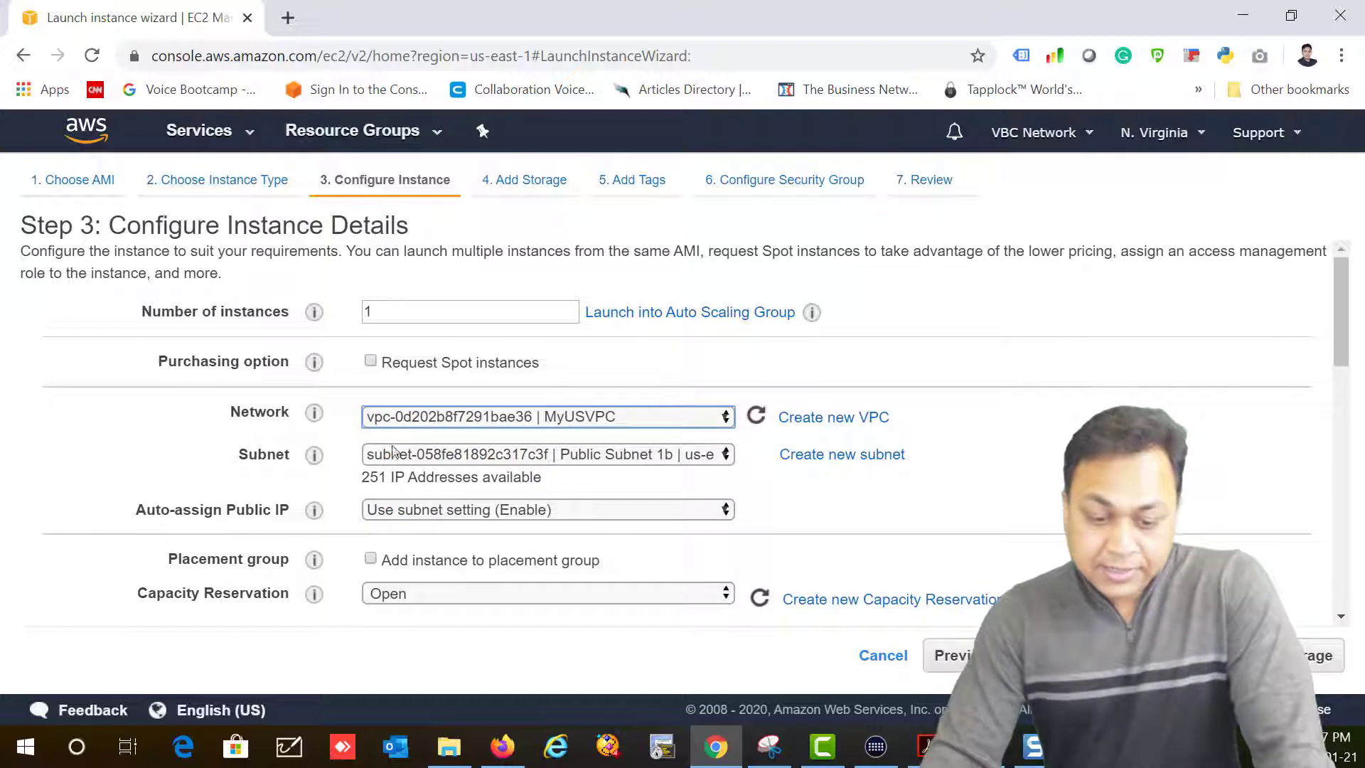
{"action": "left_click", "coordinate": [595, 458]}
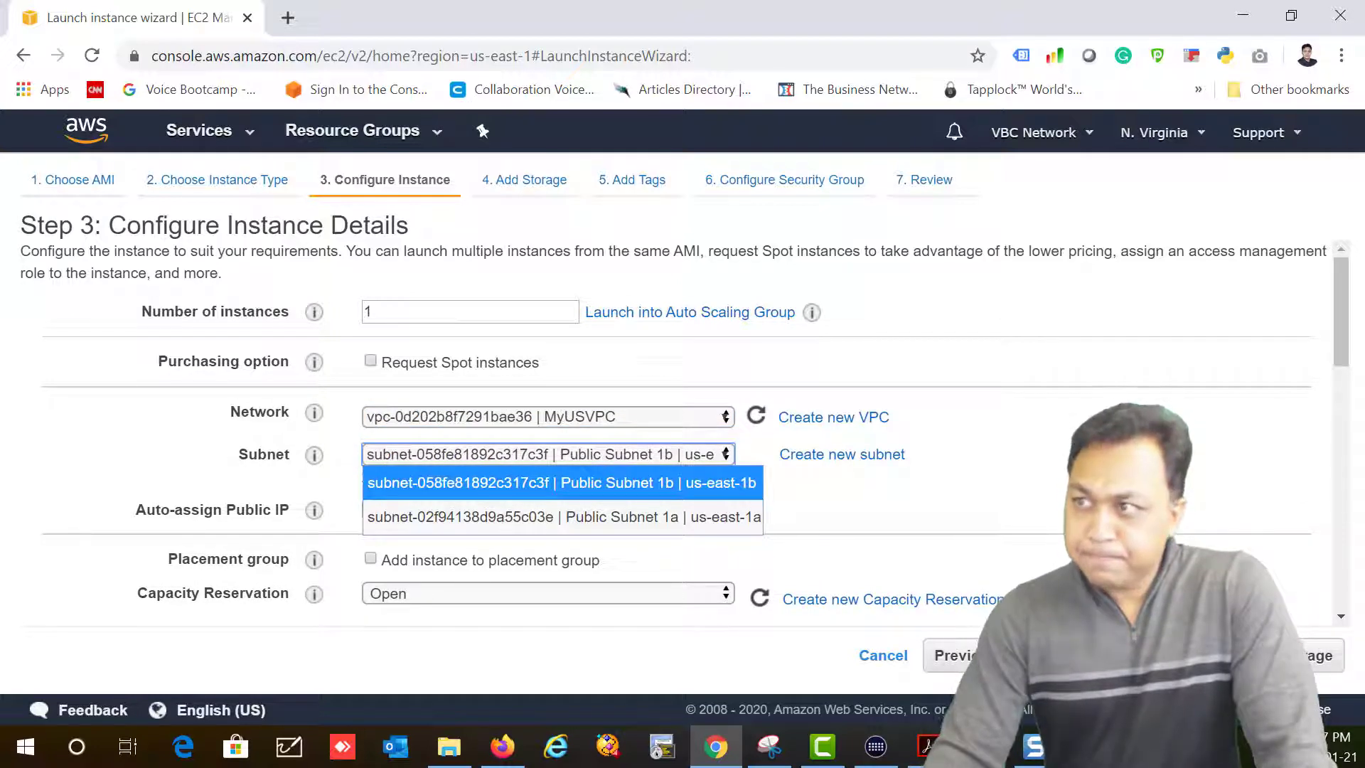
{"action": "key", "text": "alt+Tab"}
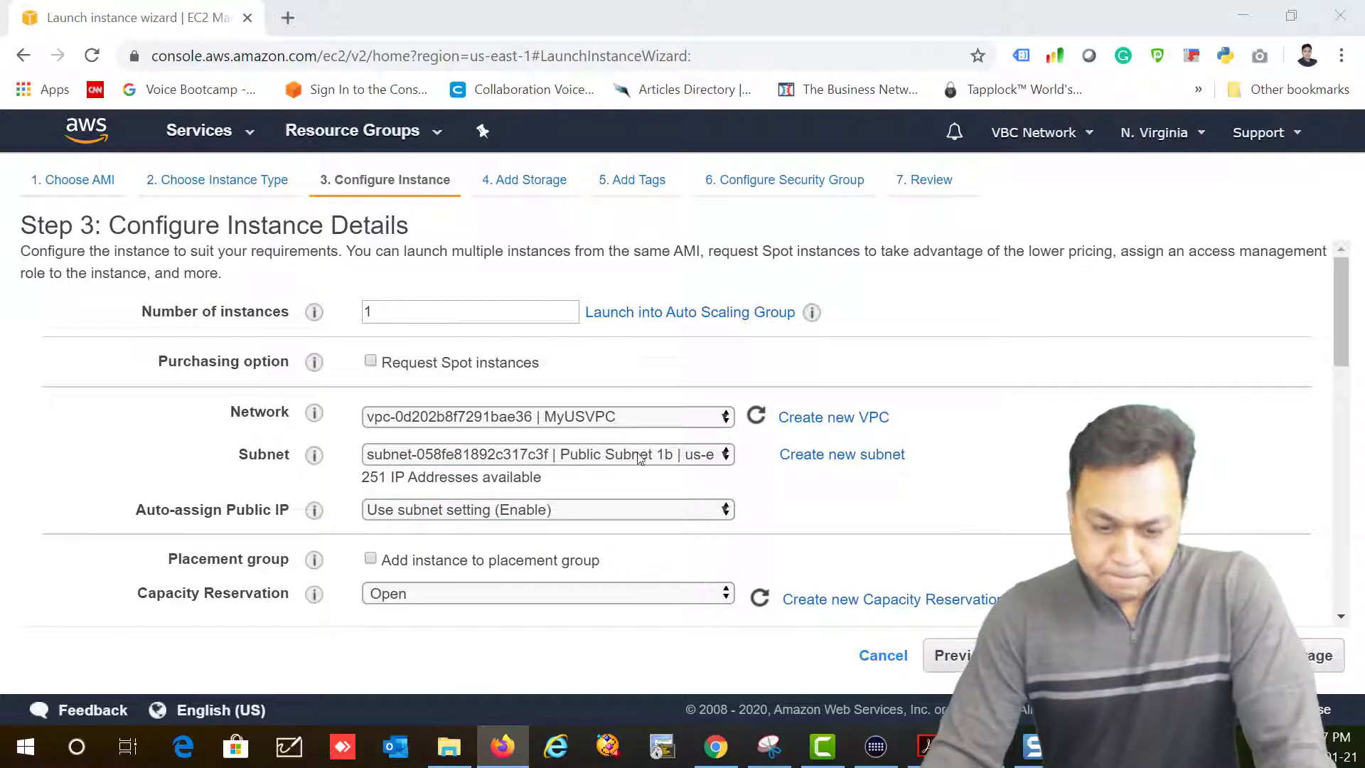
{"action": "left_click_drag", "start_coordinate": [362, 477], "coordinate": [499, 477]}
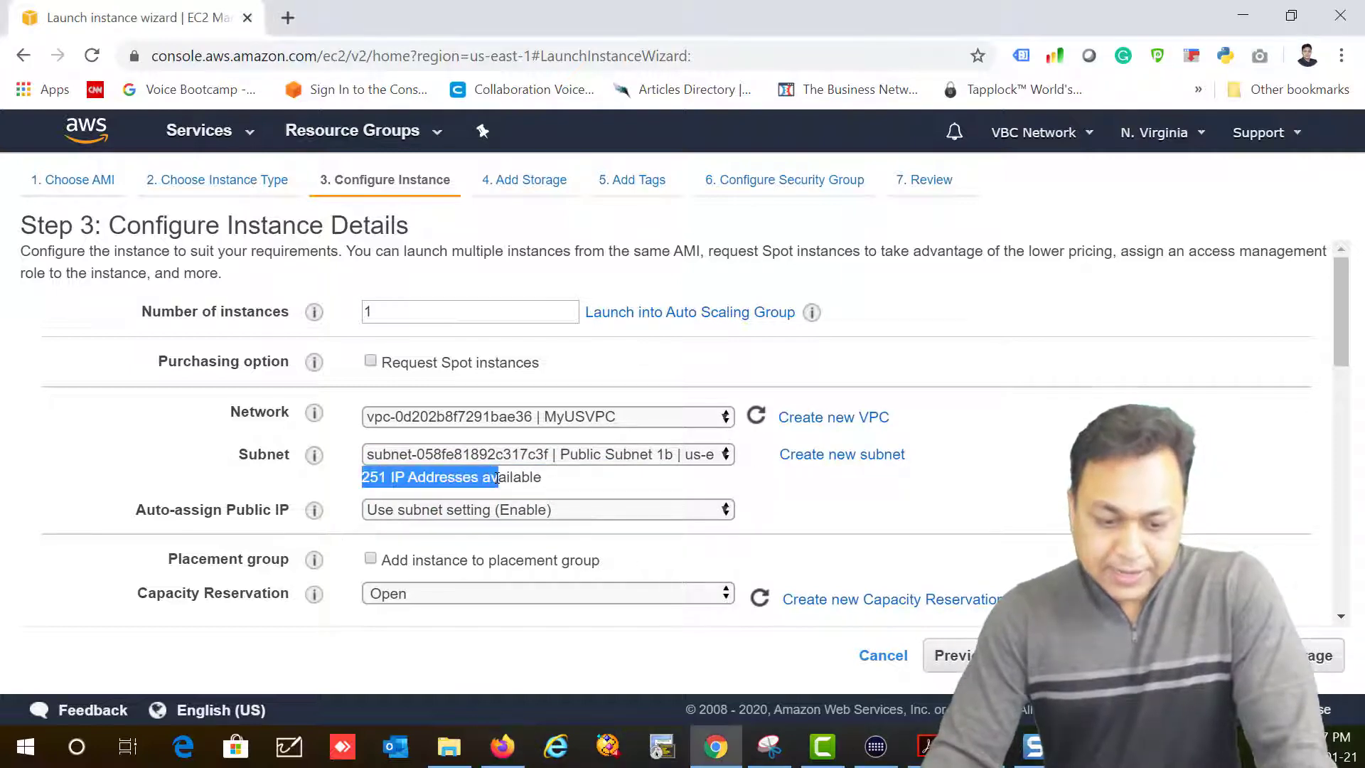
{"action": "scroll", "coordinate": [810, 497], "scroll_direction": "down", "scroll_amount": 3}
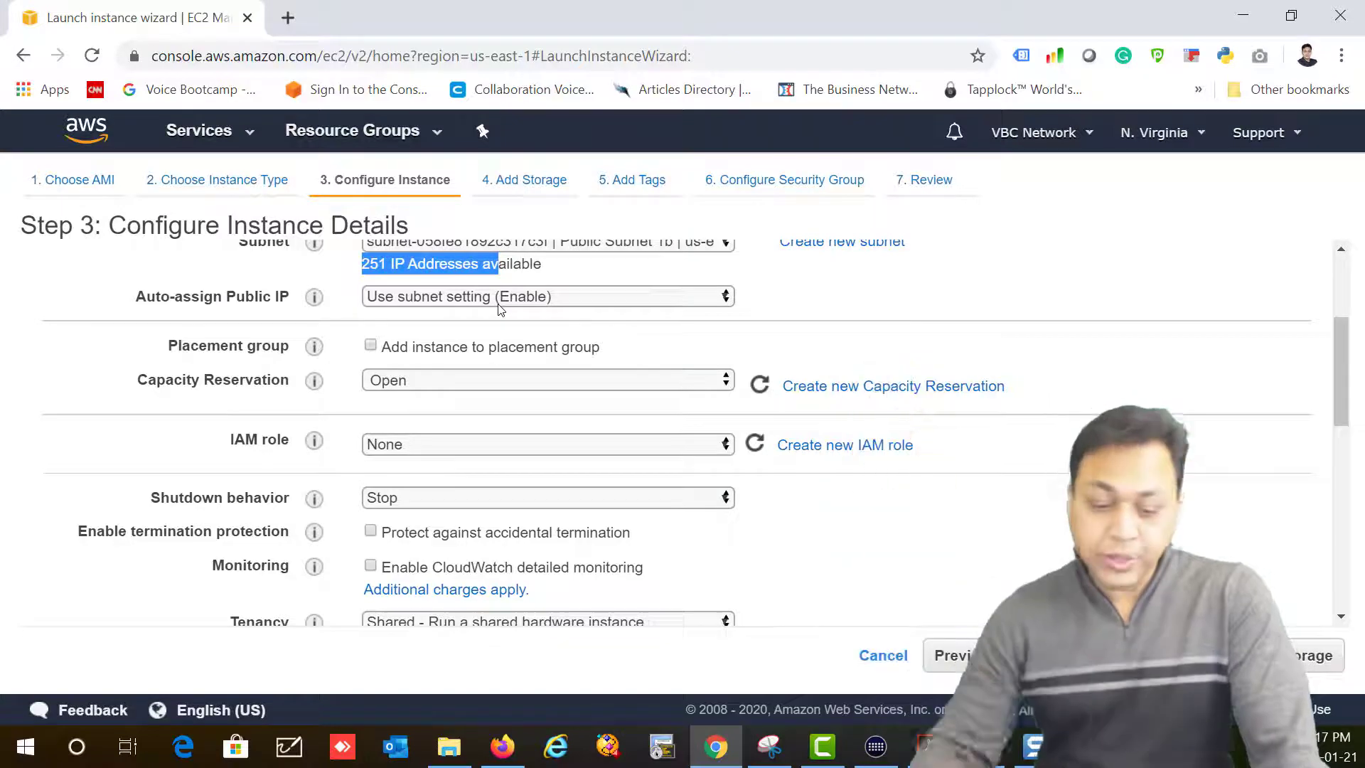
{"action": "scroll", "coordinate": [532, 503], "scroll_direction": "down", "scroll_amount": 10}
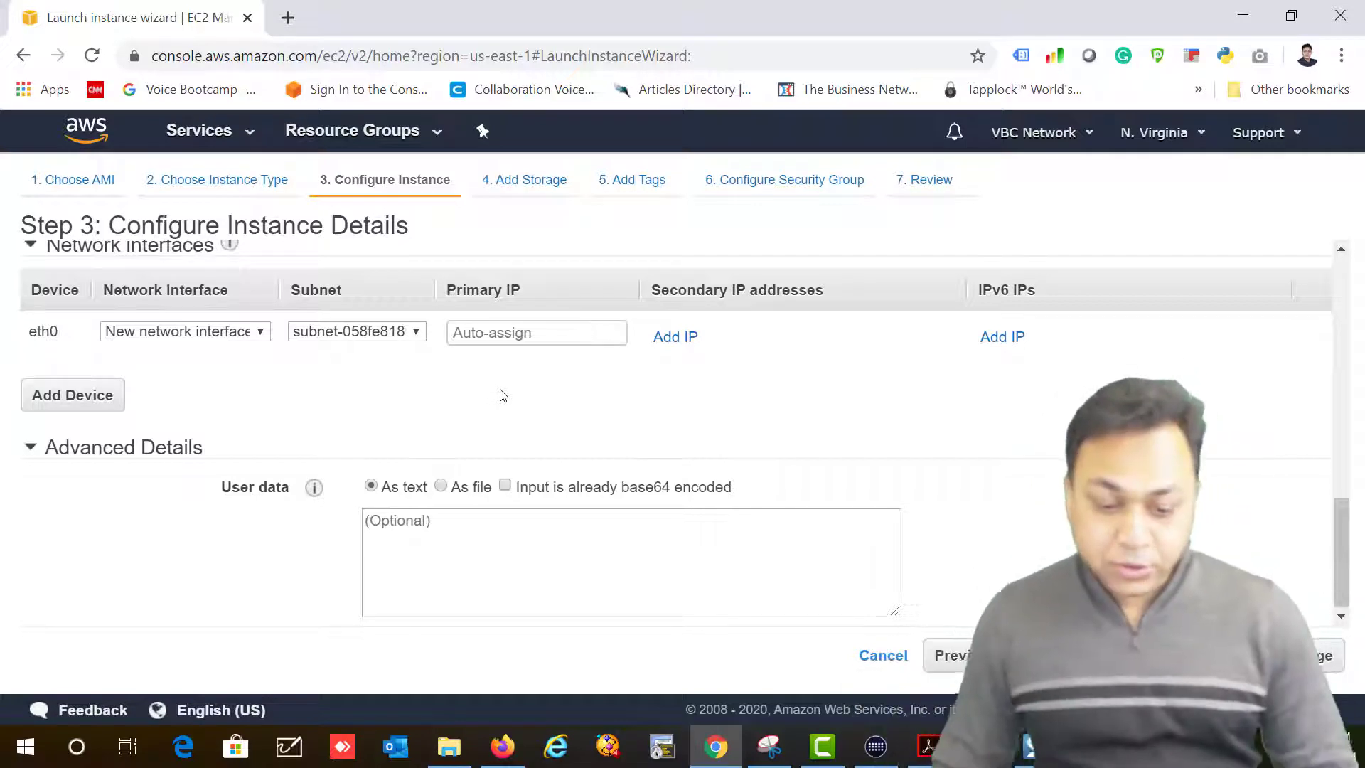
{"action": "scroll", "coordinate": [475, 499], "scroll_direction": "up", "scroll_amount": 2}
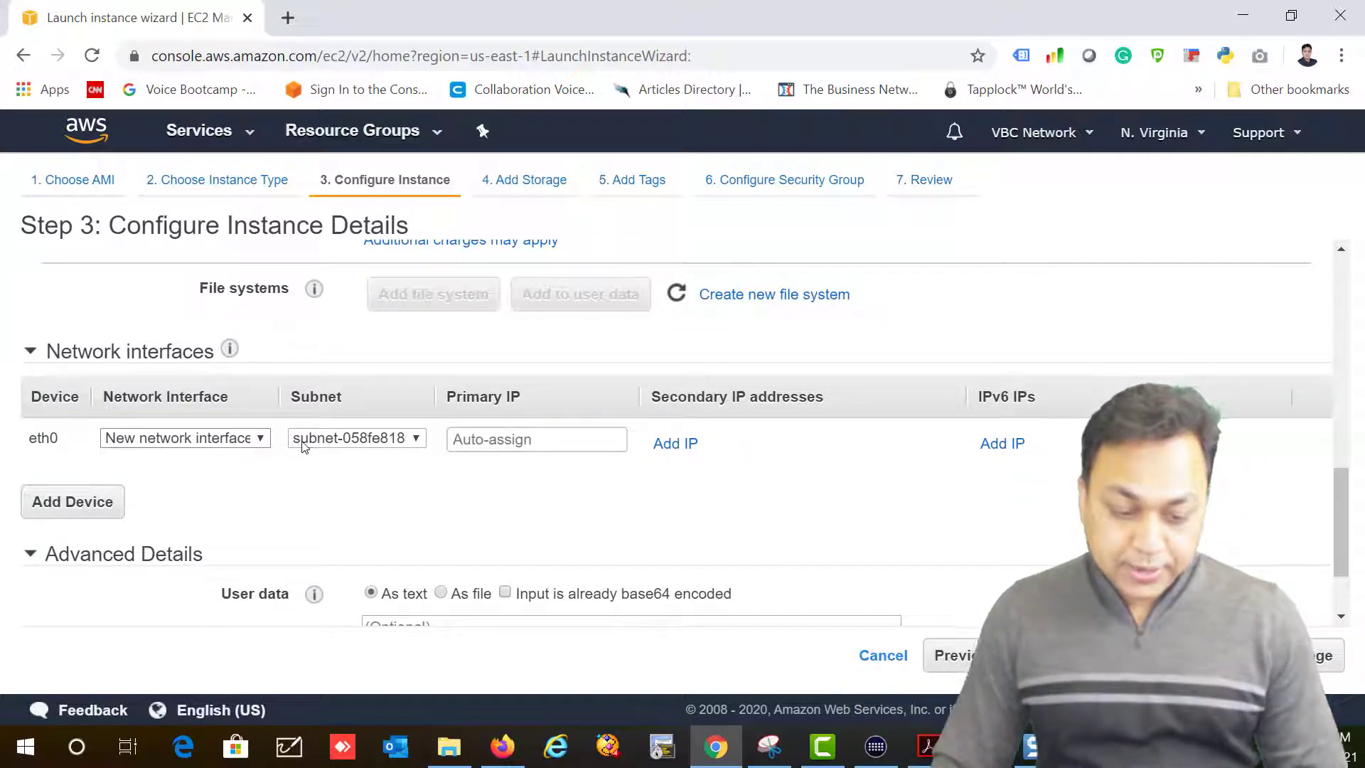
Step: Enter primary IP 10.0.1.10 and switch the subnet to Public Subnet 1a (subnet-02f94138)
{"action": "left_click", "coordinate": [462, 441]}
{"action": "type", "text": "10.0.1.10"}
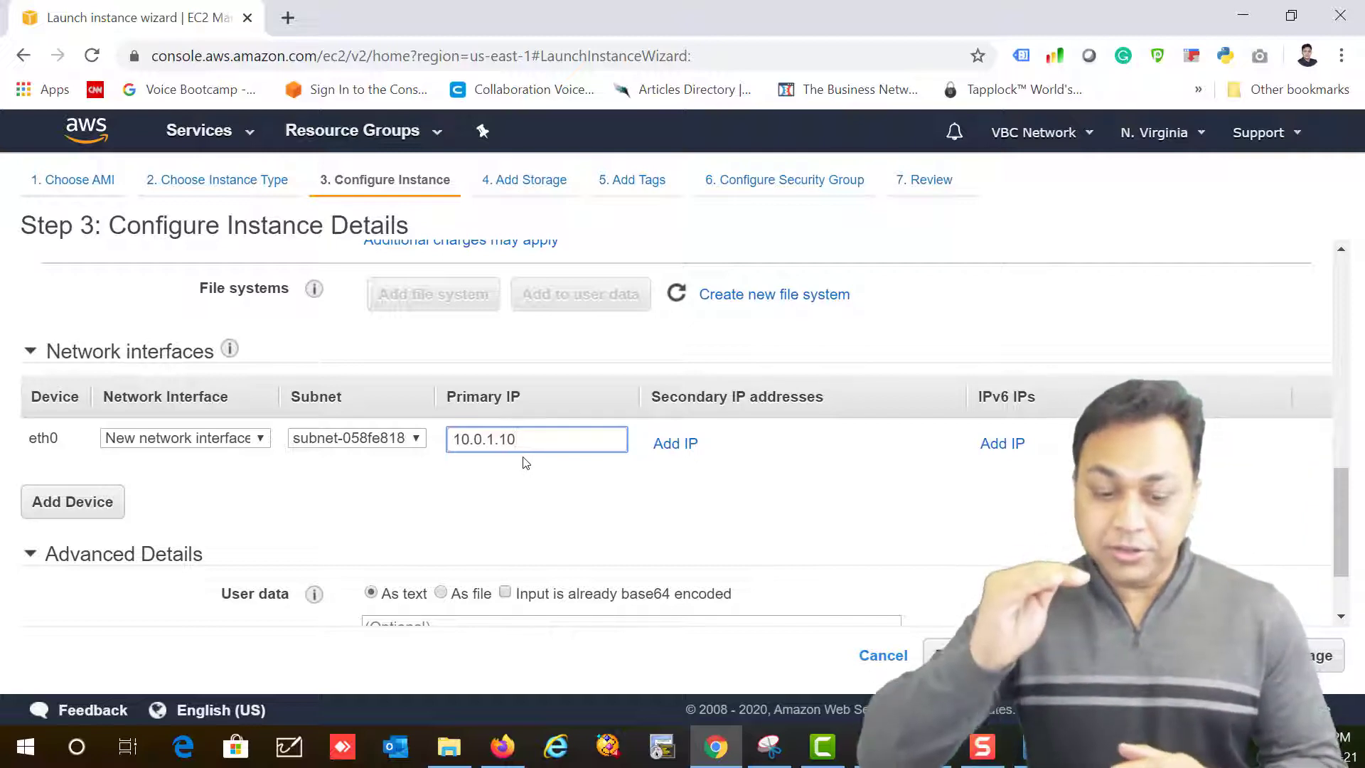
{"action": "scroll", "coordinate": [528, 427], "scroll_direction": "up", "scroll_amount": 1}
{"action": "scroll", "coordinate": [530, 413], "scroll_direction": "up", "scroll_amount": 10}
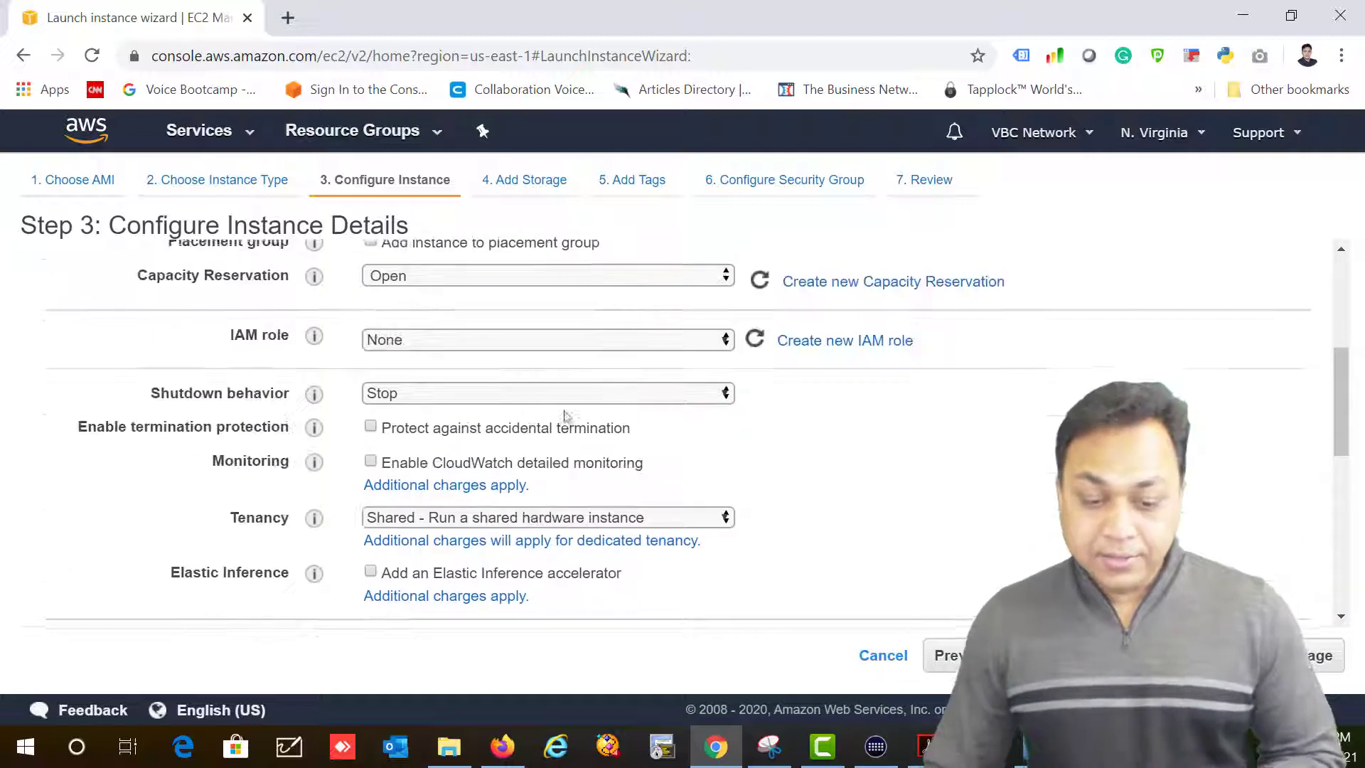
{"action": "left_click", "coordinate": [675, 461]}
{"action": "left_click", "coordinate": [643, 525]}
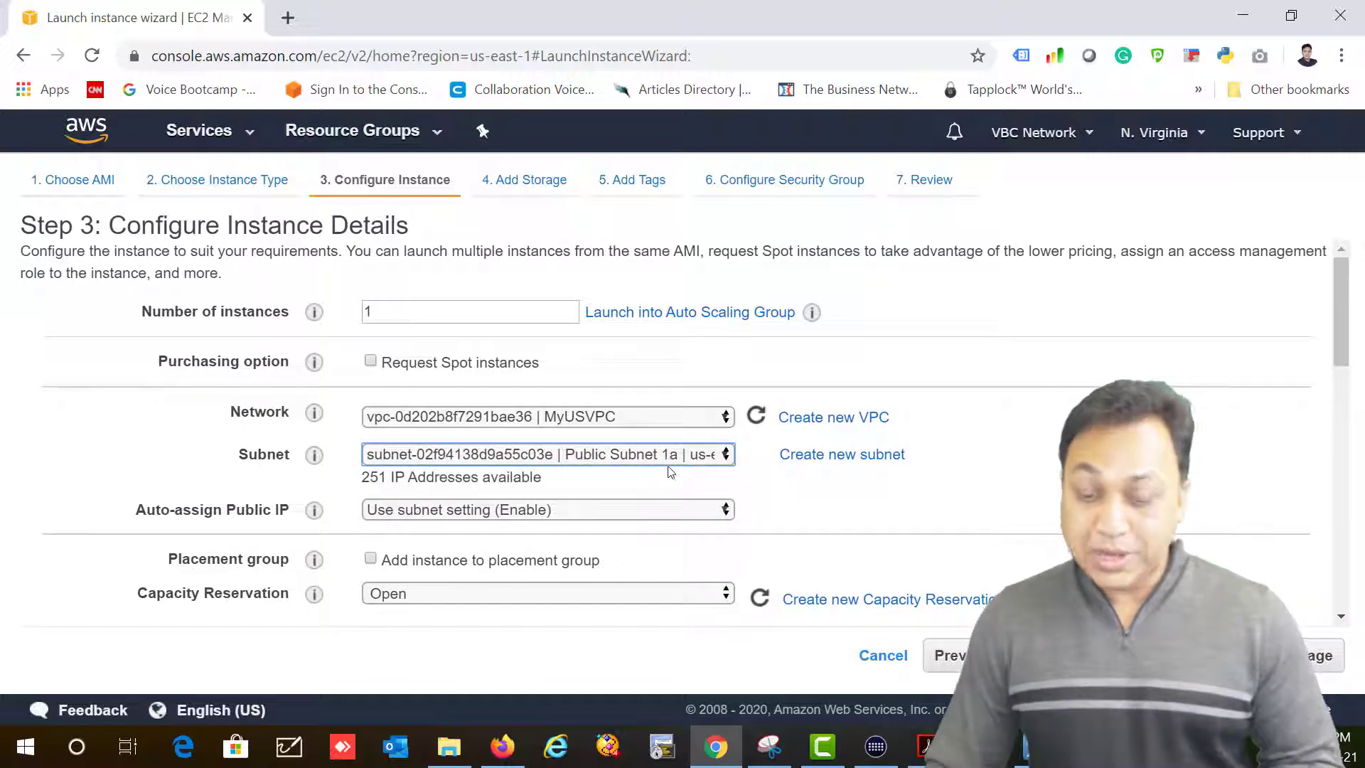
{"action": "scroll", "coordinate": [664, 475], "scroll_direction": "down", "scroll_amount": 10}
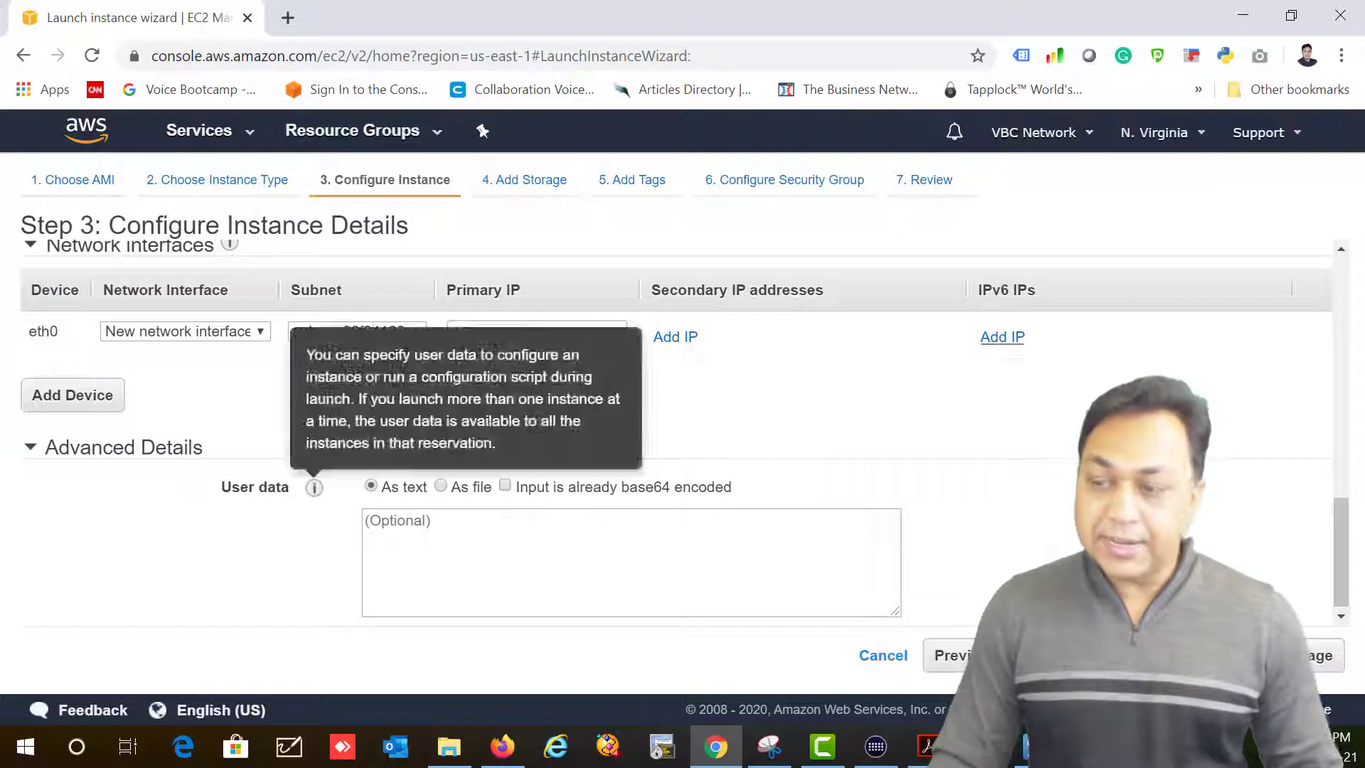
{"action": "key", "text": "alt+Tab"}
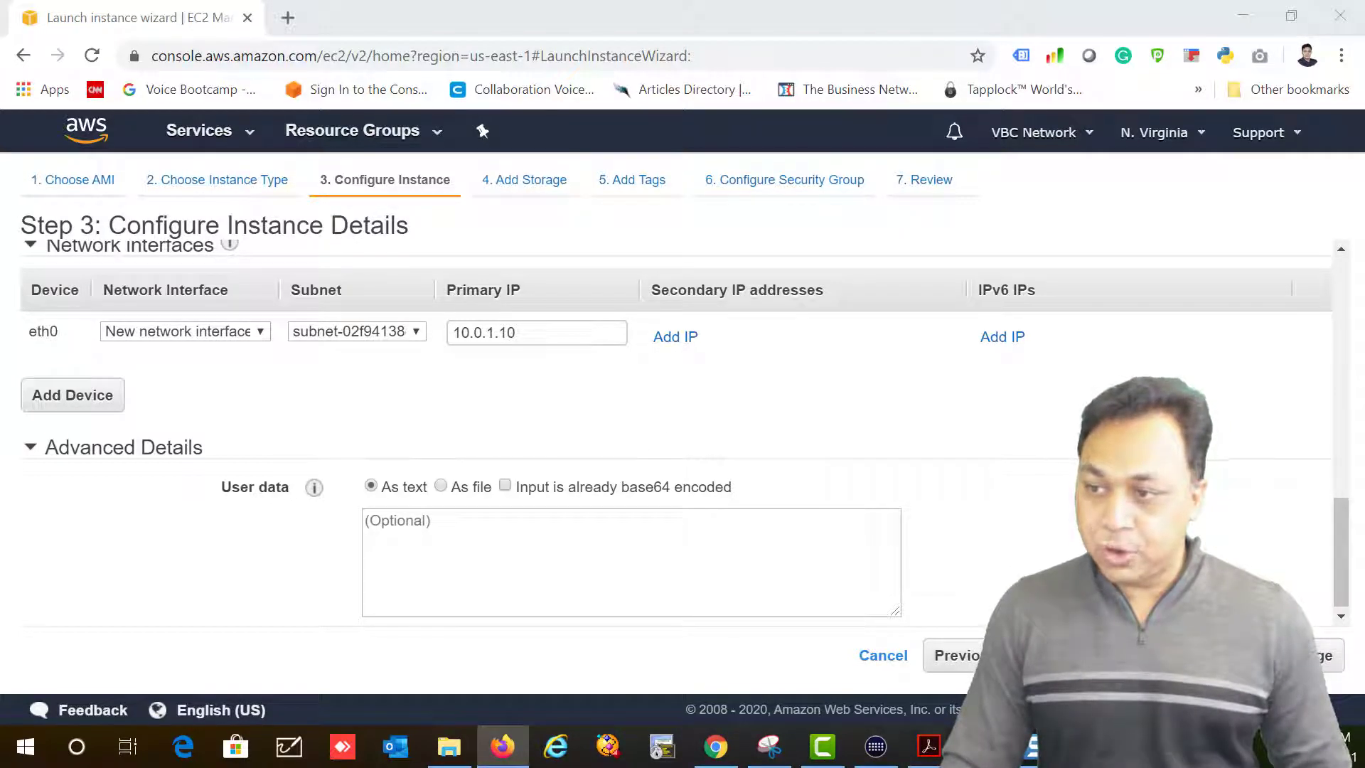
Step: Open Notepad from Windows Search and place the bash user-data script over the AWS page
{"action": "left_click", "coordinate": [79, 746]}
{"action": "type", "text": "notepad"}
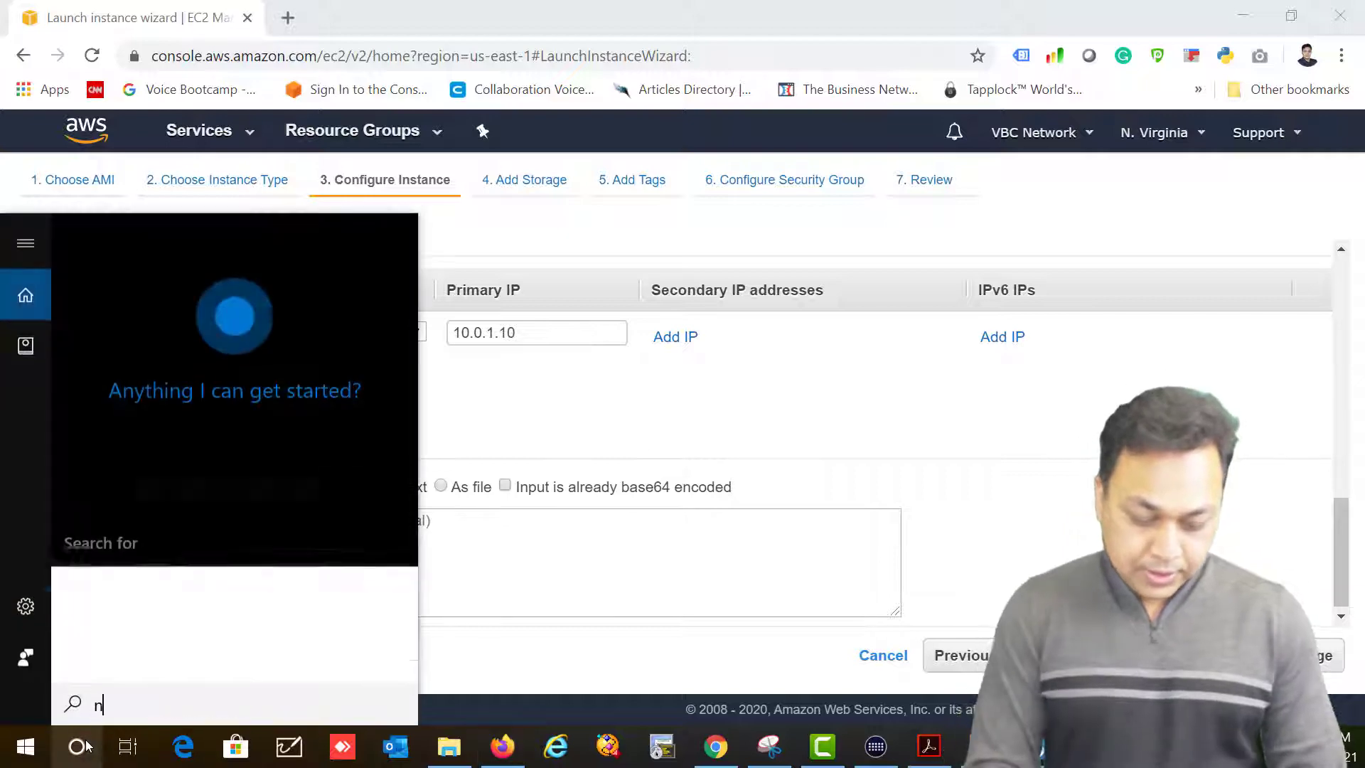
{"action": "key", "text": "Return"}
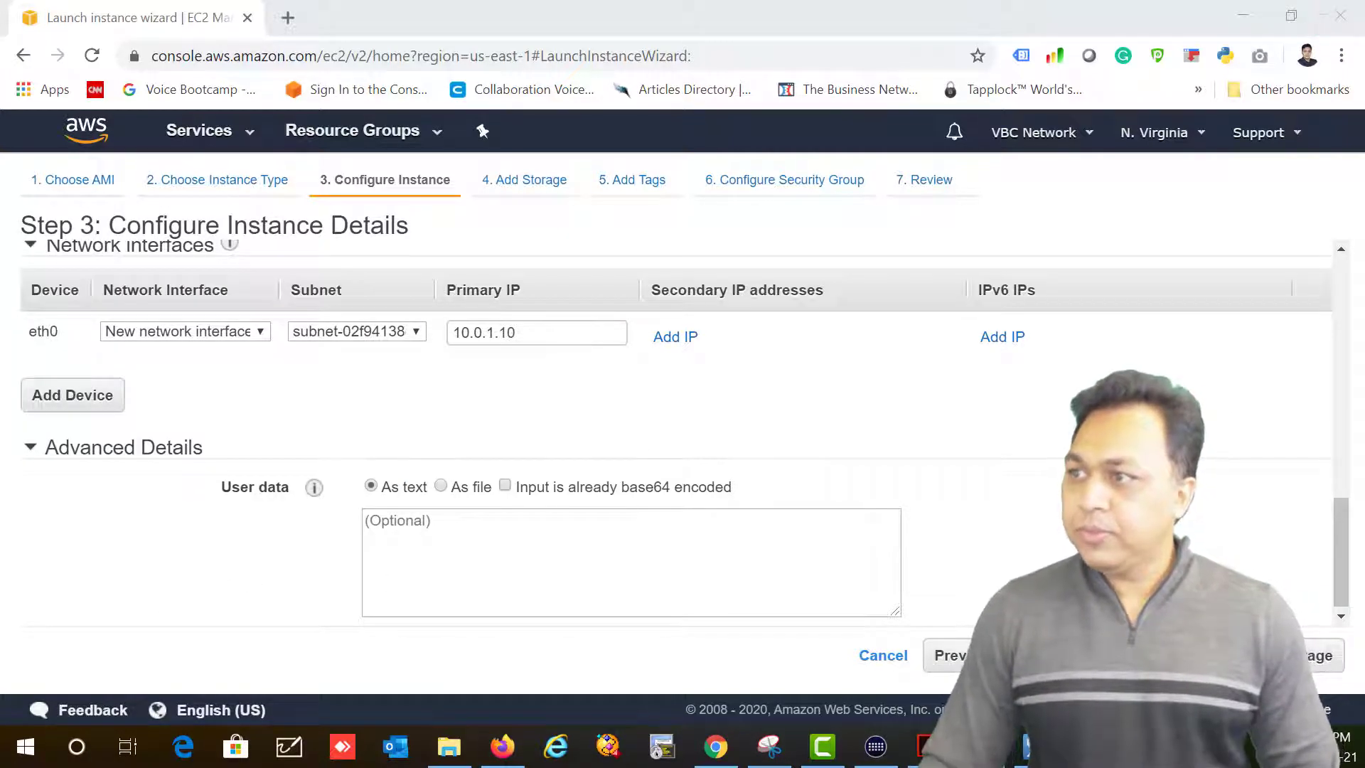
{"action": "left_click_drag", "start_coordinate": [799, 564], "coordinate": [535, 119]}
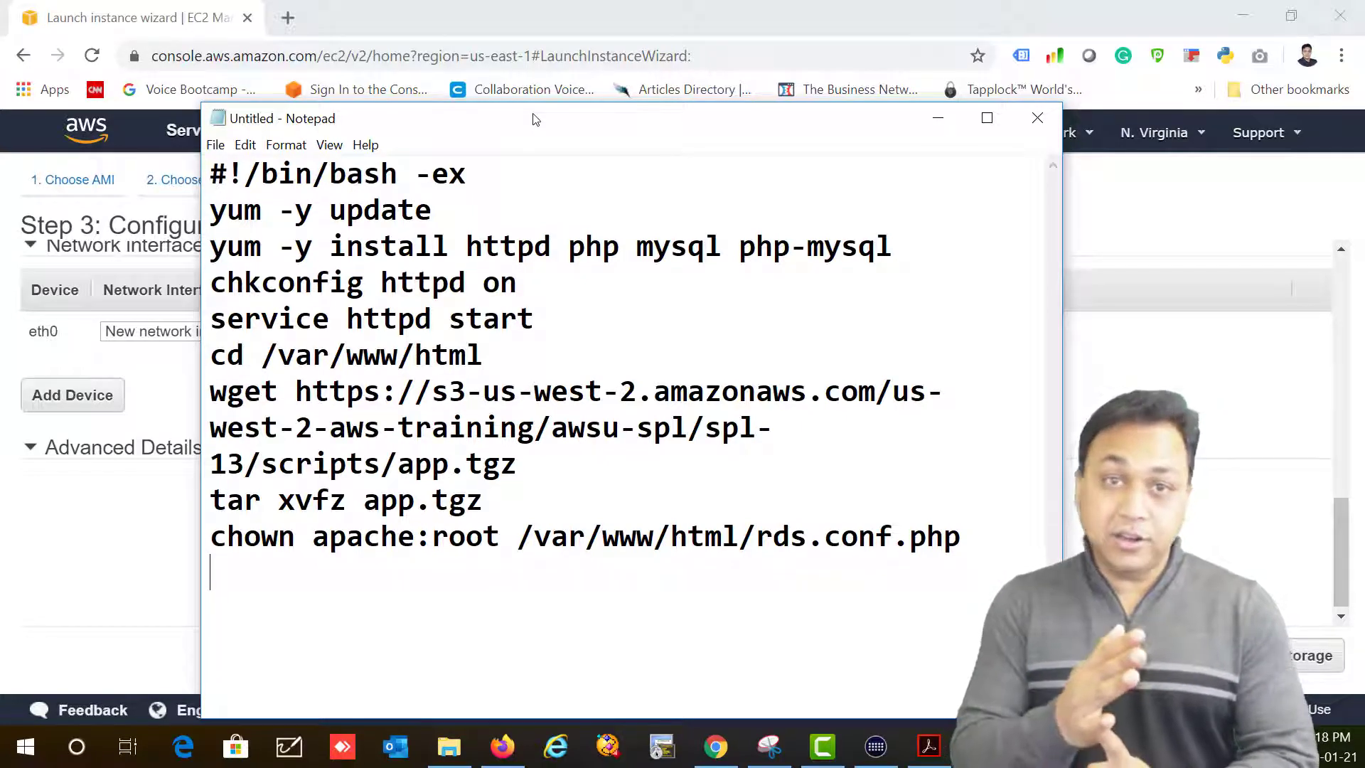
Step: Review the yum update, httpd/php/mysql install, chkconfig, web-folder and app download lines, then select all
{"action": "left_click_drag", "start_coordinate": [433, 210], "coordinate": [100, 213]}
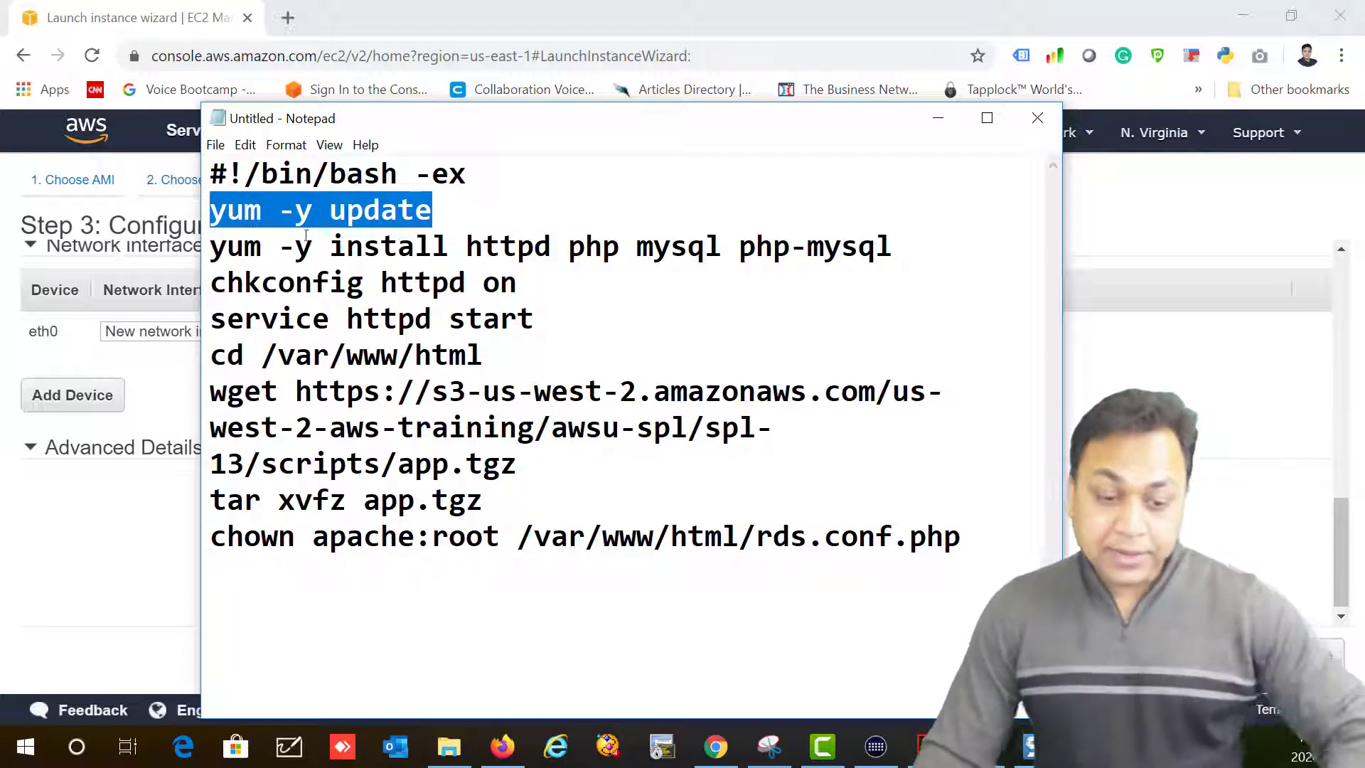
{"action": "left_click_drag", "start_coordinate": [330, 246], "coordinate": [473, 251]}
{"action": "left_click_drag", "start_coordinate": [618, 252], "coordinate": [562, 270]}
{"action": "left_click", "coordinate": [617, 270]}
{"action": "left_click_drag", "start_coordinate": [638, 248], "coordinate": [907, 253]}
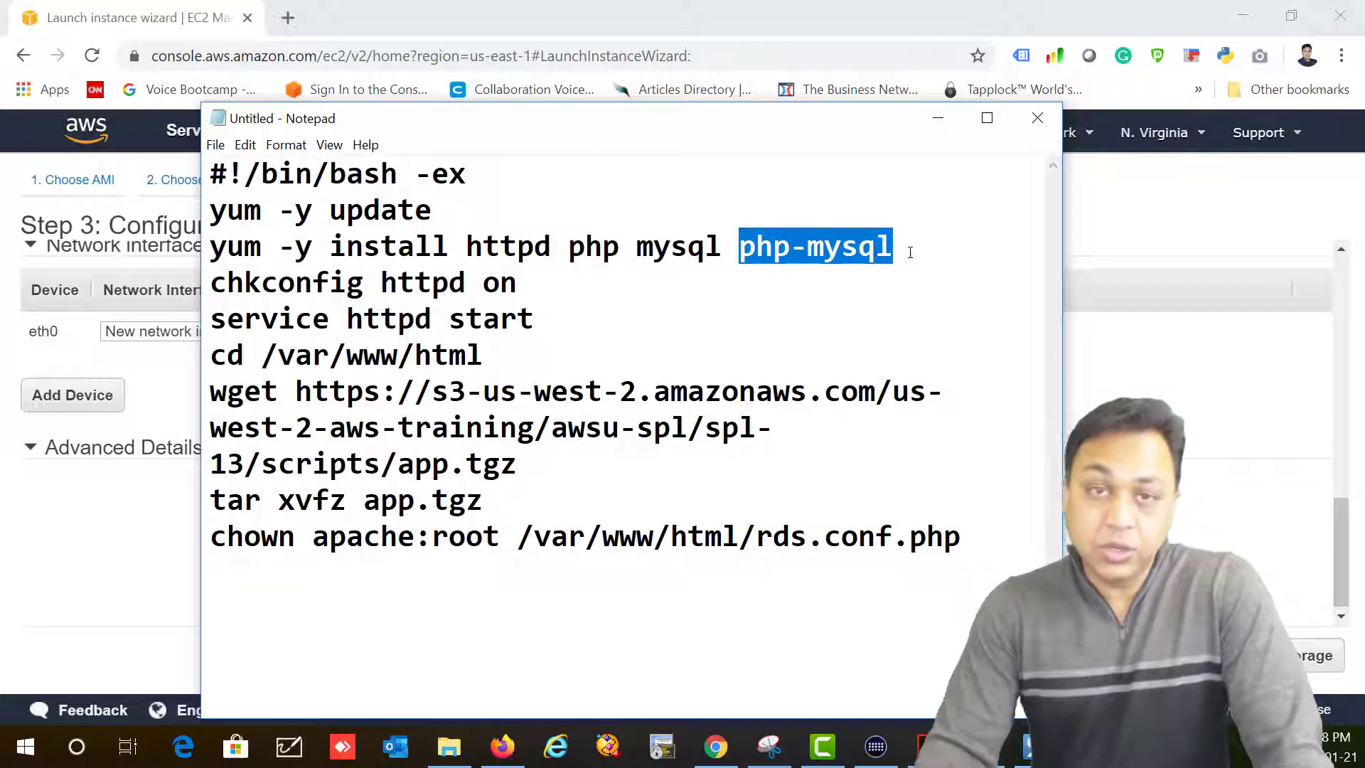
{"action": "left_click_drag", "start_coordinate": [205, 290], "coordinate": [313, 321]}
{"action": "left_click", "coordinate": [499, 304]}
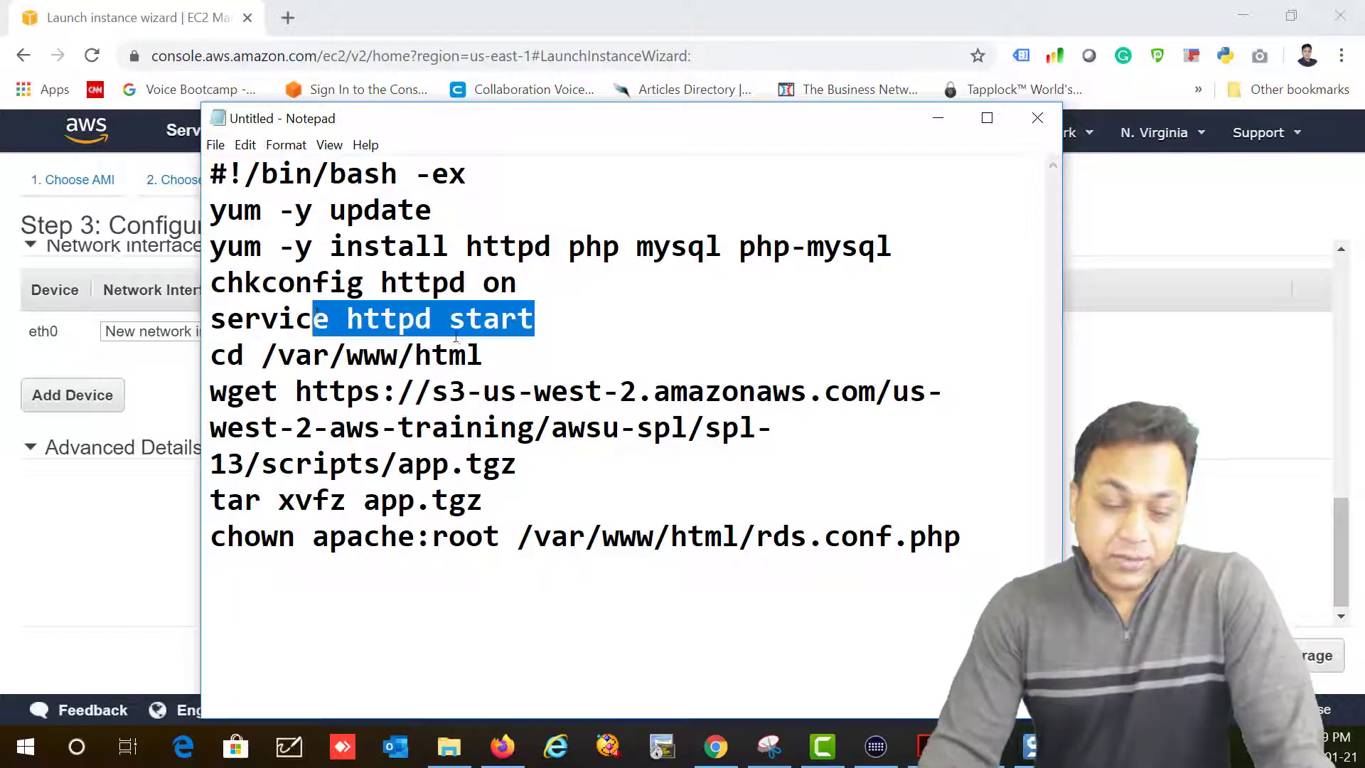
{"action": "left_click_drag", "start_coordinate": [485, 355], "coordinate": [199, 355]}
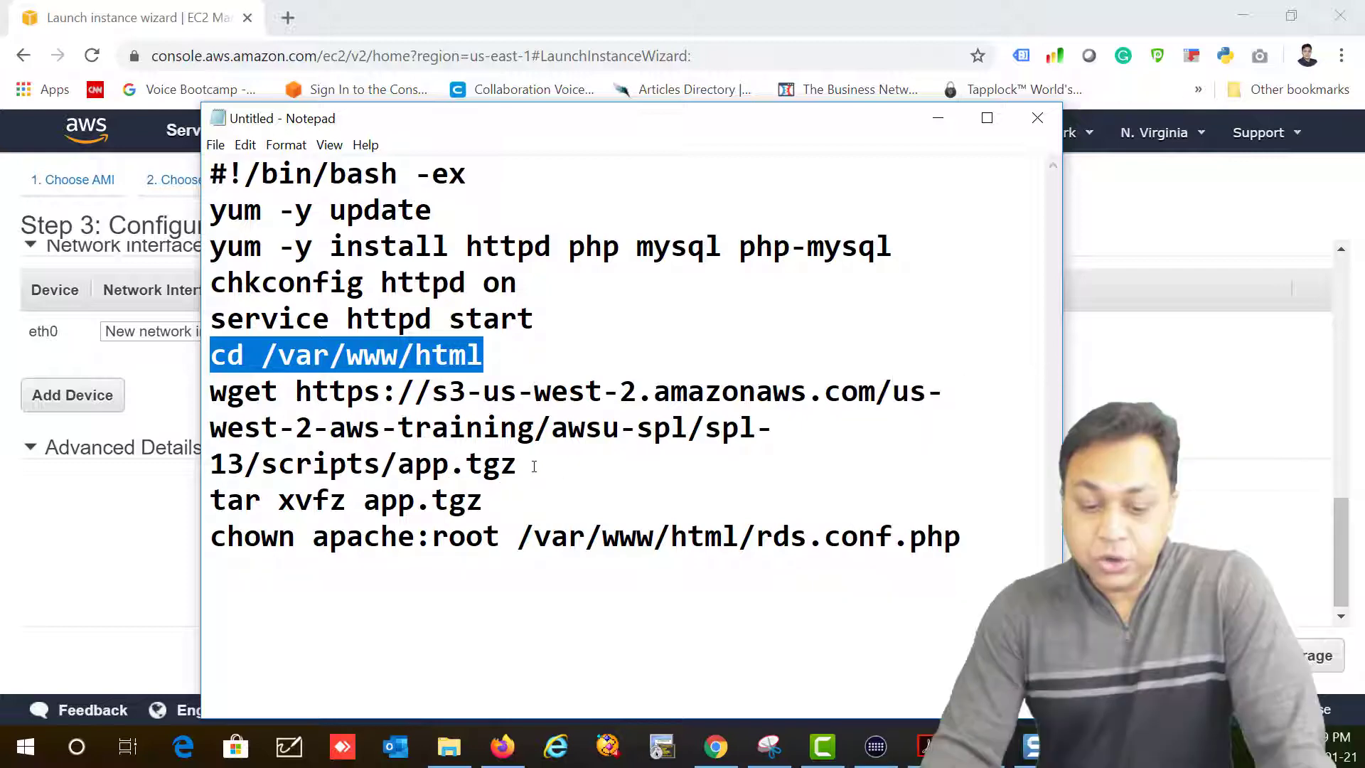
{"action": "left_click_drag", "start_coordinate": [519, 463], "coordinate": [959, 548]}
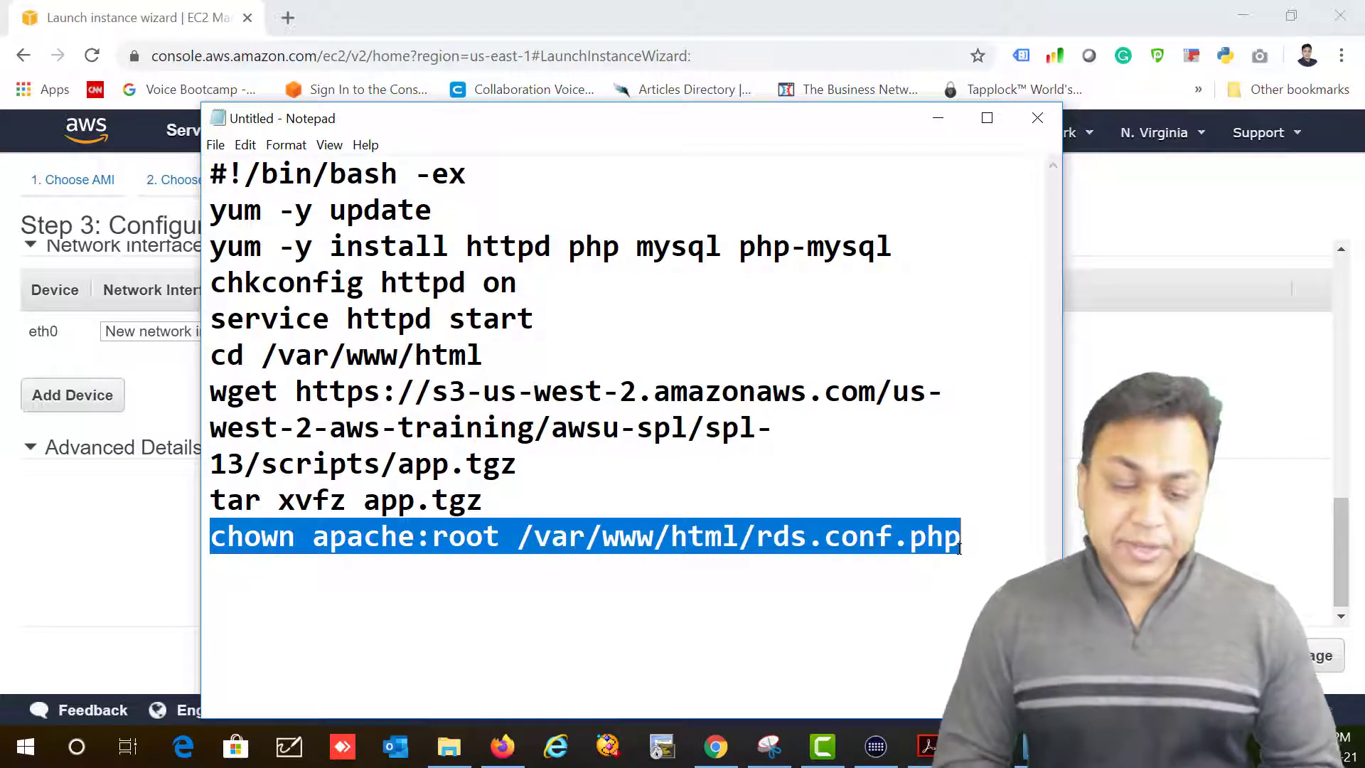
{"action": "key", "text": "ctrl+a"}
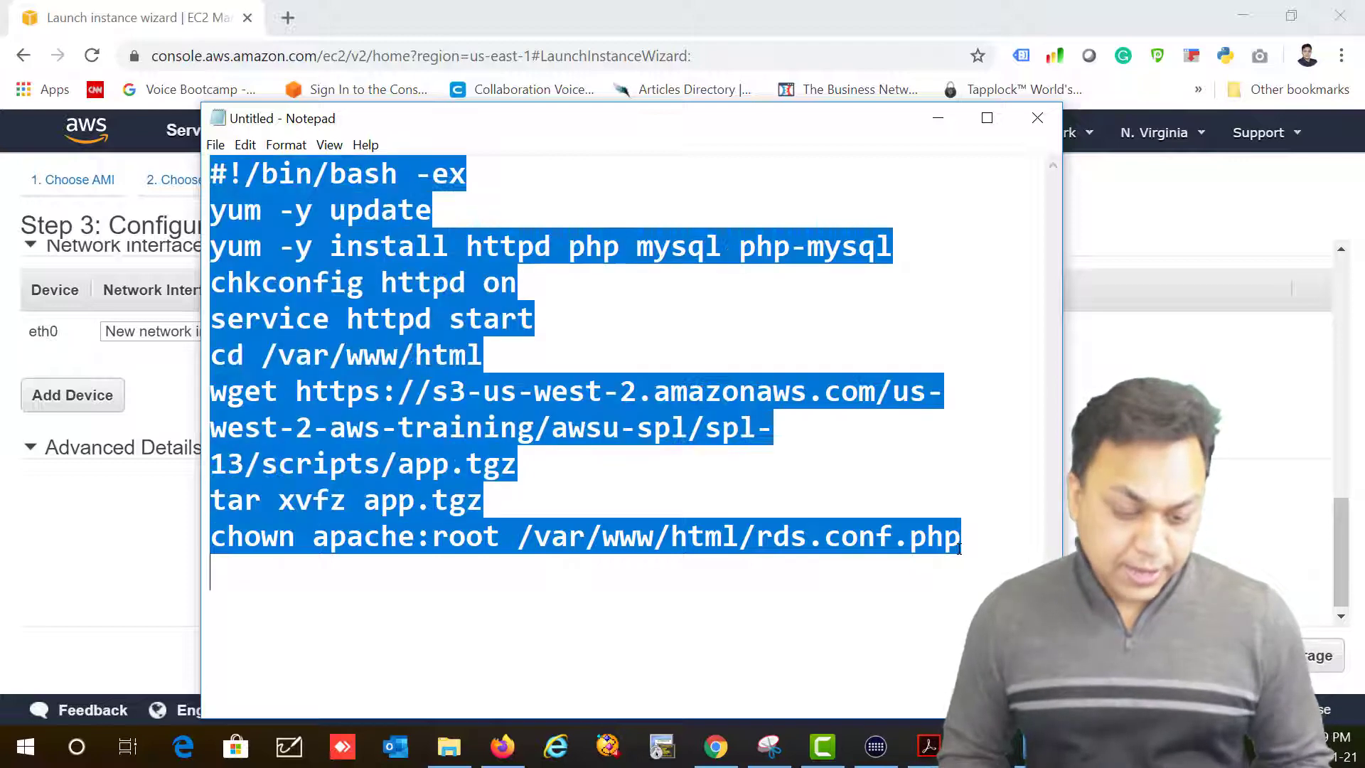
Step: Copy the script and paste it into the instance's User data field
{"action": "key", "text": "ctrl+c"}
{"action": "left_click", "coordinate": [49, 506]}
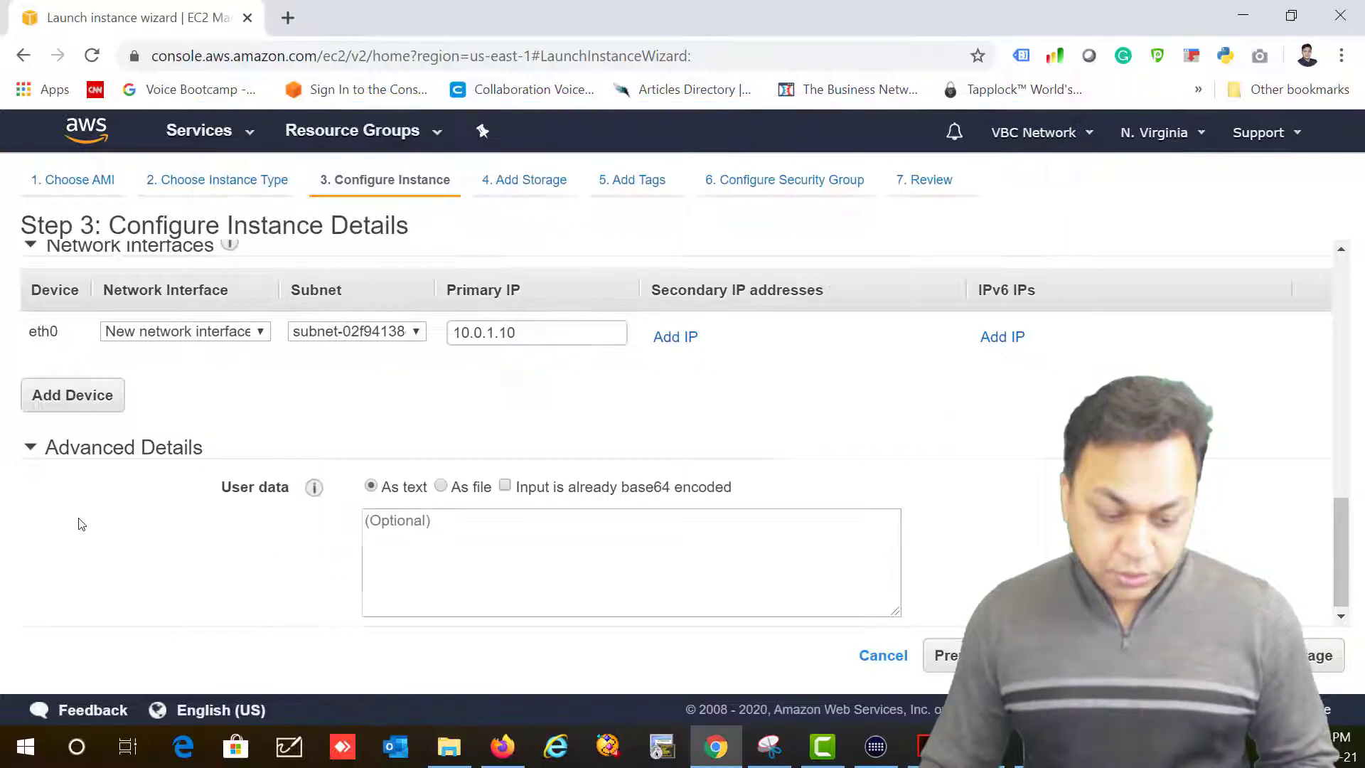
{"action": "left_click", "coordinate": [396, 552]}
{"action": "key", "text": "ctrl+v"}
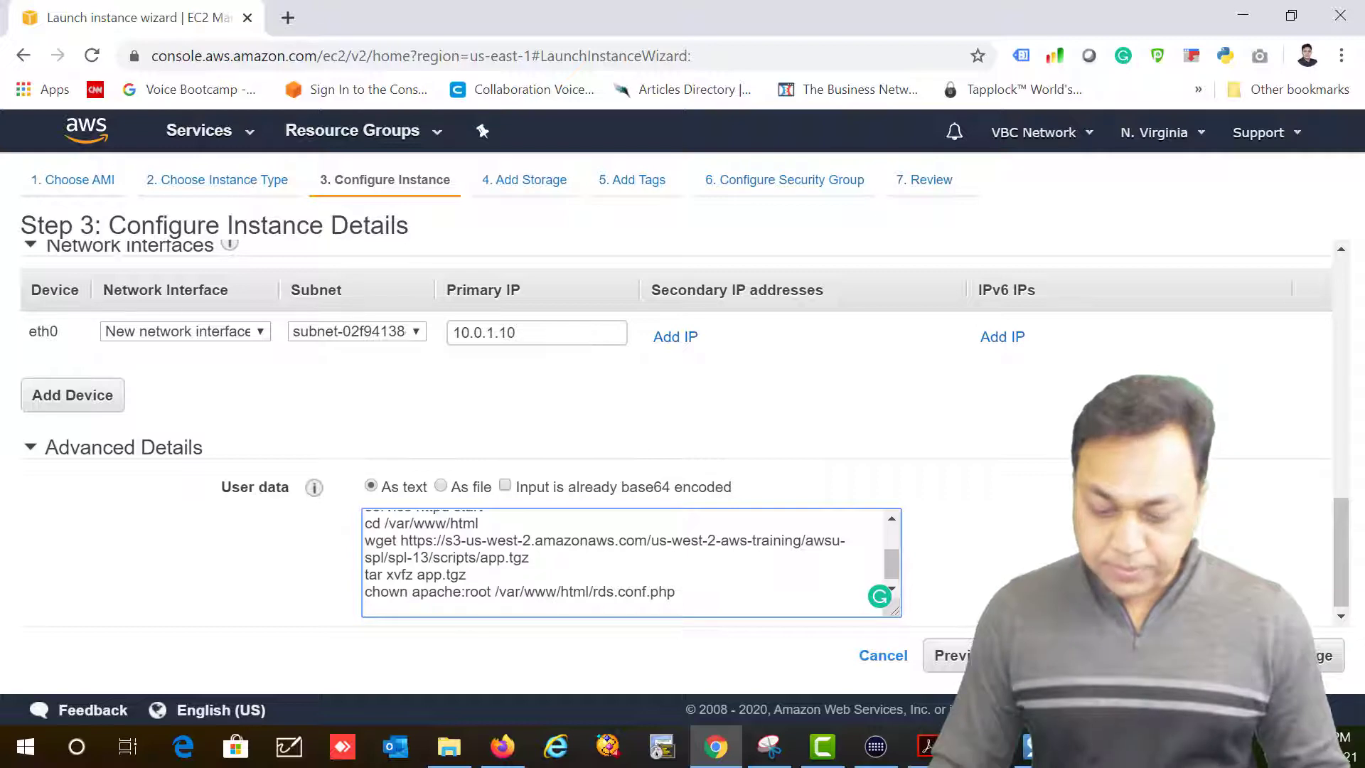
Step: Keep the 8 GiB root volume on the storage step and move on to tags
{"action": "left_click", "coordinate": [1269, 656]}
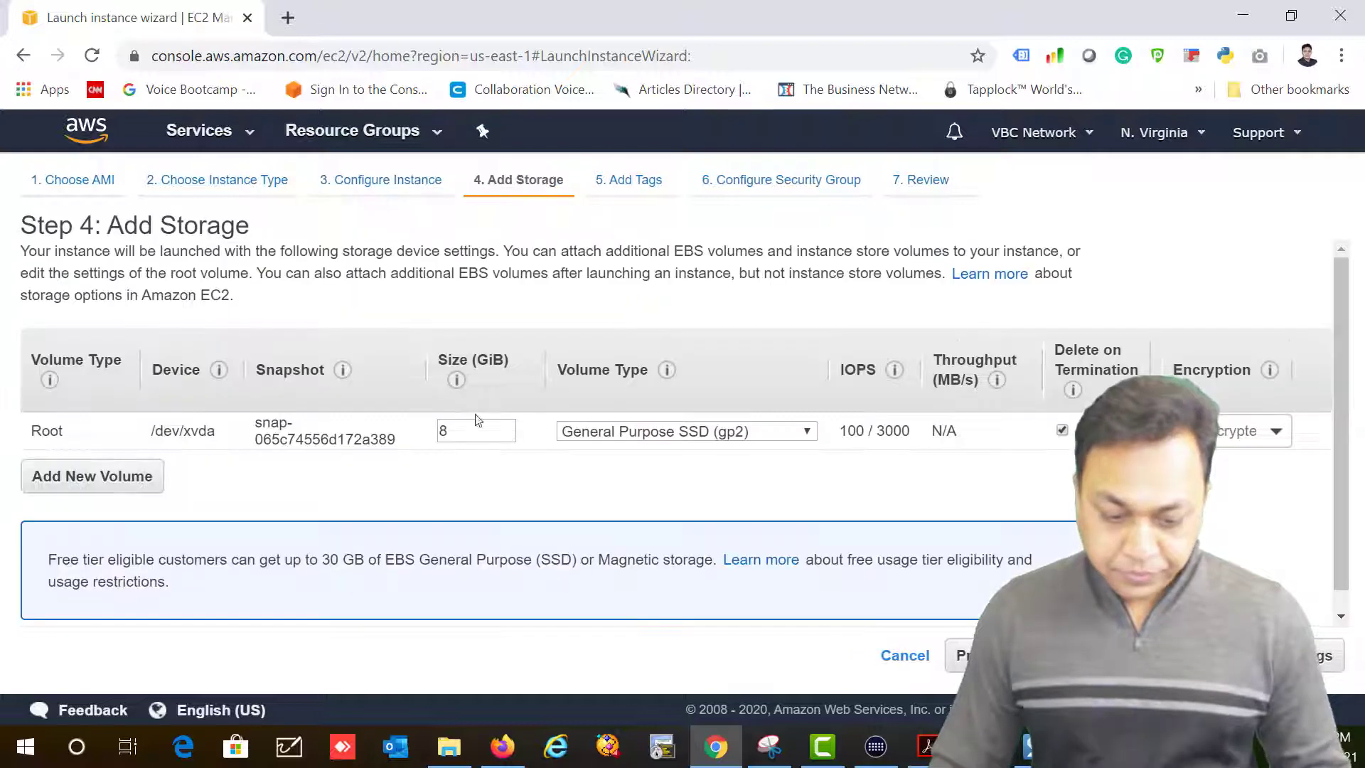
{"action": "double_click", "coordinate": [467, 427]}
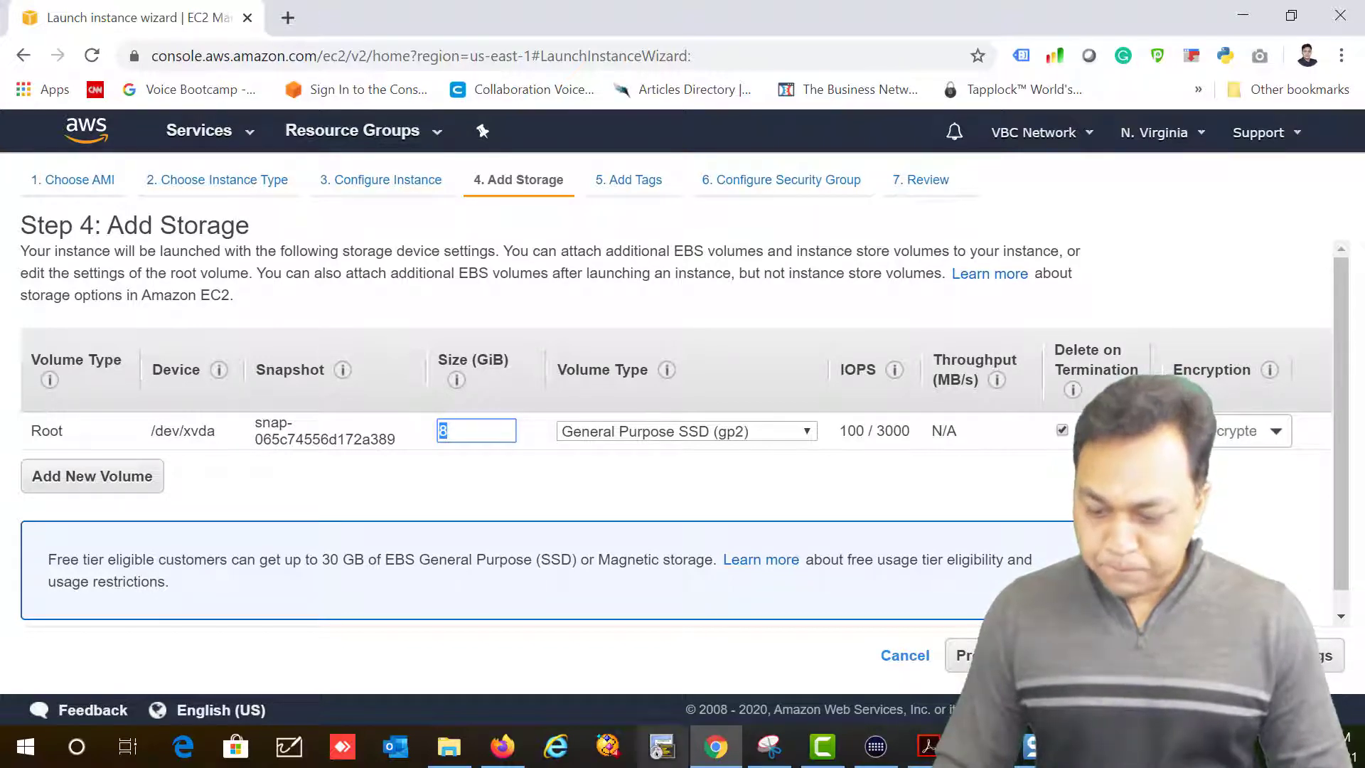
{"action": "left_click", "coordinate": [1285, 656]}
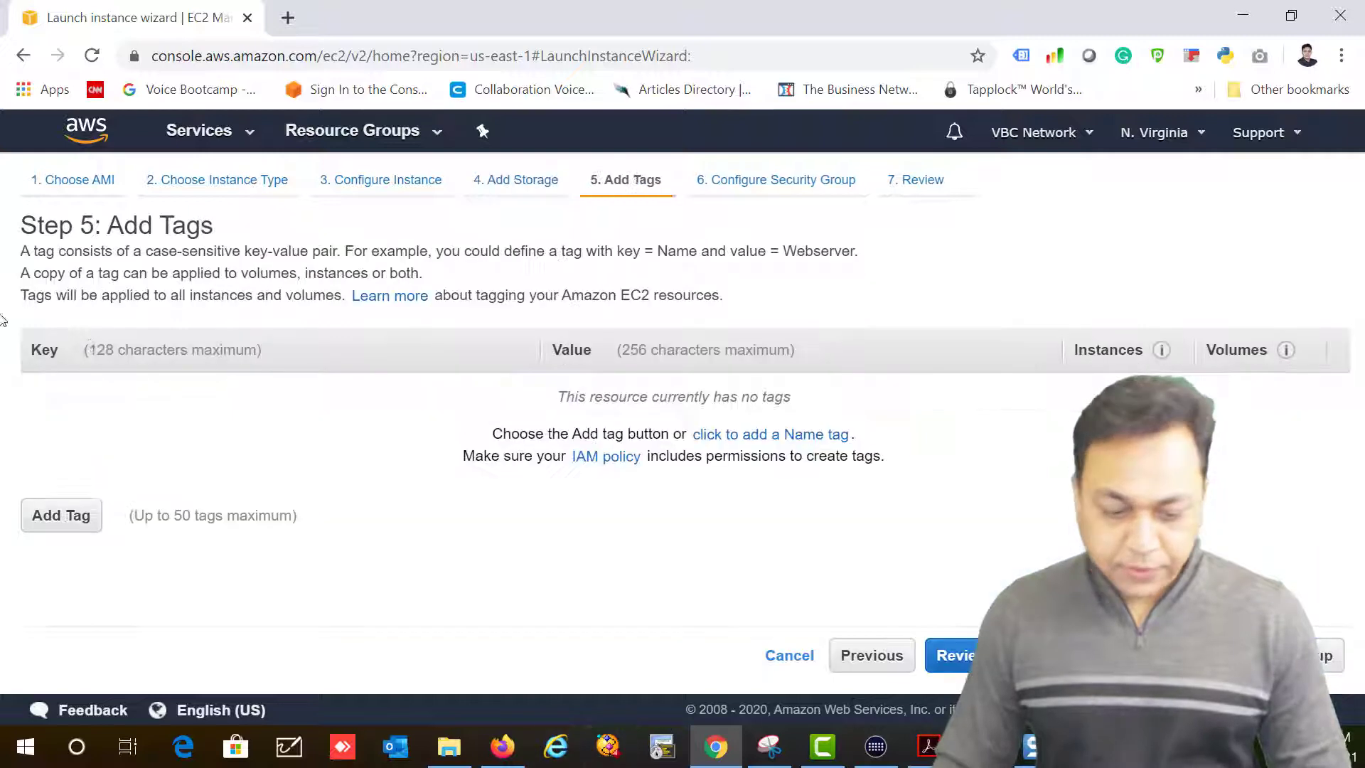
Step: Add a tag with Key 'Name' and Value 'Web Server', then continue to security groups
{"action": "left_click", "coordinate": [54, 516]}
{"action": "type", "text": "Name"}
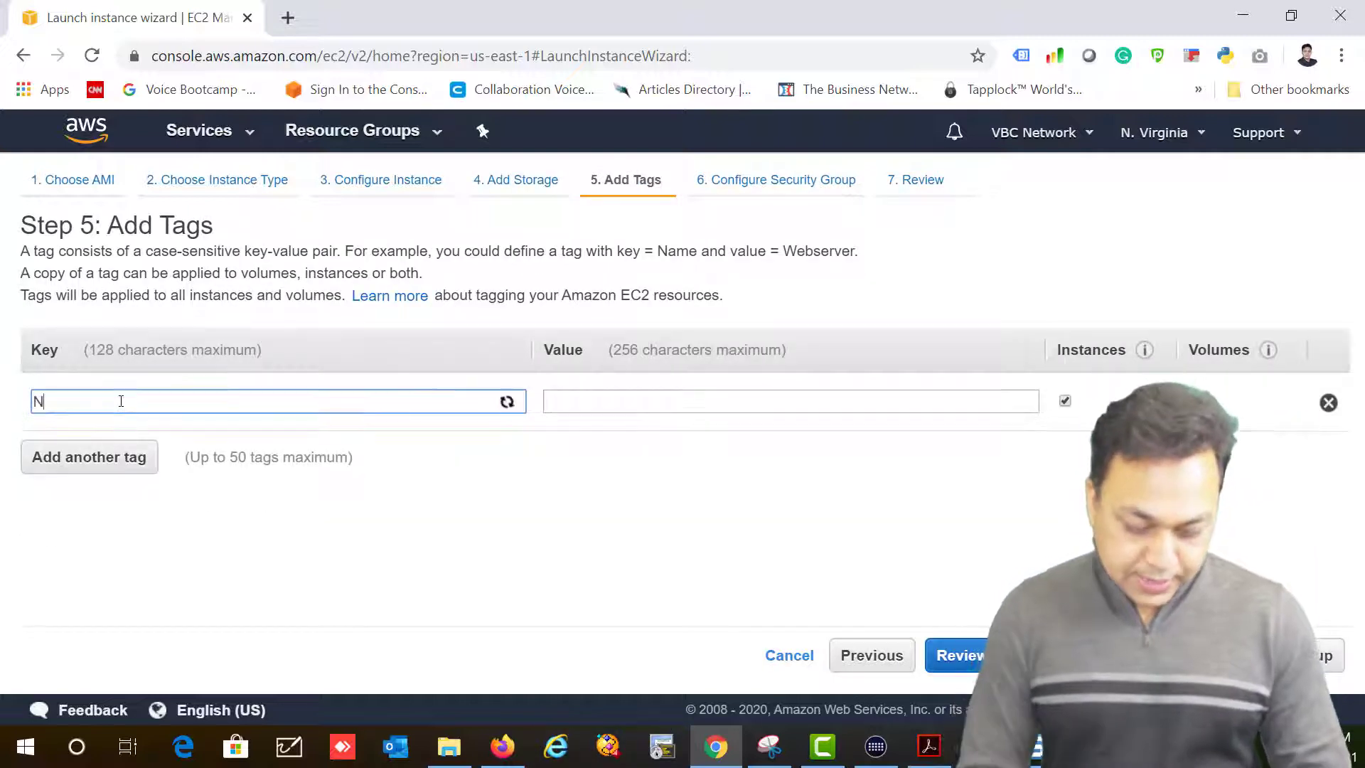
{"action": "key", "text": "Tab"}
{"action": "type", "text": "Web Ser"}
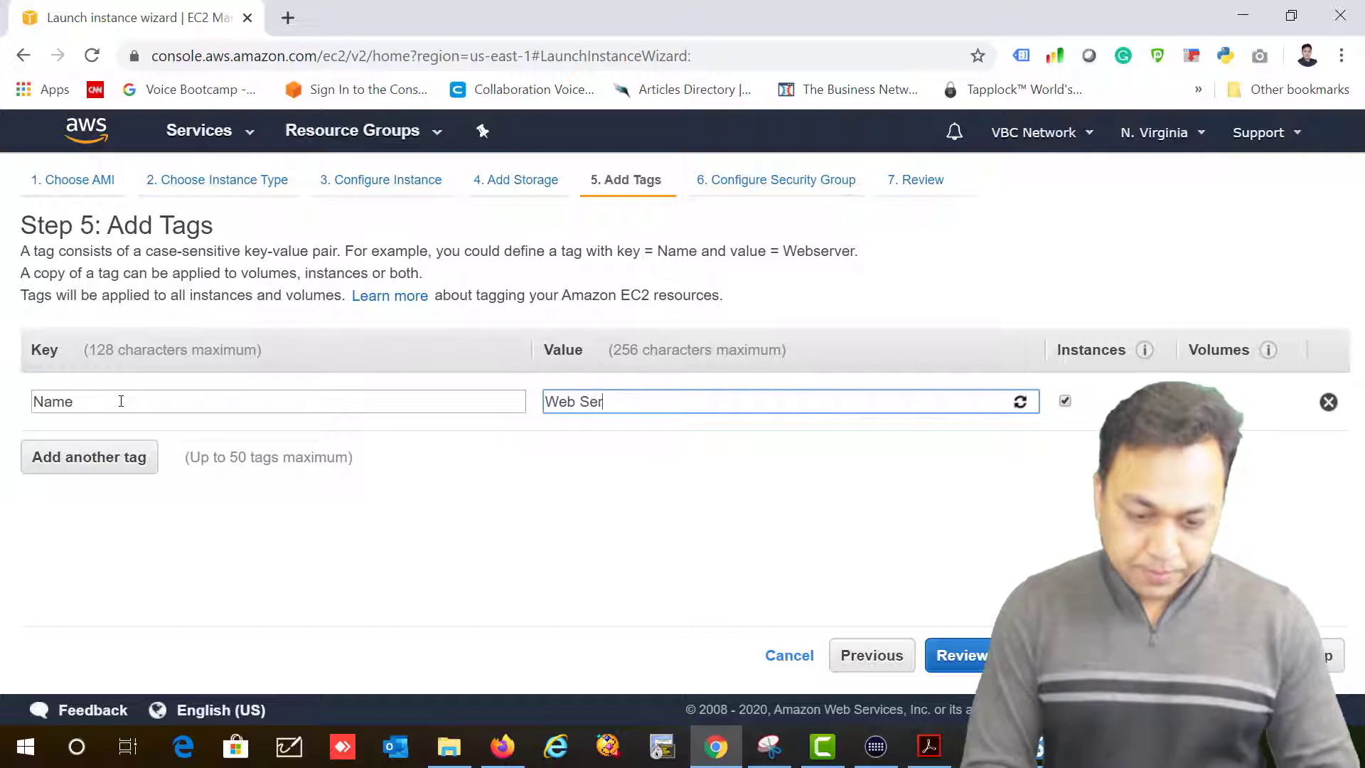
{"action": "type", "text": "ver in US VB"}
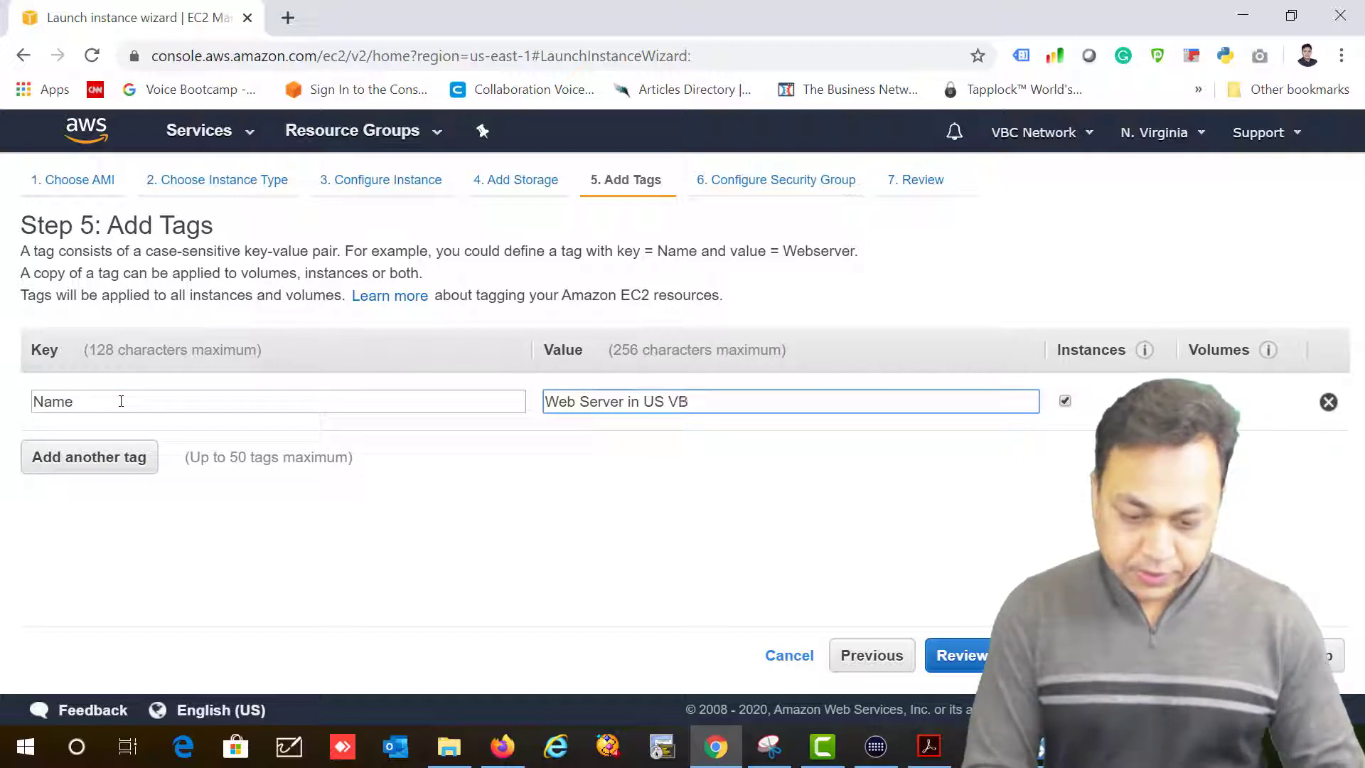
{"action": "key", "text": "BackSpace"}
{"action": "type", "text": "PC"}
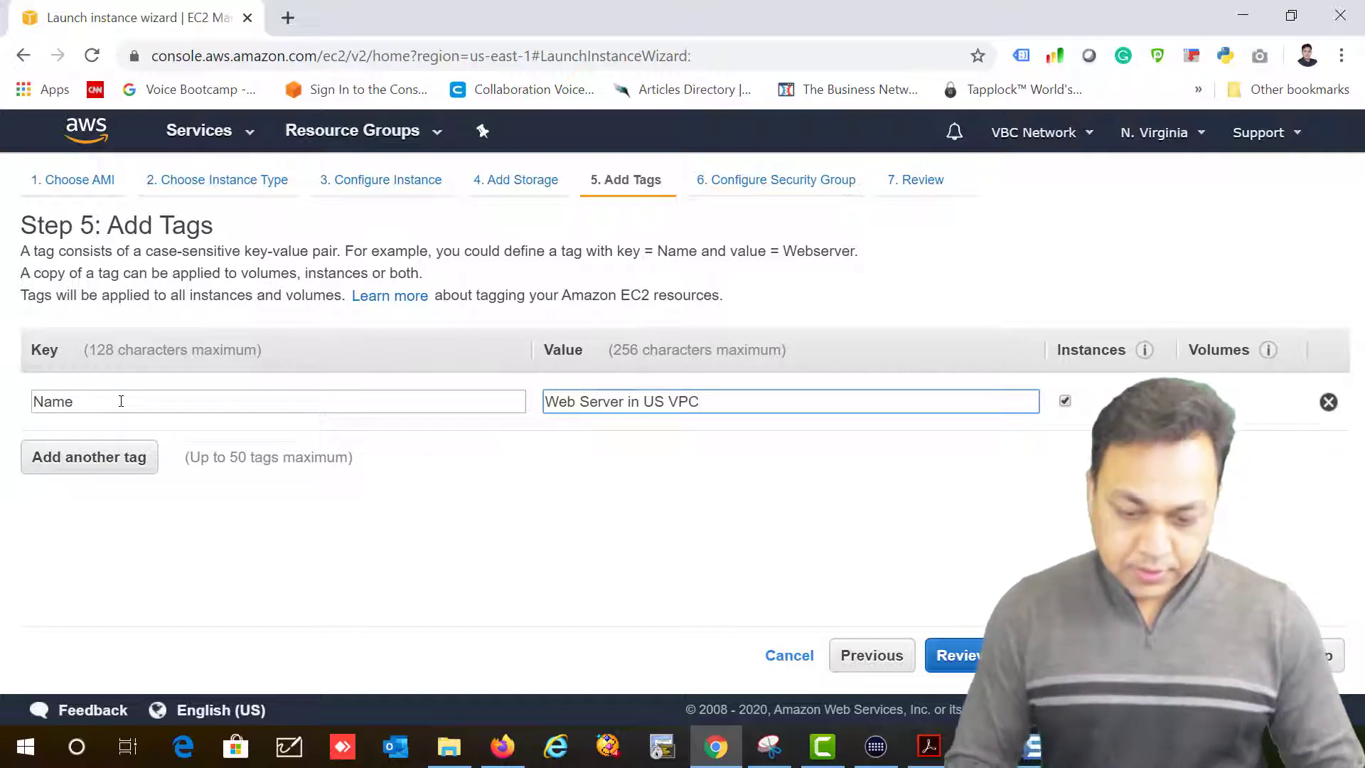
{"action": "key", "text": "BackSpace"}
{"action": "key", "text": "BackSpace"}
{"action": "key", "text": "BackSpace"}
{"action": "key", "text": "BackSpace"}
{"action": "key", "text": "BackSpace"}
{"action": "key", "text": "BackSpace"}
{"action": "key", "text": "BackSpace"}
{"action": "key", "text": "BackSpace"}
{"action": "key", "text": "BackSpace"}
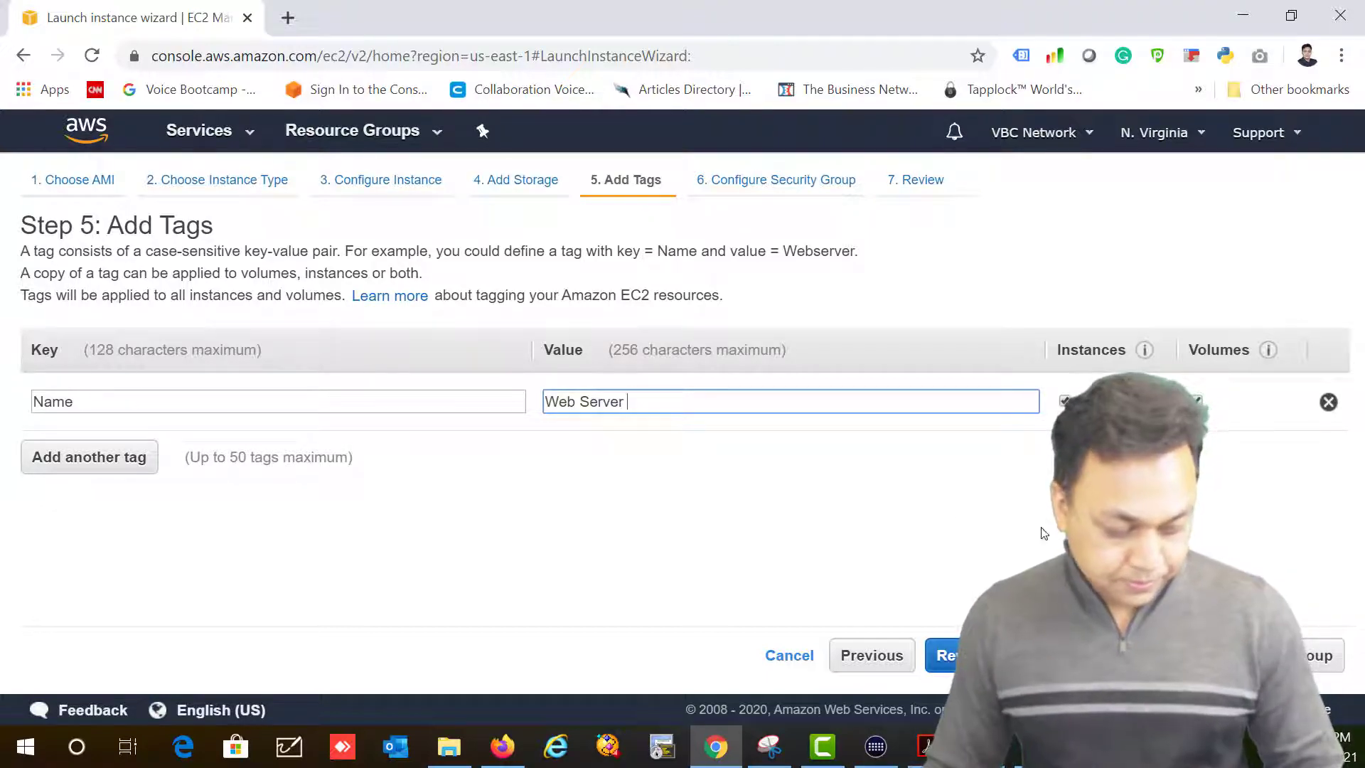
{"action": "left_click", "coordinate": [1265, 654]}
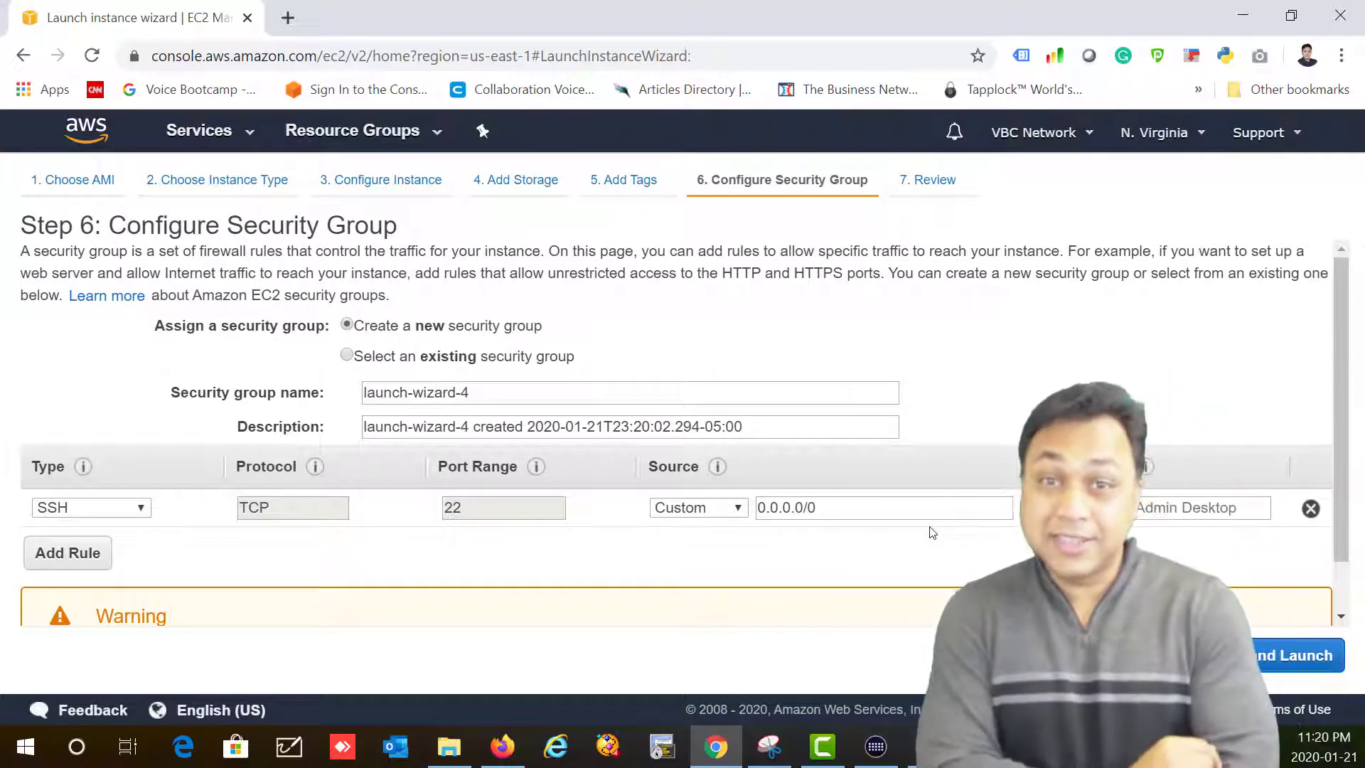
Step: Create a new security group named 'My US Security Group' in place of launch-wizard-4
{"action": "left_click", "coordinate": [348, 356]}
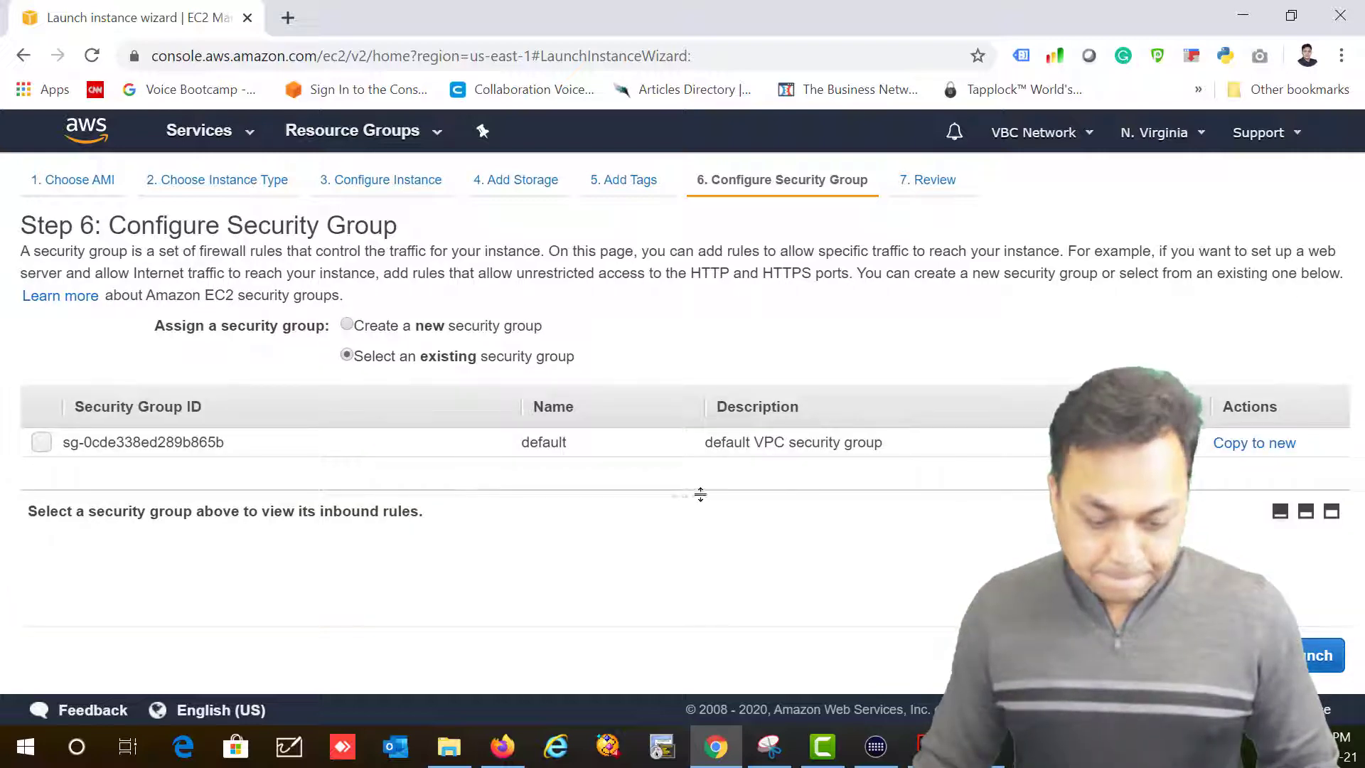
{"action": "left_click_drag", "start_coordinate": [700, 494], "coordinate": [733, 520]}
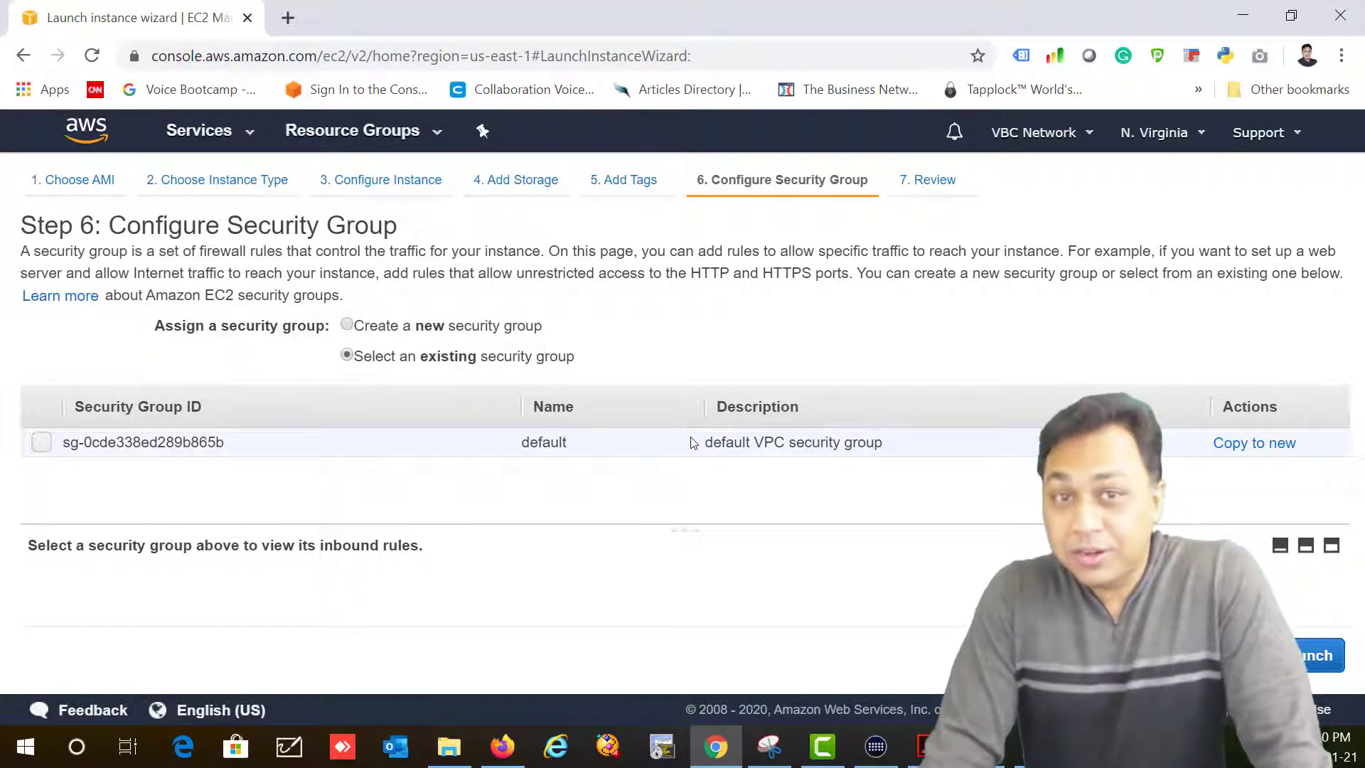
{"action": "left_click", "coordinate": [348, 325]}
{"action": "left_click_drag", "start_coordinate": [365, 328], "coordinate": [518, 328]}
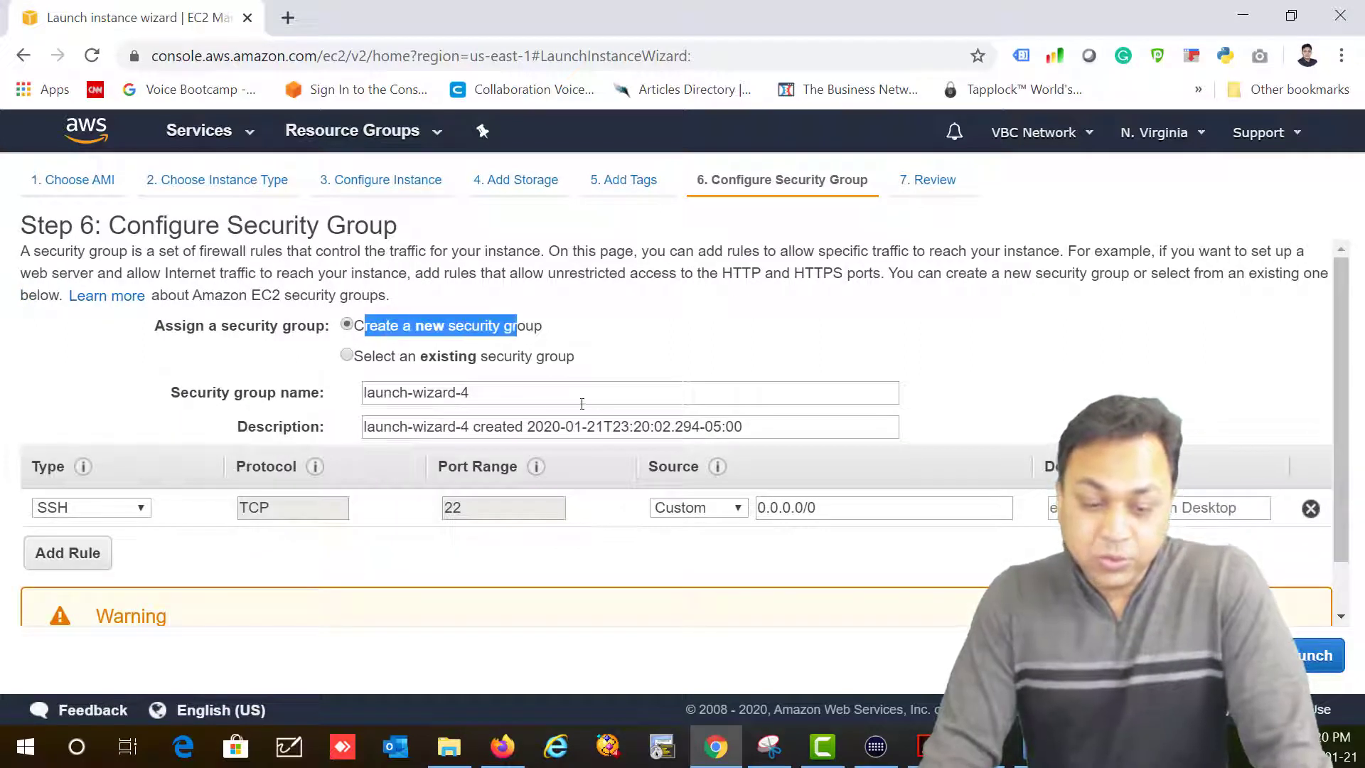
{"action": "left_click_drag", "start_coordinate": [586, 403], "coordinate": [297, 405]}
{"action": "key", "text": "BackSpace"}
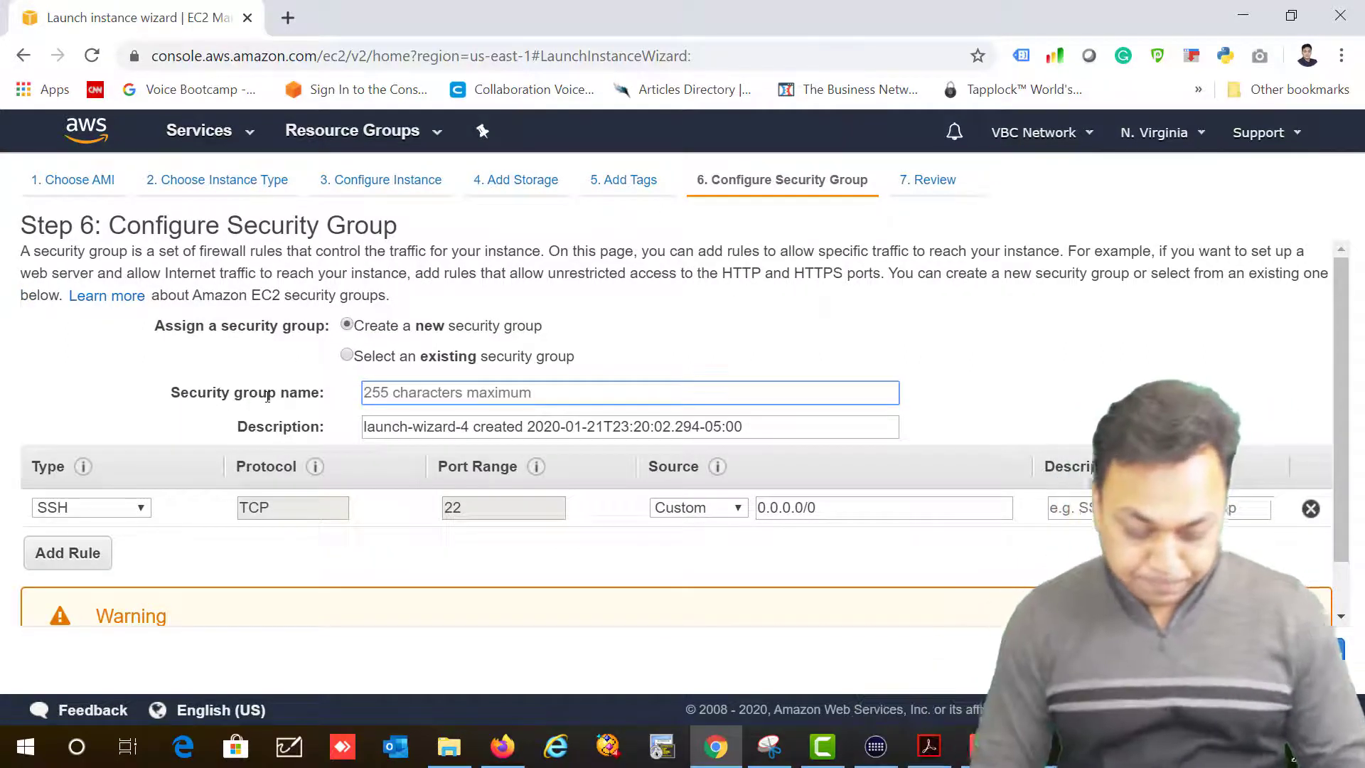
{"action": "type", "text": "US"}
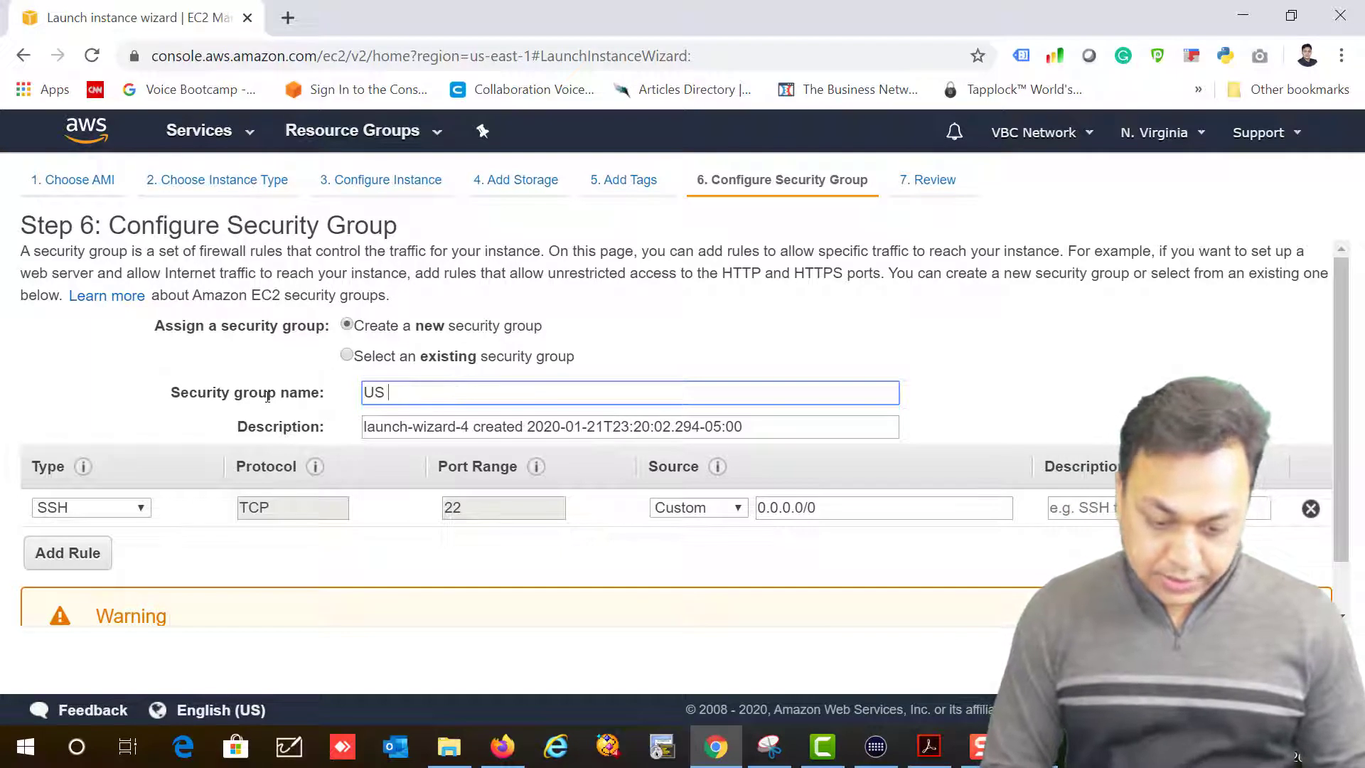
{"action": "key", "text": "BackSpace"}
{"action": "key", "text": "BackSpace"}
{"action": "type", "text": "My U"}
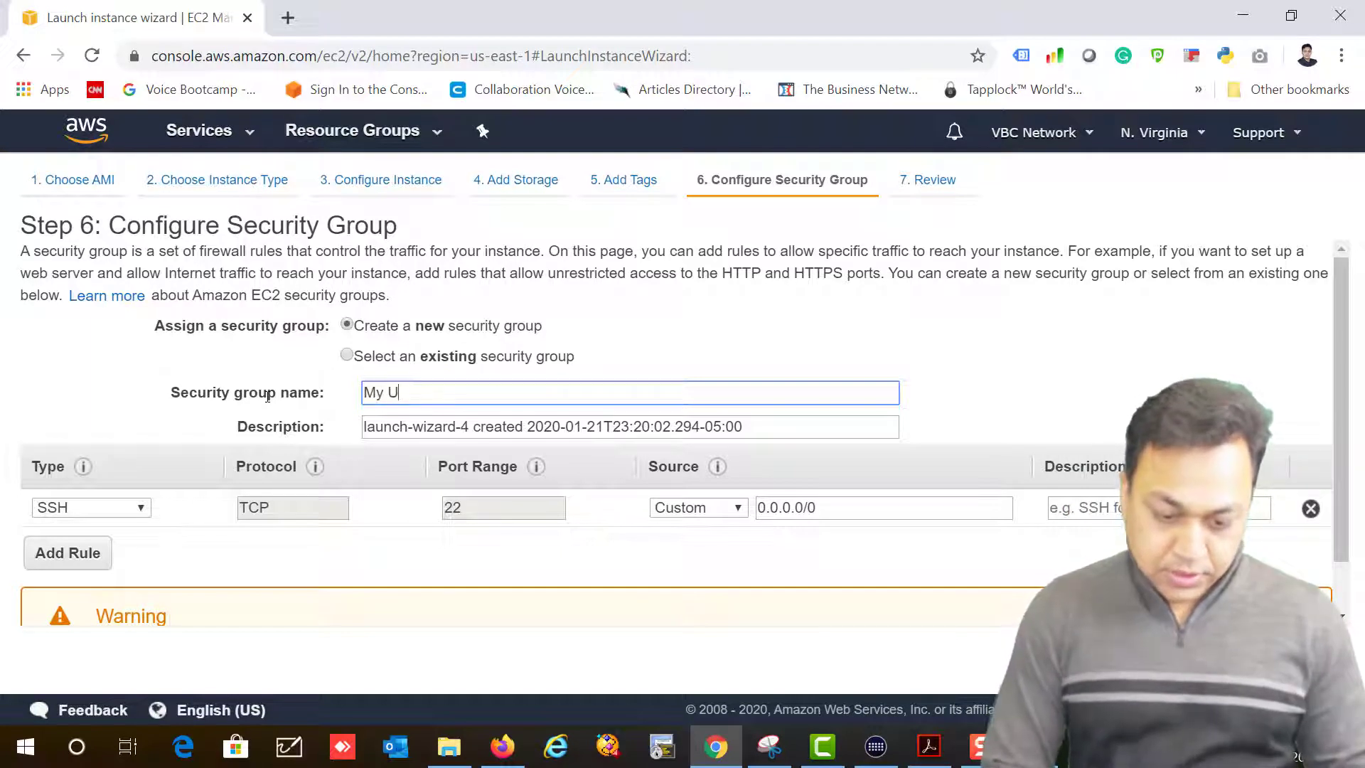
{"action": "type", "text": "S Security Group"}
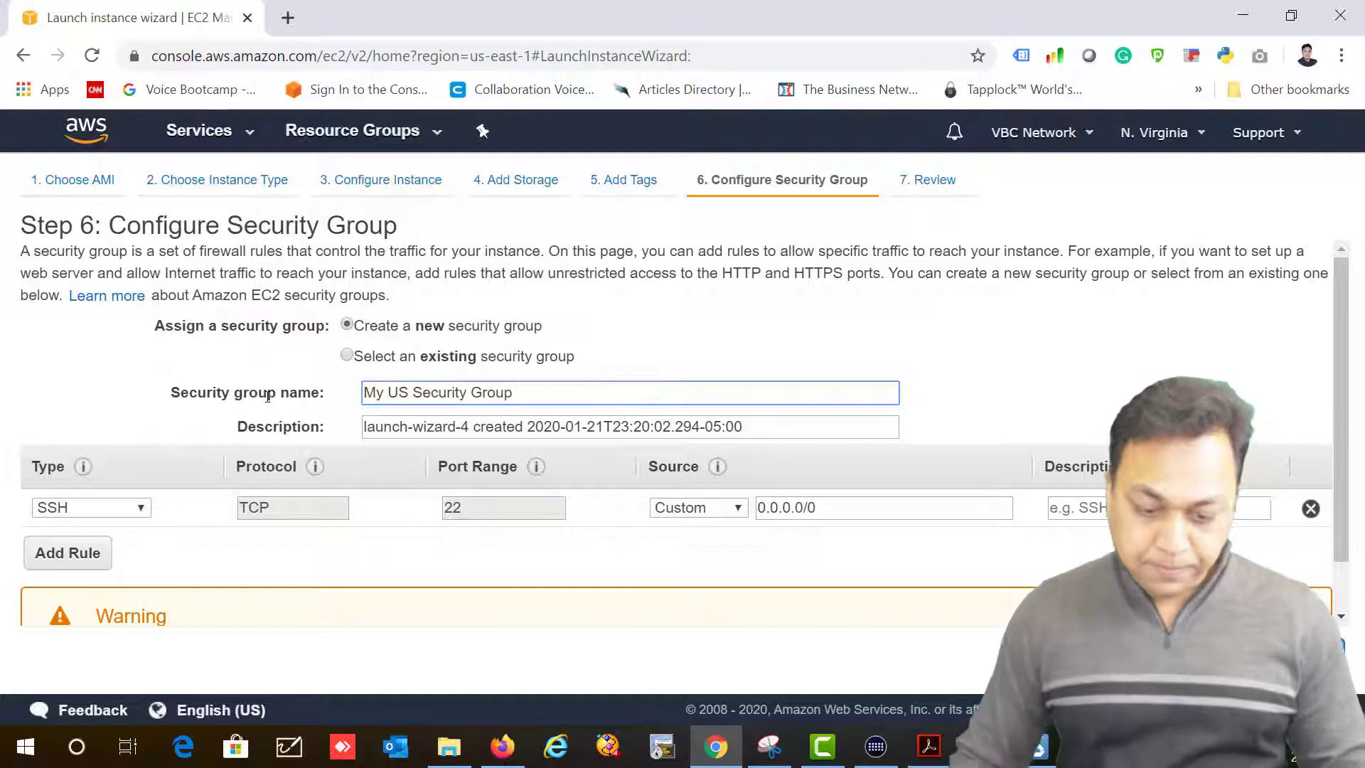
{"action": "key", "text": "Tab"}
{"action": "key", "text": "BackSpace"}
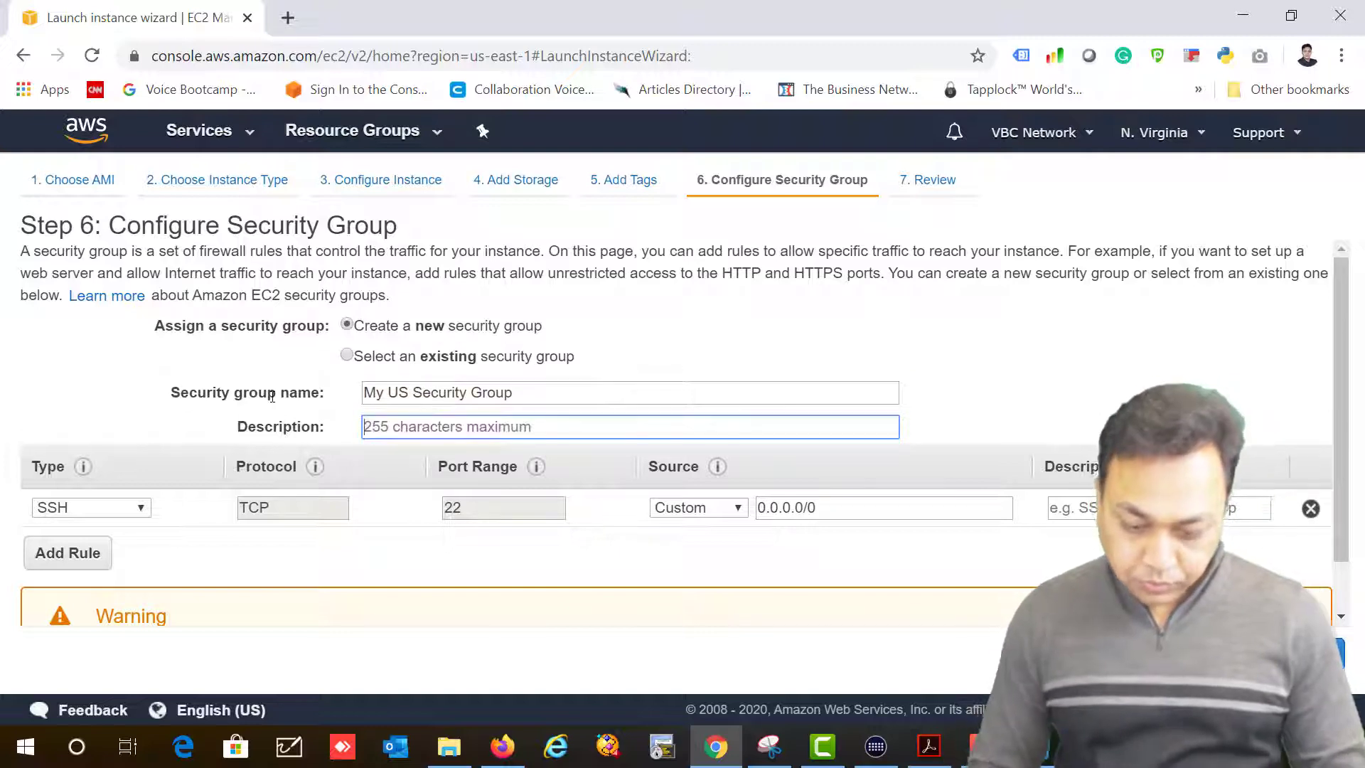
Step: Add an HTTP inbound rule without the IPv6 source and delete the SSH rule
{"action": "left_click", "coordinate": [69, 558]}
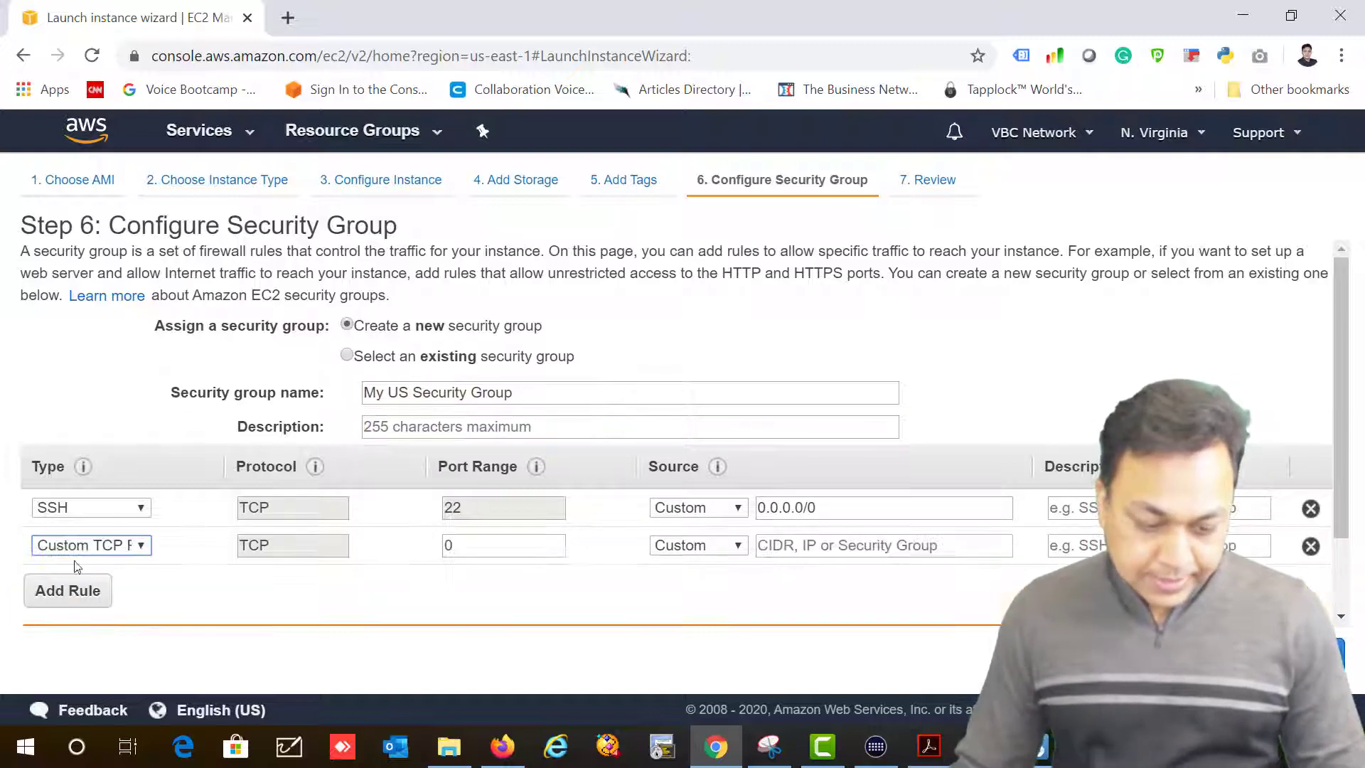
{"action": "left_click", "coordinate": [139, 552]}
{"action": "scroll", "coordinate": [141, 371], "scroll_direction": "down", "scroll_amount": 5}
{"action": "scroll", "coordinate": [123, 426], "scroll_direction": "down", "scroll_amount": 2}
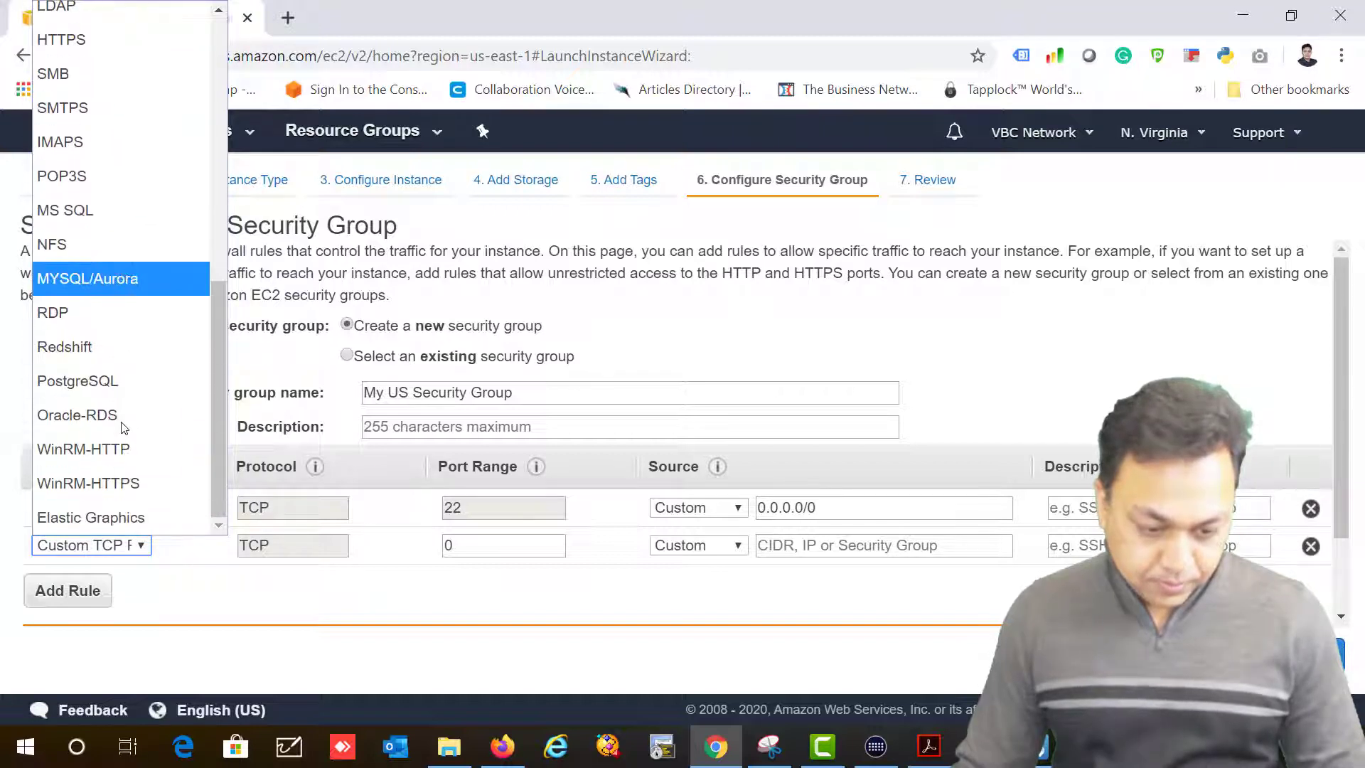
{"action": "scroll", "coordinate": [124, 427], "scroll_direction": "up", "scroll_amount": 5}
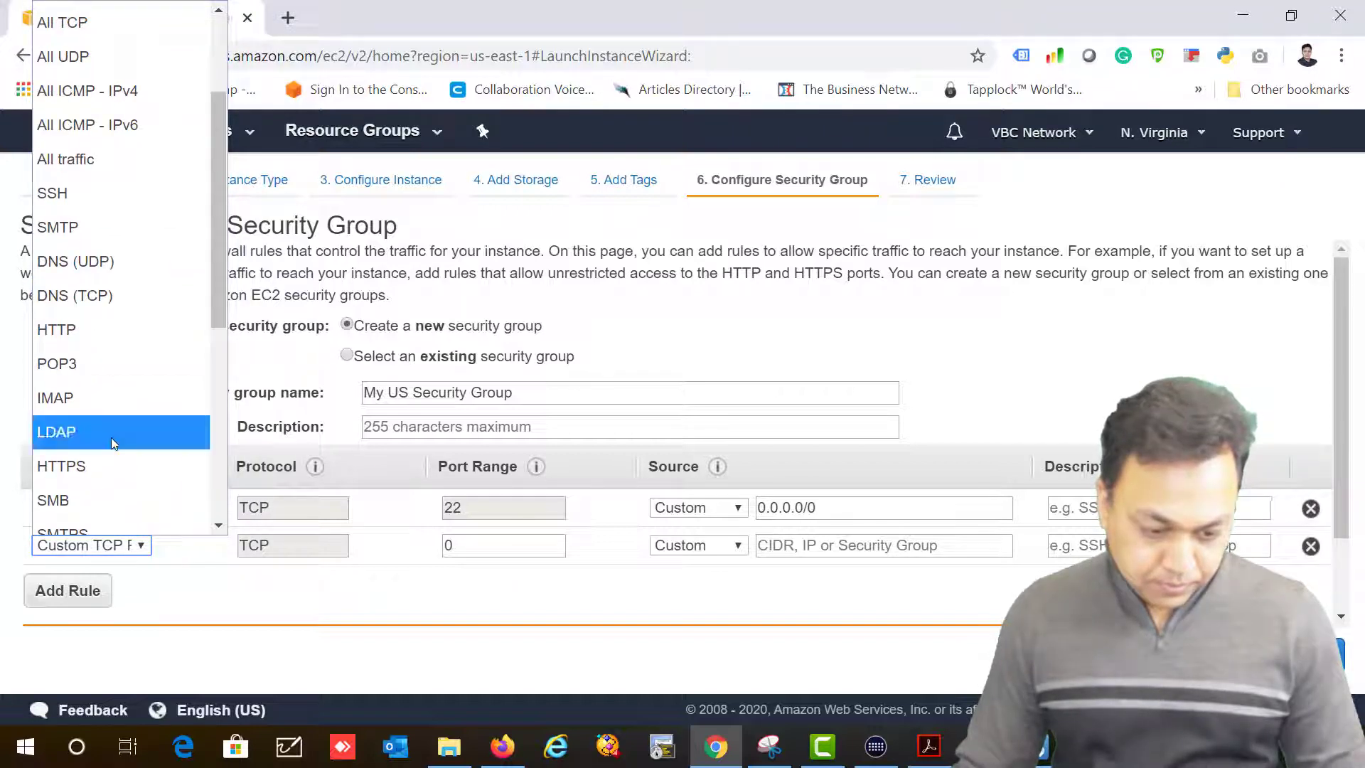
{"action": "scroll", "coordinate": [111, 435], "scroll_direction": "up", "scroll_amount": 3}
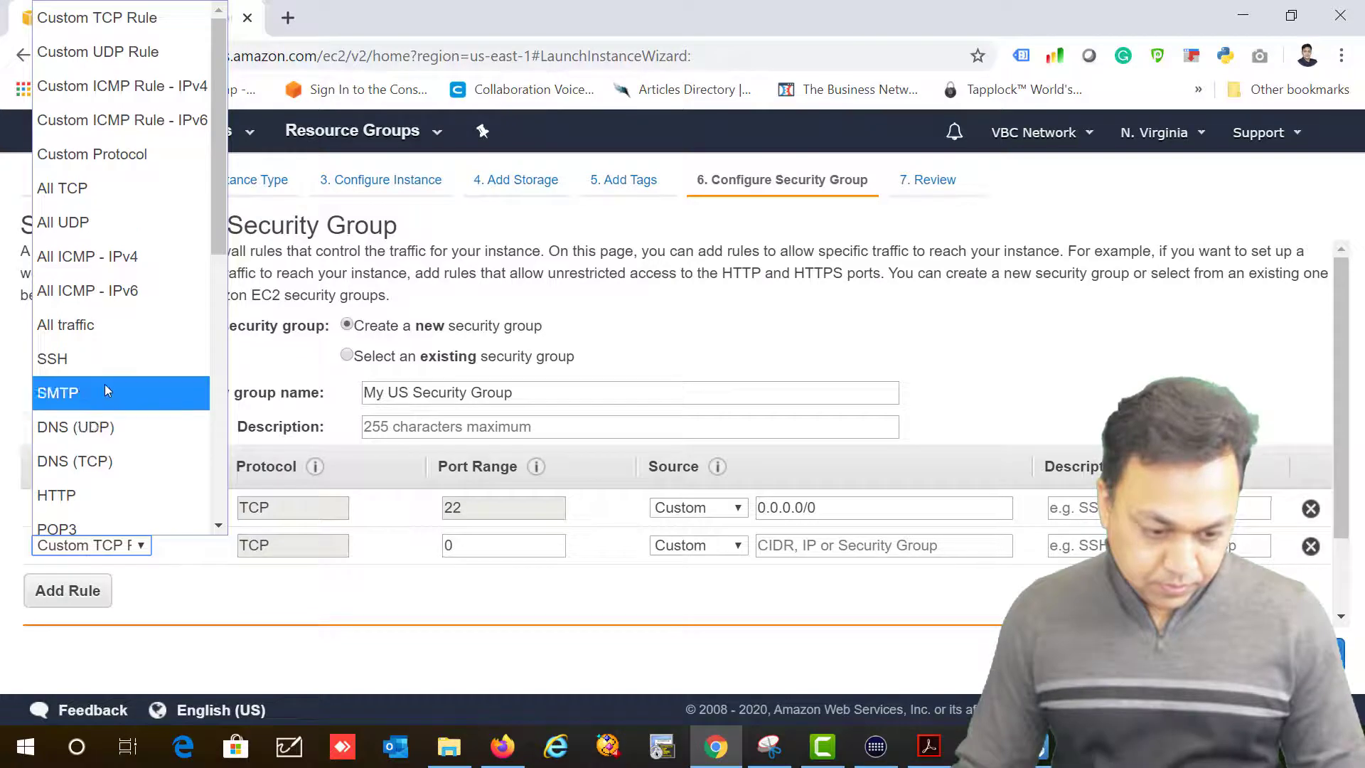
{"action": "scroll", "coordinate": [104, 384], "scroll_direction": "down", "scroll_amount": 3}
{"action": "left_click", "coordinate": [99, 280]}
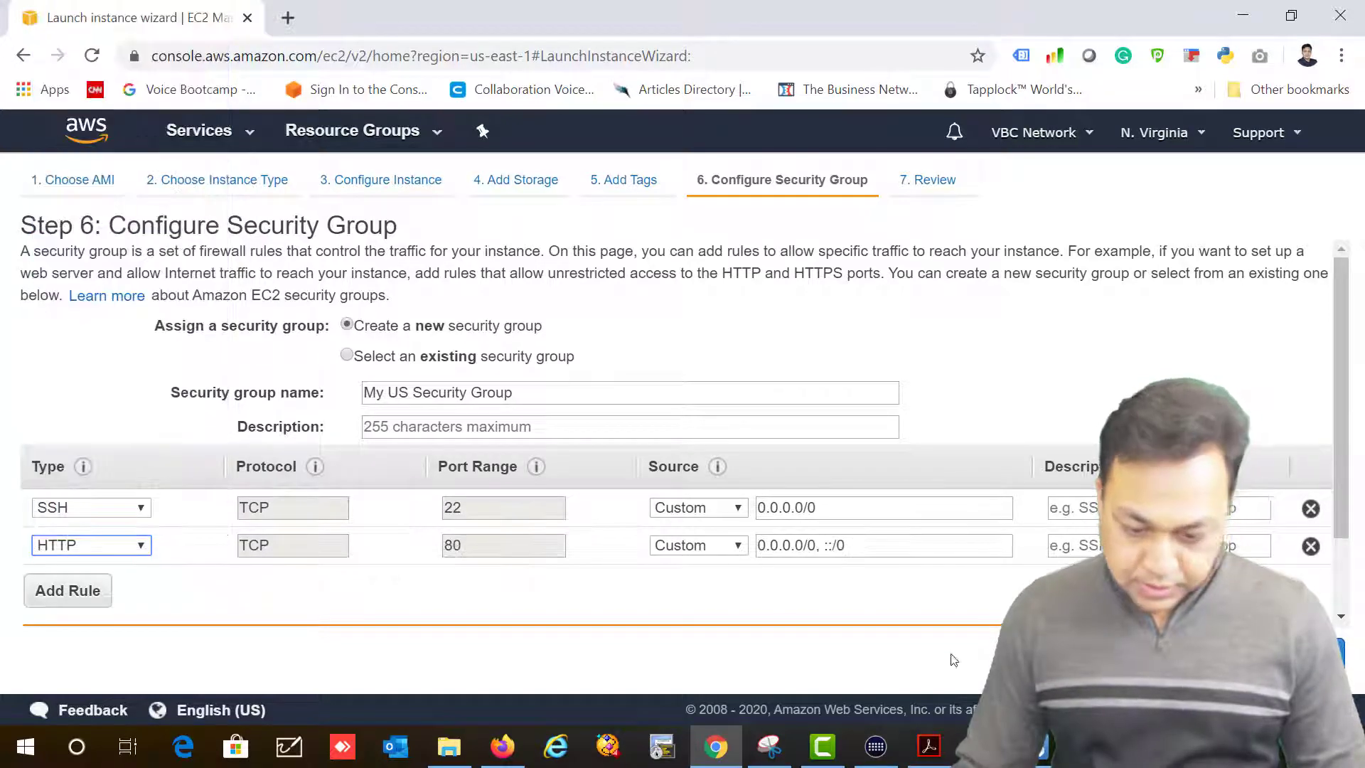
{"action": "left_click", "coordinate": [950, 548]}
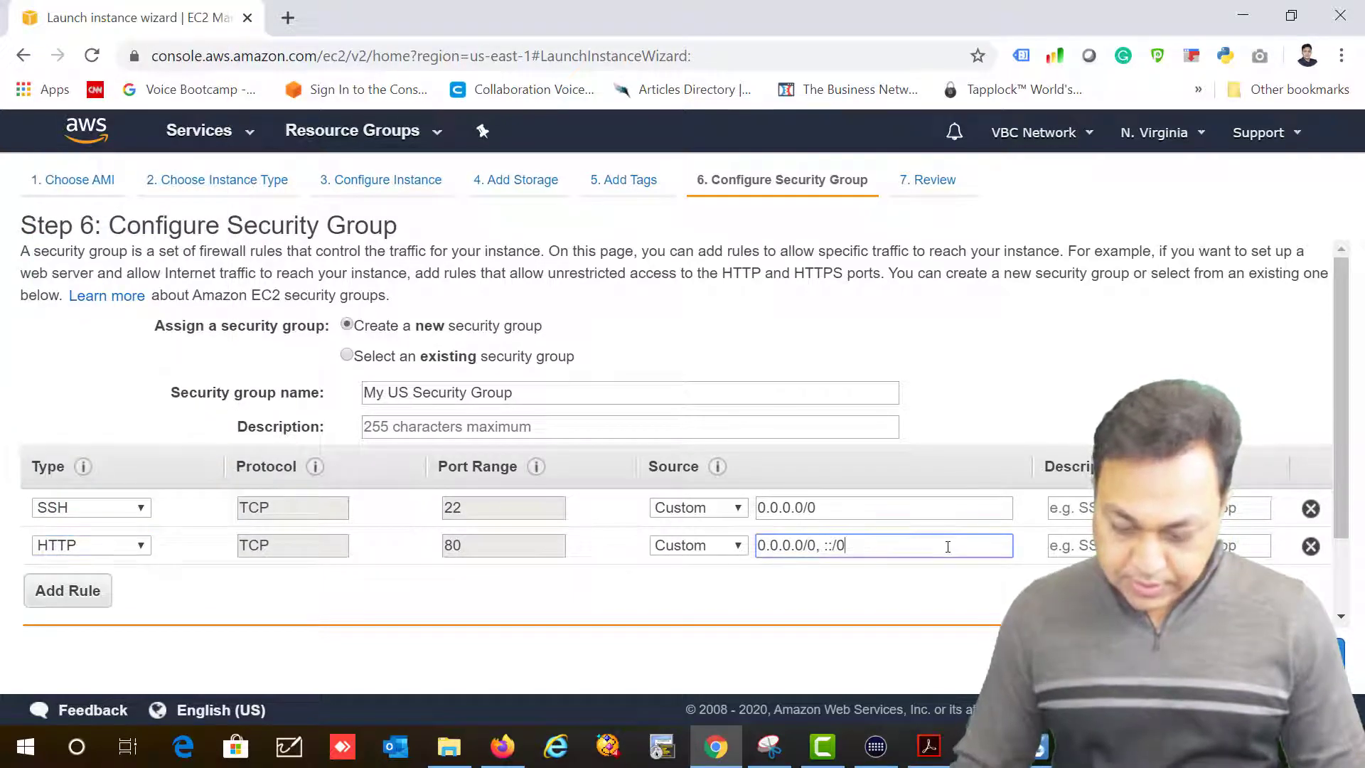
{"action": "key", "text": "BackSpace"}
{"action": "key", "text": "BackSpace"}
{"action": "key", "text": "BackSpace"}
{"action": "key", "text": "BackSpace"}
{"action": "key", "text": "BackSpace"}
{"action": "key", "text": "BackSpace"}
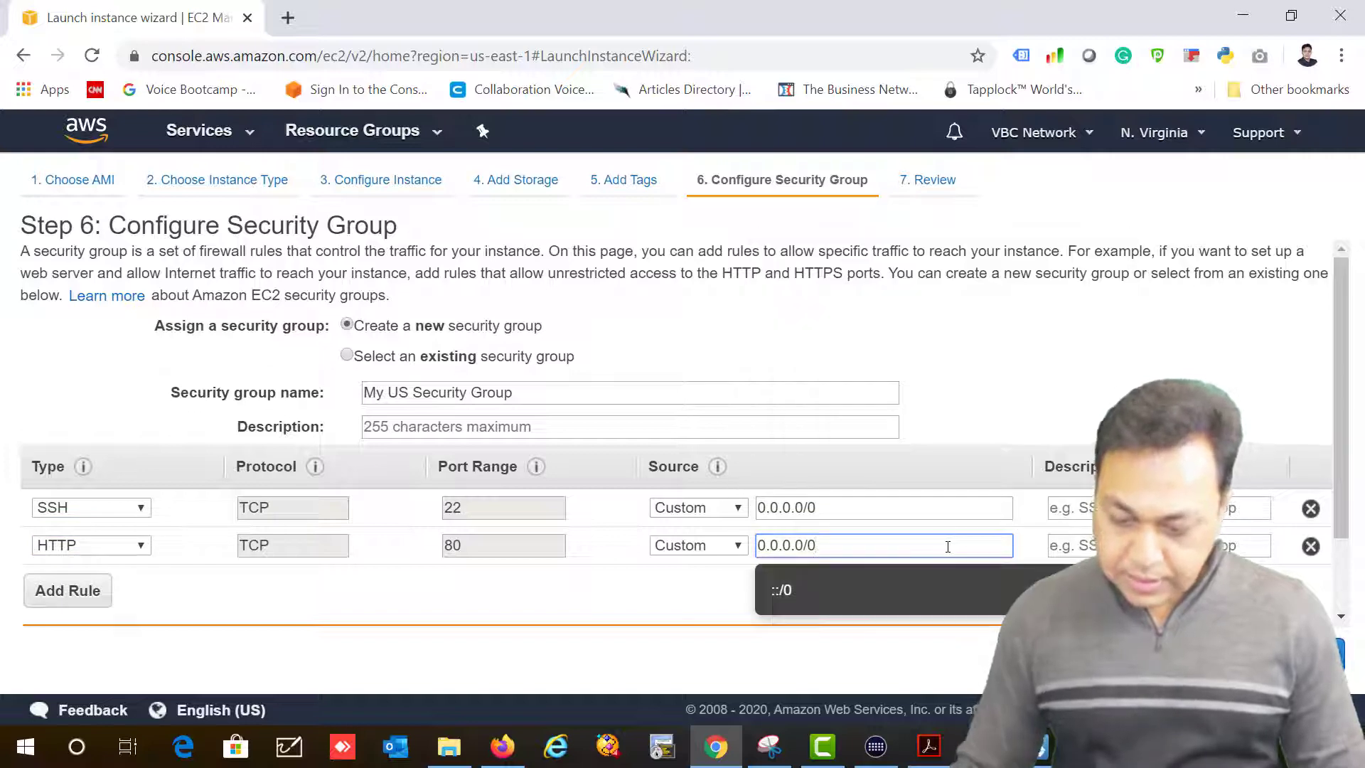
{"action": "left_click", "coordinate": [1311, 509]}
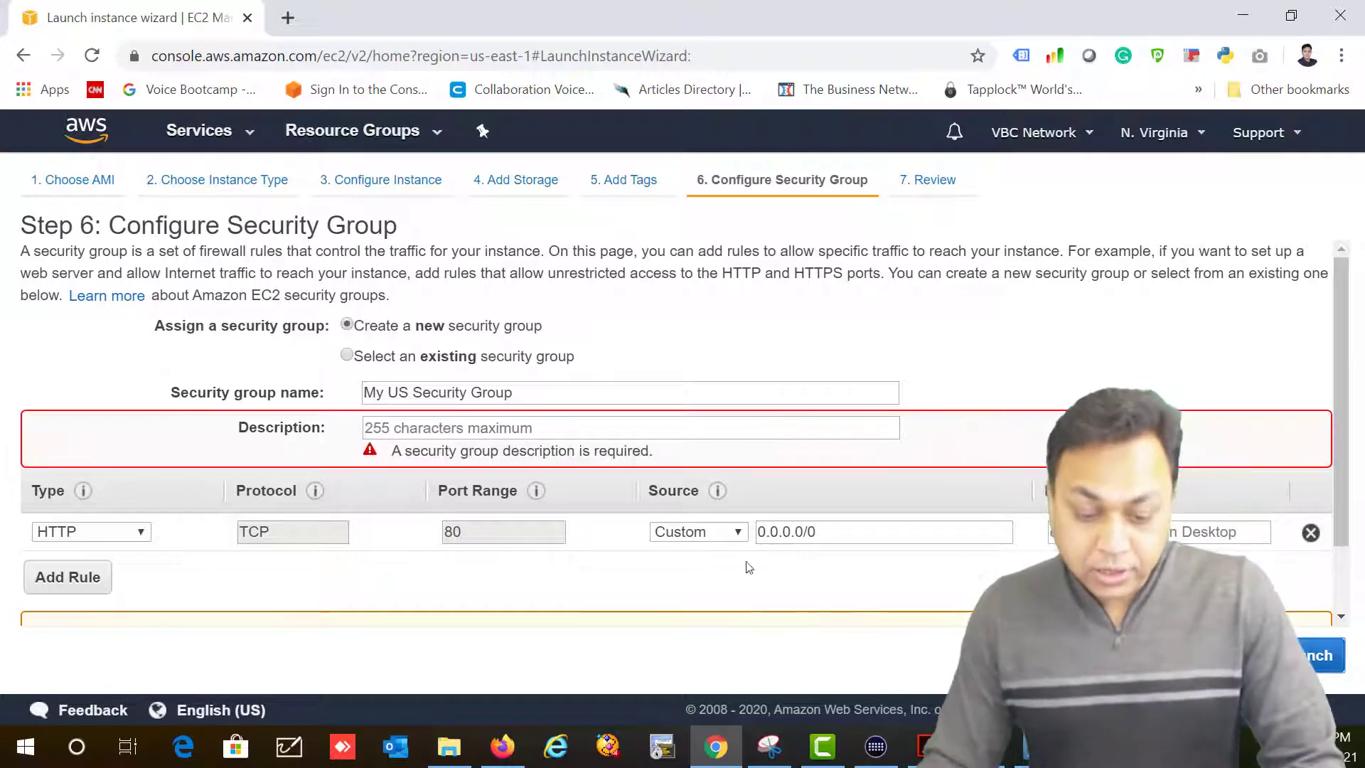
Step: Set the group description to 'Security Group' and proceed to the launch review
{"action": "left_click", "coordinate": [441, 425]}
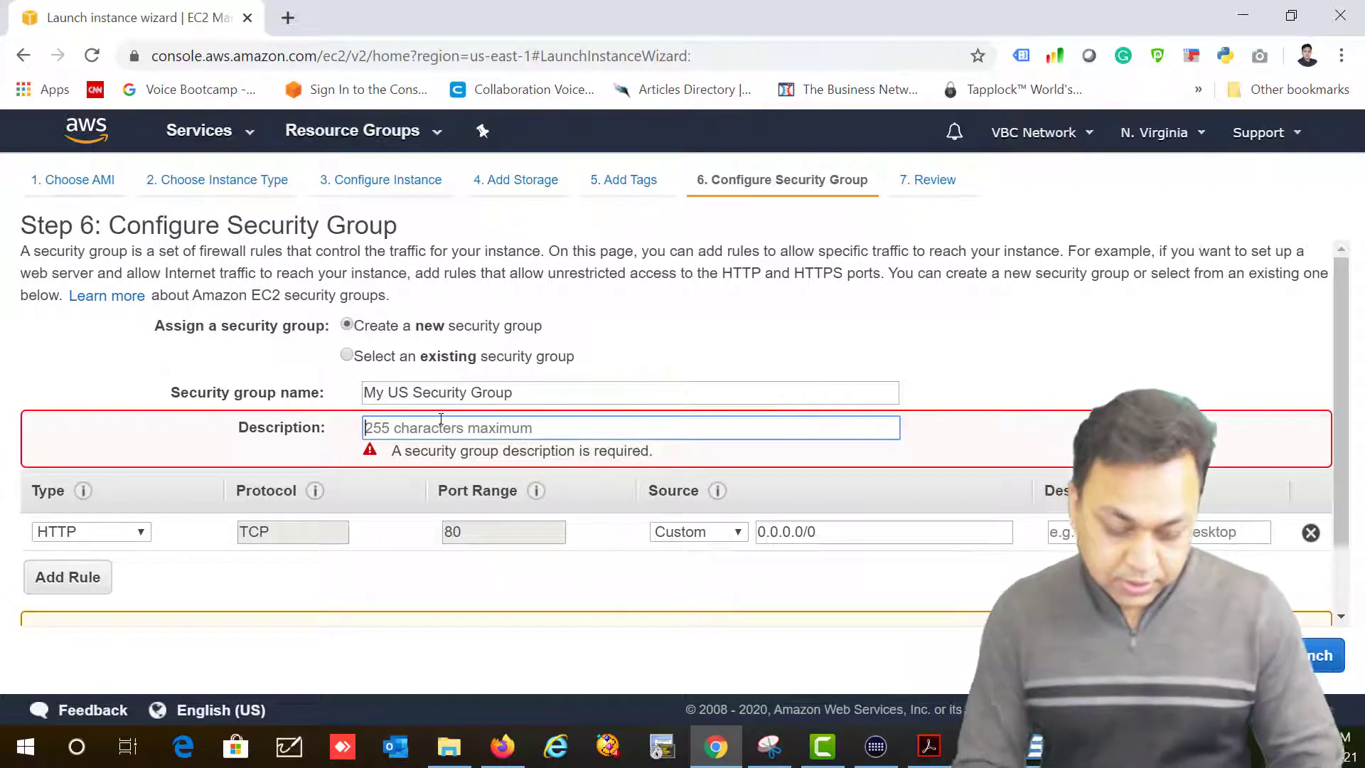
{"action": "type", "text": "Security Gropu"}
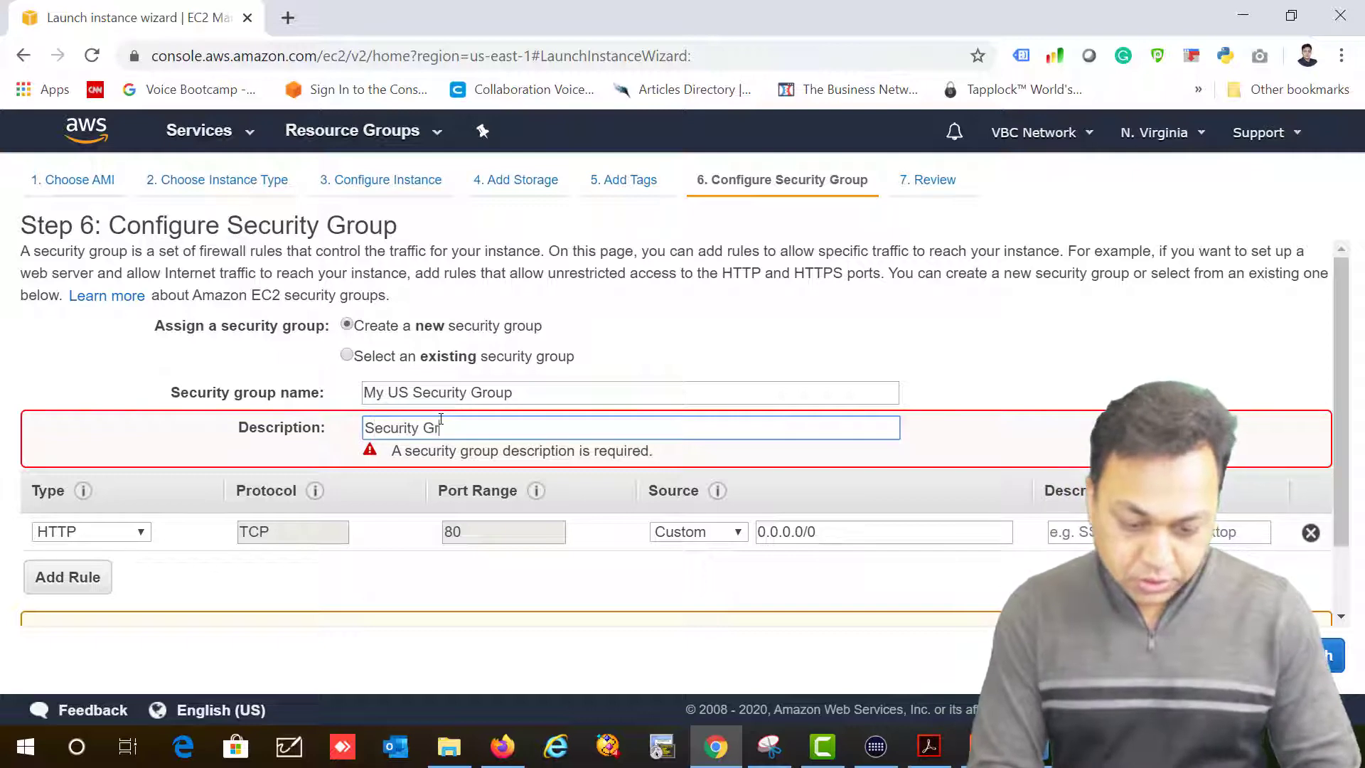
{"action": "key", "text": "BackSpace"}
{"action": "key", "text": "BackSpace"}
{"action": "type", "text": "up"}
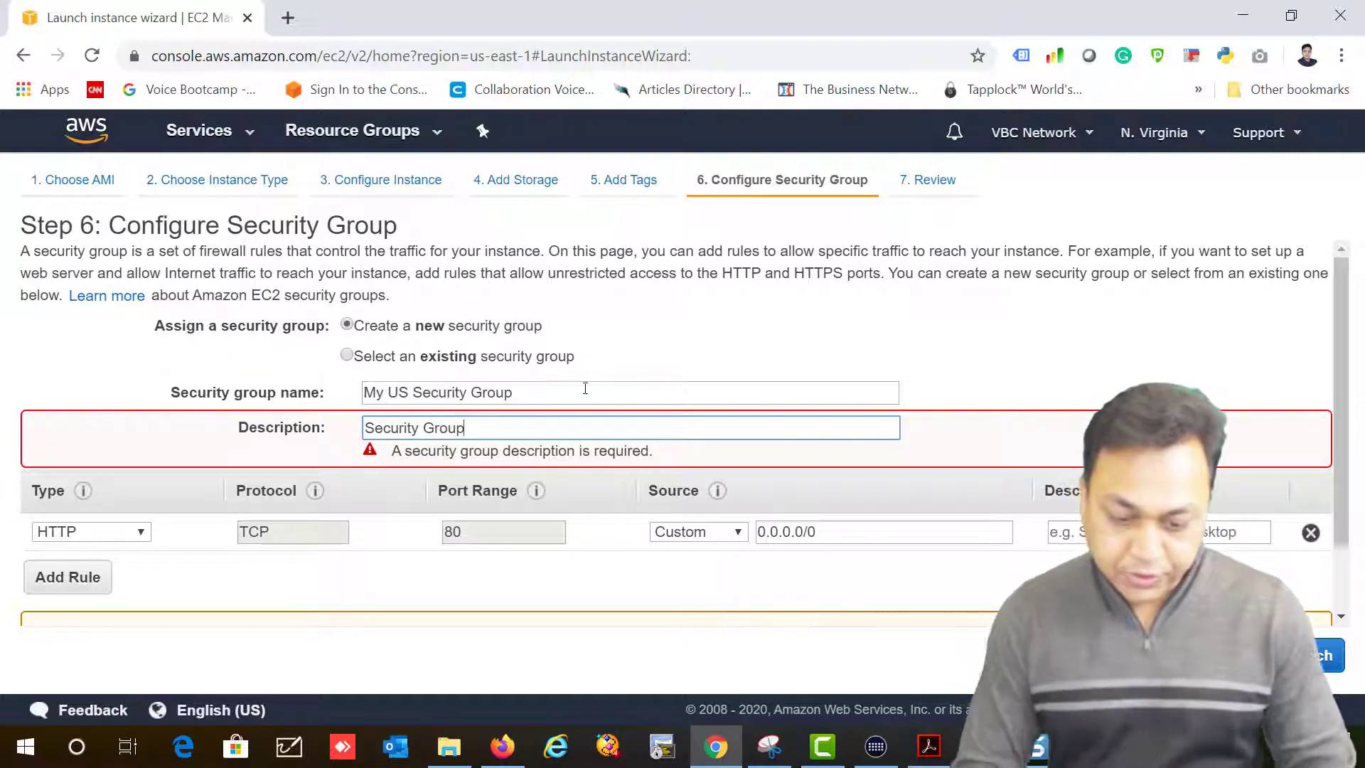
{"action": "left_click", "coordinate": [1279, 655]}
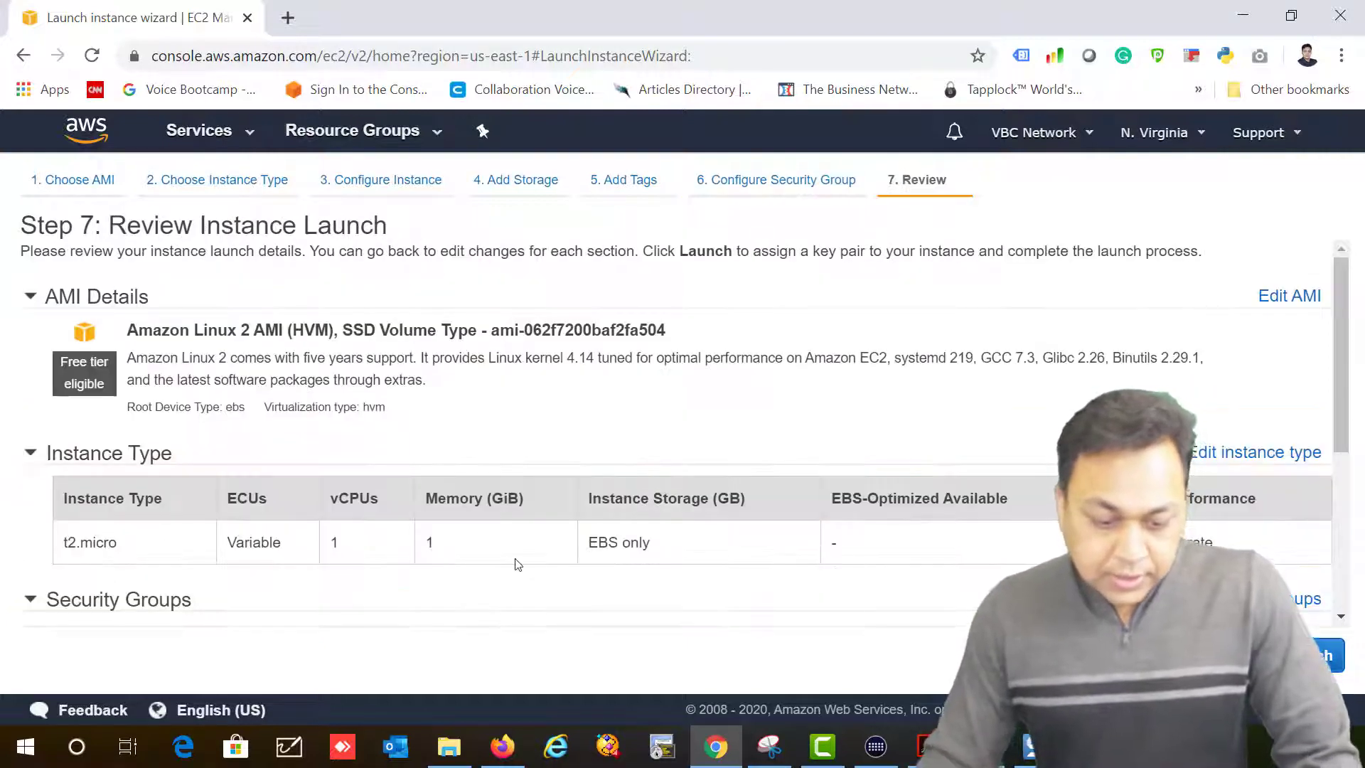
Step: Create a new key pair named SolArchLabKey and save its .pem file
{"action": "scroll", "coordinate": [517, 563], "scroll_direction": "down", "scroll_amount": 5}
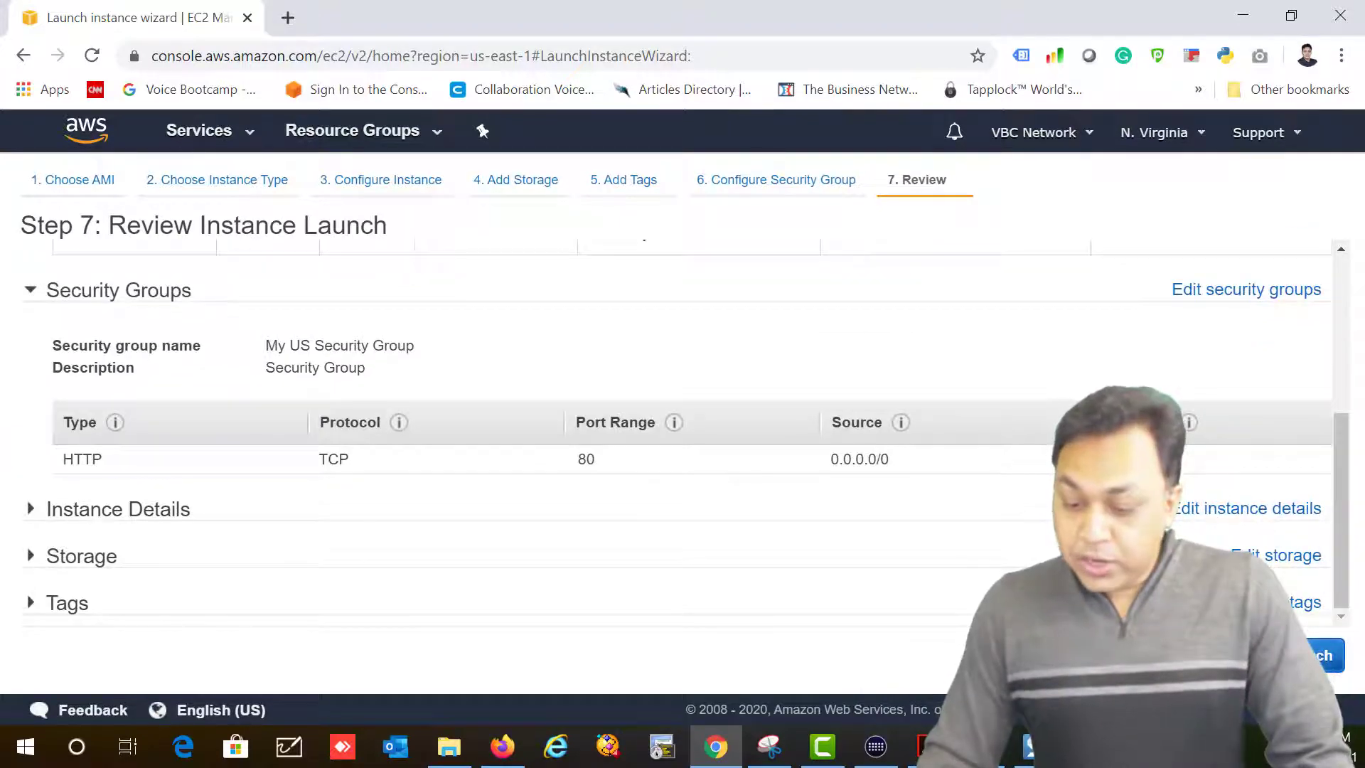
{"action": "left_click", "coordinate": [1322, 655]}
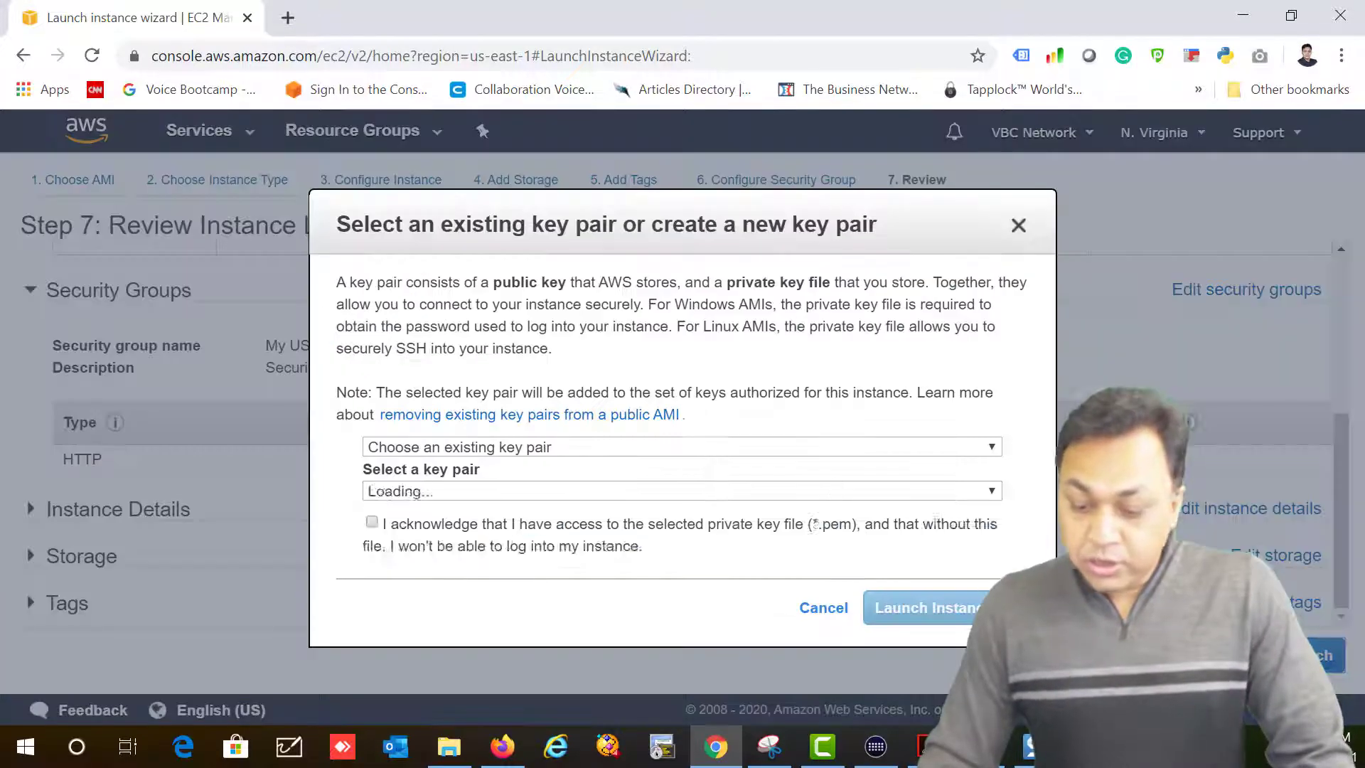
{"action": "left_click", "coordinate": [455, 446]}
{"action": "left_click", "coordinate": [440, 507]}
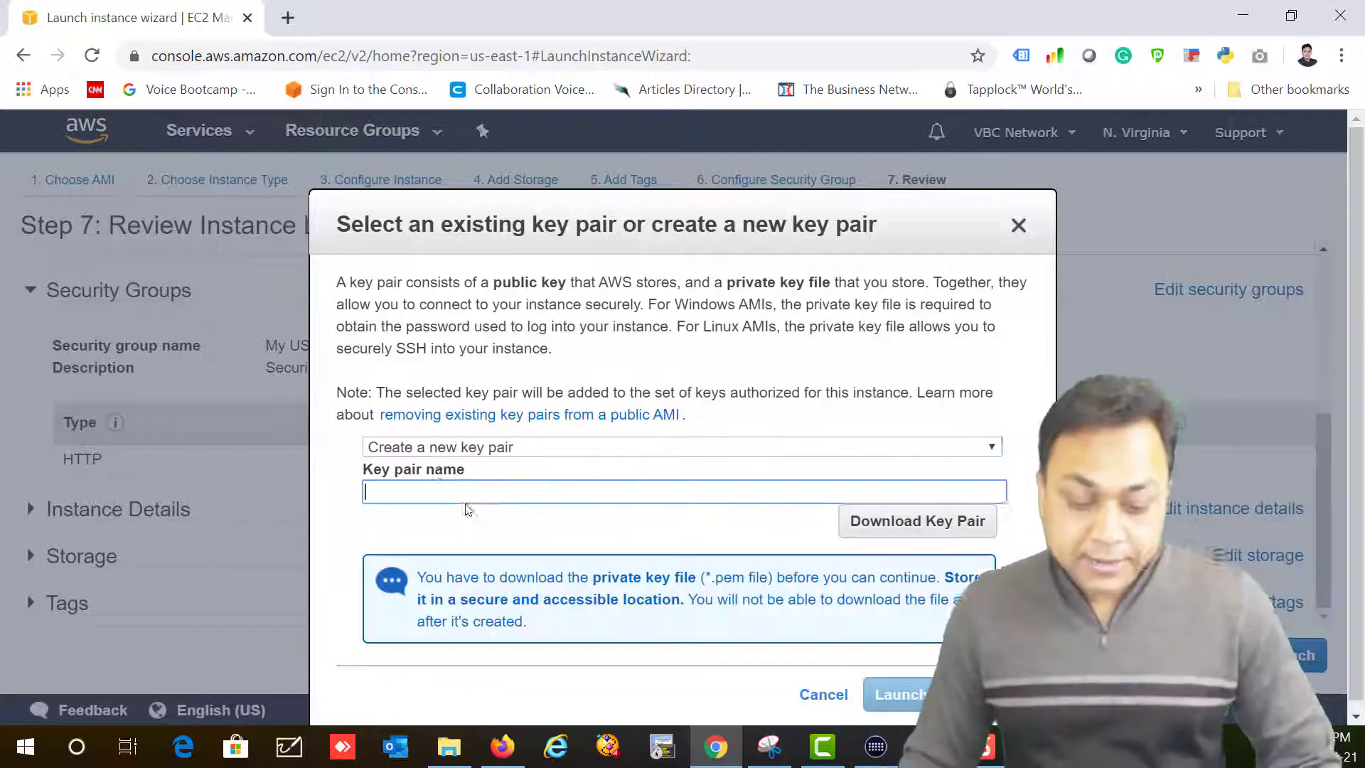
{"action": "left_click", "coordinate": [439, 488]}
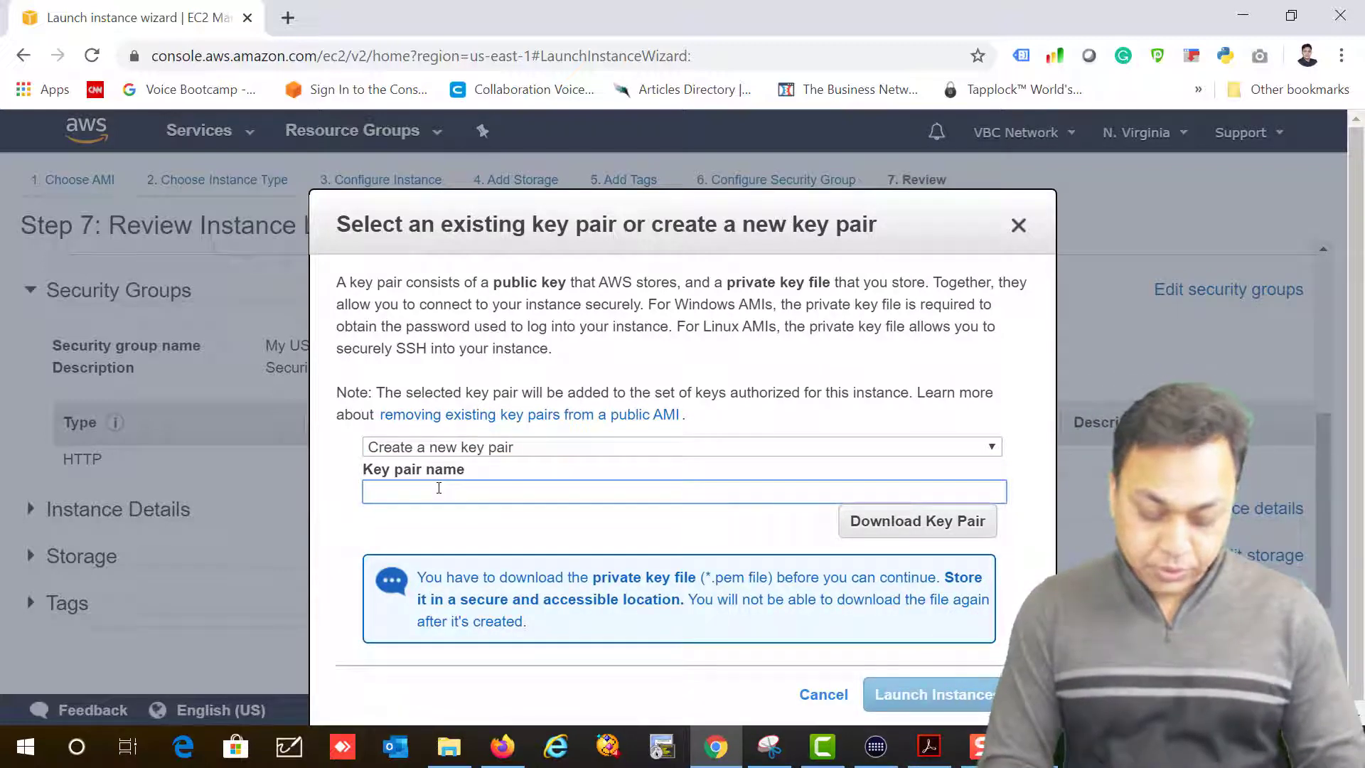
{"action": "type", "text": "SolArc"}
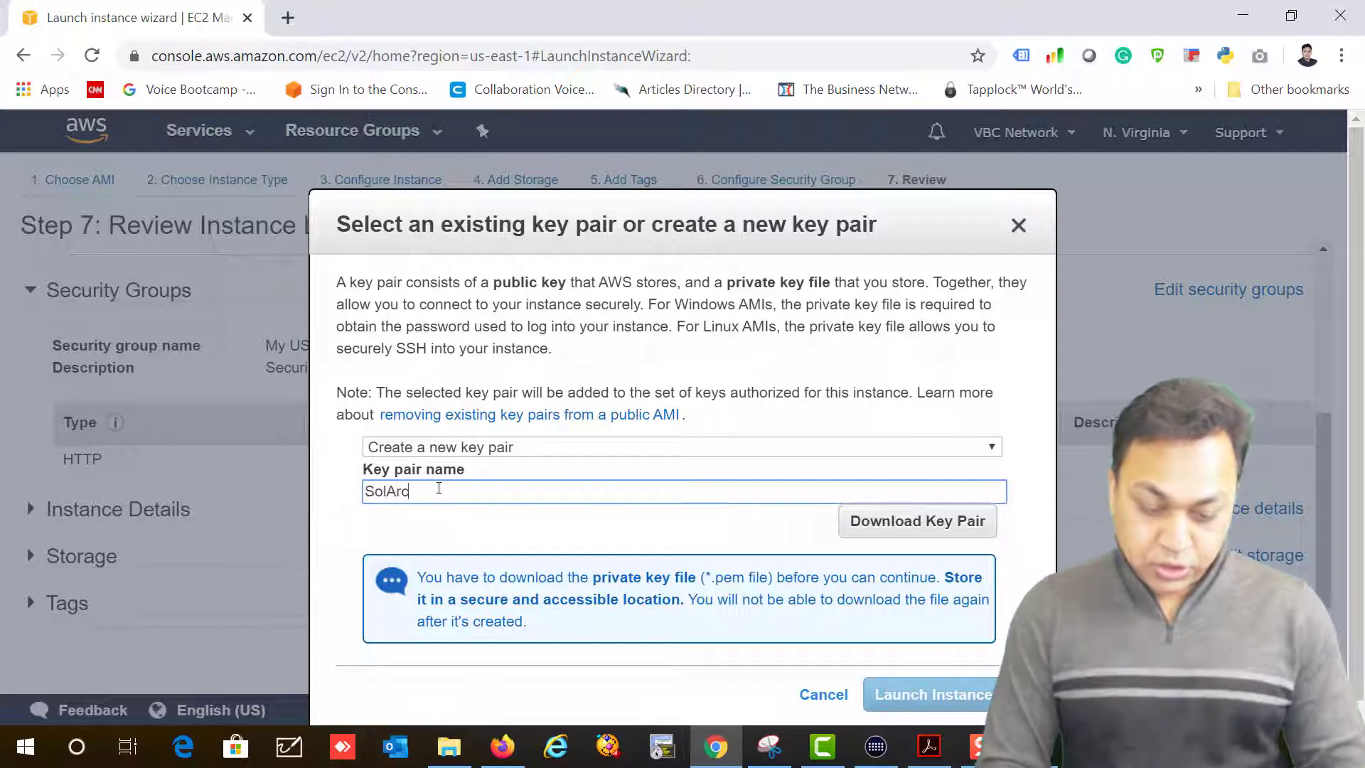
{"action": "type", "text": "hLabKey"}
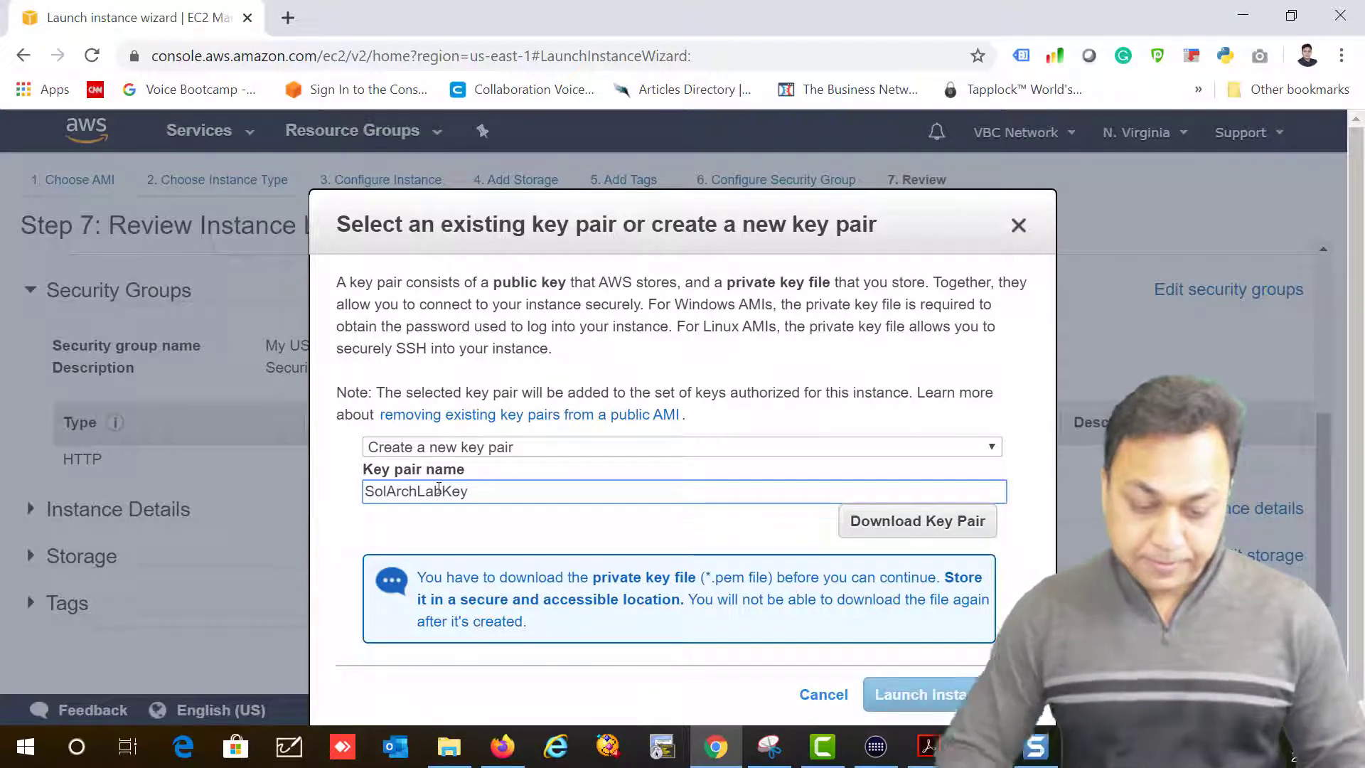
{"action": "left_click", "coordinate": [922, 521]}
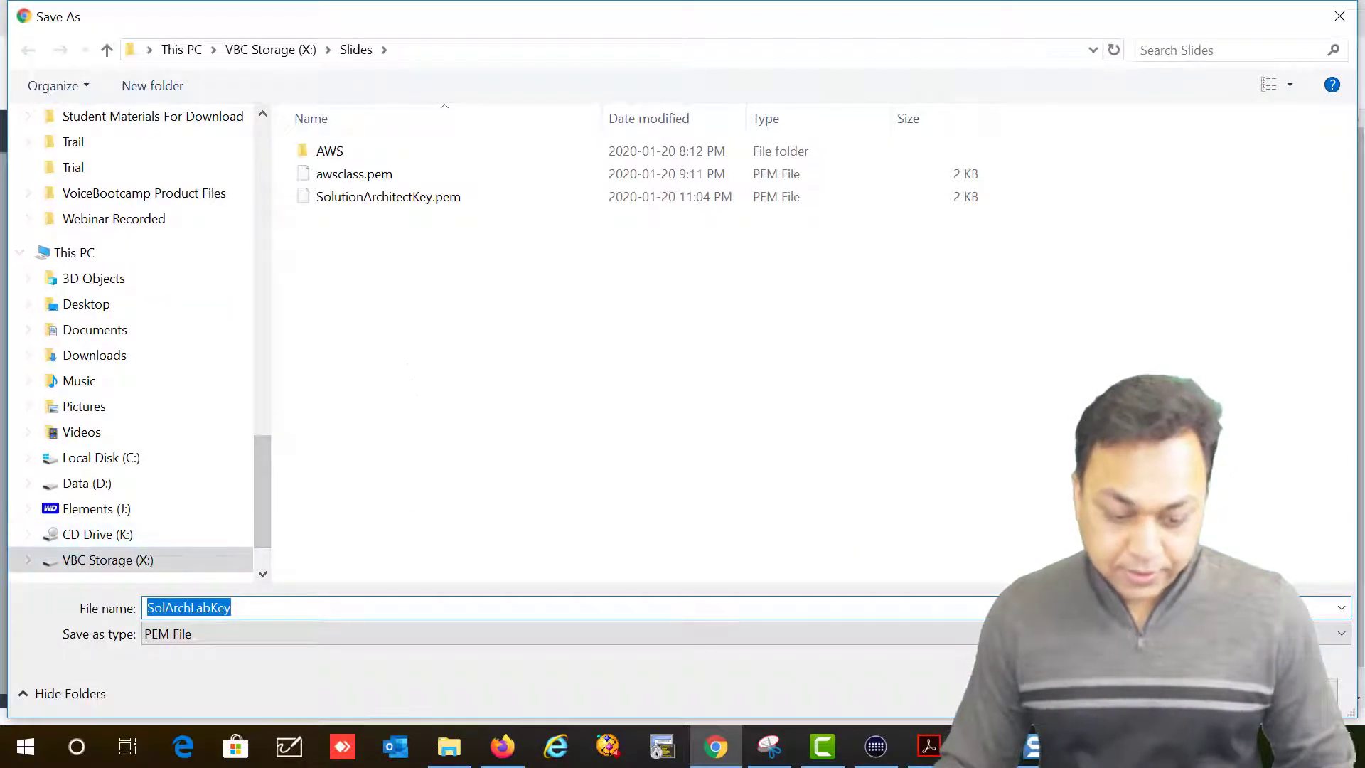
{"action": "key", "text": "Return"}
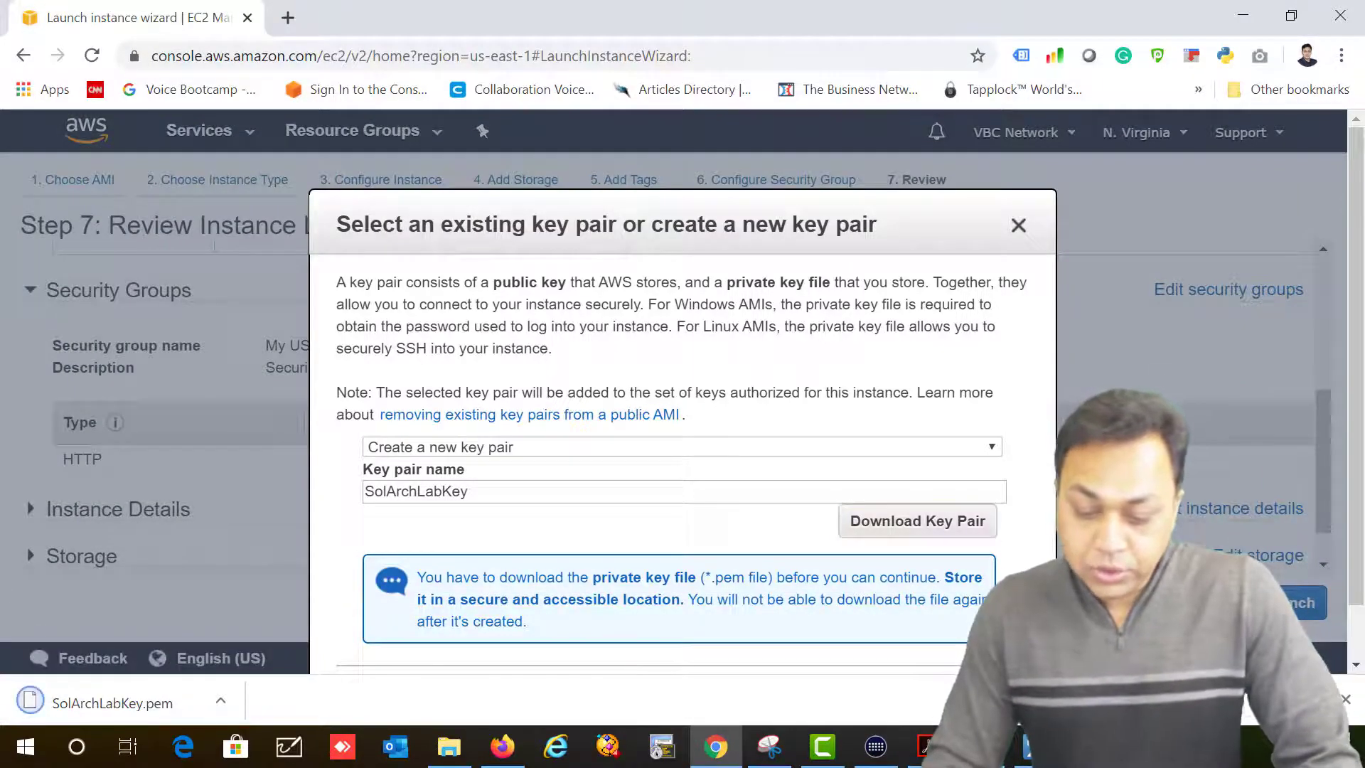
Step: Launch the instance and check the launch status page
{"action": "left_click", "coordinate": [1347, 697]}
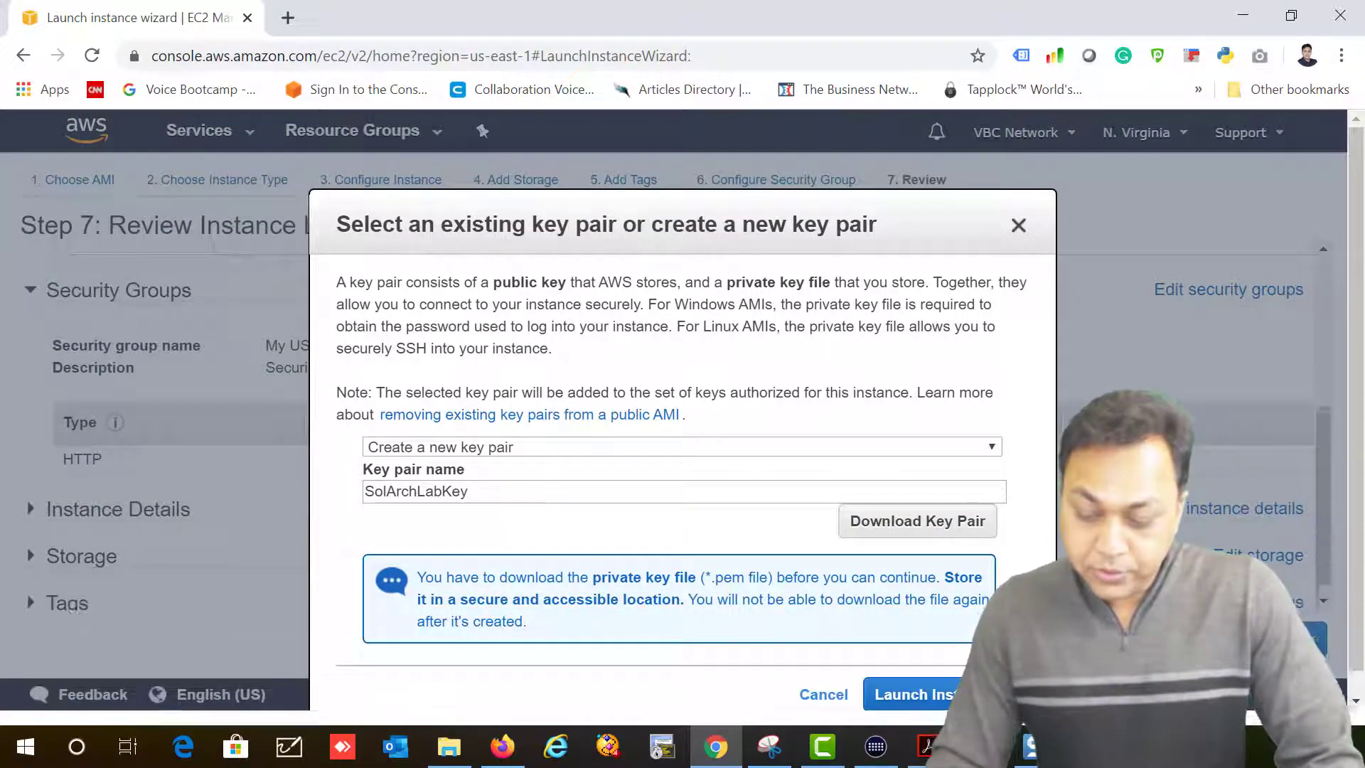
{"action": "left_click", "coordinate": [887, 688]}
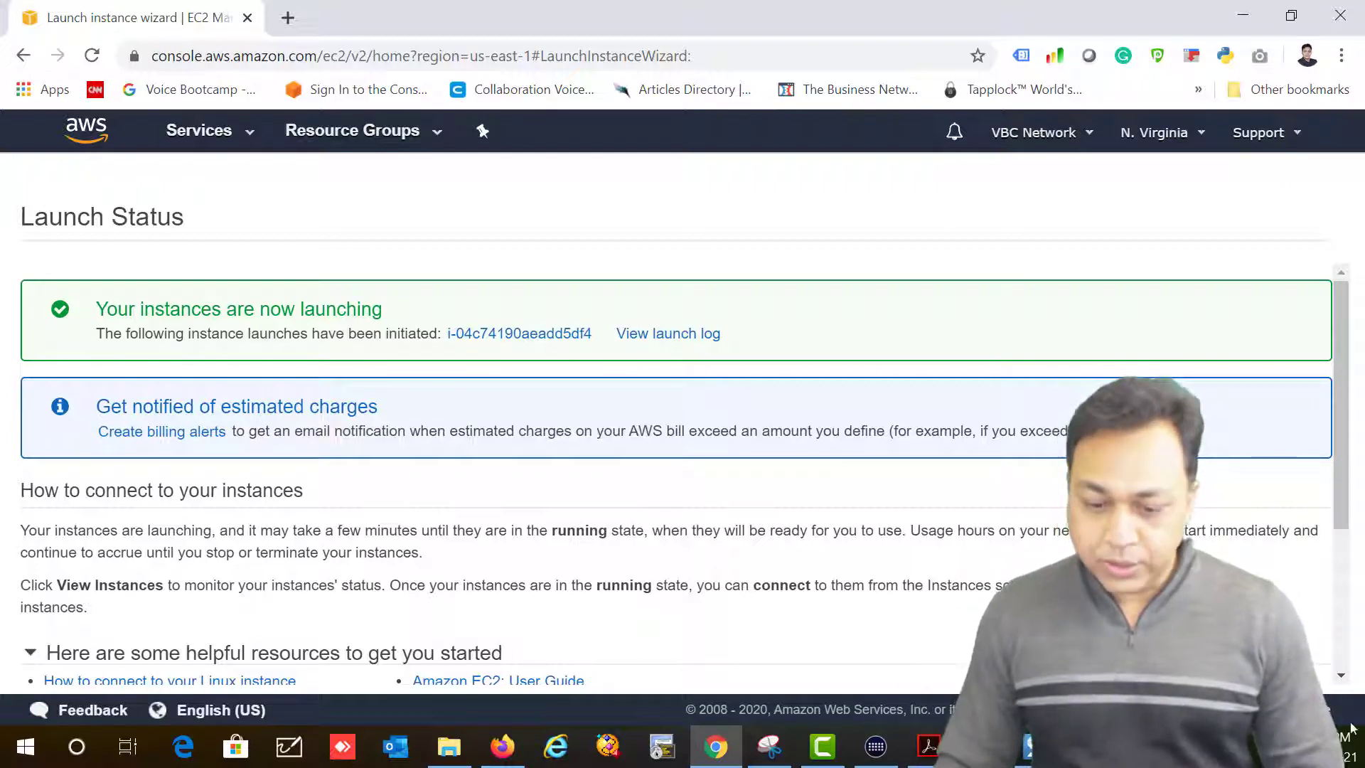
{"action": "scroll", "coordinate": [457, 268], "scroll_direction": "down", "scroll_amount": 3}
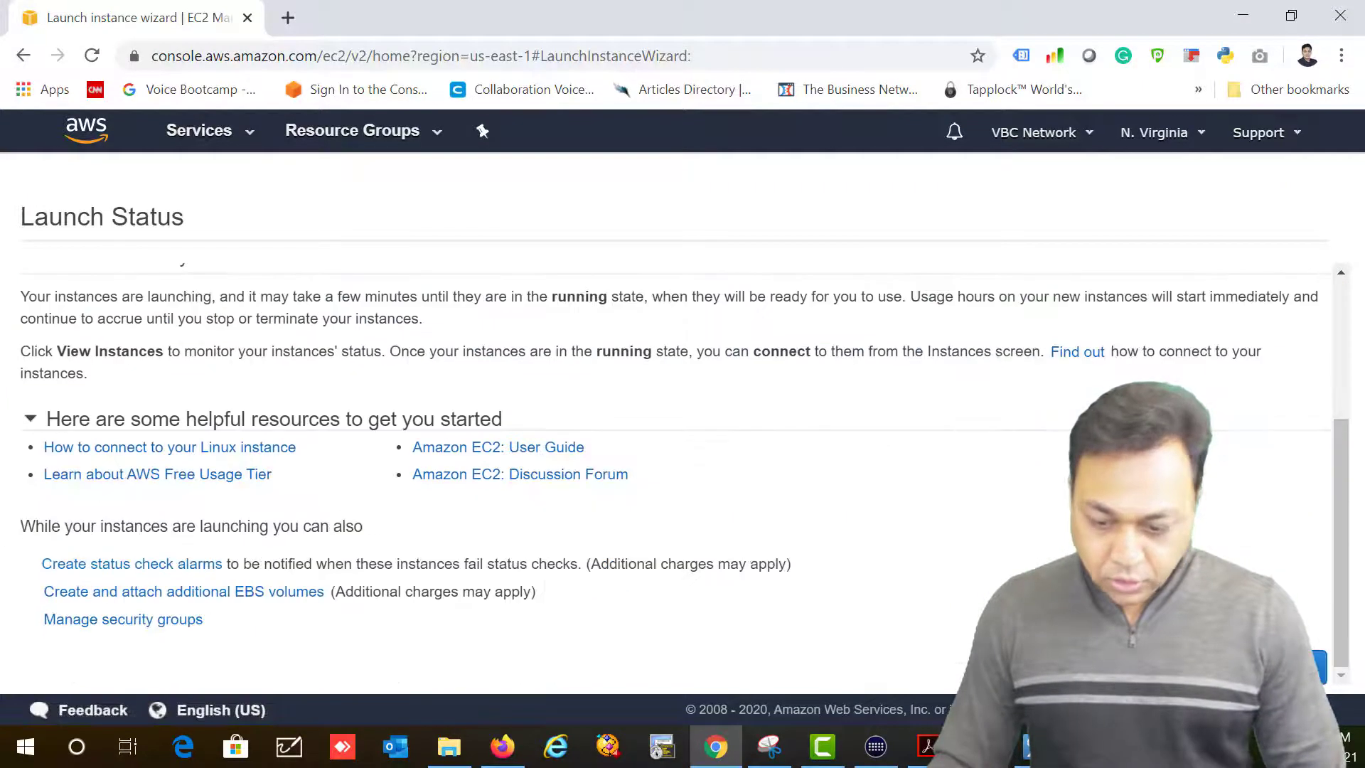
Step: Go to Elastic IPs and select address 35.170.165.128 instead of 3.94.45.239
{"action": "left_click", "coordinate": [1271, 667]}
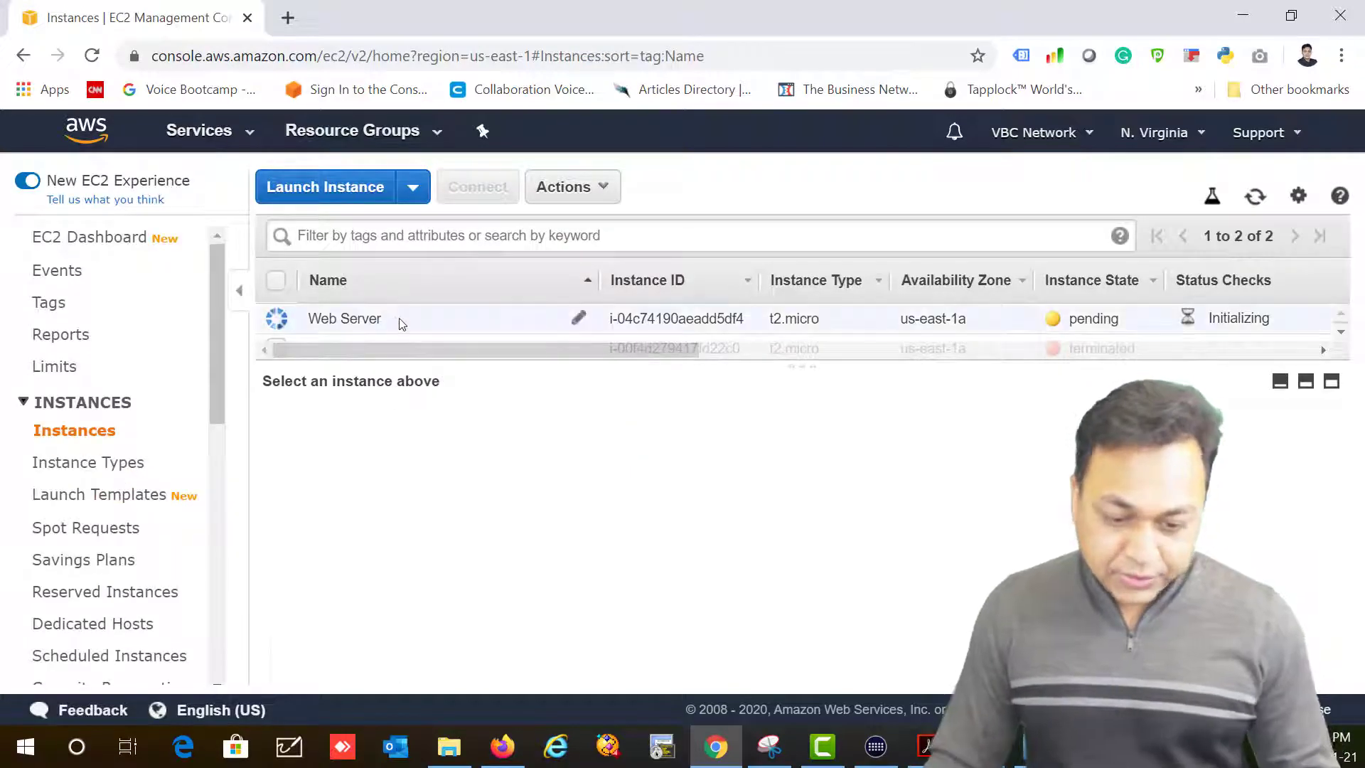
{"action": "left_click_drag", "start_coordinate": [216, 386], "coordinate": [146, 583]}
{"action": "left_click", "coordinate": [100, 502]}
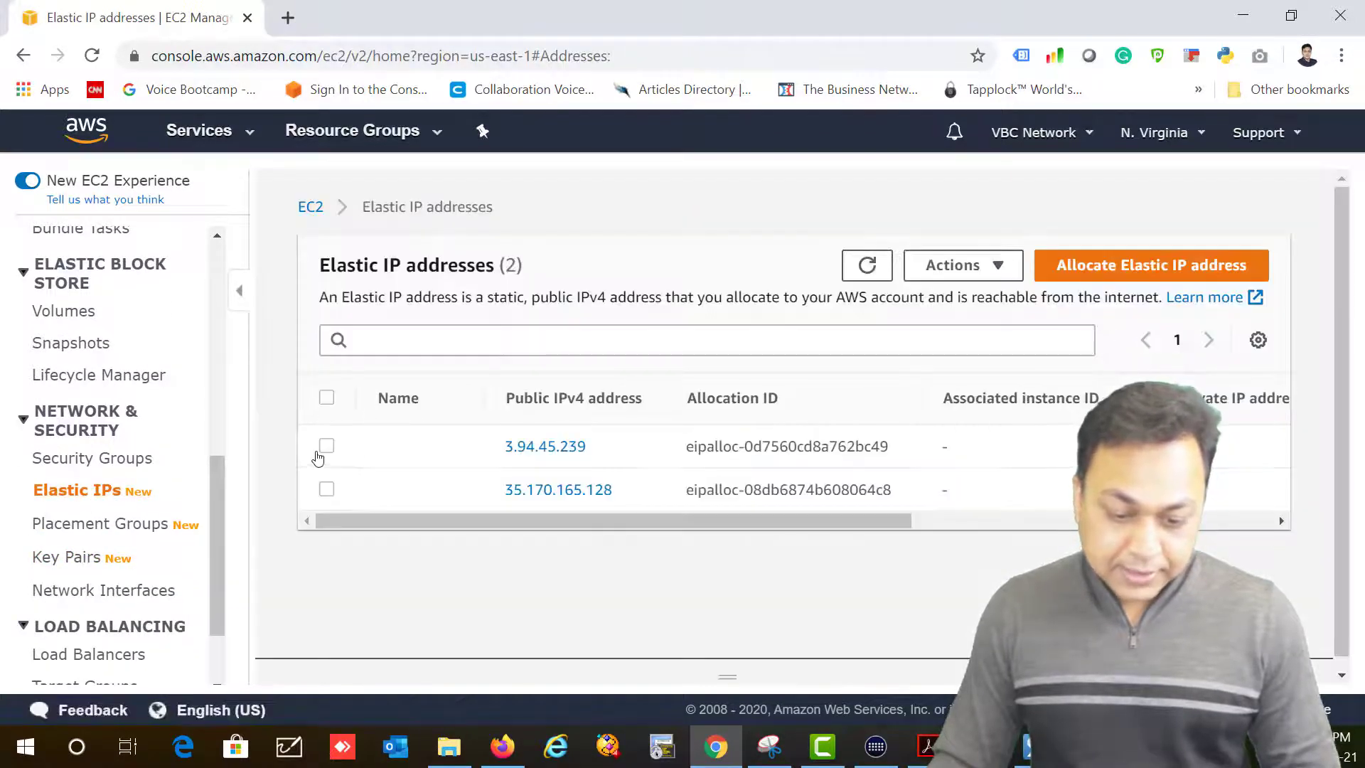
{"action": "left_click", "coordinate": [340, 455]}
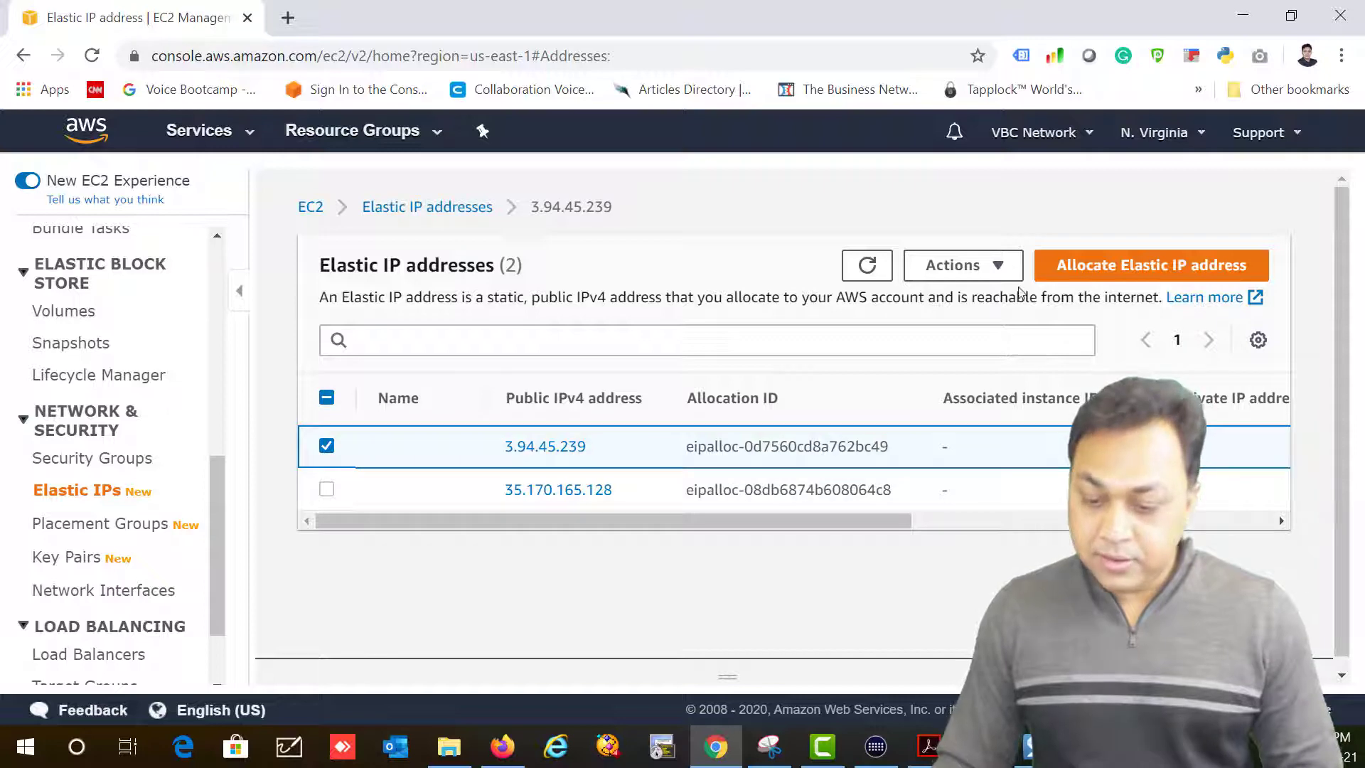
{"action": "left_click", "coordinate": [1003, 266]}
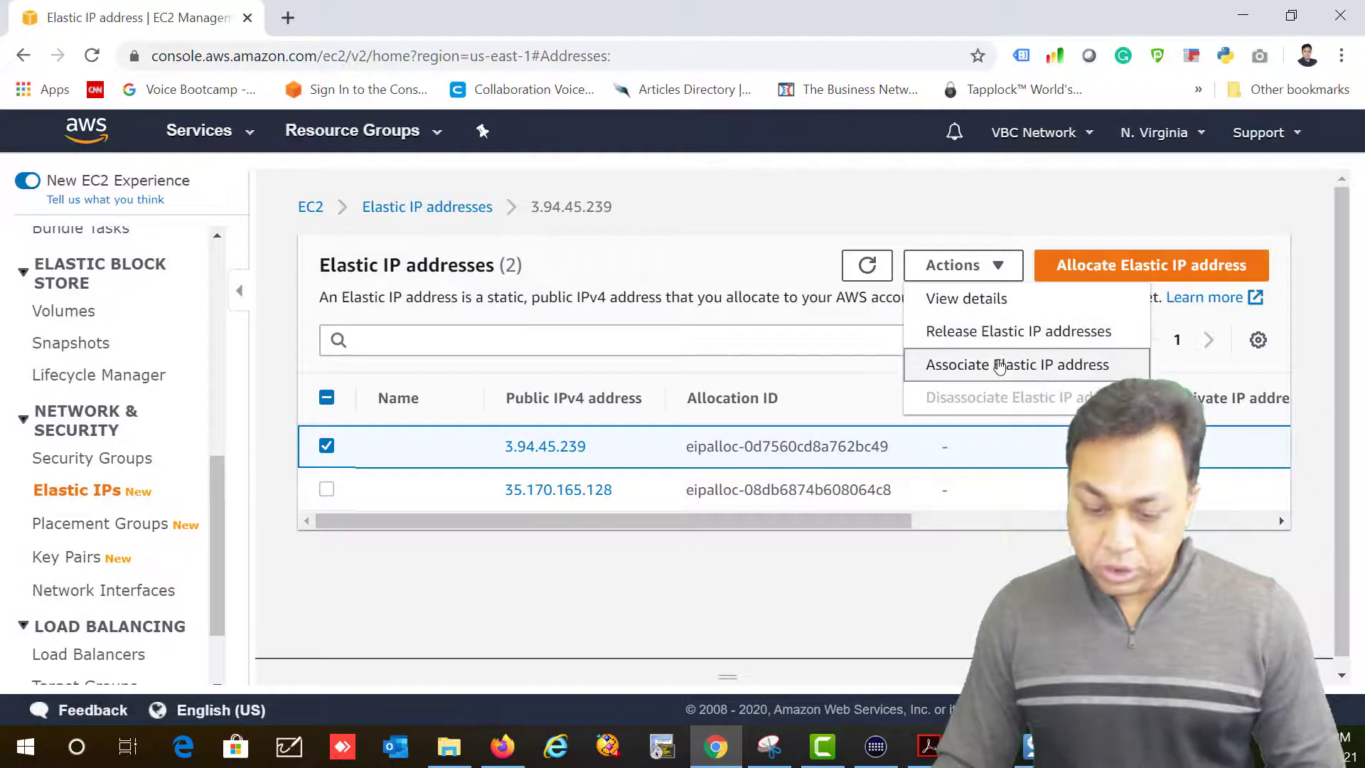
{"action": "left_click", "coordinate": [326, 446]}
{"action": "left_click", "coordinate": [327, 489]}
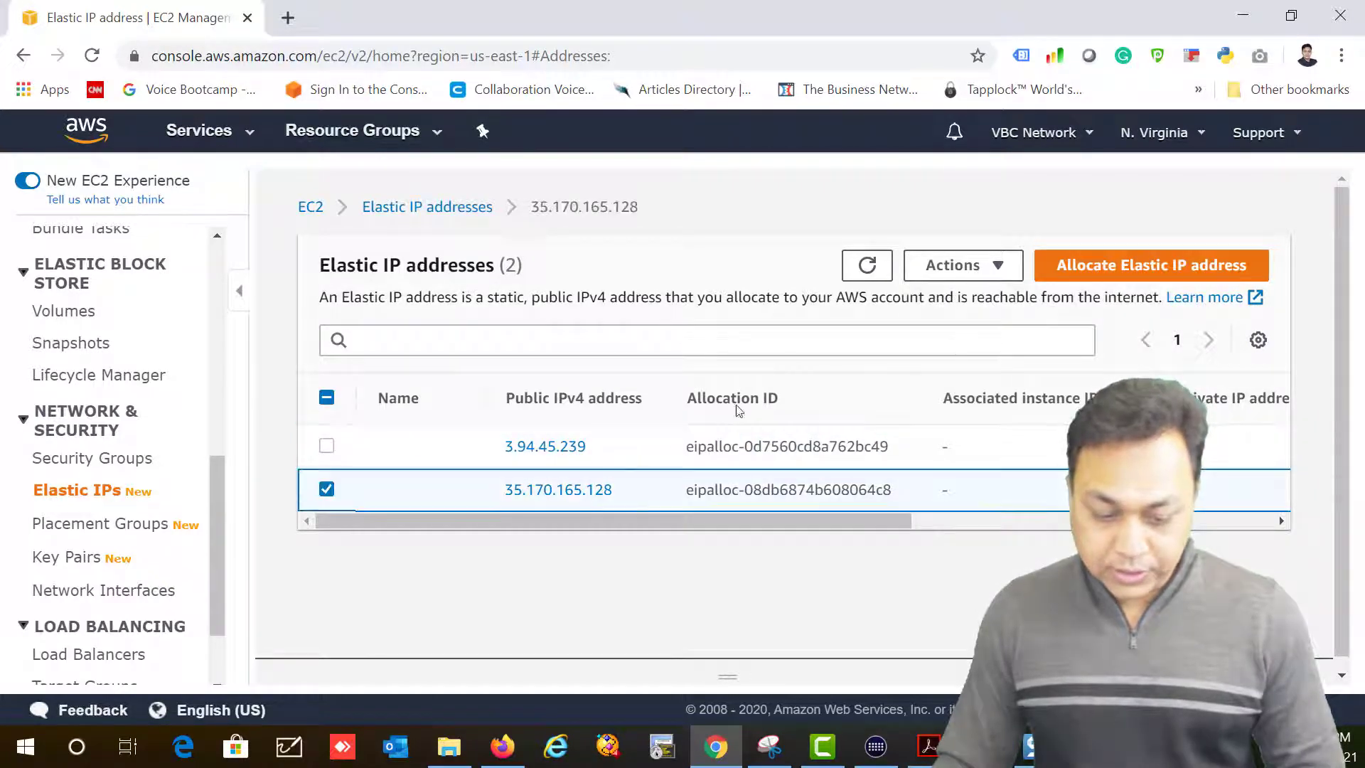
{"action": "left_click", "coordinate": [953, 266]}
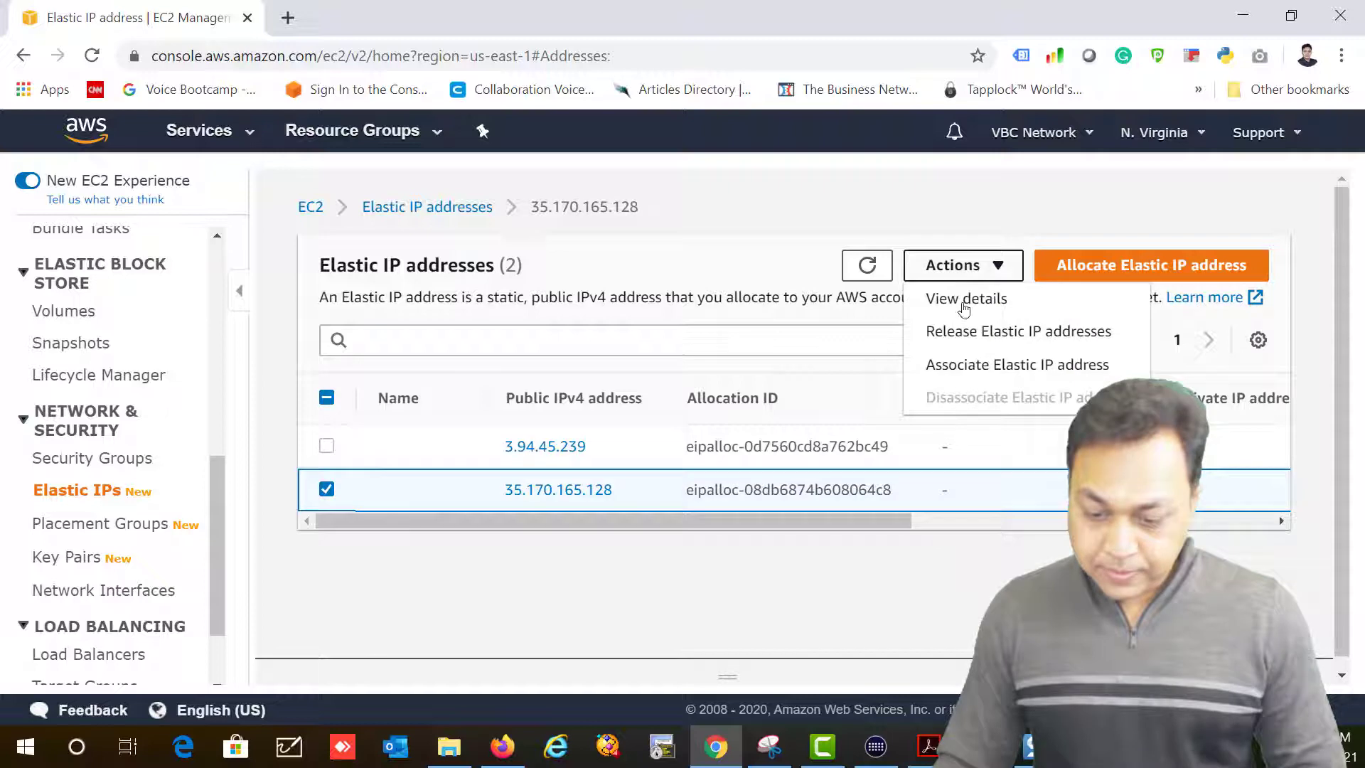
Step: Associate 35.170.165.128 with the Web Server instance at 10.0.1.10, then return to Instances
{"action": "left_click", "coordinate": [980, 364]}
{"action": "scroll", "coordinate": [427, 469], "scroll_direction": "down", "scroll_amount": 3}
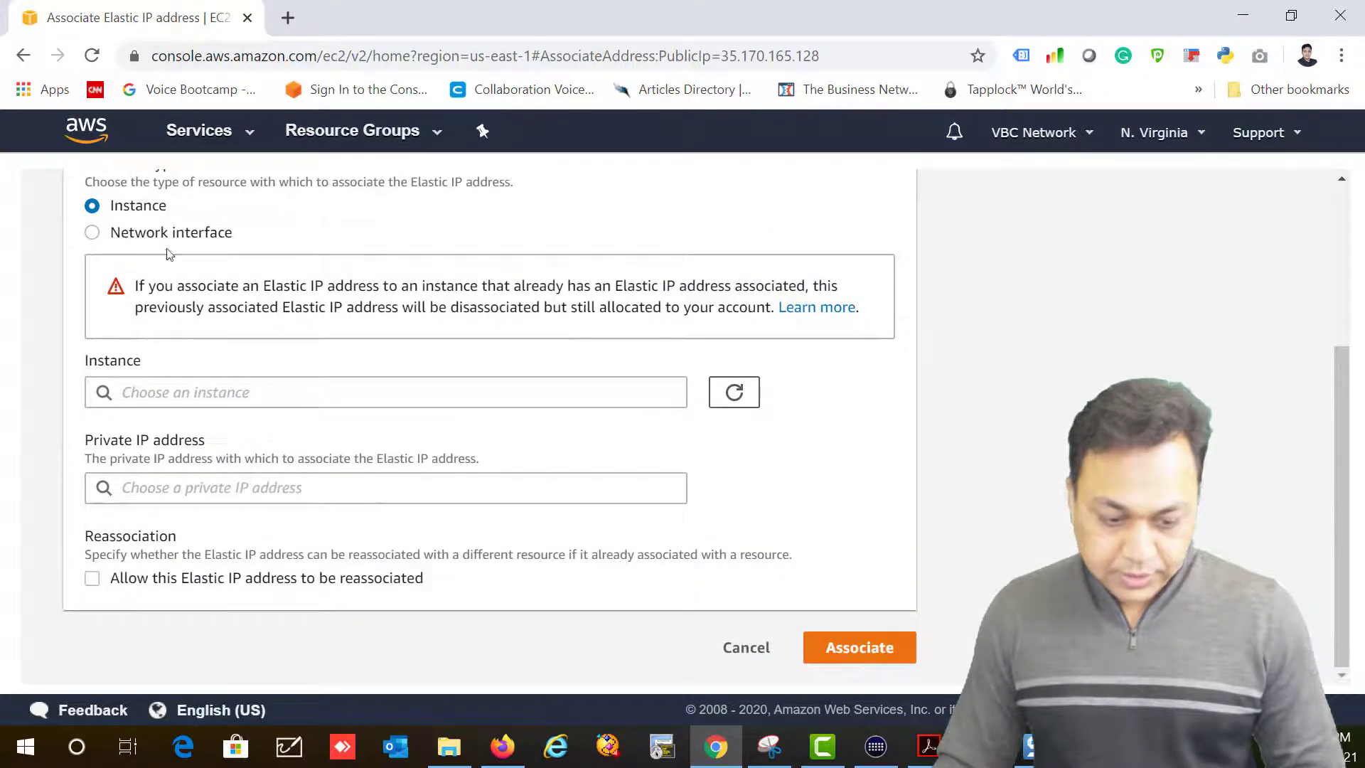
{"action": "left_click", "coordinate": [308, 387]}
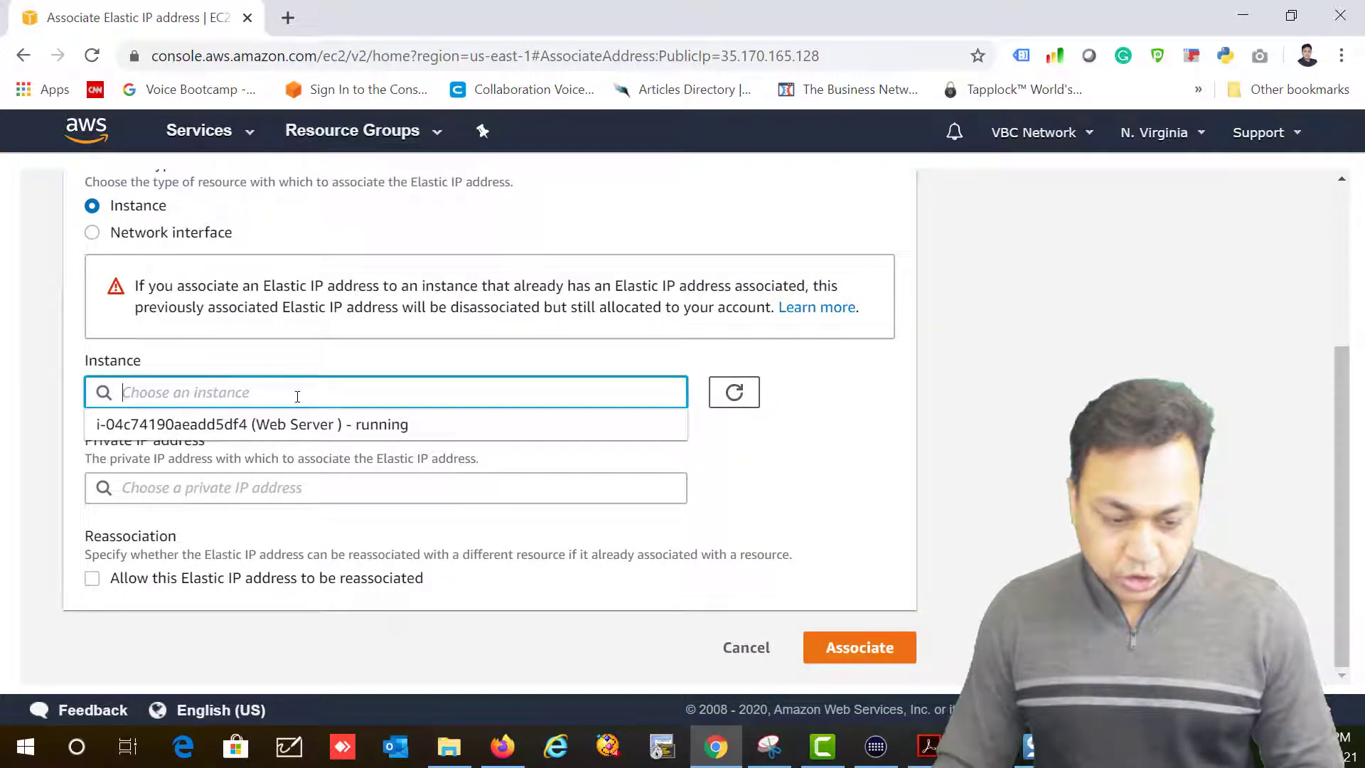
{"action": "left_click", "coordinate": [256, 424]}
{"action": "left_click", "coordinate": [310, 490]}
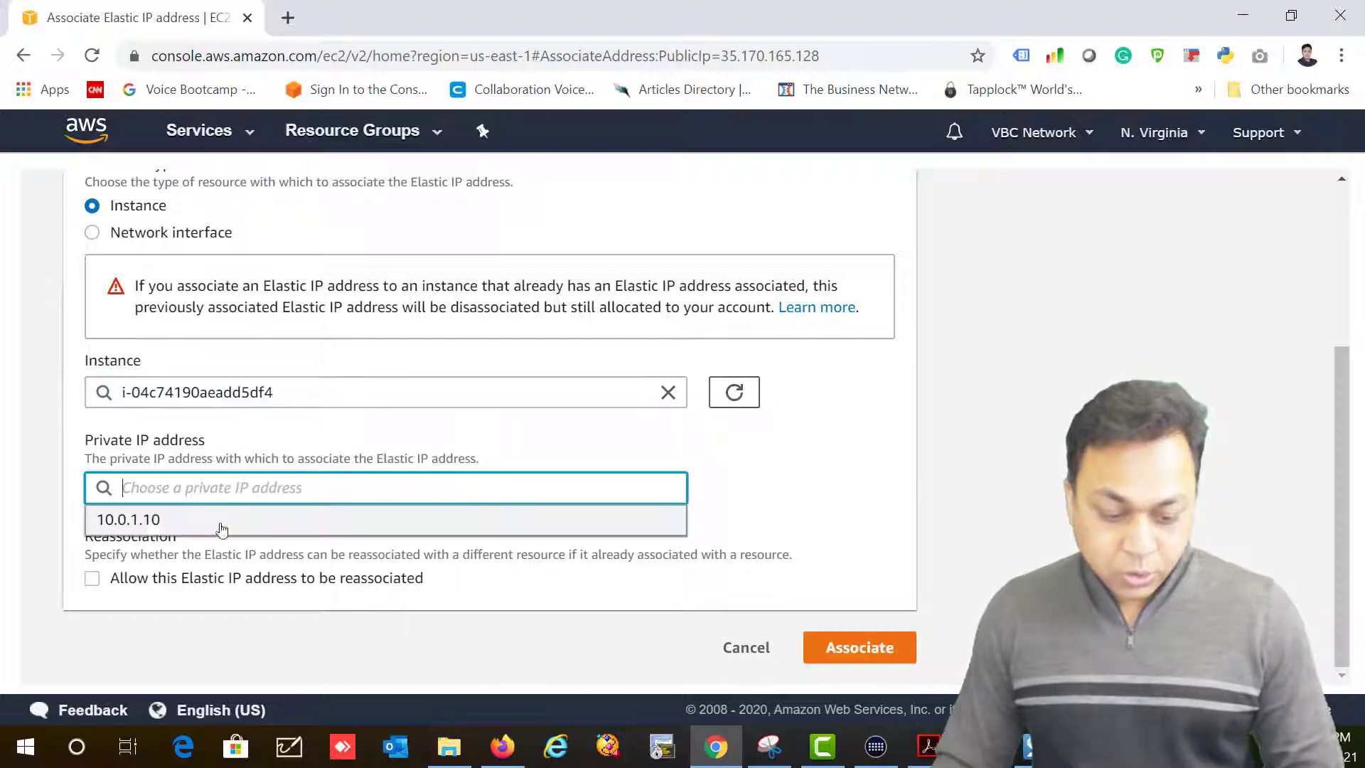
{"action": "left_click", "coordinate": [124, 522]}
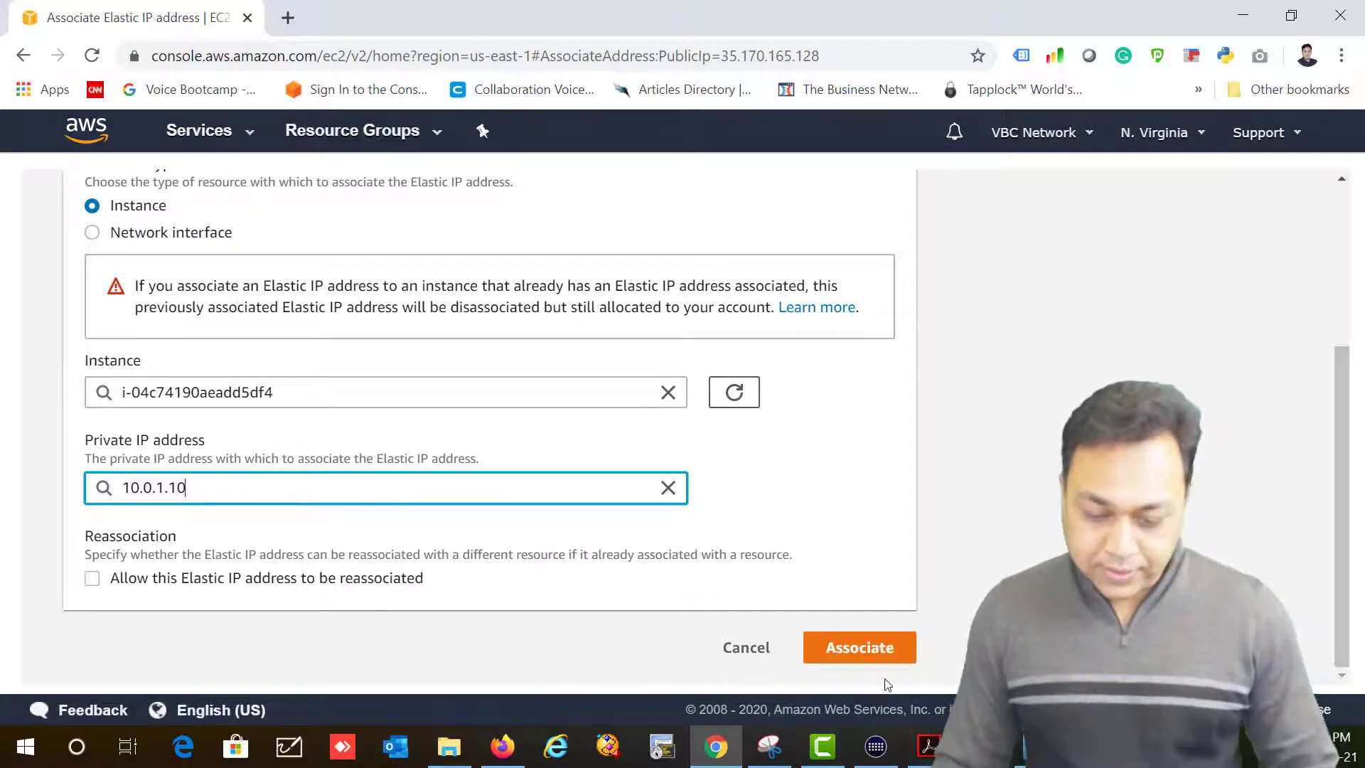
{"action": "left_click", "coordinate": [874, 649]}
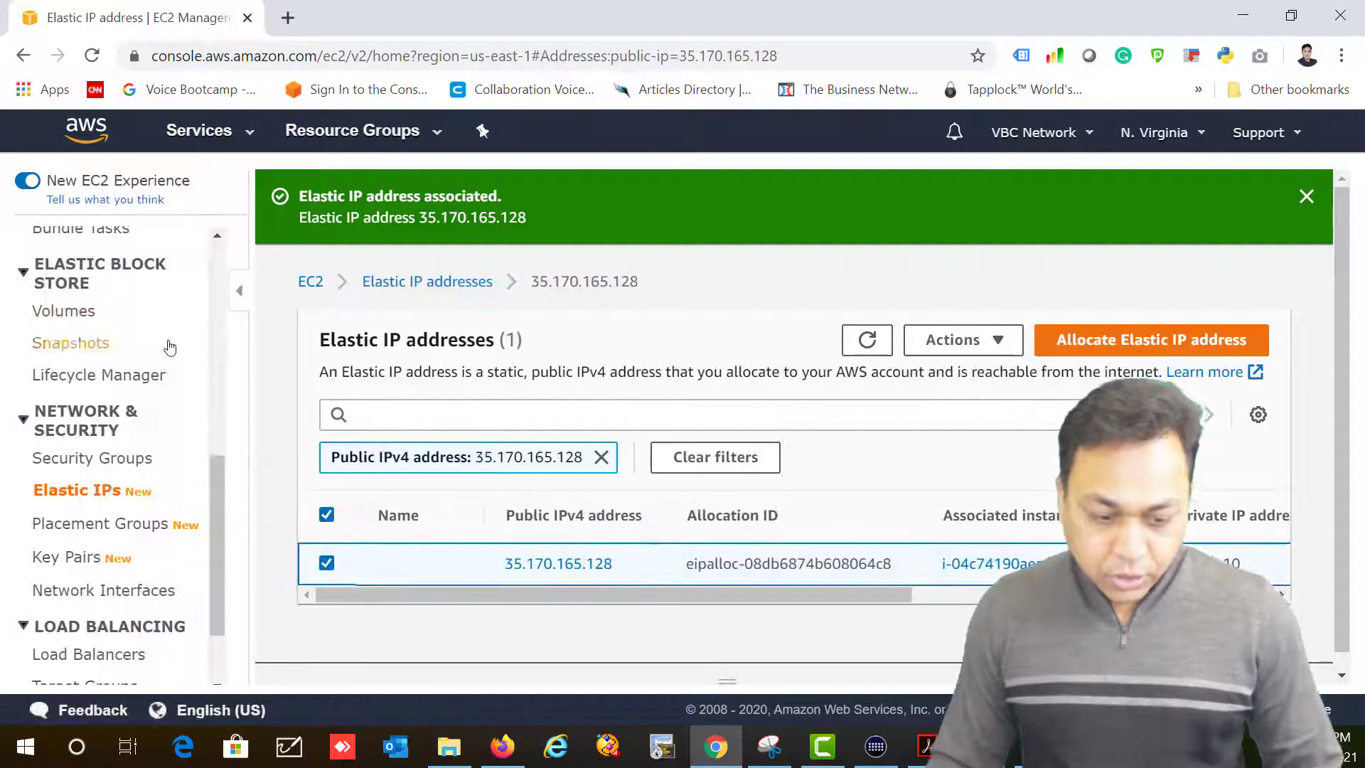
{"action": "scroll", "coordinate": [156, 348], "scroll_direction": "up", "scroll_amount": 10}
{"action": "left_click", "coordinate": [80, 412]}
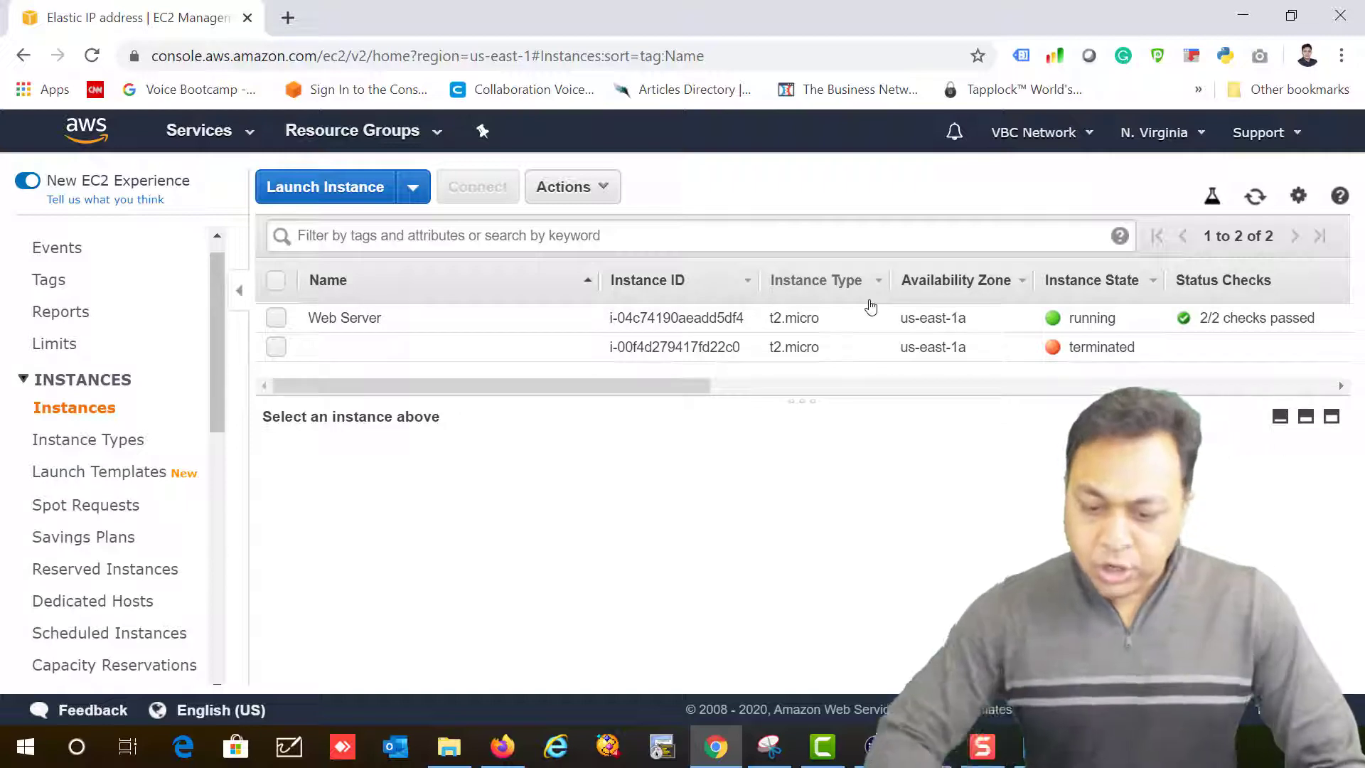
Step: Select the Web Server instance to see its public IP, and open a new browser tab
{"action": "left_click", "coordinate": [796, 318]}
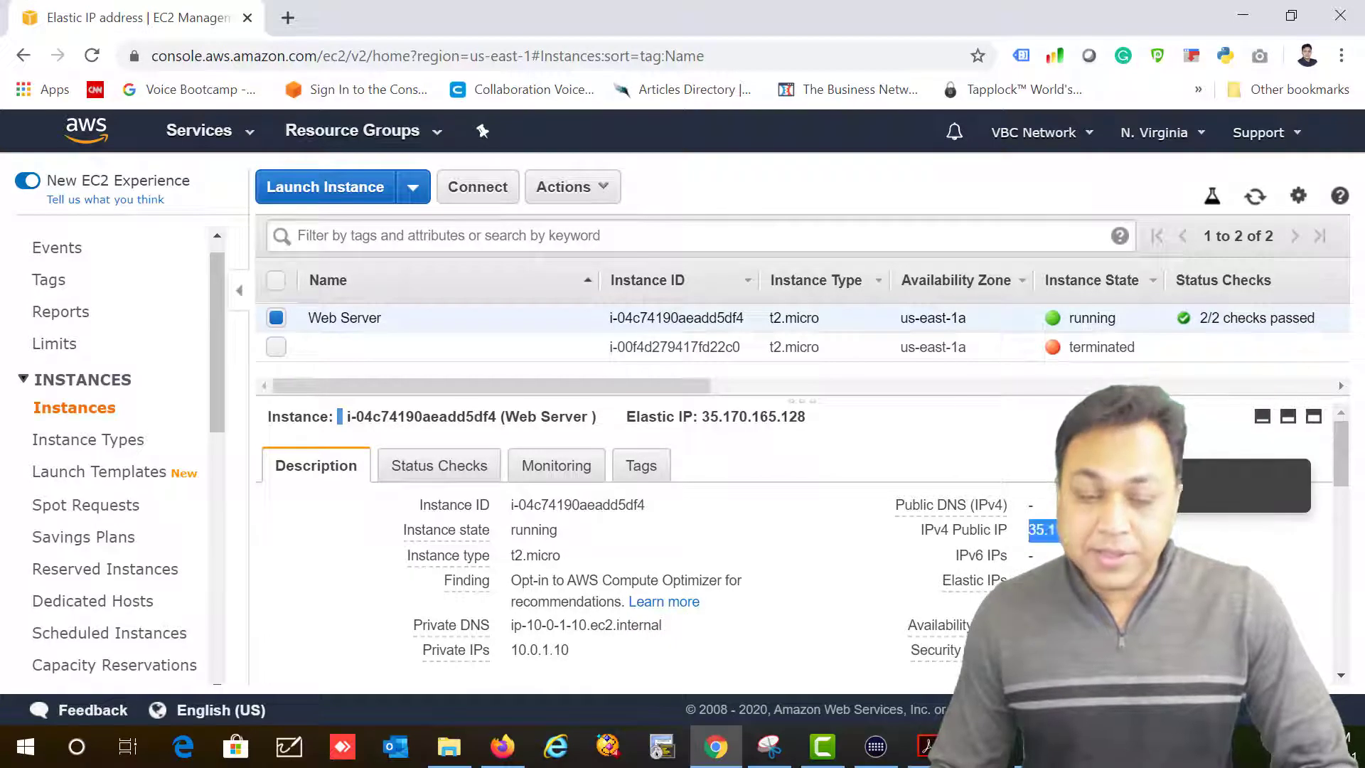
{"action": "left_click", "coordinate": [288, 18]}
Step: Load 35.170.165.128, confirm the database connection form appears, then go back to the EC2 tab
{"action": "type", "text": "35.170.165.128"}
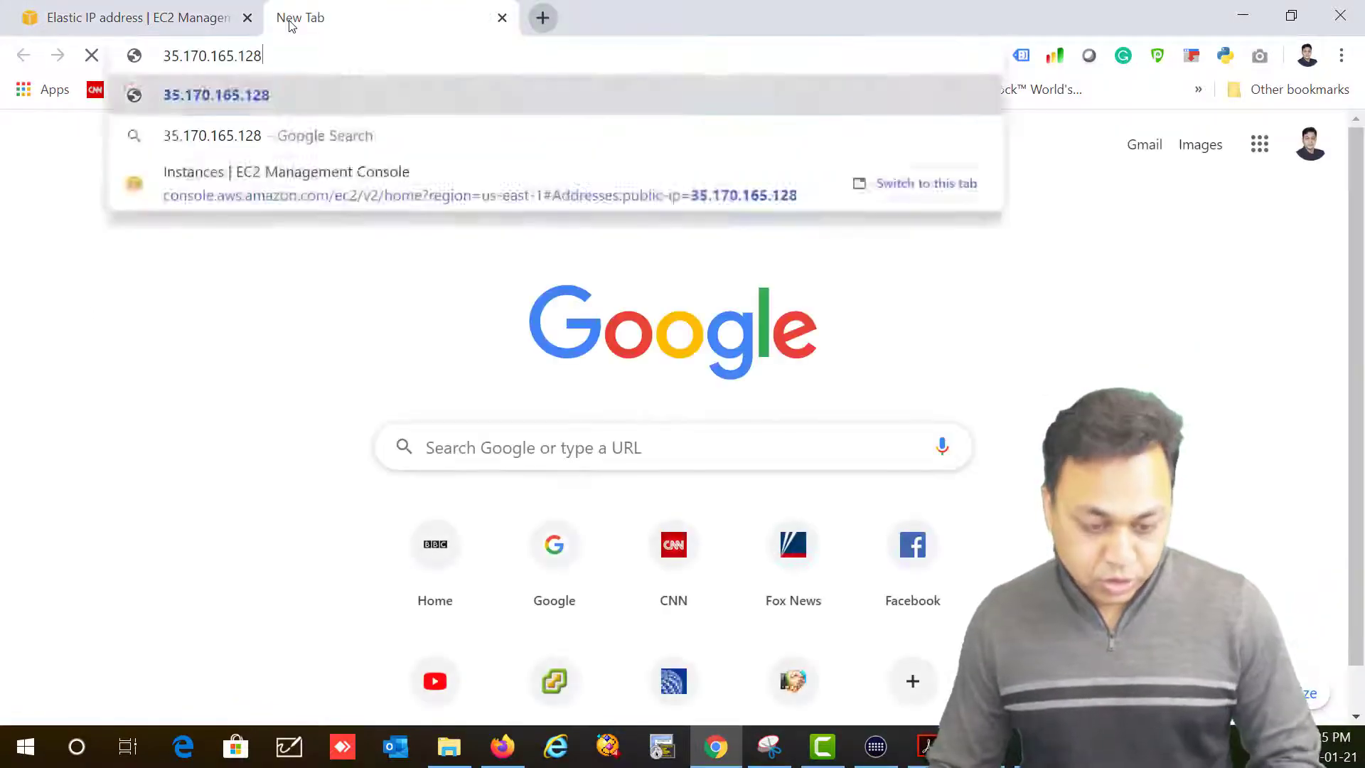
{"action": "key", "text": "Return"}
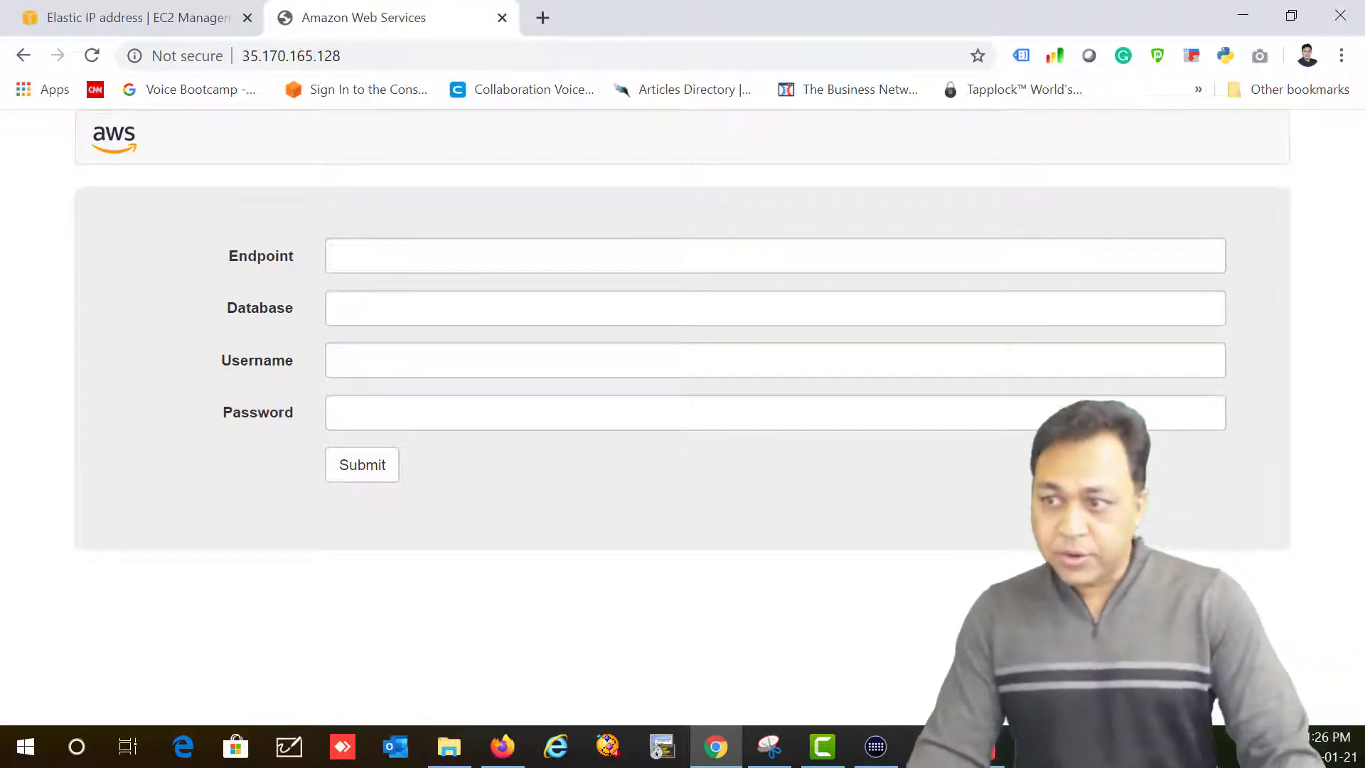
{"action": "left_click", "coordinate": [85, 20]}
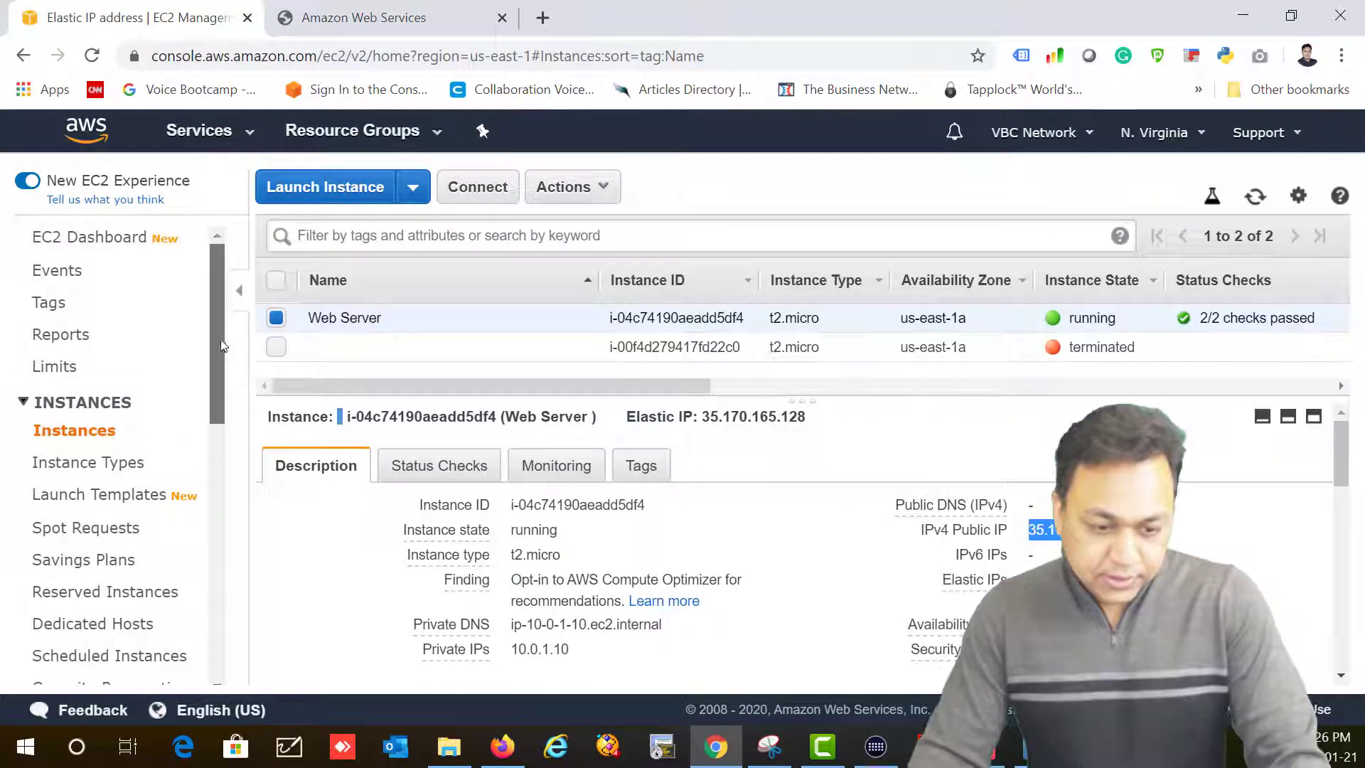
Step: Switch to the VPC service, select MyUSVPC, and open Create subnet from the Subnets list
{"action": "left_click", "coordinate": [217, 134]}
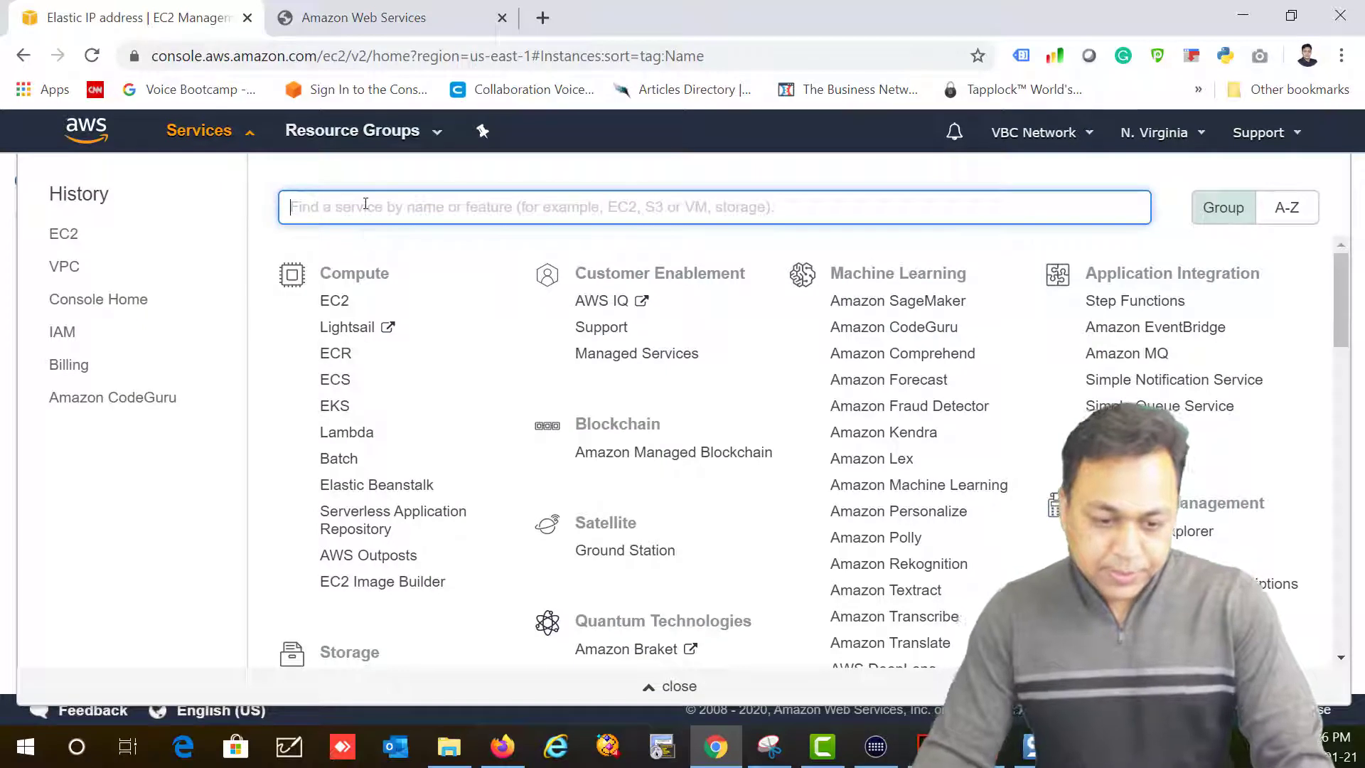
{"action": "type", "text": "VPC"}
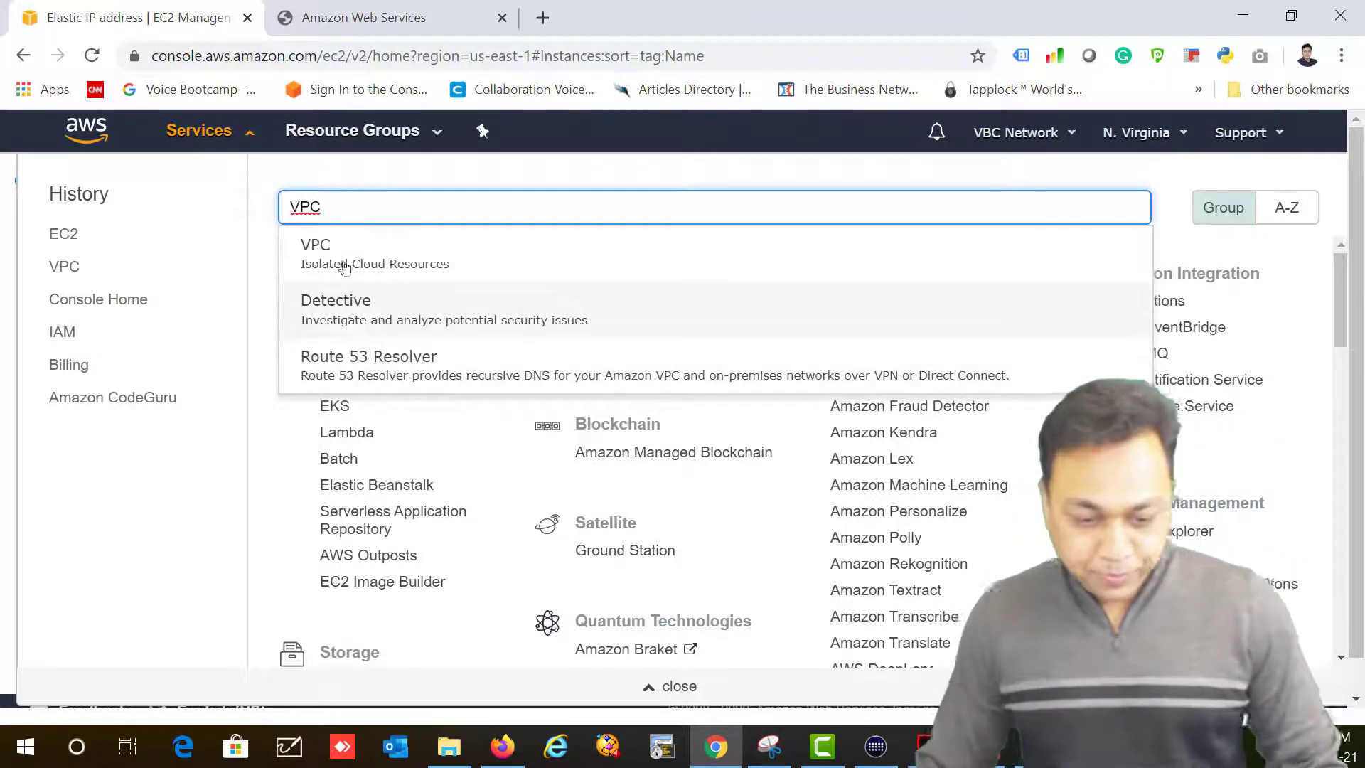
{"action": "left_click", "coordinate": [342, 252]}
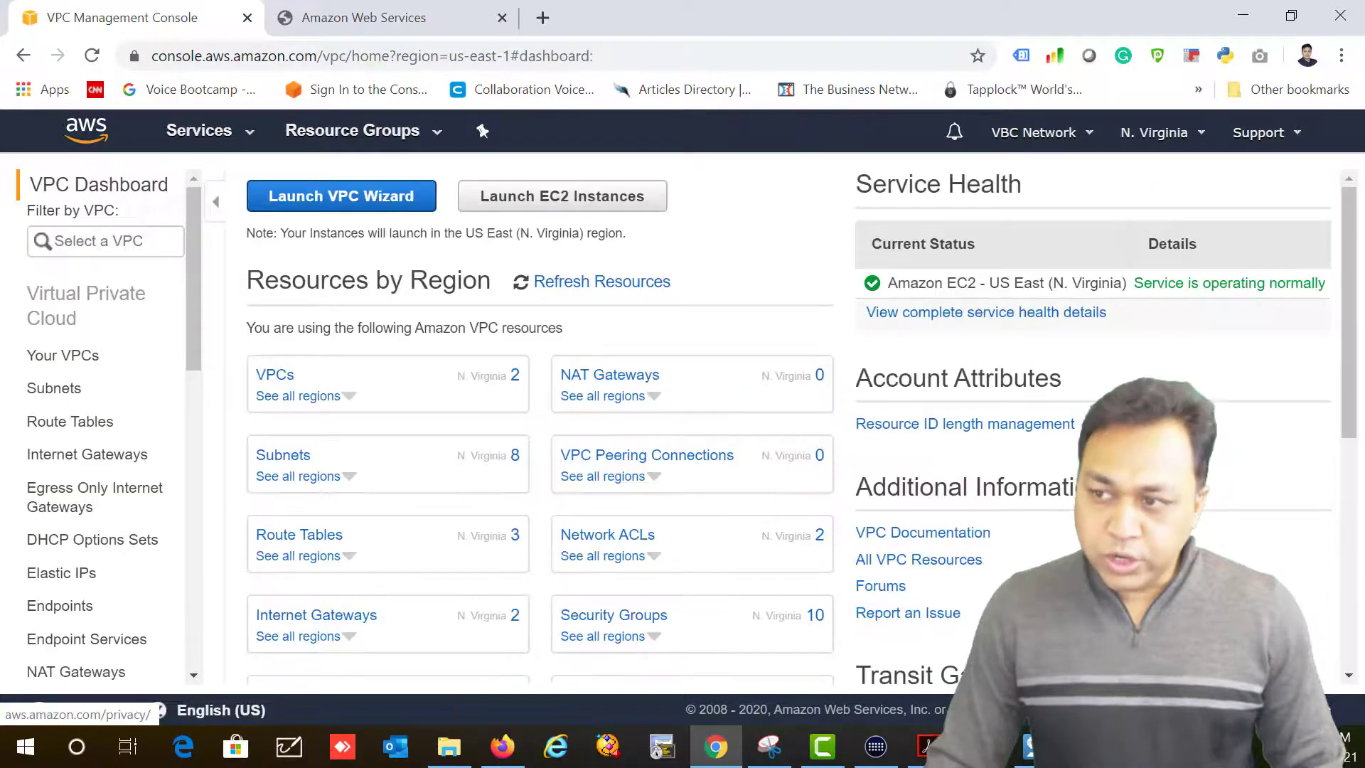
{"action": "left_click", "coordinate": [283, 376]}
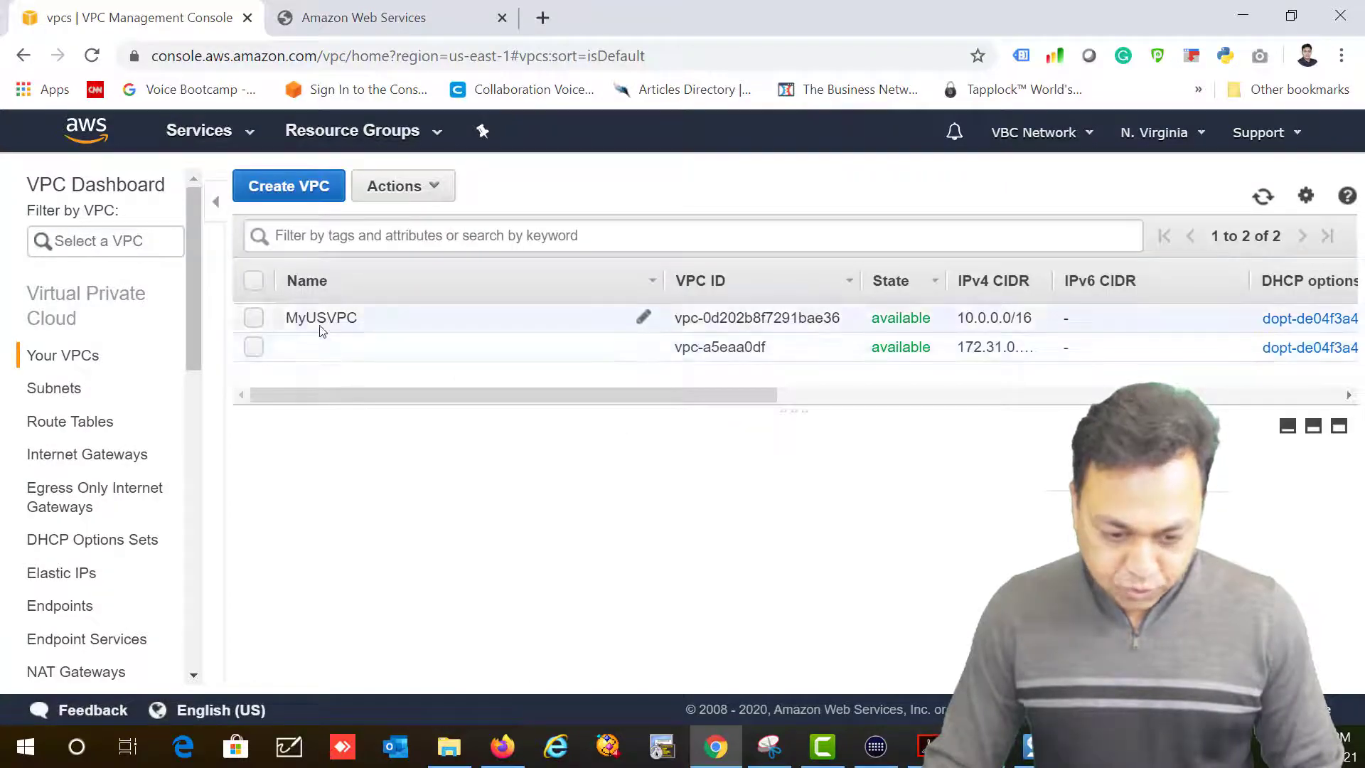
{"action": "left_click", "coordinate": [317, 325]}
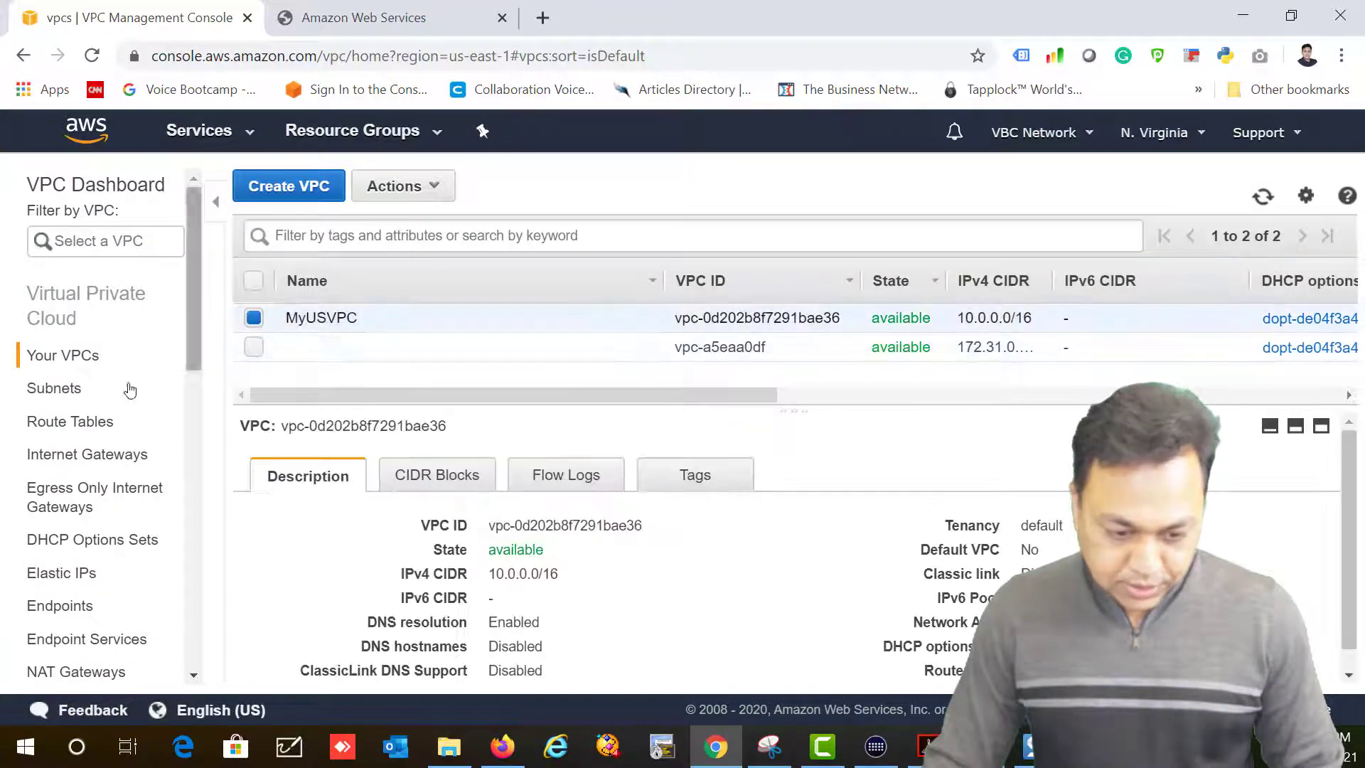
{"action": "left_click", "coordinate": [58, 394]}
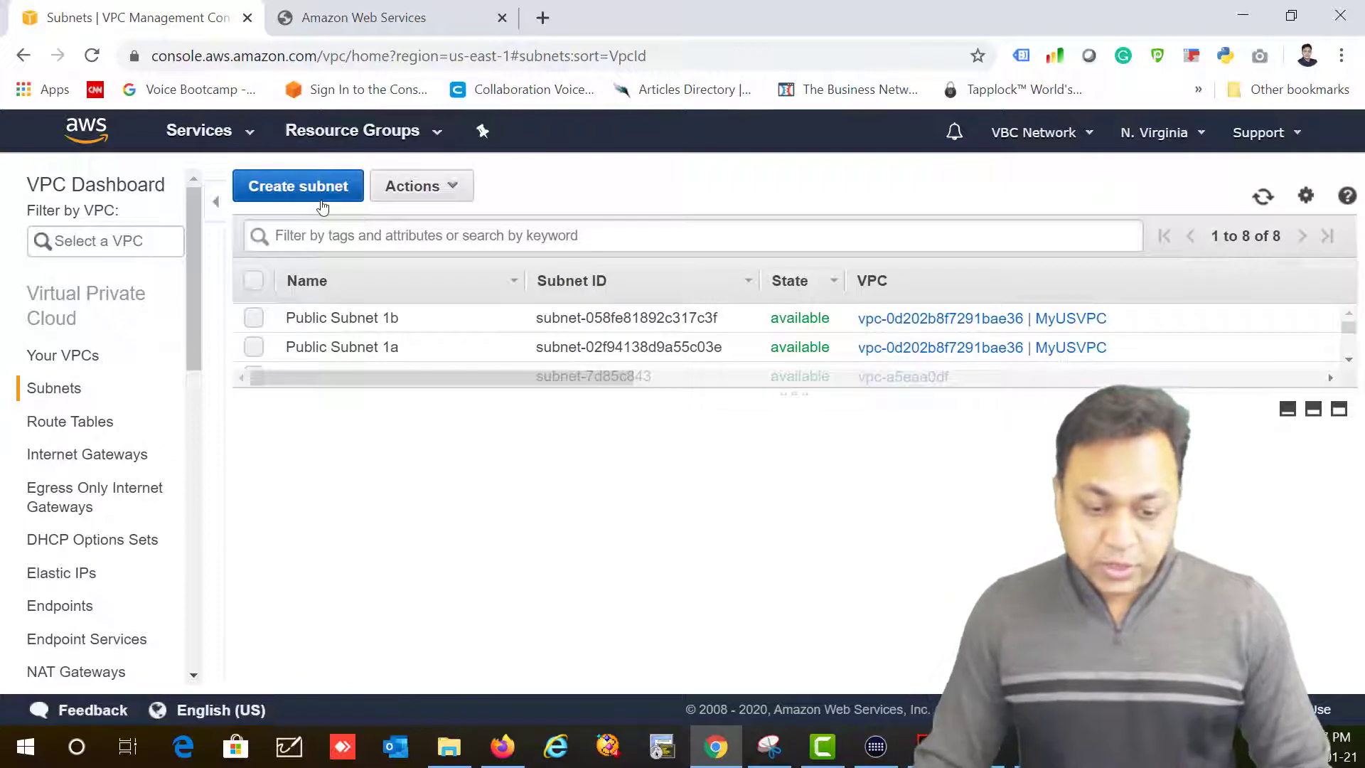
{"action": "left_click", "coordinate": [321, 198]}
Step: Name the new subnet 'Private Subnet 1a' and place it in MyUSVPC, zone us-east-1a
{"action": "left_click", "coordinate": [455, 352]}
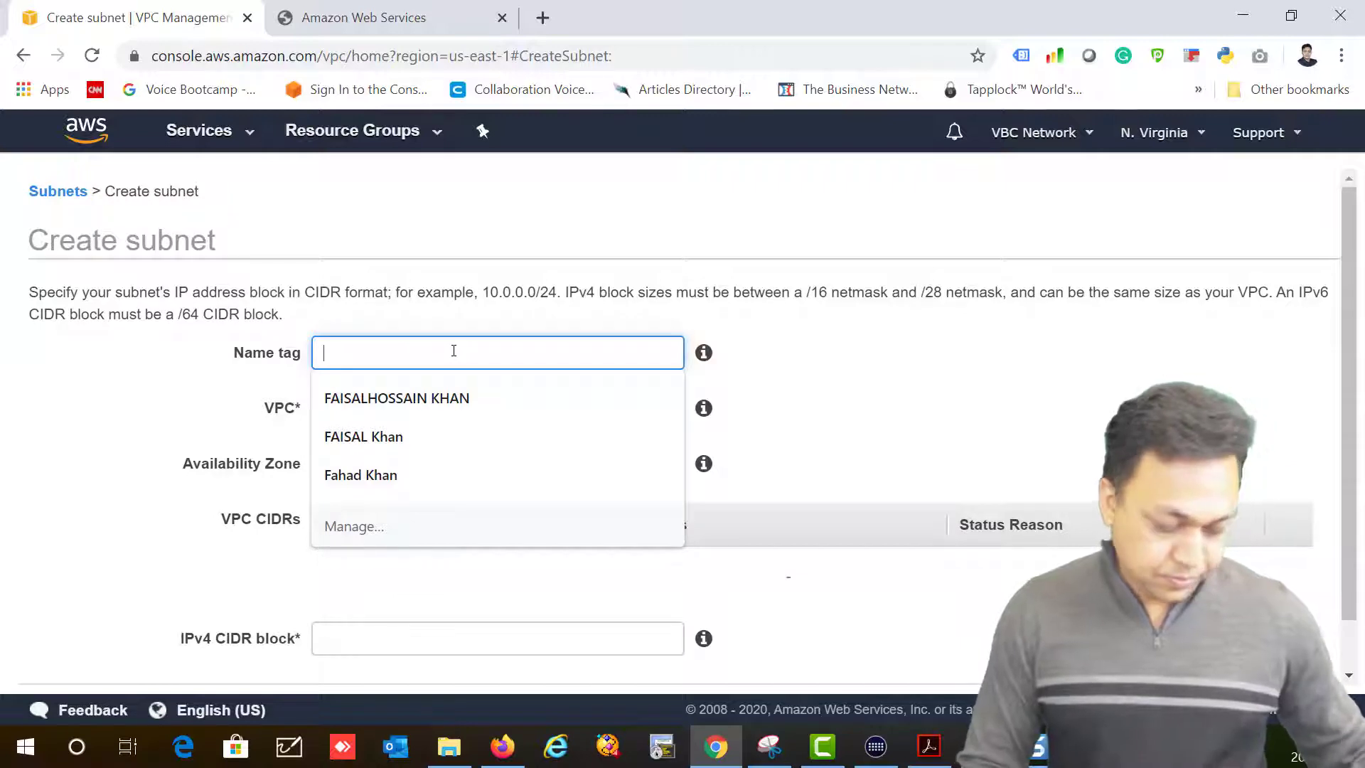
{"action": "type", "text": "Priva"}
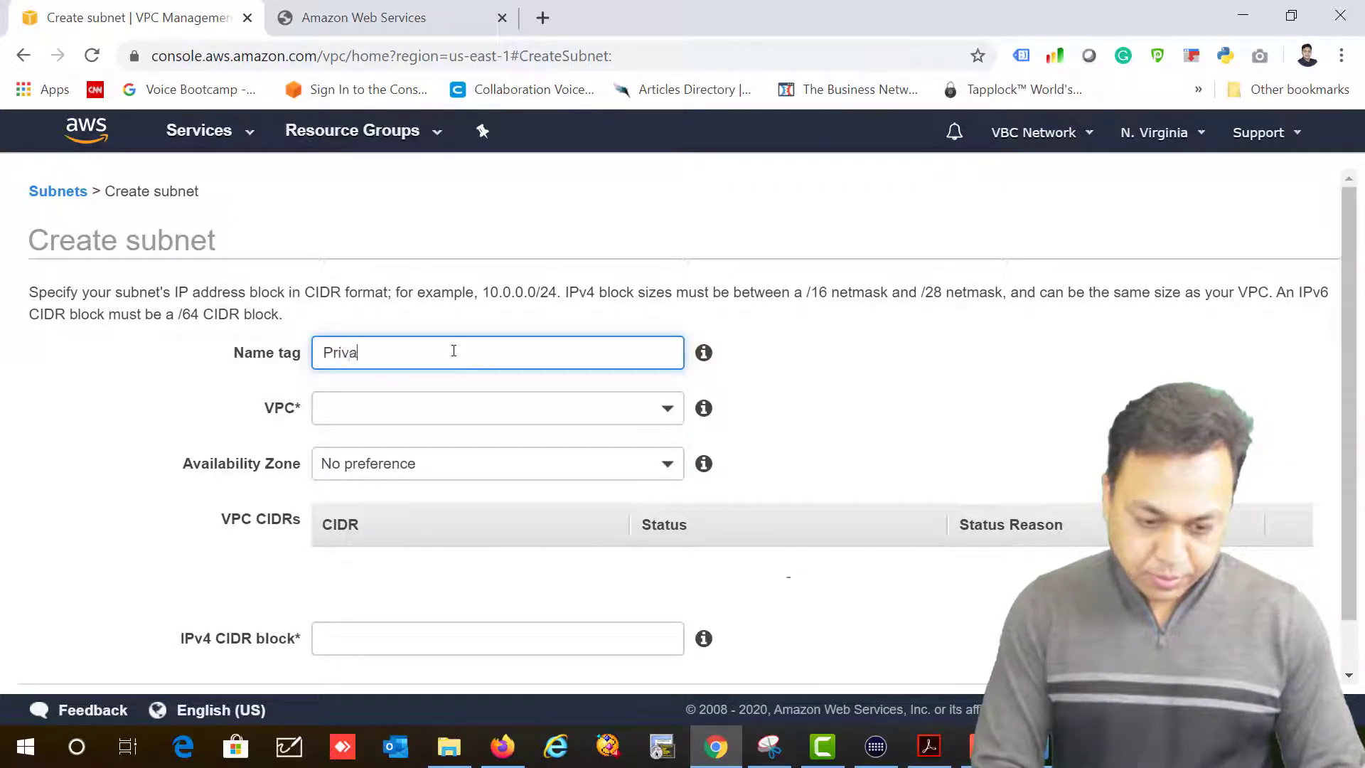
{"action": "type", "text": "te Subnet 1"}
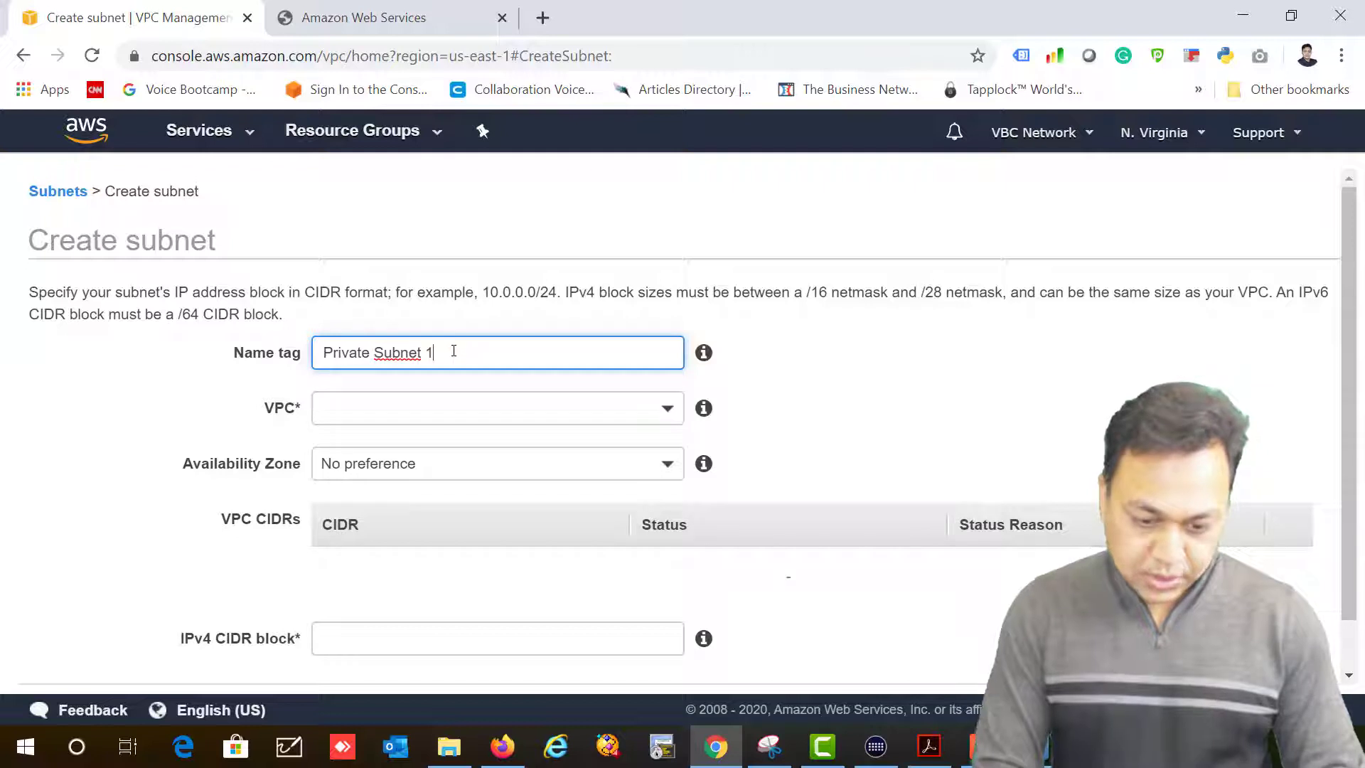
{"action": "key", "text": "BackSpace"}
{"action": "key", "text": "BackSpace"}
{"action": "type", "text": "1A"}
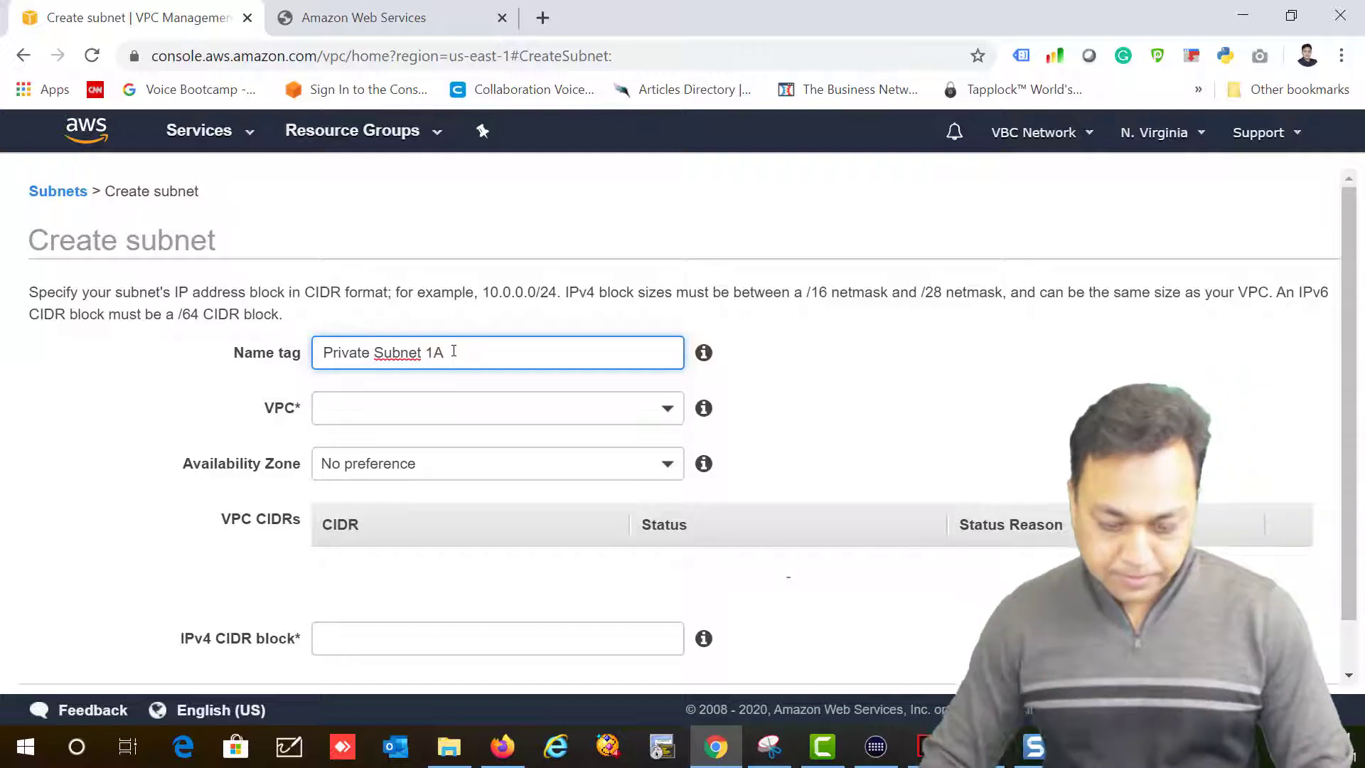
{"action": "key", "text": "BackSpace"}
{"action": "type", "text": "a"}
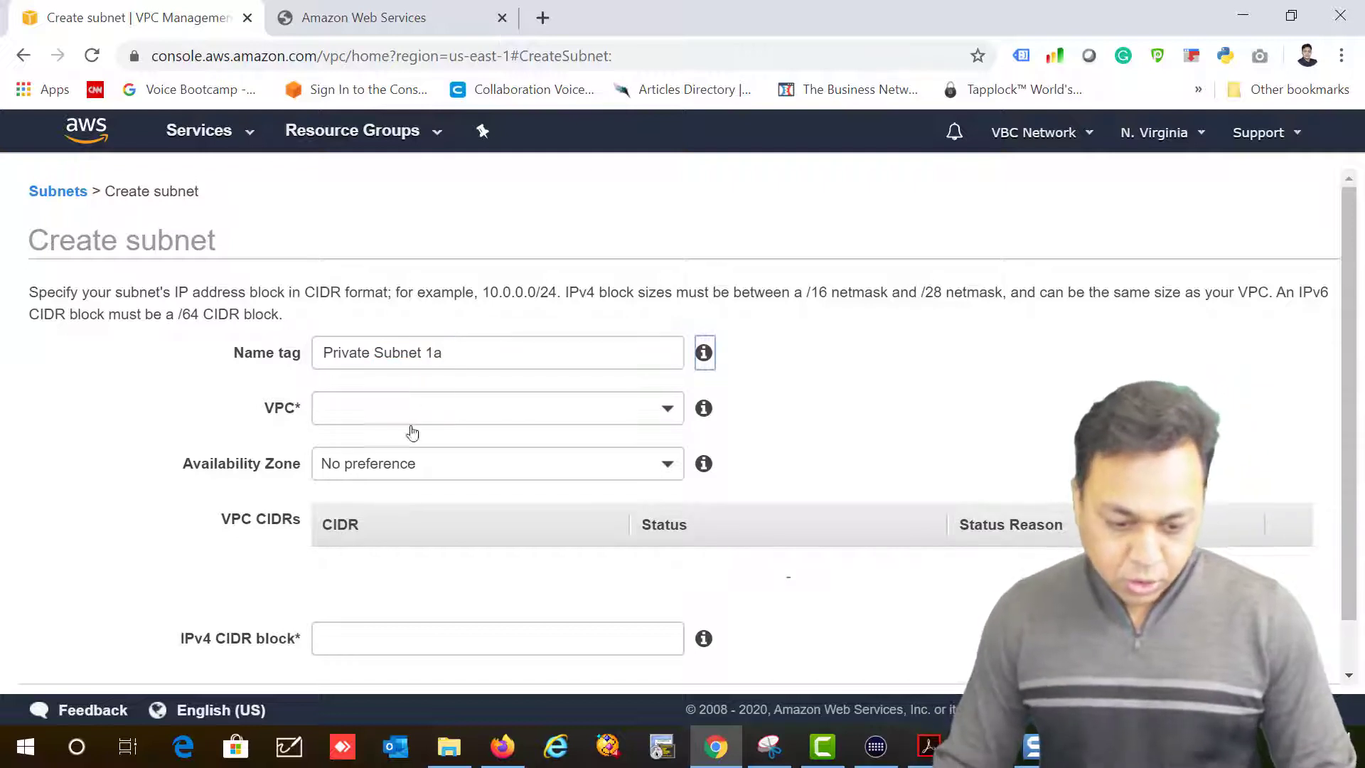
{"action": "left_click", "coordinate": [412, 418]}
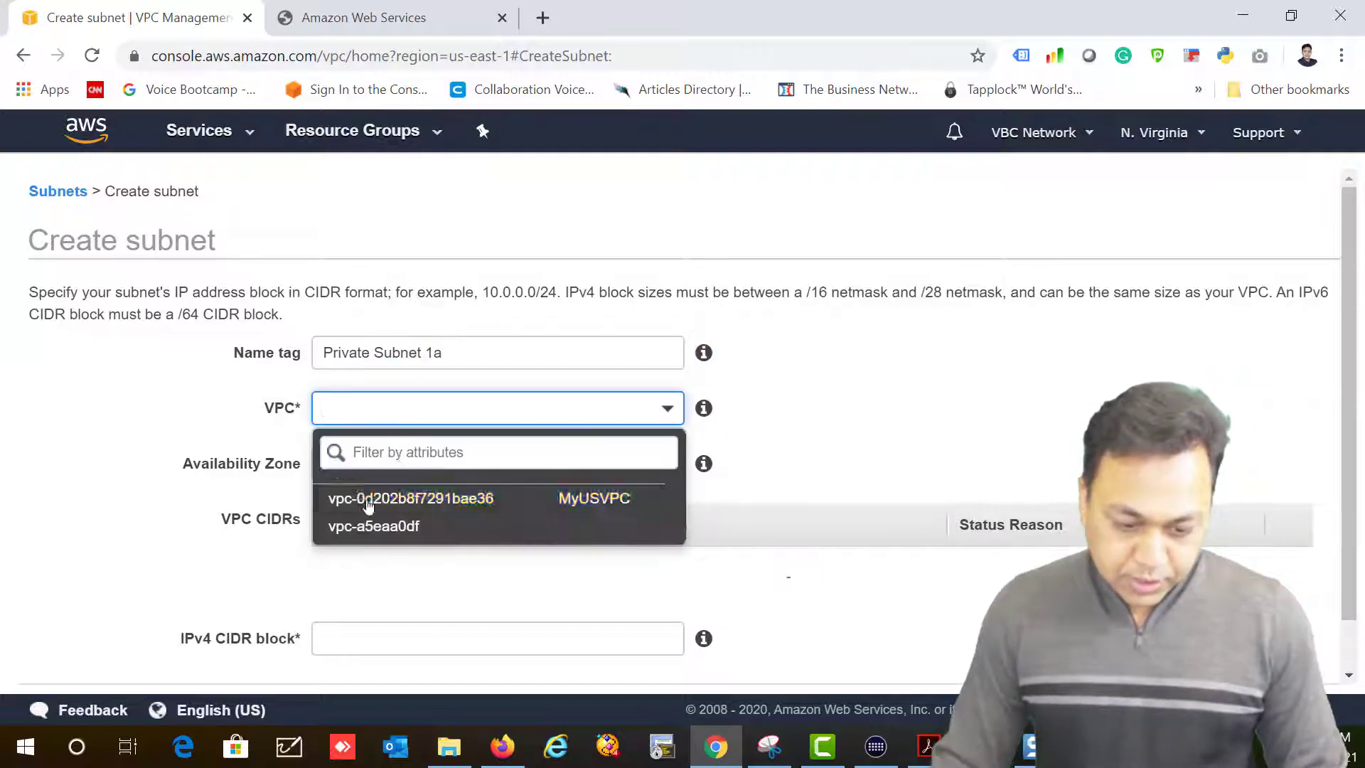
{"action": "left_click", "coordinate": [532, 509]}
{"action": "left_click", "coordinate": [455, 472]}
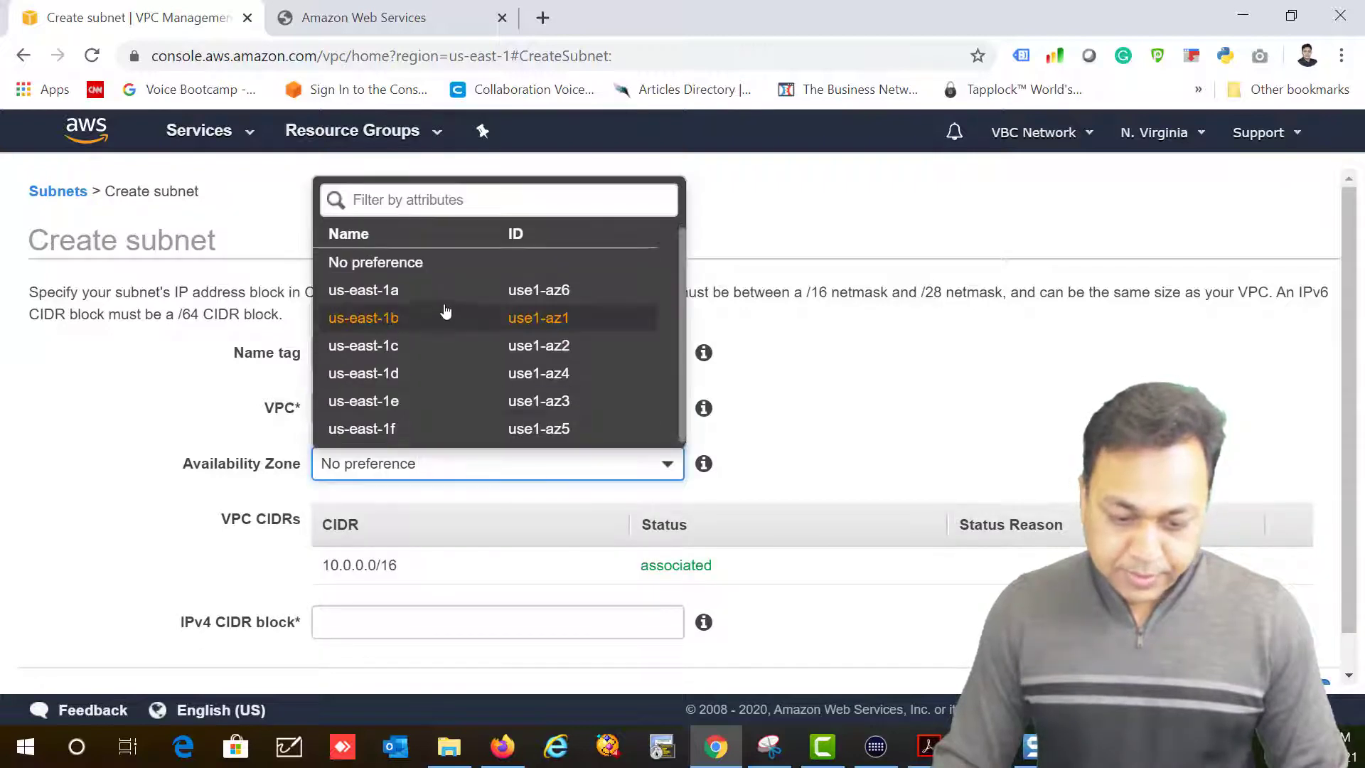
{"action": "left_click", "coordinate": [398, 296]}
Step: Give it CIDR block 10.0.3.0/24, create the subnet, and close the confirmation
{"action": "scroll", "coordinate": [500, 594], "scroll_direction": "down", "scroll_amount": 1}
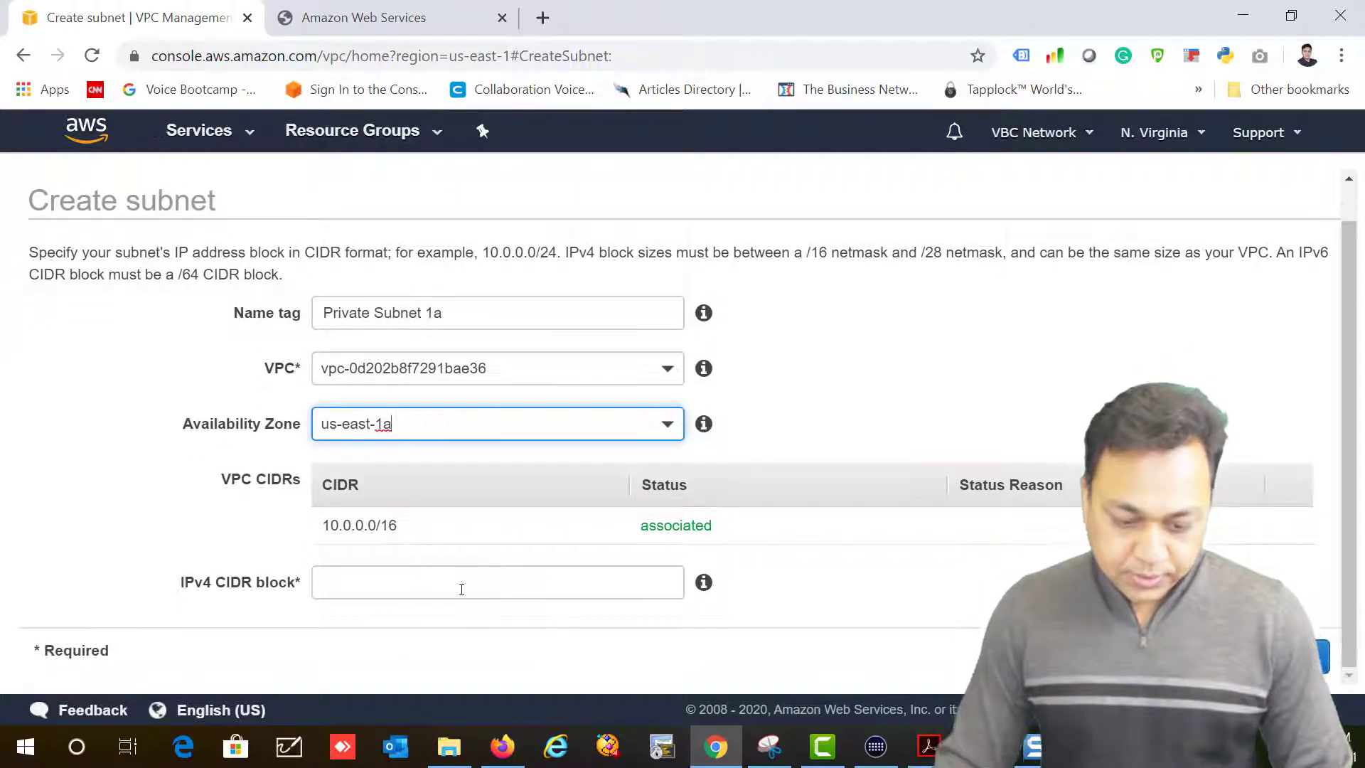
{"action": "left_click", "coordinate": [461, 589]}
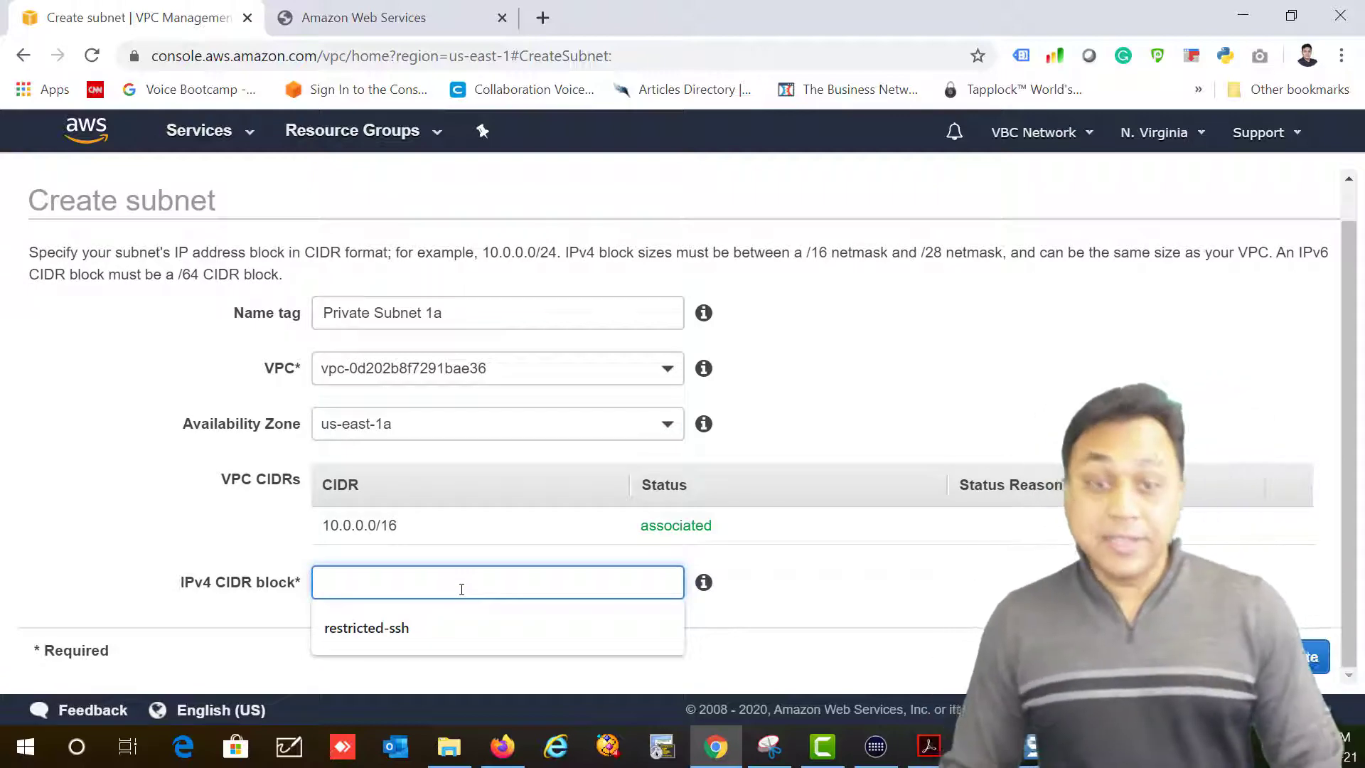
{"action": "type", "text": "10.0.3.0/24"}
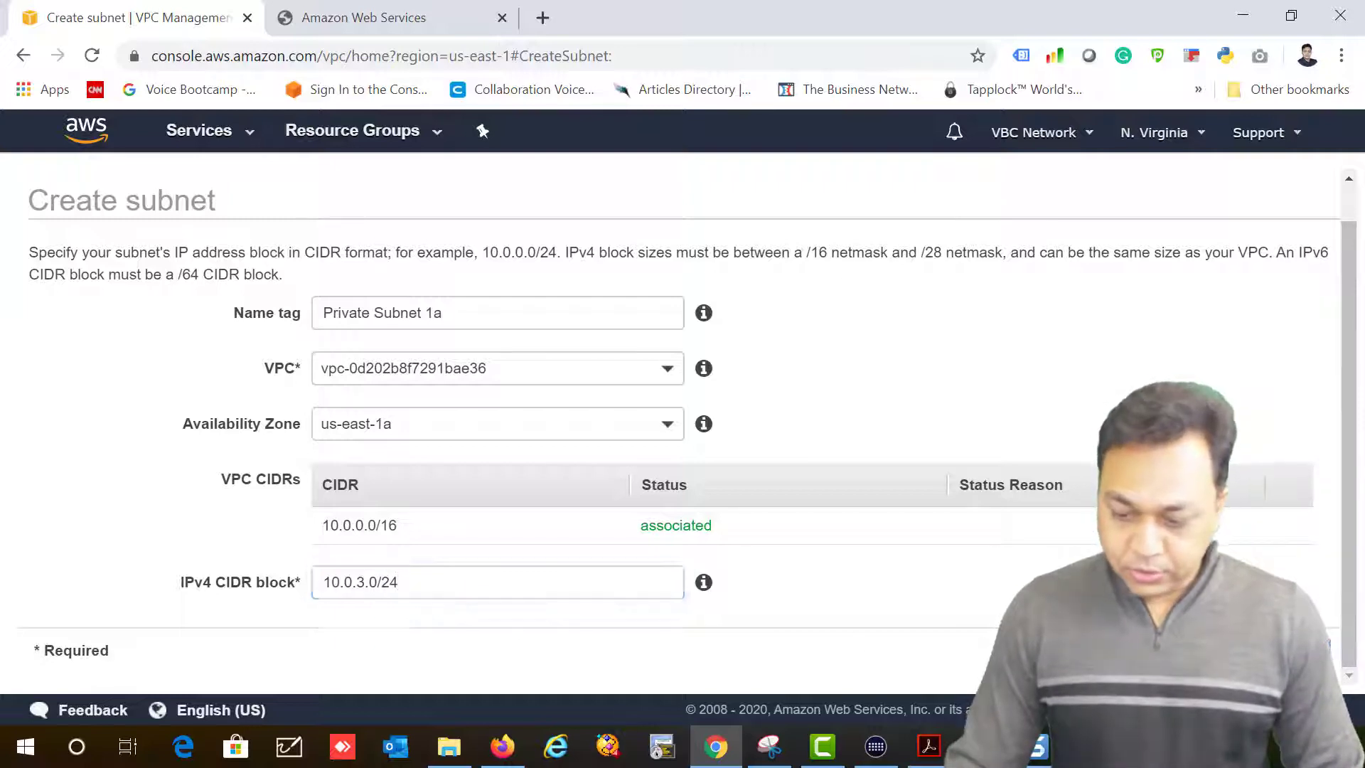
{"action": "key", "text": "Return"}
{"action": "left_click", "coordinate": [996, 429]}
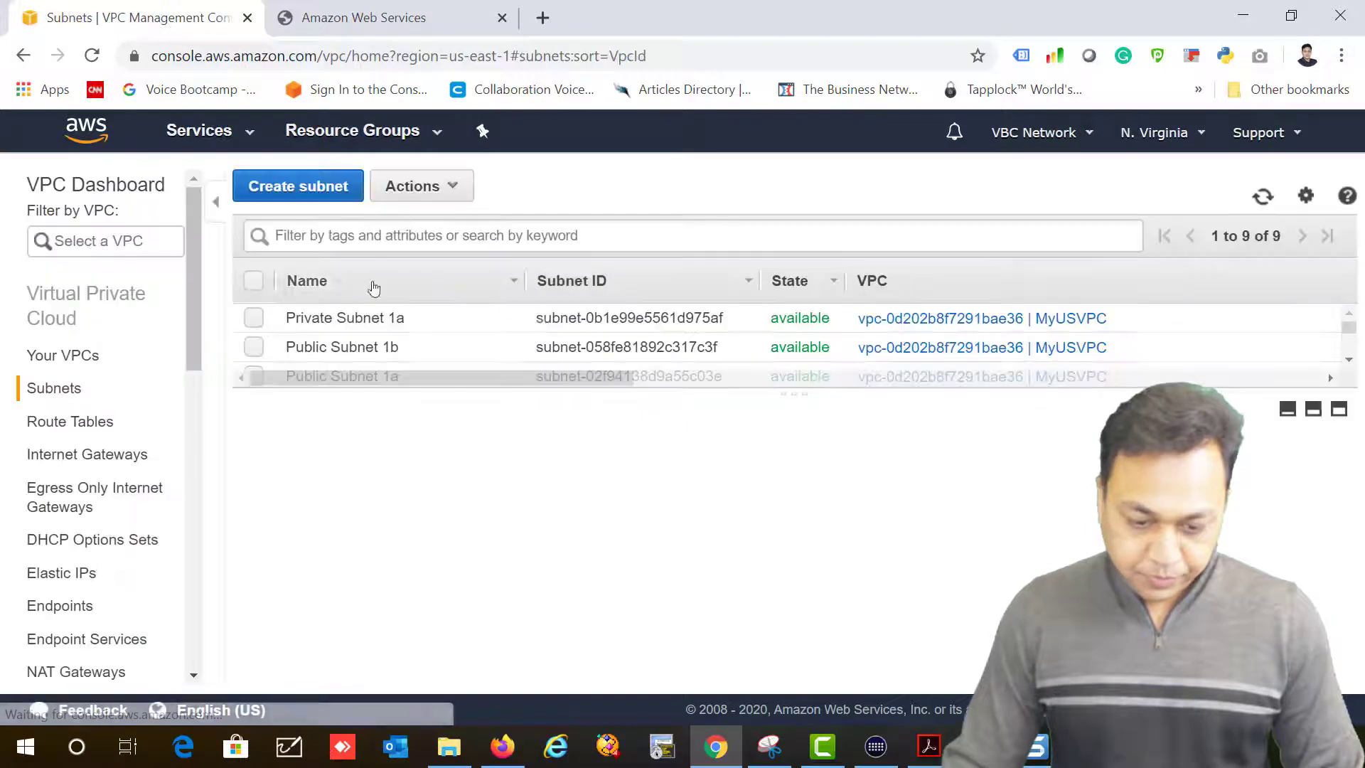
Step: Start a second subnet named 'Private Subnet 1b' in MyUSVPC, zone us-east-1b
{"action": "left_click", "coordinate": [306, 186]}
{"action": "left_click", "coordinate": [414, 349]}
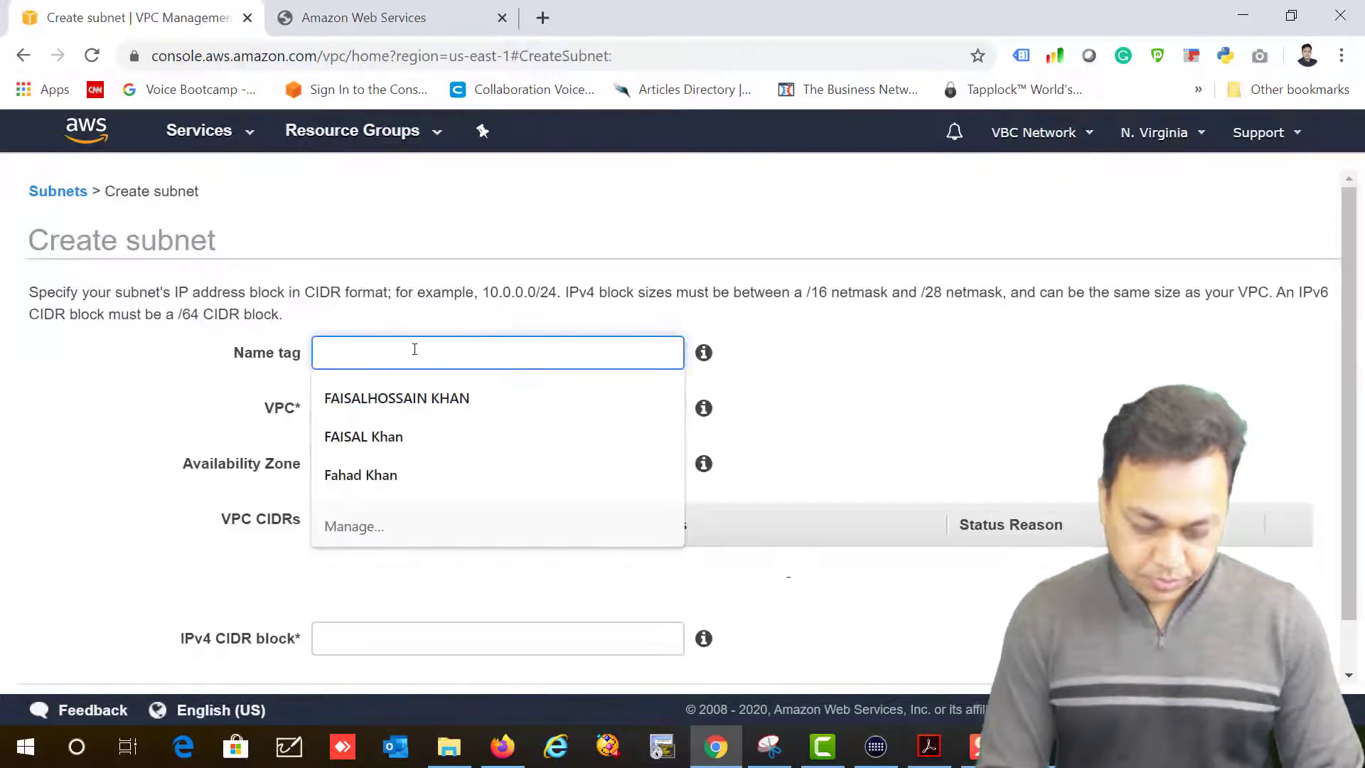
{"action": "type", "text": "Private Subnet 1b"}
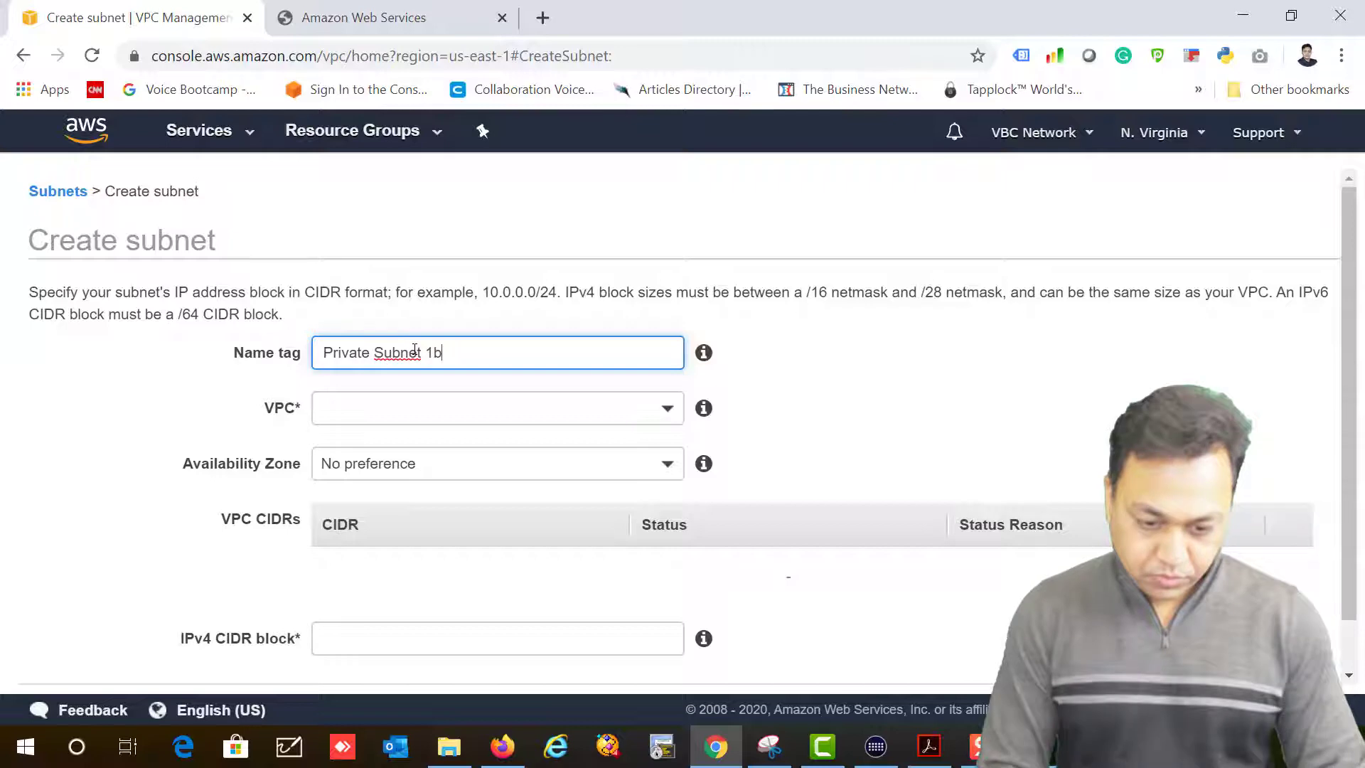
{"action": "left_click", "coordinate": [538, 408]}
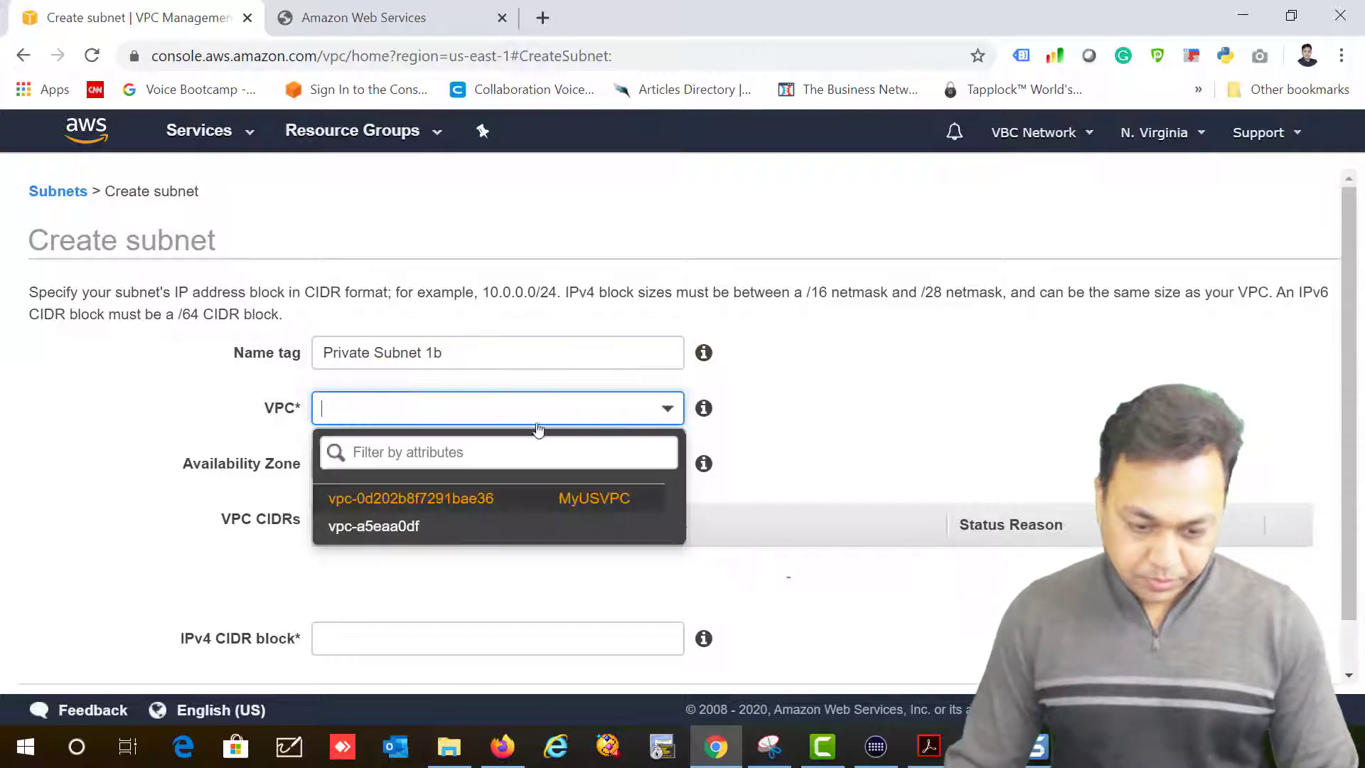
{"action": "left_click", "coordinate": [437, 497]}
{"action": "left_click", "coordinate": [367, 469]}
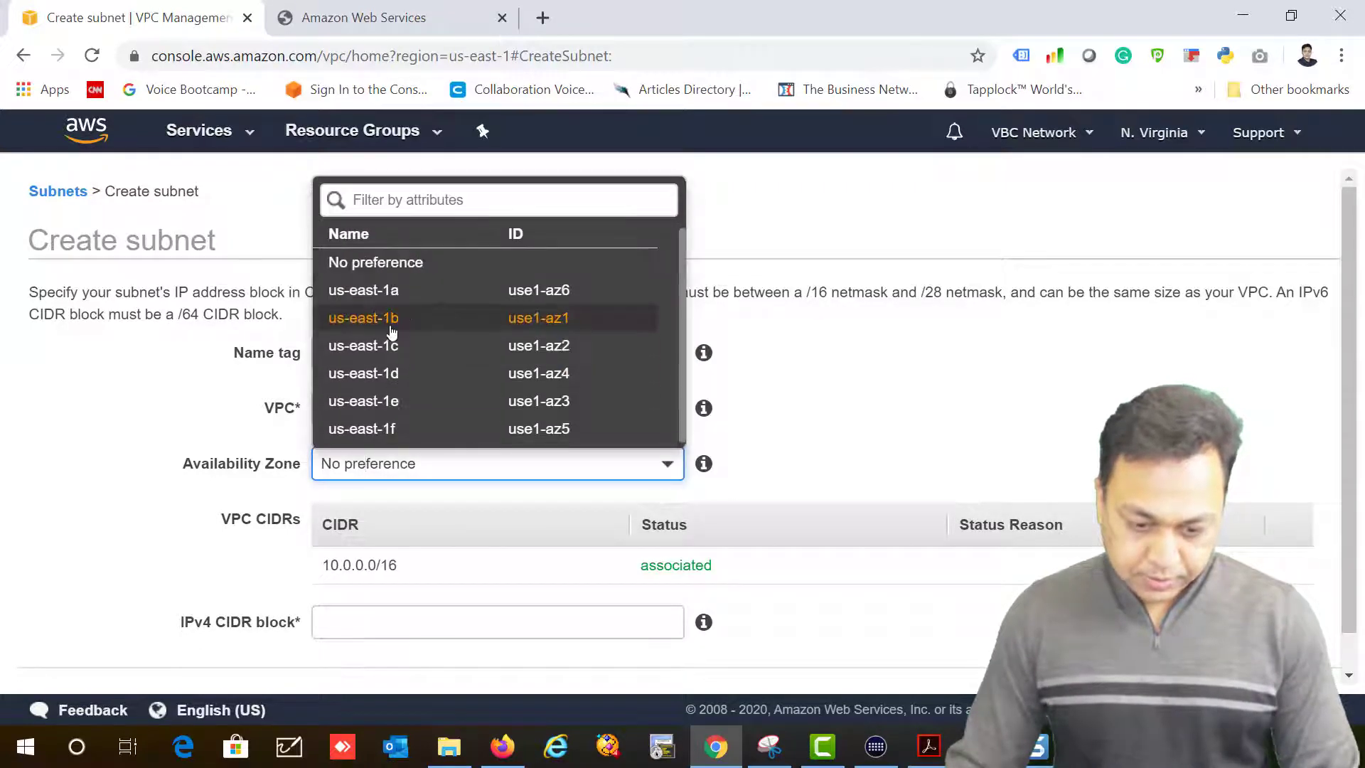
{"action": "left_click", "coordinate": [392, 319]}
Step: Set its CIDR block to 10.0.4.0/24, create it, and close the confirmation
{"action": "left_click", "coordinate": [351, 618]}
{"action": "type", "text": "10.0.4.0/24"}
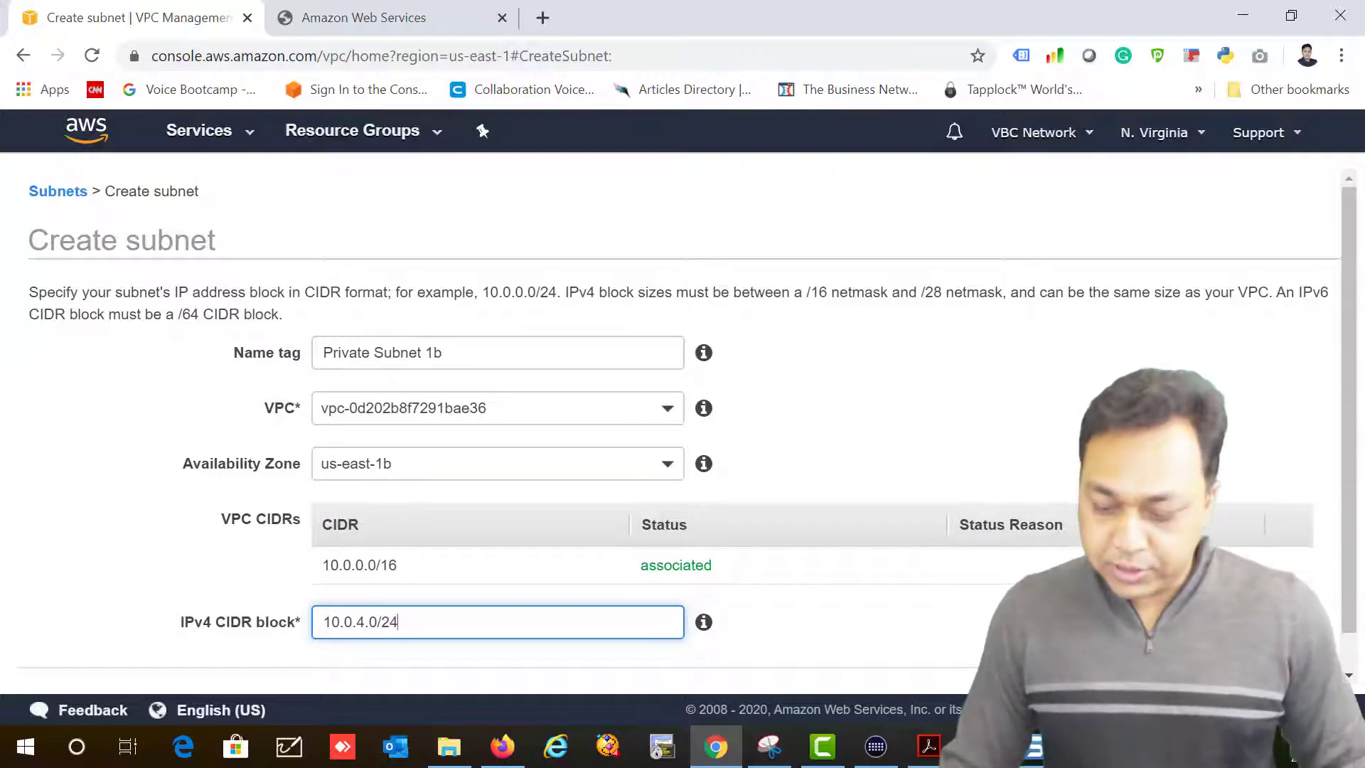
{"action": "scroll", "coordinate": [686, 426], "scroll_direction": "down", "scroll_amount": 1}
{"action": "key", "text": "Return"}
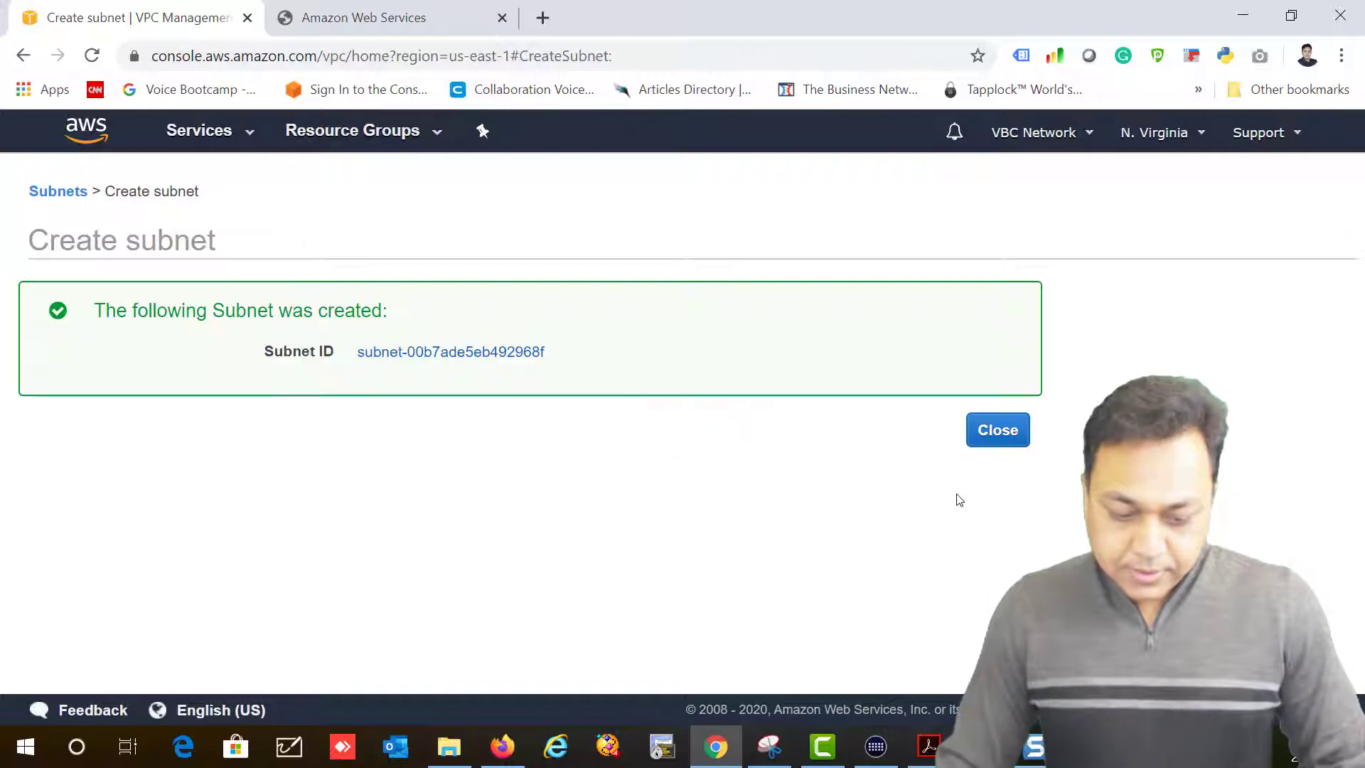
{"action": "left_click", "coordinate": [996, 429]}
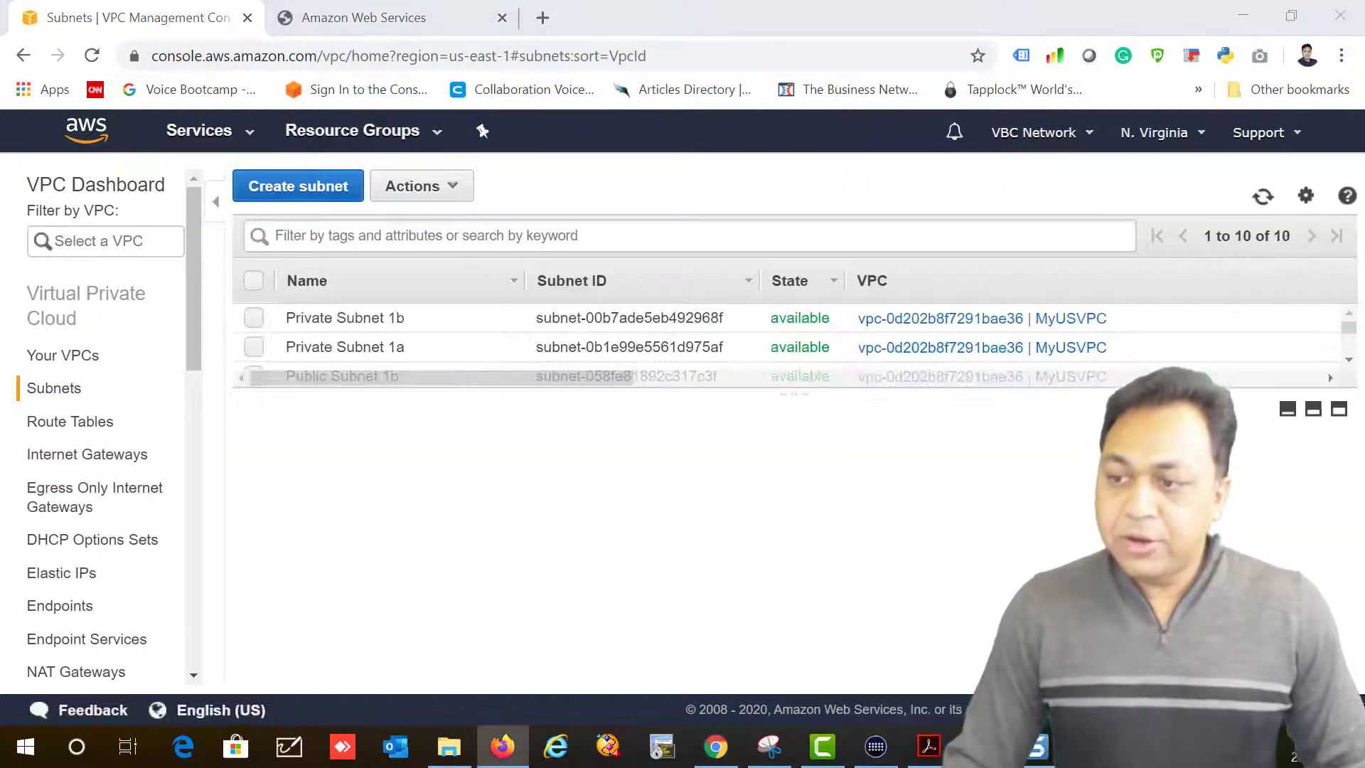
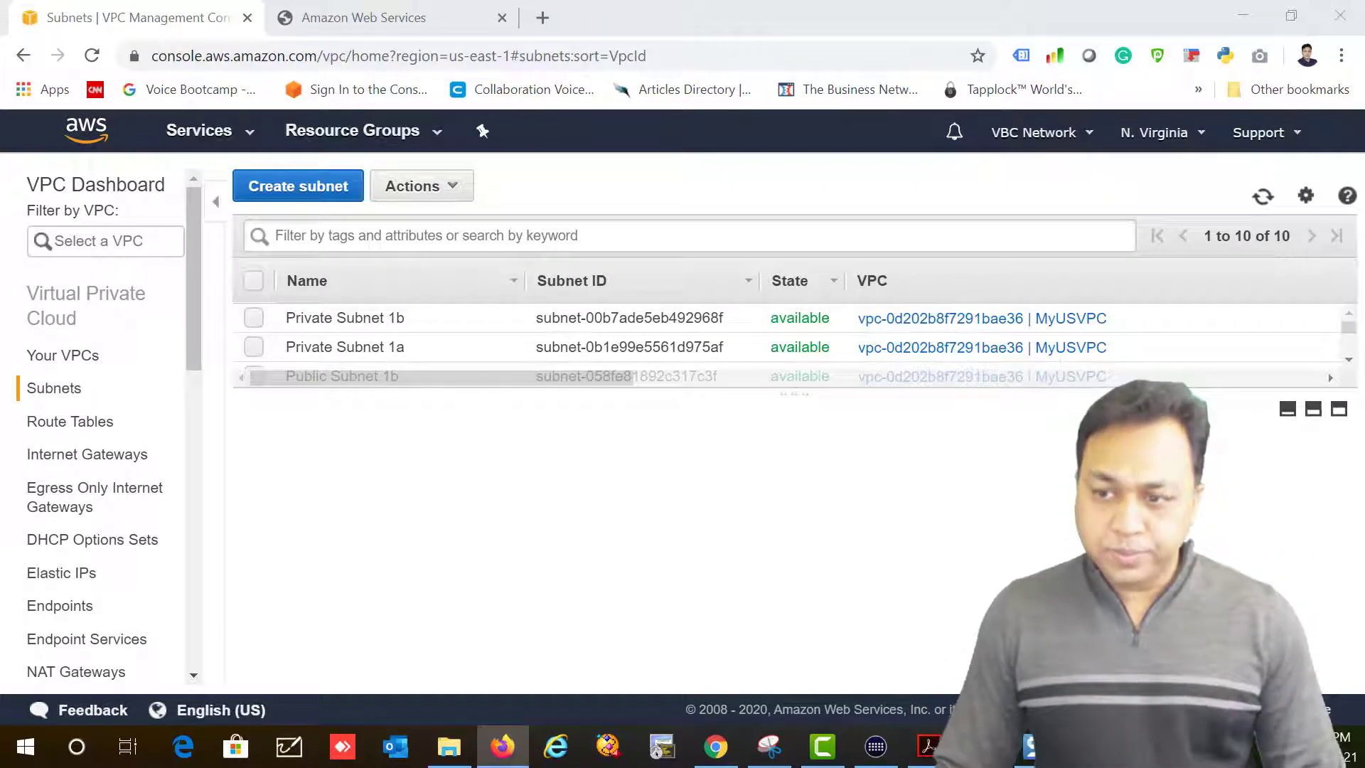
Step: Switch from VPC to EC2 and open Security Groups under Network & Security
{"action": "left_click", "coordinate": [244, 135]}
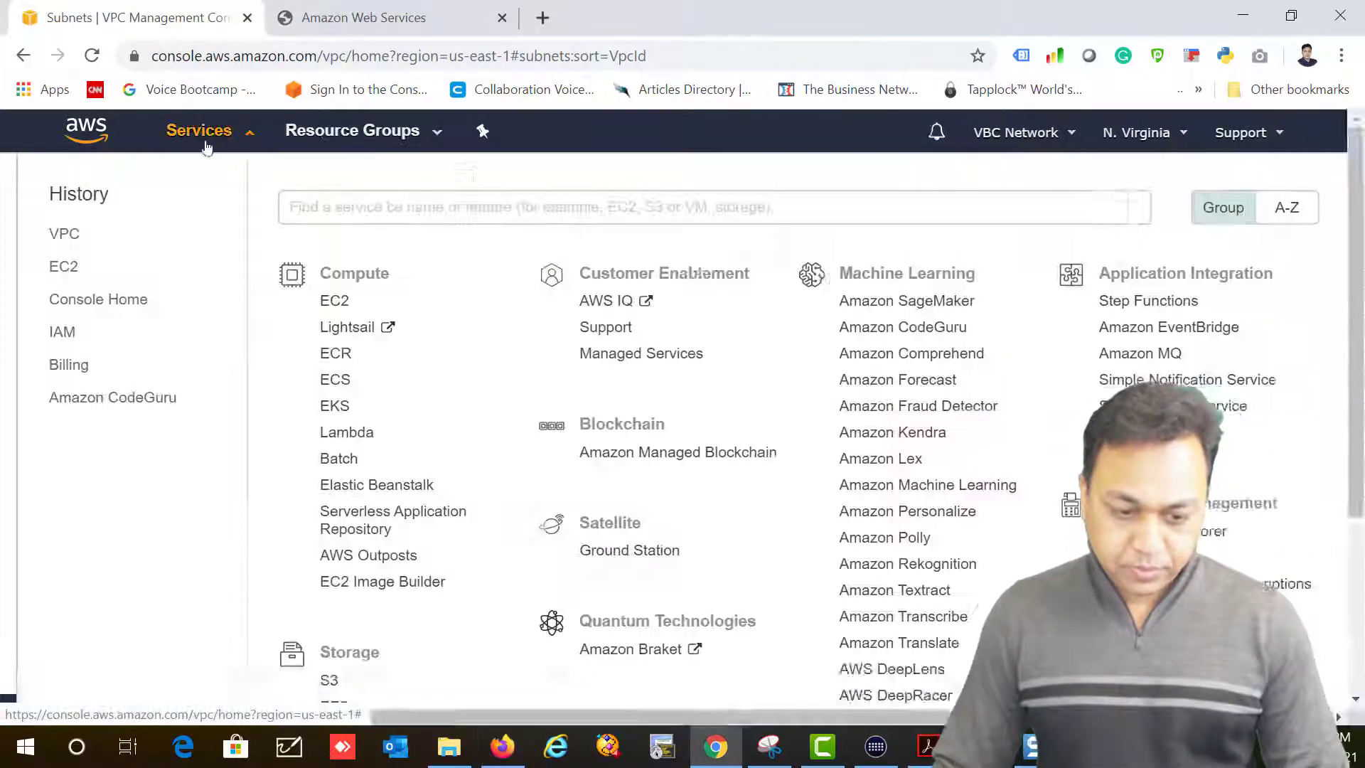
{"action": "left_click", "coordinate": [334, 301]}
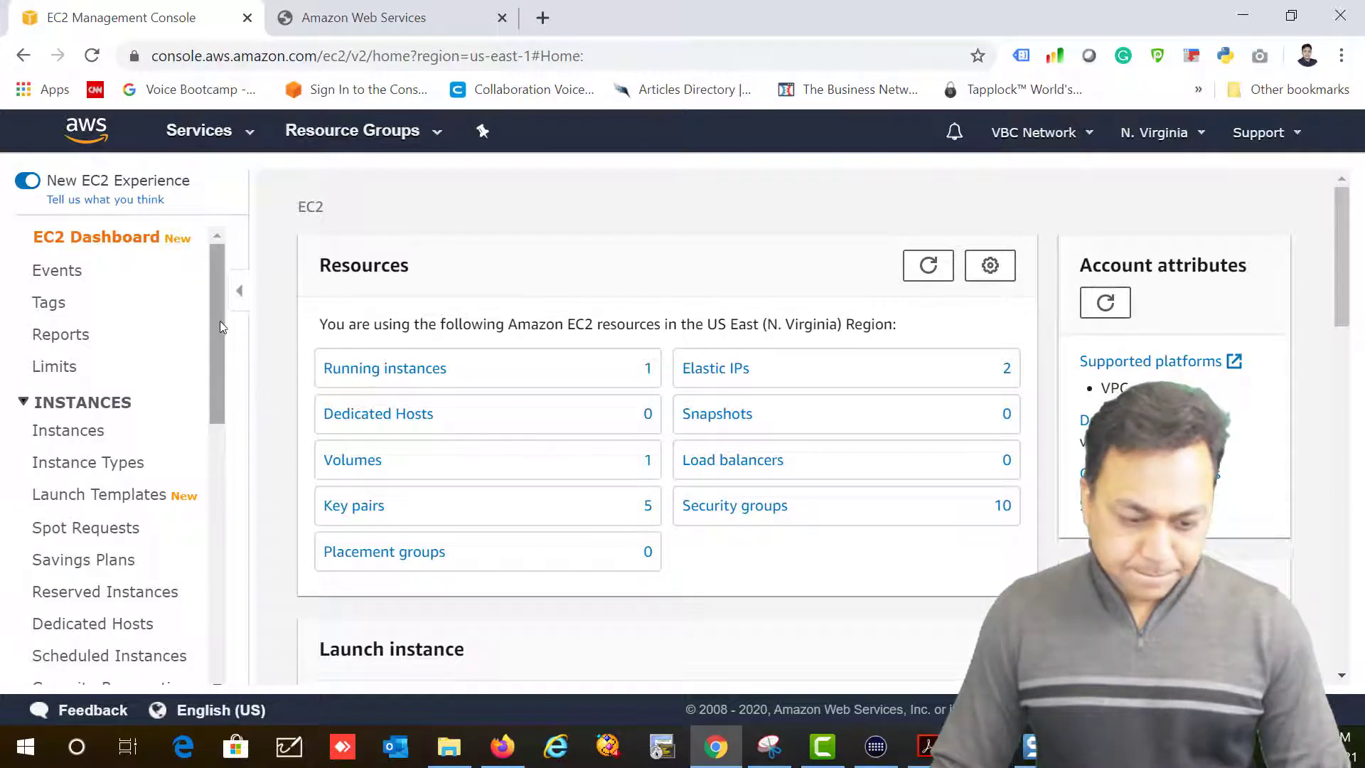
{"action": "scroll", "coordinate": [151, 420], "scroll_direction": "down", "scroll_amount": 7}
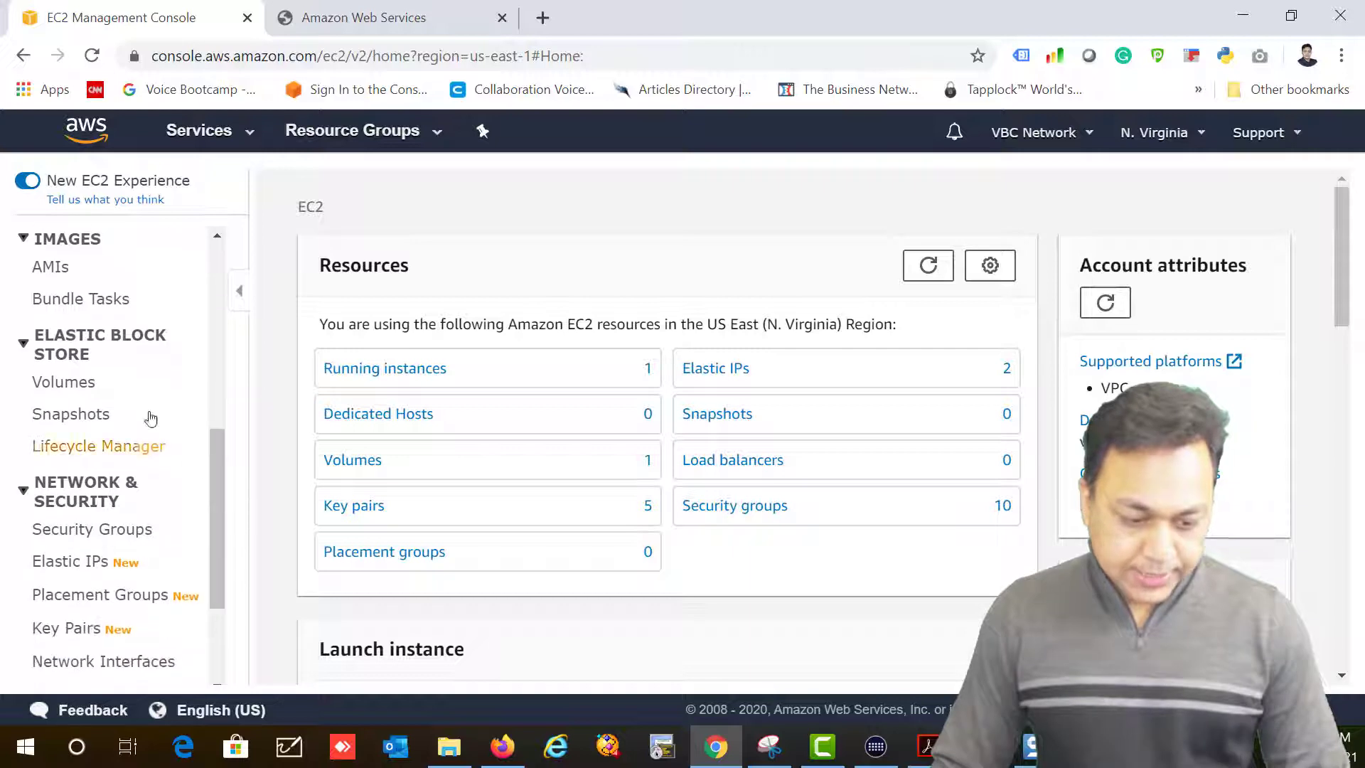
{"action": "left_click", "coordinate": [57, 529]}
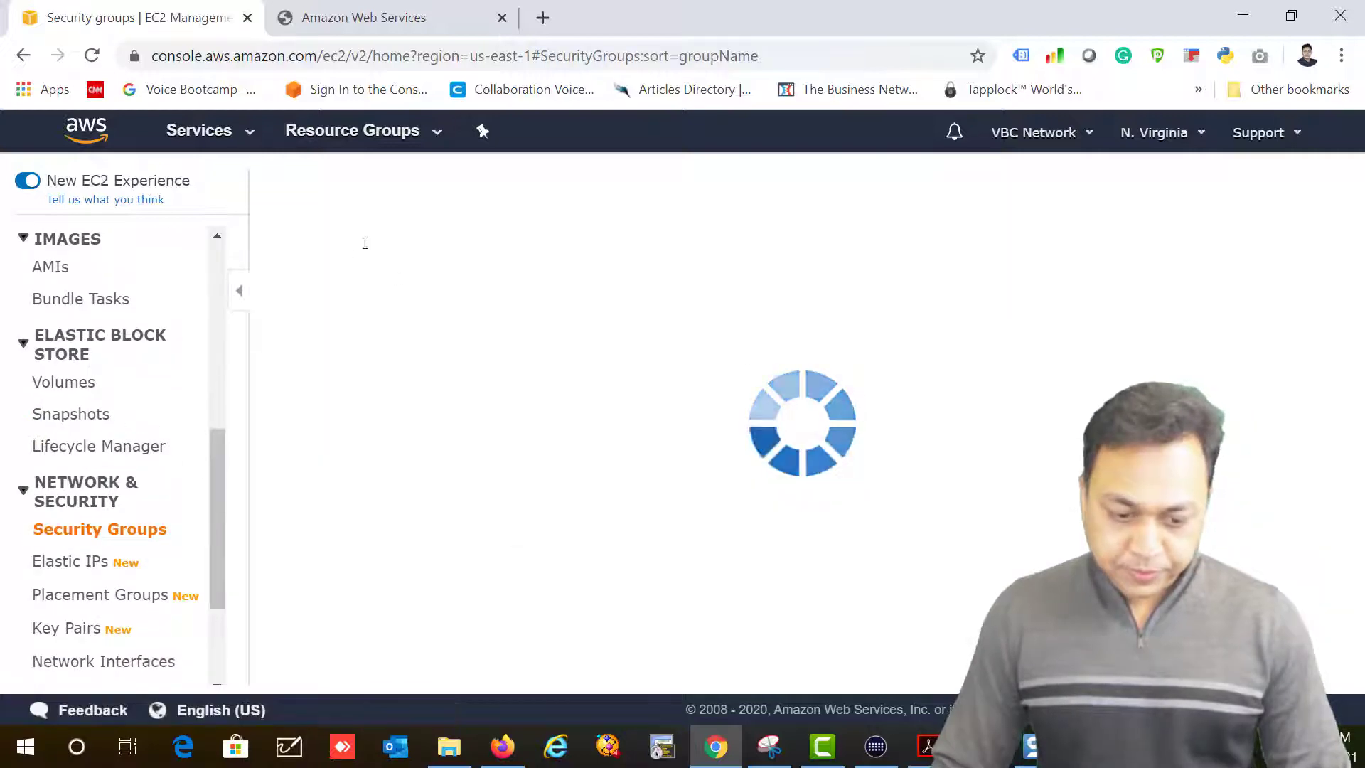
Step: Start a new security group named MyDBSecGroup in MyUSVPC, reviewing its default rules
{"action": "left_click", "coordinate": [382, 192]}
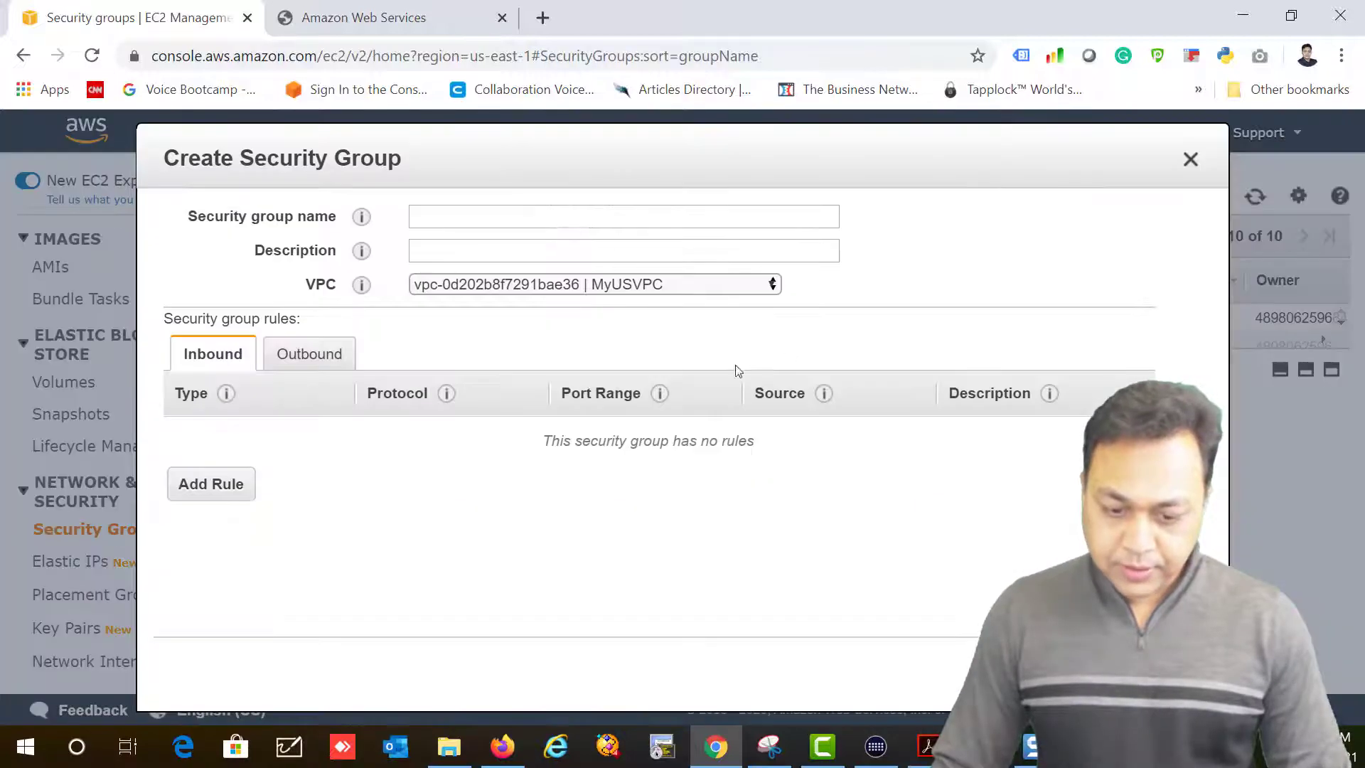
{"action": "left_click", "coordinate": [510, 217]}
{"action": "type", "text": "MyDBSEc"}
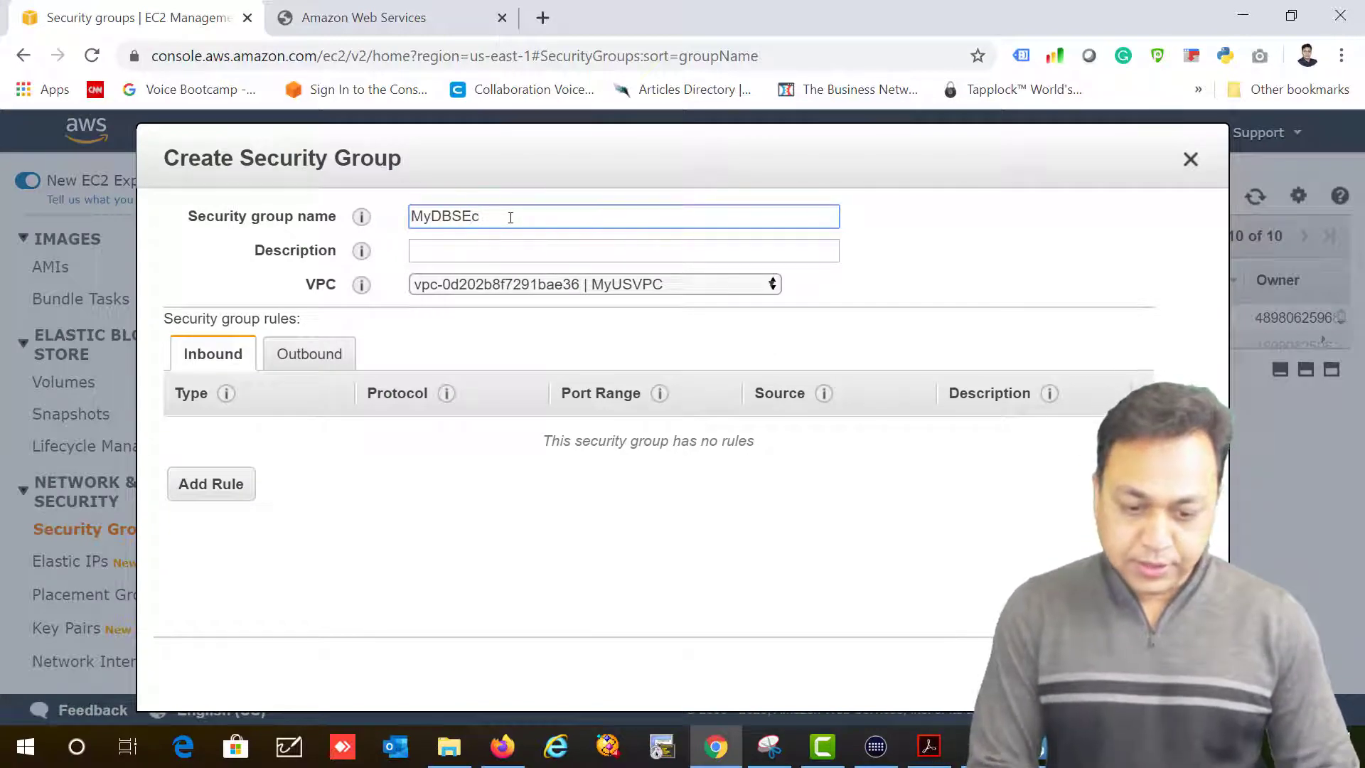
{"action": "type", "text": "uricGroup"}
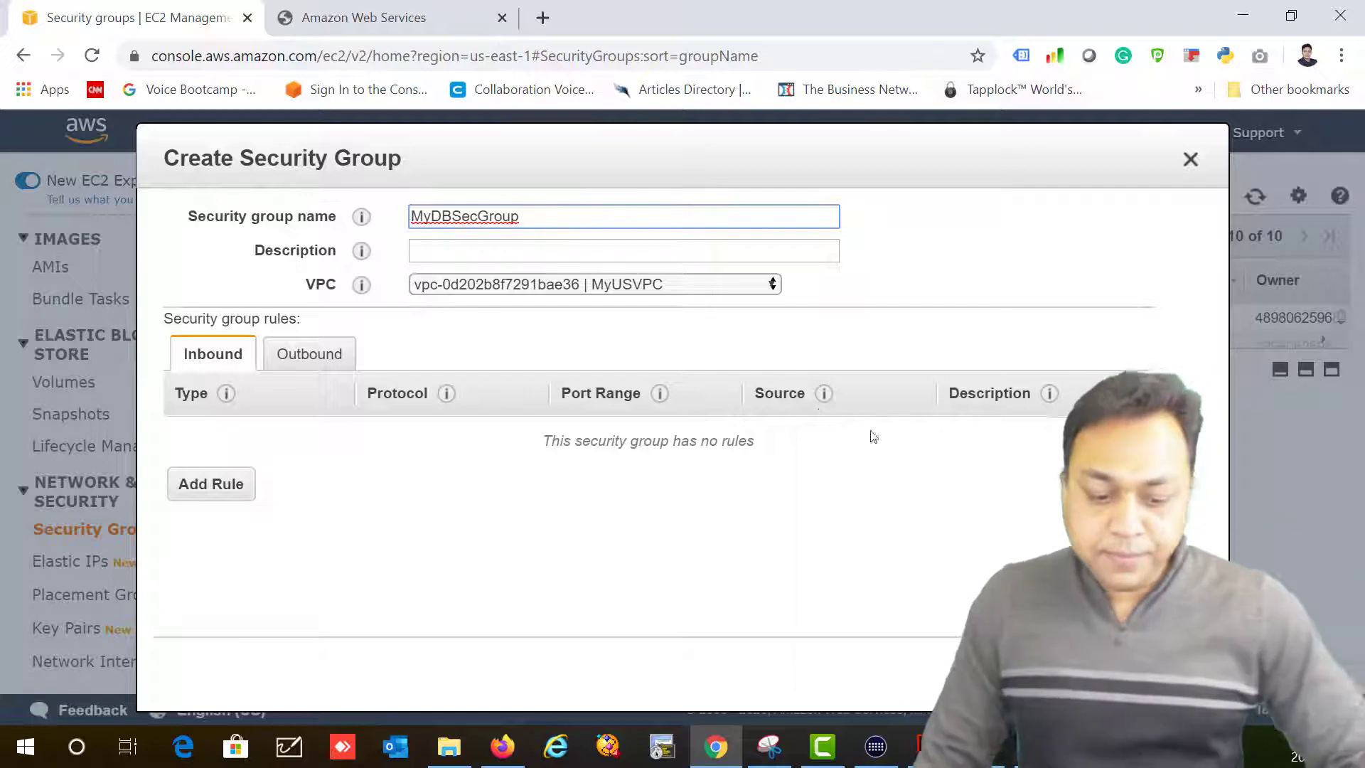
{"action": "left_click", "coordinate": [657, 284]}
{"action": "left_click", "coordinate": [643, 308]}
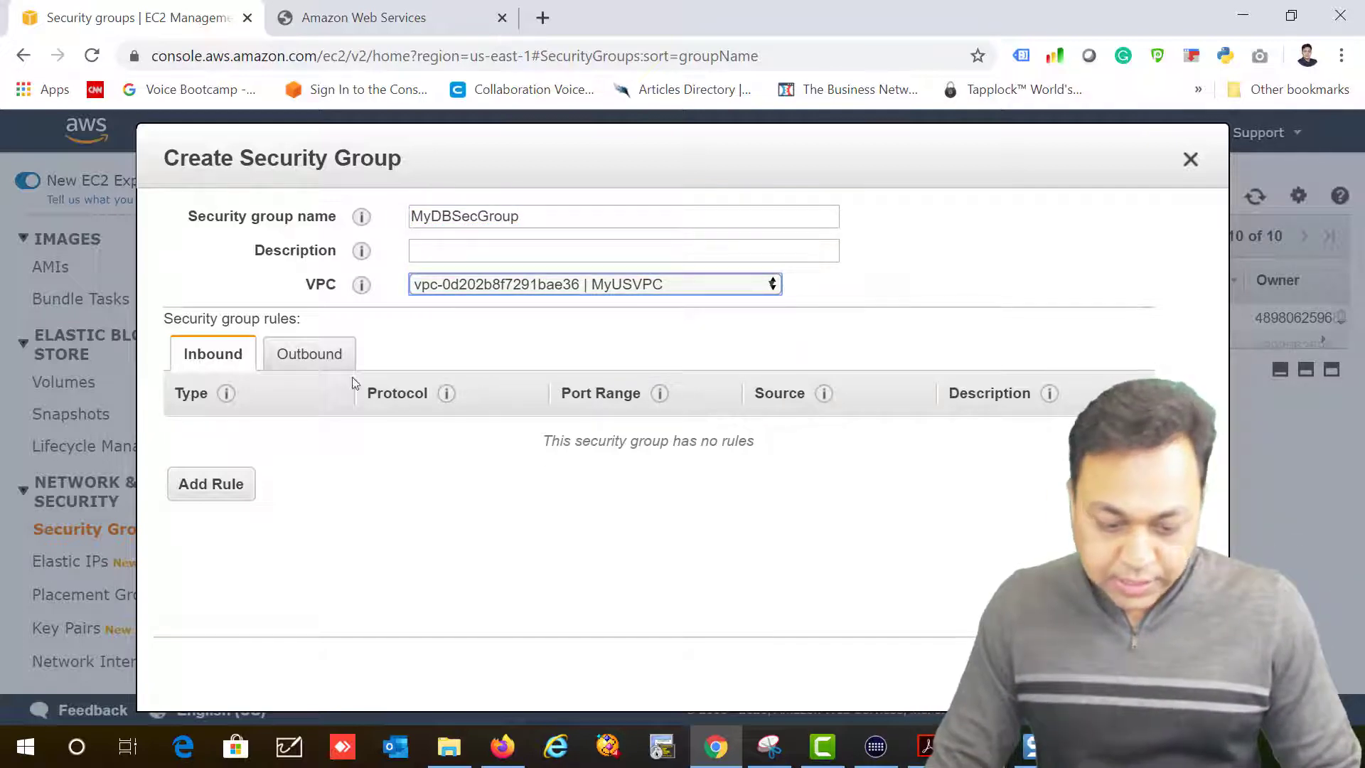
{"action": "left_click", "coordinate": [304, 355]}
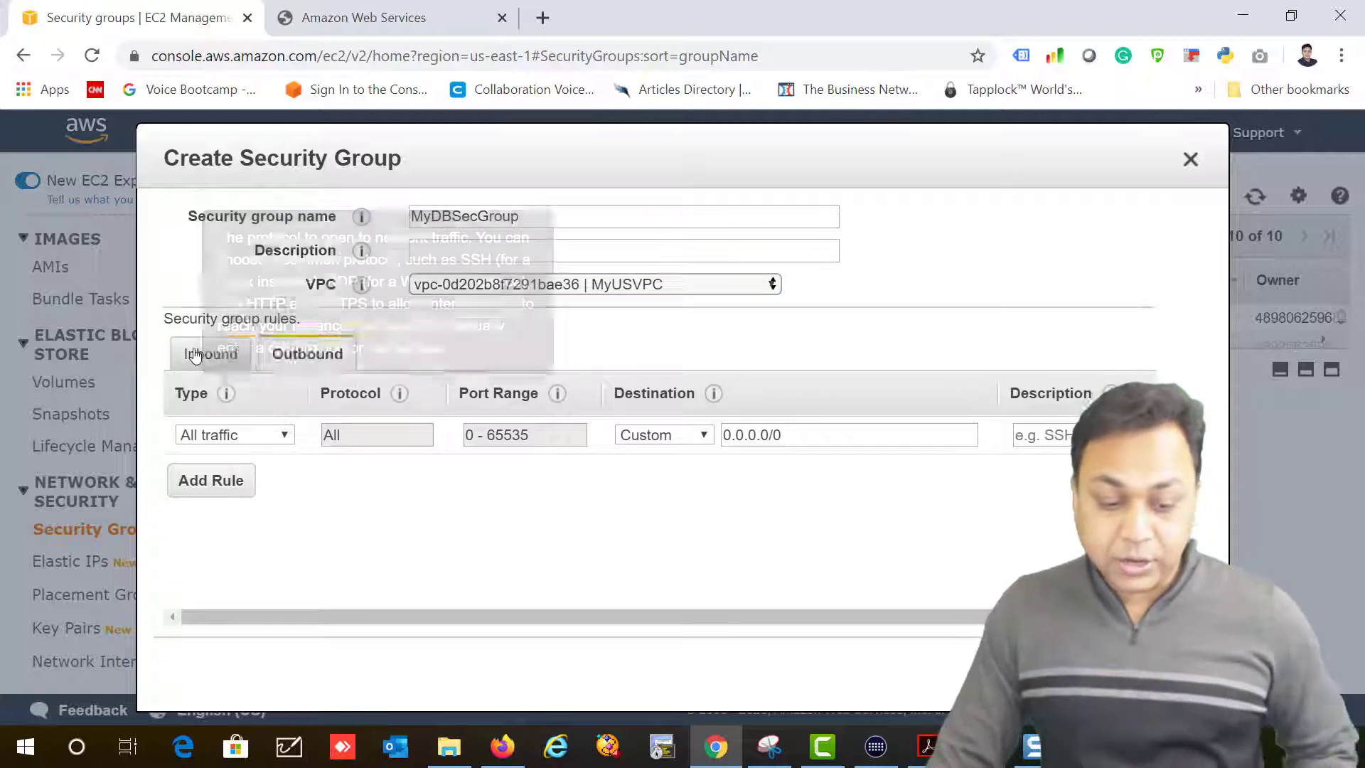
{"action": "left_click", "coordinate": [195, 356]}
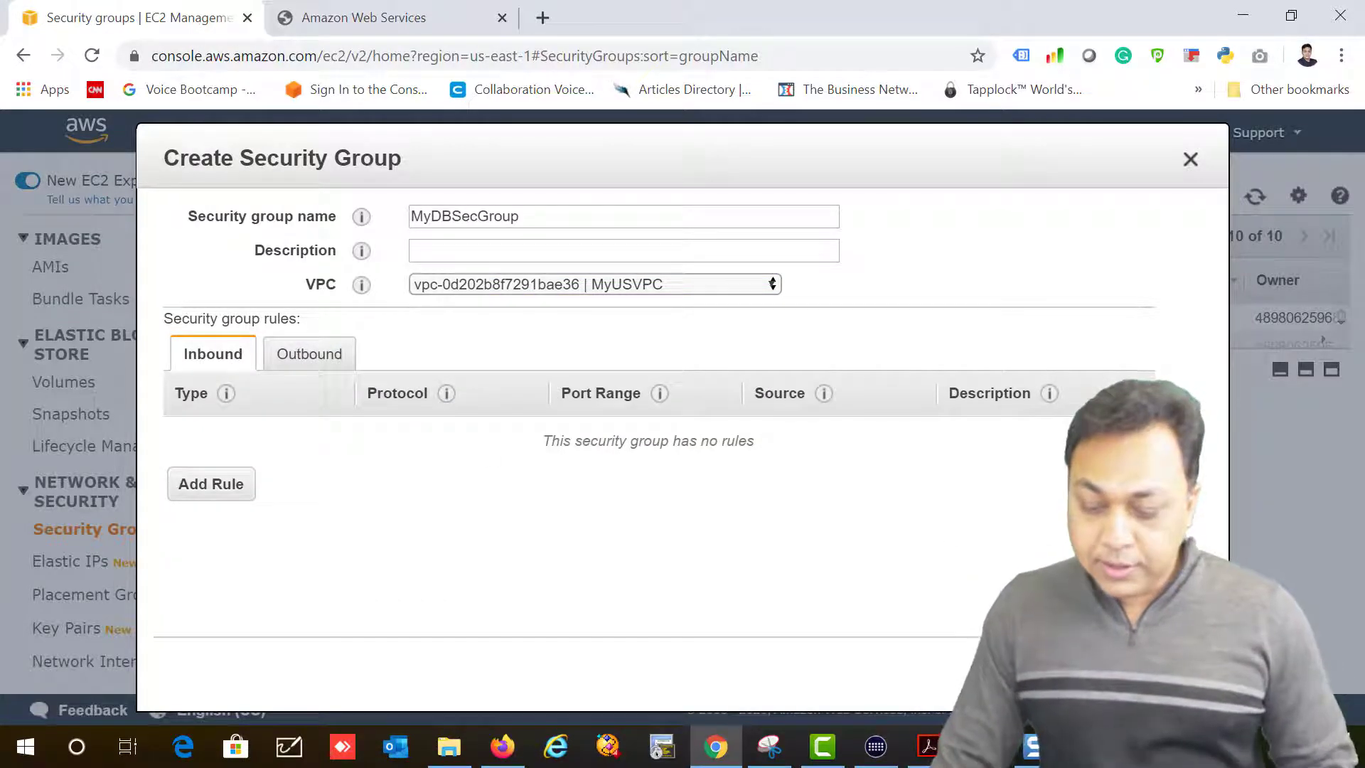
Step: Add the description 'DB Security Group' and create the group
{"action": "left_click", "coordinate": [1173, 673]}
{"action": "left_click", "coordinate": [535, 246]}
{"action": "type", "text": "DB Security Group"}
{"action": "scroll", "coordinate": [1288, 565], "scroll_direction": "down", "scroll_amount": 1}
{"action": "scroll", "coordinate": [1289, 566], "scroll_direction": "down", "scroll_amount": 1}
{"action": "left_click", "coordinate": [1173, 660]}
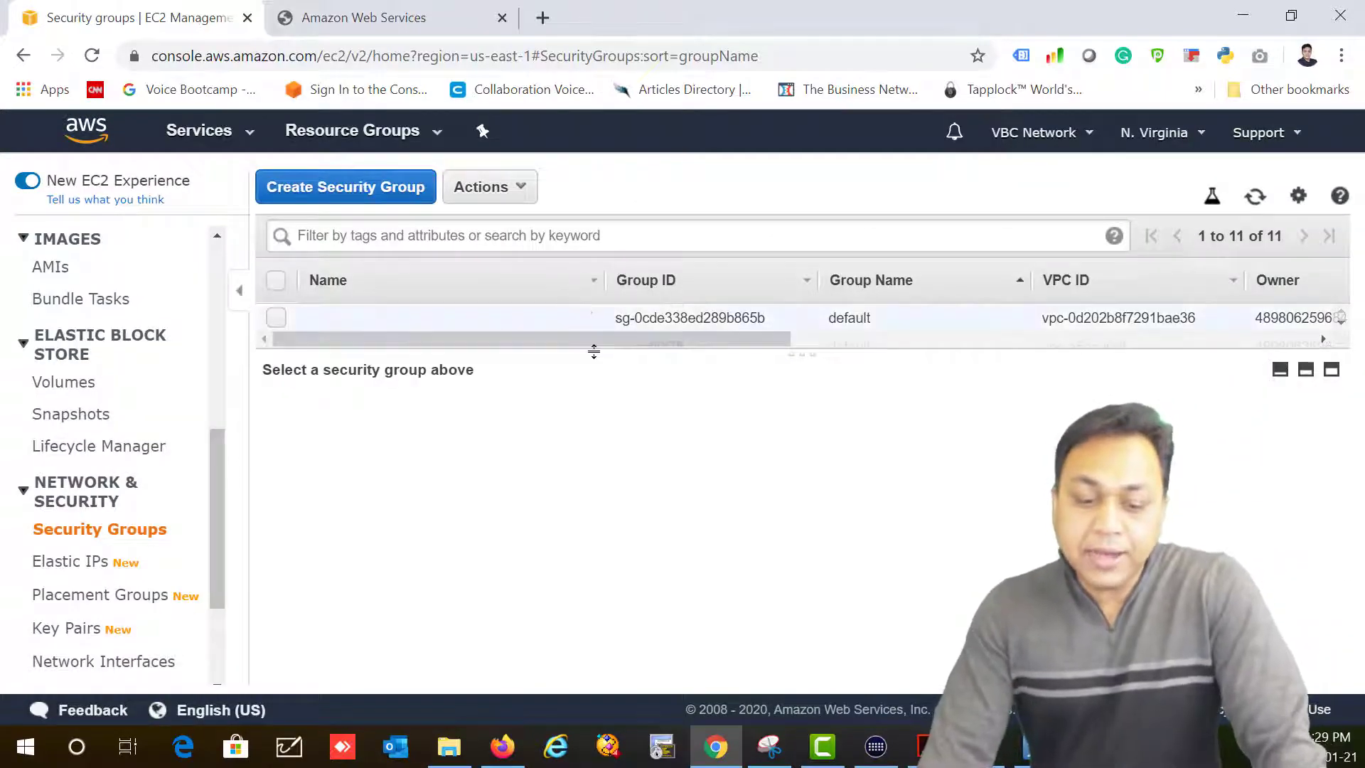
Step: Copy the group ID of My US Security Group from its details pane
{"action": "left_click_drag", "start_coordinate": [594, 351], "coordinate": [652, 643]}
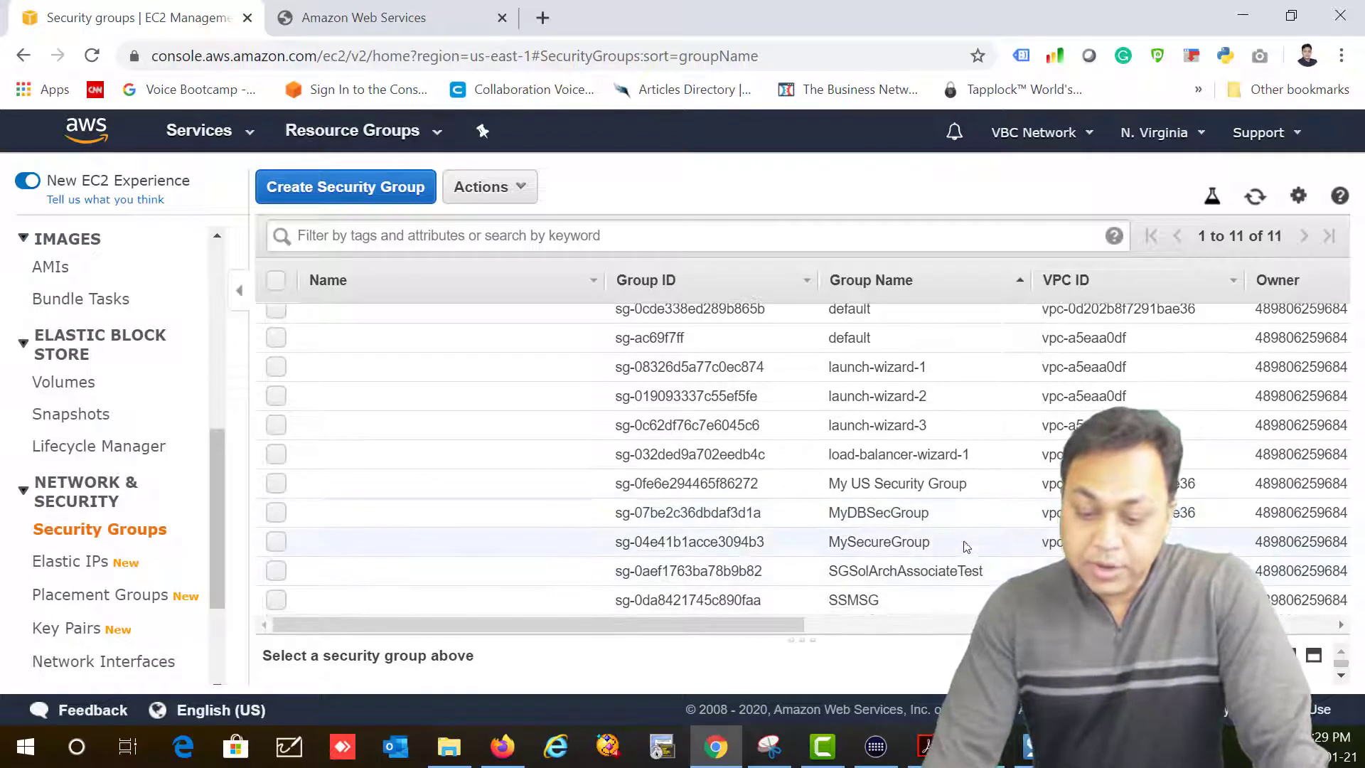
{"action": "left_click_drag", "start_coordinate": [965, 488], "coordinate": [825, 489]}
{"action": "left_click", "coordinate": [825, 489]}
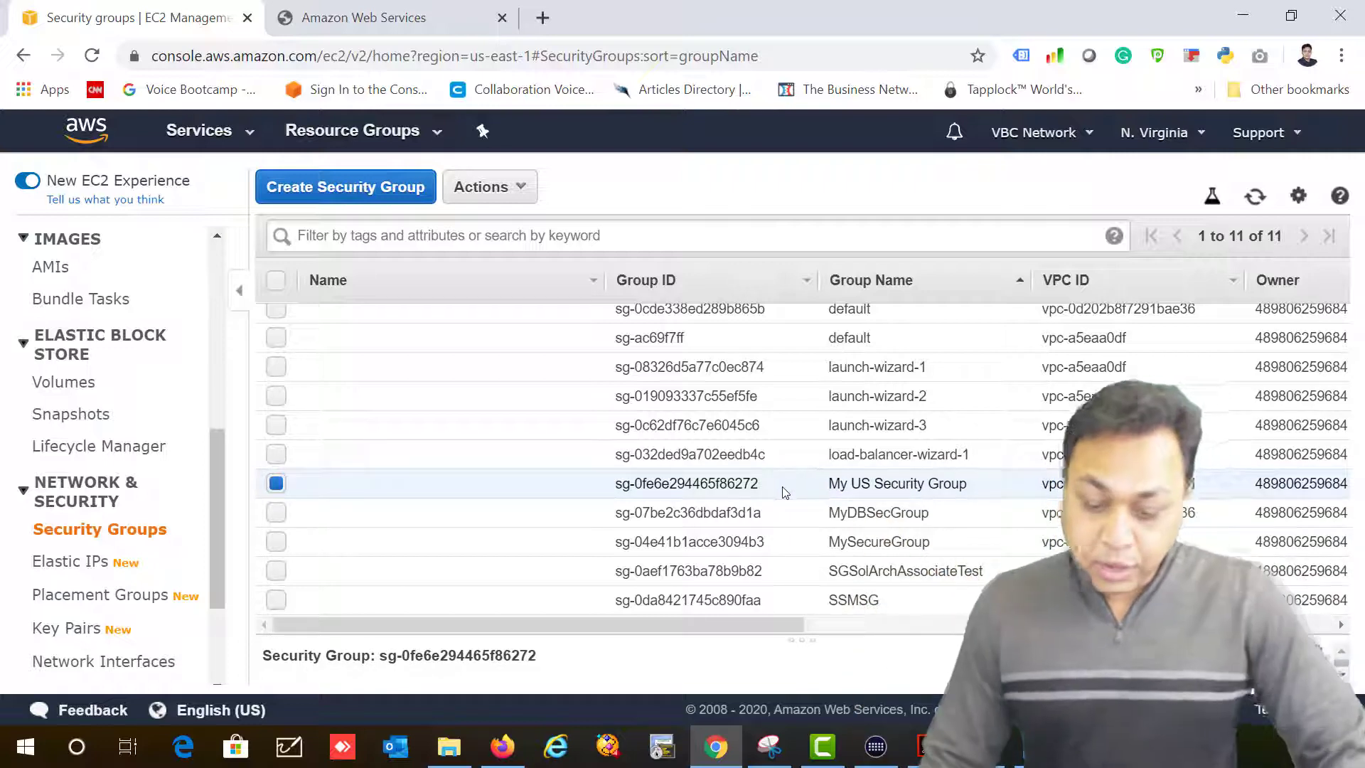
{"action": "left_click_drag", "start_coordinate": [758, 488], "coordinate": [625, 489]}
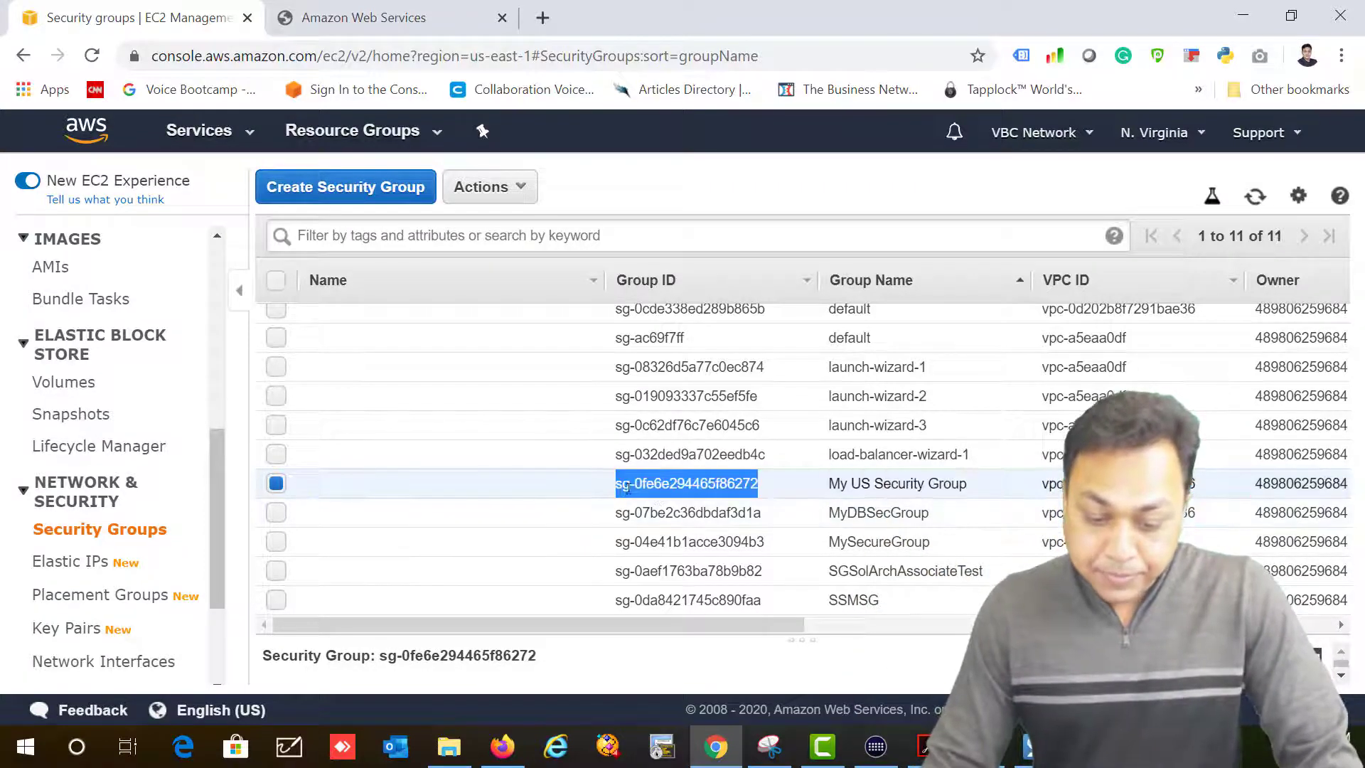
{"action": "right_click", "coordinate": [625, 489]}
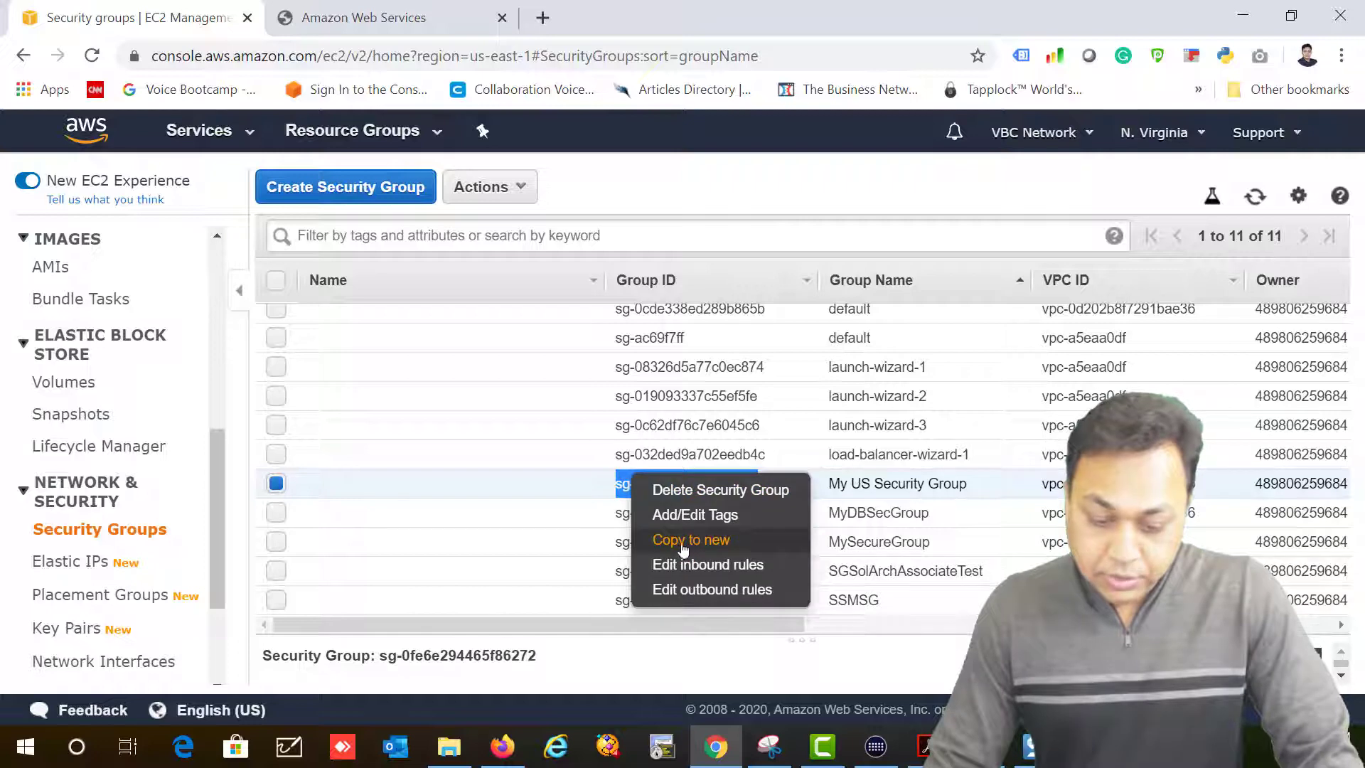
{"action": "double_click", "coordinate": [624, 487]}
{"action": "double_click", "coordinate": [624, 488]}
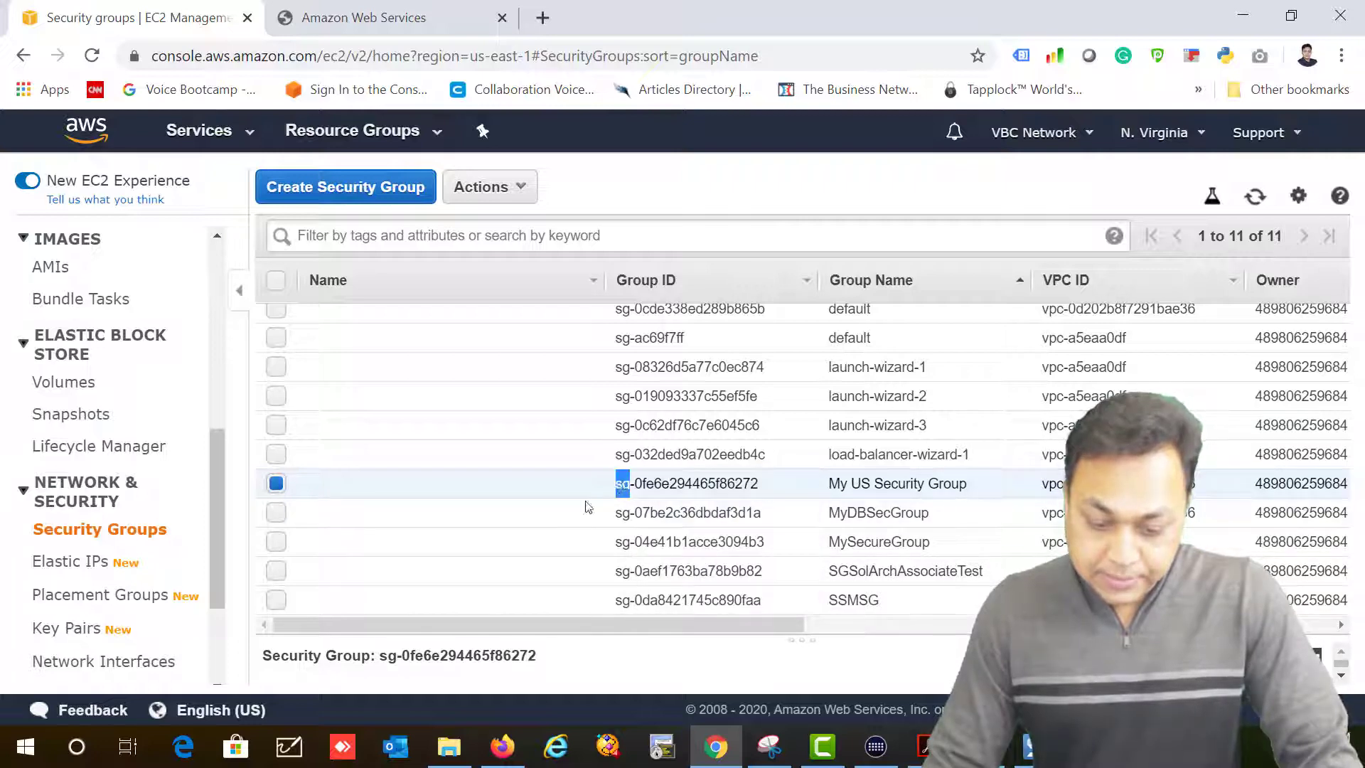
{"action": "left_click_drag", "start_coordinate": [537, 655], "coordinate": [399, 655]}
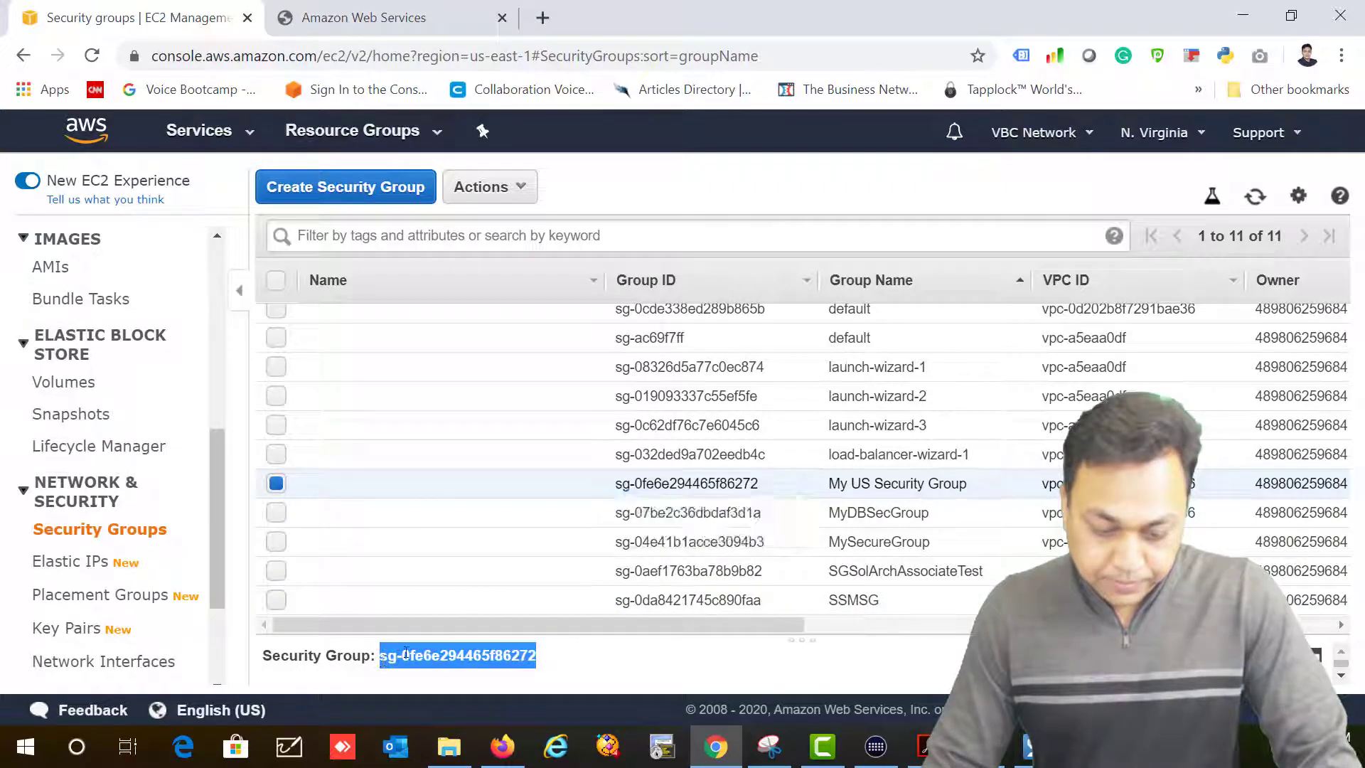
{"action": "right_click", "coordinate": [401, 655]}
{"action": "left_click", "coordinate": [434, 546]}
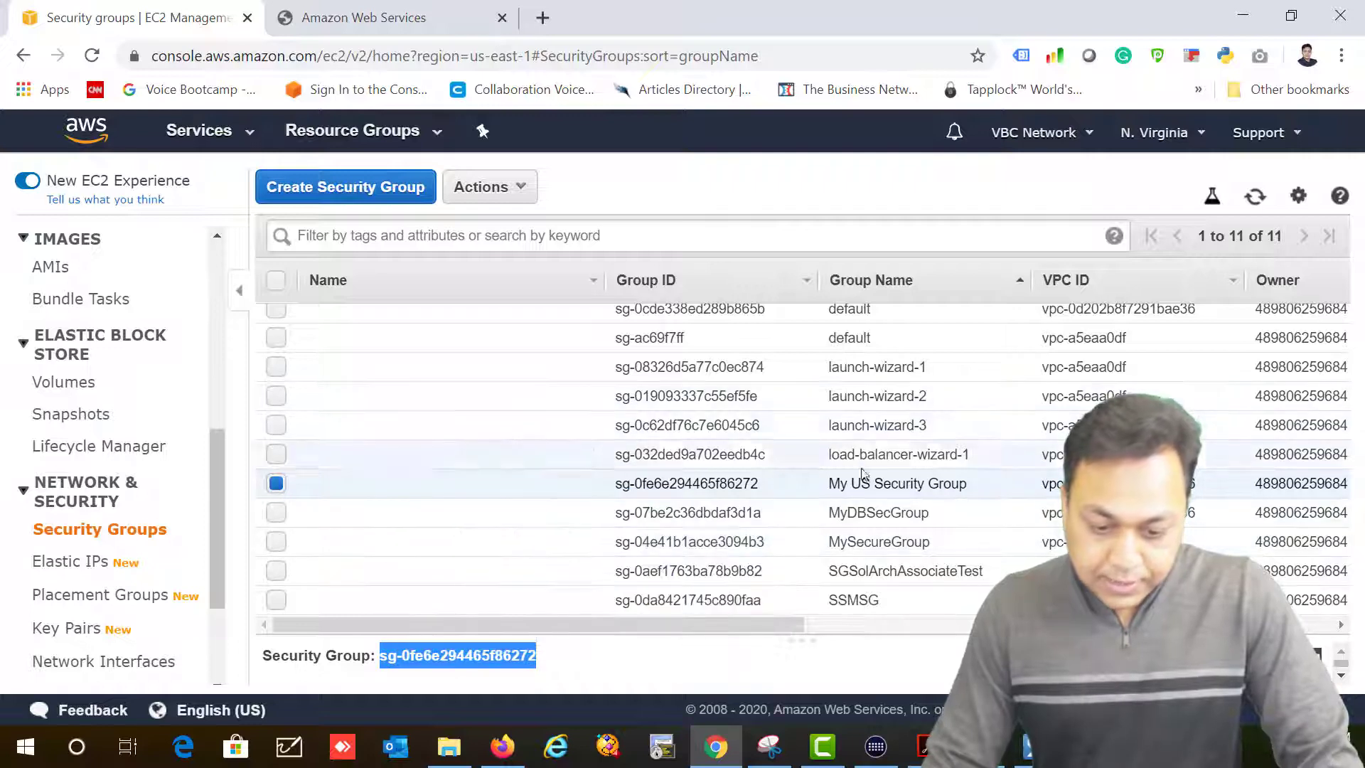
Step: Select MyDBSecGroup and show its empty inbound rules
{"action": "left_click", "coordinate": [885, 513]}
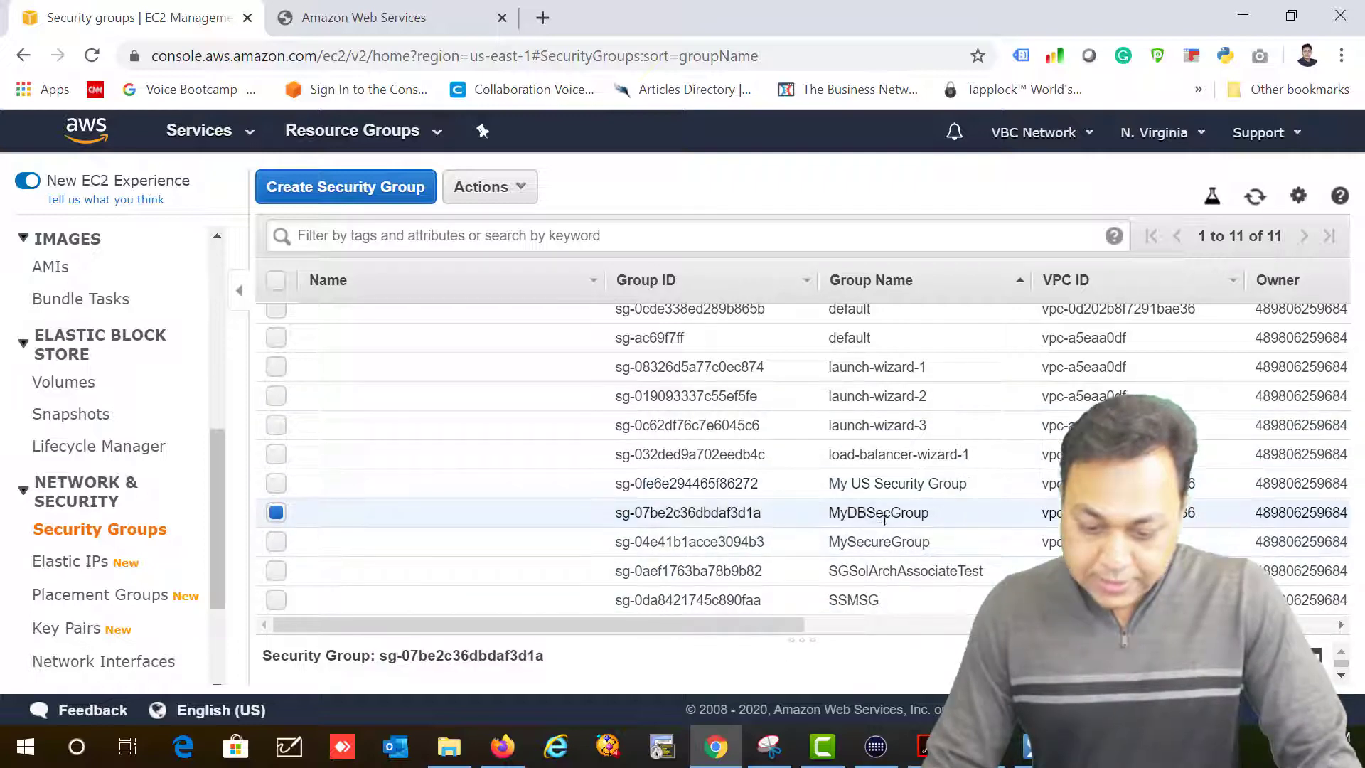
{"action": "left_click_drag", "start_coordinate": [509, 641], "coordinate": [558, 280]}
{"action": "left_click", "coordinate": [413, 409]}
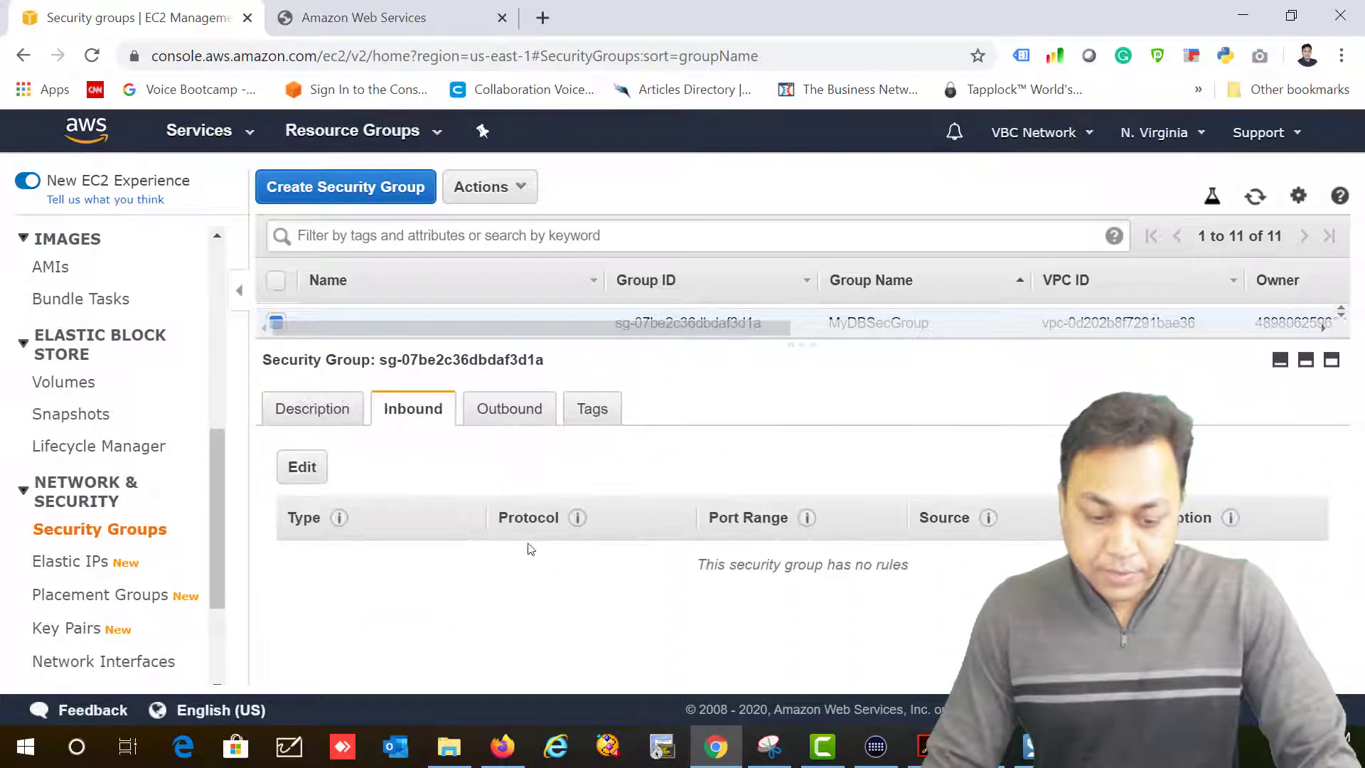
Step: Add an inbound MYSQL/Aurora rule (TCP 3306) sourced from the copied My US Security Group ID
{"action": "left_click", "coordinate": [306, 469]}
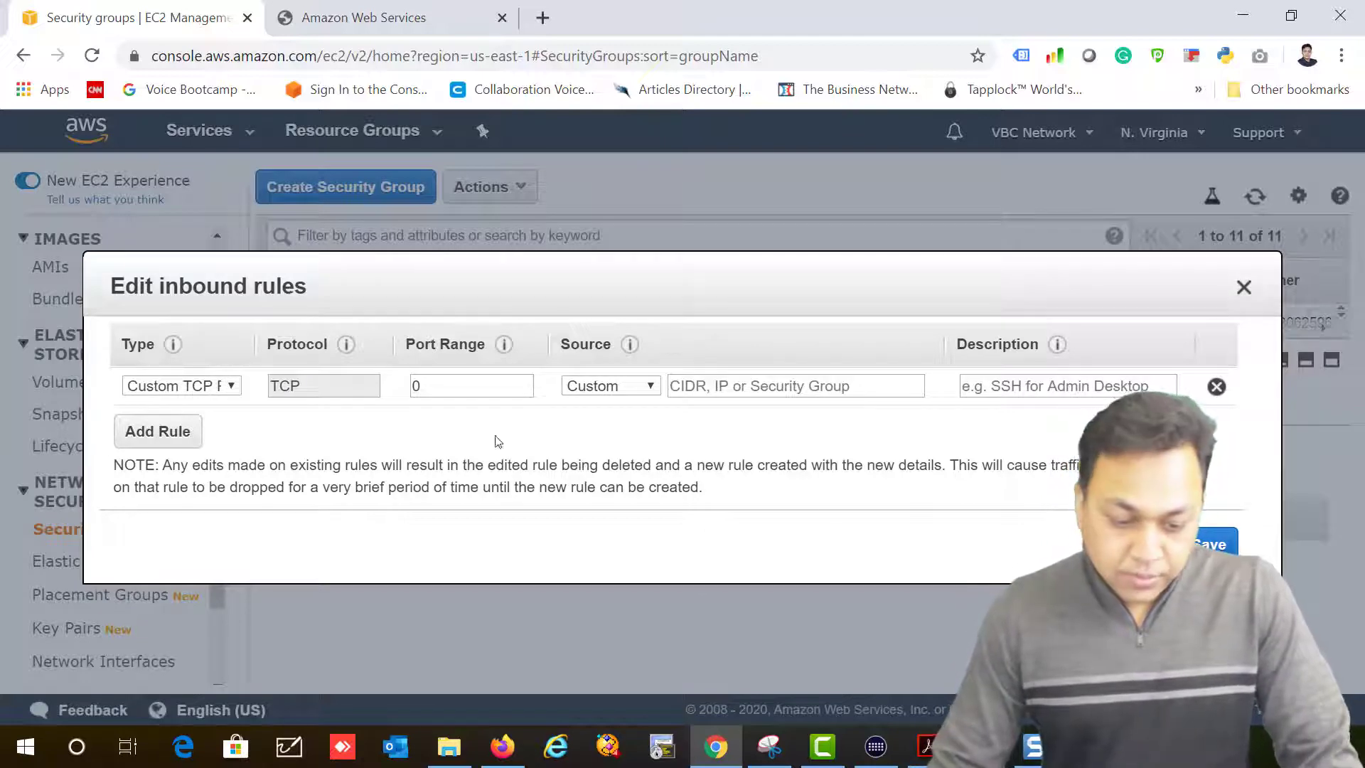
{"action": "left_click", "coordinate": [213, 389]}
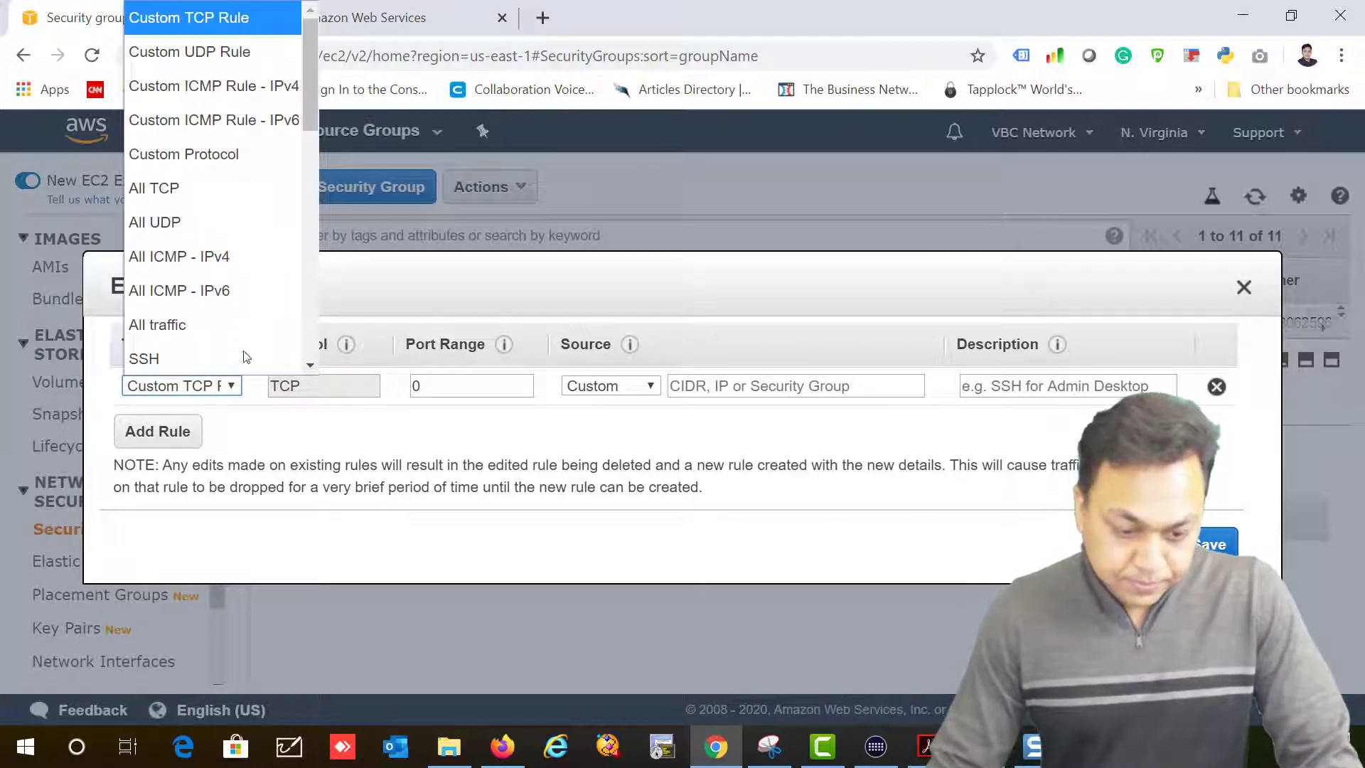
{"action": "scroll", "coordinate": [275, 152], "scroll_direction": "down", "scroll_amount": 10}
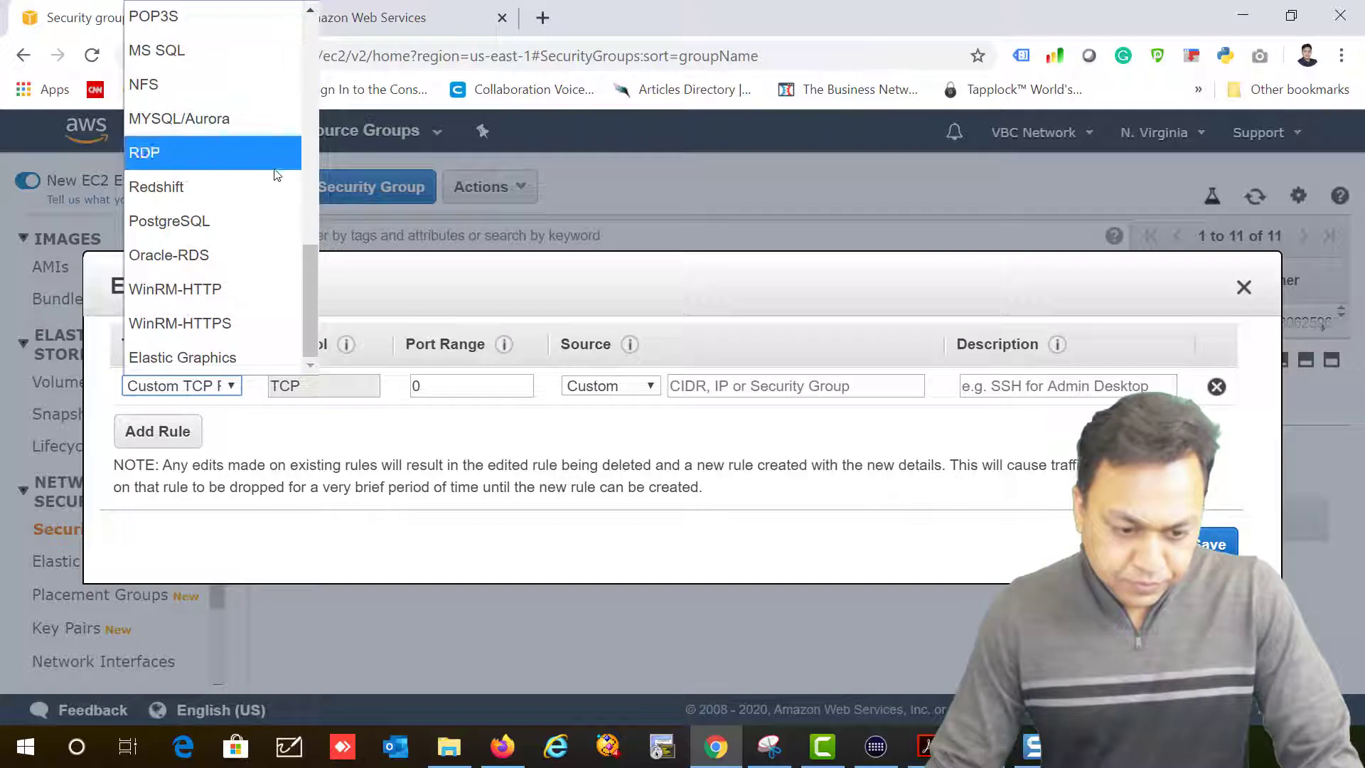
{"action": "left_click", "coordinate": [163, 120]}
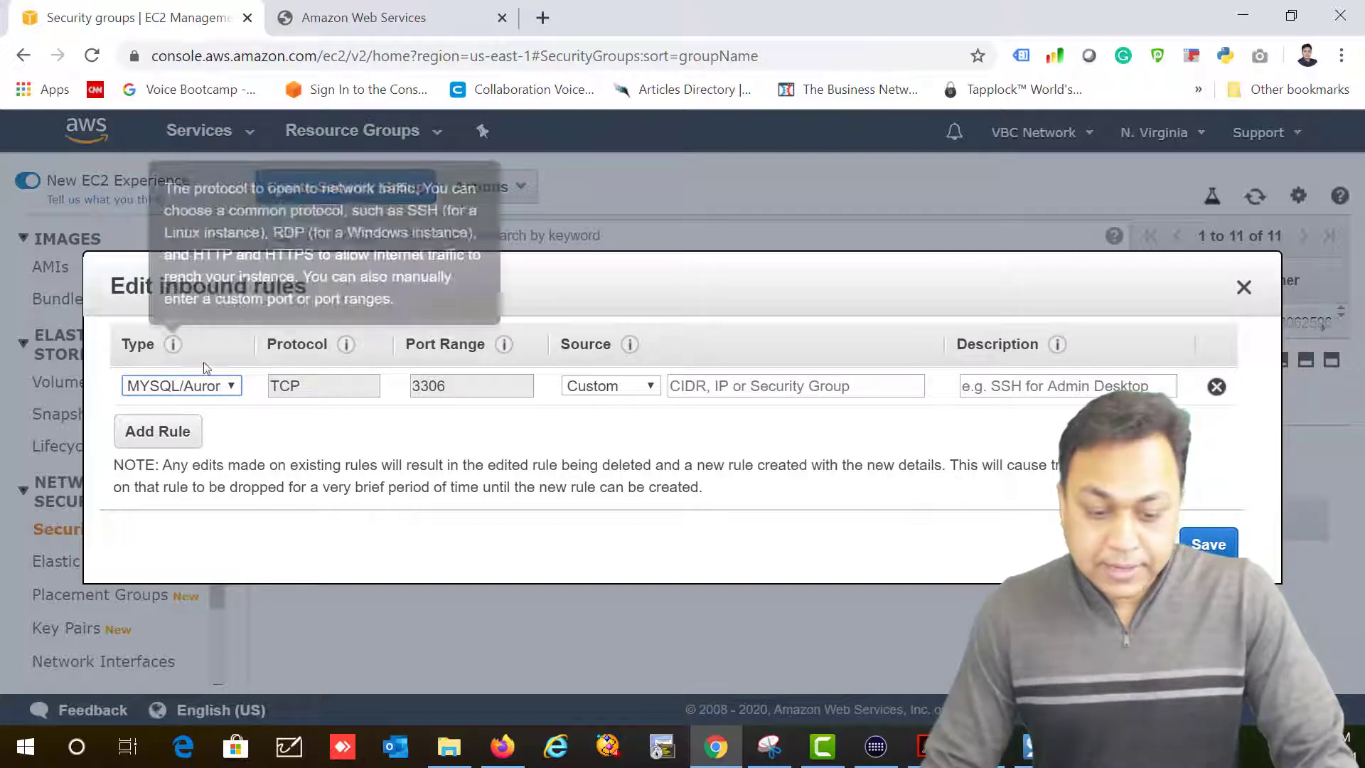
{"action": "left_click", "coordinate": [724, 385]}
{"action": "type", "text": "sg-0fe6e294465f86272"}
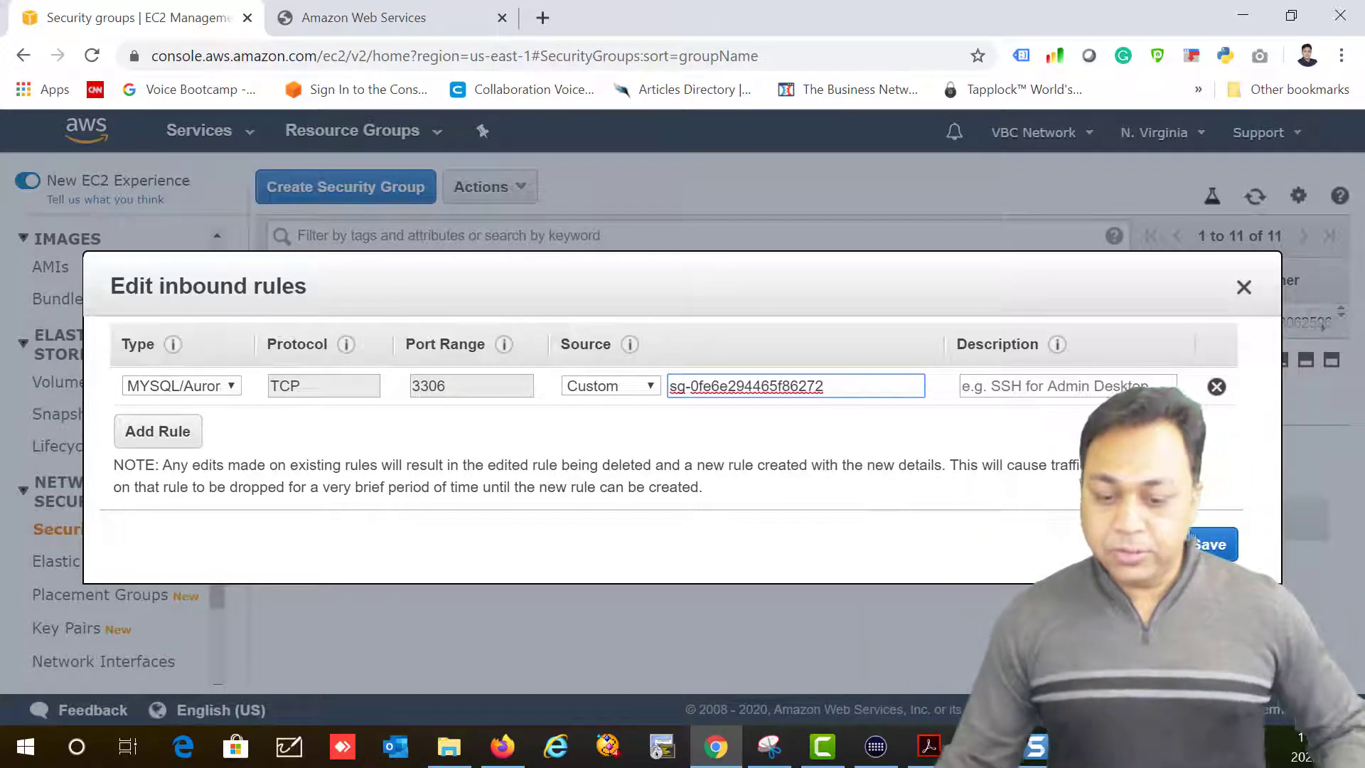
{"action": "left_click", "coordinate": [1212, 544]}
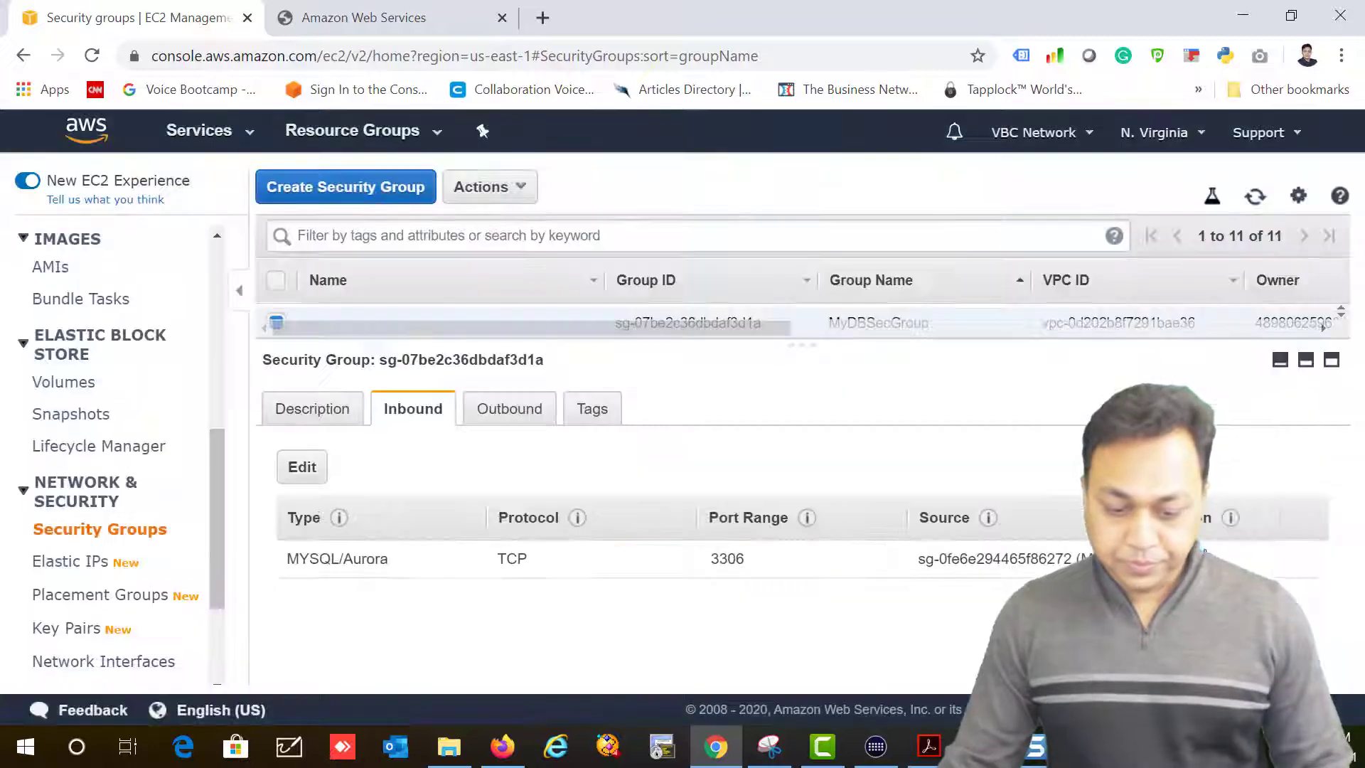
{"action": "left_click_drag", "start_coordinate": [744, 341], "coordinate": [766, 413]}
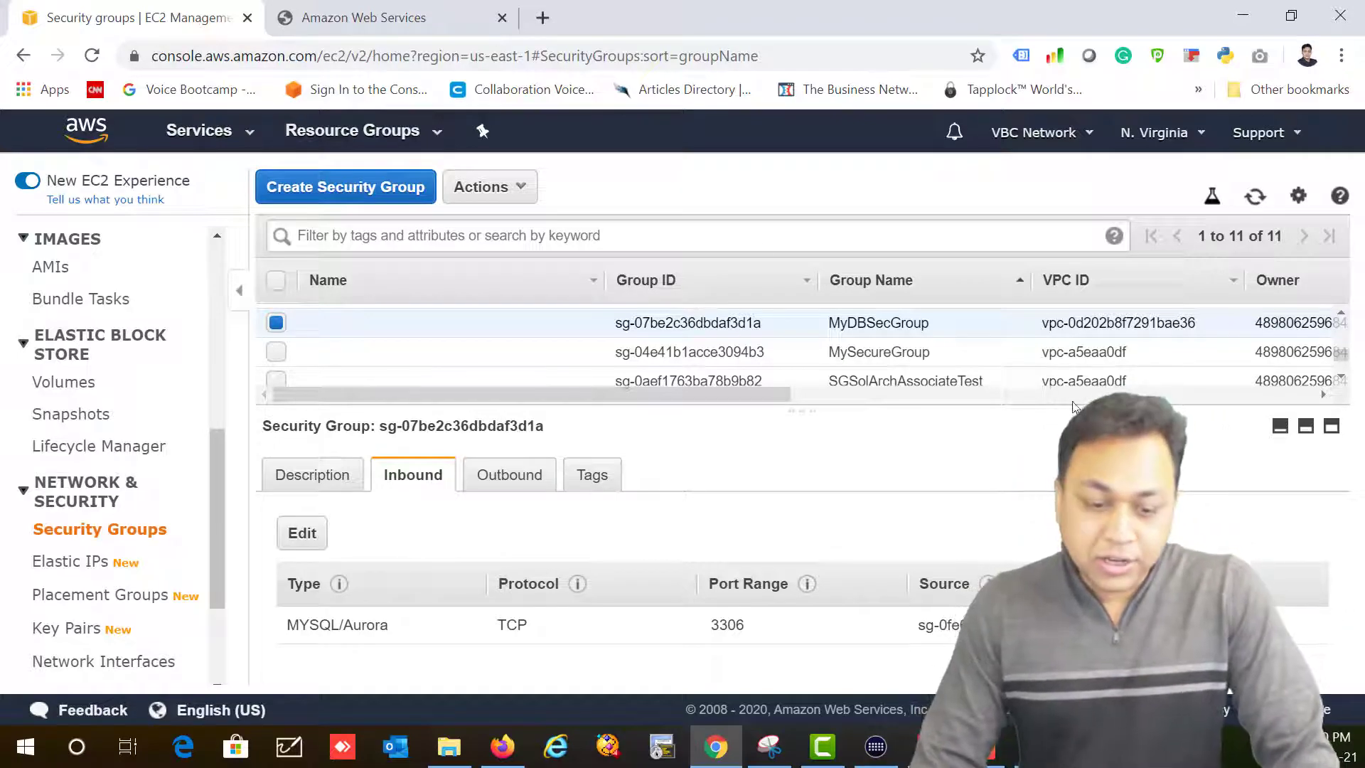
Step: Switch from EC2 to RDS and open the Subnet groups page
{"action": "left_click", "coordinate": [217, 137]}
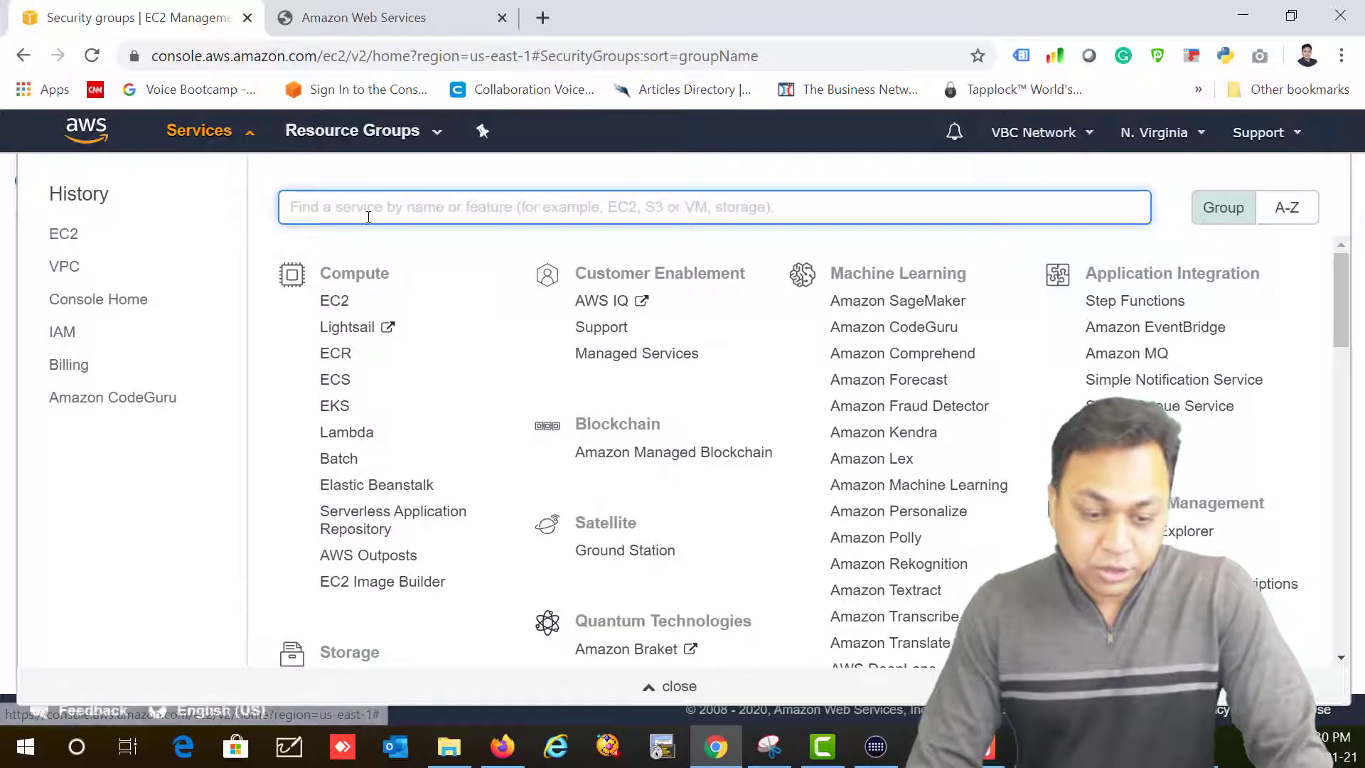
{"action": "scroll", "coordinate": [455, 373], "scroll_direction": "down", "scroll_amount": 6}
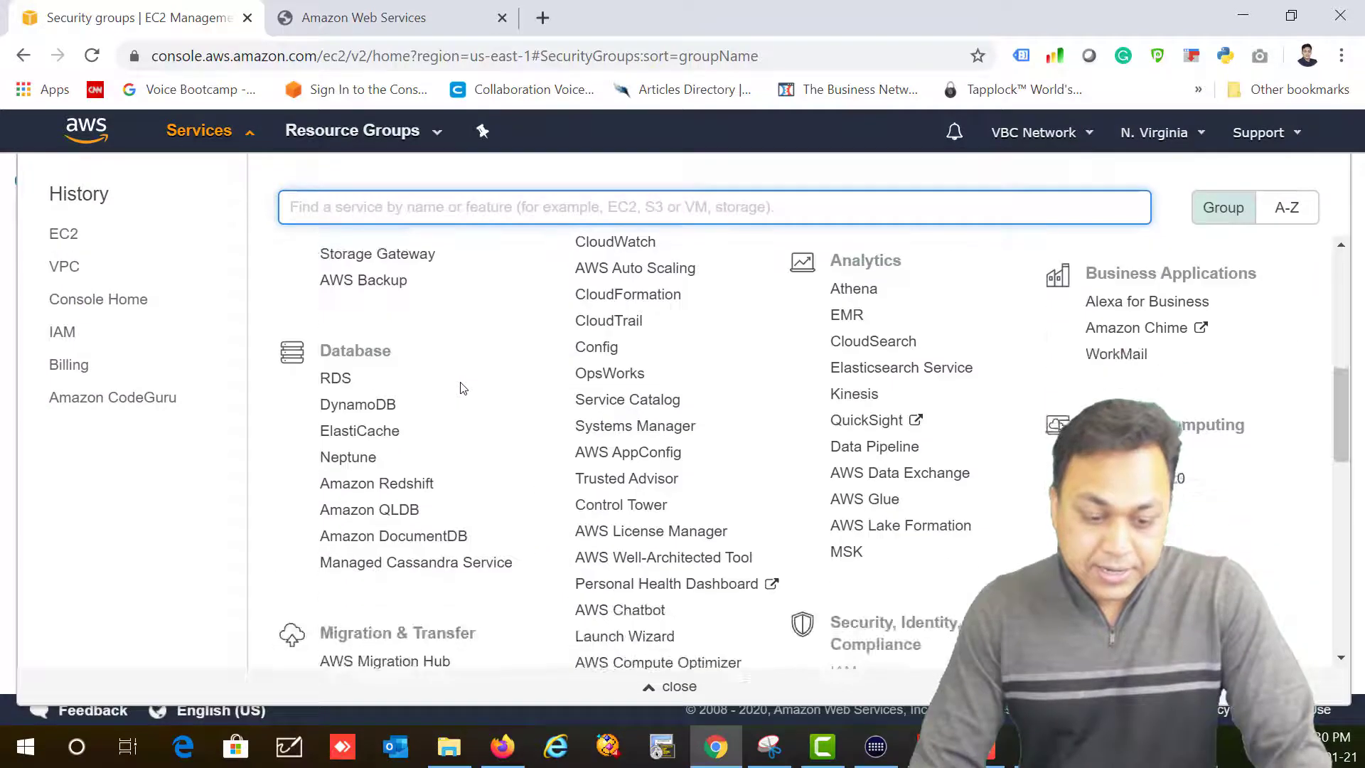
{"action": "left_click", "coordinate": [344, 382]}
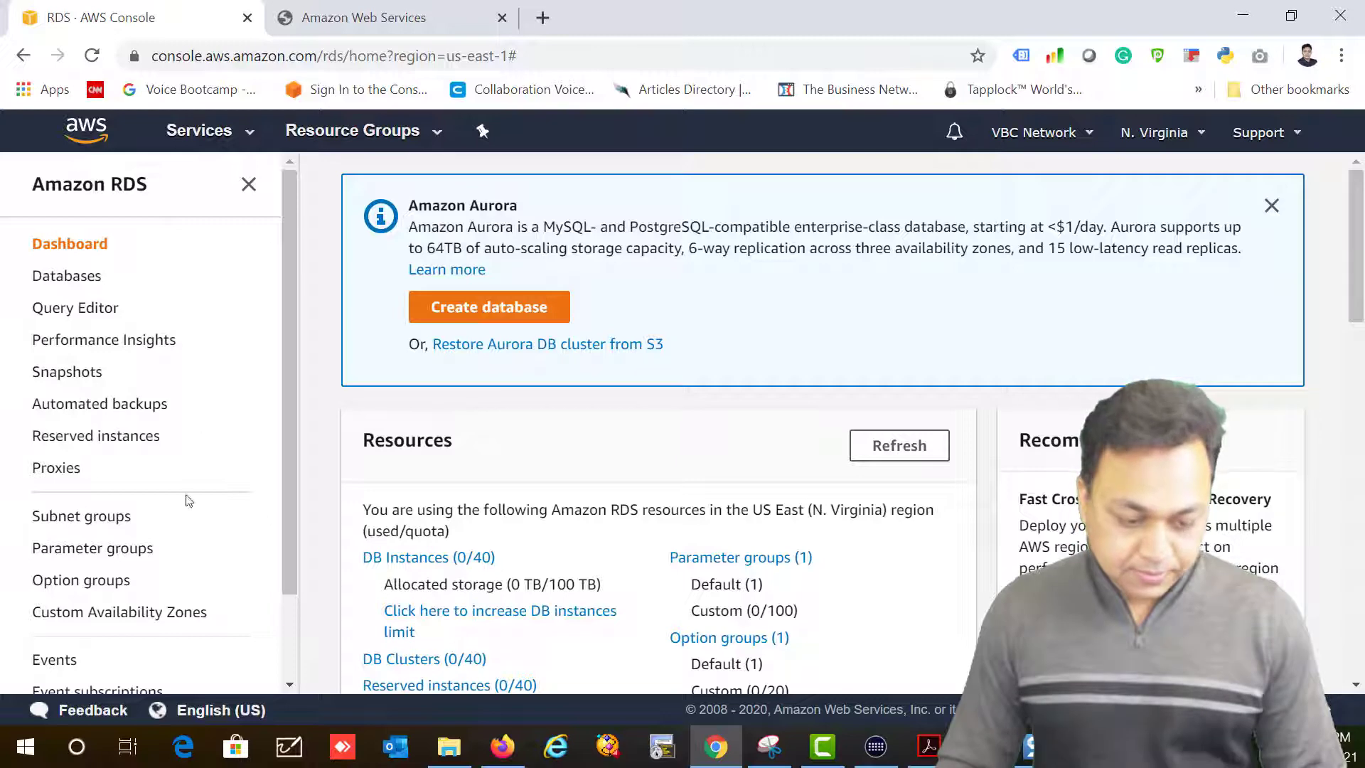
{"action": "left_click", "coordinate": [55, 524]}
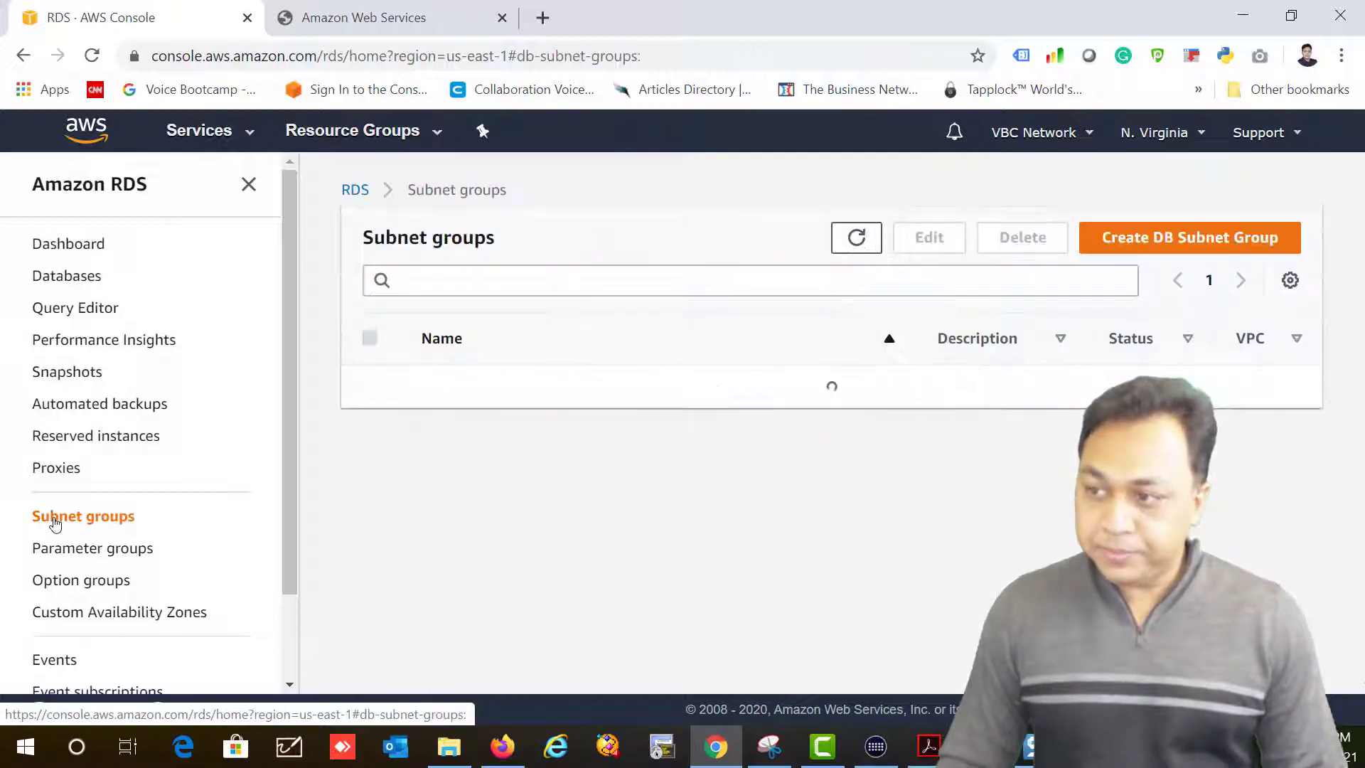
Step: Start a DB subnet group named My DB Subnet Group, with a description, in MyUSVPC
{"action": "left_click", "coordinate": [1173, 245]}
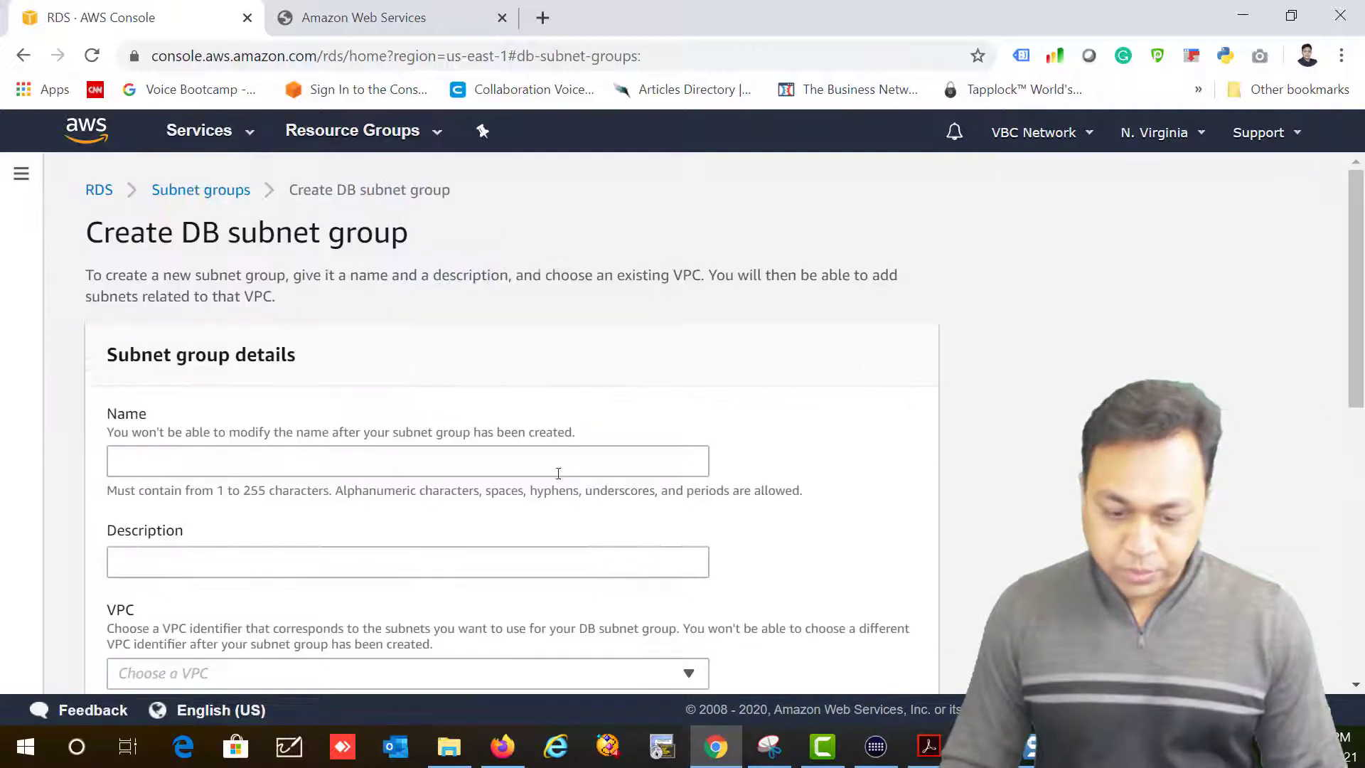
{"action": "left_click", "coordinate": [193, 453]}
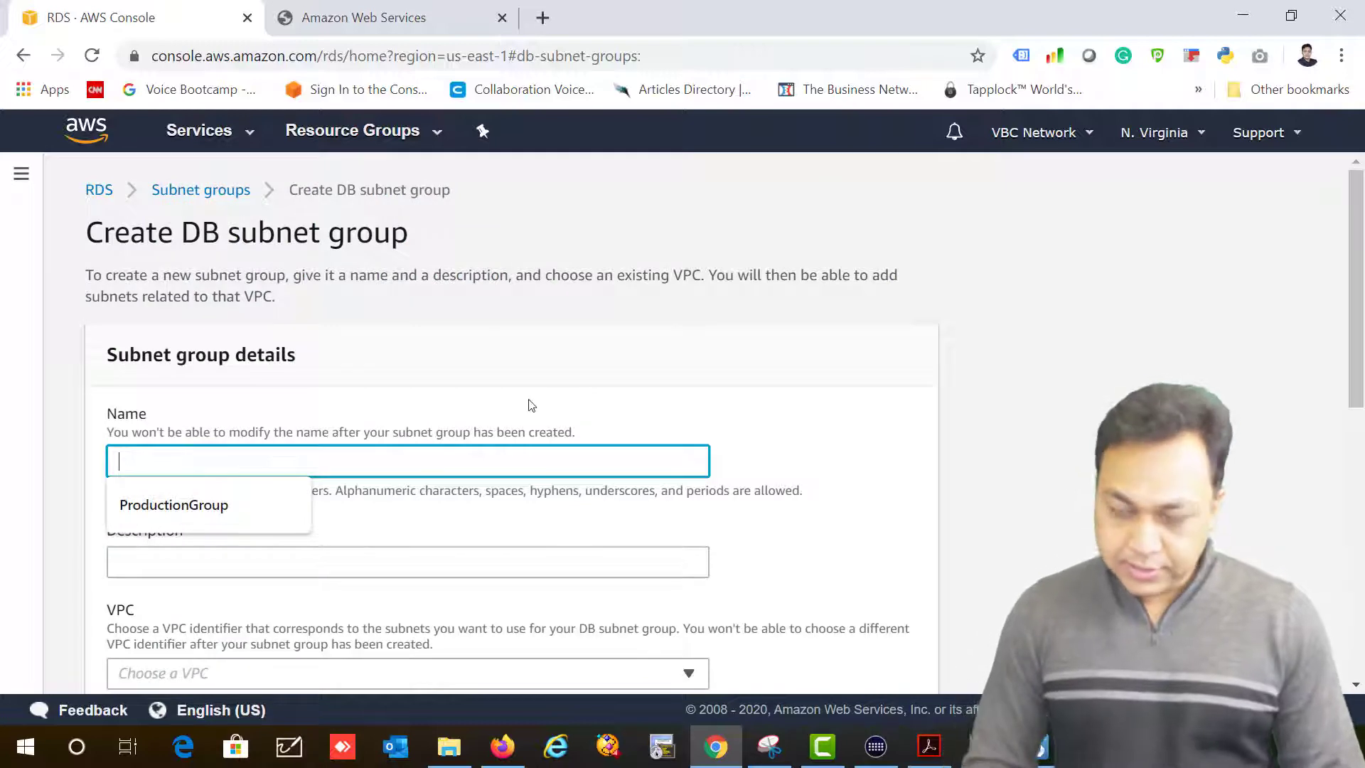
{"action": "type", "text": "My S"}
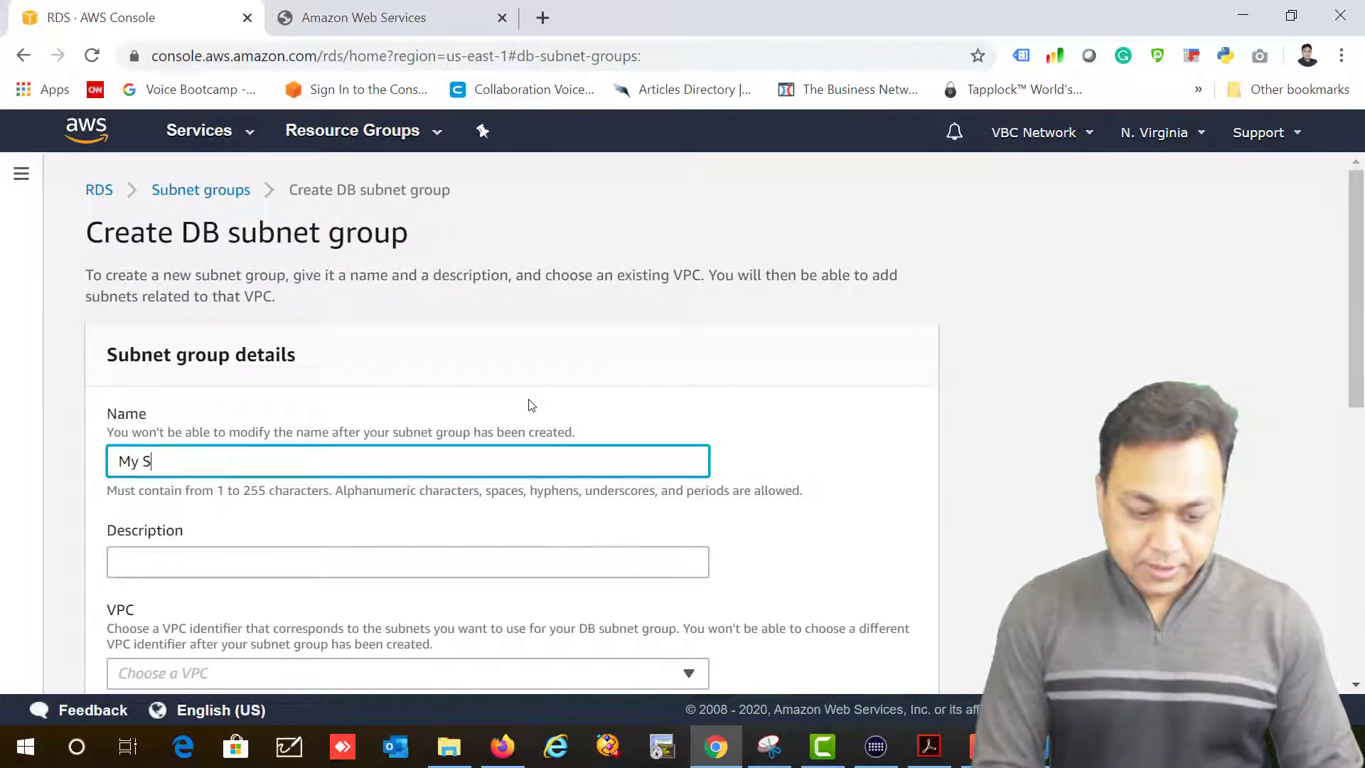
{"action": "key", "text": "BackSpace"}
{"action": "type", "text": "DB Subnet Group"}
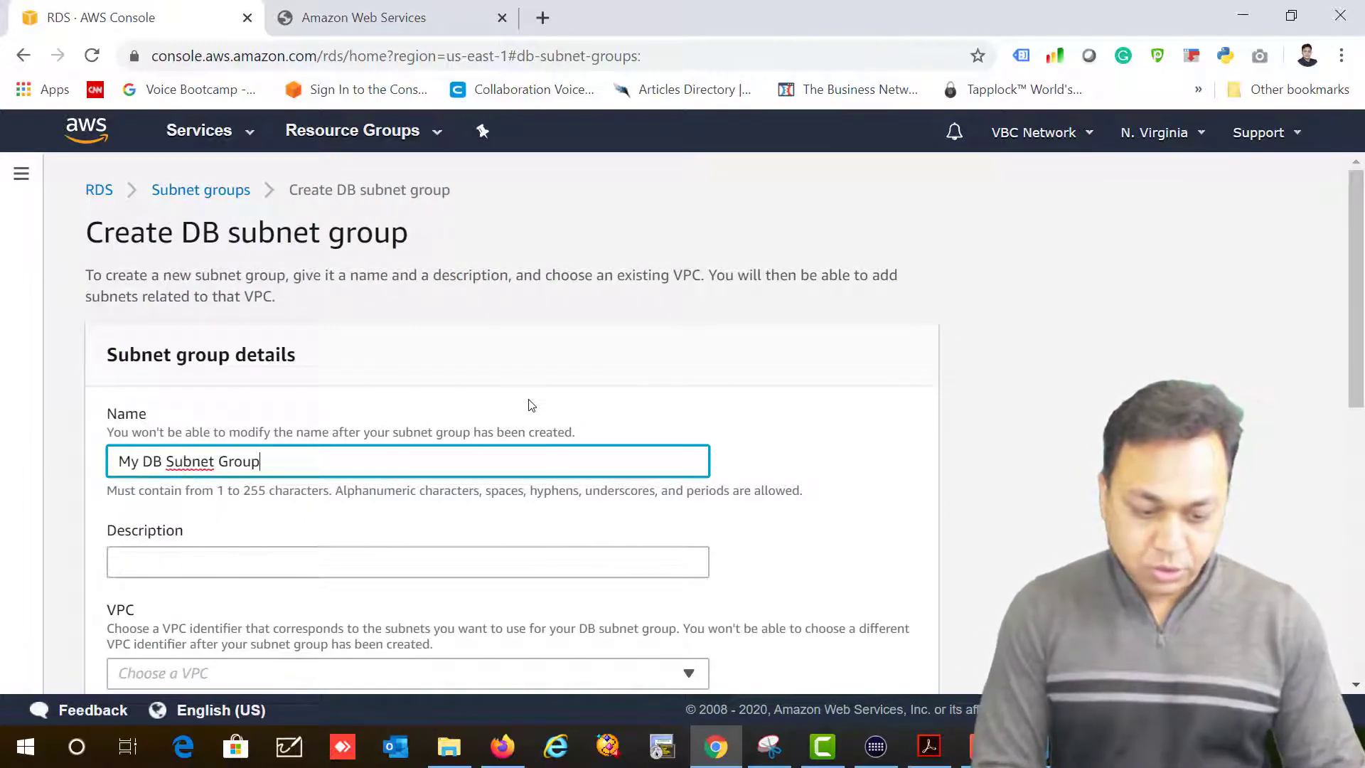
{"action": "key", "text": "Tab"}
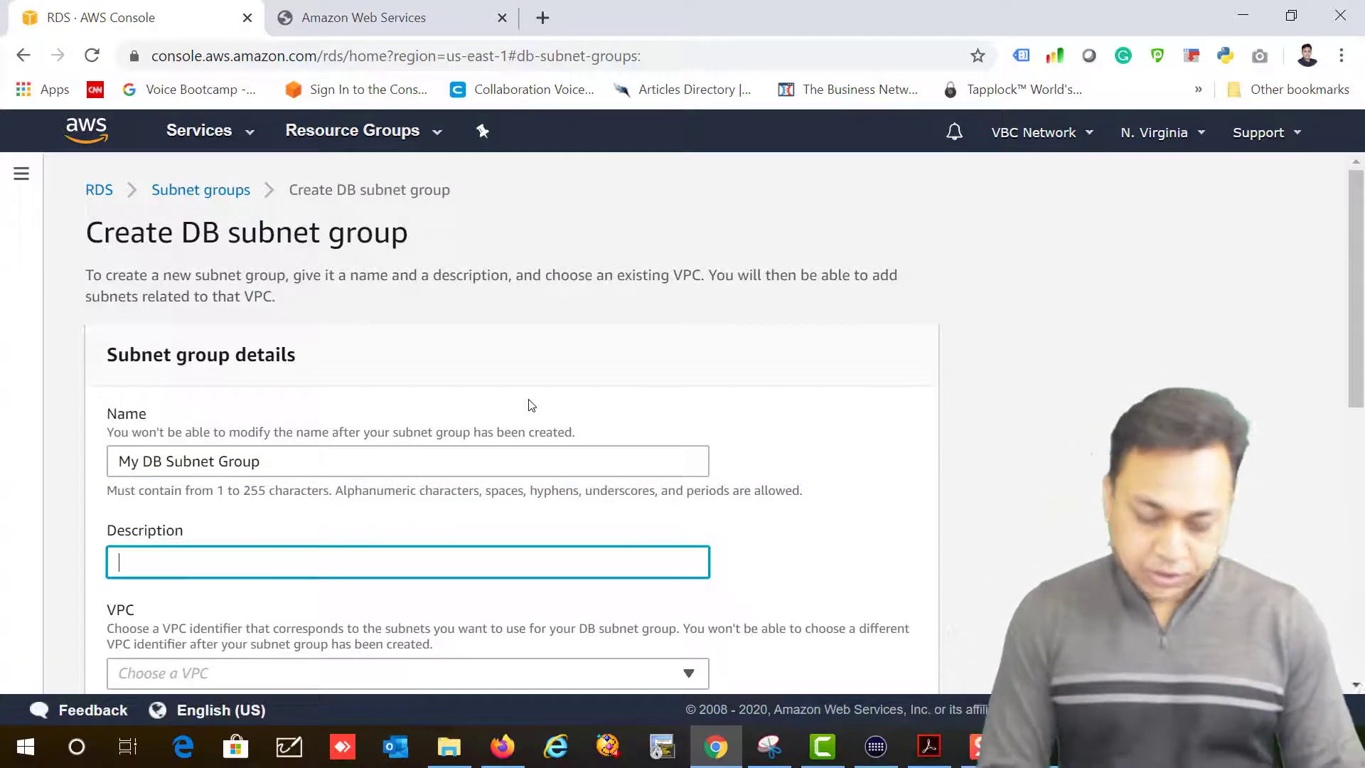
{"action": "type", "text": "My DB Subnet"}
{"action": "key", "text": "Tab"}
{"action": "scroll", "coordinate": [646, 501], "scroll_direction": "down", "scroll_amount": 3}
{"action": "left_click", "coordinate": [340, 362]}
{"action": "left_click", "coordinate": [149, 389]}
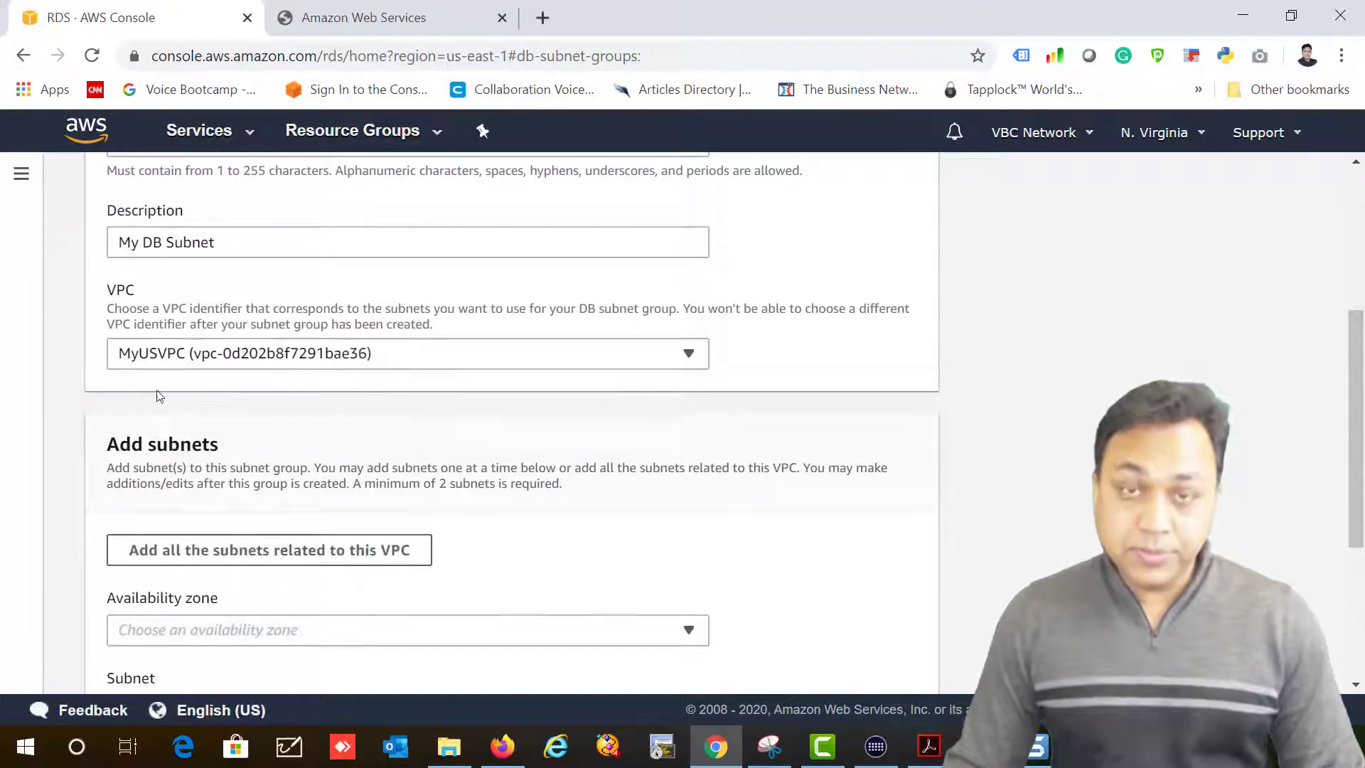
Step: Add subnets 10.0.3.0/24 from us-east-1a and 10.0.4.0/24 from us-east-1b
{"action": "scroll", "coordinate": [477, 461], "scroll_direction": "down", "scroll_amount": 1}
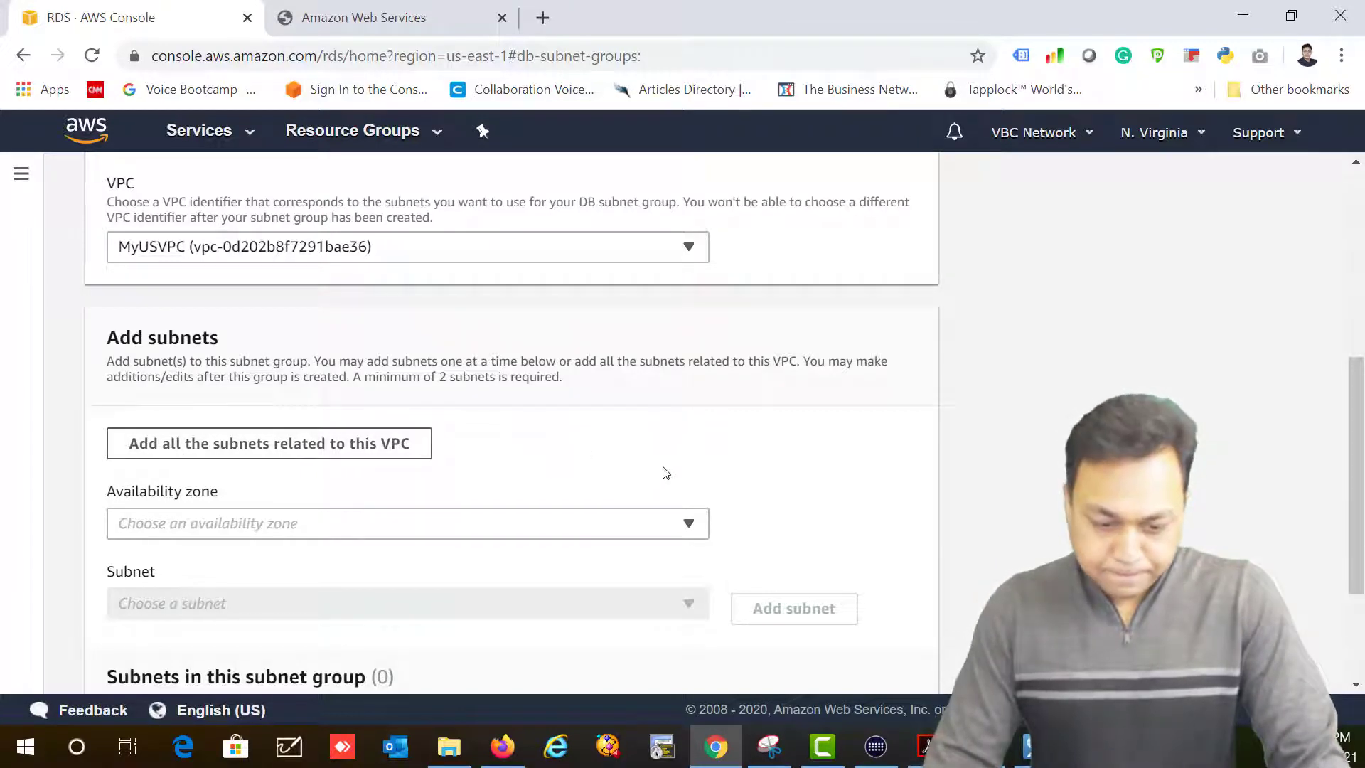
{"action": "scroll", "coordinate": [656, 469], "scroll_direction": "down", "scroll_amount": 3}
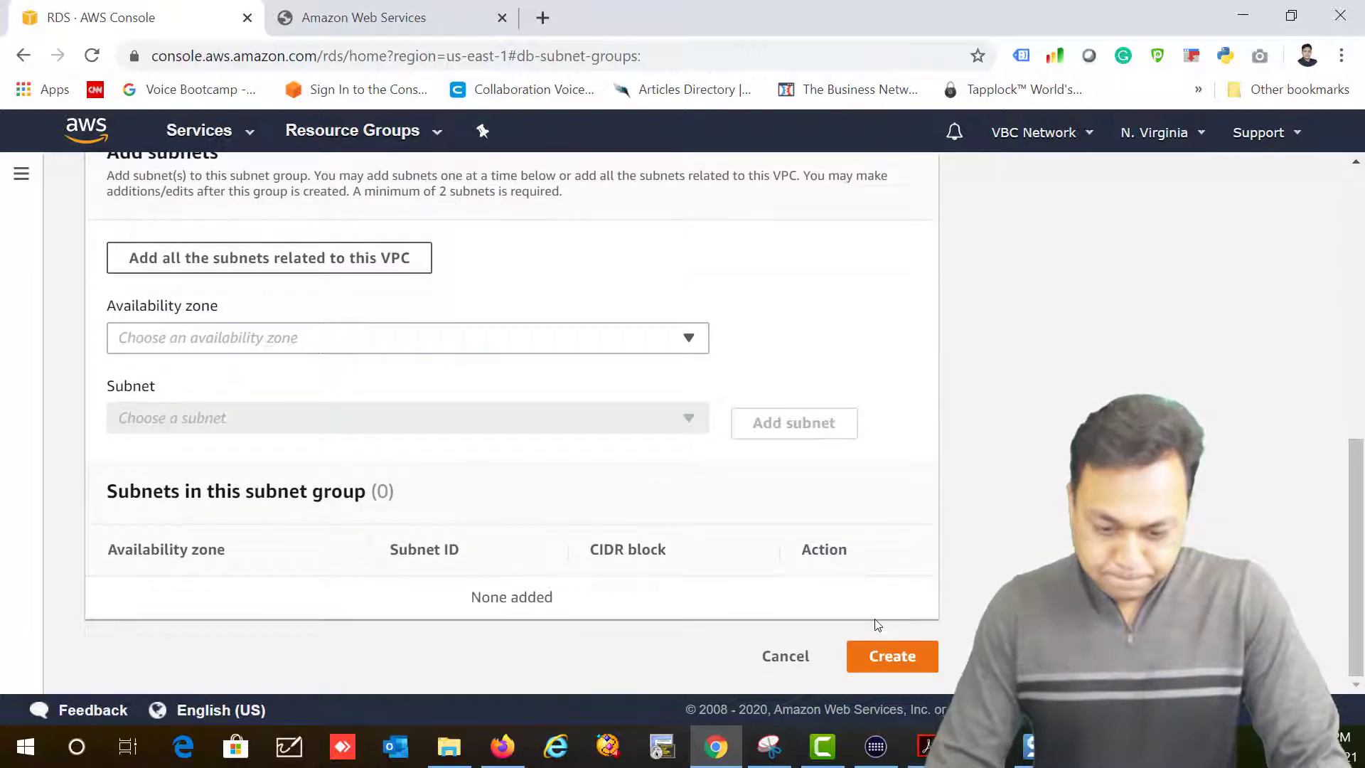
{"action": "scroll", "coordinate": [877, 625], "scroll_direction": "up", "scroll_amount": 3}
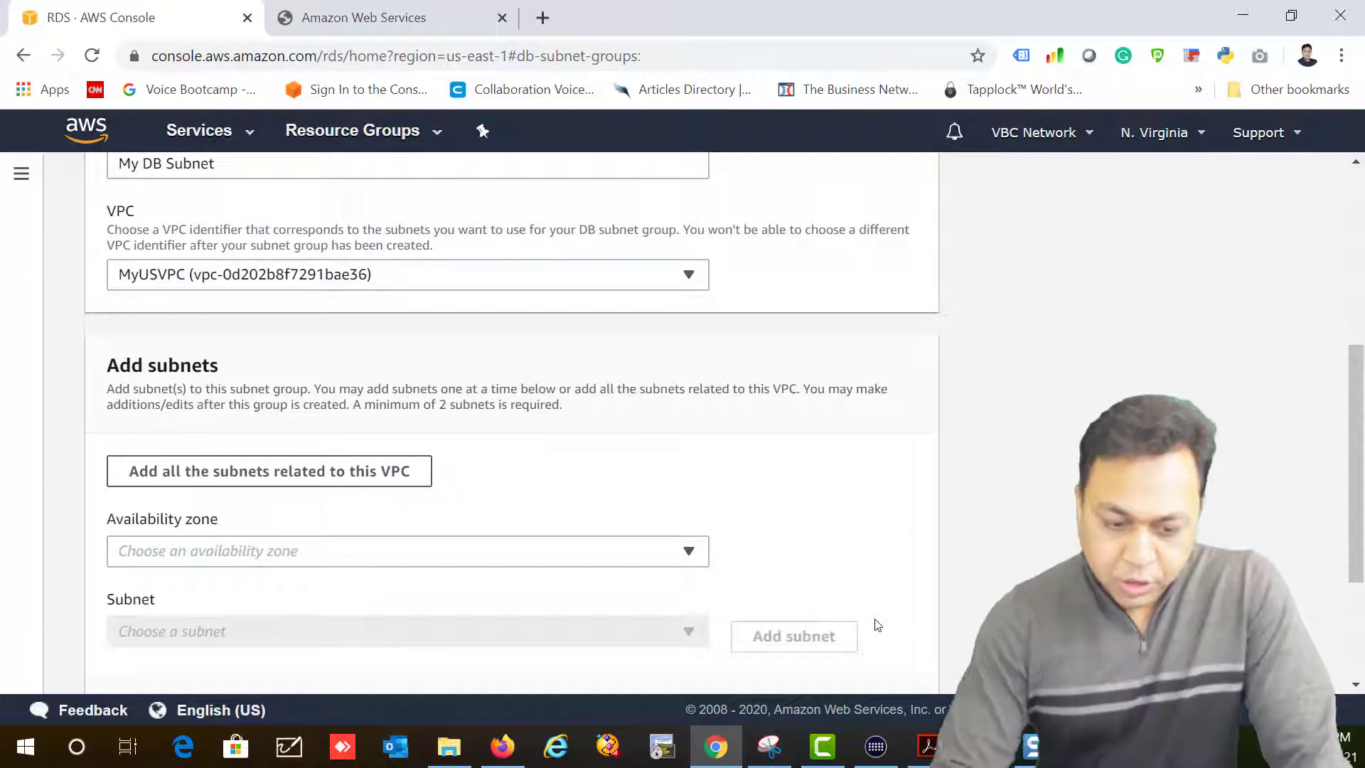
{"action": "left_click", "coordinate": [403, 560]}
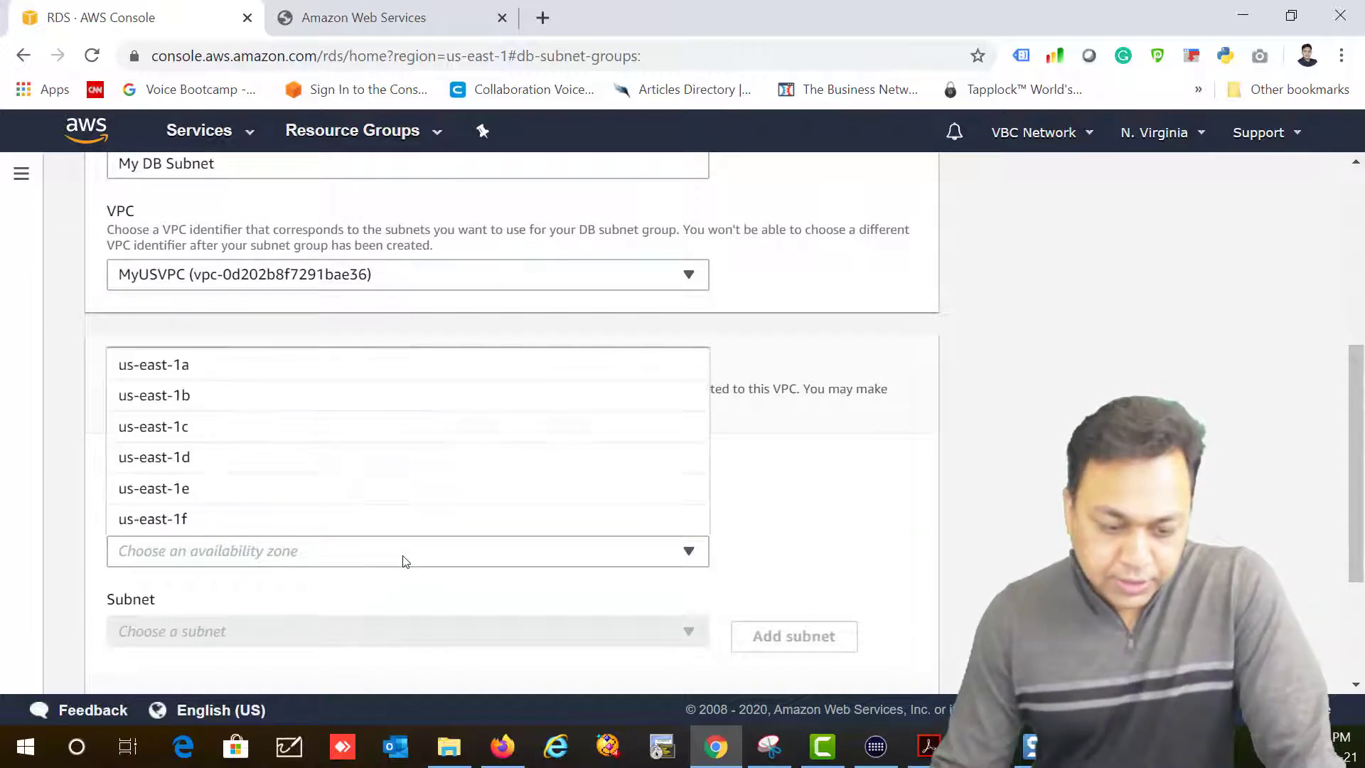
{"action": "left_click", "coordinate": [143, 368]}
{"action": "scroll", "coordinate": [683, 498], "scroll_direction": "down", "scroll_amount": 3}
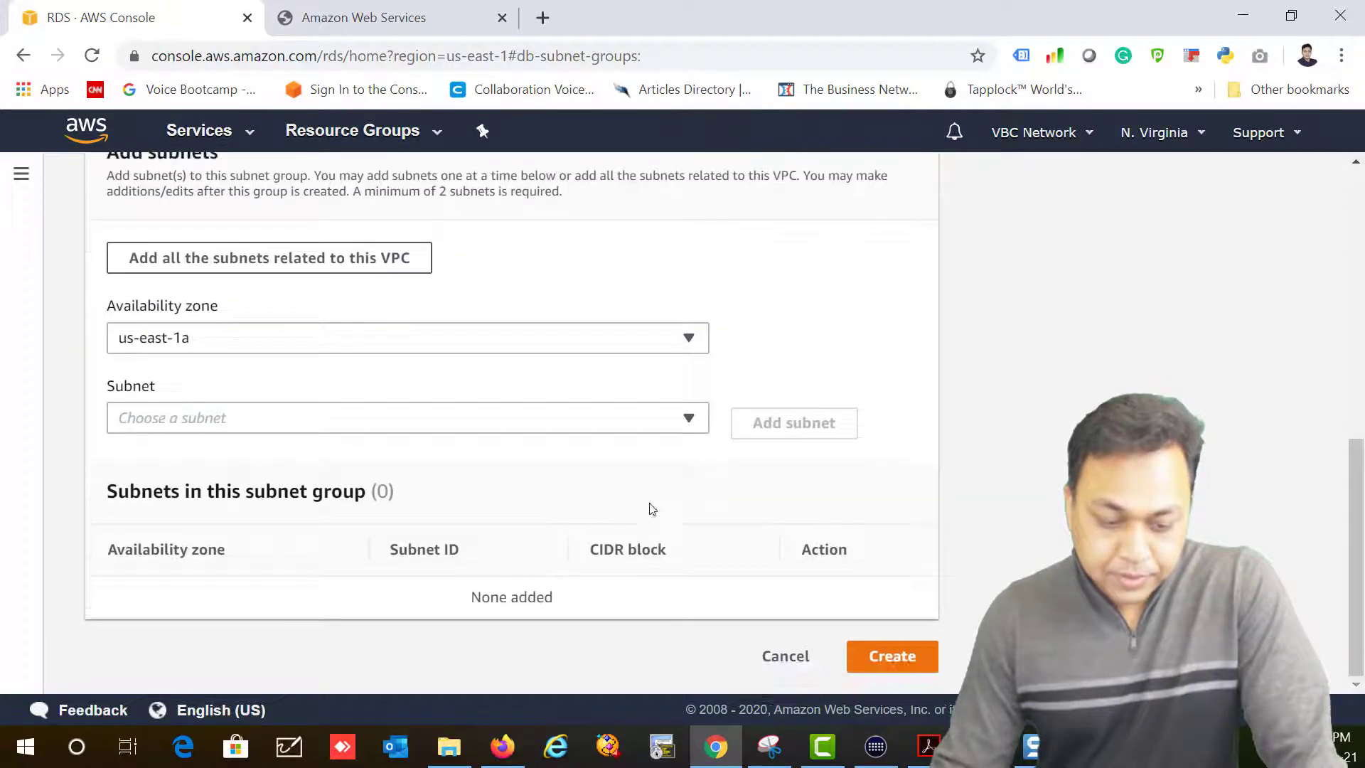
{"action": "left_click", "coordinate": [250, 424]}
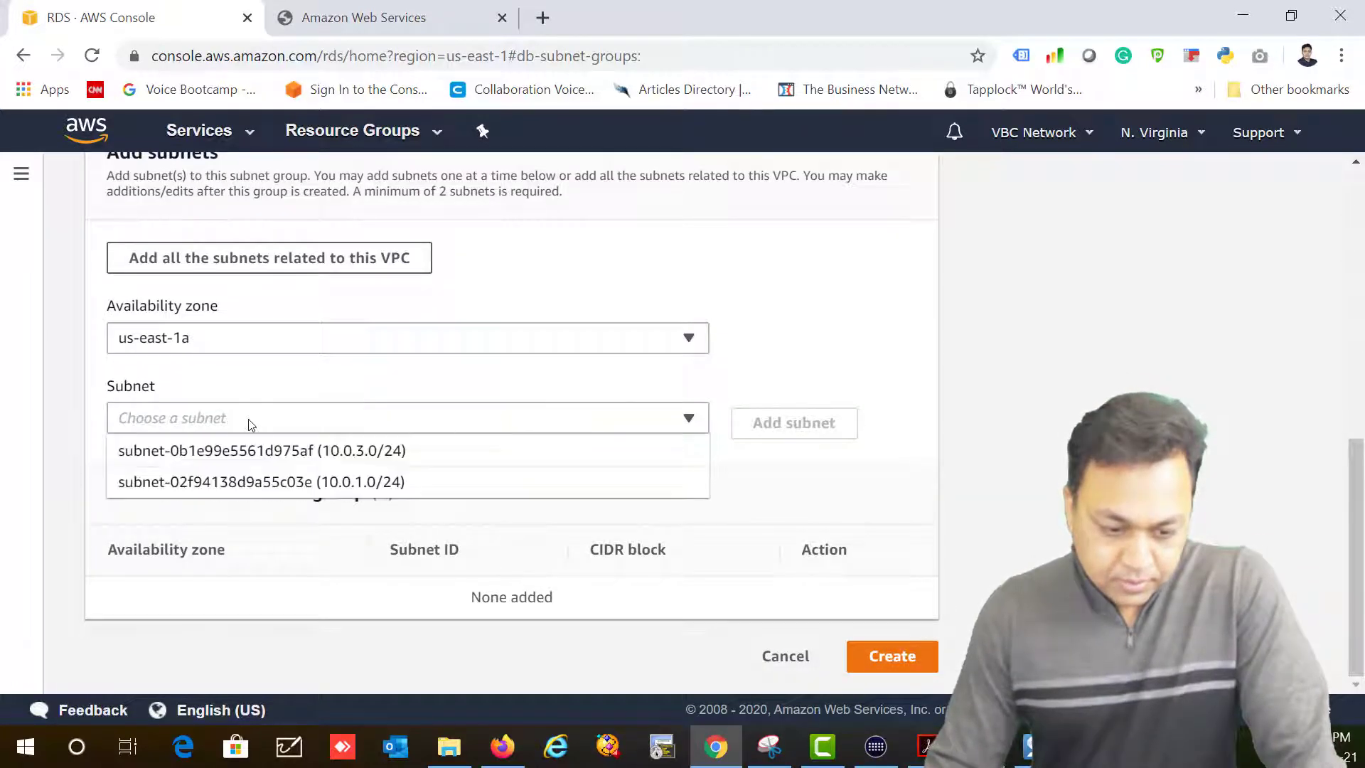
{"action": "left_click", "coordinate": [347, 456]}
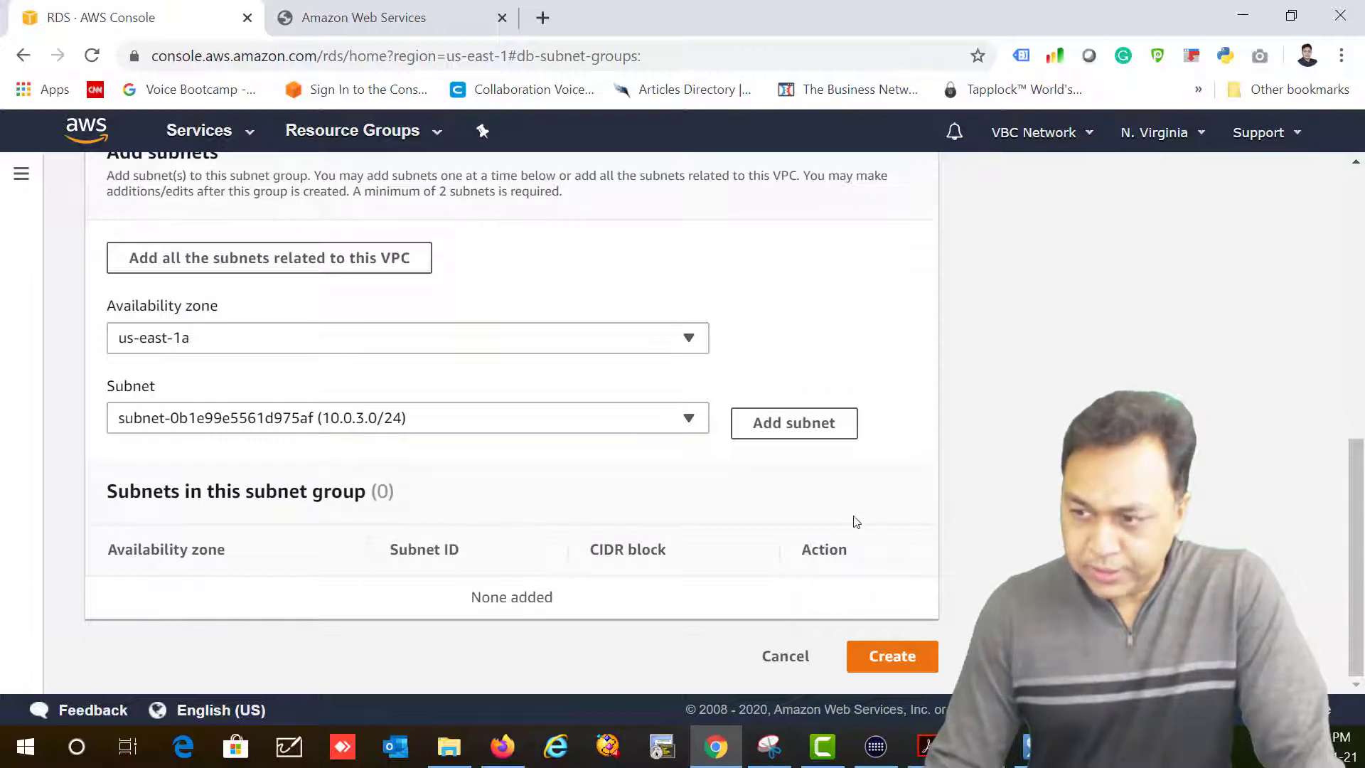
{"action": "left_click", "coordinate": [787, 426]}
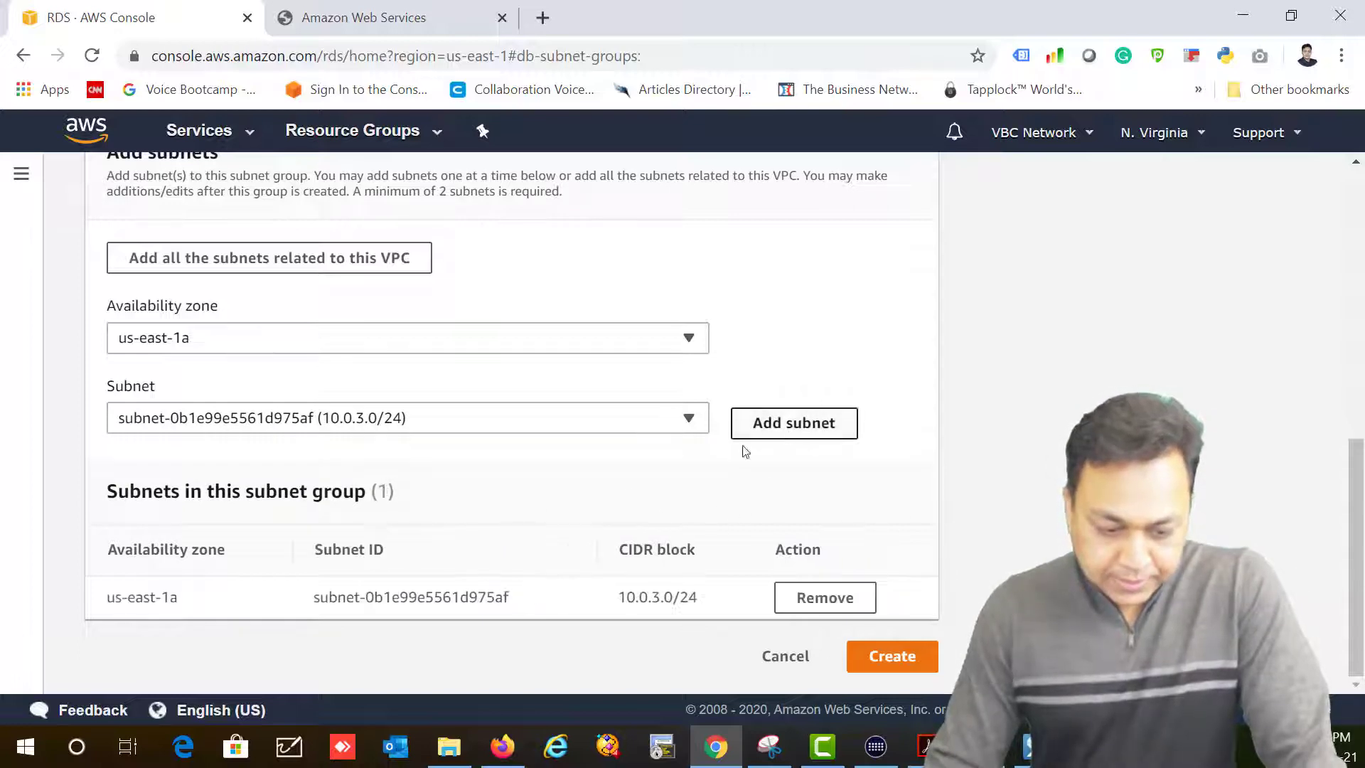
{"action": "left_click", "coordinate": [278, 345]}
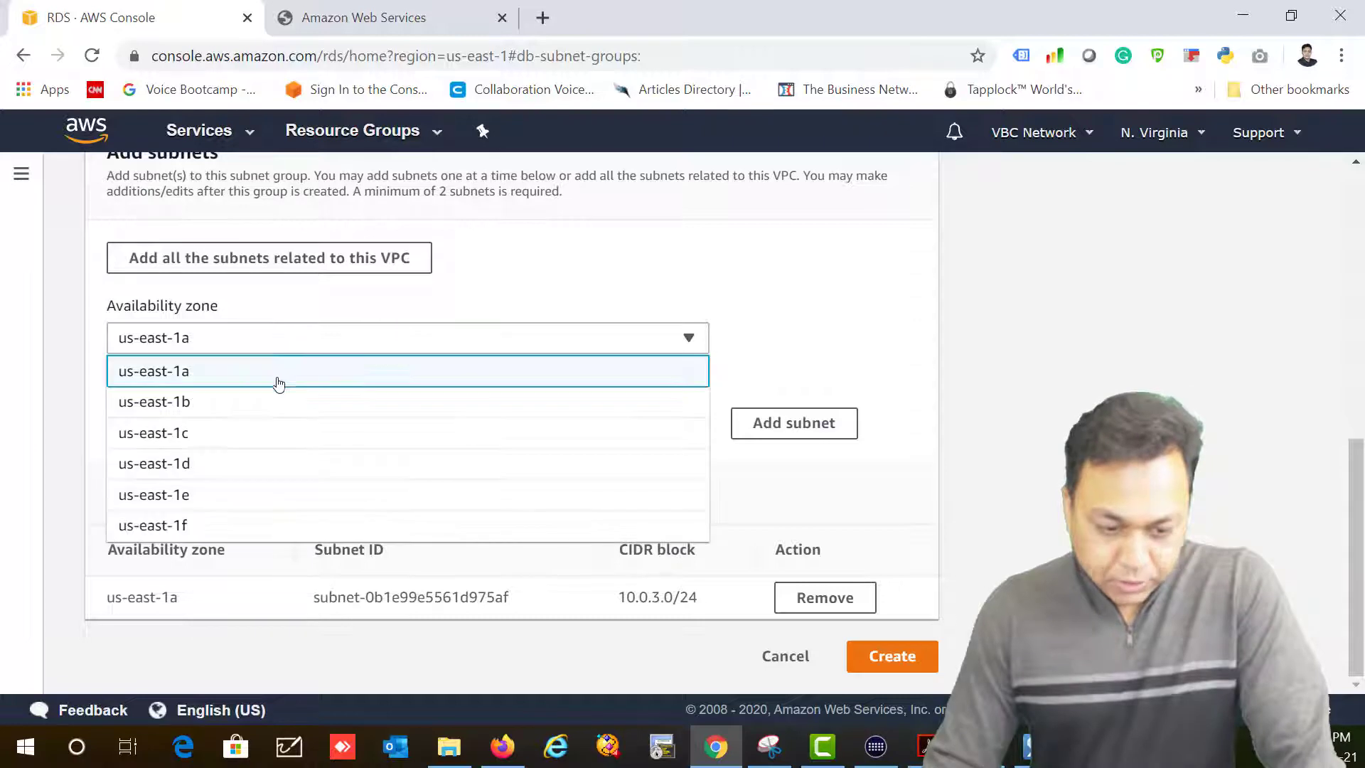
{"action": "left_click", "coordinate": [275, 401]}
{"action": "left_click", "coordinate": [332, 427]}
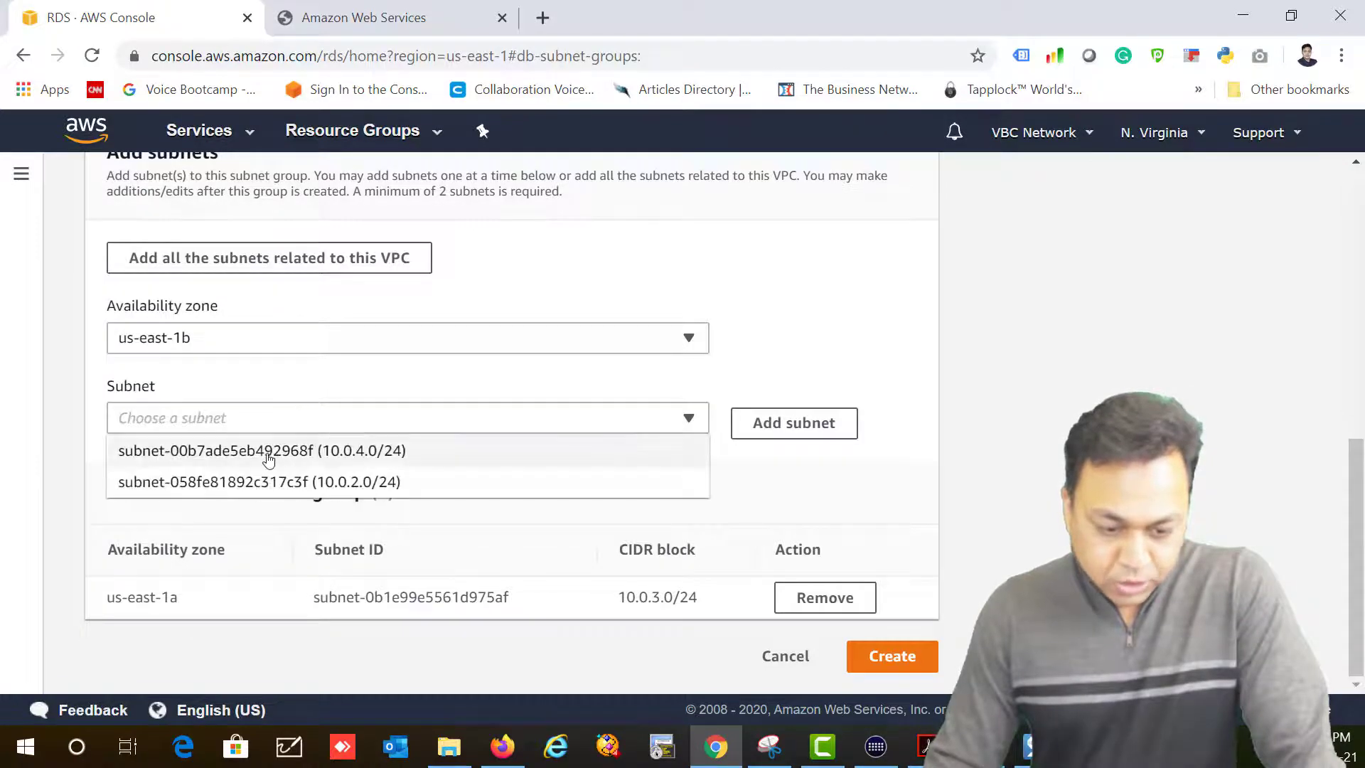
{"action": "left_click", "coordinate": [361, 455]}
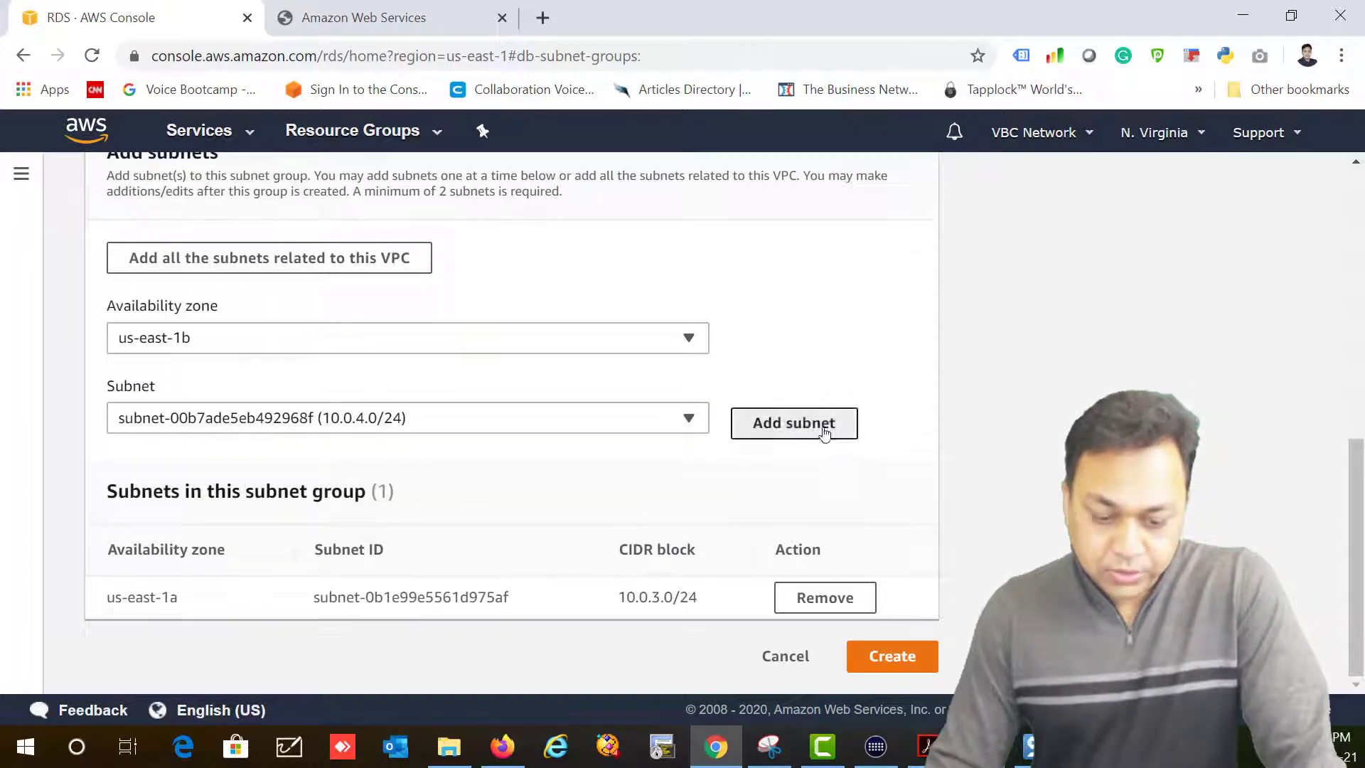
{"action": "left_click", "coordinate": [823, 425]}
Step: Create the subnet group and go to the Databases list
{"action": "scroll", "coordinate": [938, 533], "scroll_direction": "down", "scroll_amount": 1}
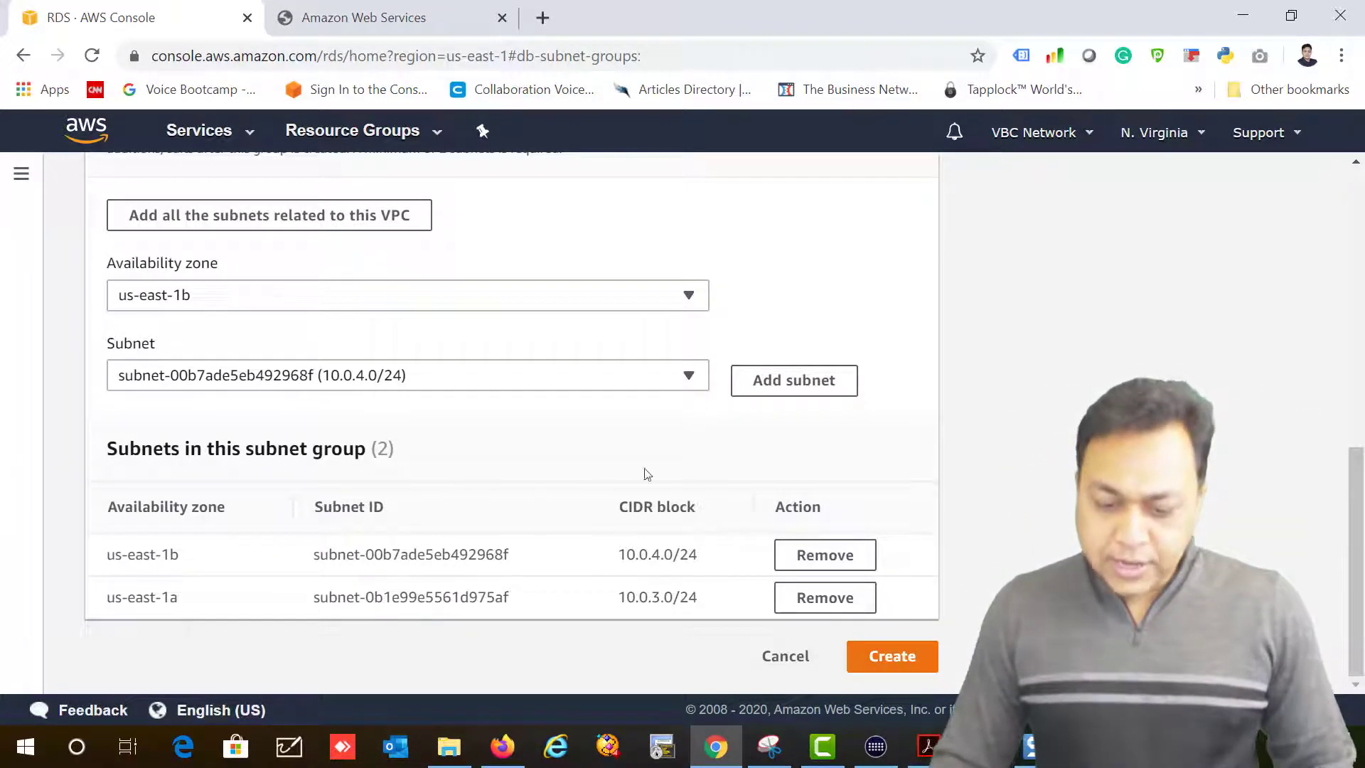
{"action": "left_click", "coordinate": [871, 653]}
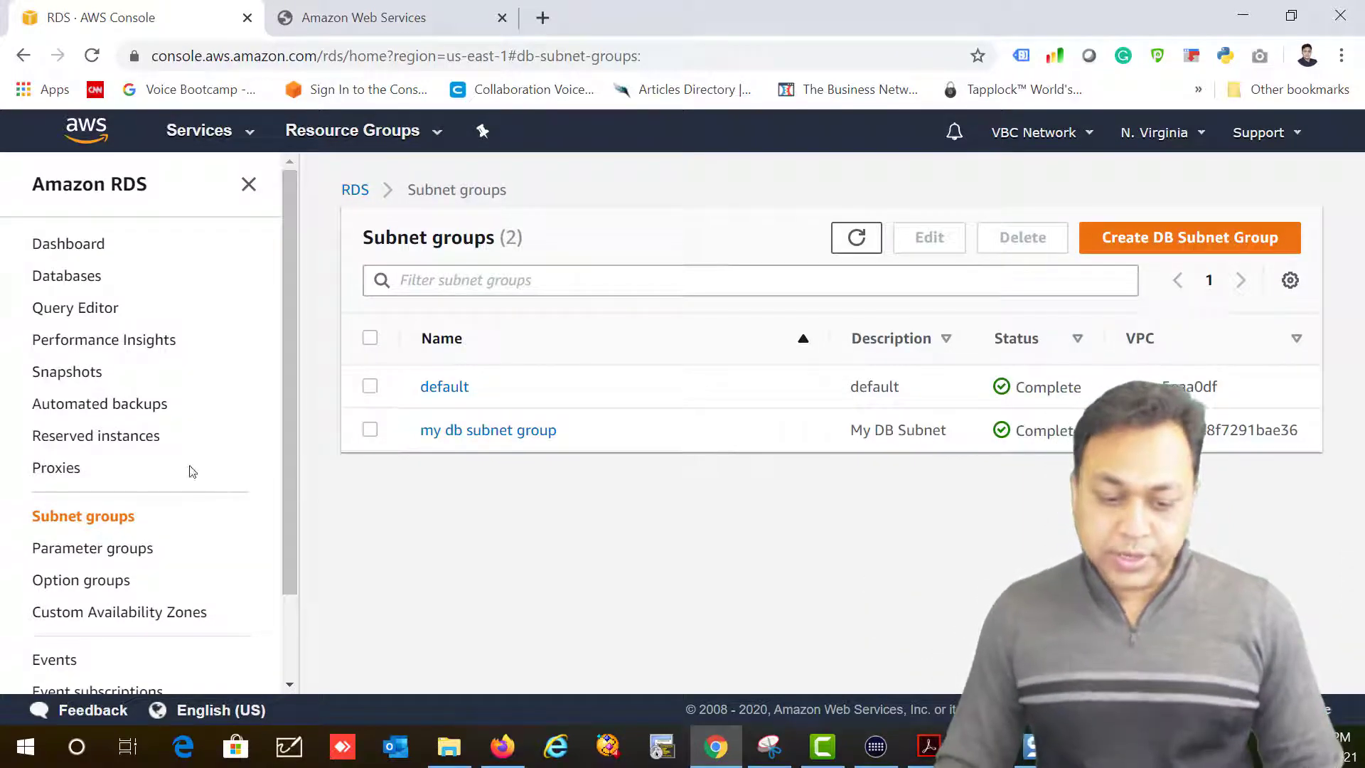
{"action": "left_click", "coordinate": [52, 279]}
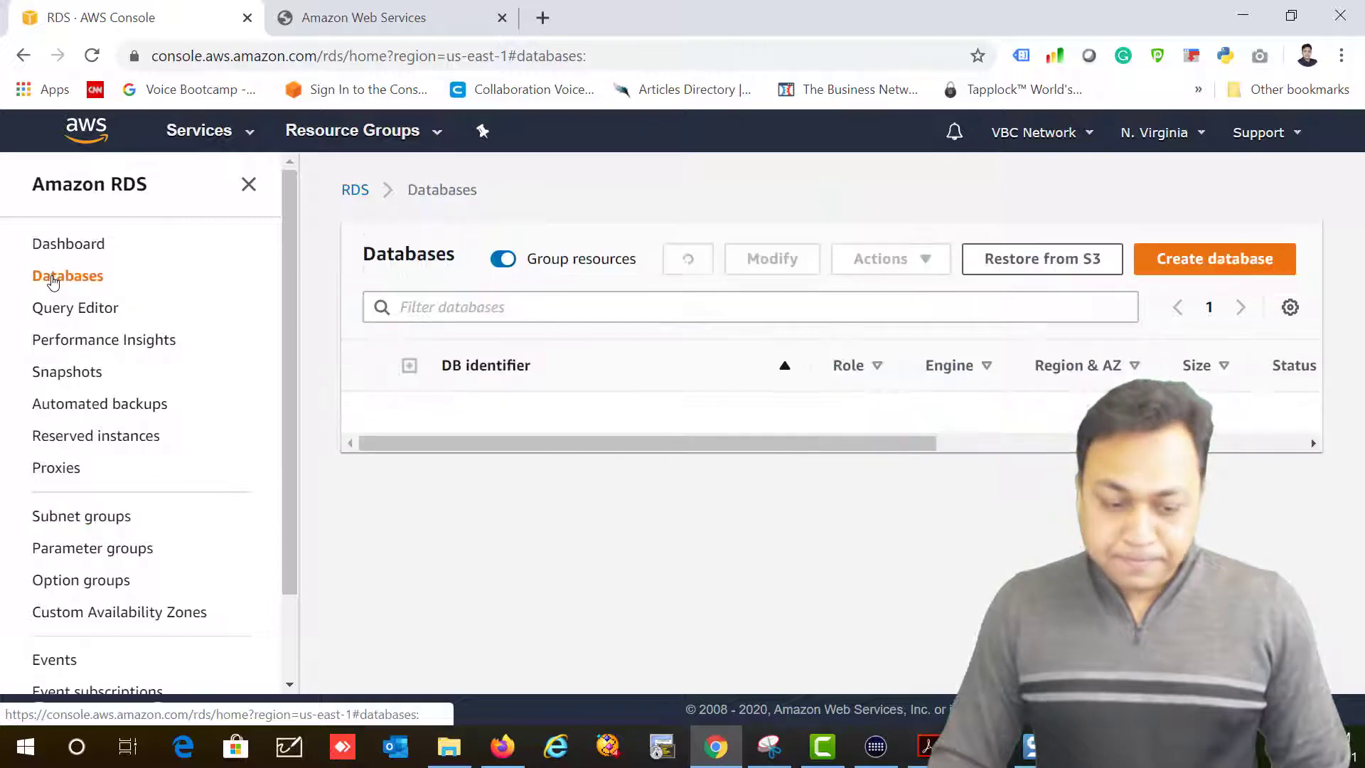
Step: Start creating a new database with the MySQL engine
{"action": "left_click", "coordinate": [1186, 261]}
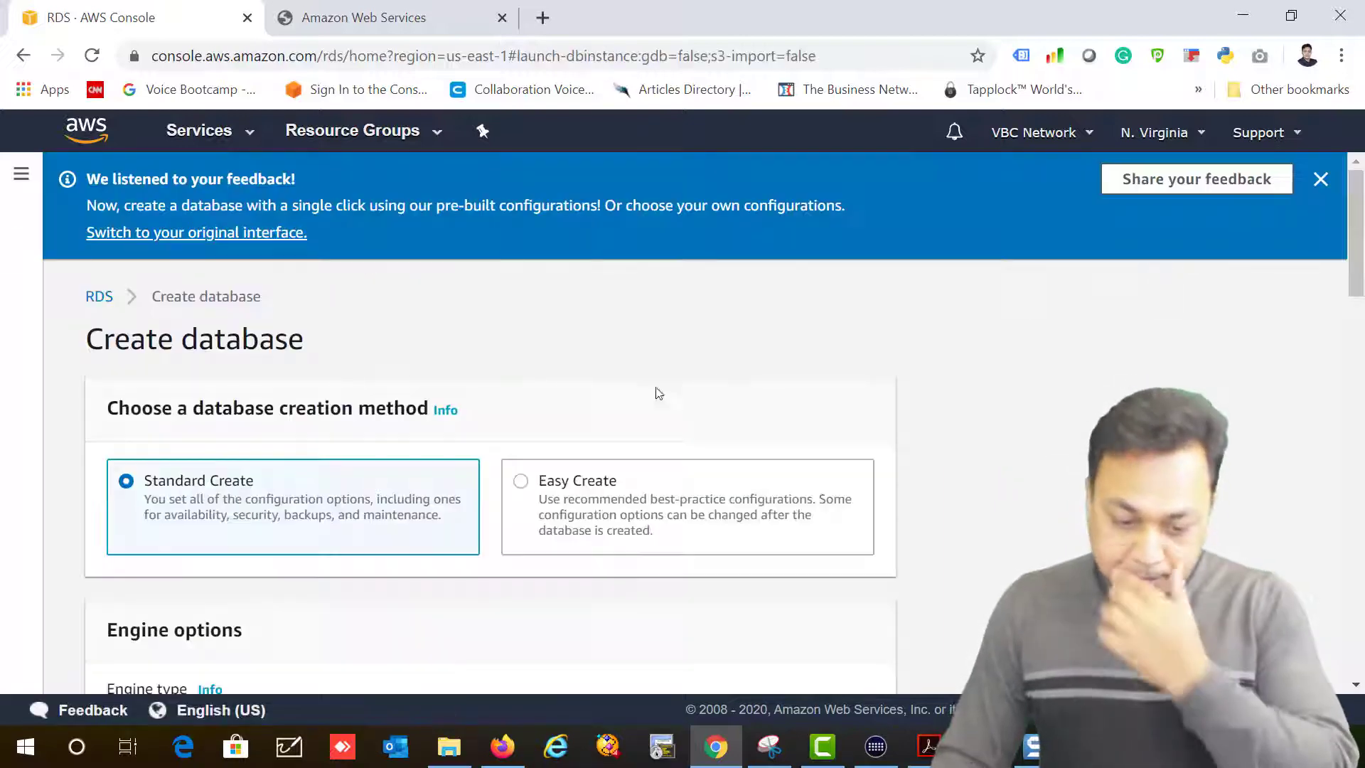
{"action": "scroll", "coordinate": [551, 401], "scroll_direction": "down", "scroll_amount": 3}
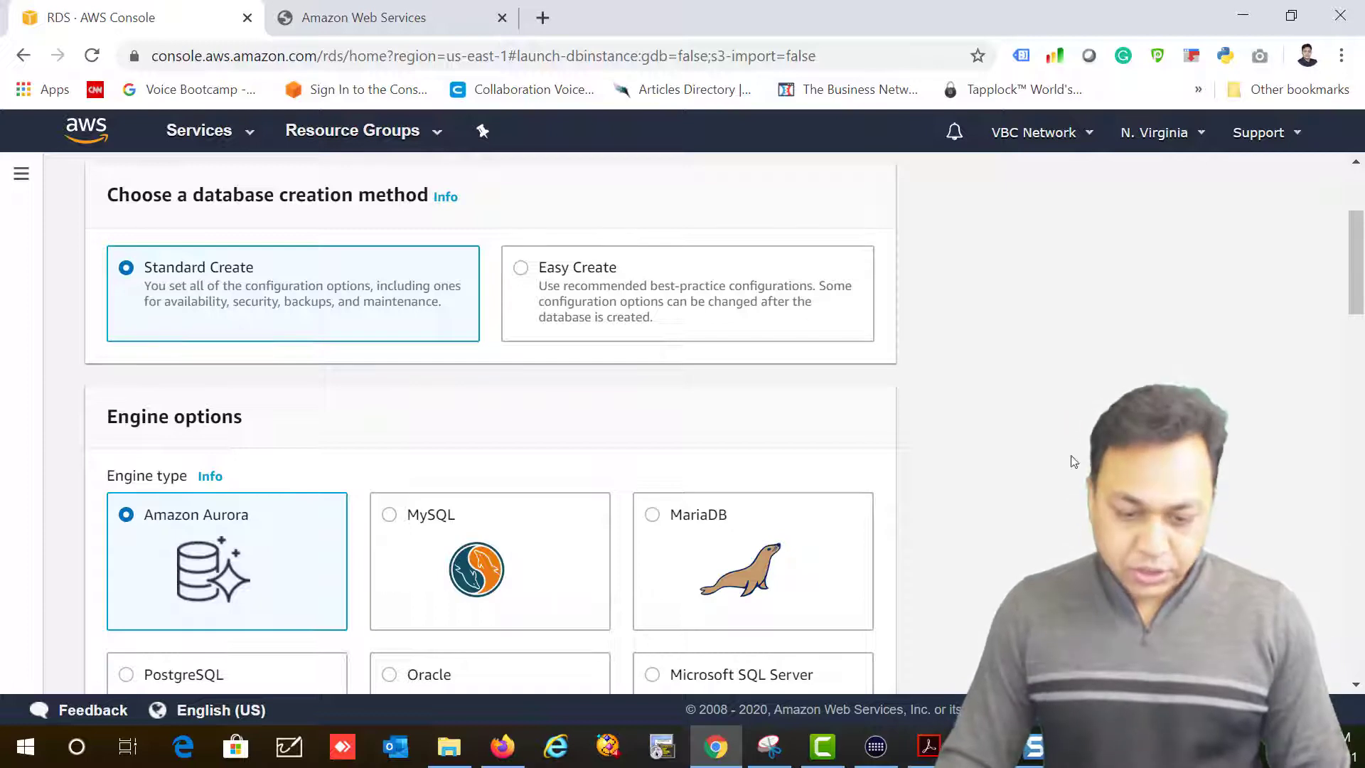
{"action": "scroll", "coordinate": [548, 536], "scroll_direction": "down", "scroll_amount": 5}
{"action": "scroll", "coordinate": [548, 536], "scroll_direction": "up", "scroll_amount": 2}
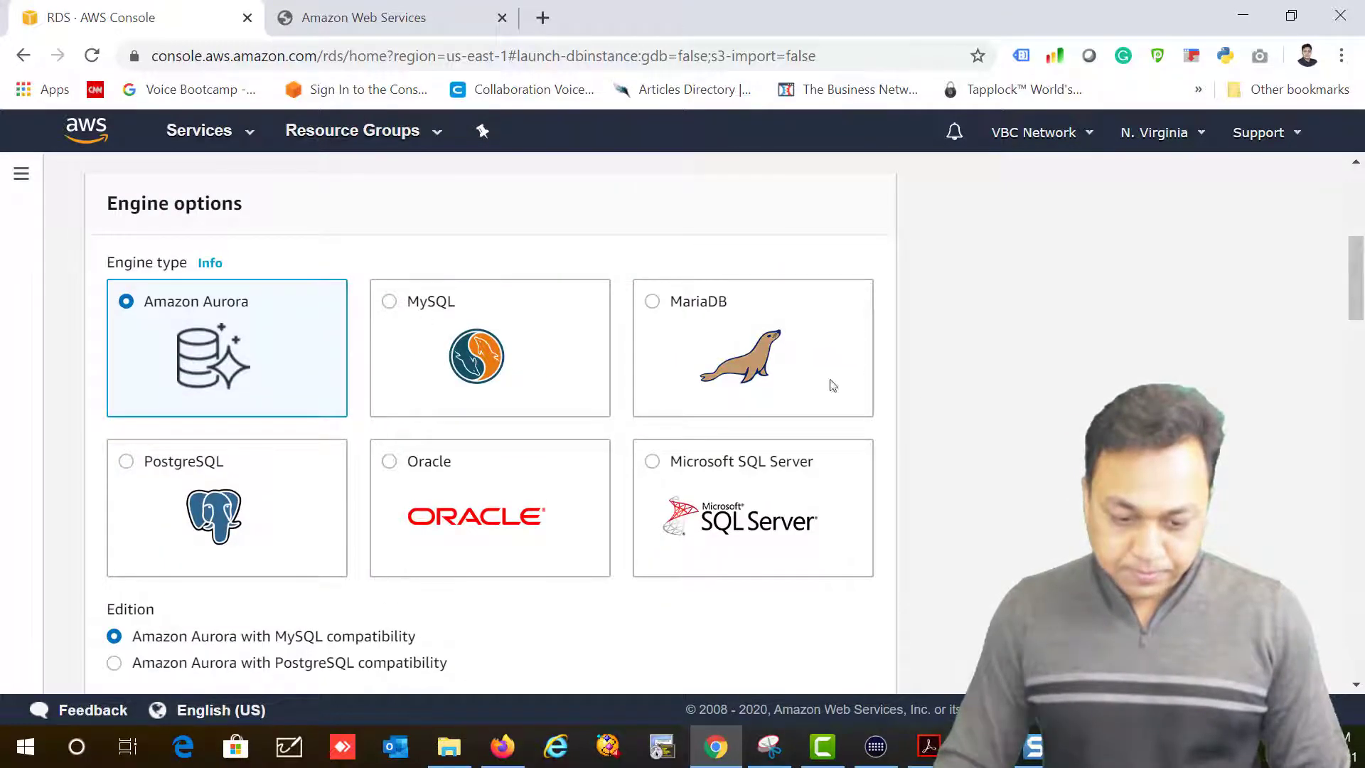
{"action": "key", "text": "Right"}
{"action": "scroll", "coordinate": [829, 442], "scroll_direction": "down", "scroll_amount": 3}
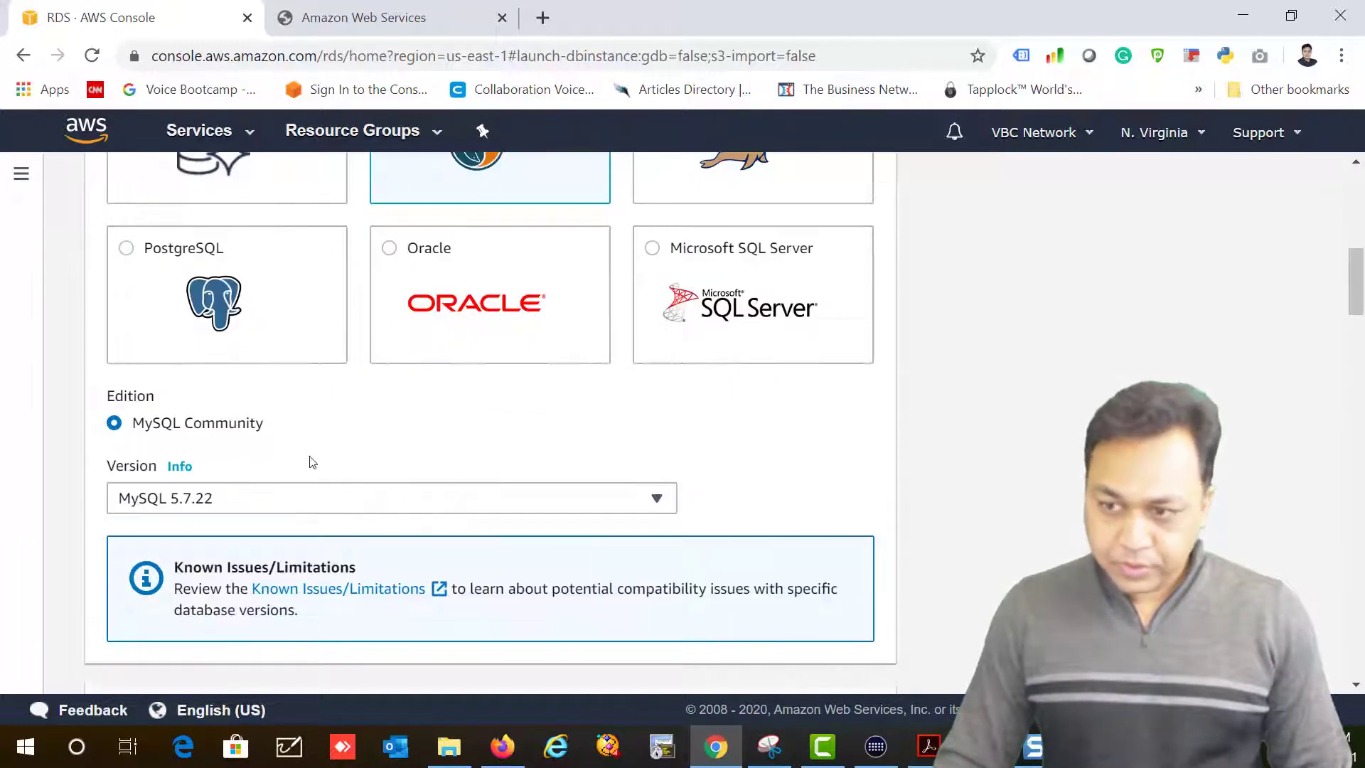
{"action": "scroll", "coordinate": [582, 536], "scroll_direction": "down", "scroll_amount": 10}
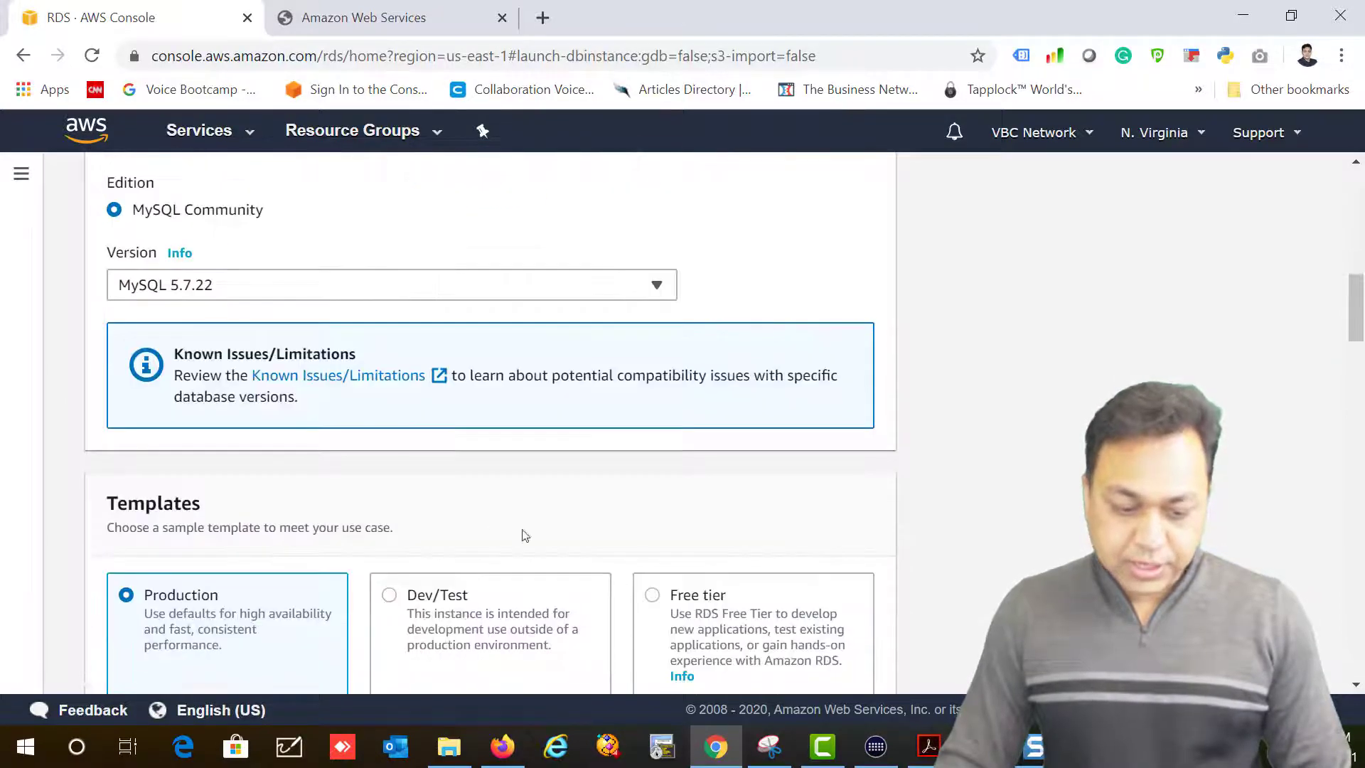
Step: Replace identifier database-1 with MyUSDB and enter and confirm the master password
{"action": "left_click_drag", "start_coordinate": [209, 369], "coordinate": [57, 368]}
{"action": "key", "text": "BackSpace"}
{"action": "type", "text": "MyUSDB"}
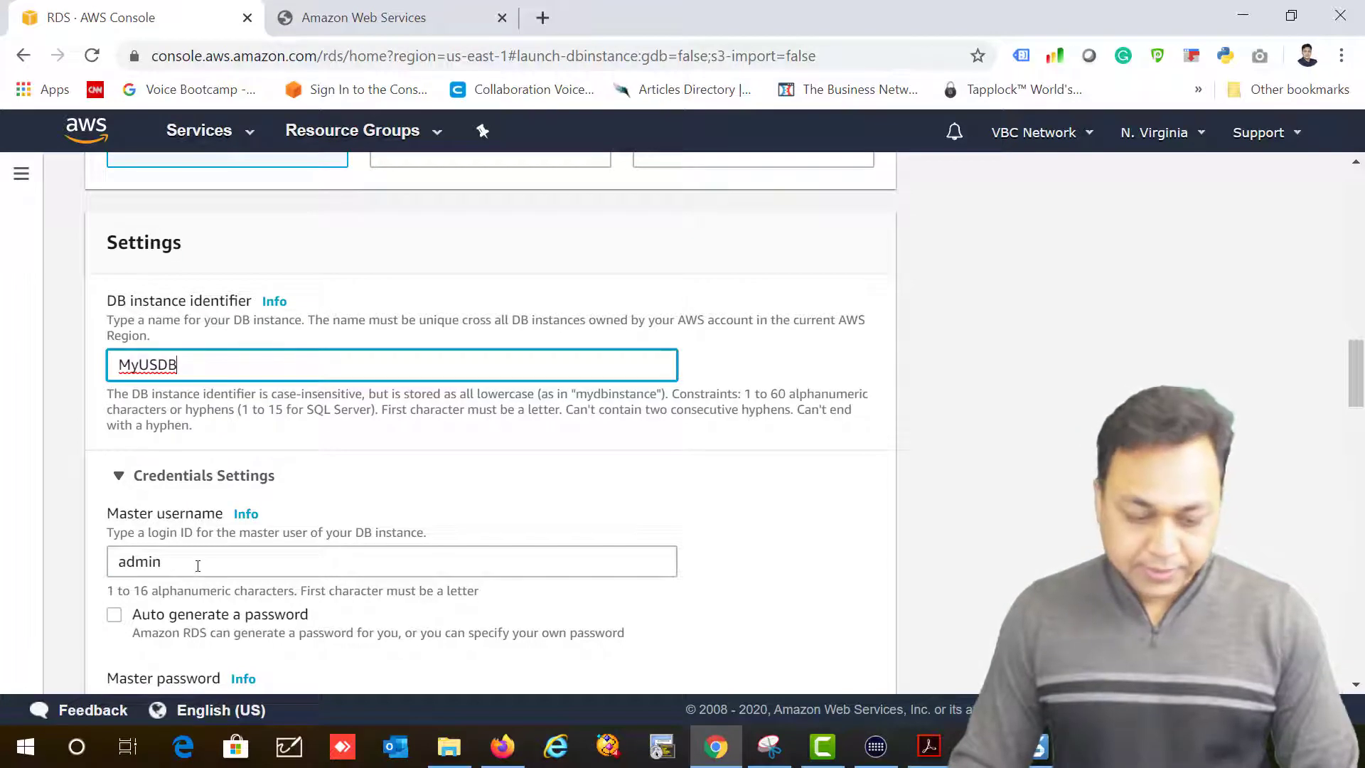
{"action": "scroll", "coordinate": [203, 568], "scroll_direction": "down", "scroll_amount": 5}
{"action": "left_click", "coordinate": [217, 397]}
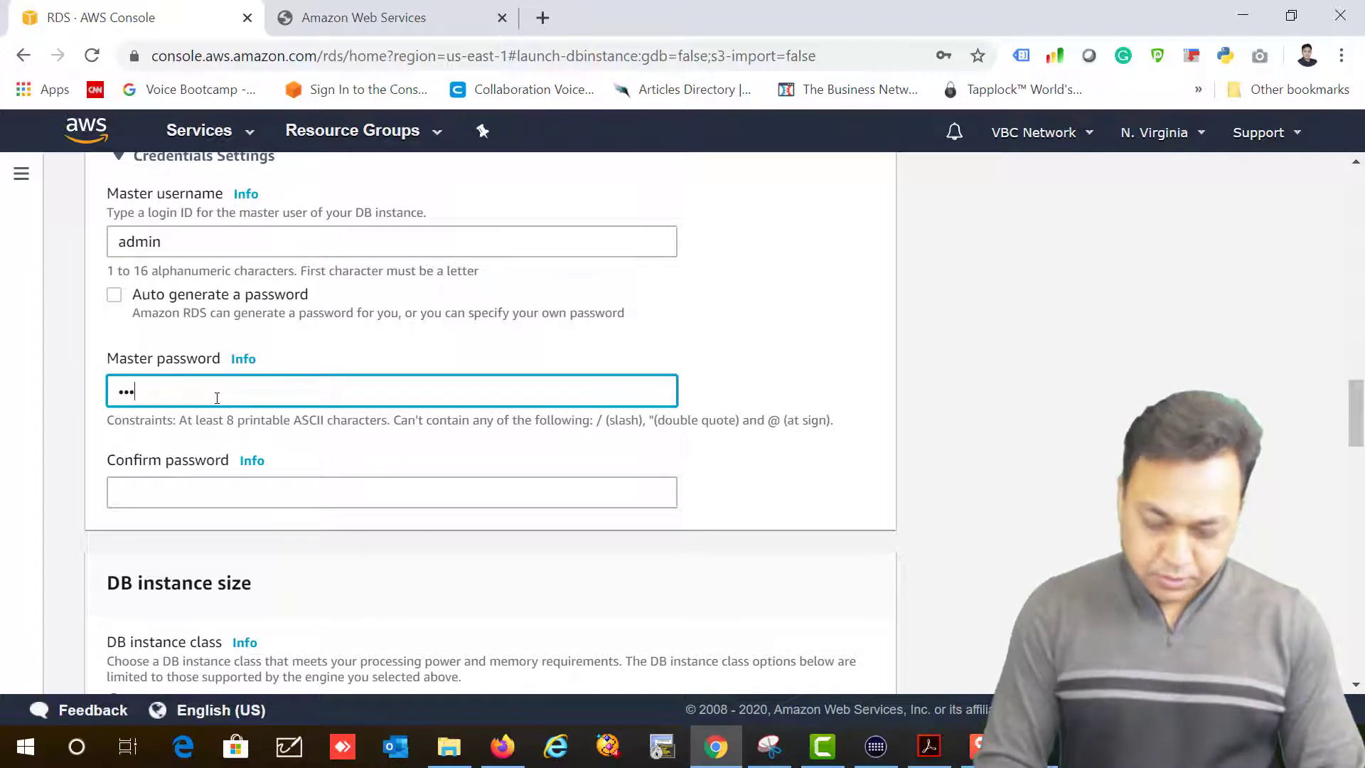
{"action": "type", "text": "•"}
{"action": "key", "text": "Tab"}
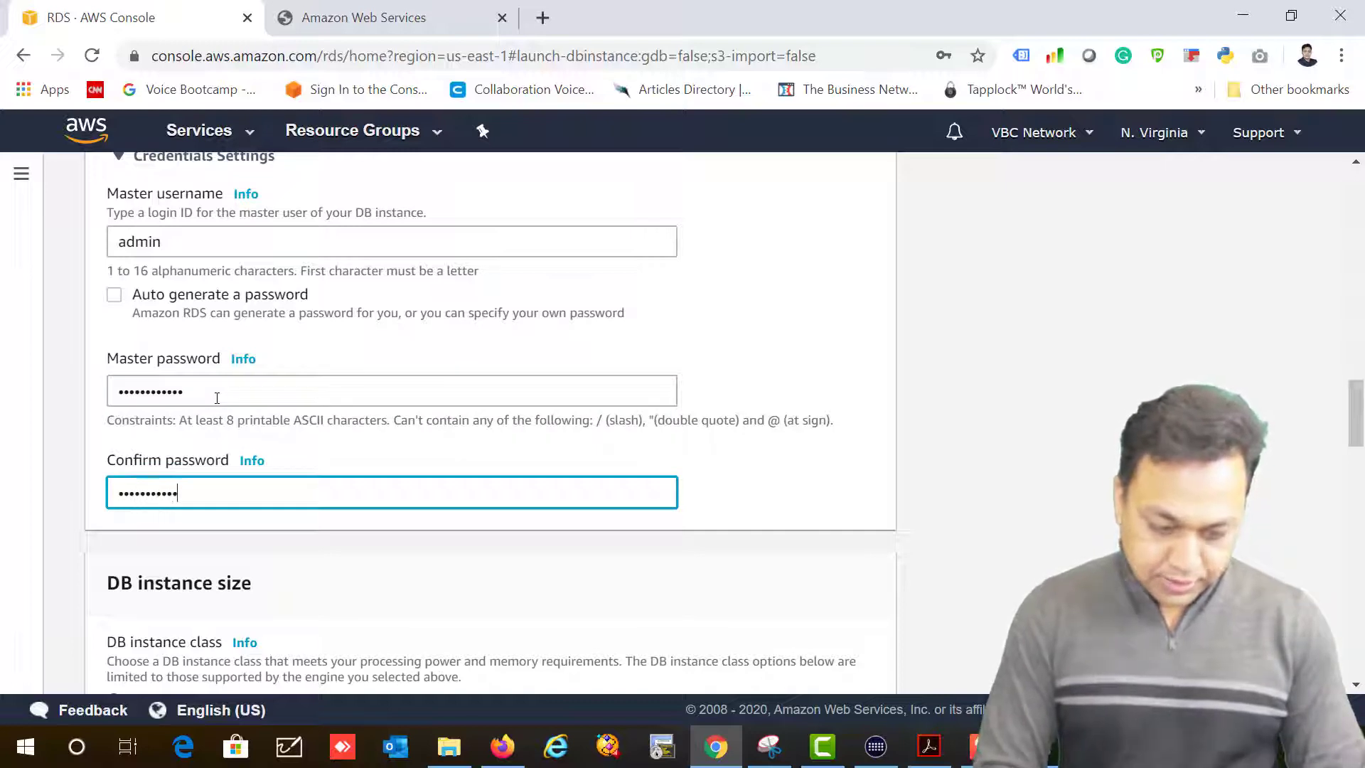
{"action": "scroll", "coordinate": [228, 412], "scroll_direction": "down", "scroll_amount": 5}
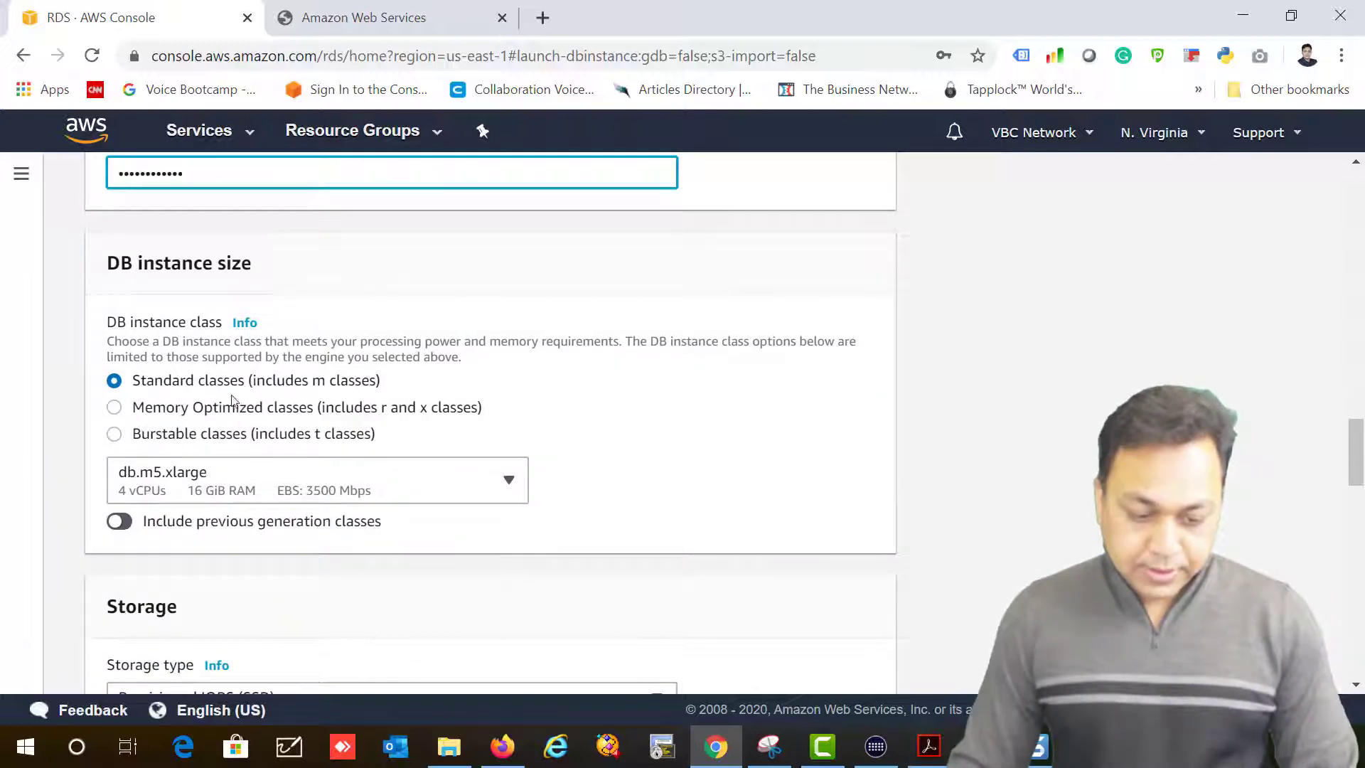
Step: Choose the db.t2.micro burstable class, disable storage autoscaling, and select 'Do not create a standby instance'
{"action": "scroll", "coordinate": [1301, 415], "scroll_direction": "down", "scroll_amount": 2}
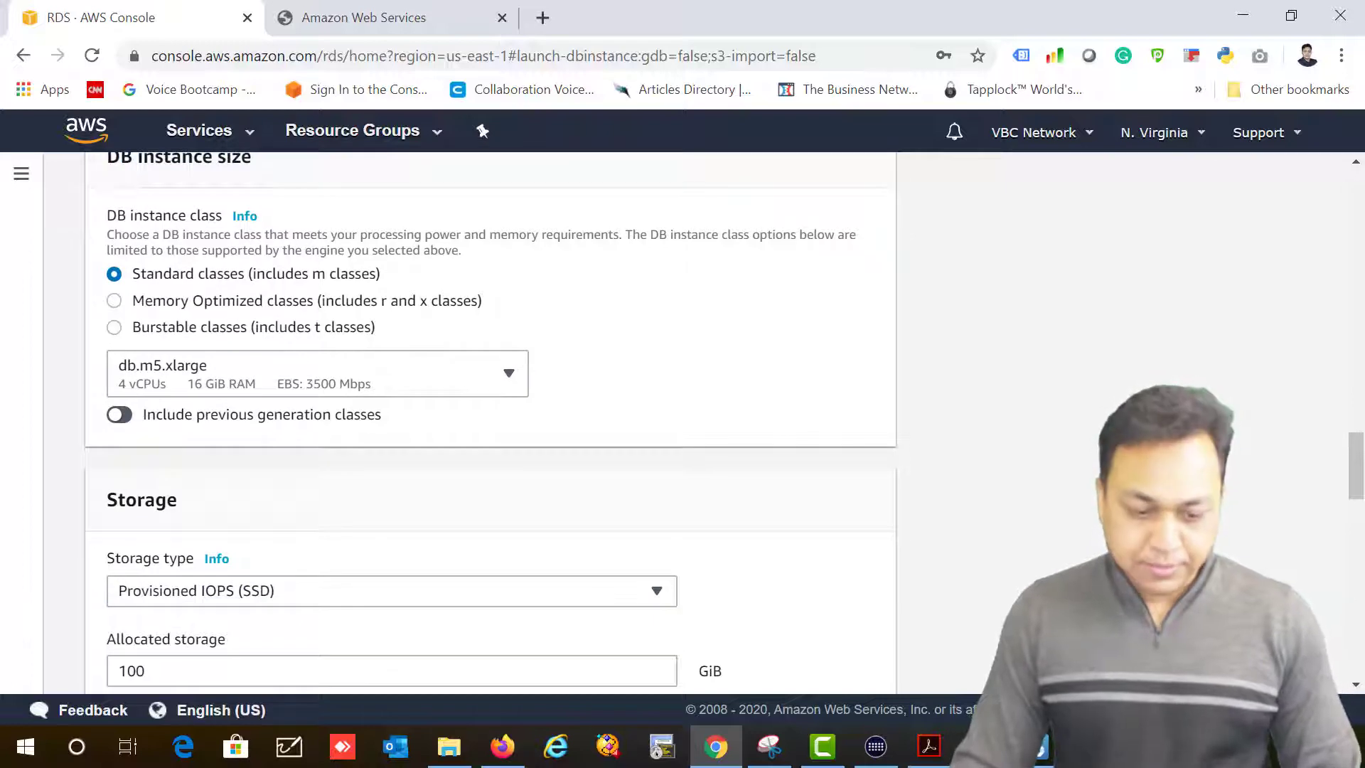
{"action": "left_click", "coordinate": [165, 329]}
{"action": "scroll", "coordinate": [667, 335], "scroll_direction": "down", "scroll_amount": 3}
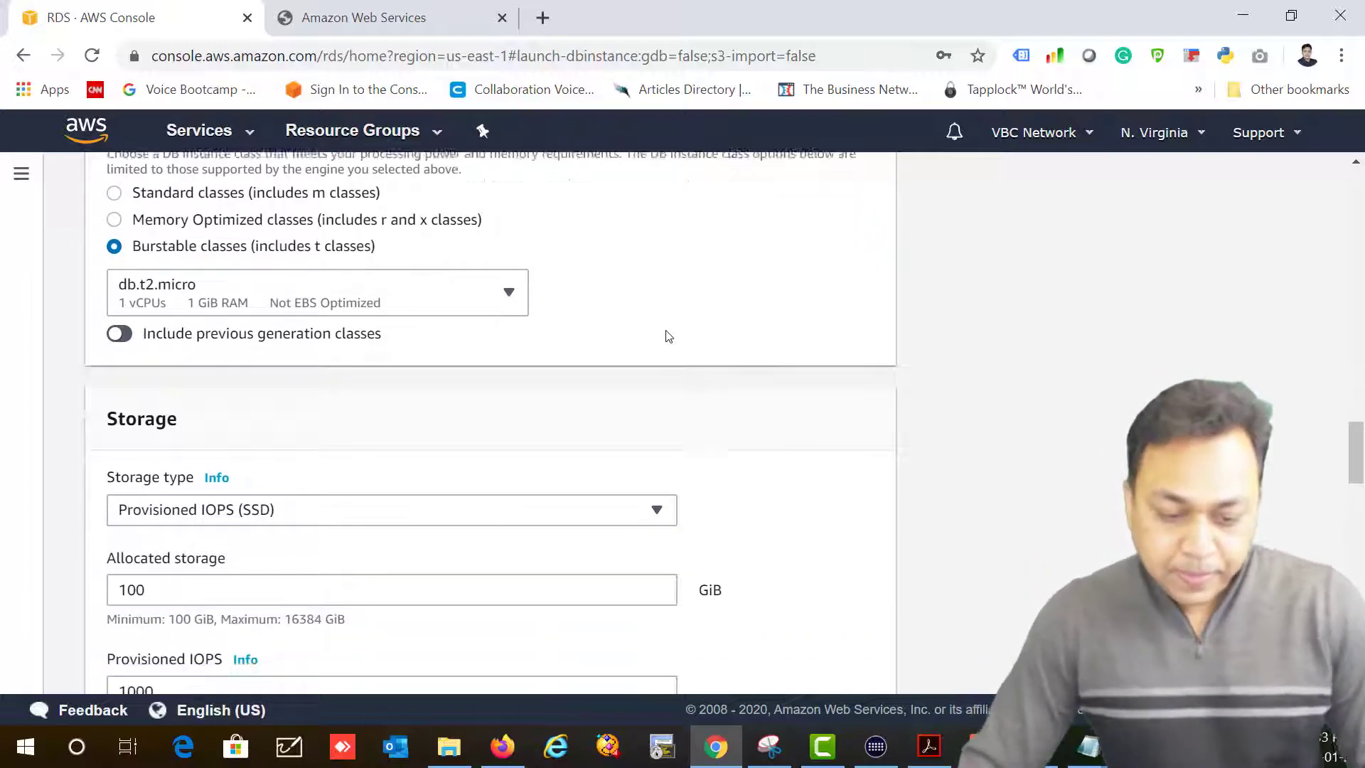
{"action": "scroll", "coordinate": [722, 304], "scroll_direction": "down", "scroll_amount": 3}
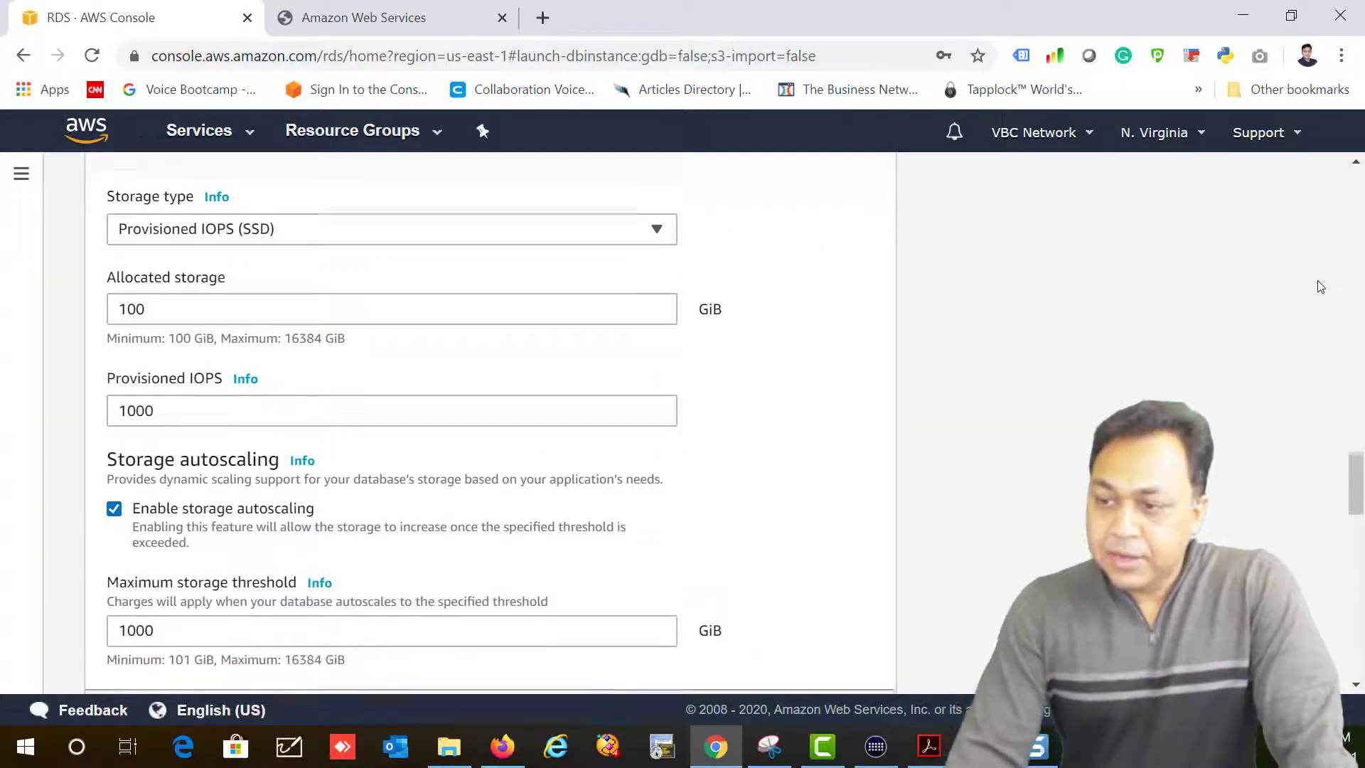
{"action": "key", "text": "alt+Tab"}
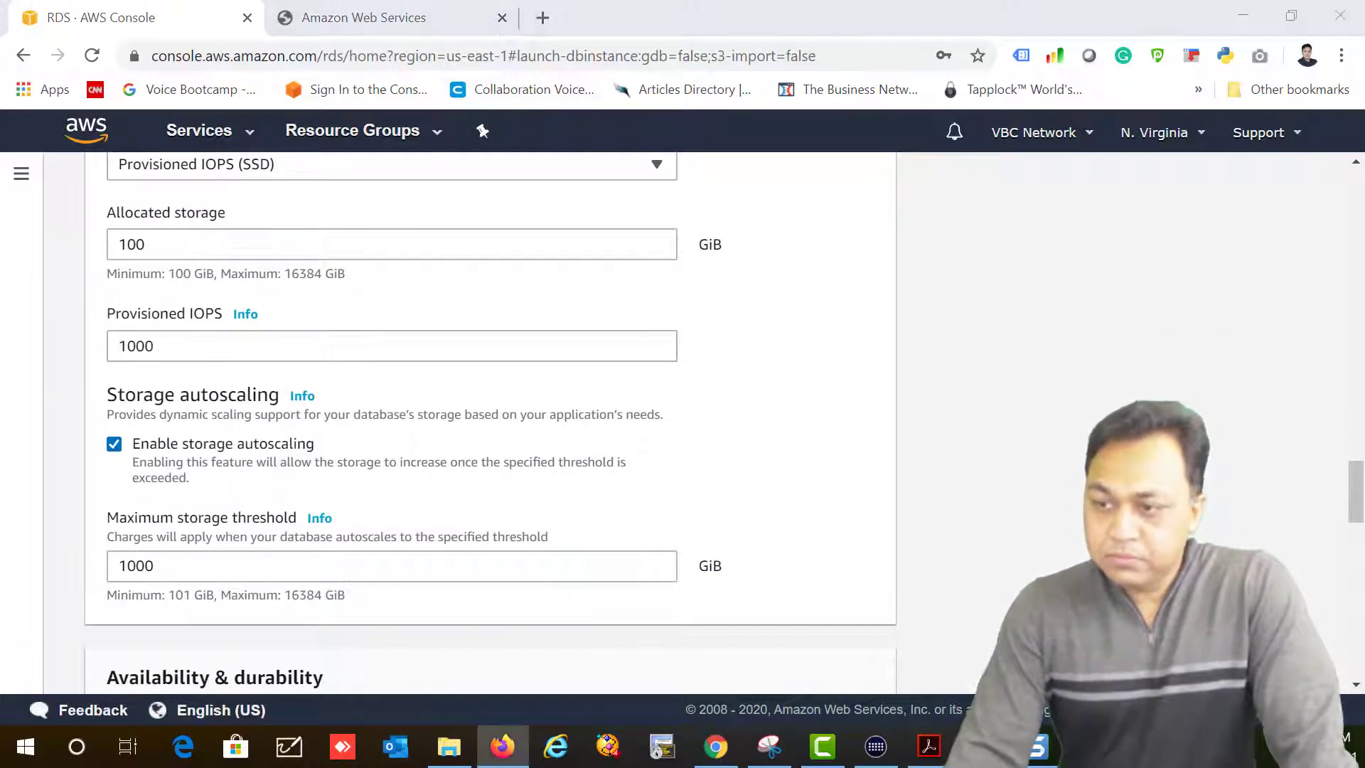
{"action": "scroll", "coordinate": [329, 476], "scroll_direction": "up", "scroll_amount": 2}
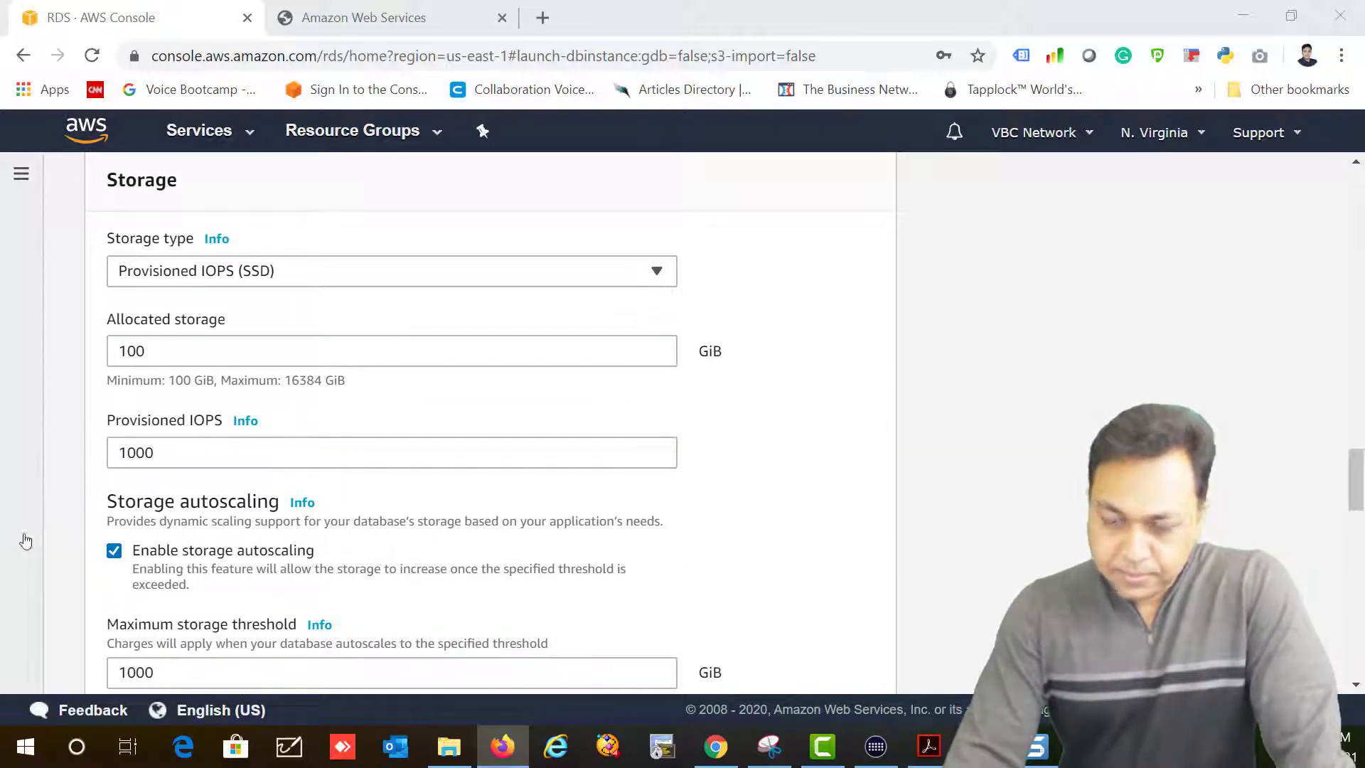
{"action": "left_click", "coordinate": [122, 552]}
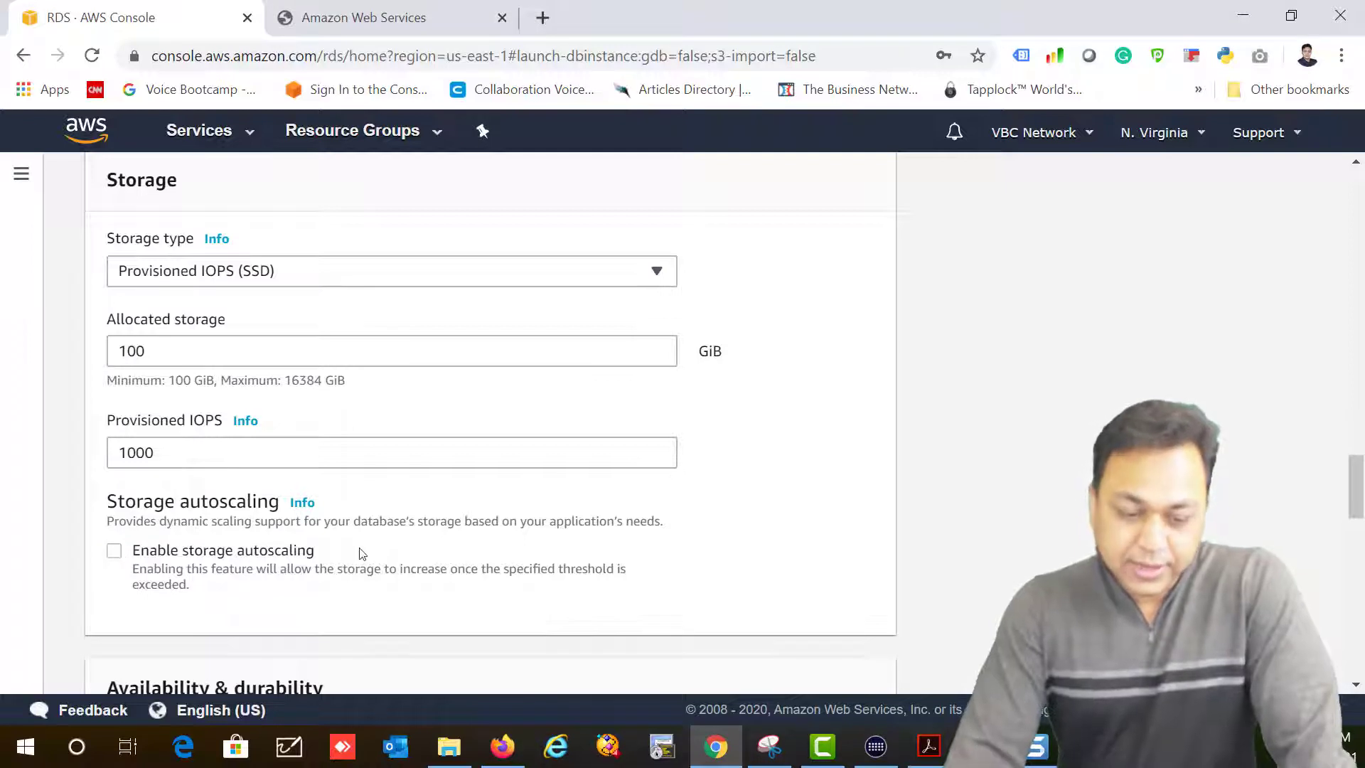
{"action": "scroll", "coordinate": [360, 551], "scroll_direction": "up", "scroll_amount": 2}
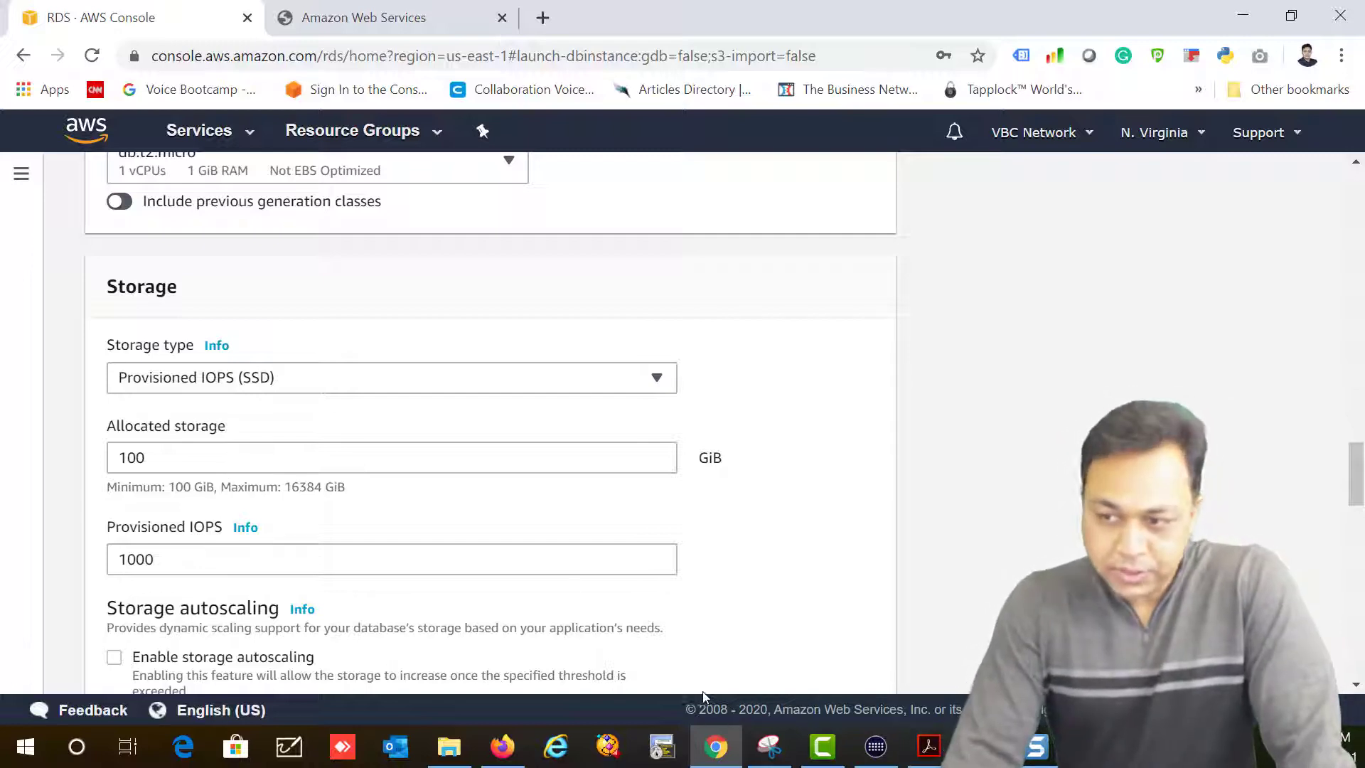
{"action": "scroll", "coordinate": [626, 569], "scroll_direction": "down", "scroll_amount": 7}
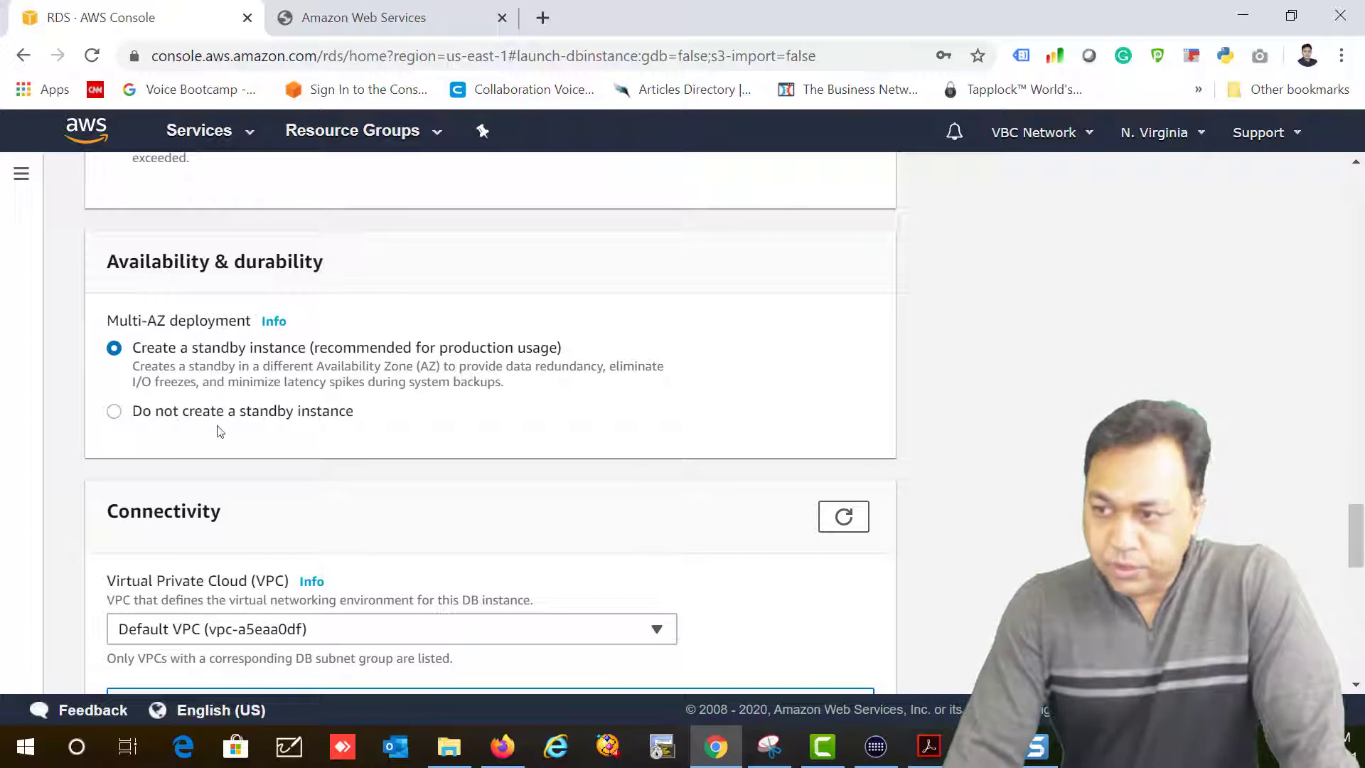
{"action": "left_click", "coordinate": [113, 417]}
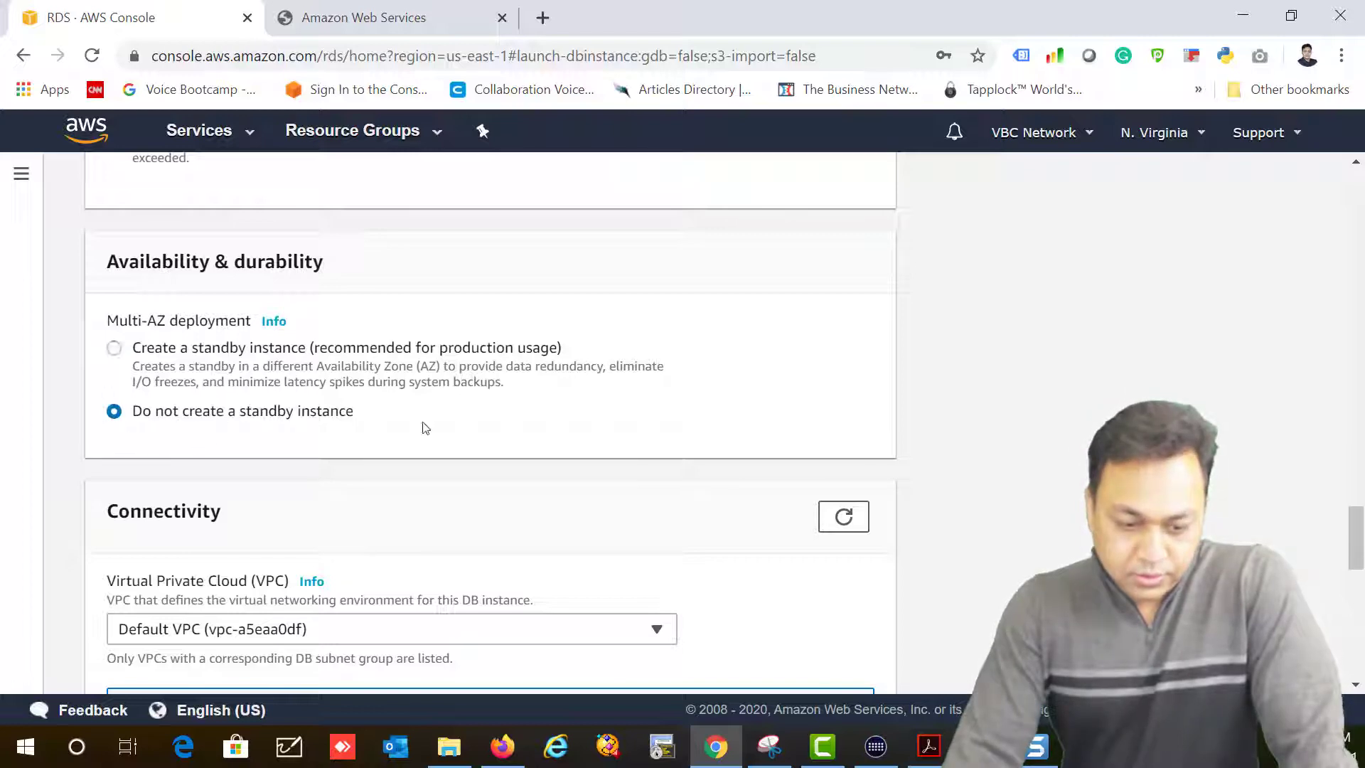
{"action": "scroll", "coordinate": [466, 432], "scroll_direction": "down", "scroll_amount": 3}
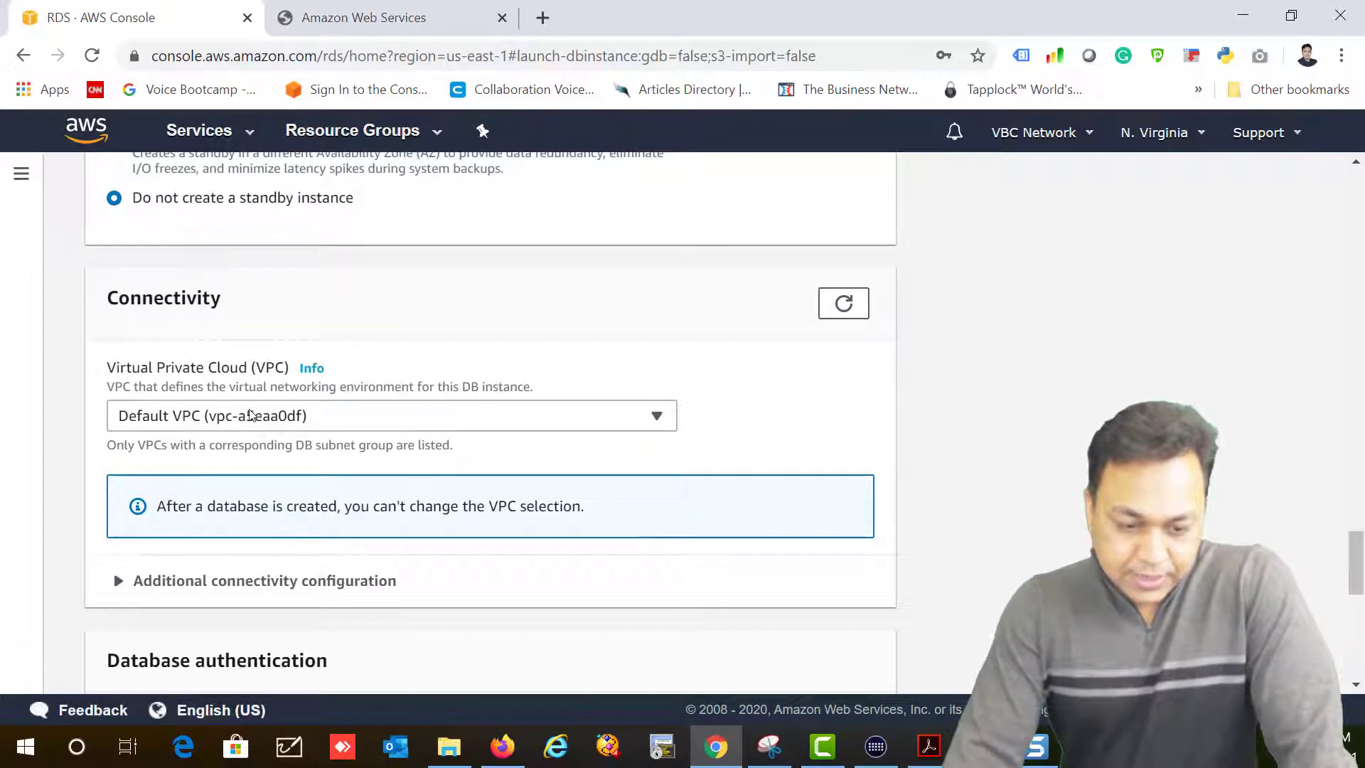
Step: Put the database in MyUSVPC and expand Additional connectivity configuration
{"action": "left_click", "coordinate": [205, 416]}
{"action": "left_click", "coordinate": [170, 482]}
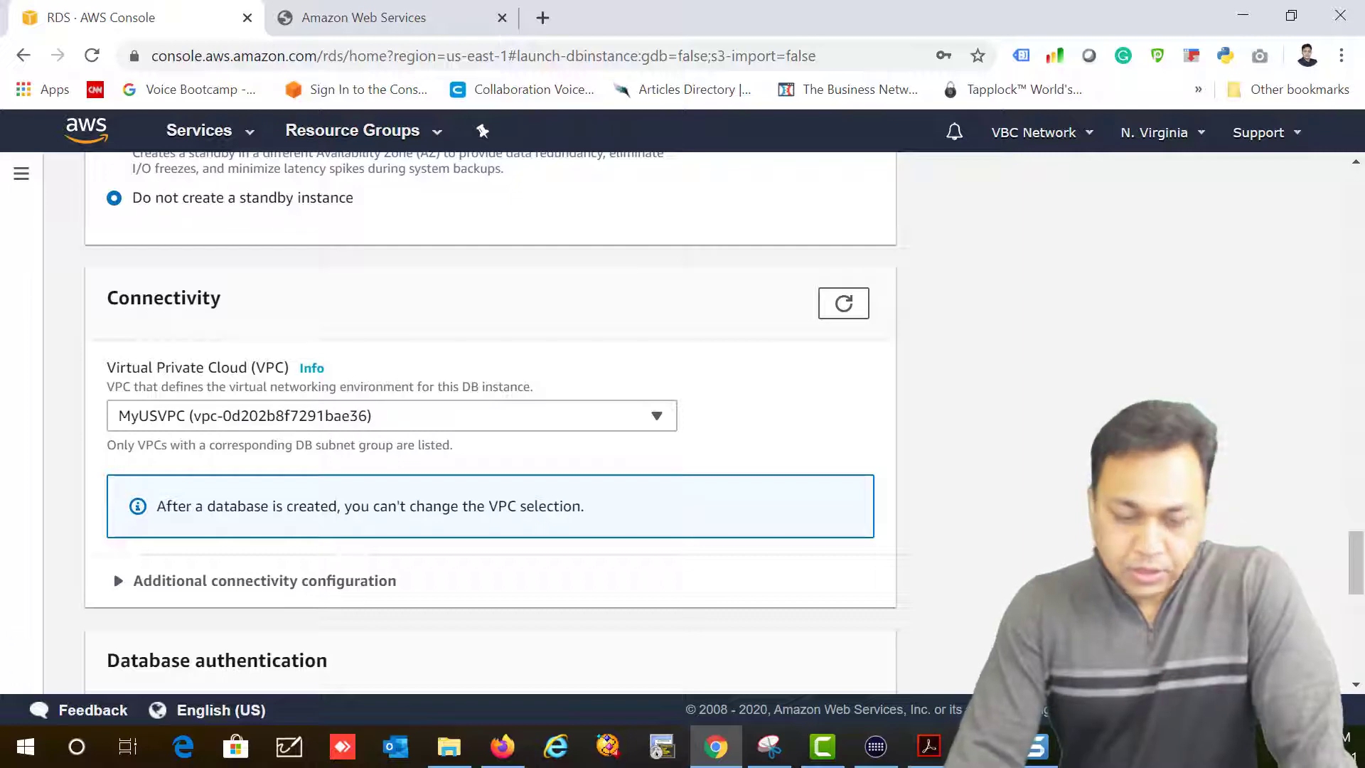
{"action": "left_click", "coordinate": [325, 582]}
{"action": "scroll", "coordinate": [735, 514], "scroll_direction": "down", "scroll_amount": 5}
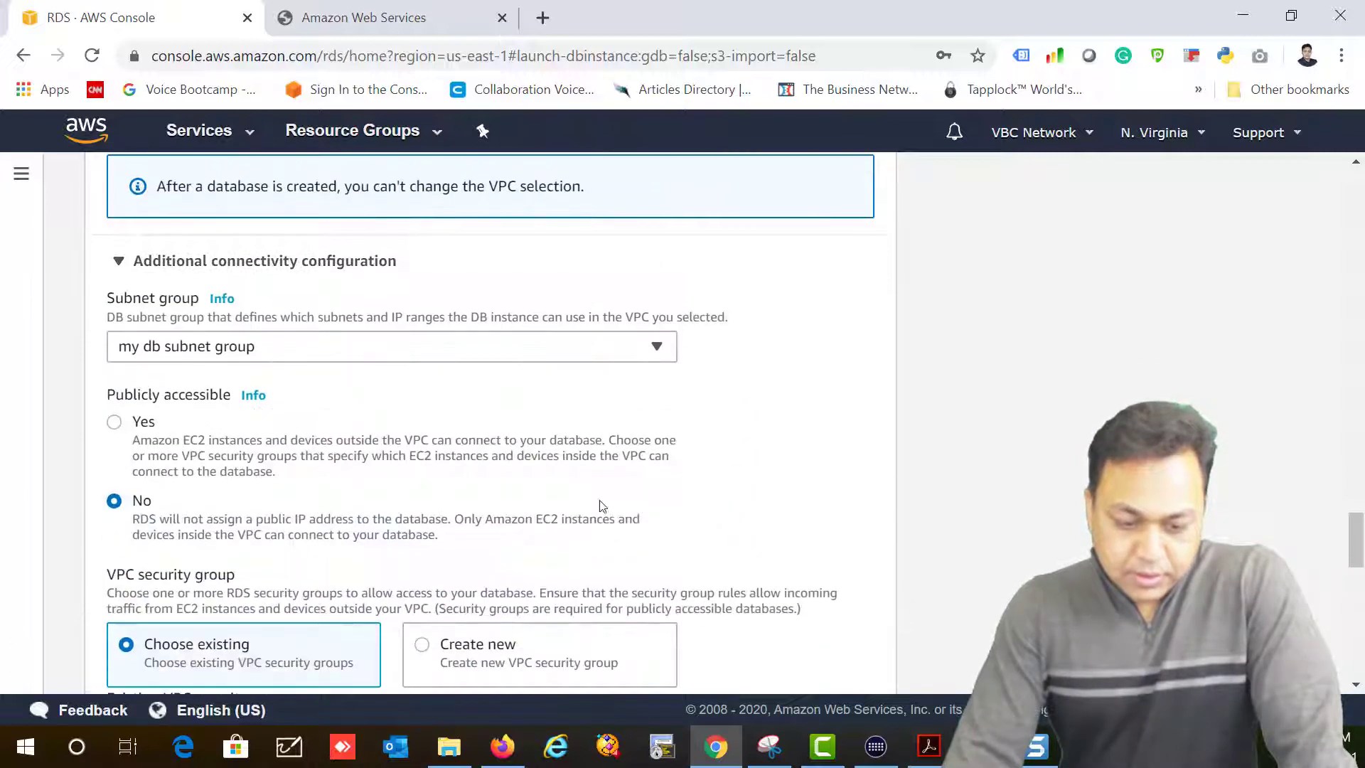
{"action": "scroll", "coordinate": [217, 558], "scroll_direction": "down", "scroll_amount": 3}
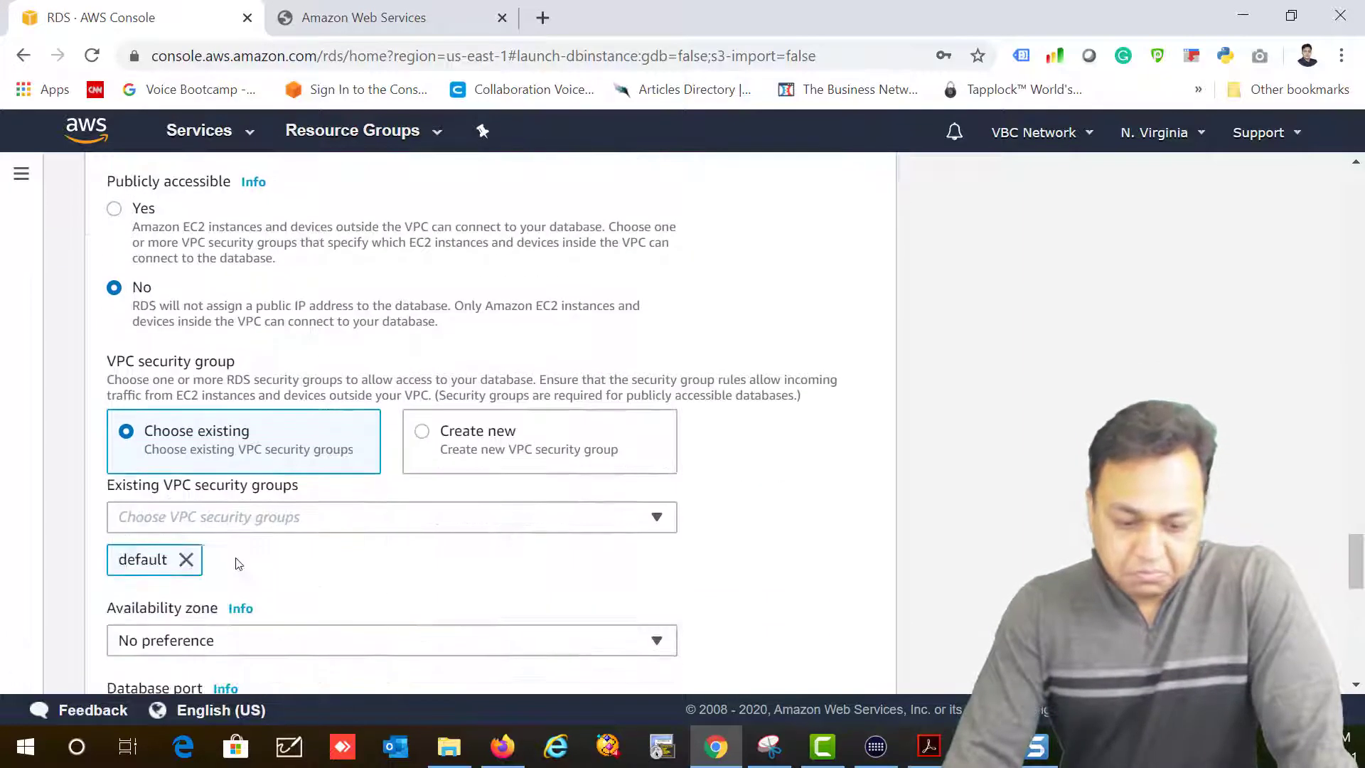
Step: Add MyDBSecGroup alongside default and set Availability zone back to No preference
{"action": "left_click", "coordinate": [418, 527]}
{"action": "left_click", "coordinate": [317, 528]}
{"action": "left_click_drag", "start_coordinate": [113, 490], "coordinate": [276, 491]}
{"action": "left_click", "coordinate": [285, 529]}
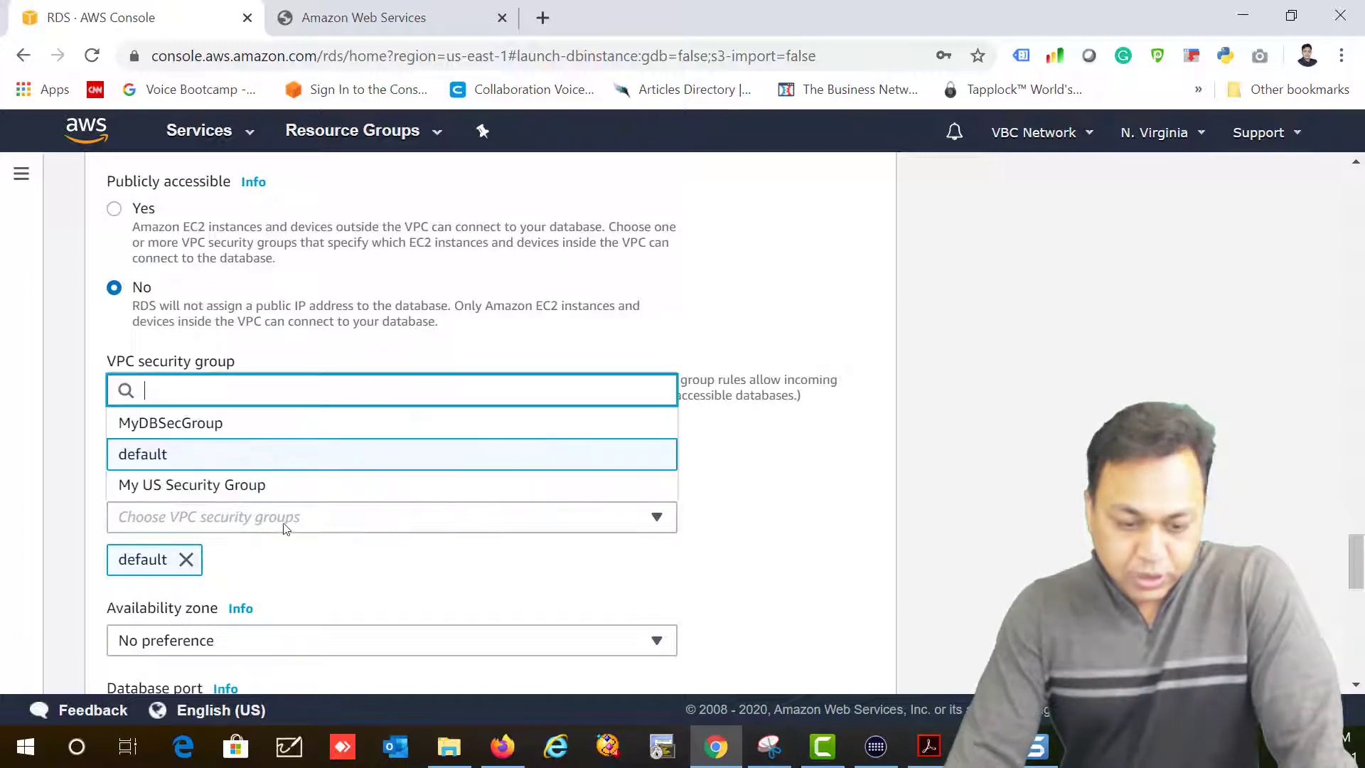
{"action": "left_click", "coordinate": [150, 428]}
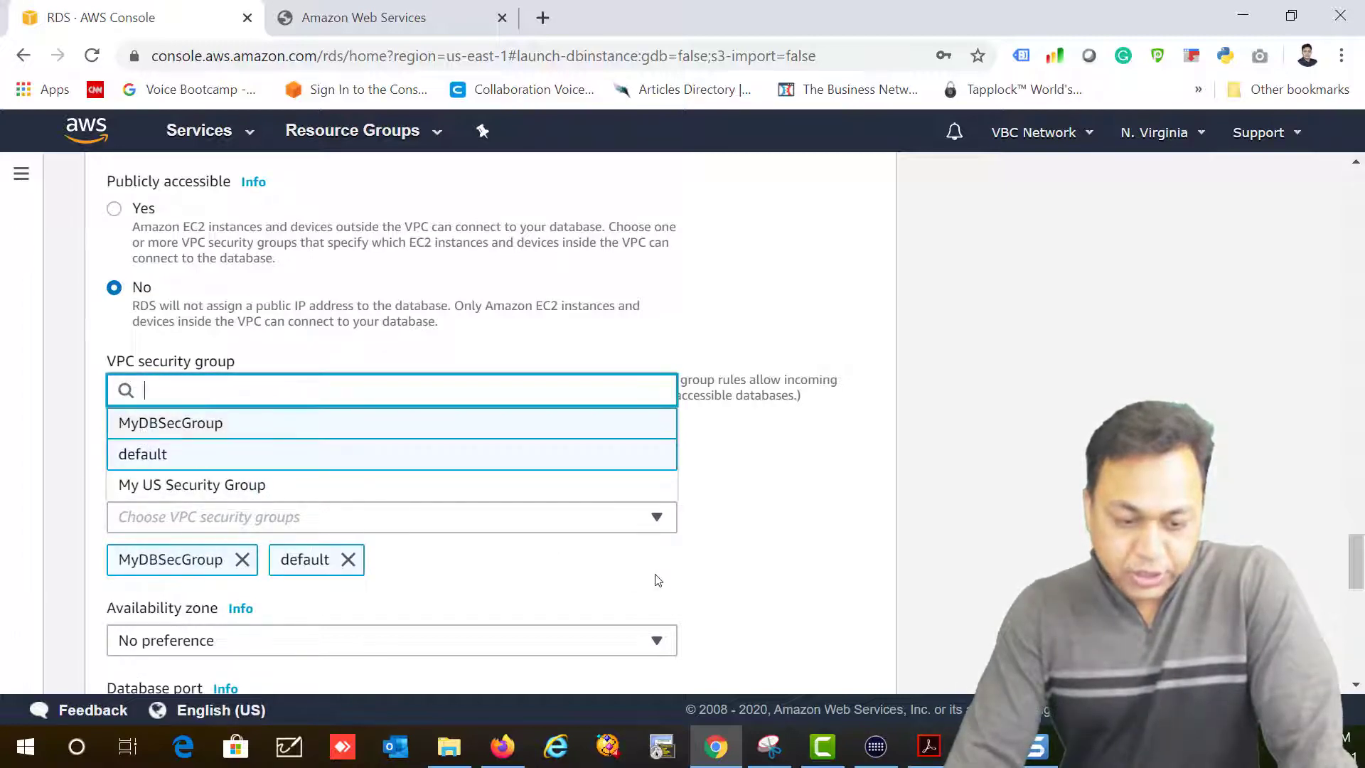
{"action": "scroll", "coordinate": [893, 561], "scroll_direction": "down", "scroll_amount": 3}
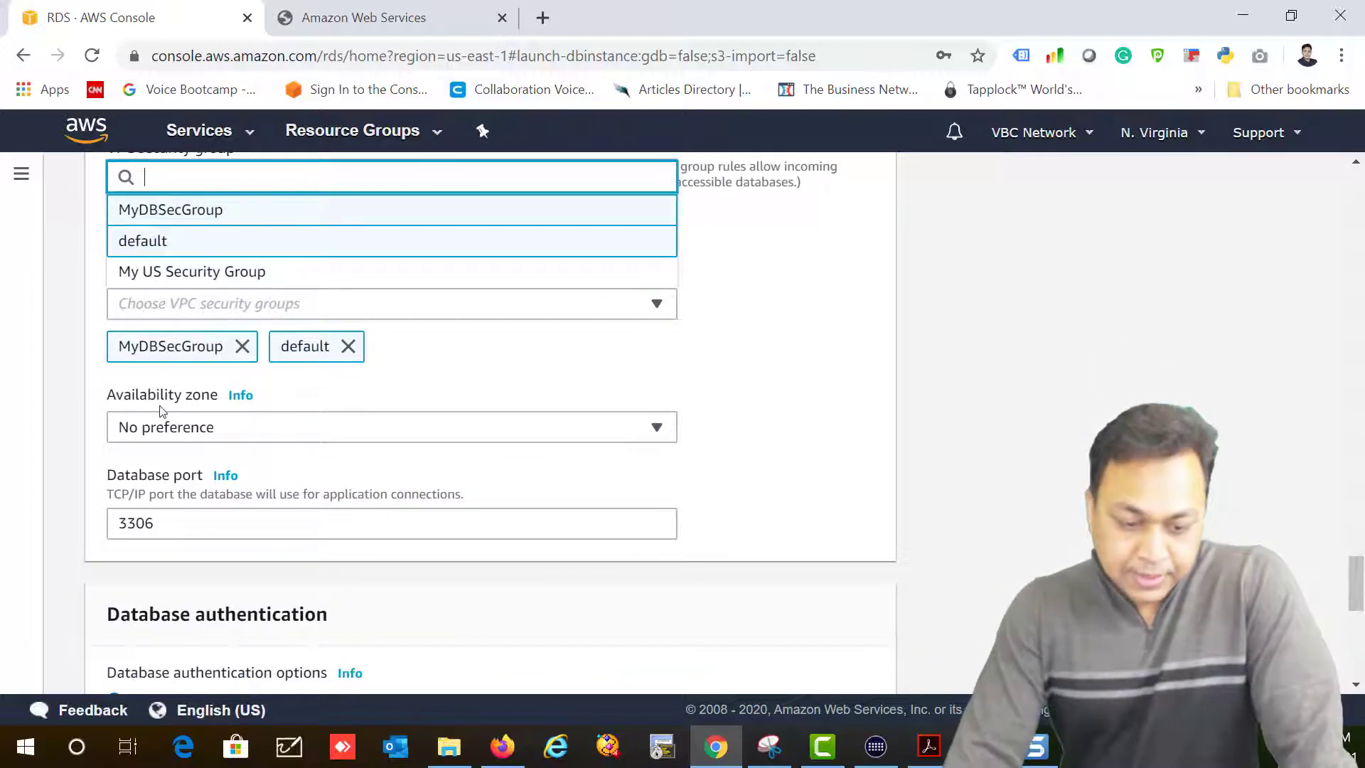
{"action": "left_click", "coordinate": [231, 435]}
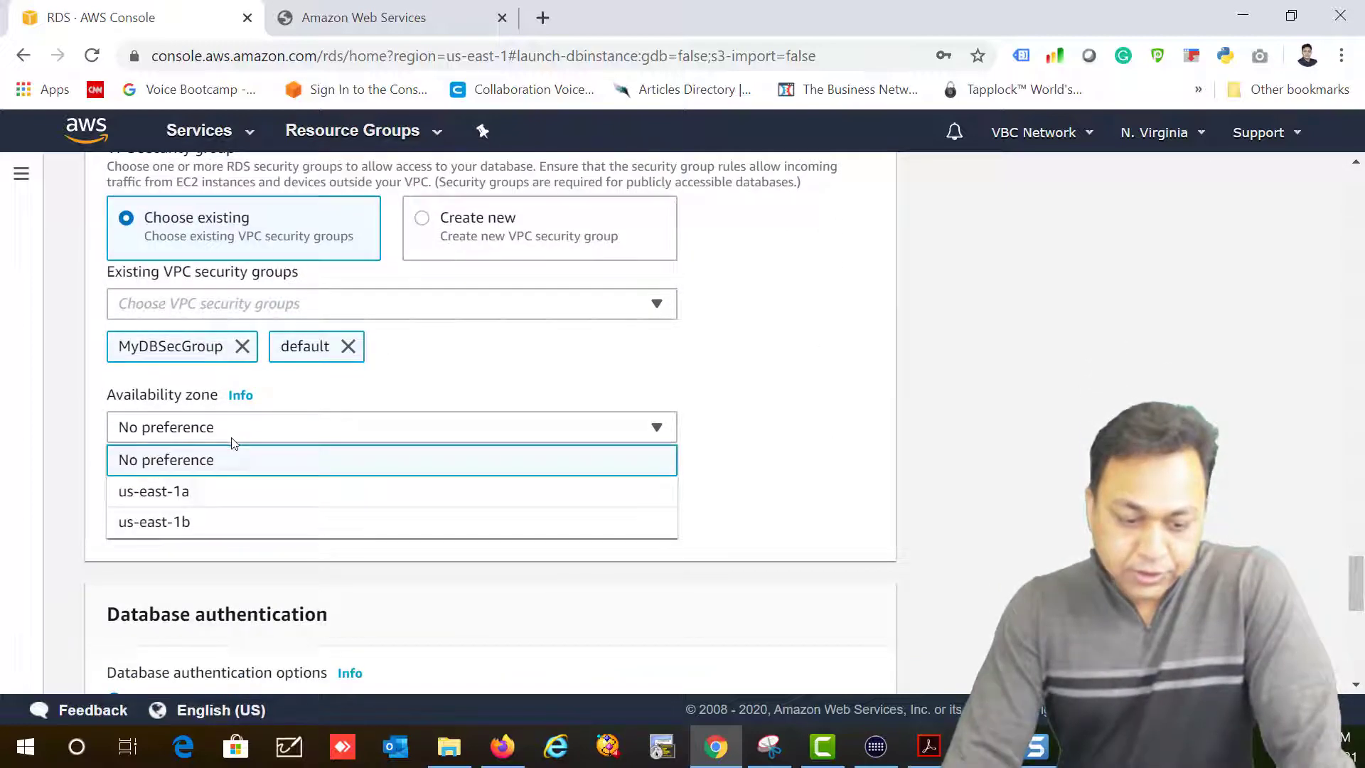
{"action": "left_click", "coordinate": [234, 498]}
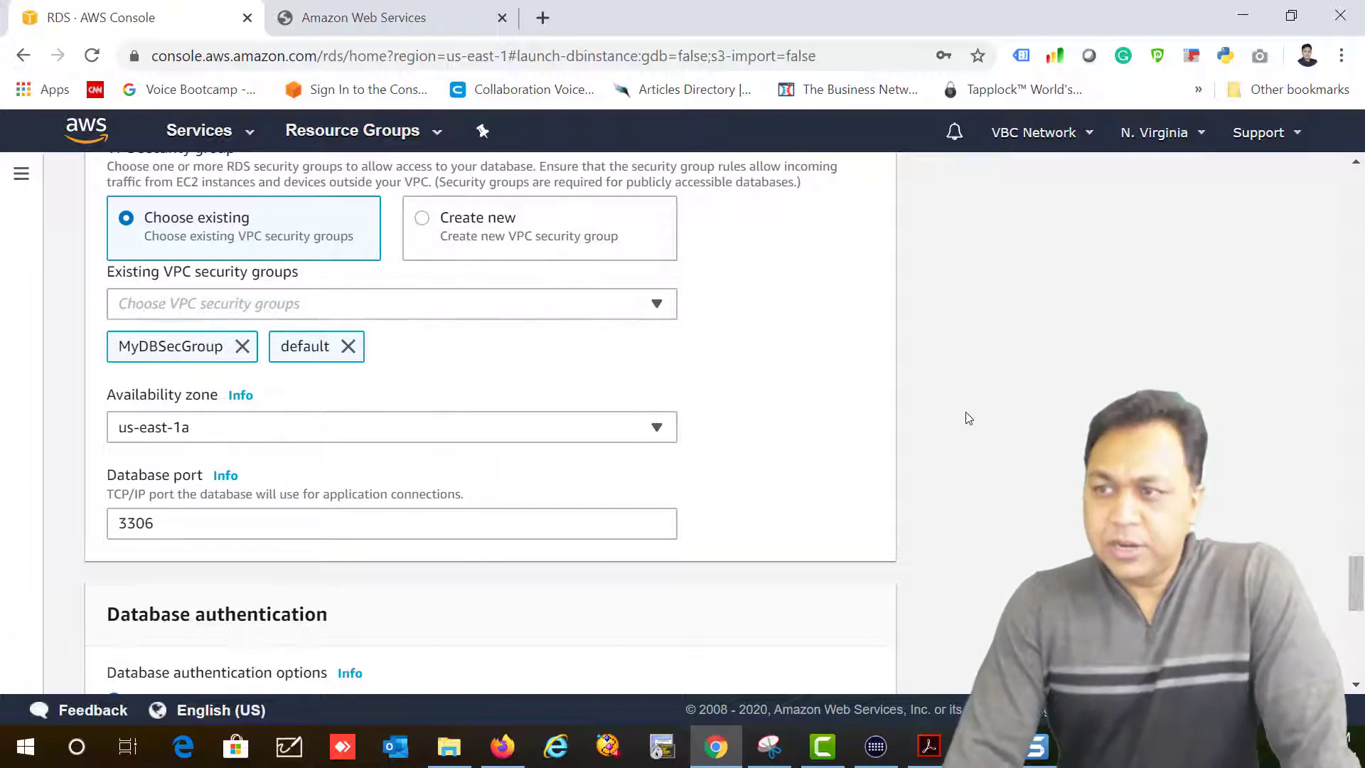
{"action": "left_click", "coordinate": [320, 434]}
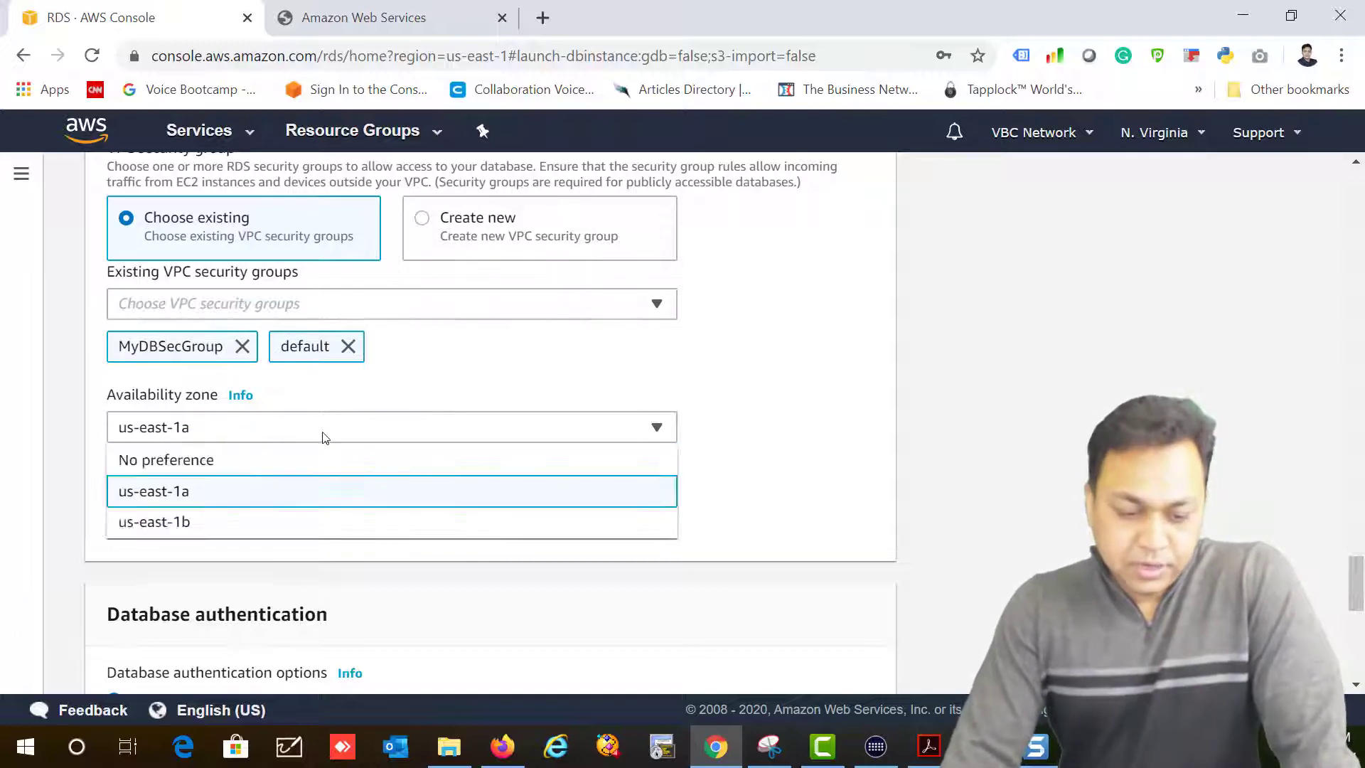
{"action": "left_click", "coordinate": [295, 462]}
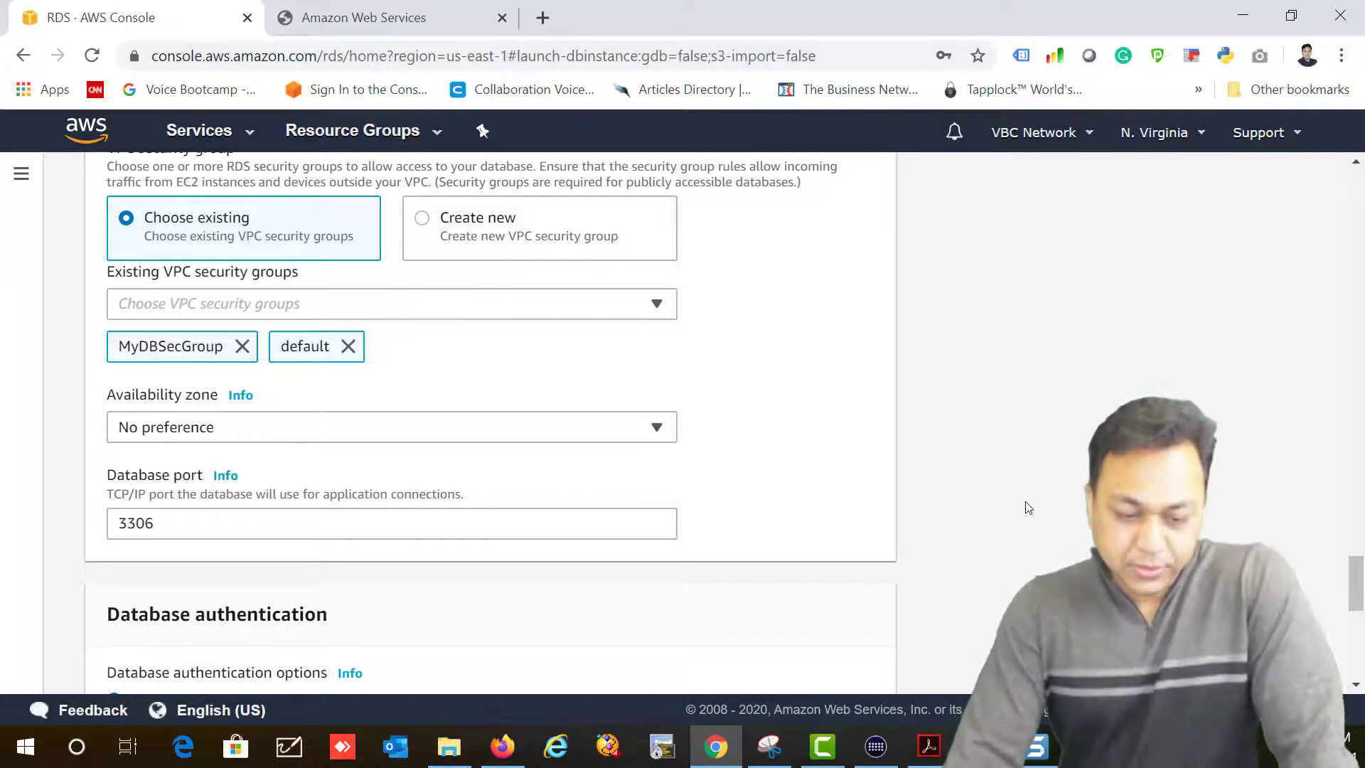
{"action": "scroll", "coordinate": [1028, 507], "scroll_direction": "down", "scroll_amount": 4}
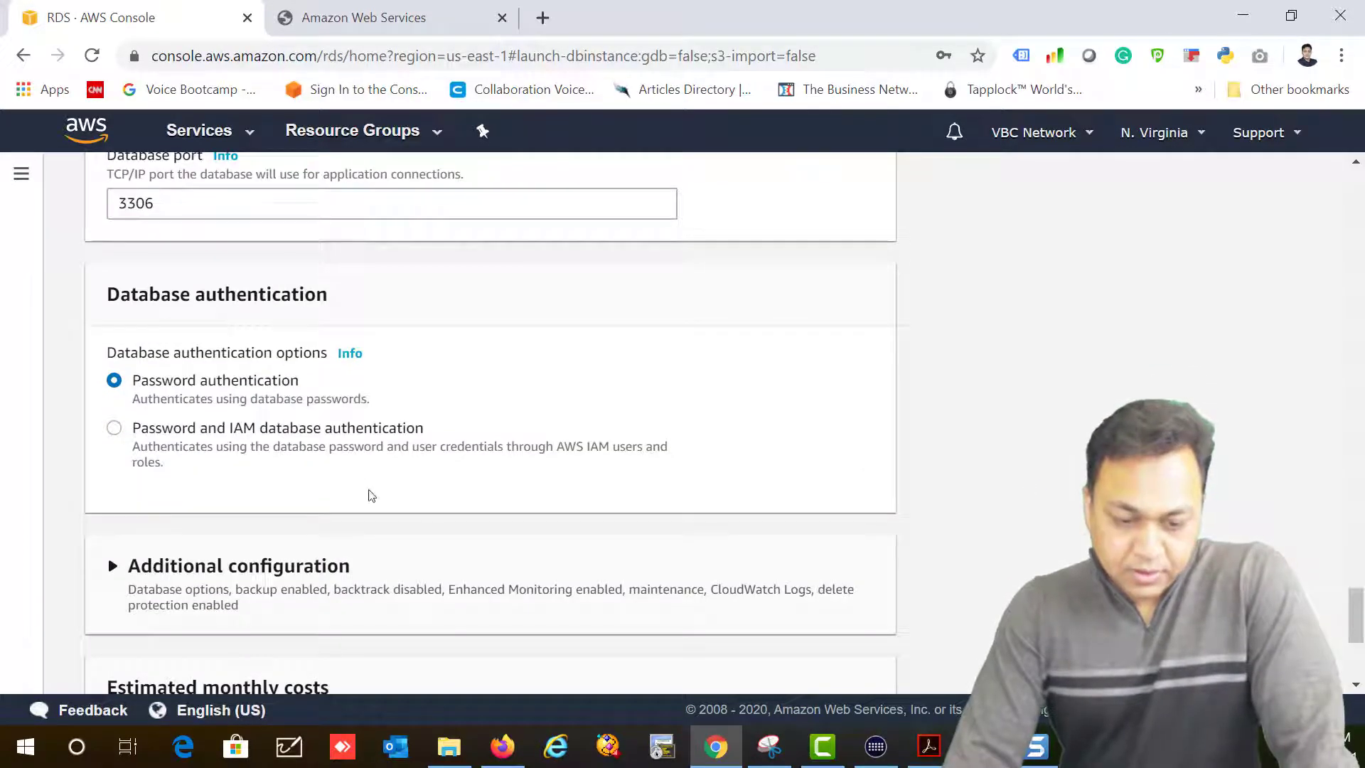
{"action": "scroll", "coordinate": [359, 490], "scroll_direction": "down", "scroll_amount": 4}
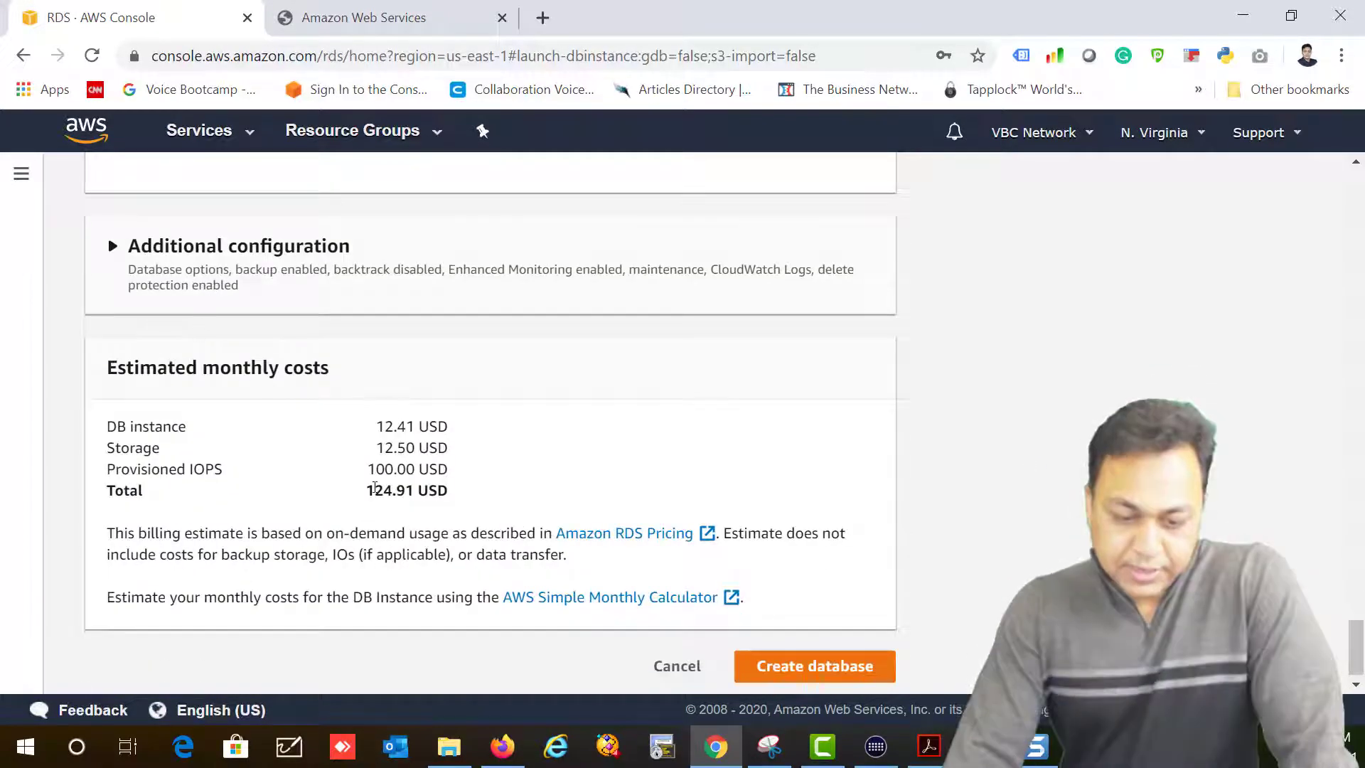
Step: Check the monthly cost estimate and change the allocated storage amount
{"action": "left_click_drag", "start_coordinate": [376, 487], "coordinate": [428, 491]}
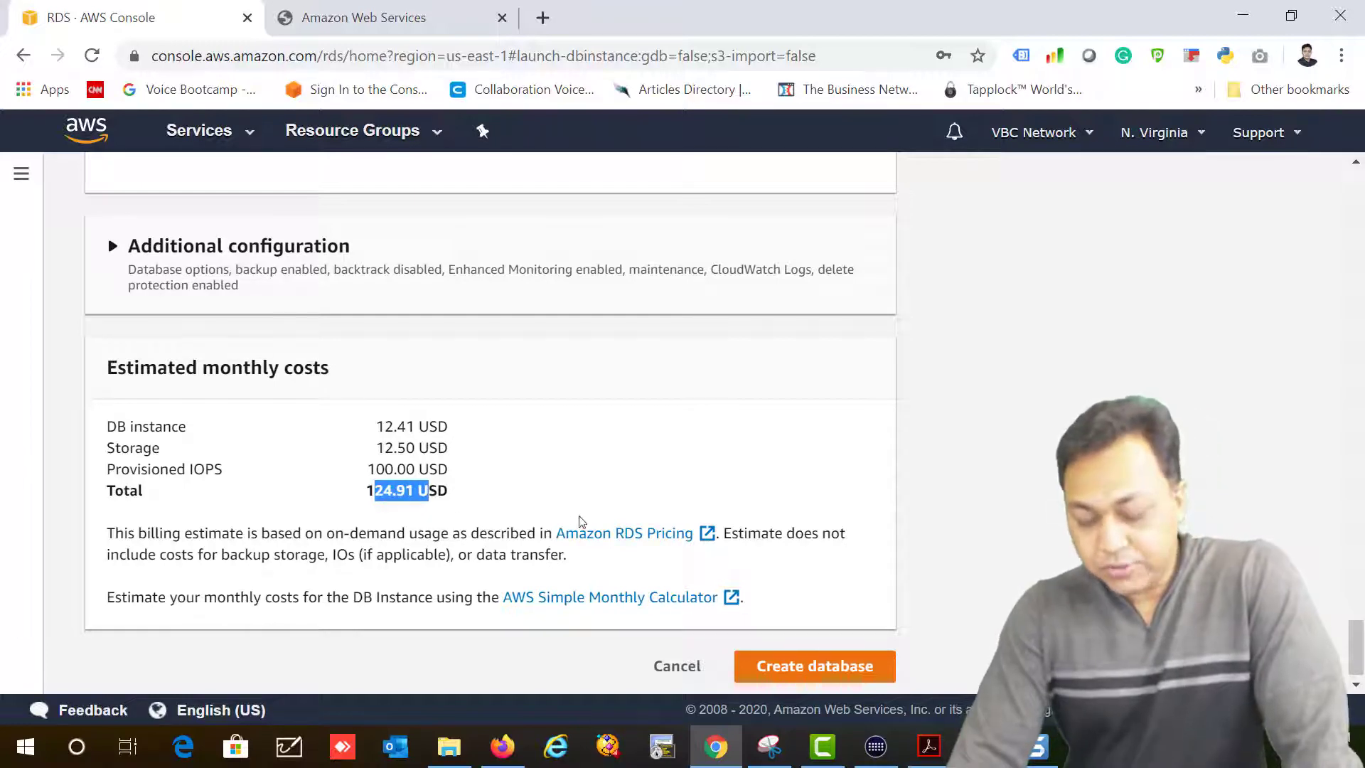
{"action": "scroll", "coordinate": [603, 517], "scroll_direction": "up", "scroll_amount": 10}
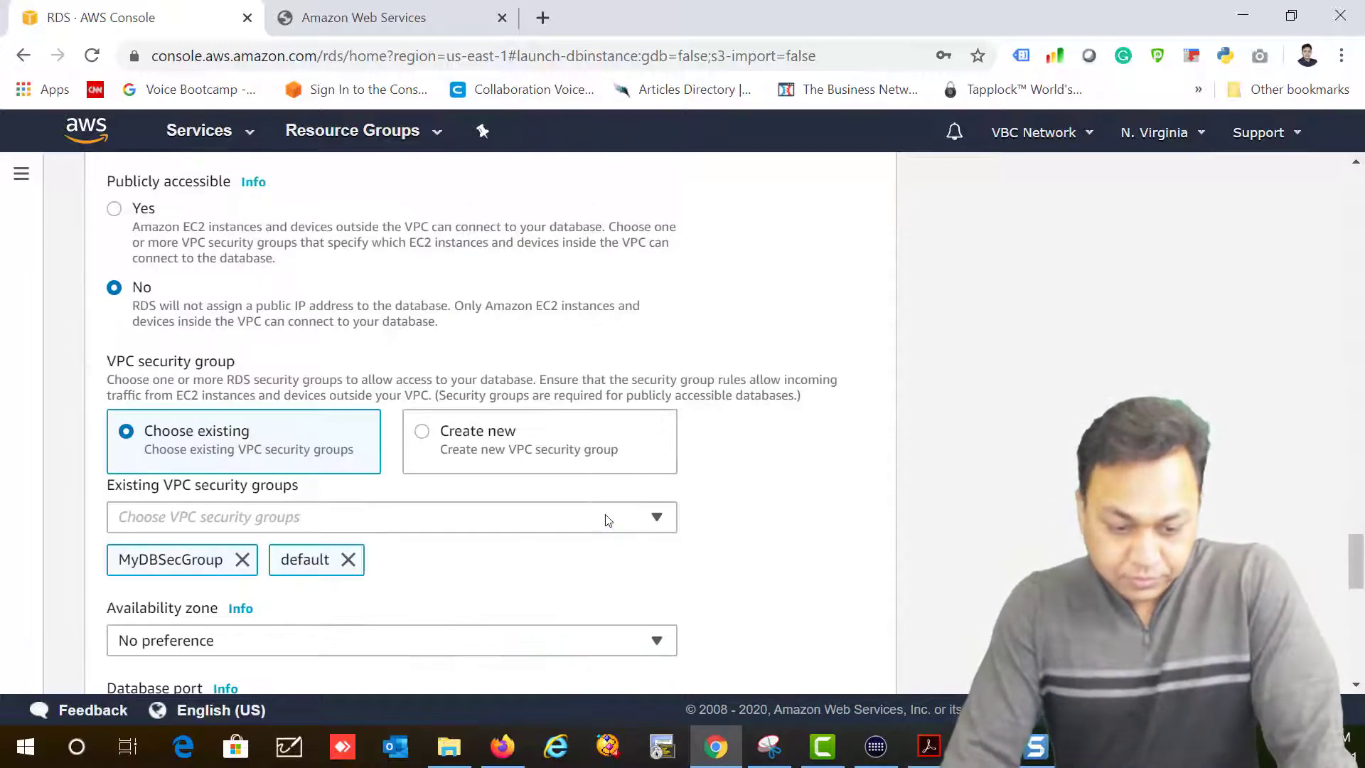
{"action": "scroll", "coordinate": [604, 519], "scroll_direction": "up", "scroll_amount": 4}
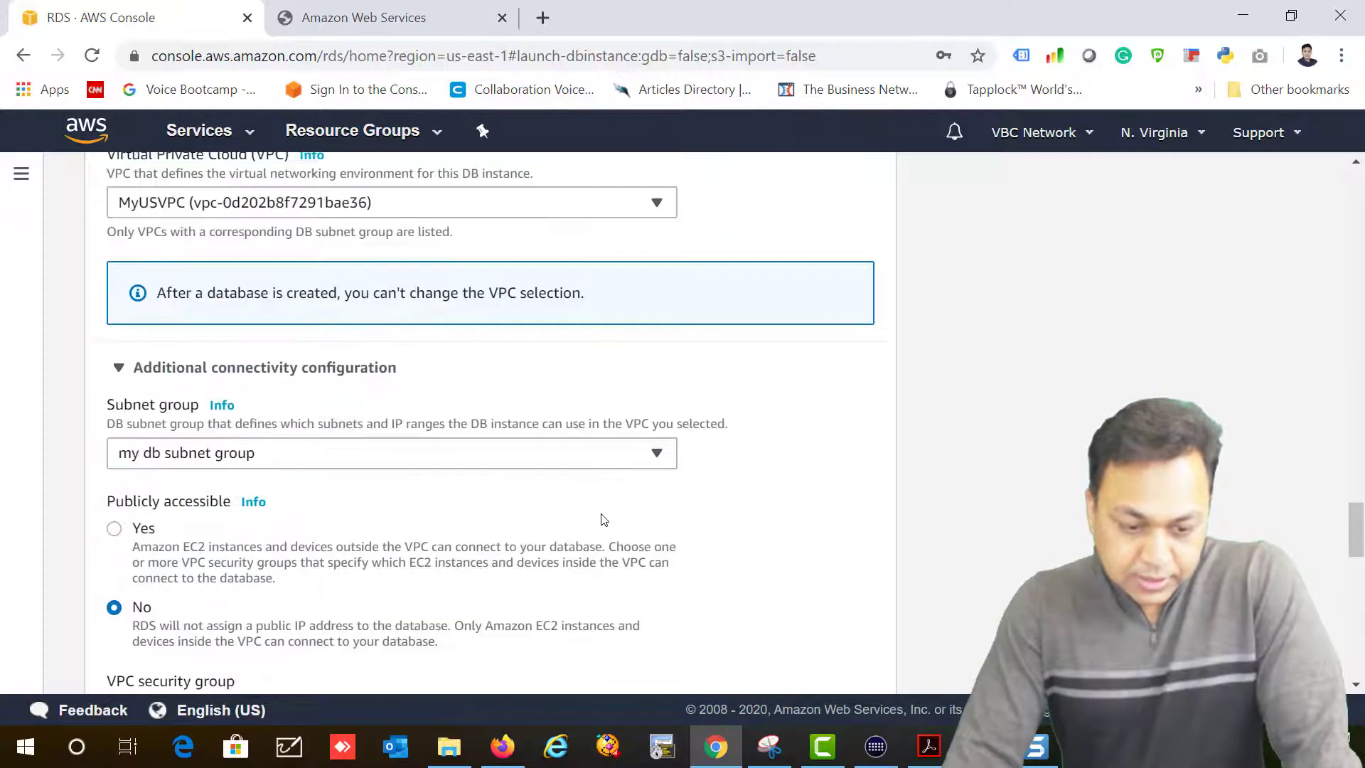
{"action": "scroll", "coordinate": [604, 519], "scroll_direction": "up", "scroll_amount": 10}
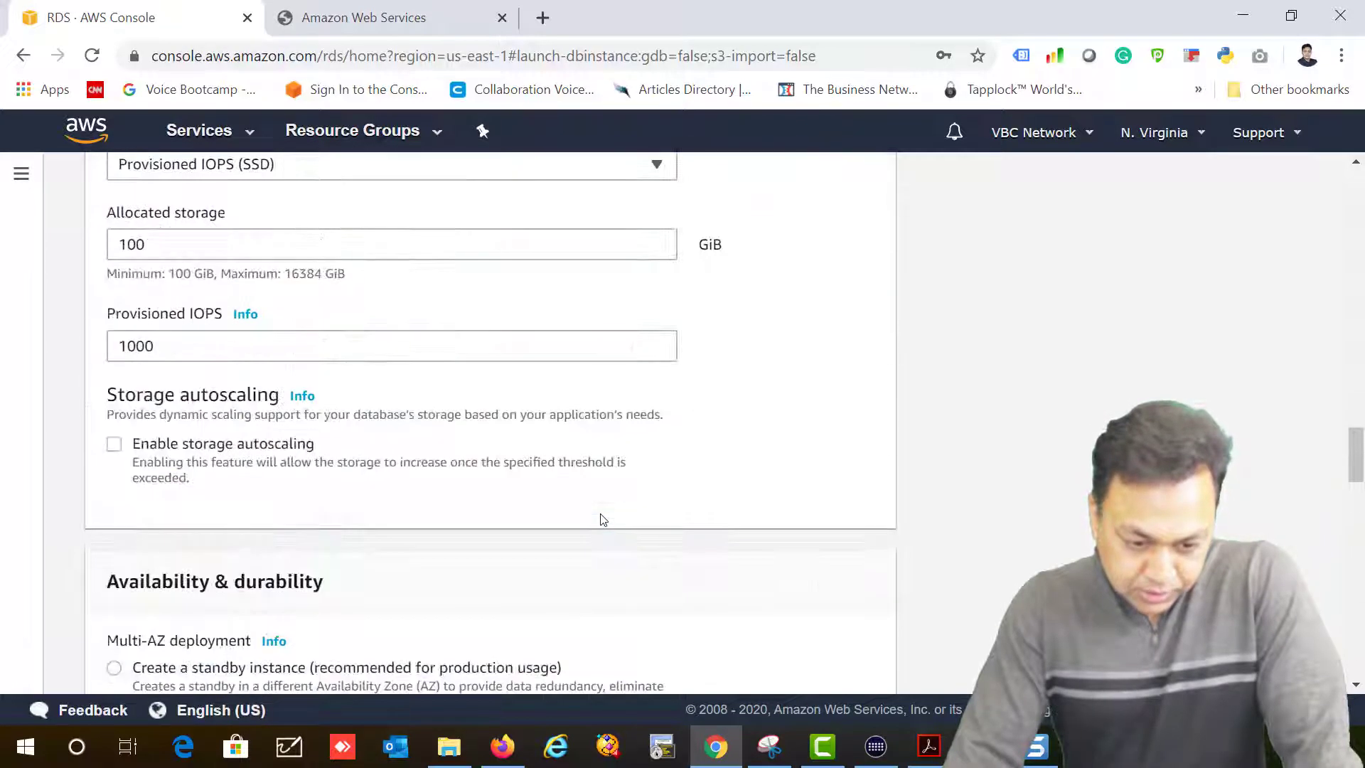
{"action": "scroll", "coordinate": [603, 520], "scroll_direction": "up", "scroll_amount": 3}
{"action": "left_click", "coordinate": [213, 469]}
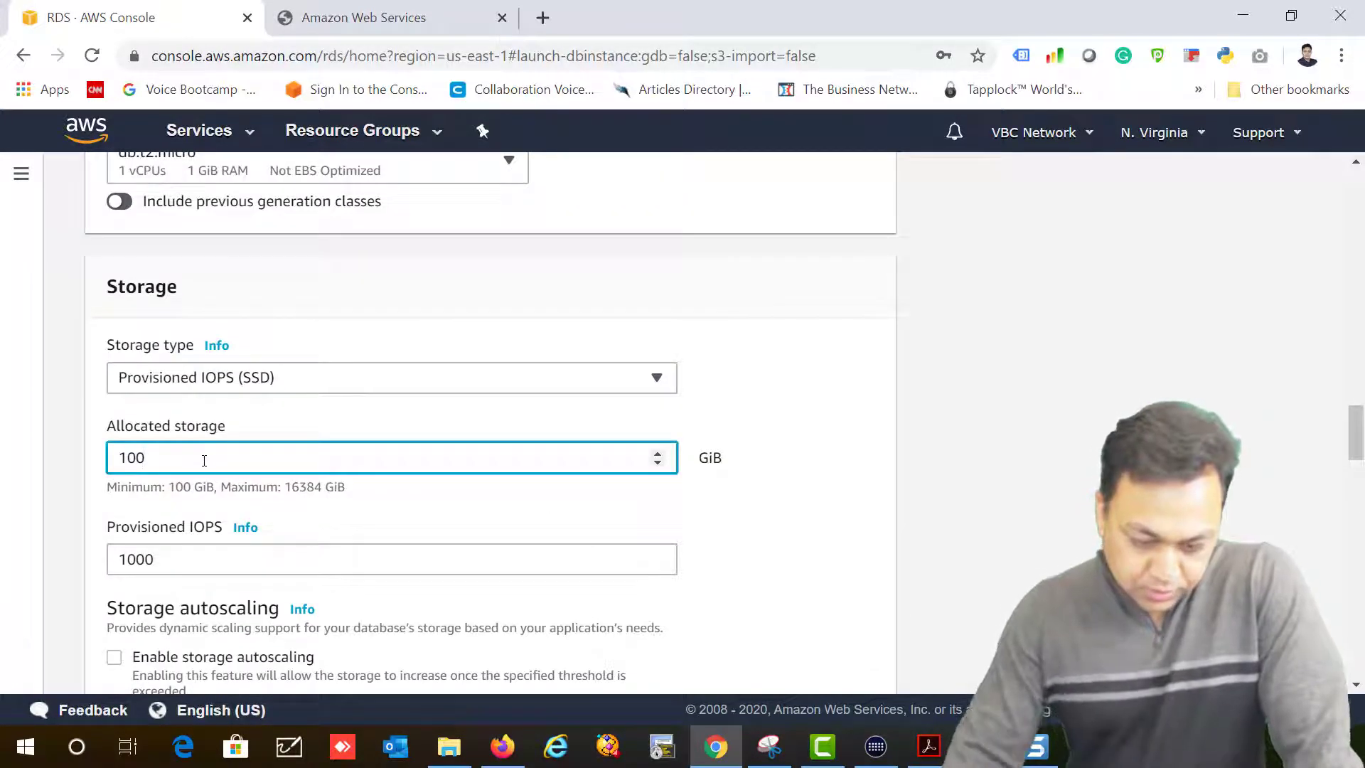
{"action": "key", "text": "BackSpace"}
{"action": "key", "text": "BackSpace"}
{"action": "key", "text": "BackSpace"}
{"action": "type", "text": "5"}
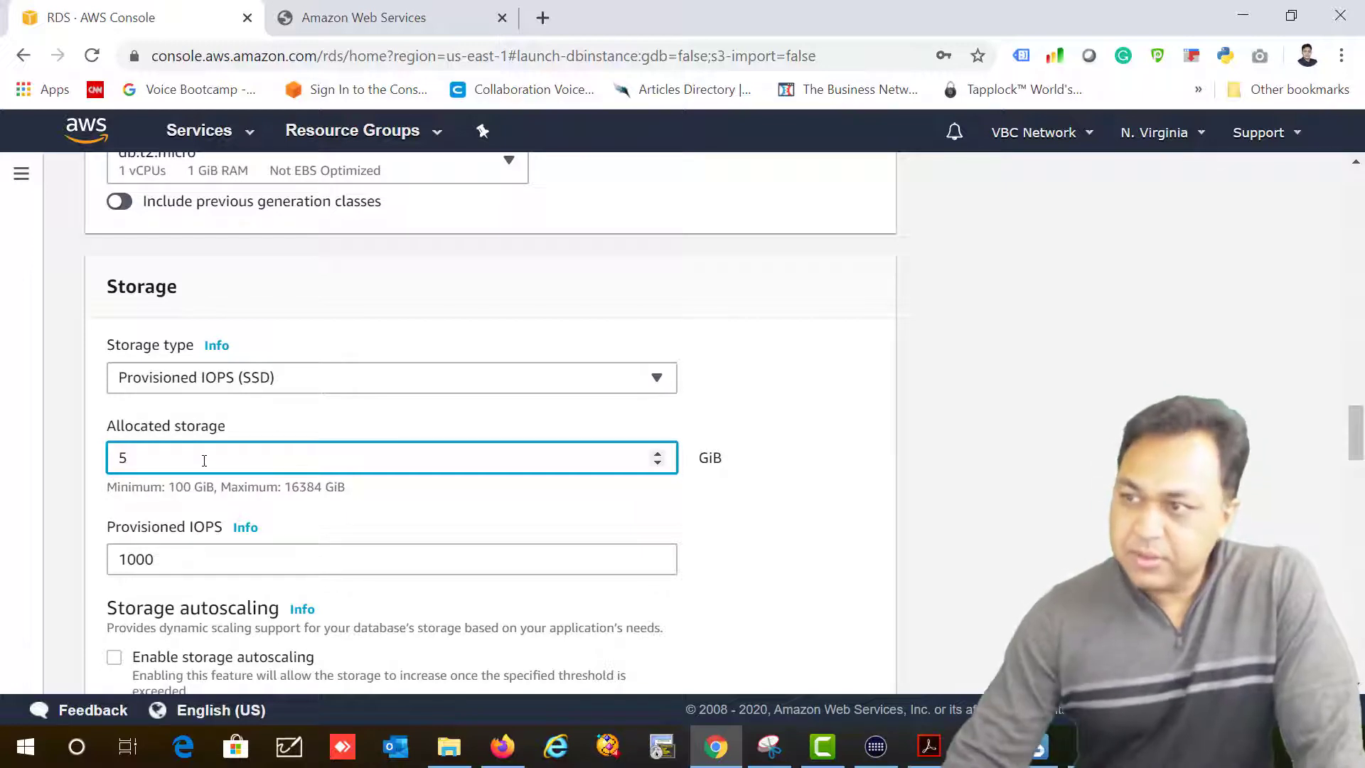
{"action": "left_click", "coordinate": [786, 566]}
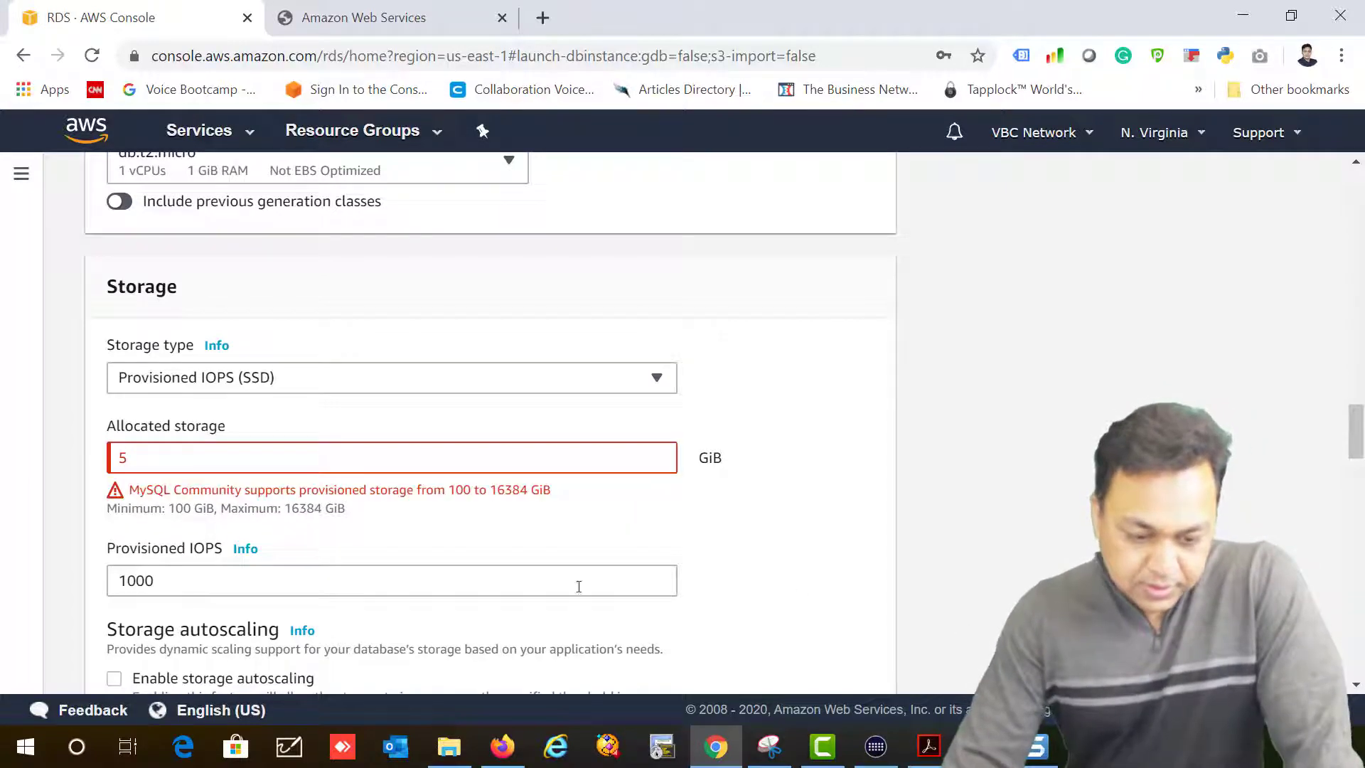
Step: Set storage type to General Purpose (SSD) and review the 12.99 USD monthly estimate
{"action": "left_click", "coordinate": [270, 384]}
{"action": "left_click", "coordinate": [260, 407]}
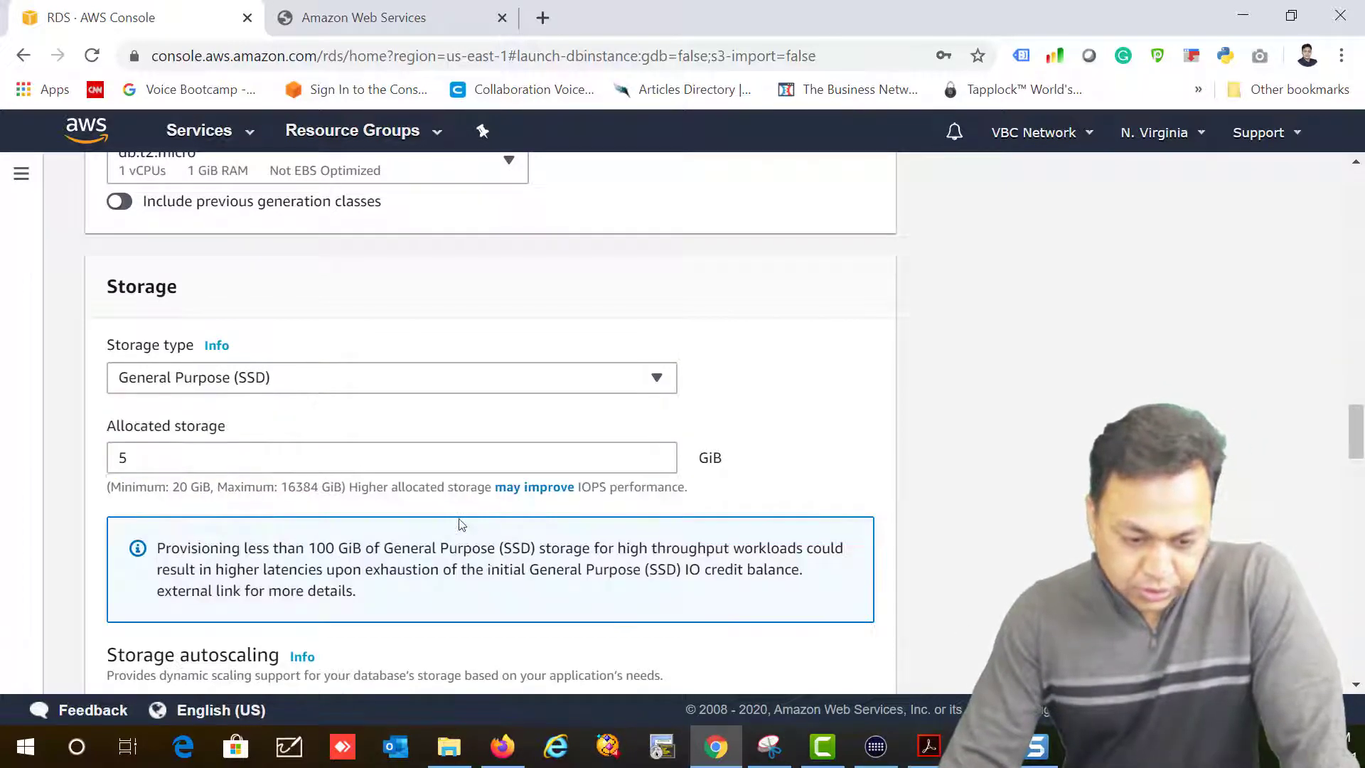
{"action": "scroll", "coordinate": [559, 502], "scroll_direction": "down", "scroll_amount": 20}
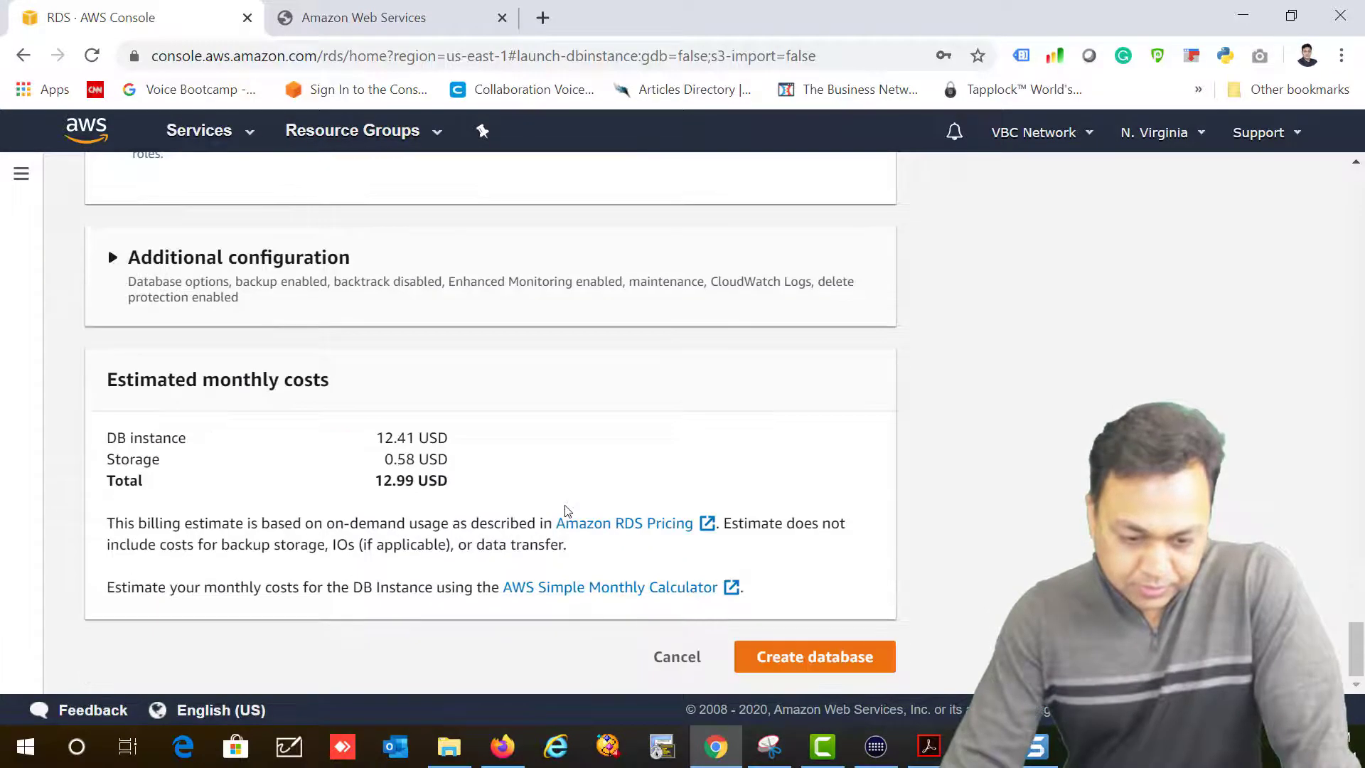
{"action": "left_click_drag", "start_coordinate": [376, 479], "coordinate": [435, 477]}
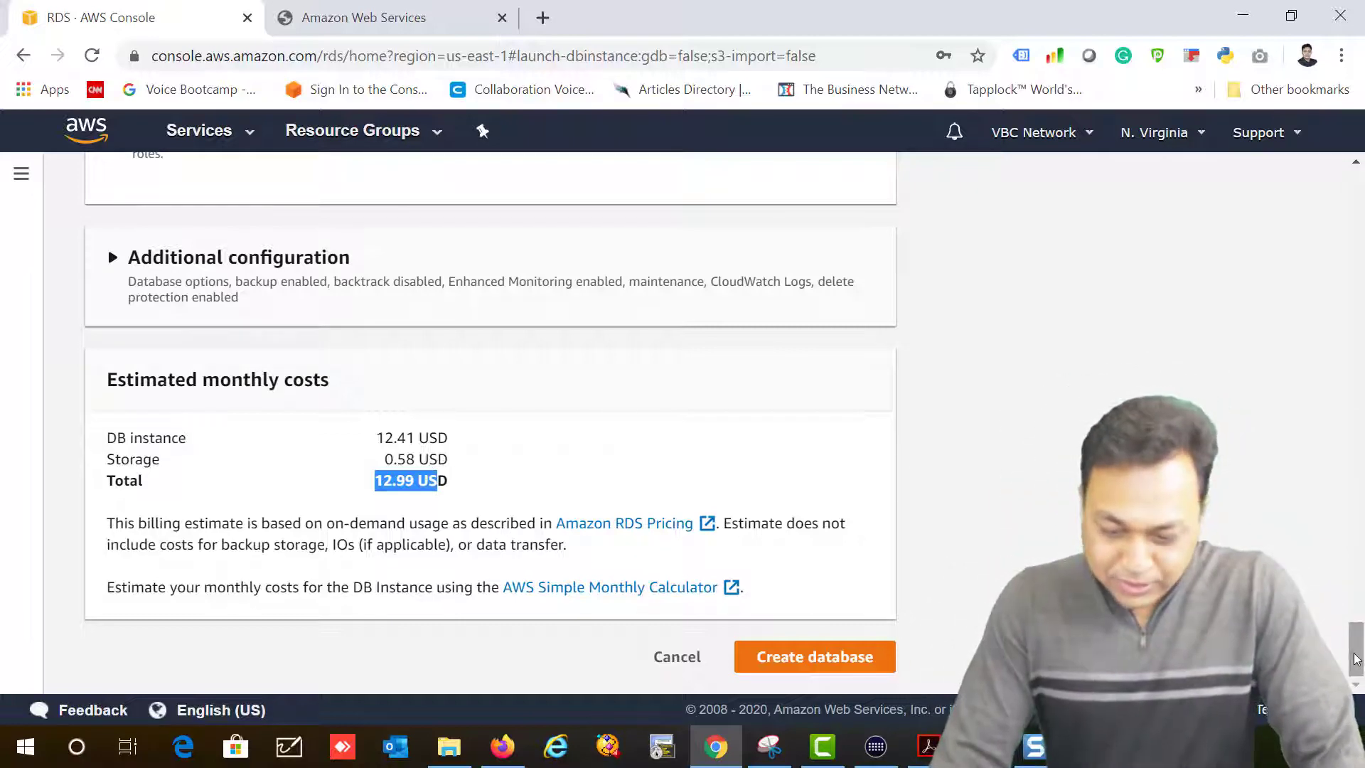
{"action": "left_click_drag", "start_coordinate": [1356, 653], "coordinate": [1329, 665]}
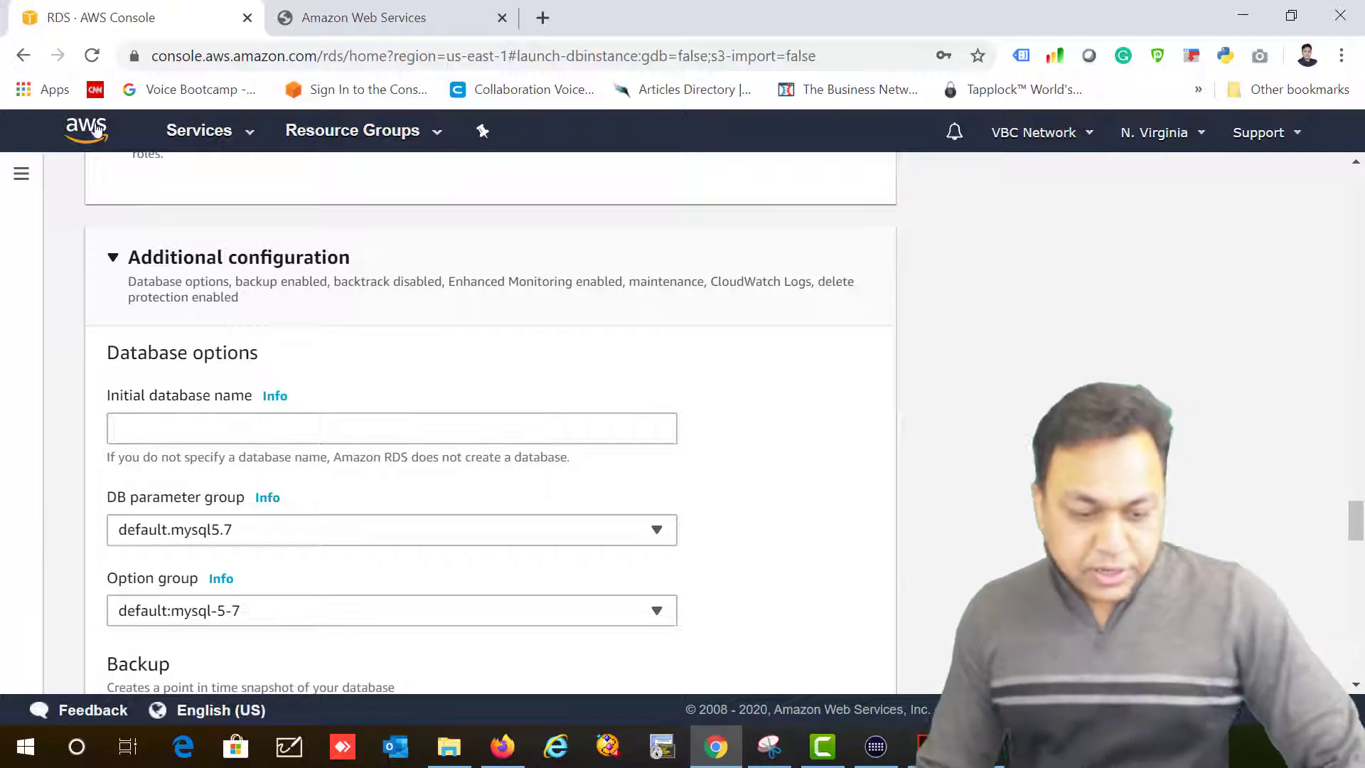
Step: Enter MyDB as the initial database name
{"action": "left_click", "coordinate": [149, 419]}
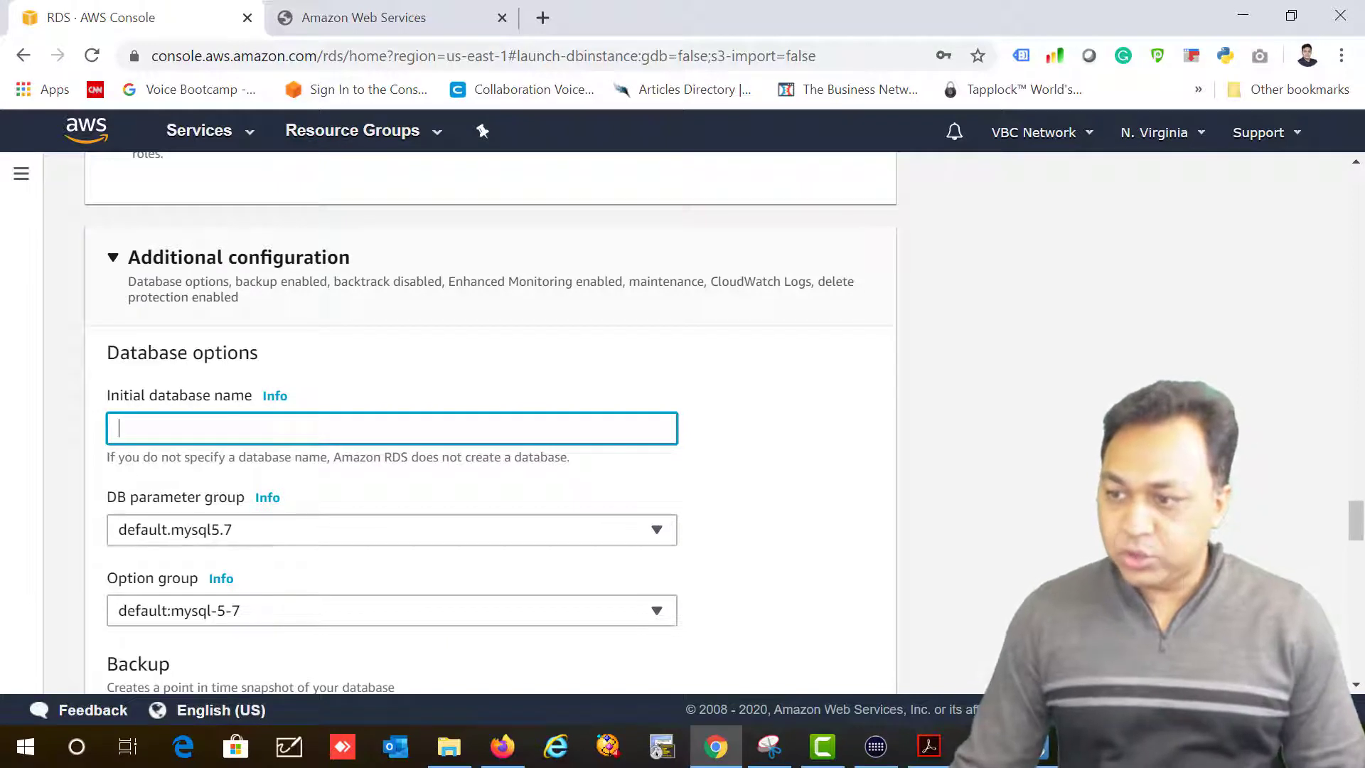
{"action": "type", "text": "MyDB"}
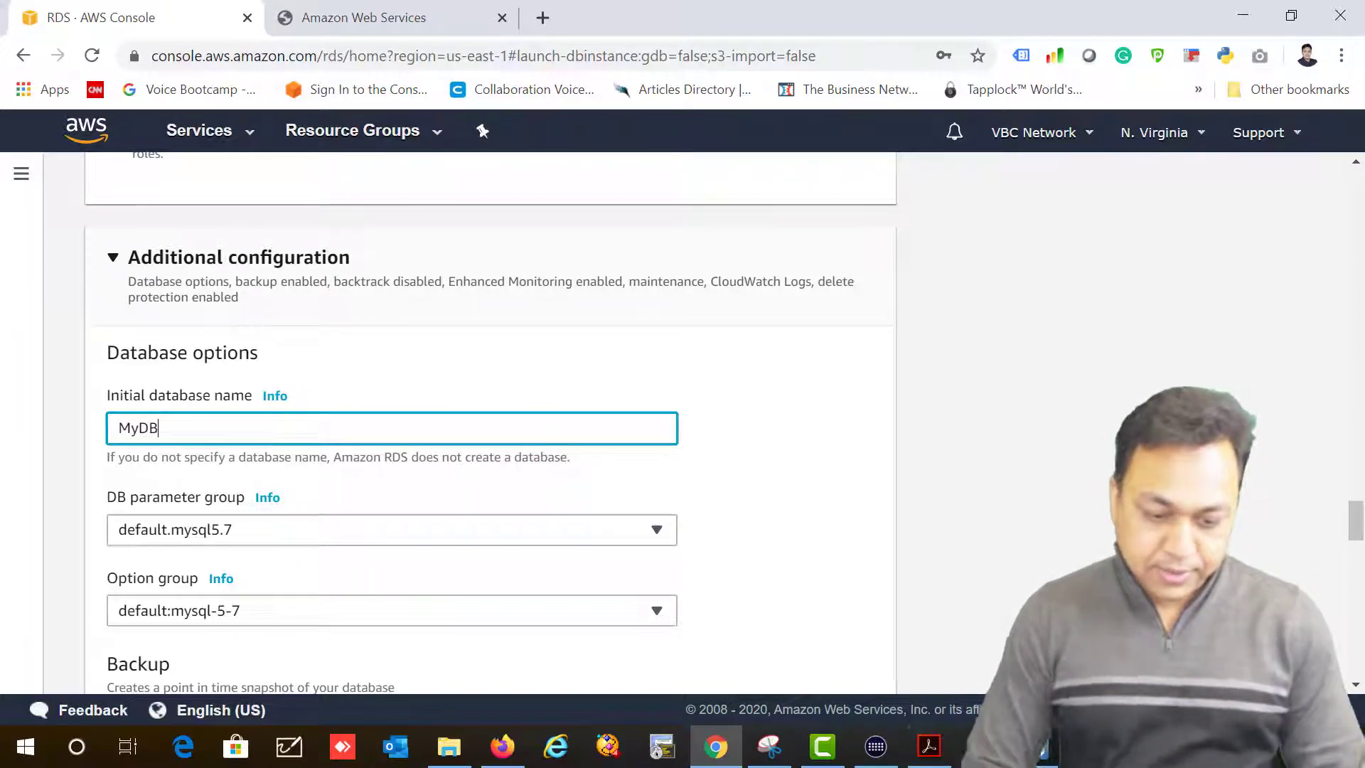
{"action": "key", "text": "Tab"}
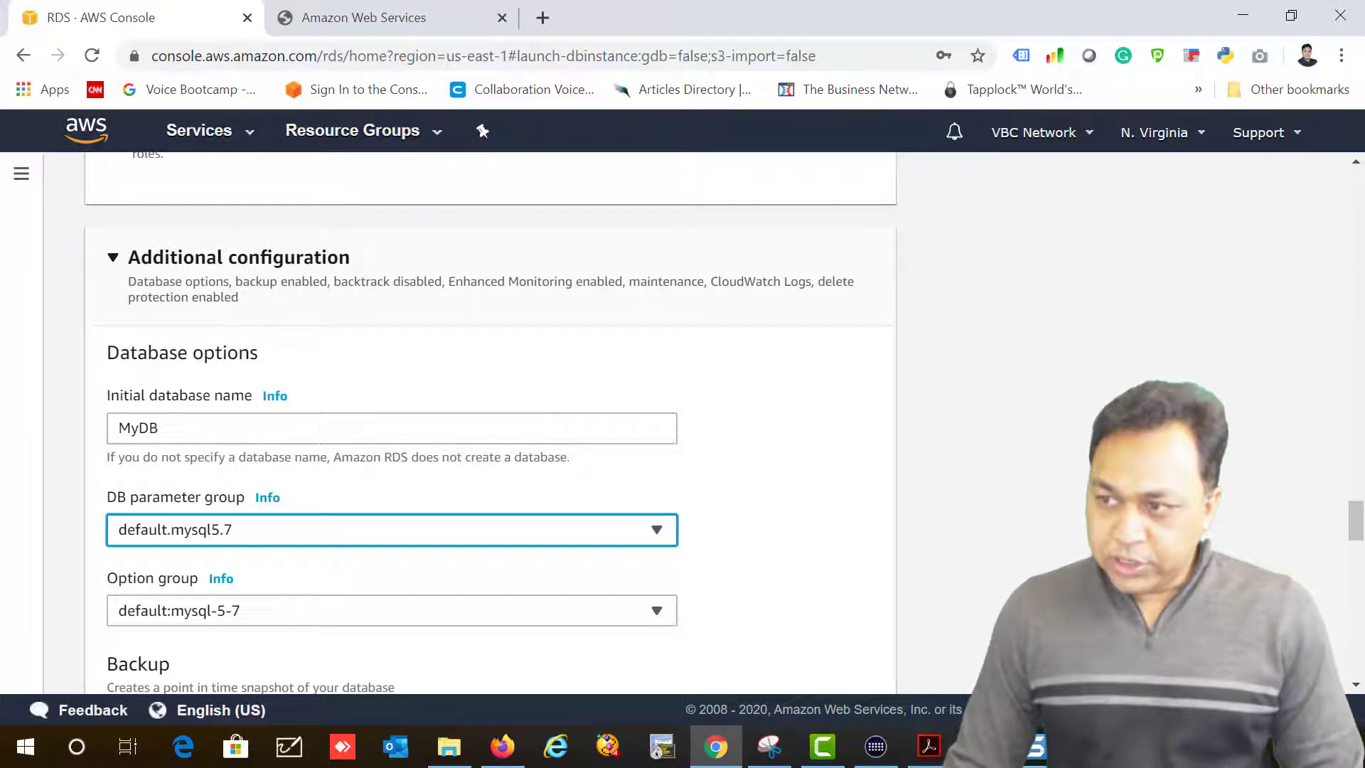
{"action": "scroll", "coordinate": [882, 541], "scroll_direction": "down", "scroll_amount": 3}
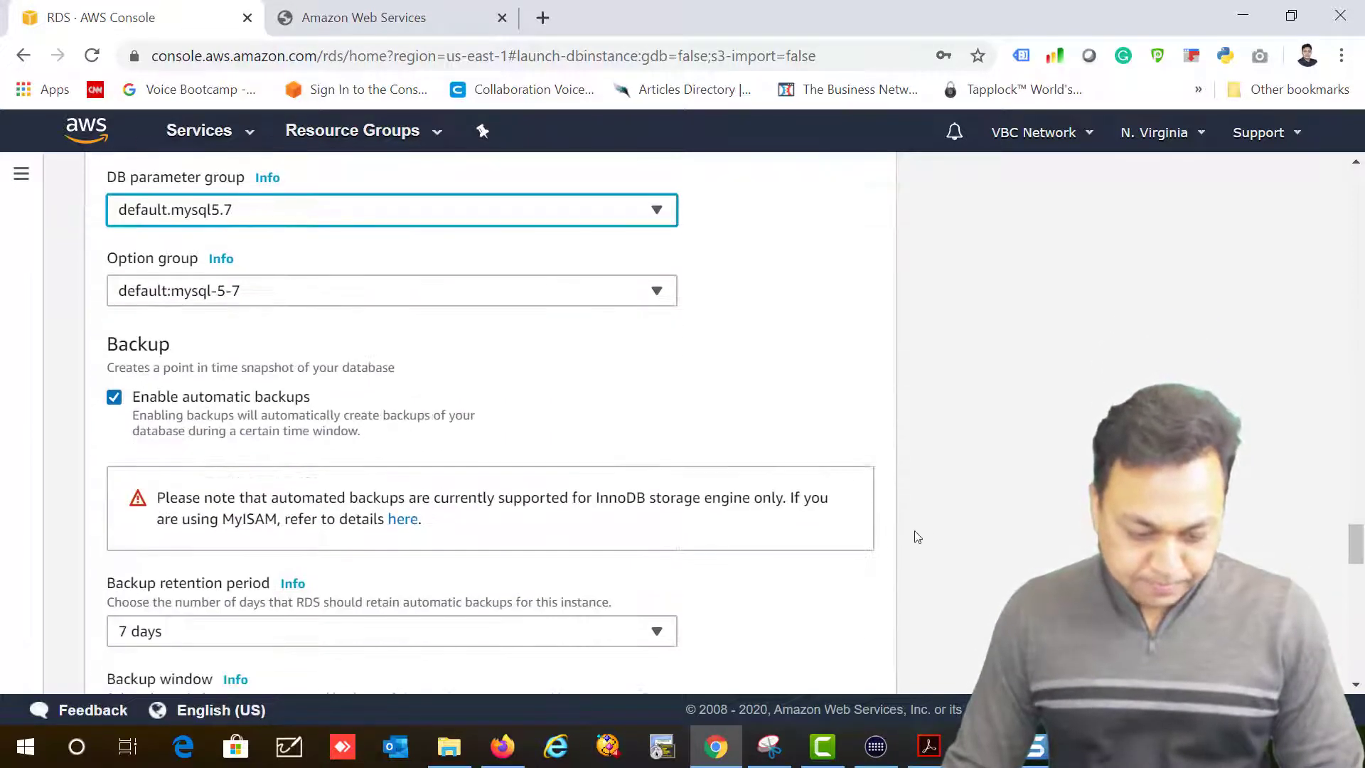
{"action": "scroll", "coordinate": [655, 543], "scroll_direction": "down", "scroll_amount": 1}
Step: Disable automatic backups, enhanced monitoring, minor version upgrades and deletion protection, then create the database
{"action": "left_click", "coordinate": [113, 292]}
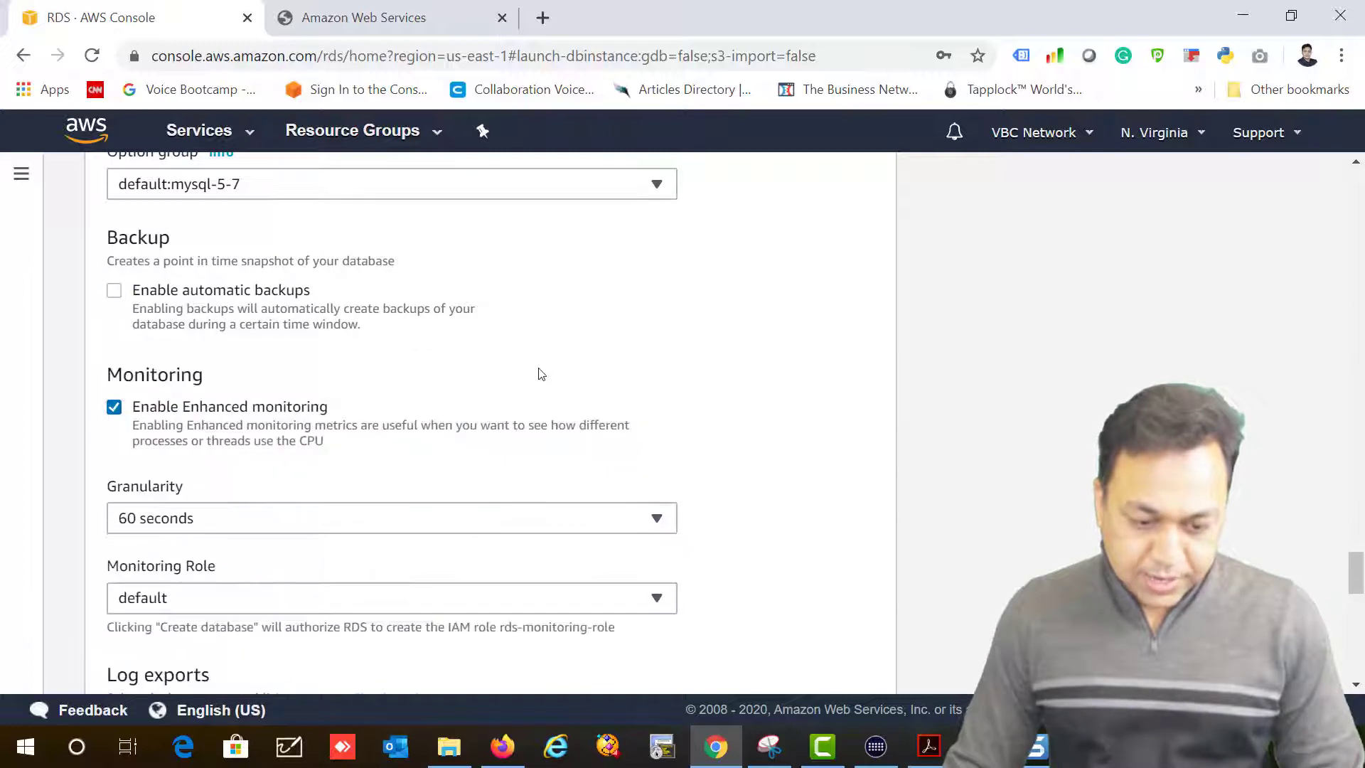
{"action": "left_click", "coordinate": [114, 407]}
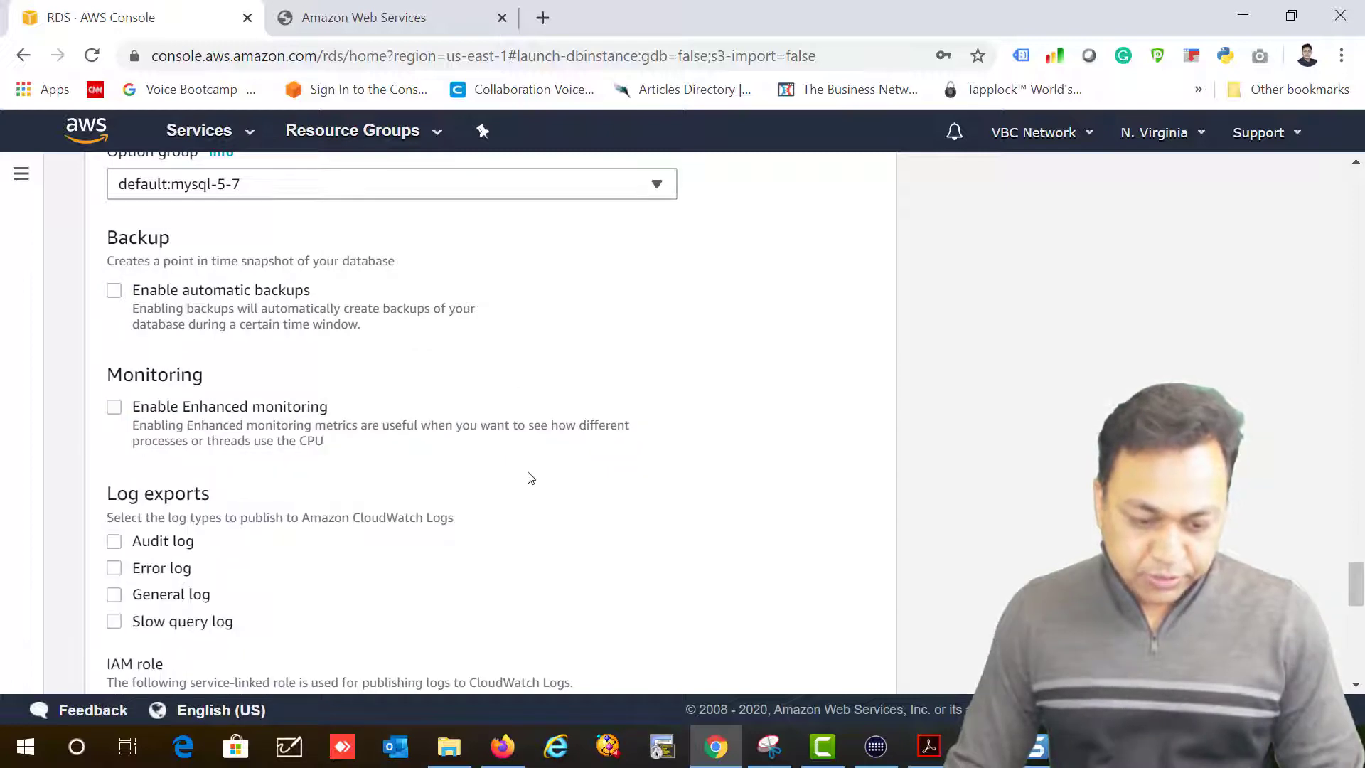
{"action": "scroll", "coordinate": [527, 476], "scroll_direction": "down", "scroll_amount": 8}
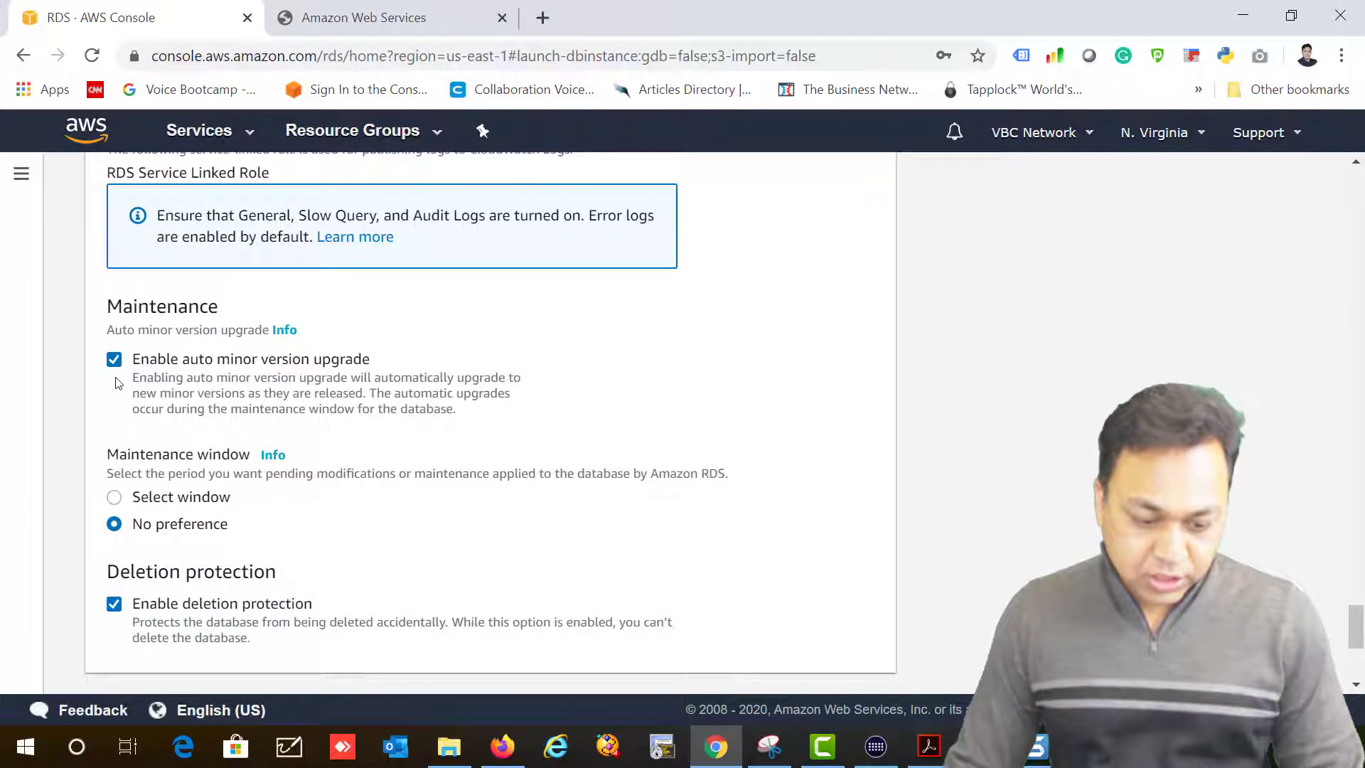
{"action": "left_click", "coordinate": [114, 359]}
{"action": "scroll", "coordinate": [405, 421], "scroll_direction": "down", "scroll_amount": 3}
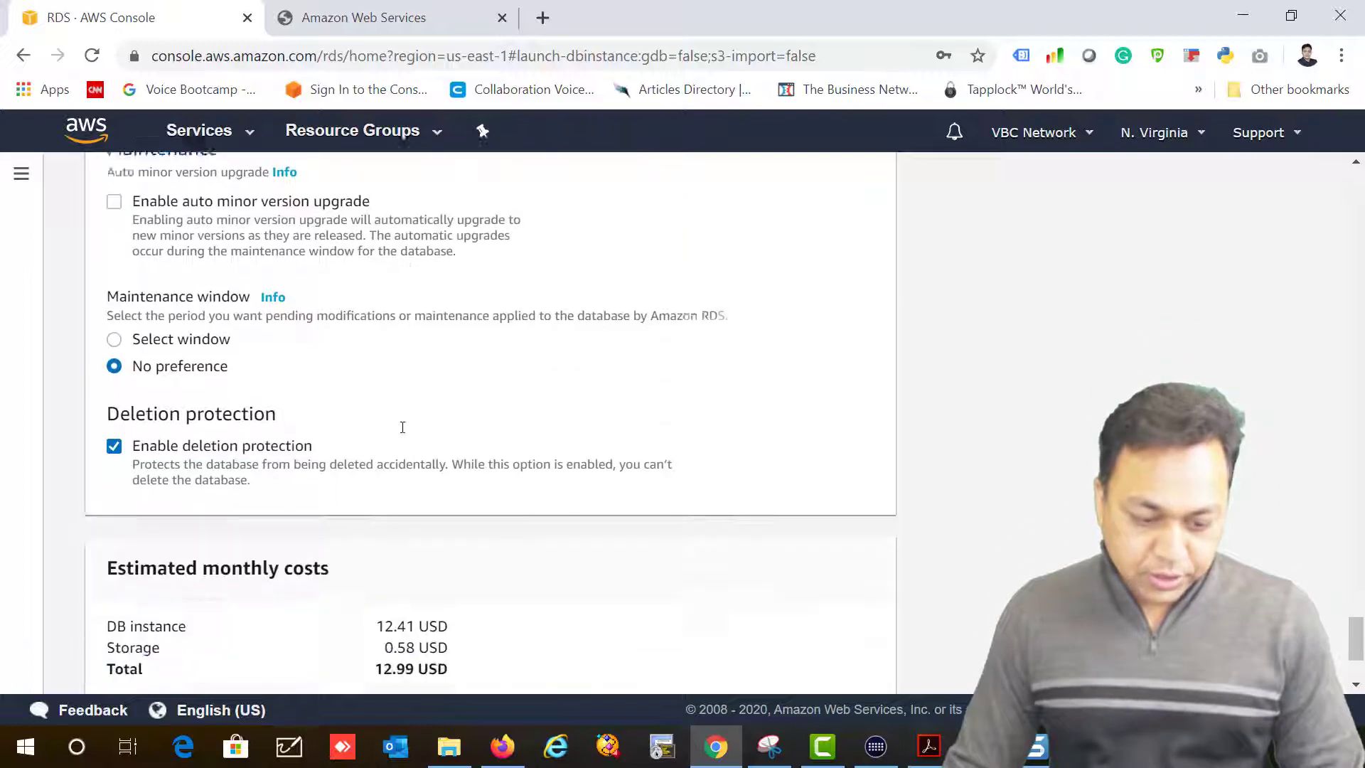
{"action": "left_click", "coordinate": [114, 390]}
{"action": "scroll", "coordinate": [618, 469], "scroll_direction": "up", "scroll_amount": 1}
{"action": "scroll", "coordinate": [618, 469], "scroll_direction": "up", "scroll_amount": 3}
{"action": "scroll", "coordinate": [611, 466], "scroll_direction": "up", "scroll_amount": 3}
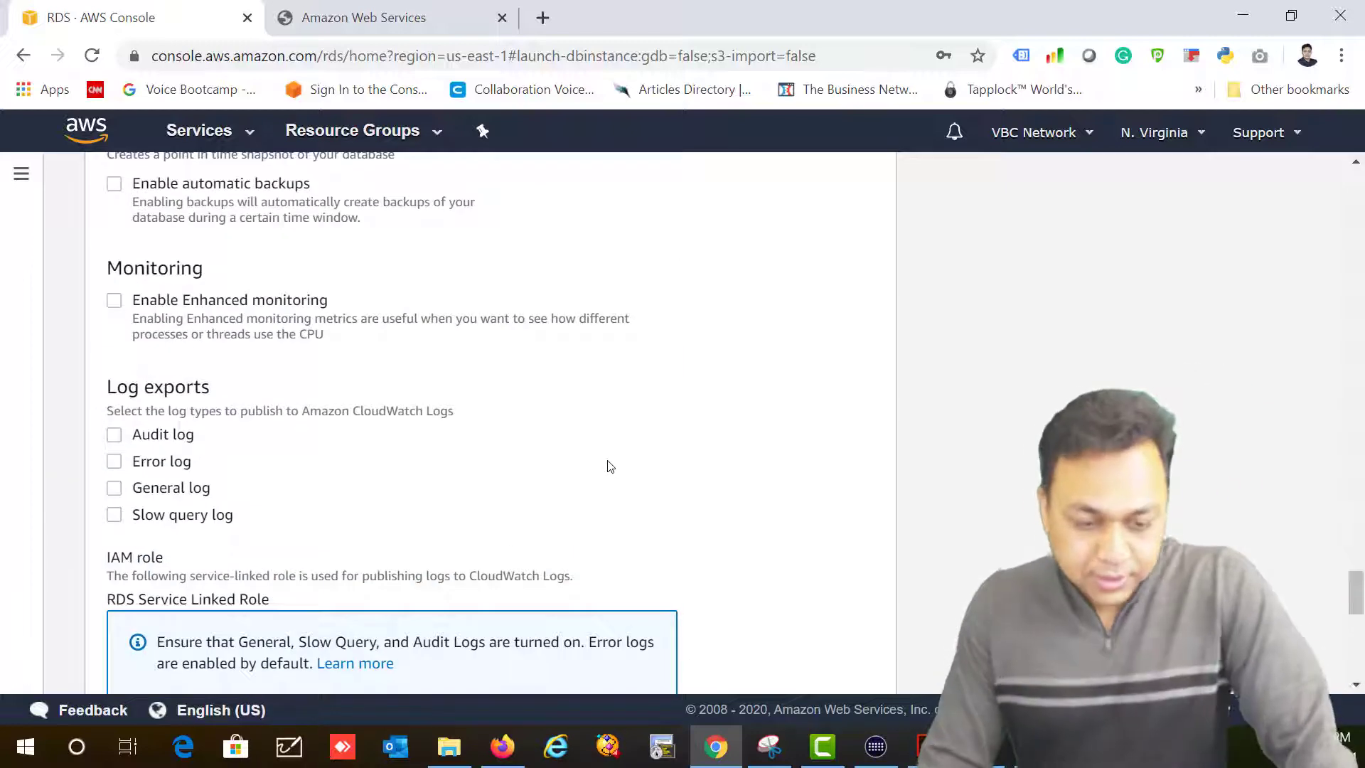
{"action": "scroll", "coordinate": [610, 467], "scroll_direction": "down", "scroll_amount": 9}
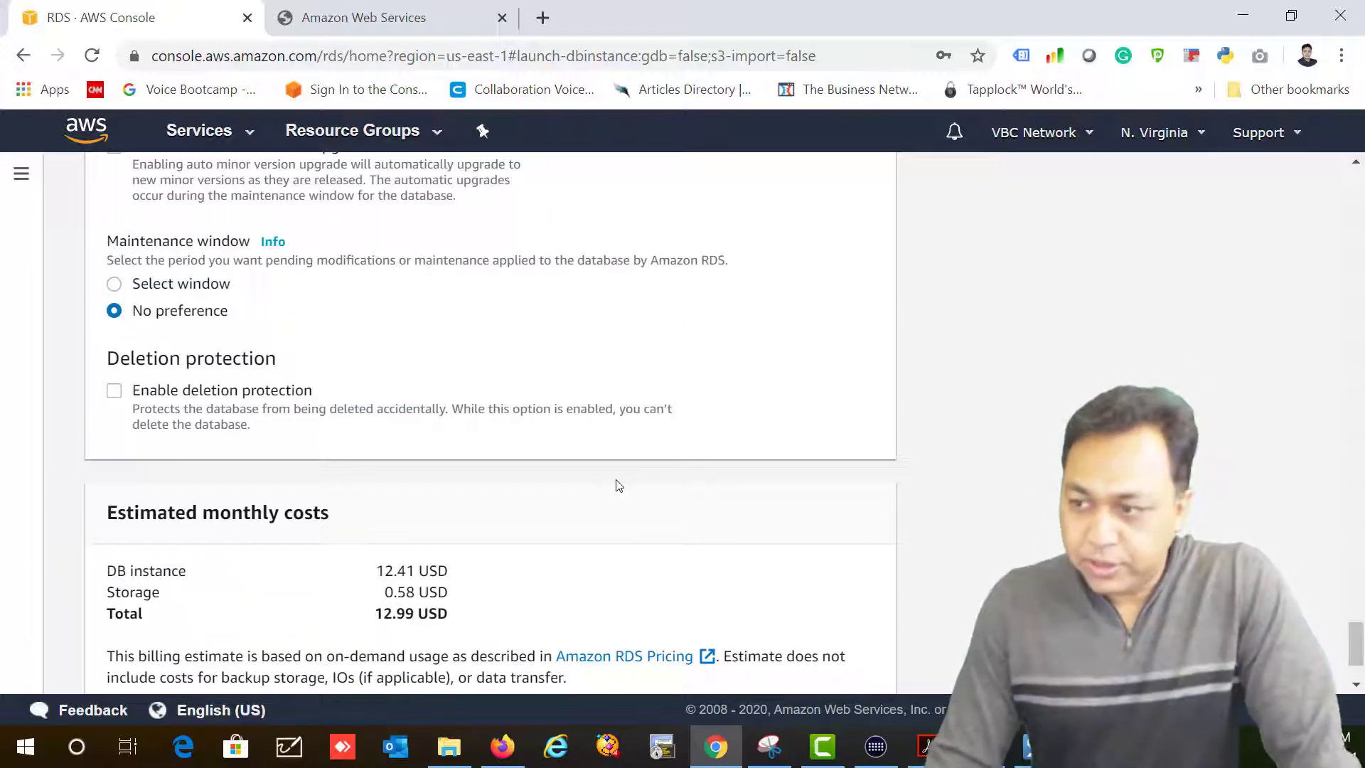
{"action": "scroll", "coordinate": [670, 537], "scroll_direction": "down", "scroll_amount": 2}
{"action": "left_click", "coordinate": [860, 654]}
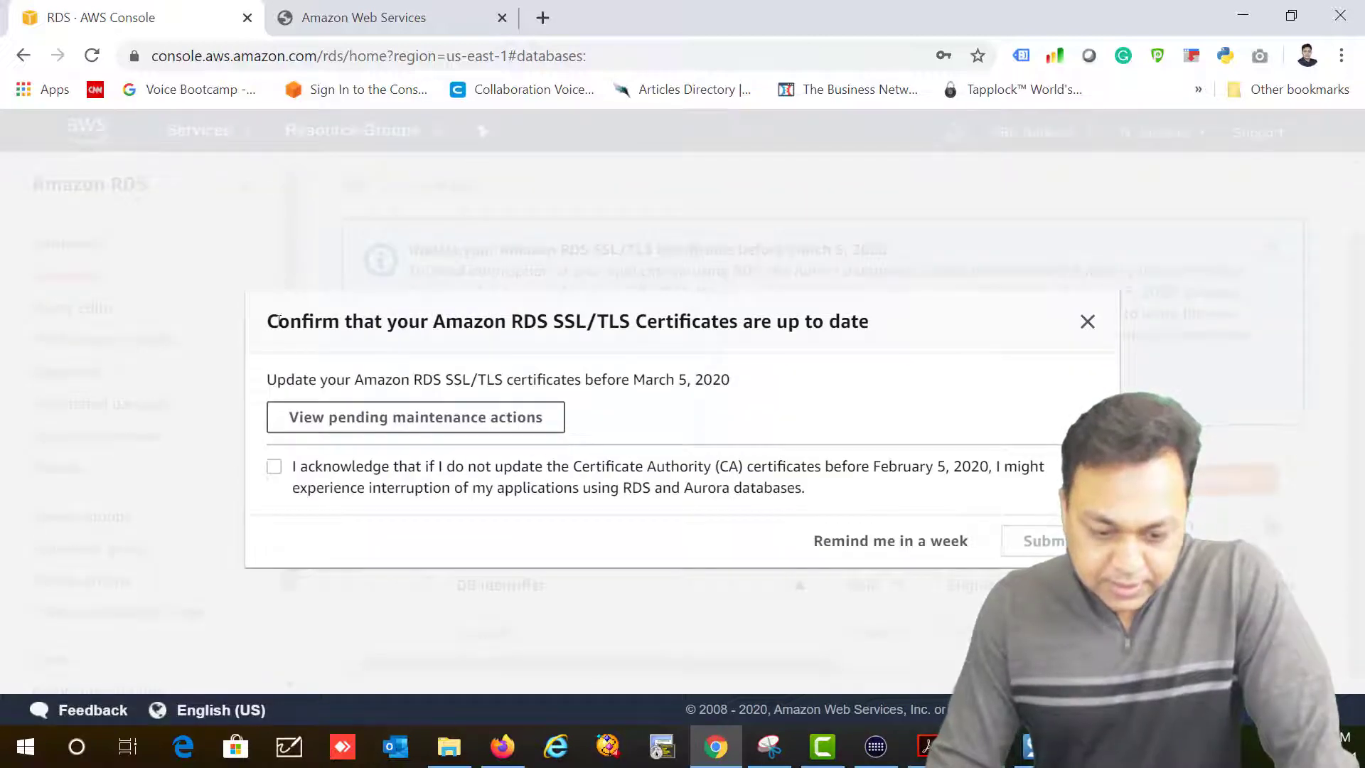
Step: Acknowledge the SSL/TLS certificate update notice and submit it
{"action": "left_click", "coordinate": [275, 466]}
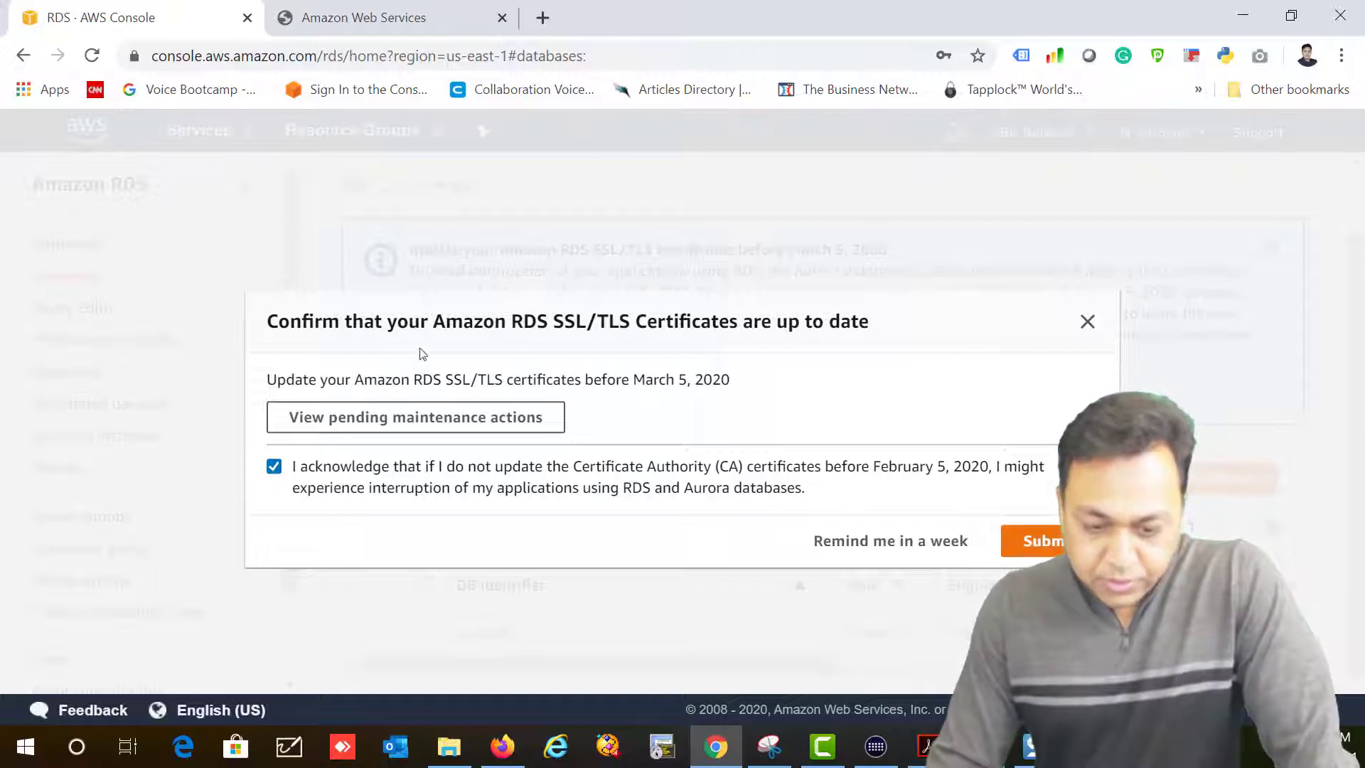
{"action": "left_click_drag", "start_coordinate": [302, 321], "coordinate": [666, 321]}
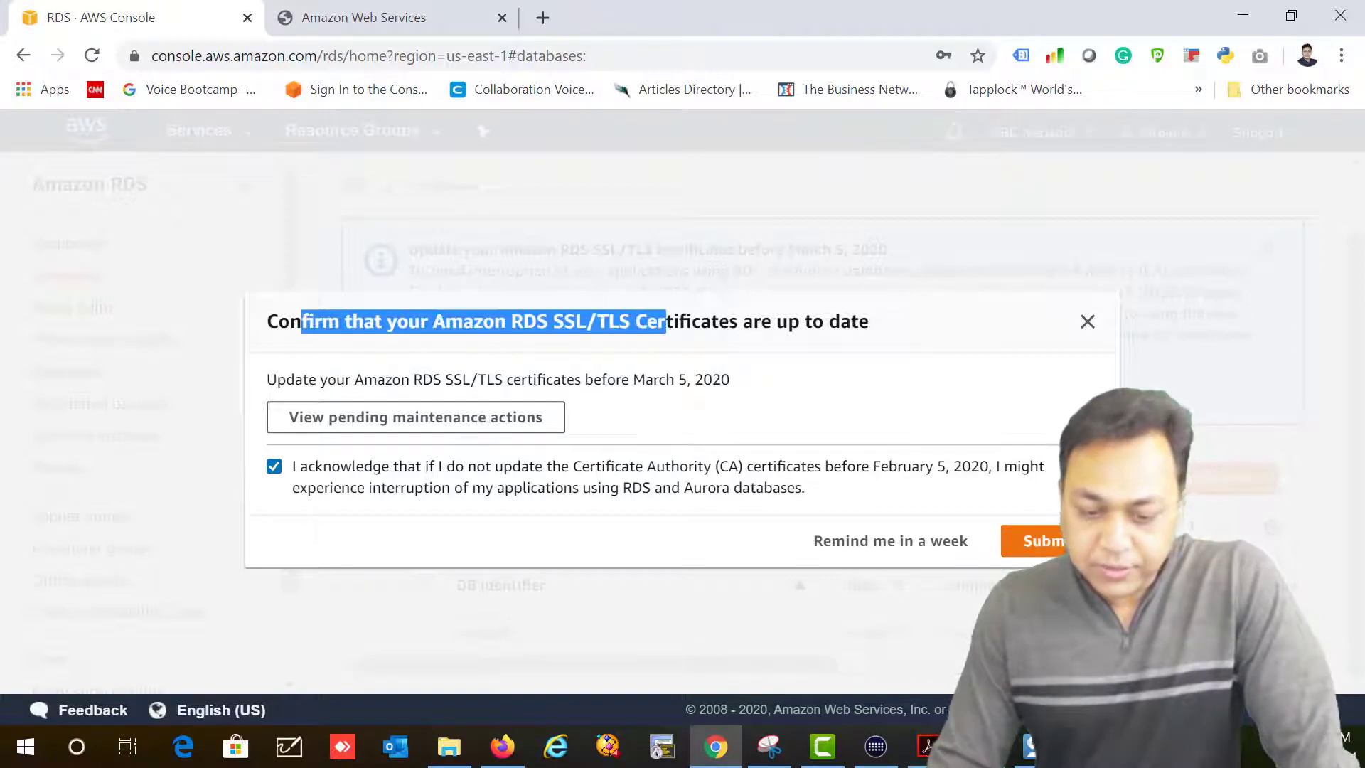
{"action": "left_click", "coordinate": [1046, 542]}
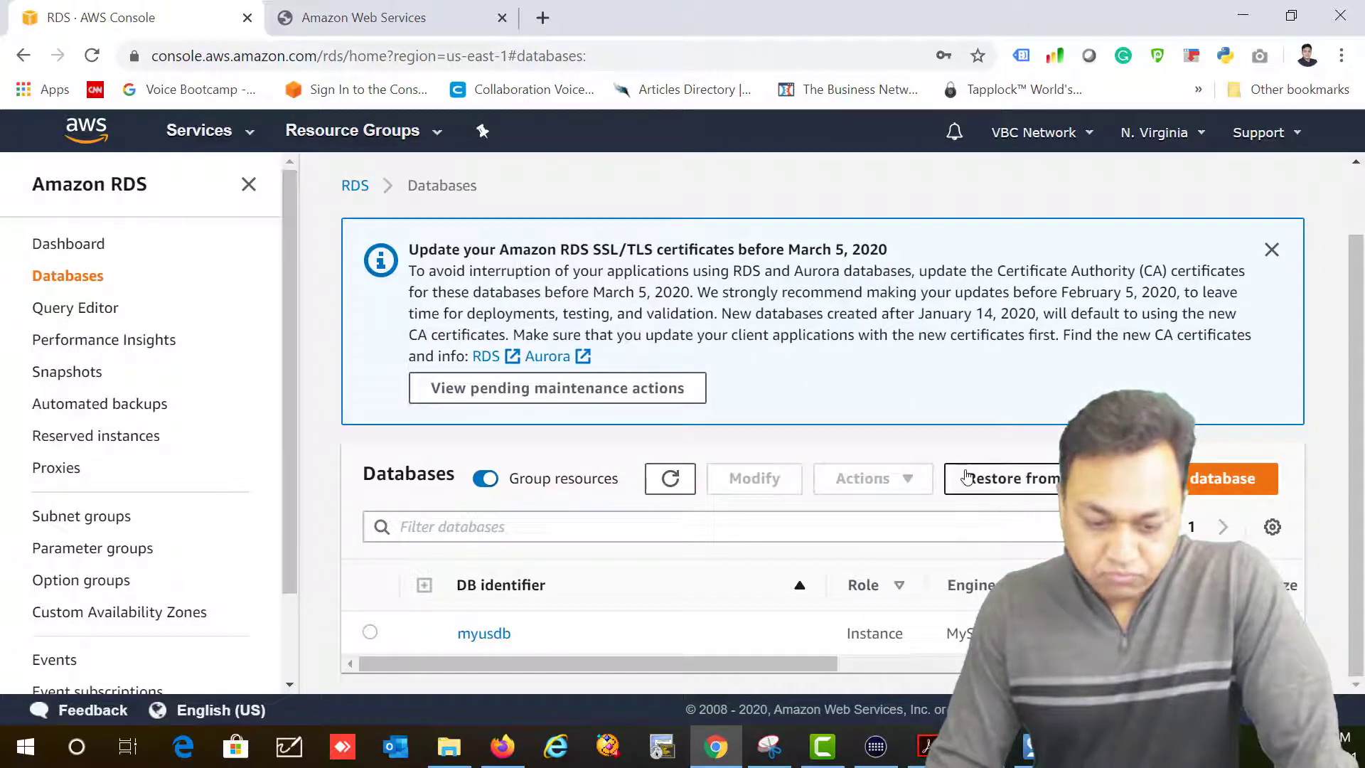
{"action": "left_click_drag", "start_coordinate": [817, 663], "coordinate": [1033, 661]}
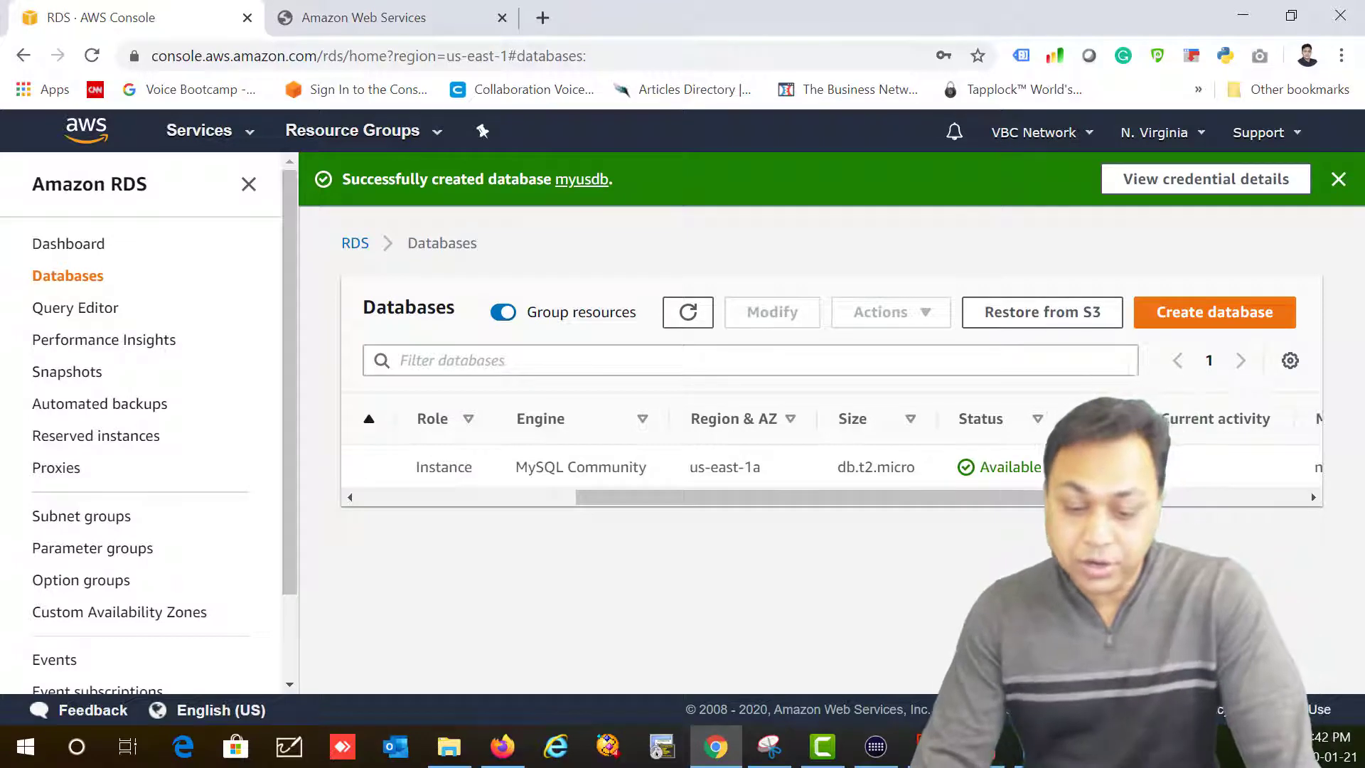
Step: Refresh the Databases list and select myusdb once it shows Available
{"action": "left_click", "coordinate": [687, 312]}
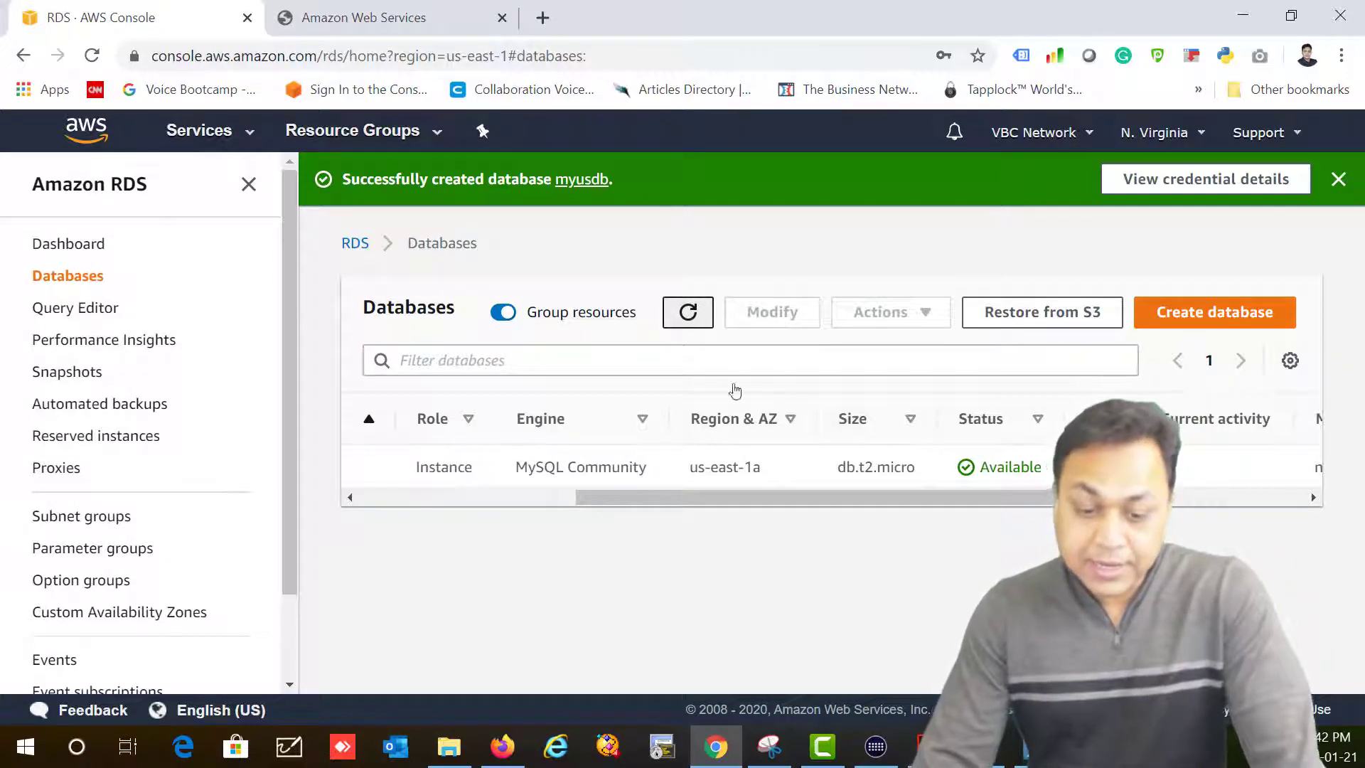
{"action": "left_click", "coordinate": [491, 498]}
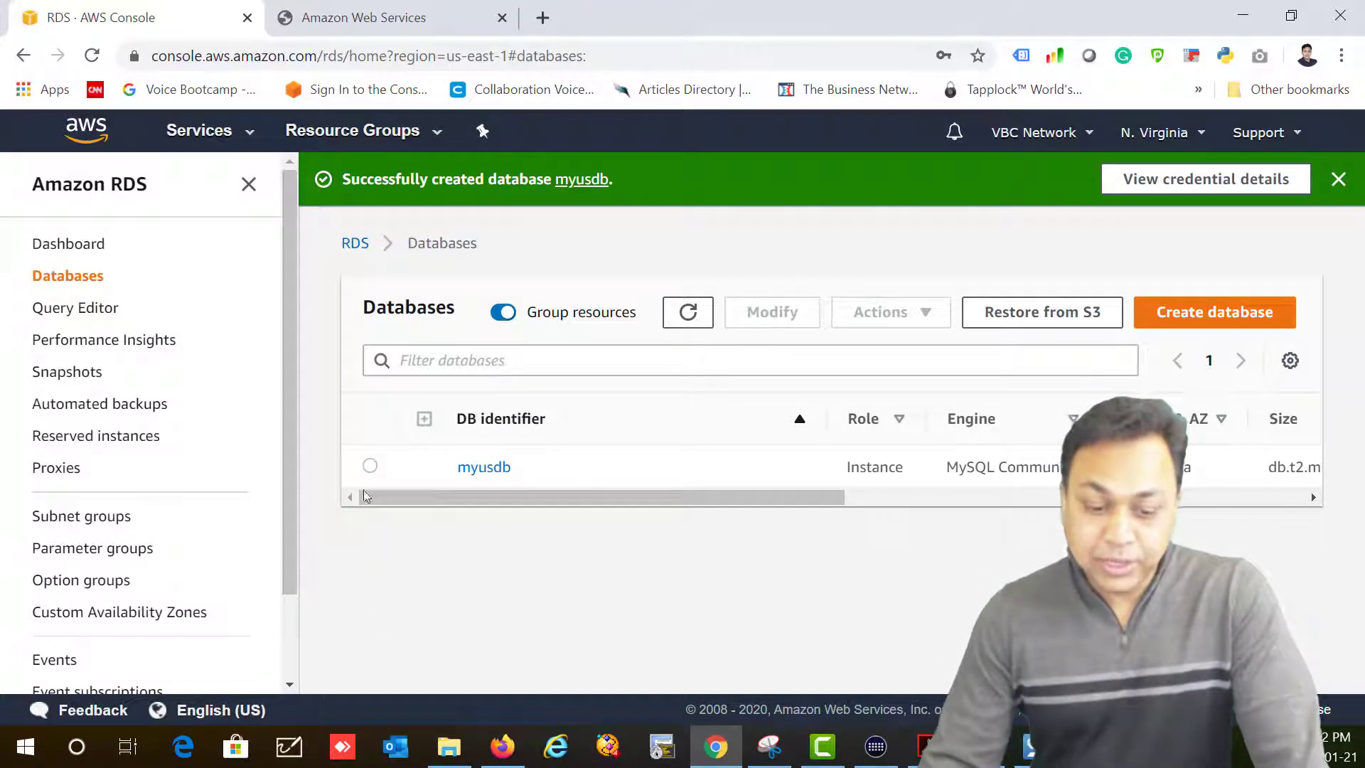
{"action": "left_click", "coordinate": [369, 465]}
Step: Copy the myusdb endpoint address from Connectivity & security
{"action": "left_click", "coordinate": [497, 470]}
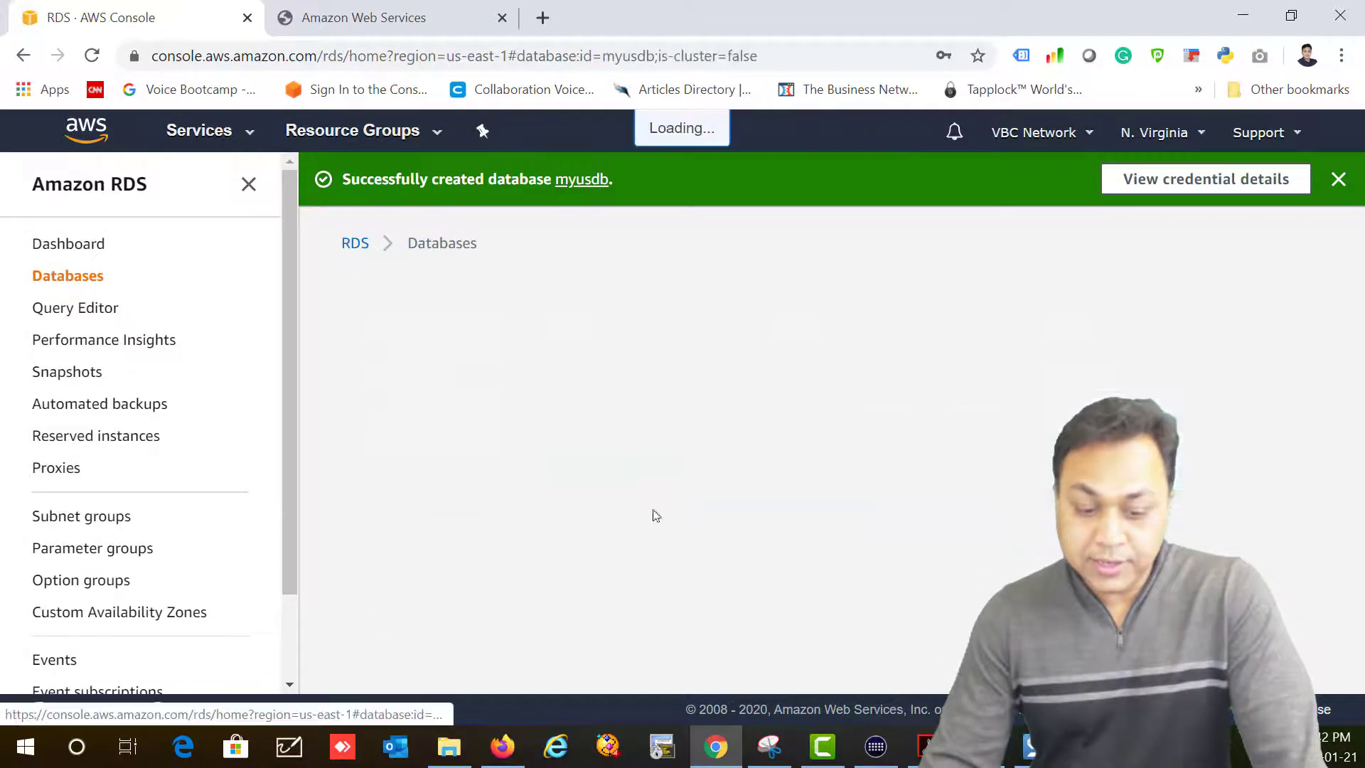
{"action": "scroll", "coordinate": [526, 533], "scroll_direction": "down", "scroll_amount": 5}
{"action": "scroll", "coordinate": [533, 505], "scroll_direction": "down", "scroll_amount": 3}
{"action": "left_click_drag", "start_coordinate": [526, 313], "coordinate": [369, 275]}
{"action": "right_click", "coordinate": [406, 290]}
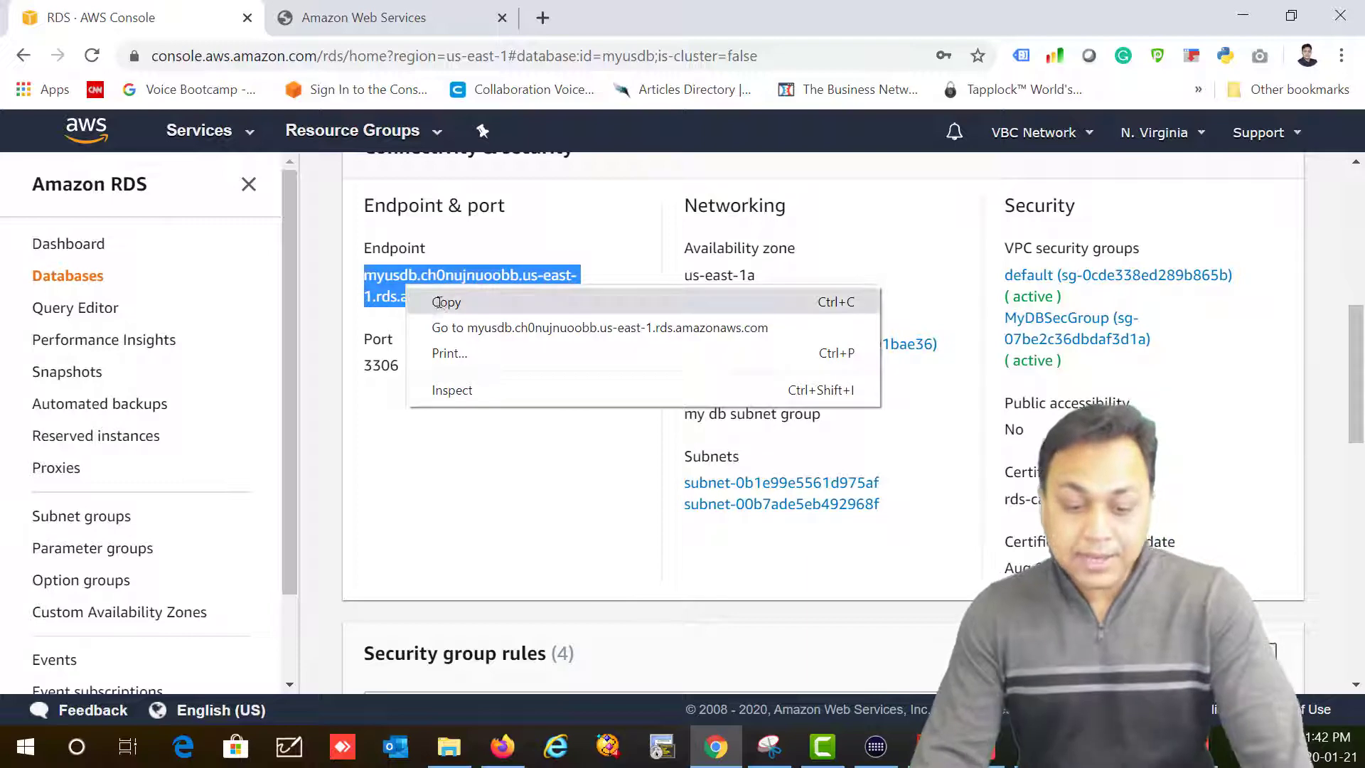
{"action": "left_click", "coordinate": [437, 303]}
Step: Launch Notepad from Windows search
{"action": "left_click", "coordinate": [80, 746]}
{"action": "type", "text": "no"}
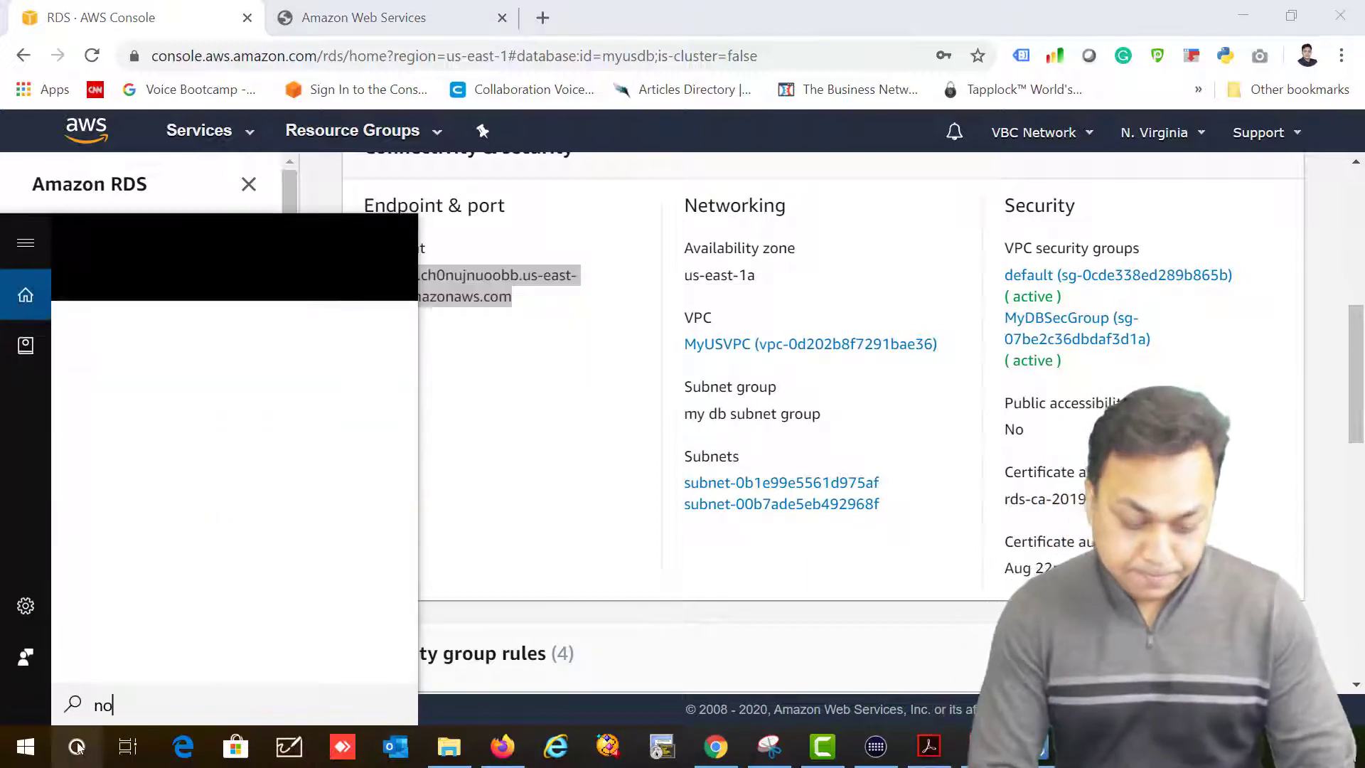
{"action": "key", "text": "Return"}
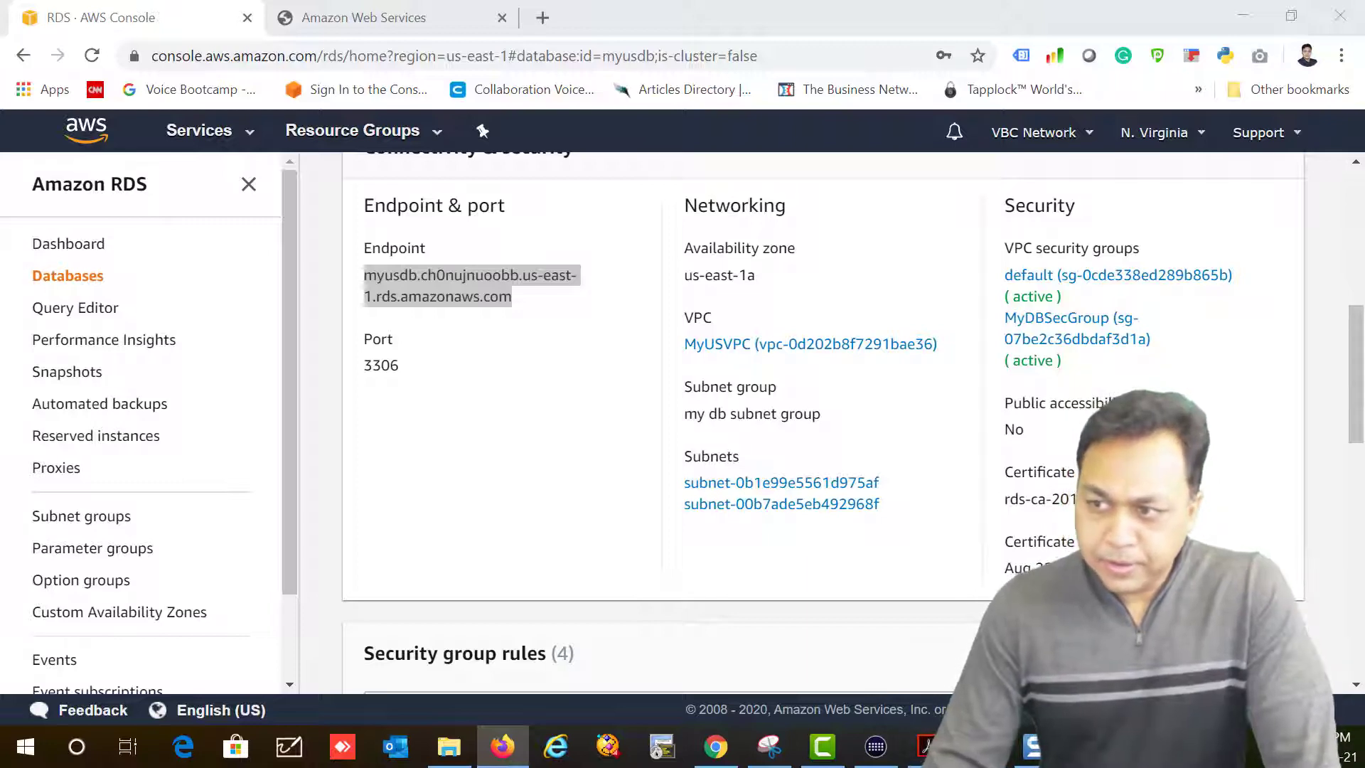
Step: Paste the copied endpoint into the Endpoint field and start typing a database name
{"action": "left_click", "coordinate": [334, 20]}
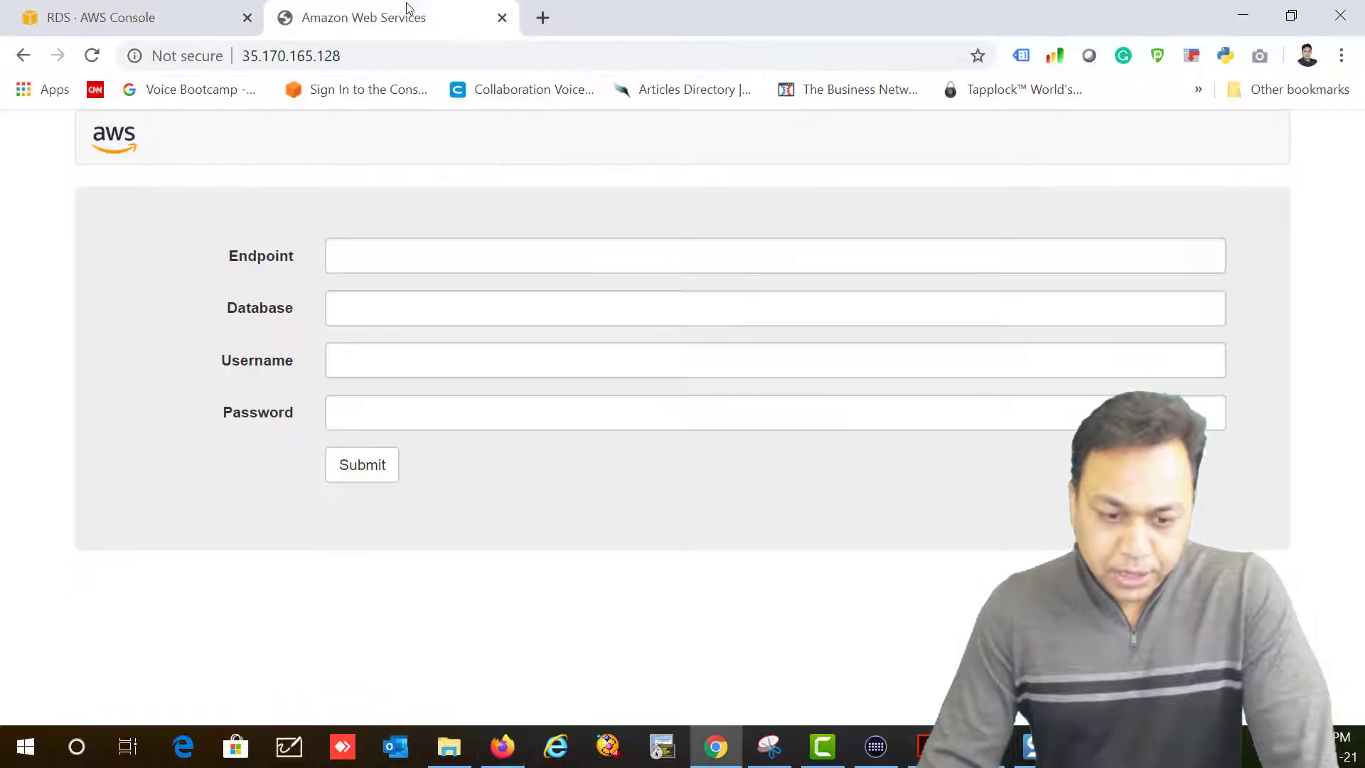
{"action": "left_click", "coordinate": [608, 266]}
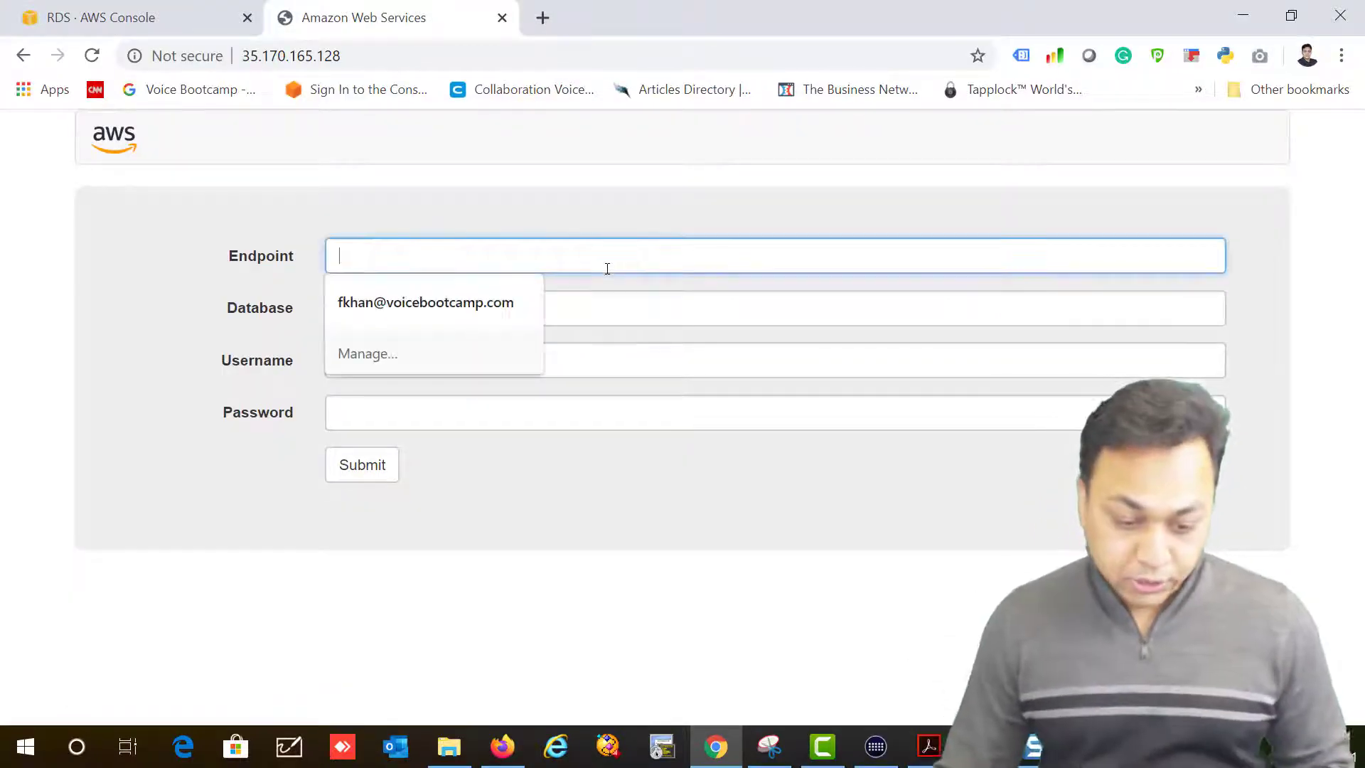
{"action": "key", "text": "ctrl+v"}
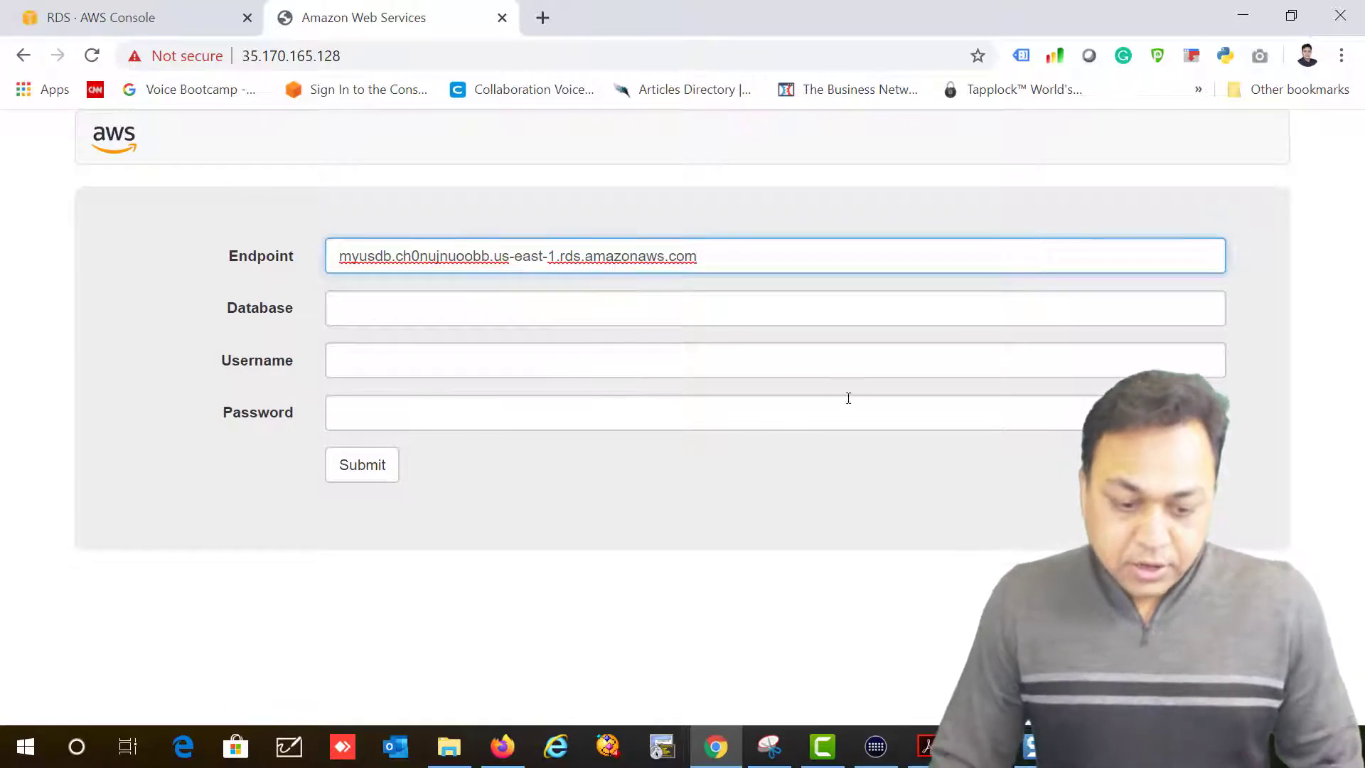
{"action": "left_click", "coordinate": [393, 320]}
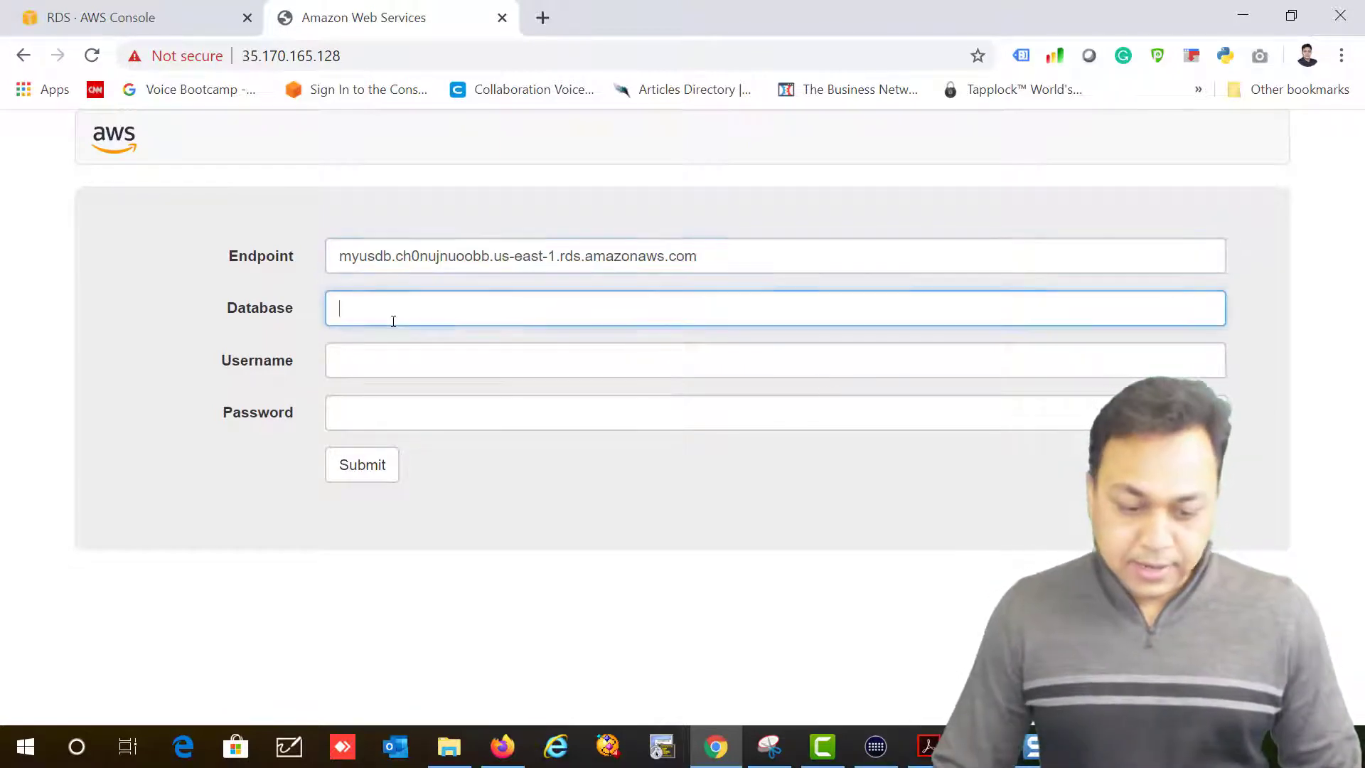
{"action": "type", "text": "My"}
{"action": "type", "text": "y"}
{"action": "type", "text": "USDB"}
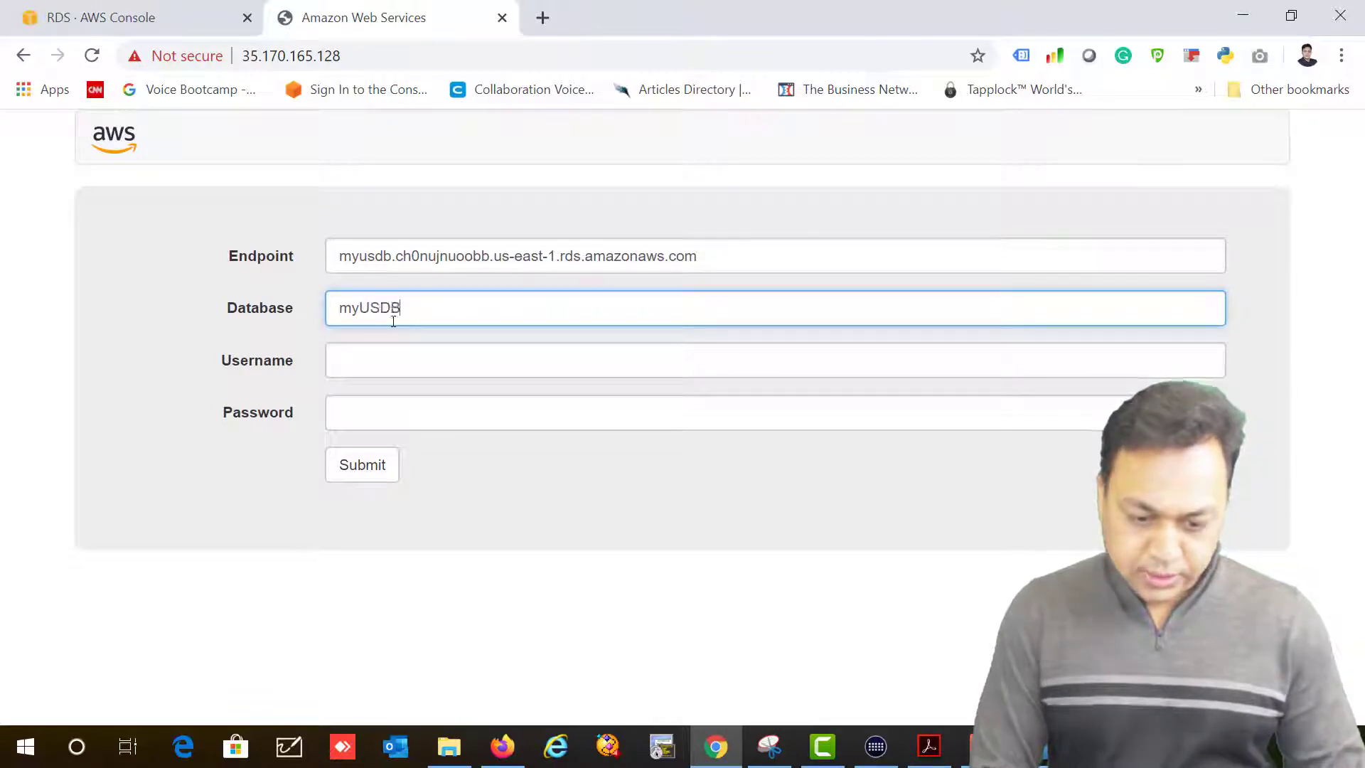
Step: Replace the database name with myusdb after checking the instance name in the console
{"action": "left_click", "coordinate": [114, 20]}
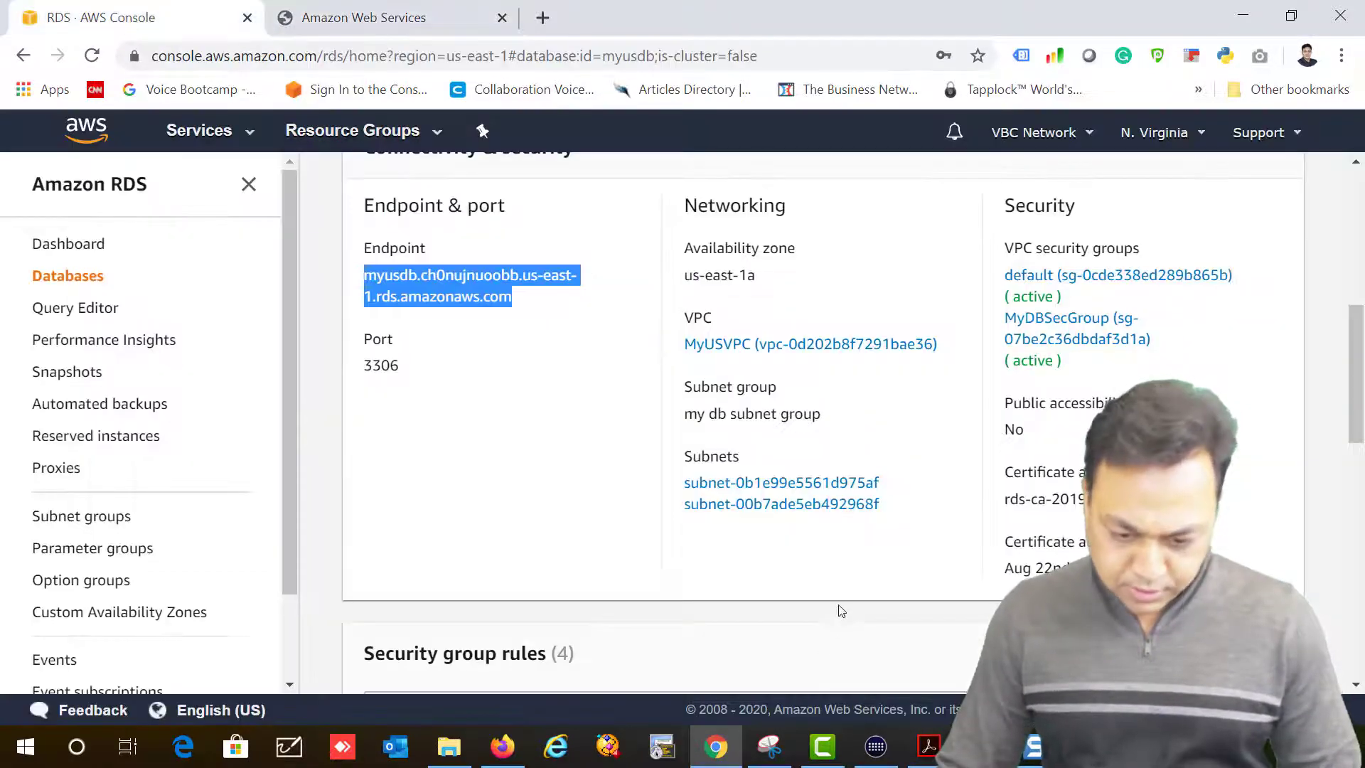
{"action": "scroll", "coordinate": [841, 608], "scroll_direction": "down", "scroll_amount": 5}
{"action": "scroll", "coordinate": [841, 608], "scroll_direction": "down", "scroll_amount": 4}
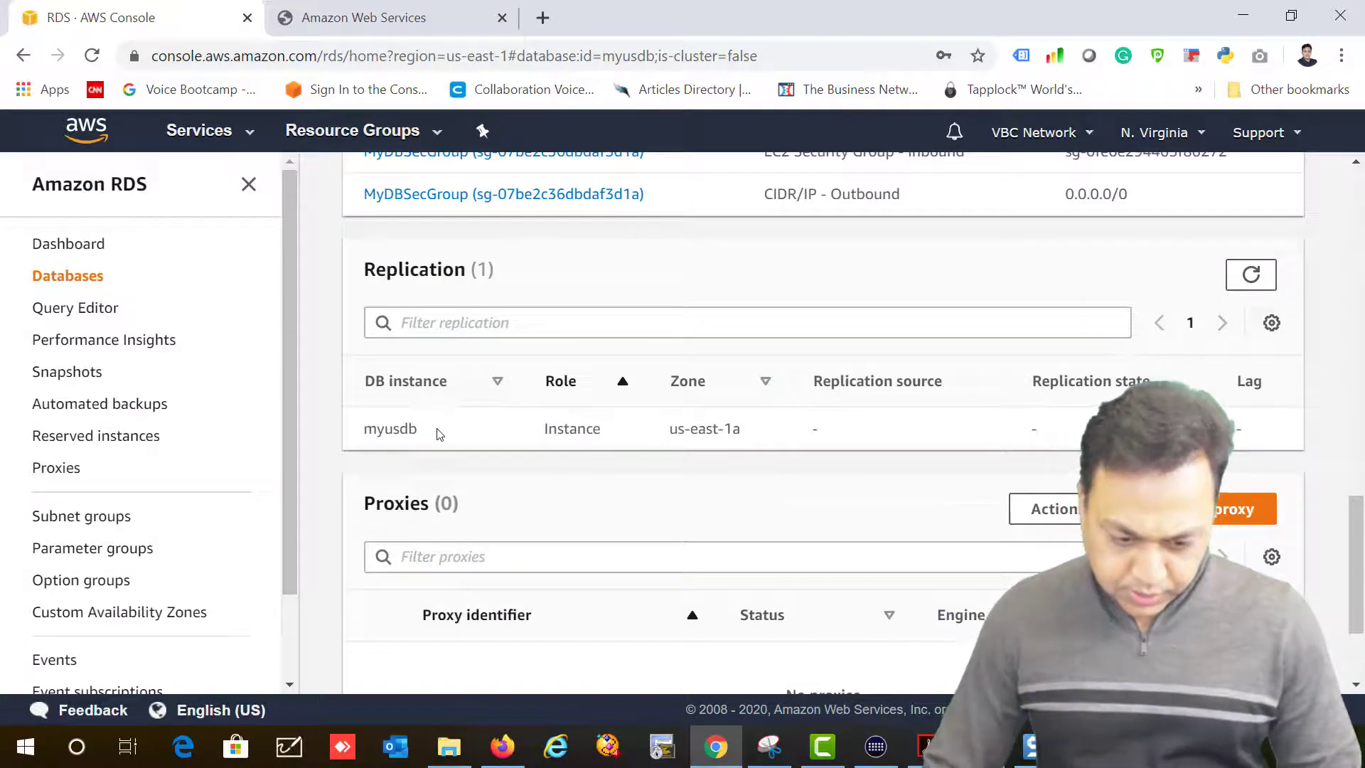
{"action": "left_click_drag", "start_coordinate": [439, 434], "coordinate": [364, 434]}
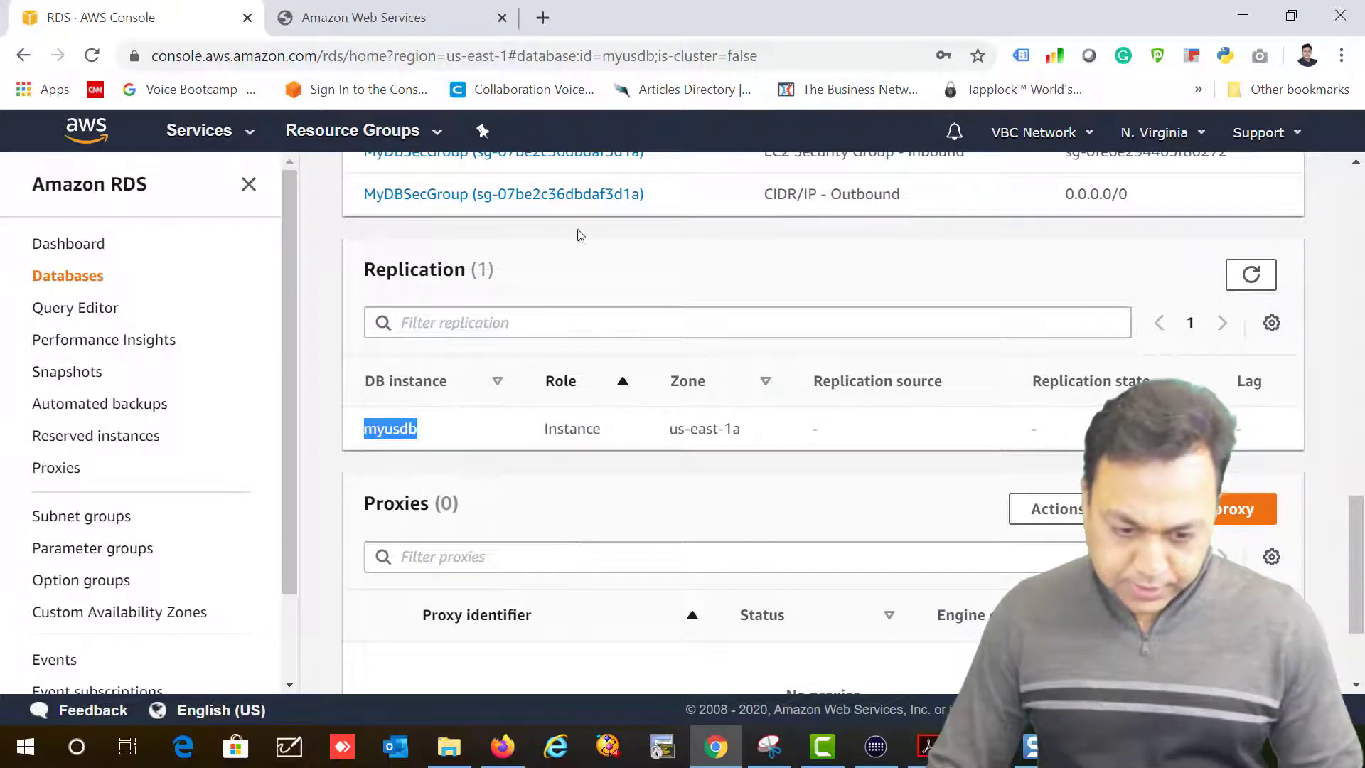
{"action": "left_click", "coordinate": [382, 18]}
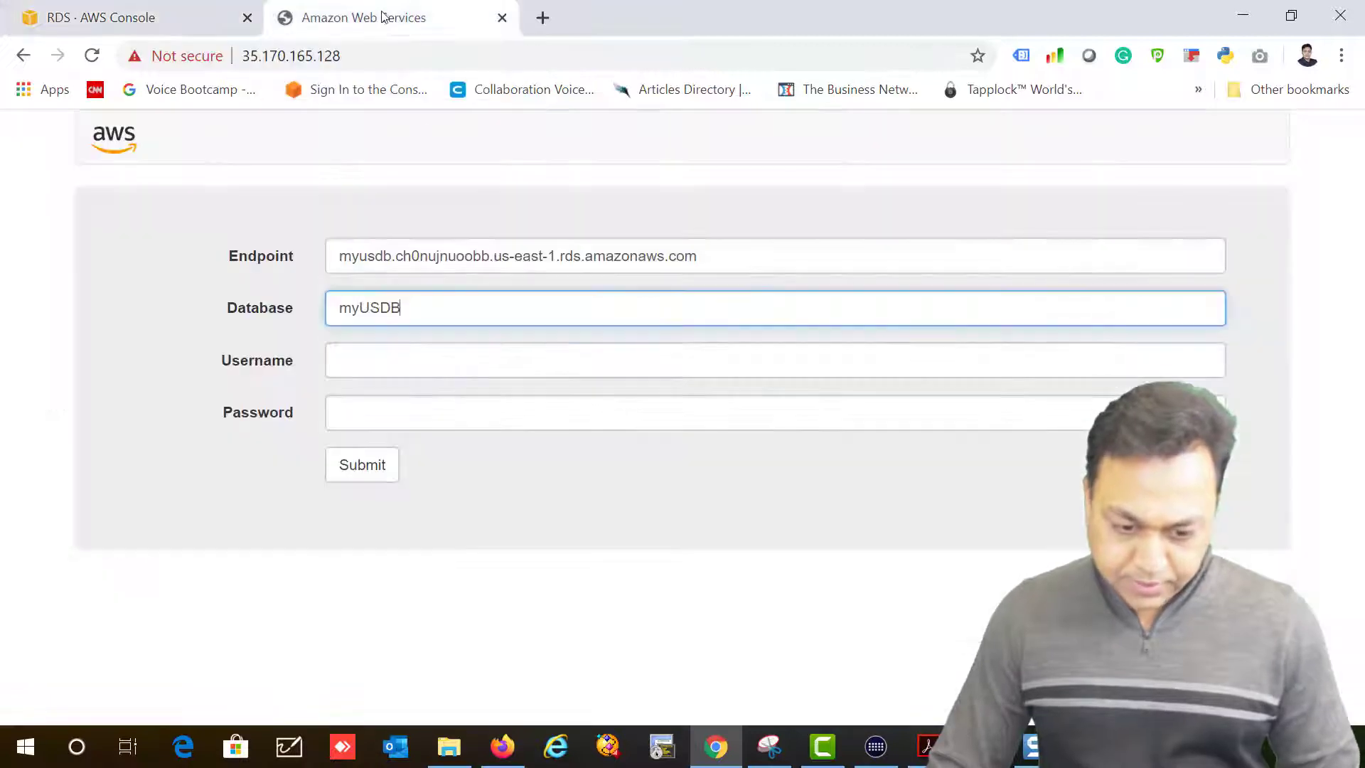
{"action": "left_click_drag", "start_coordinate": [439, 307], "coordinate": [299, 335]}
{"action": "type", "text": "myusdb"}
Step: Enter username admin and the database password, then submit the connection form
{"action": "left_click", "coordinate": [388, 360]}
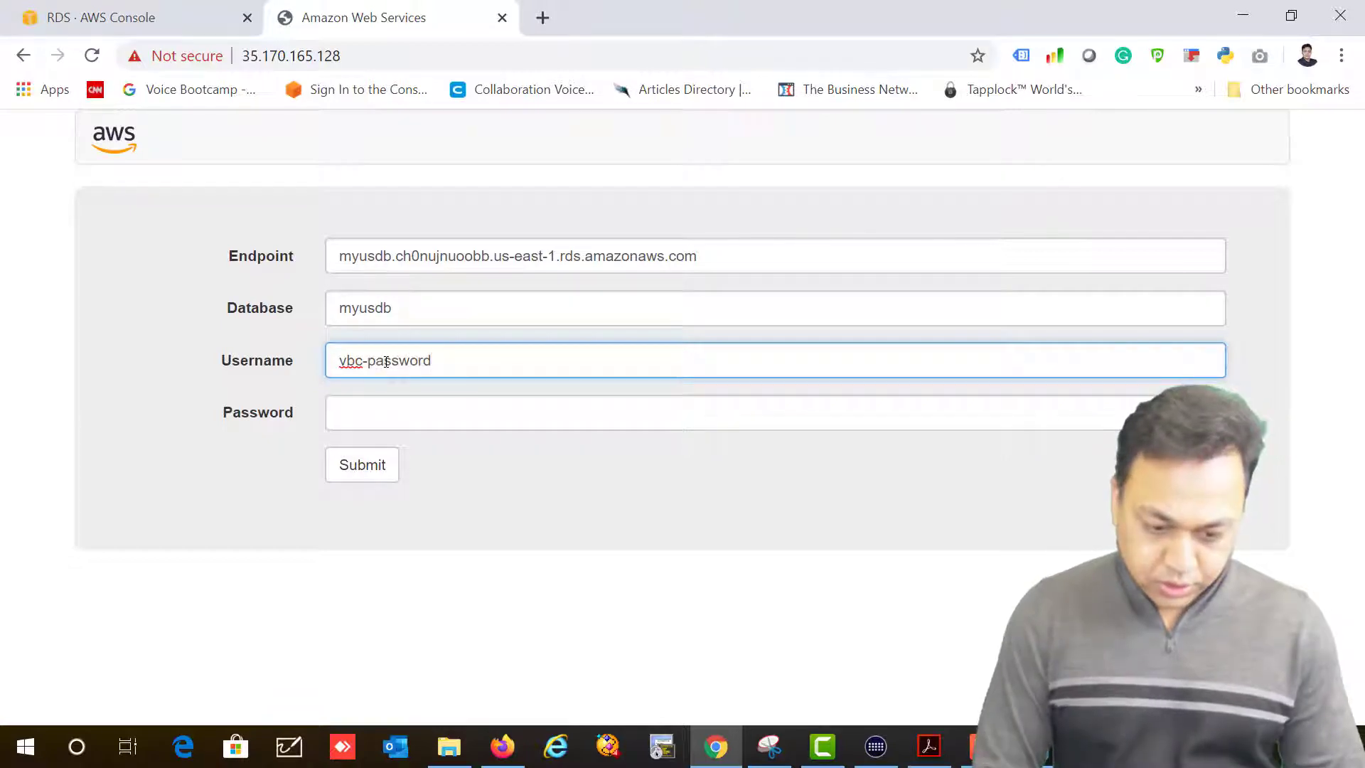
{"action": "key", "text": "Tab"}
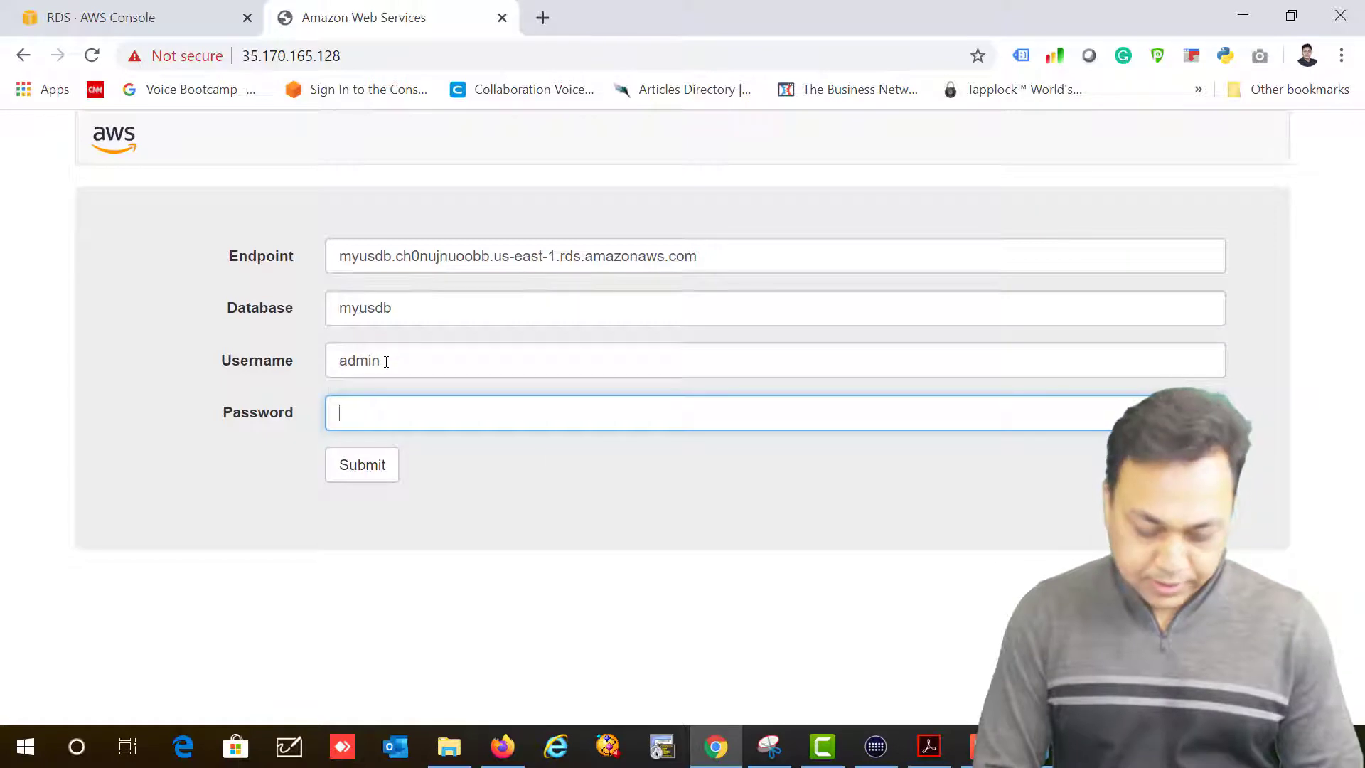
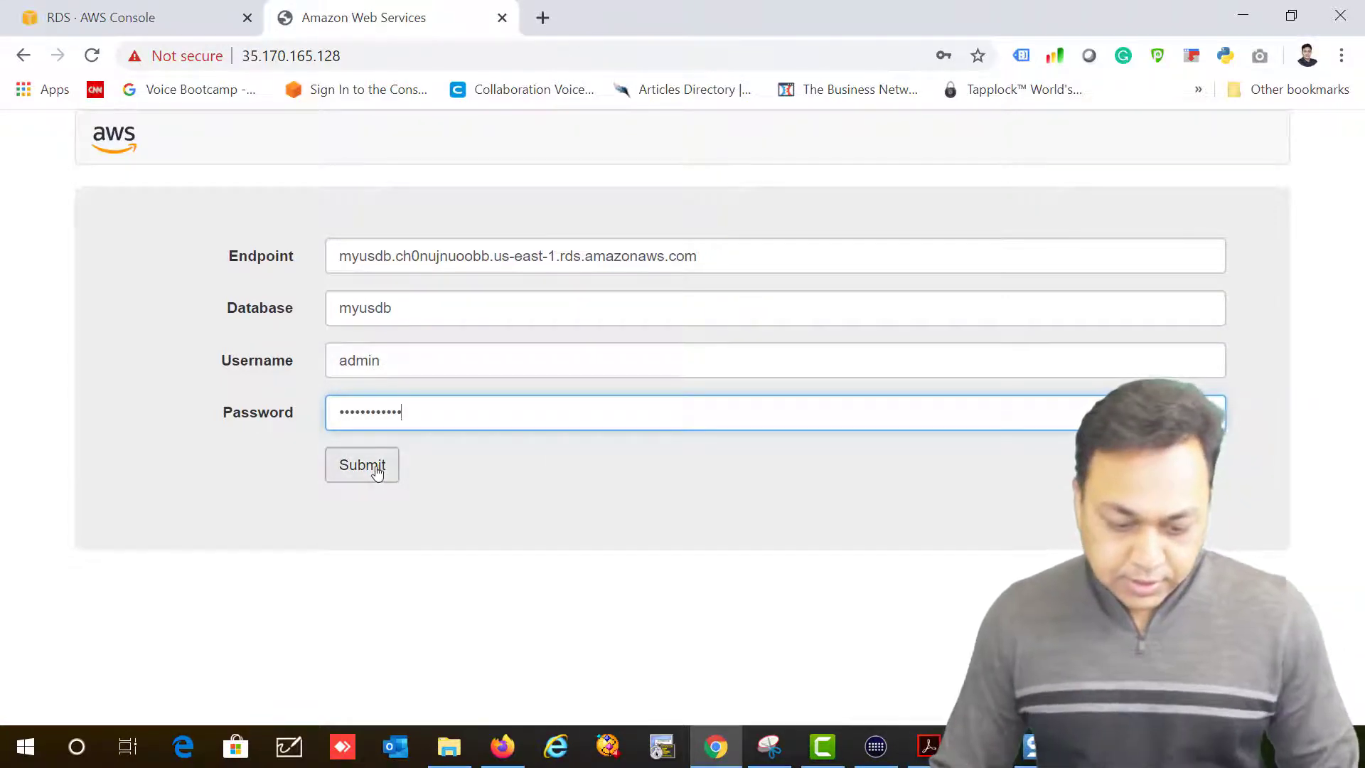
{"action": "left_click", "coordinate": [377, 472]}
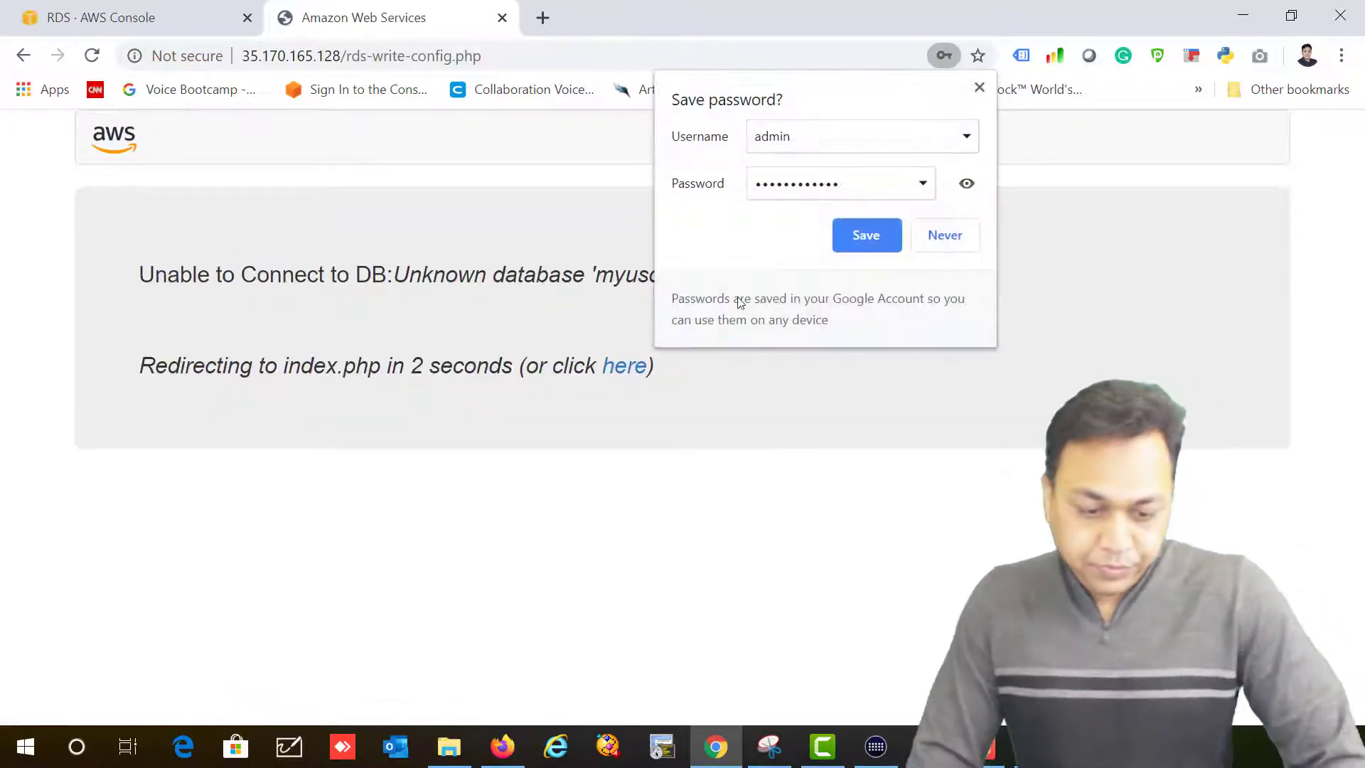
Step: Dismiss the browser's save-password prompt and clear the mistyped endpoint text
{"action": "left_click", "coordinate": [892, 241]}
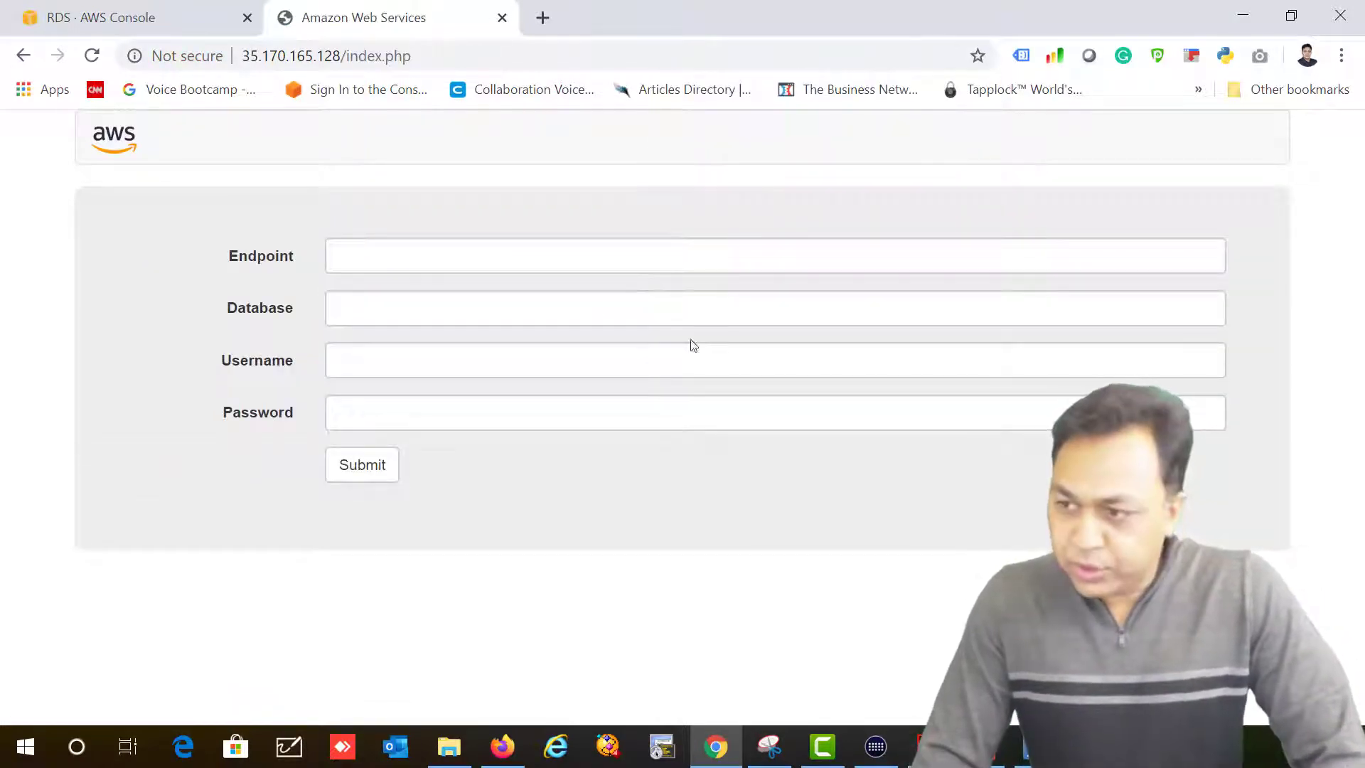
{"action": "left_click", "coordinate": [462, 255]}
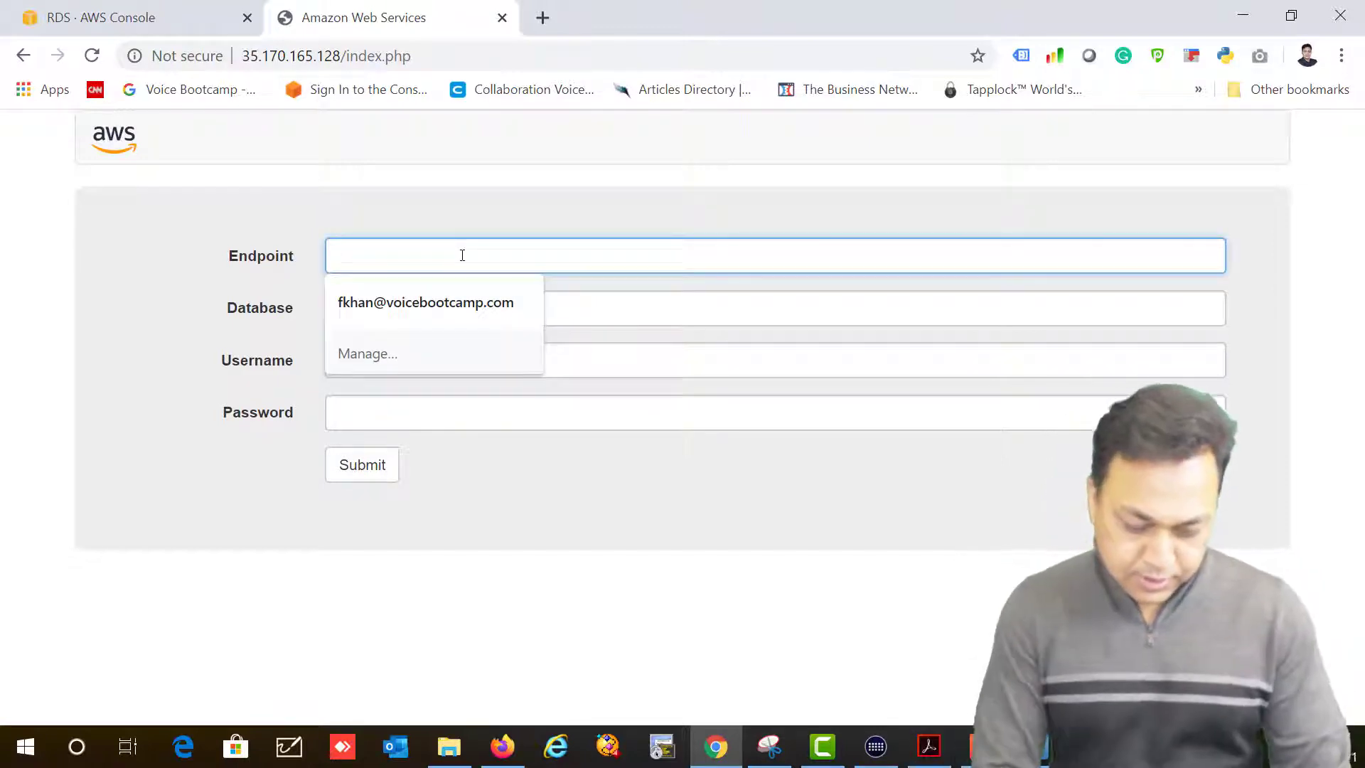
{"action": "type", "text": "mysqldb"}
{"action": "key", "text": "BackSpace"}
{"action": "key", "text": "BackSpace"}
{"action": "key", "text": "BackSpace"}
{"action": "key", "text": "BackSpace"}
{"action": "key", "text": "BackSpace"}
{"action": "key", "text": "BackSpace"}
{"action": "key", "text": "BackSpace"}
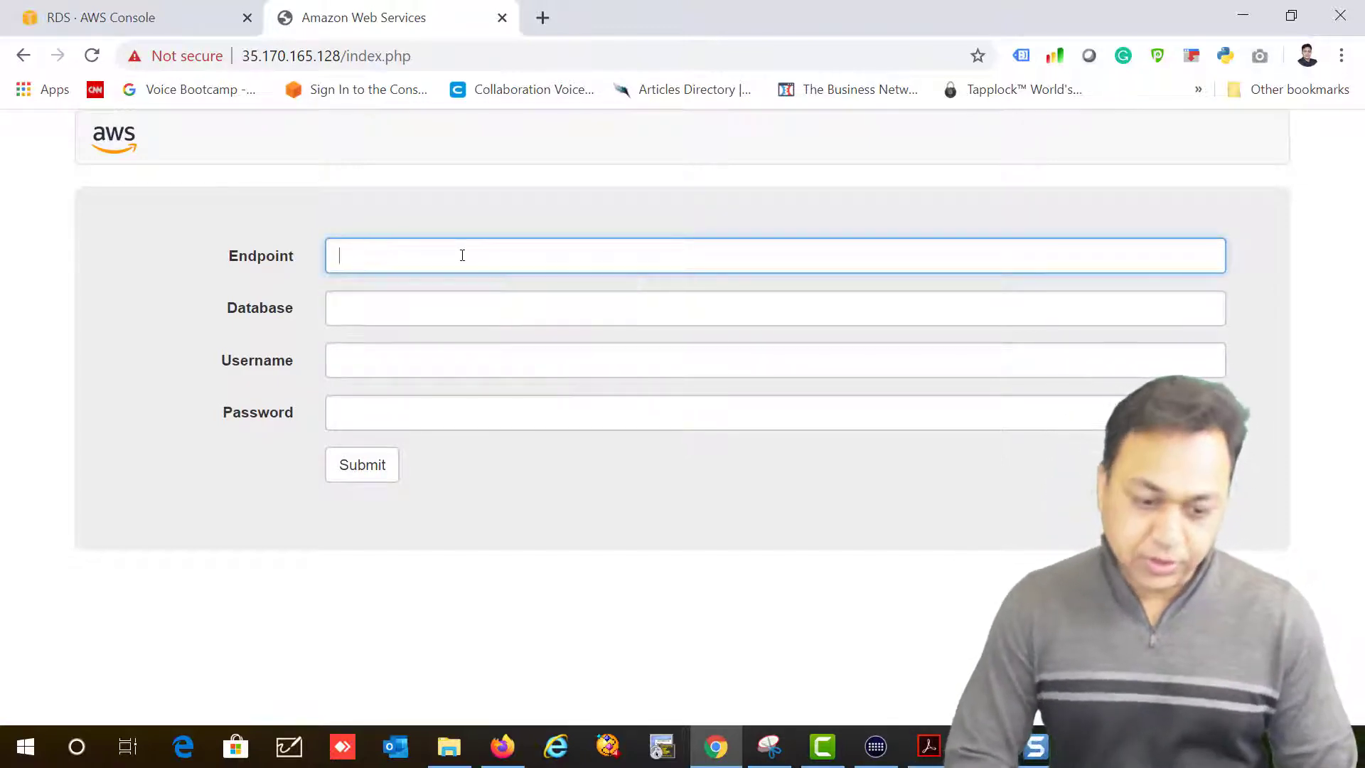
{"action": "left_click", "coordinate": [1045, 747]}
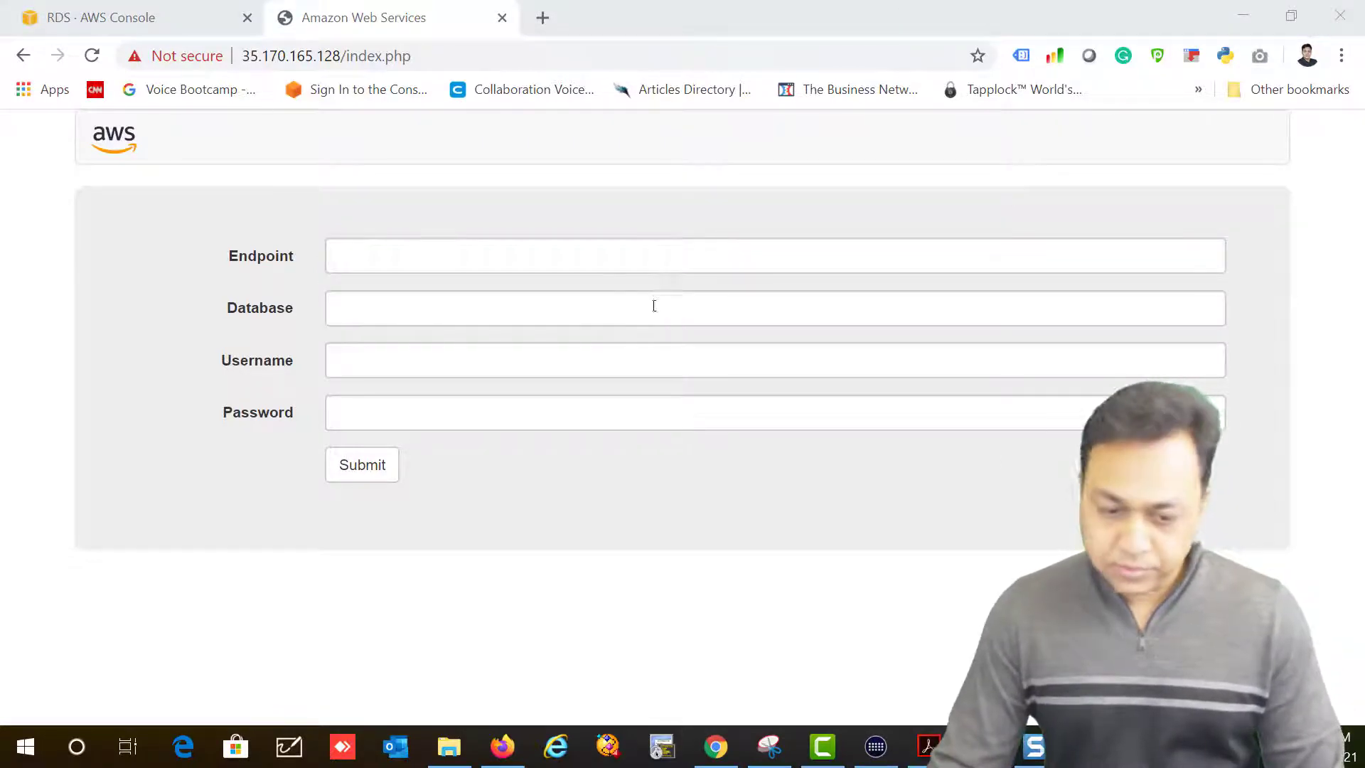
Step: Paste the RDS endpoint into the form and check the database name in the console
{"action": "left_click", "coordinate": [631, 268]}
{"action": "type", "text": "myusdb.ch0nujnuoobb.us-east-1.rds.amazonaws.com"}
{"action": "left_click", "coordinate": [586, 311]}
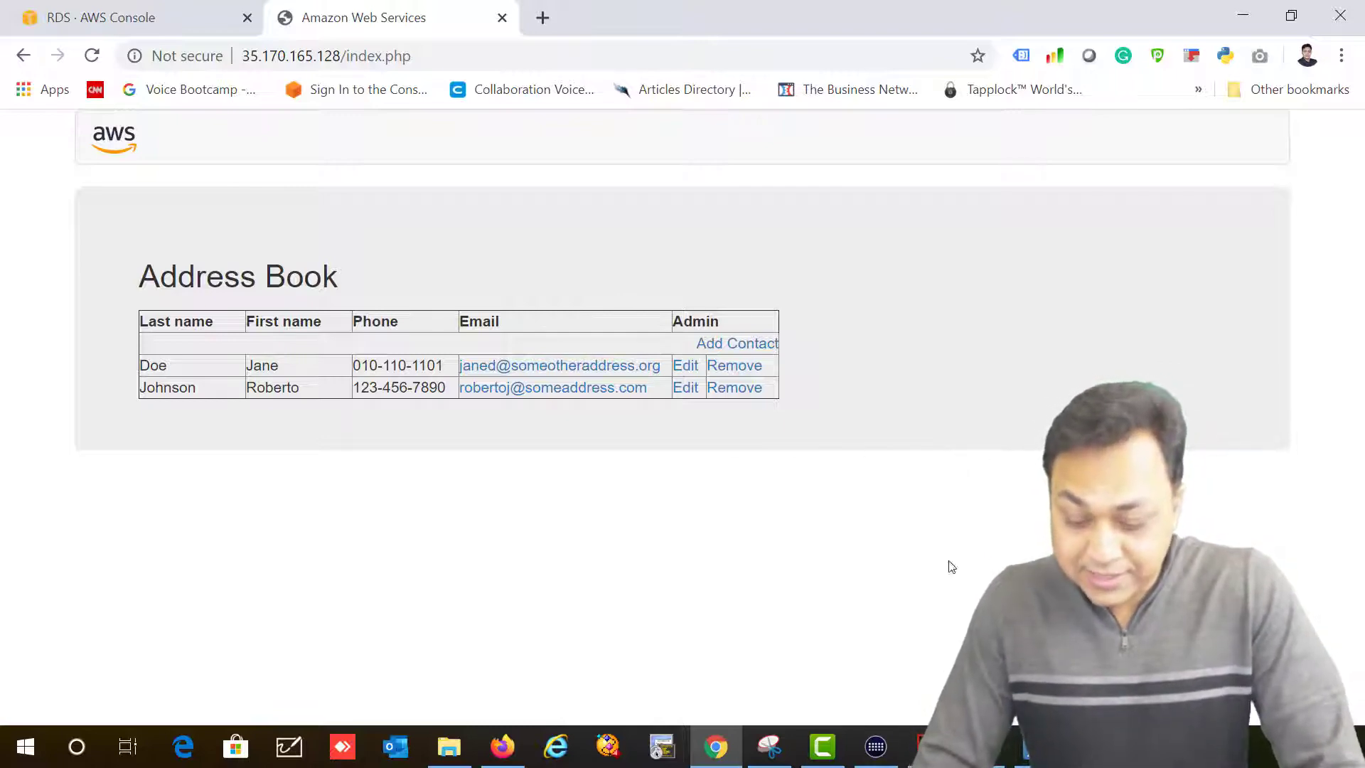
{"action": "left_click", "coordinate": [100, 17]}
{"action": "left_click", "coordinate": [393, 420]}
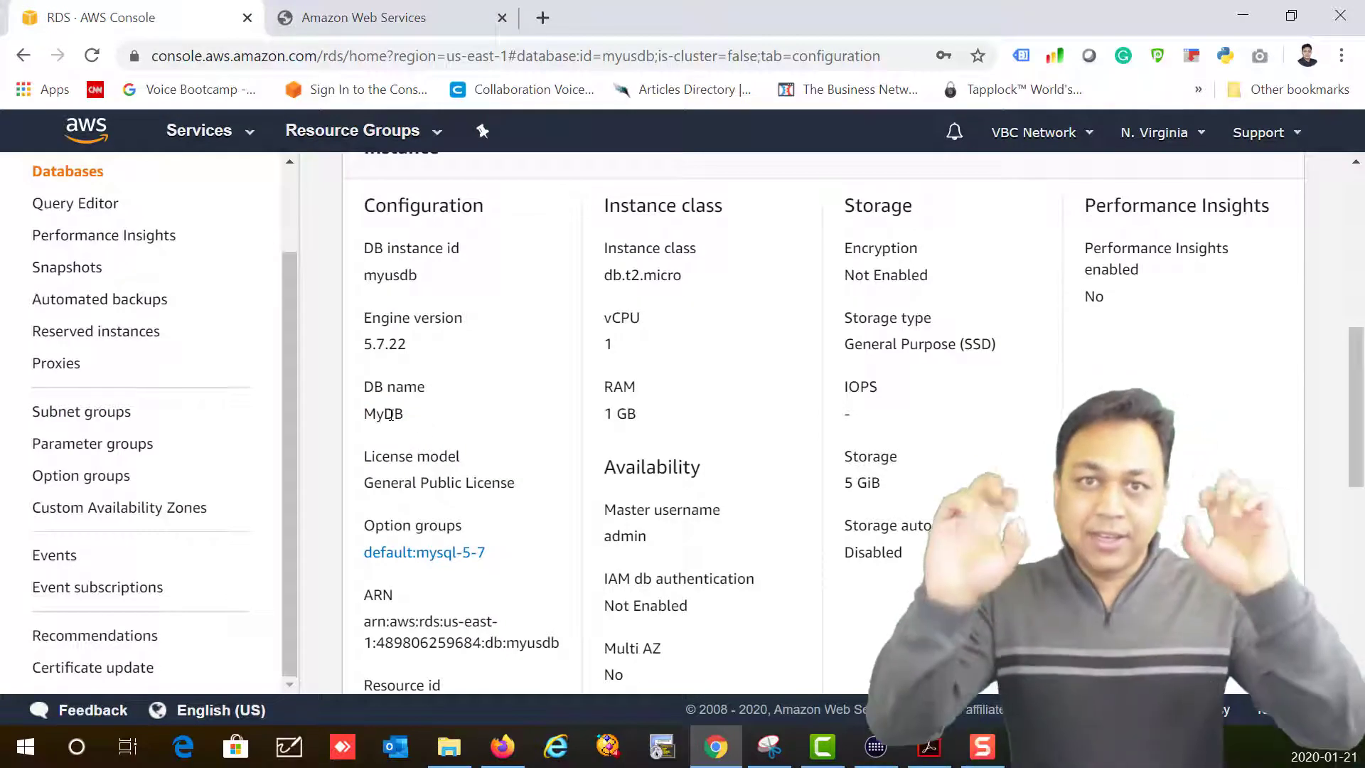
Step: Remove both sample contacts from the Address Book
{"action": "key", "text": "ctrl+Tab"}
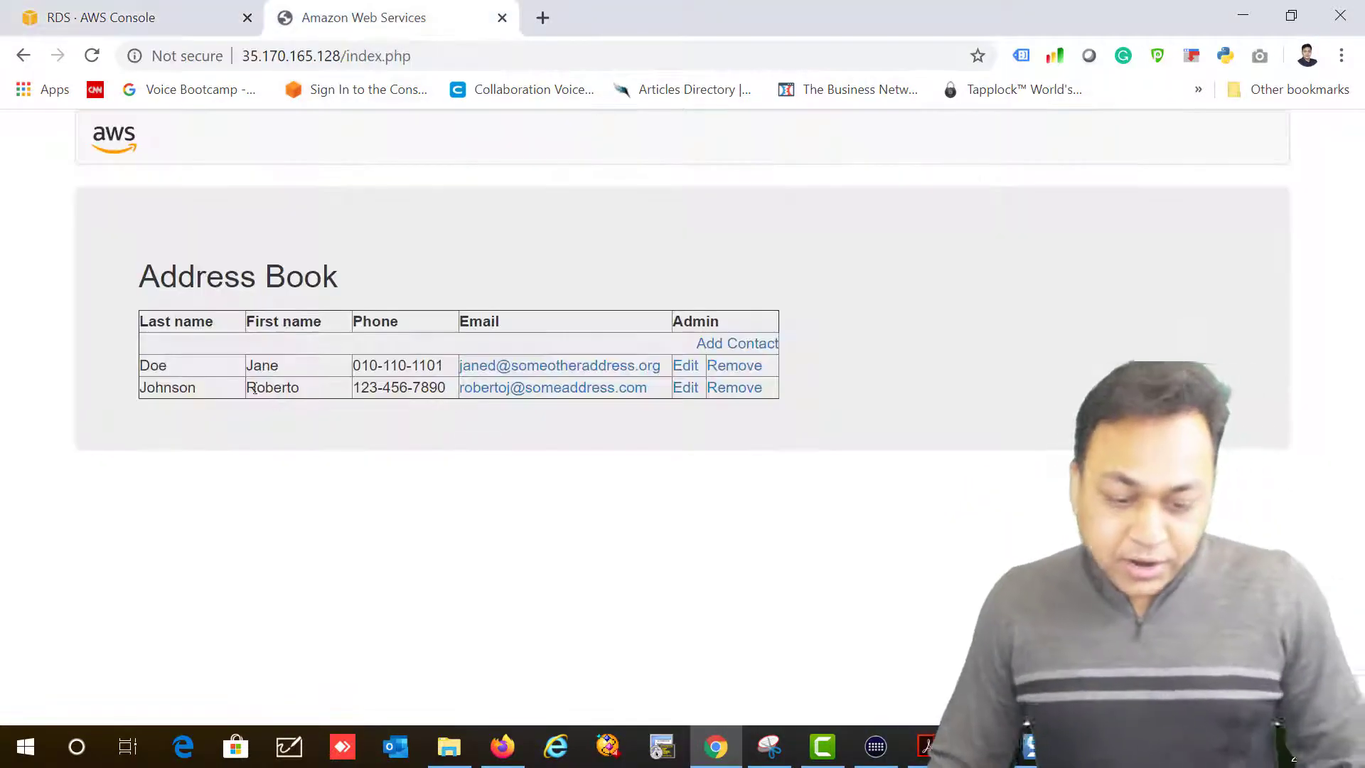
{"action": "left_click", "coordinate": [736, 368]}
{"action": "left_click", "coordinate": [738, 406]}
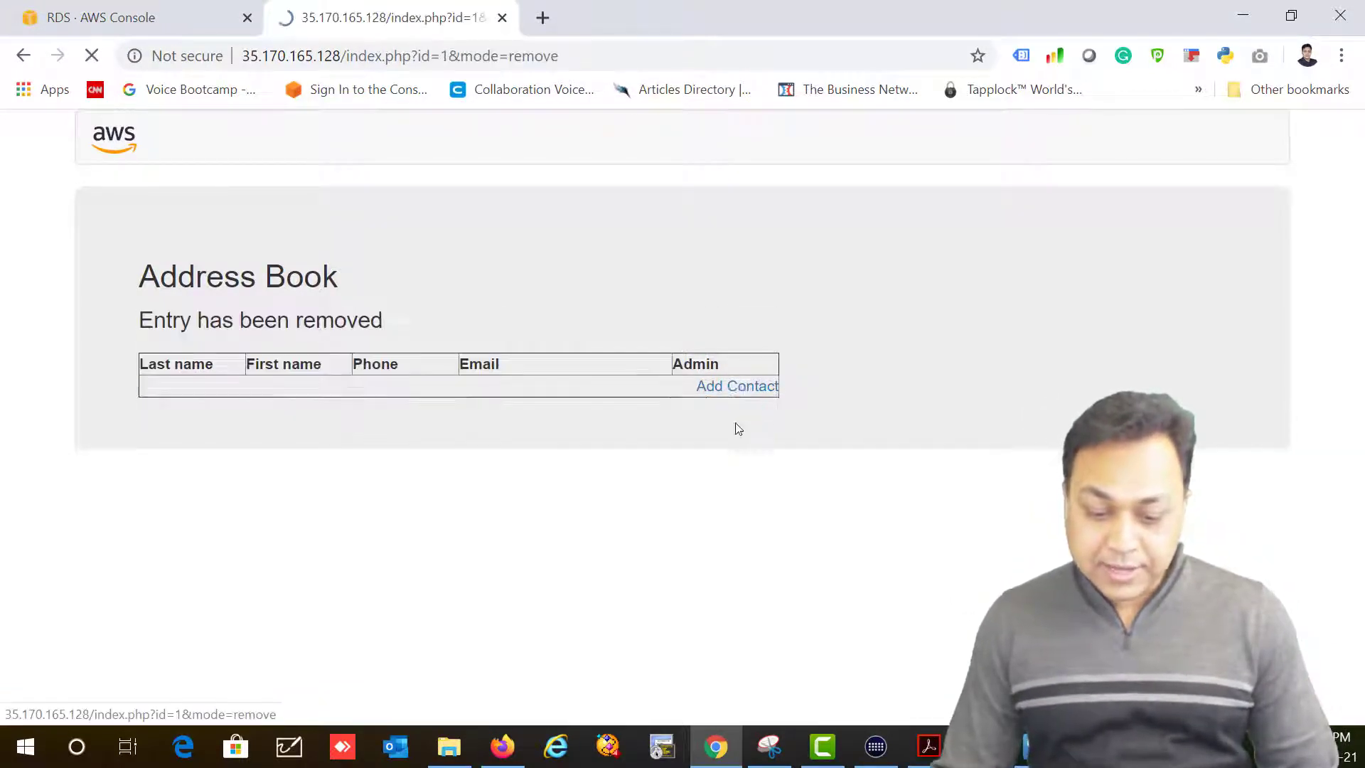
Step: Start a new contact and enter its last and first names
{"action": "left_click", "coordinate": [739, 400]}
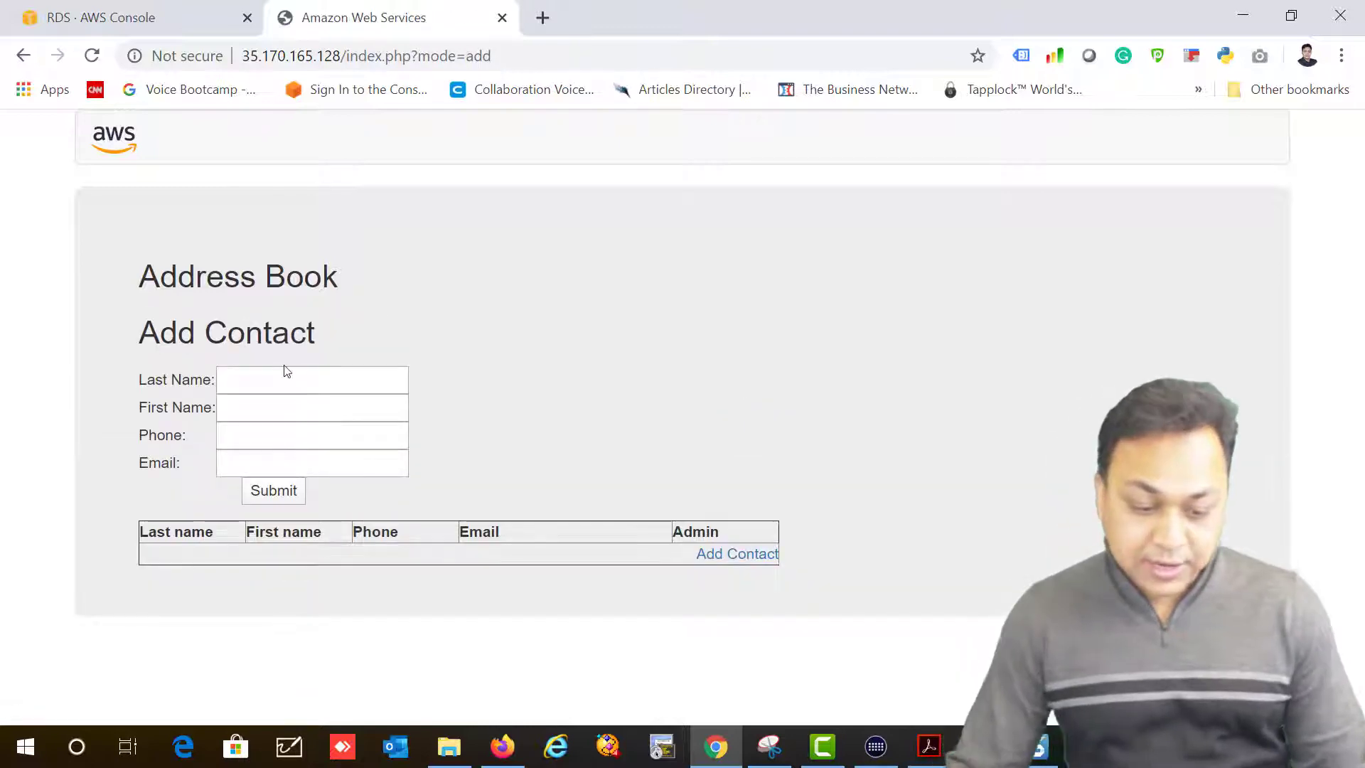
{"action": "left_click", "coordinate": [281, 384]}
{"action": "key", "text": "Tab"}
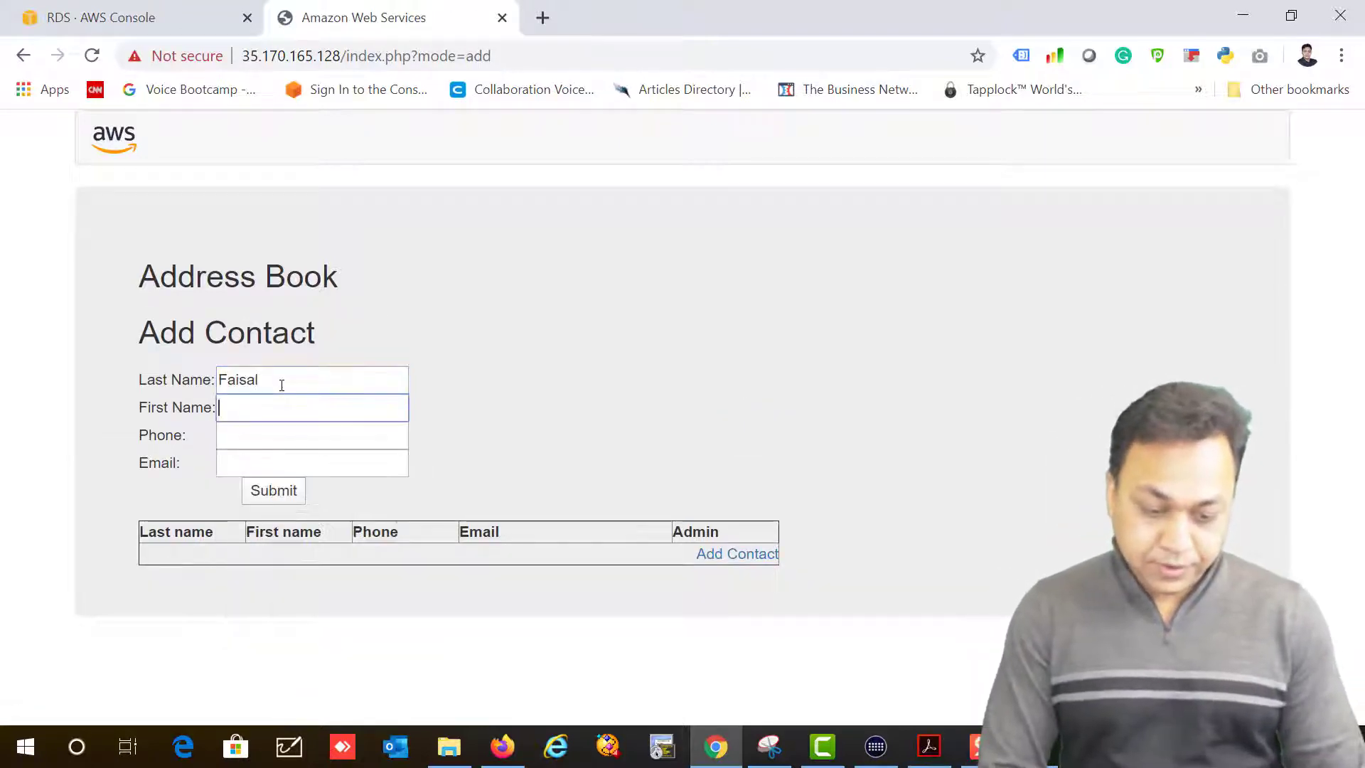
{"action": "key", "text": "shift+Tab"}
{"action": "key", "text": "Tab"}
{"action": "type", "text": "Faisal"}
{"action": "key", "text": "Tab"}
Step: Enter the contact's phone number and e-mail, then save the new contact
{"action": "type", "text": "416838232"}
{"action": "key", "text": "Tab"}
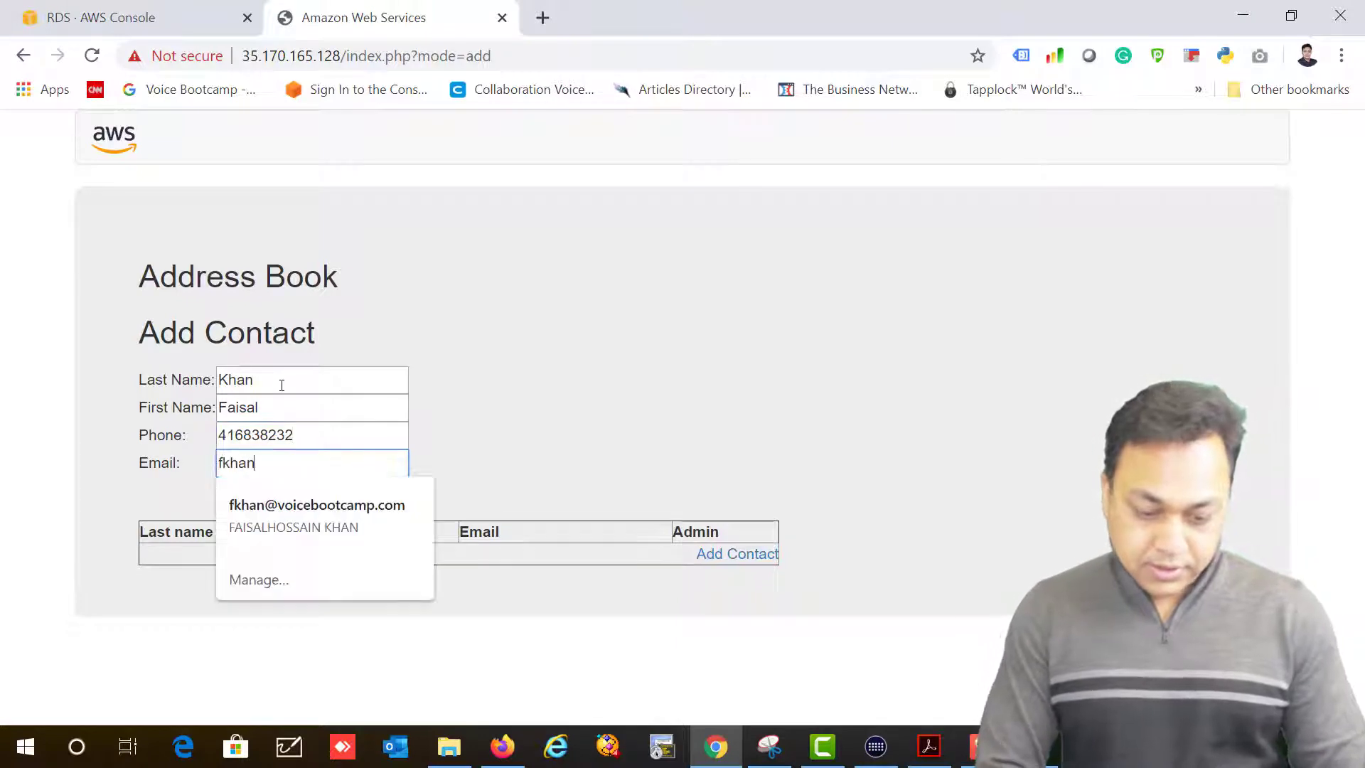
{"action": "key", "text": "Down"}
{"action": "key", "text": "Down"}
{"action": "key", "text": "Return"}
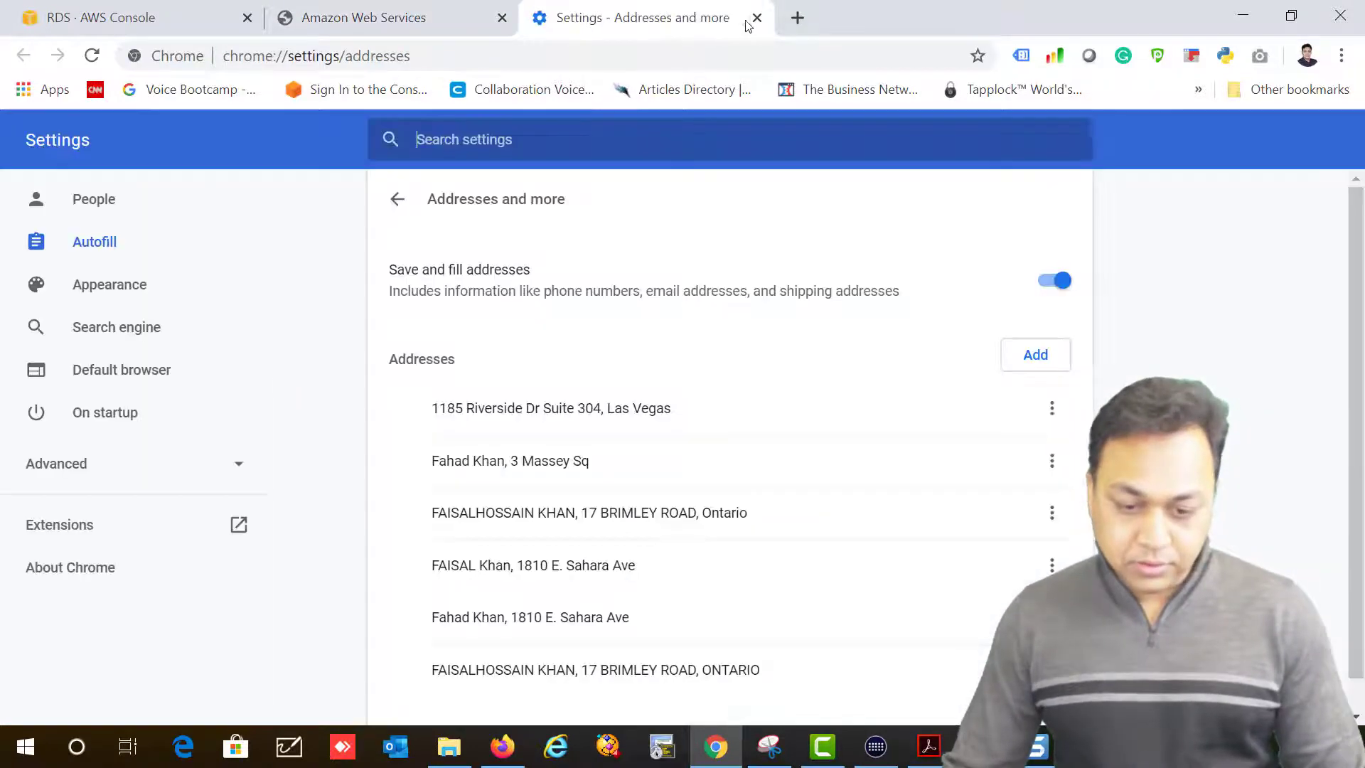
{"action": "left_click", "coordinate": [757, 17]}
{"action": "left_click", "coordinate": [274, 490]}
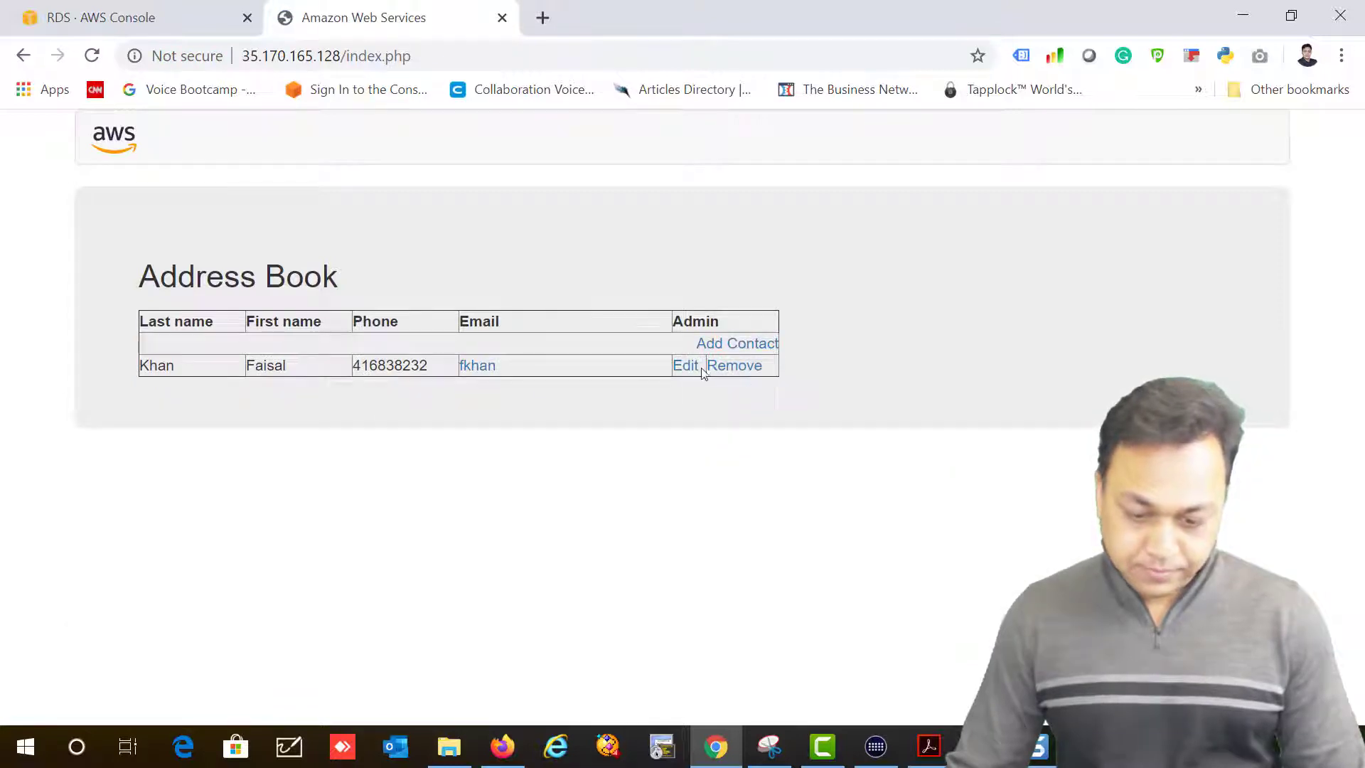
Step: Edit the new contact, filling its details from autofill and replacing the phone number, then save
{"action": "left_click", "coordinate": [701, 368]}
{"action": "left_click", "coordinate": [299, 463]}
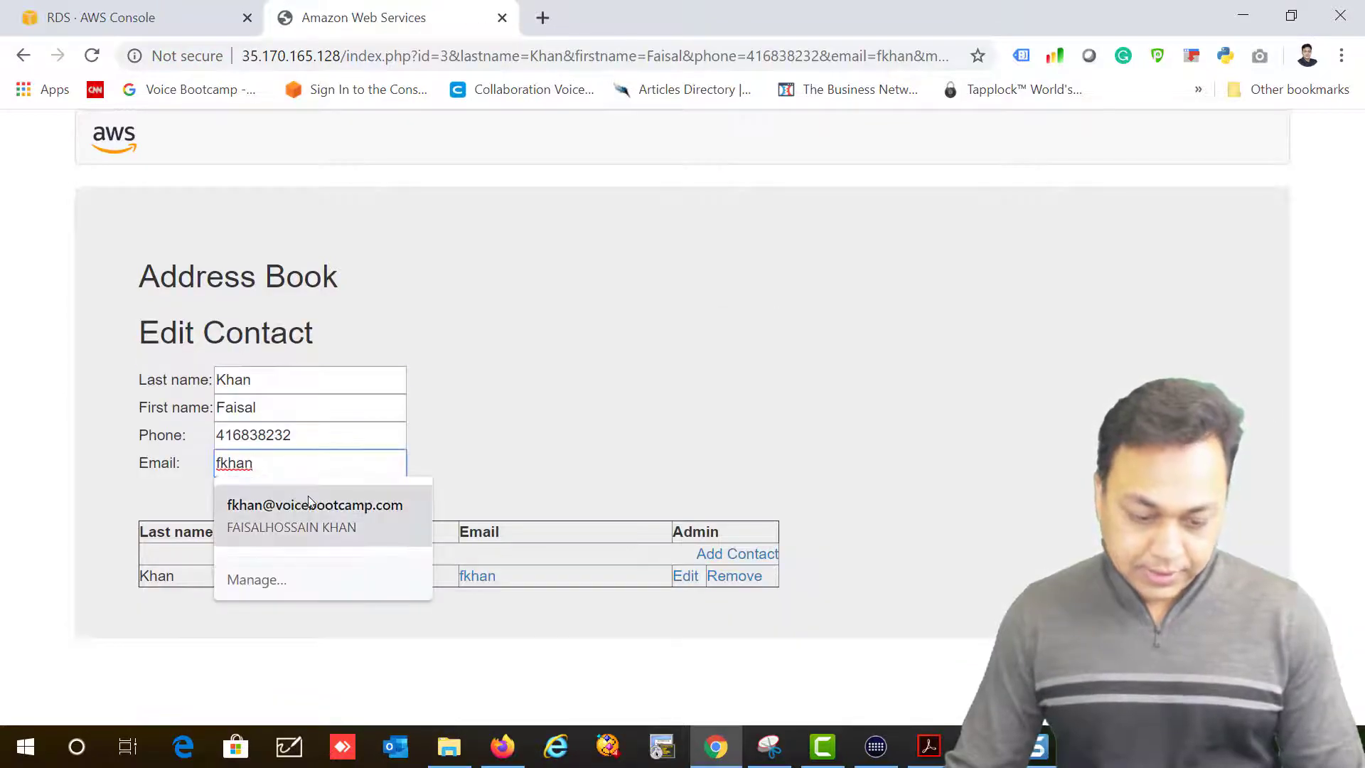
{"action": "left_click", "coordinate": [309, 504]}
{"action": "double_click", "coordinate": [294, 436]}
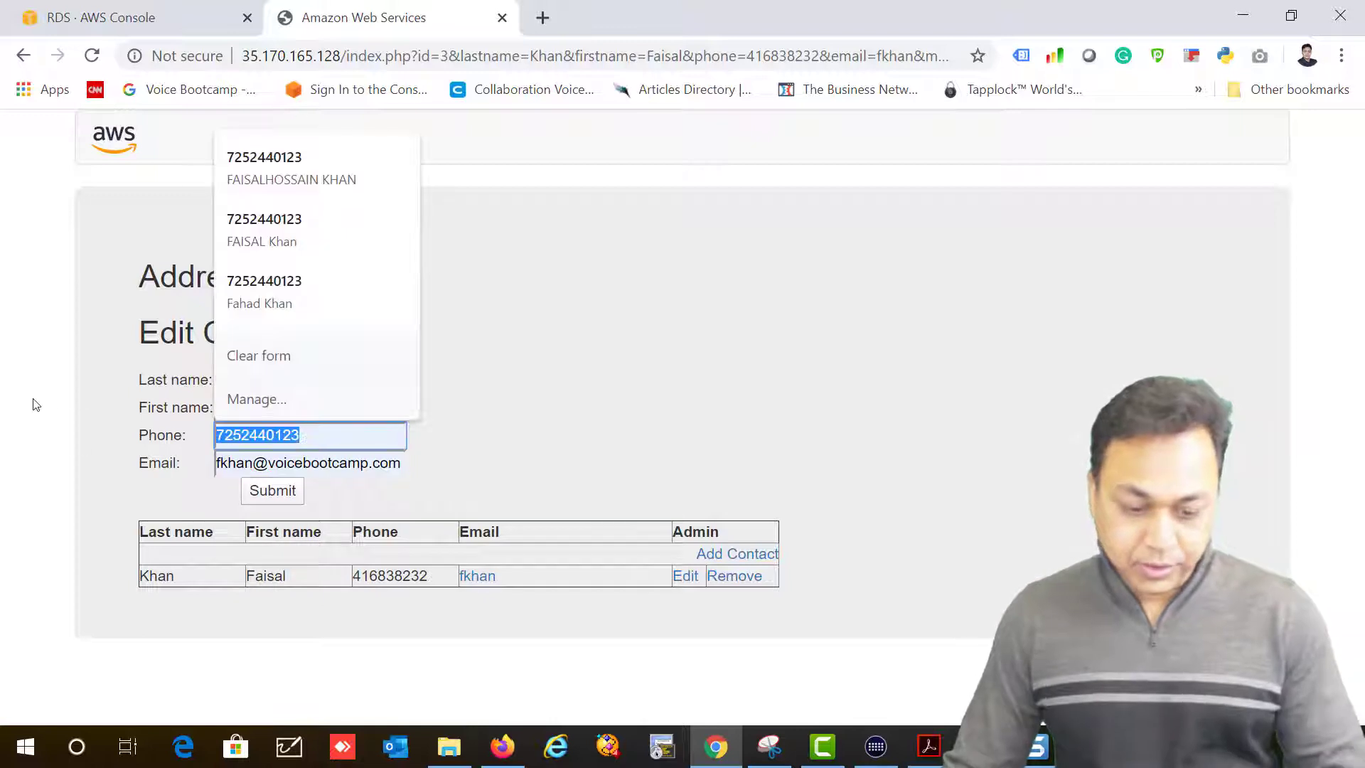
{"action": "type", "text": "234343"}
{"action": "left_click", "coordinate": [317, 489]}
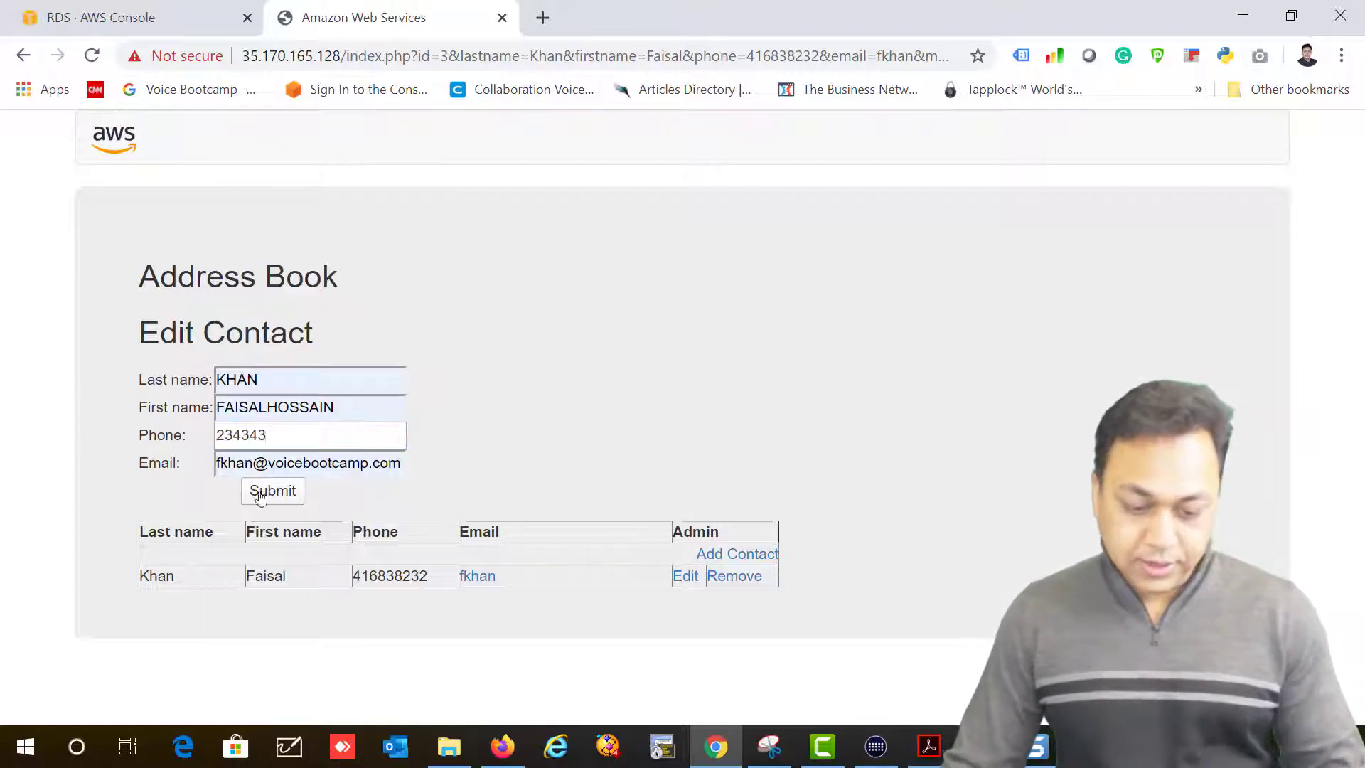
{"action": "left_click", "coordinate": [270, 496]}
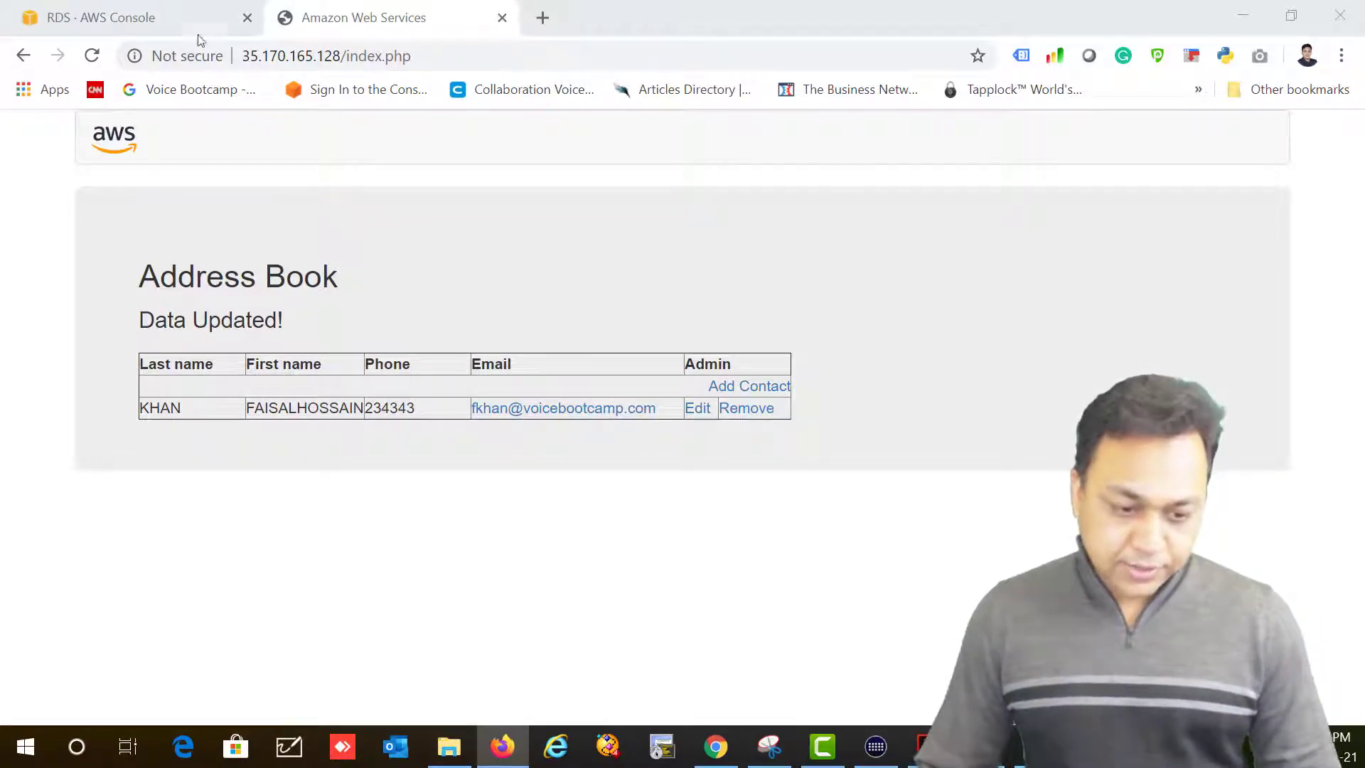
Step: Navigate back to the RDS Databases list
{"action": "left_click", "coordinate": [136, 10]}
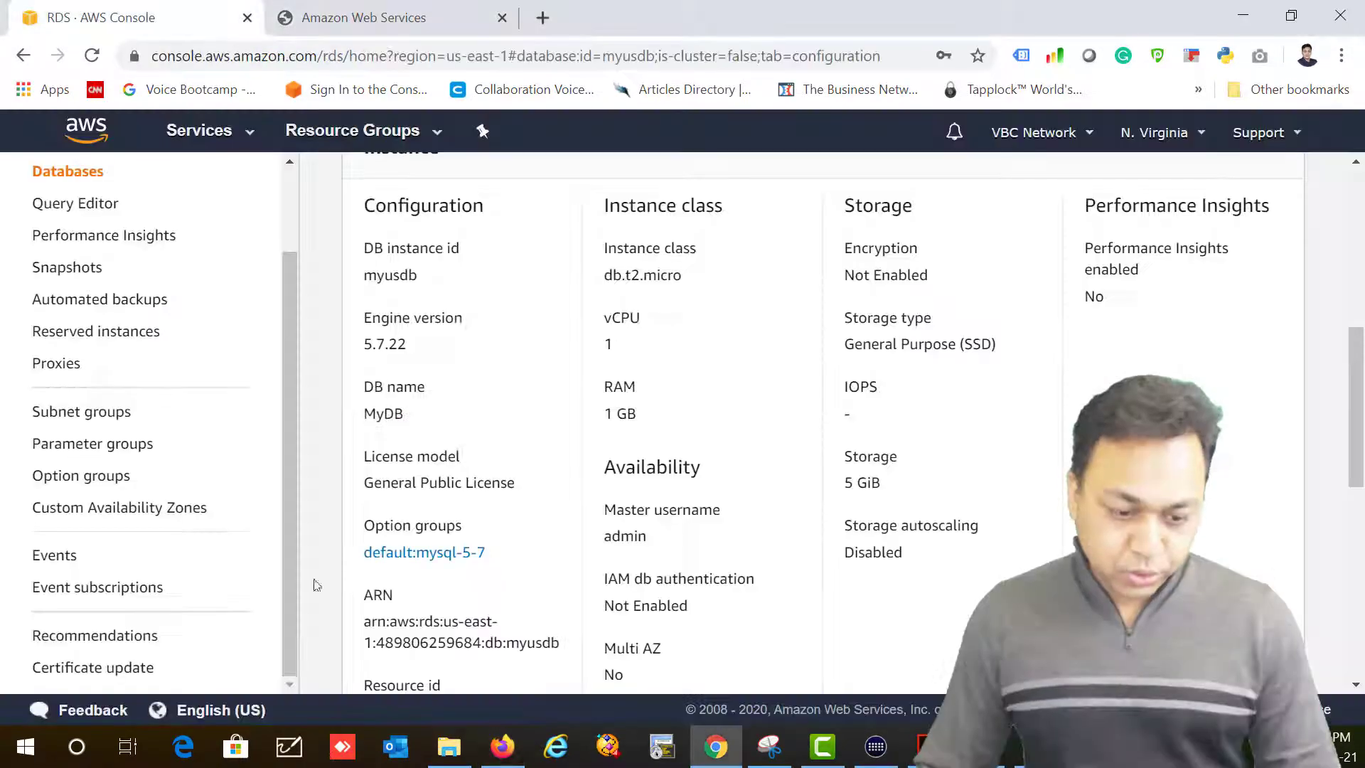
{"action": "left_click", "coordinate": [78, 418]}
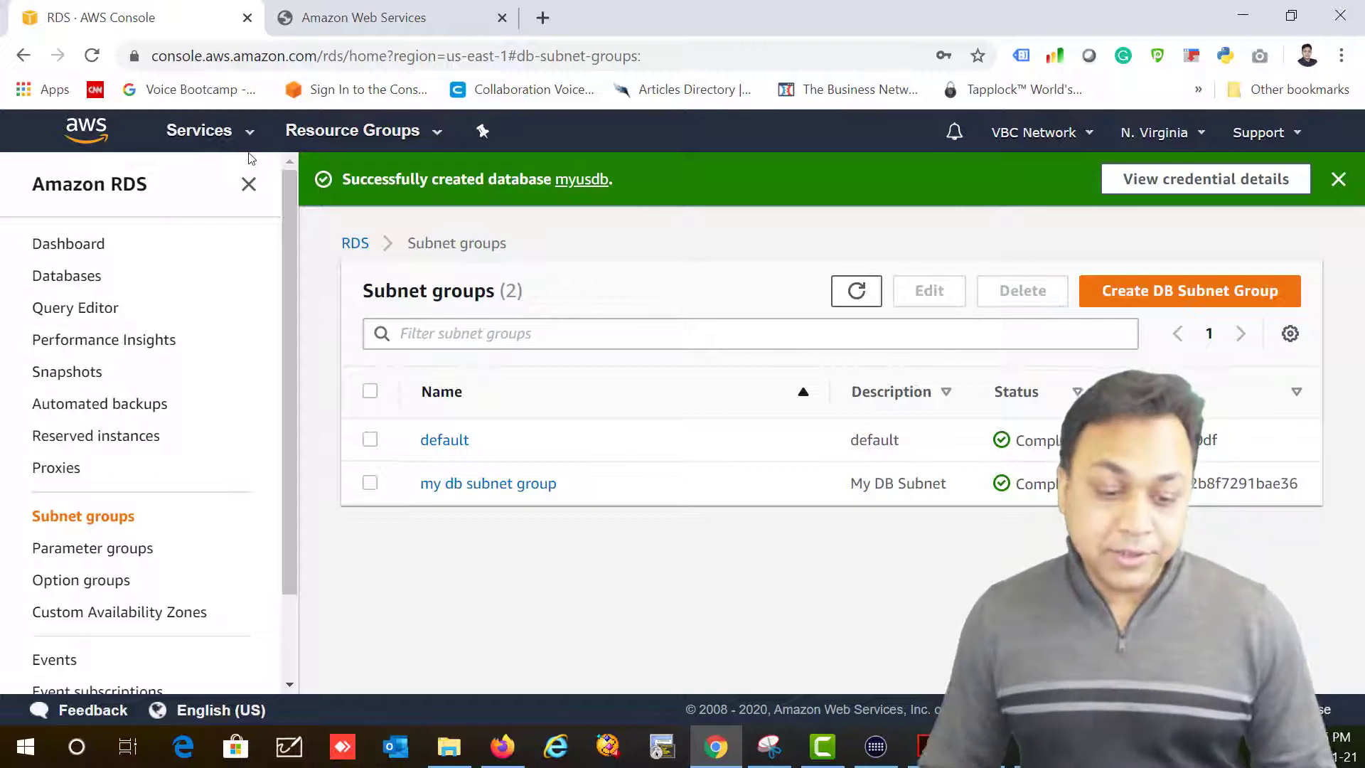
{"action": "left_click", "coordinate": [206, 130]}
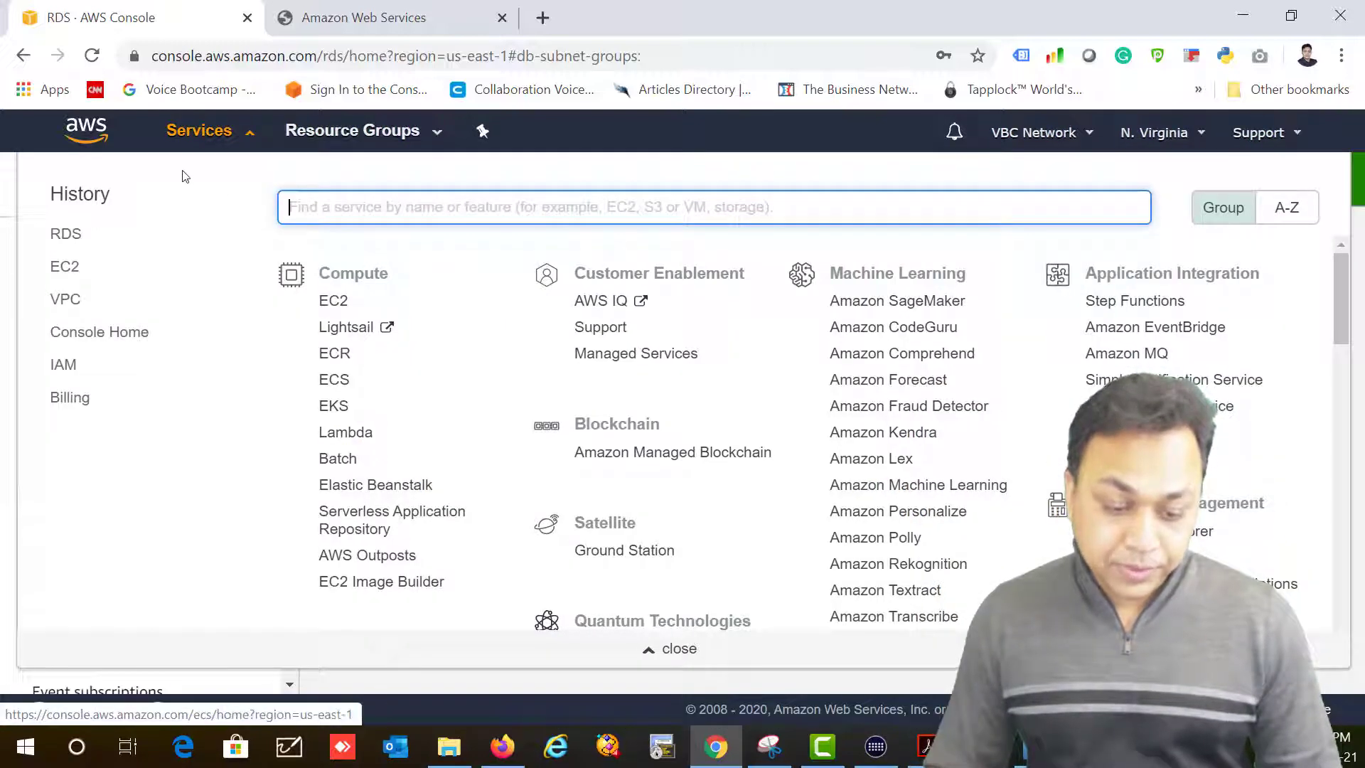
{"action": "left_click", "coordinate": [6, 309]}
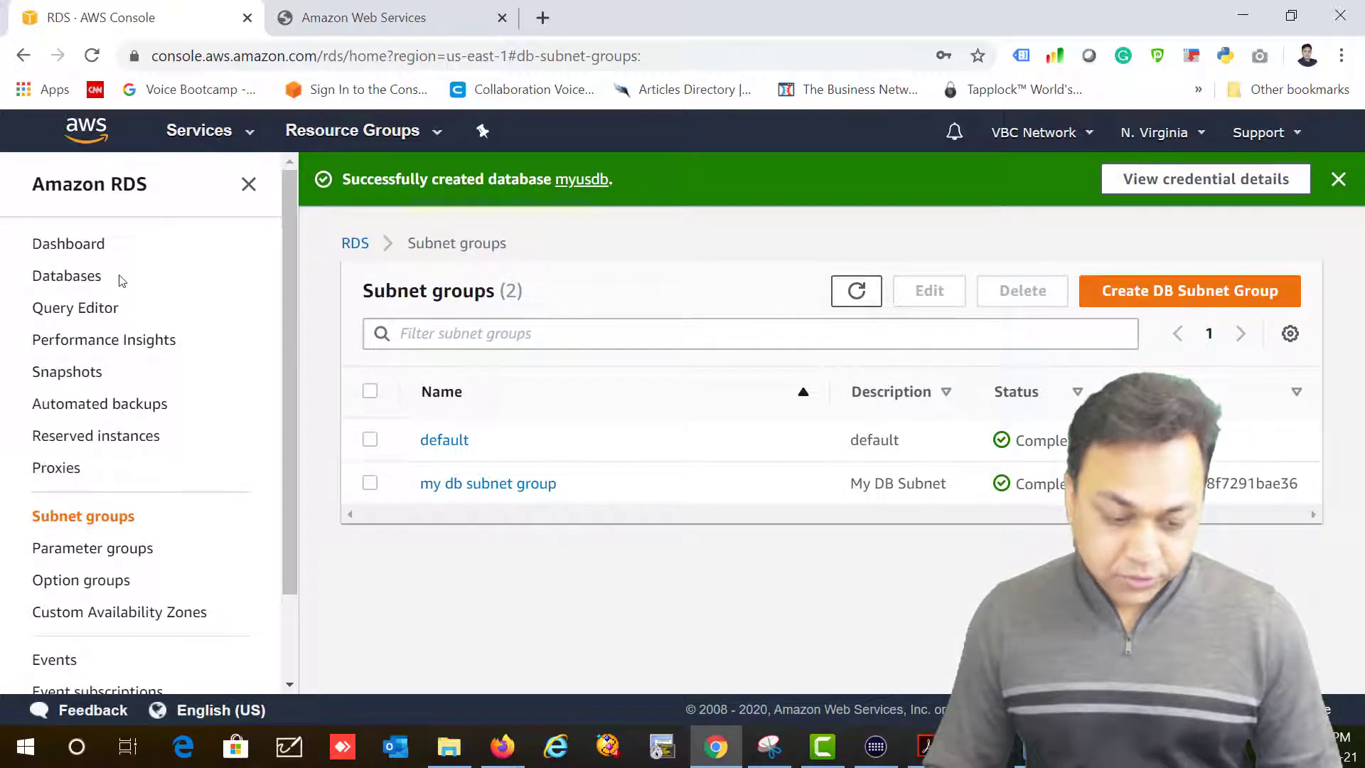
{"action": "left_click", "coordinate": [91, 277]}
Step: Delete myusdb, confirming with 'delete me' and keeping a final snapshot
{"action": "left_click", "coordinate": [369, 465]}
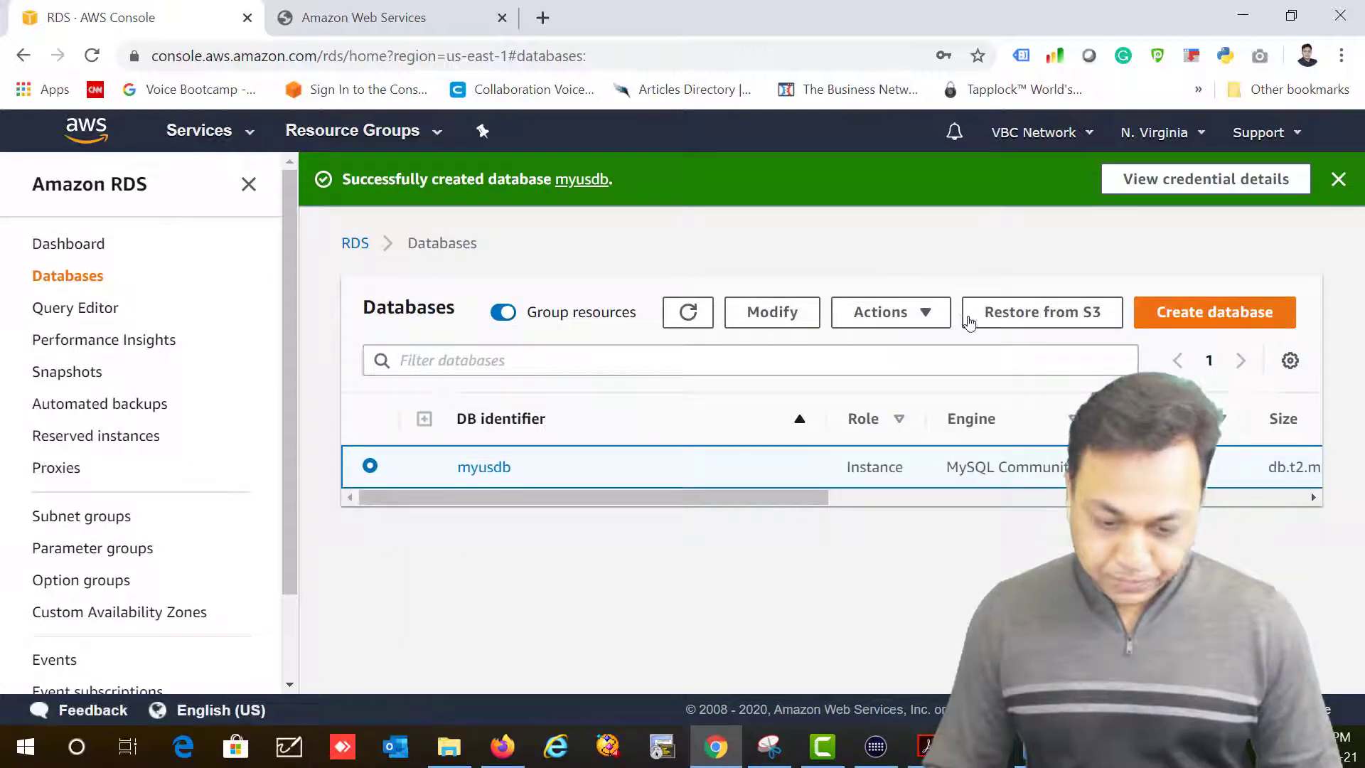
{"action": "left_click", "coordinate": [881, 313]}
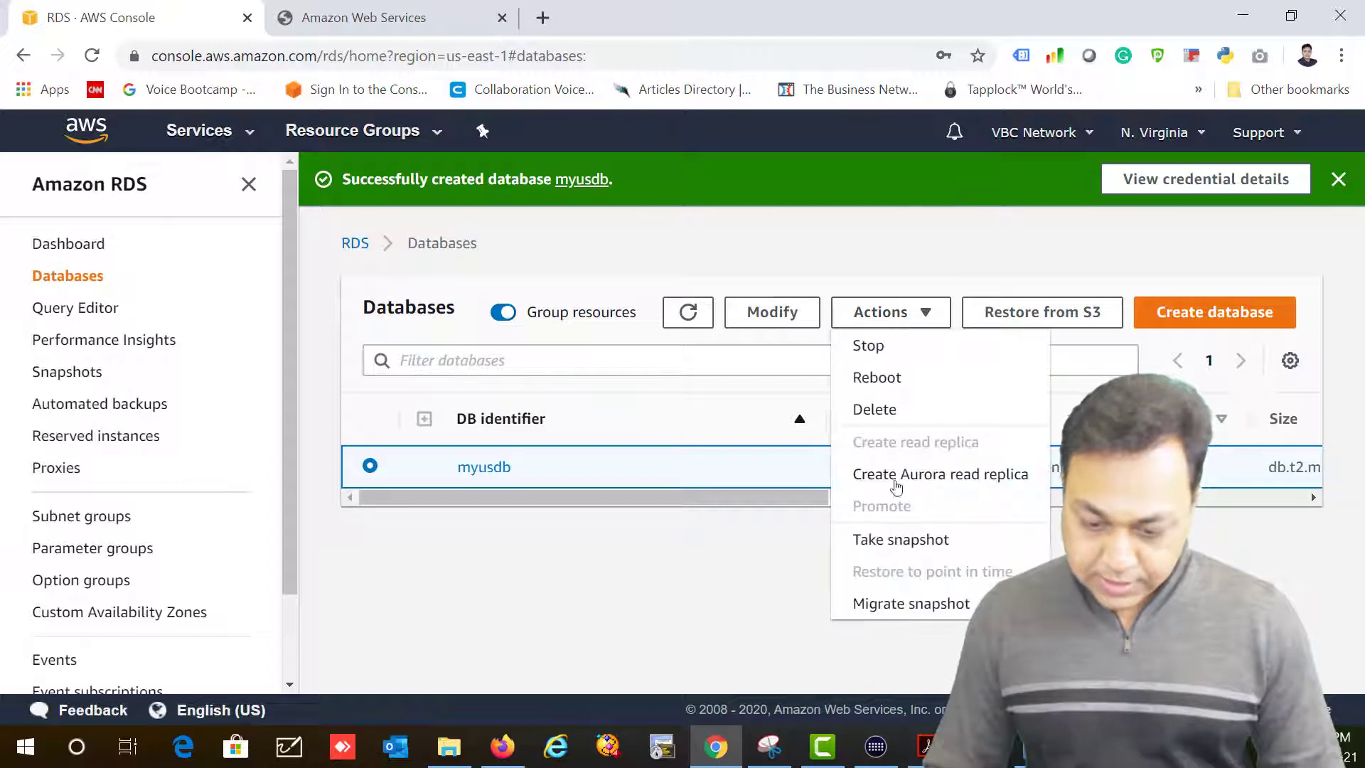
{"action": "left_click", "coordinate": [882, 413]}
{"action": "left_click", "coordinate": [533, 522]}
{"action": "type", "text": "delete me"}
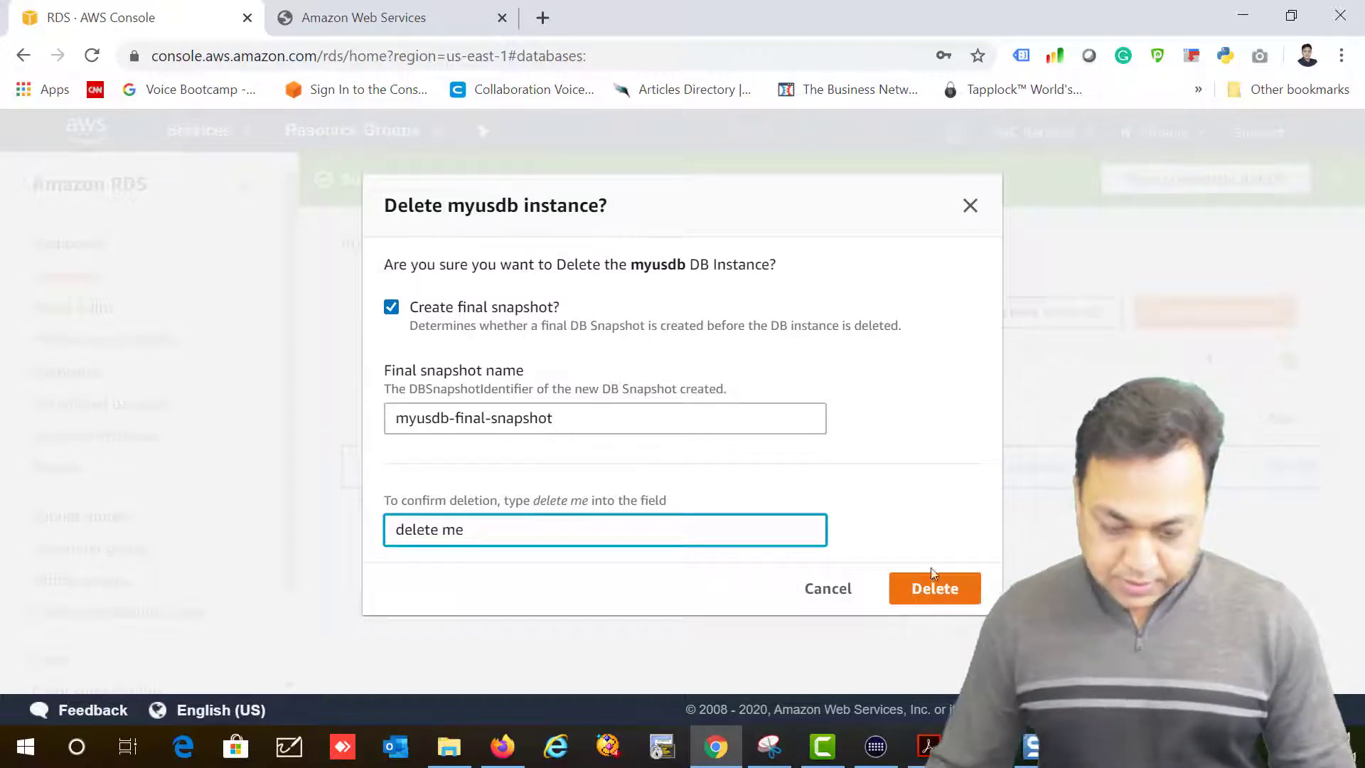
{"action": "left_click", "coordinate": [949, 597]}
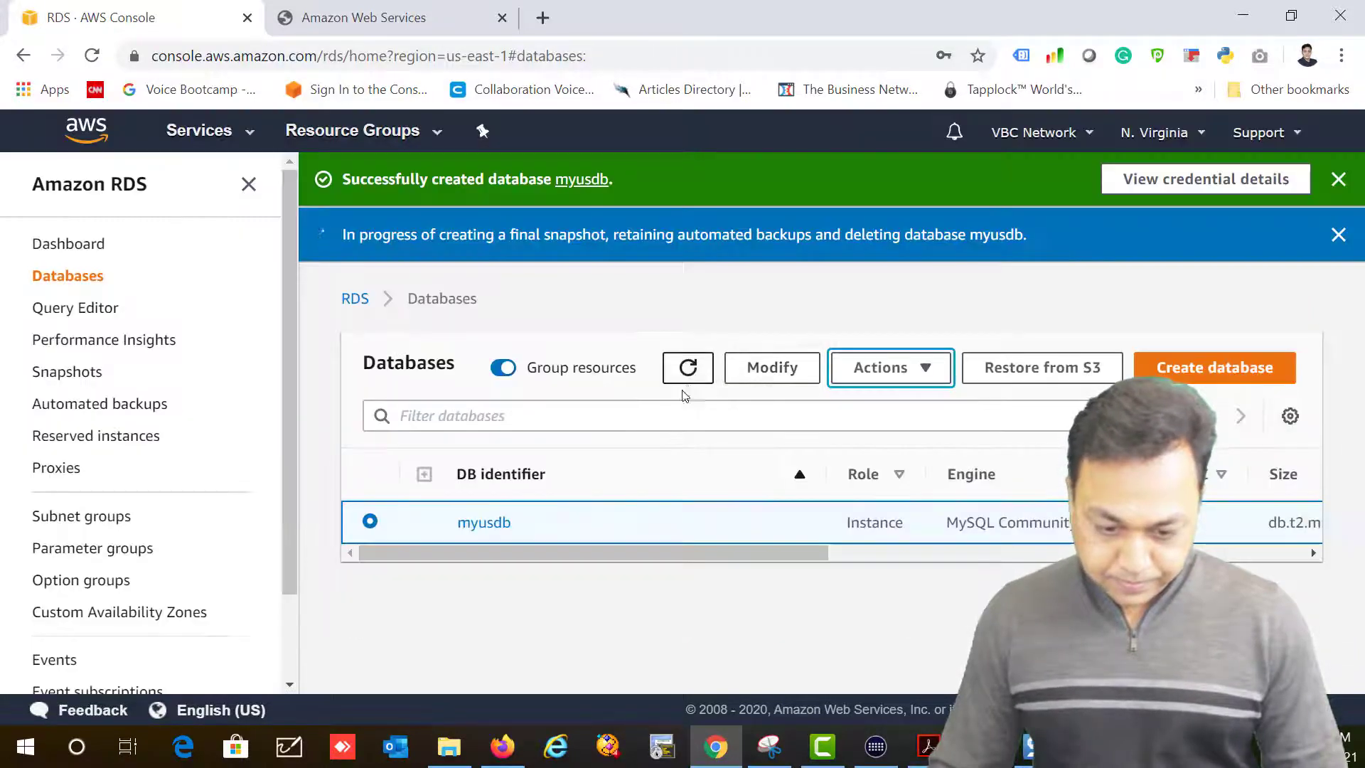
Step: Open the VPC console through the Services search
{"action": "left_click", "coordinate": [193, 135]}
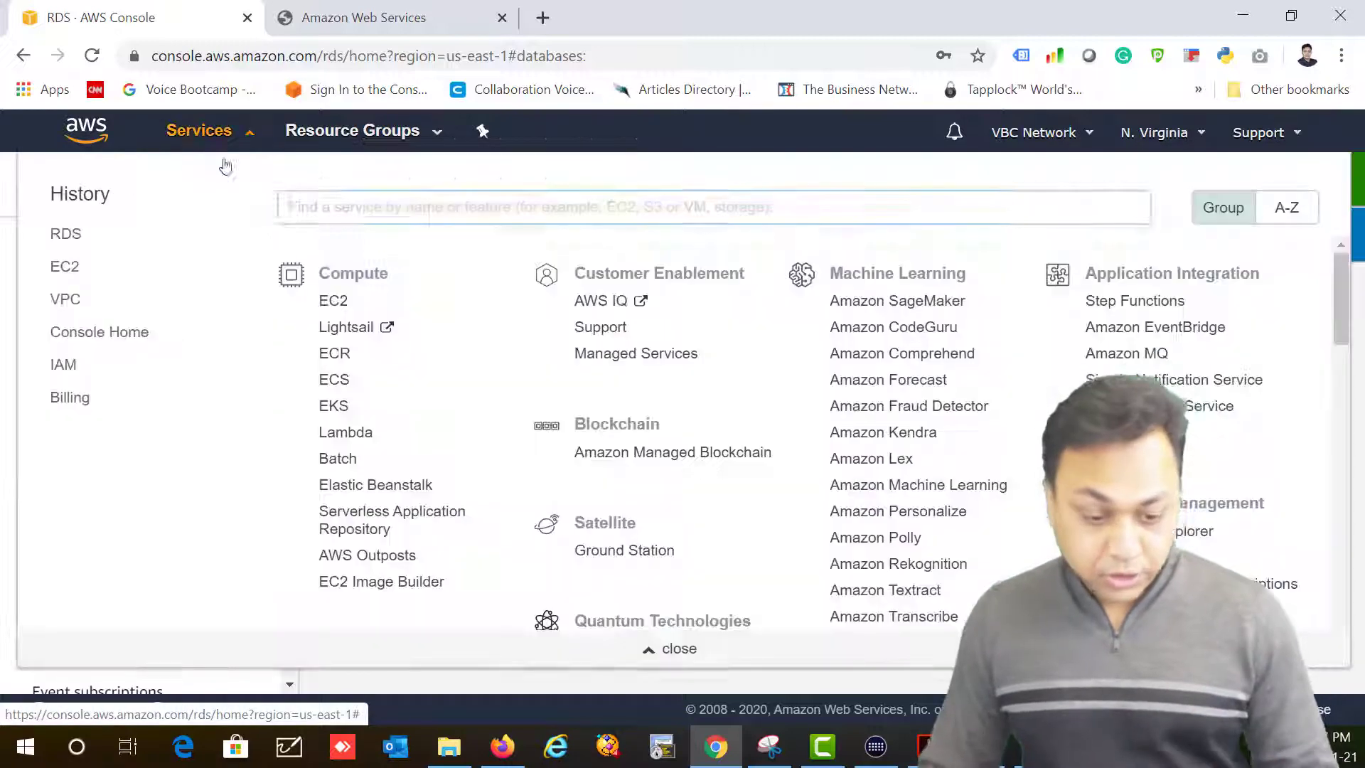
{"action": "left_click", "coordinate": [333, 300]}
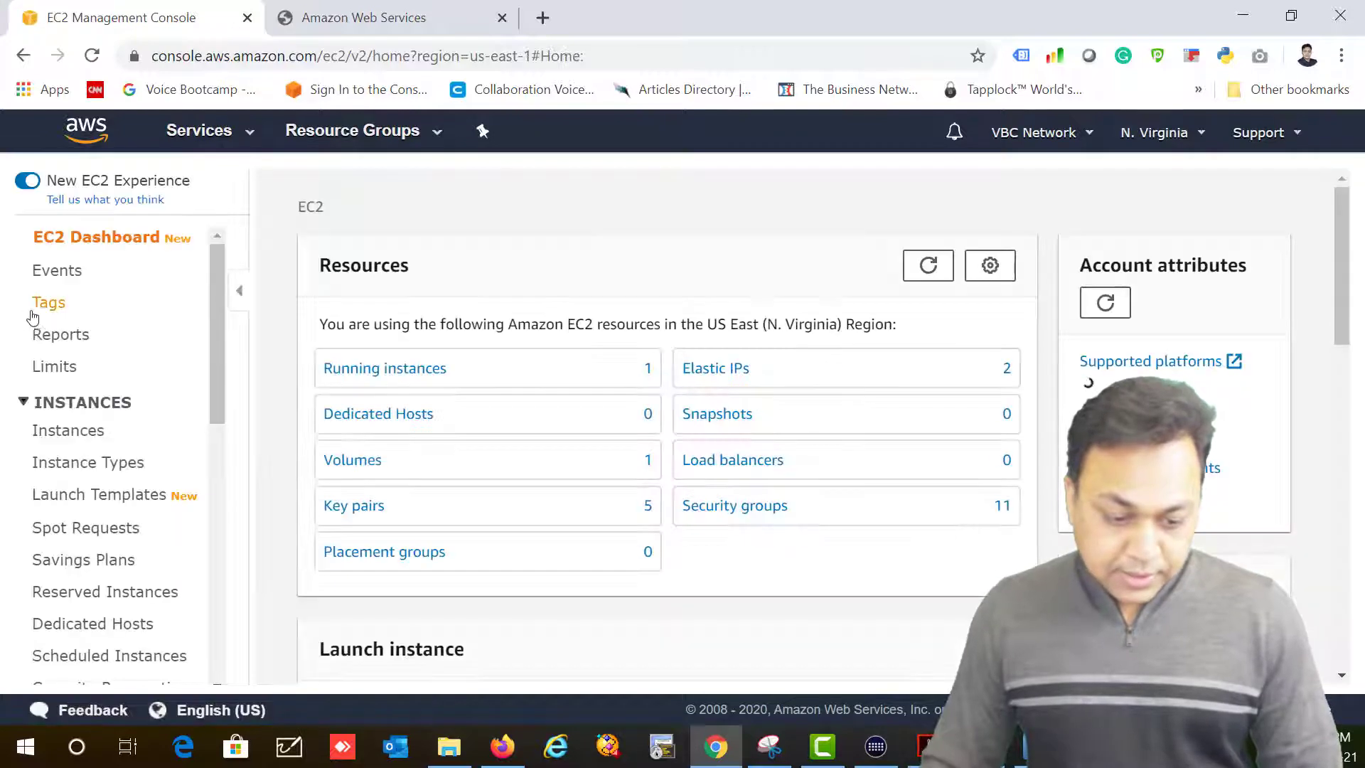
{"action": "left_click", "coordinate": [192, 132]}
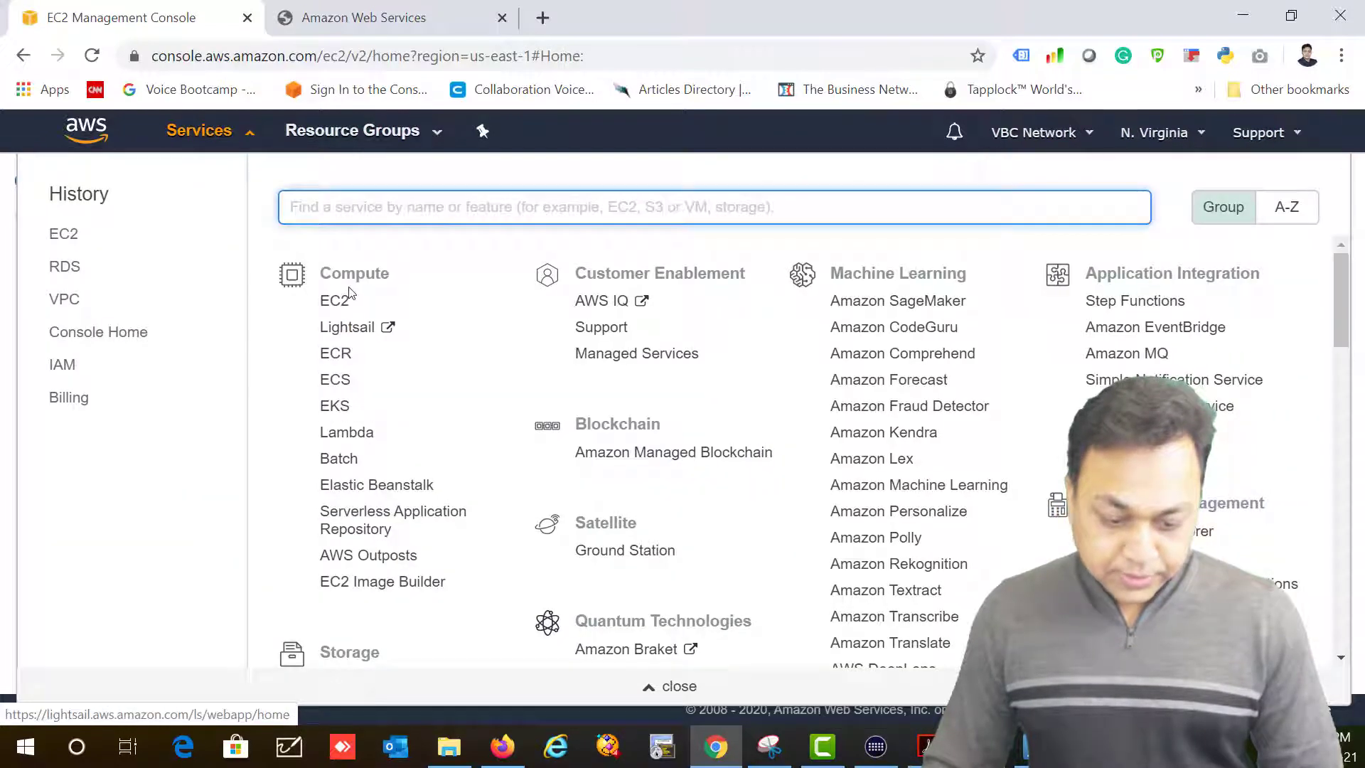
{"action": "type", "text": "vb"}
{"action": "key", "text": "BackSpace"}
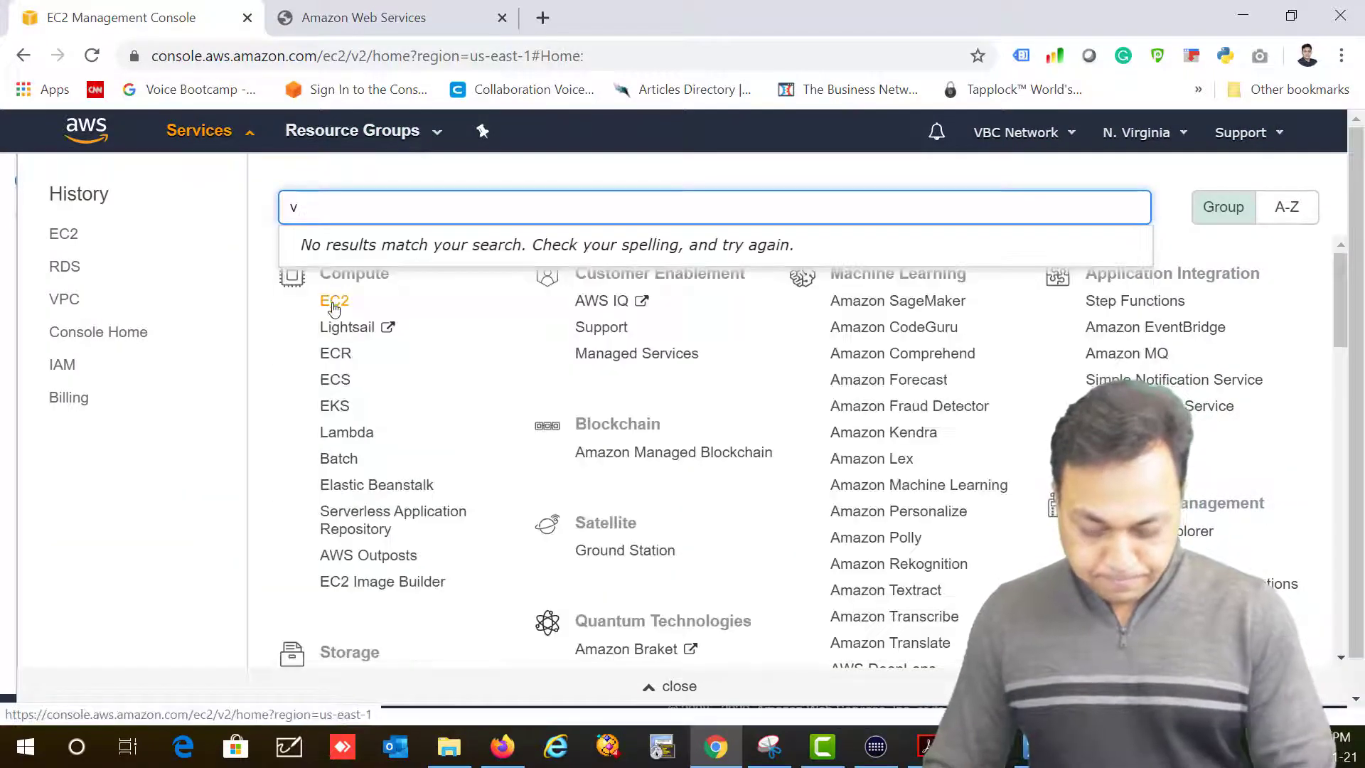
{"action": "type", "text": "p"}
{"action": "left_click", "coordinate": [324, 260]}
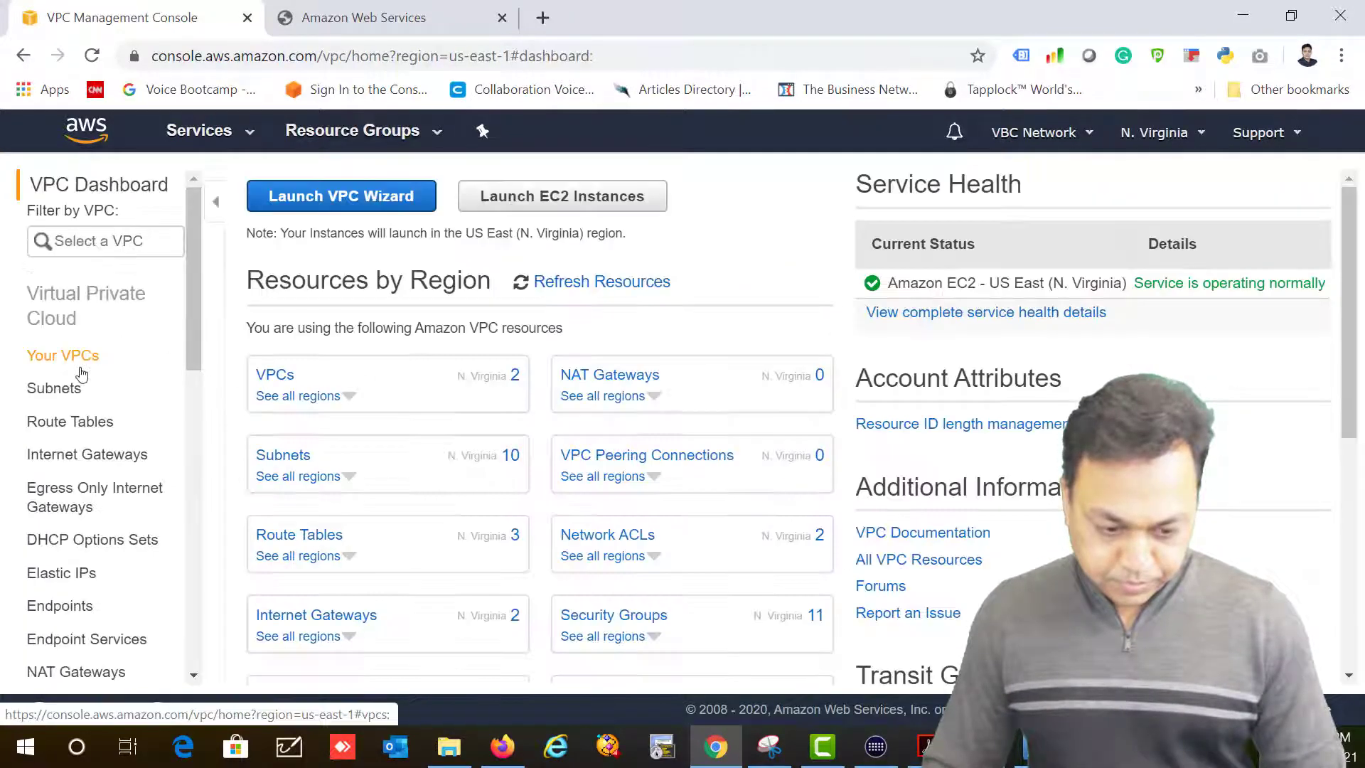
Step: Review MyUSVPC, My US Route Table's subnet associations, and the subnets list
{"action": "left_click", "coordinate": [268, 392]}
{"action": "left_click", "coordinate": [280, 376]}
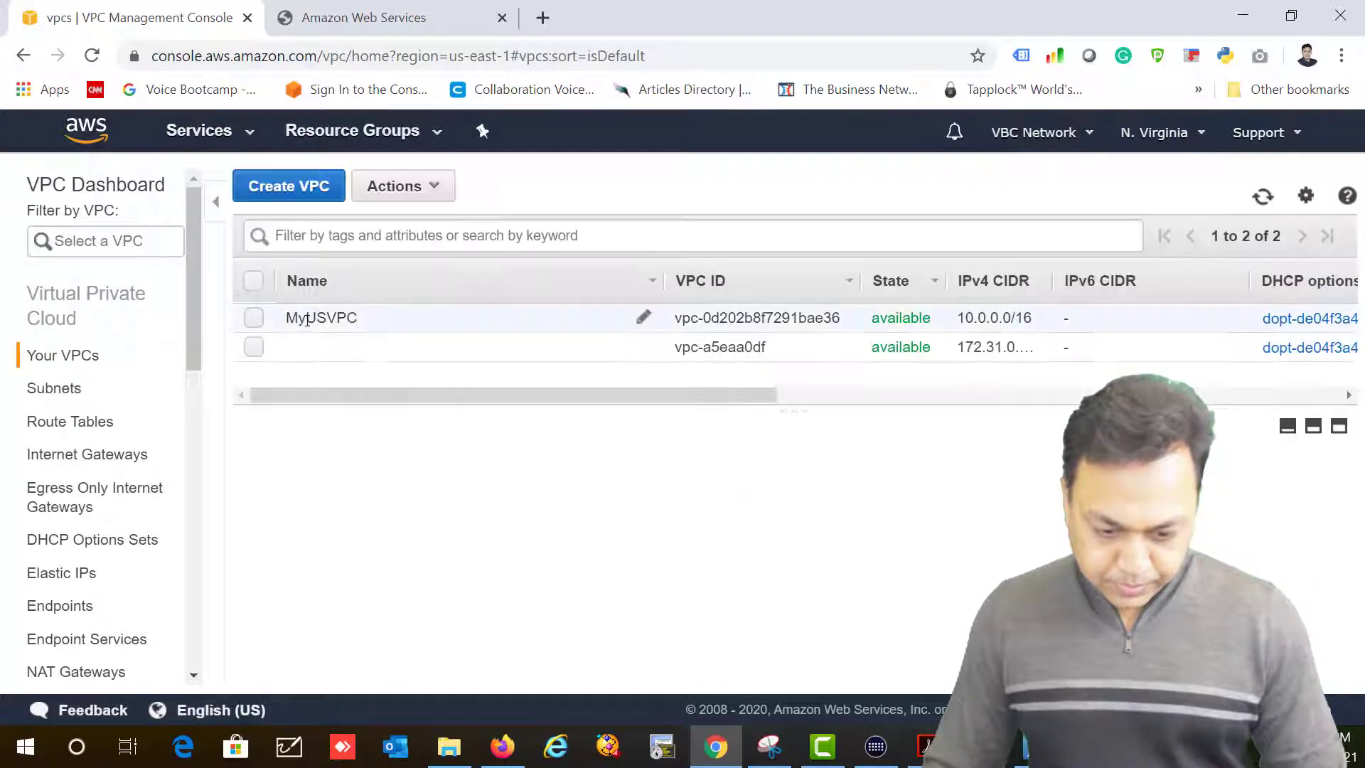
{"action": "left_click", "coordinate": [264, 324]}
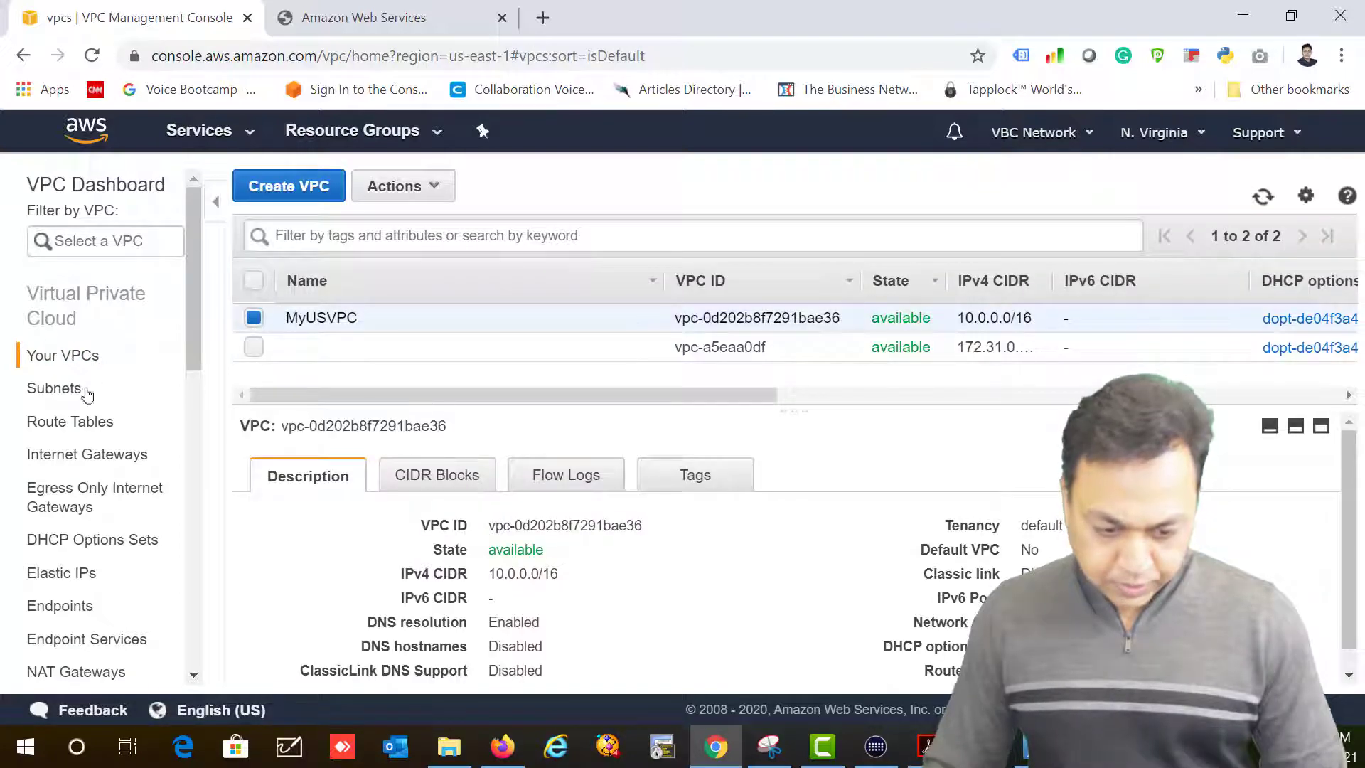
{"action": "left_click", "coordinate": [57, 422]}
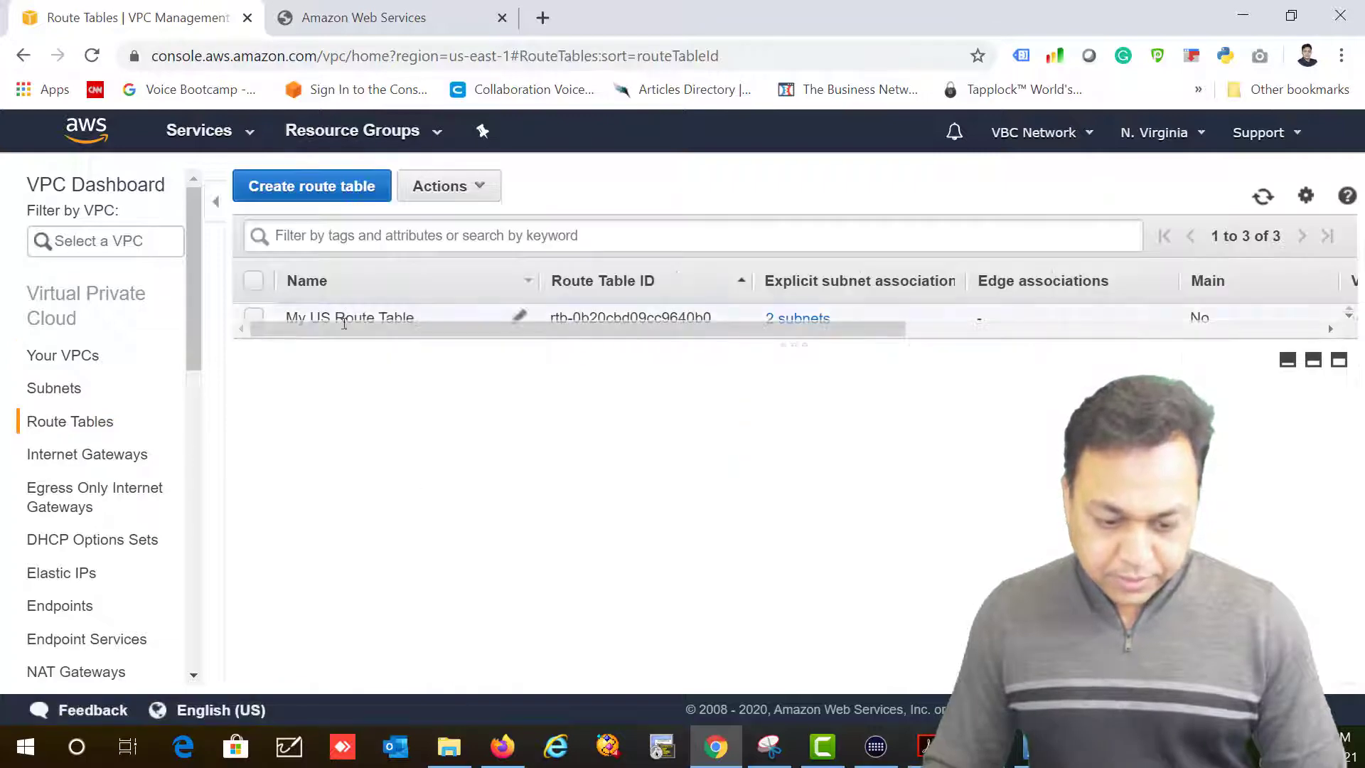
{"action": "left_click", "coordinate": [352, 320]}
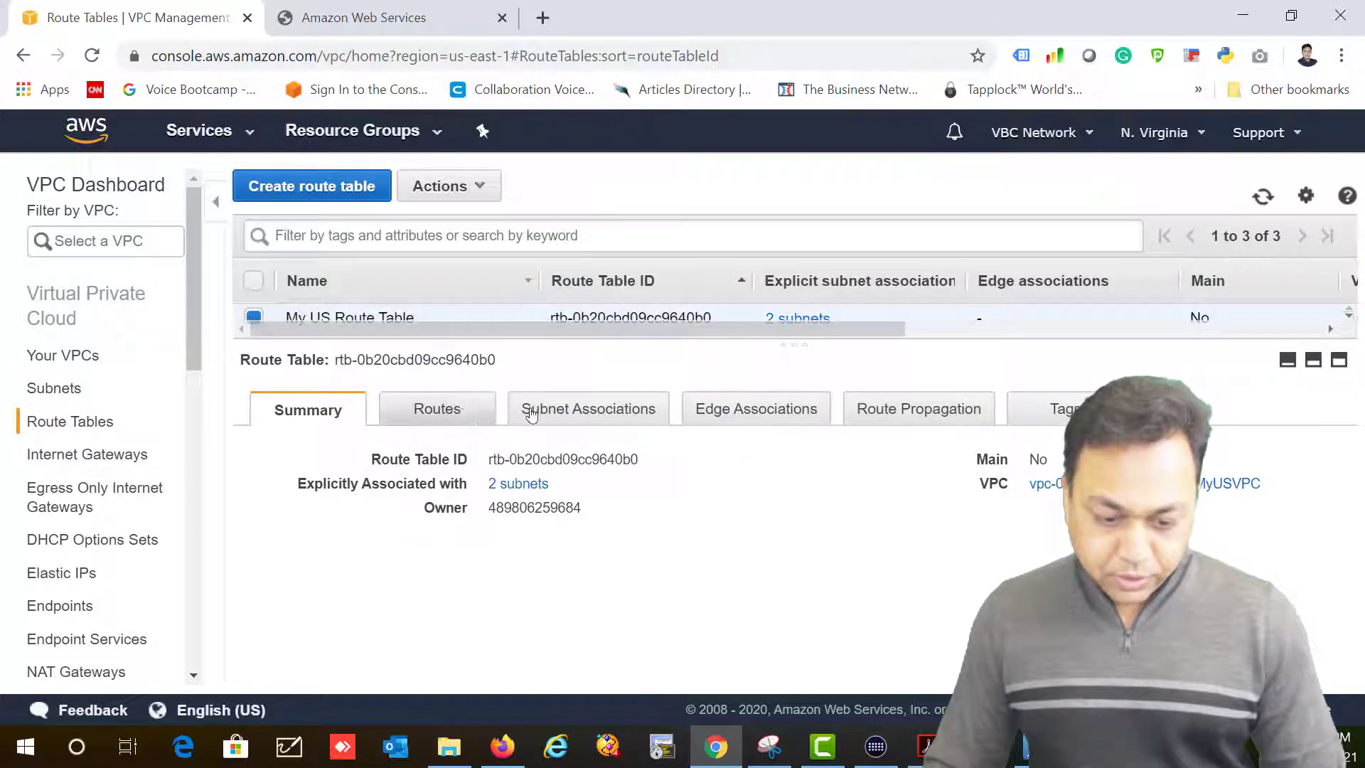
{"action": "left_click", "coordinate": [554, 410]}
{"action": "scroll", "coordinate": [498, 462], "scroll_direction": "down", "scroll_amount": 2}
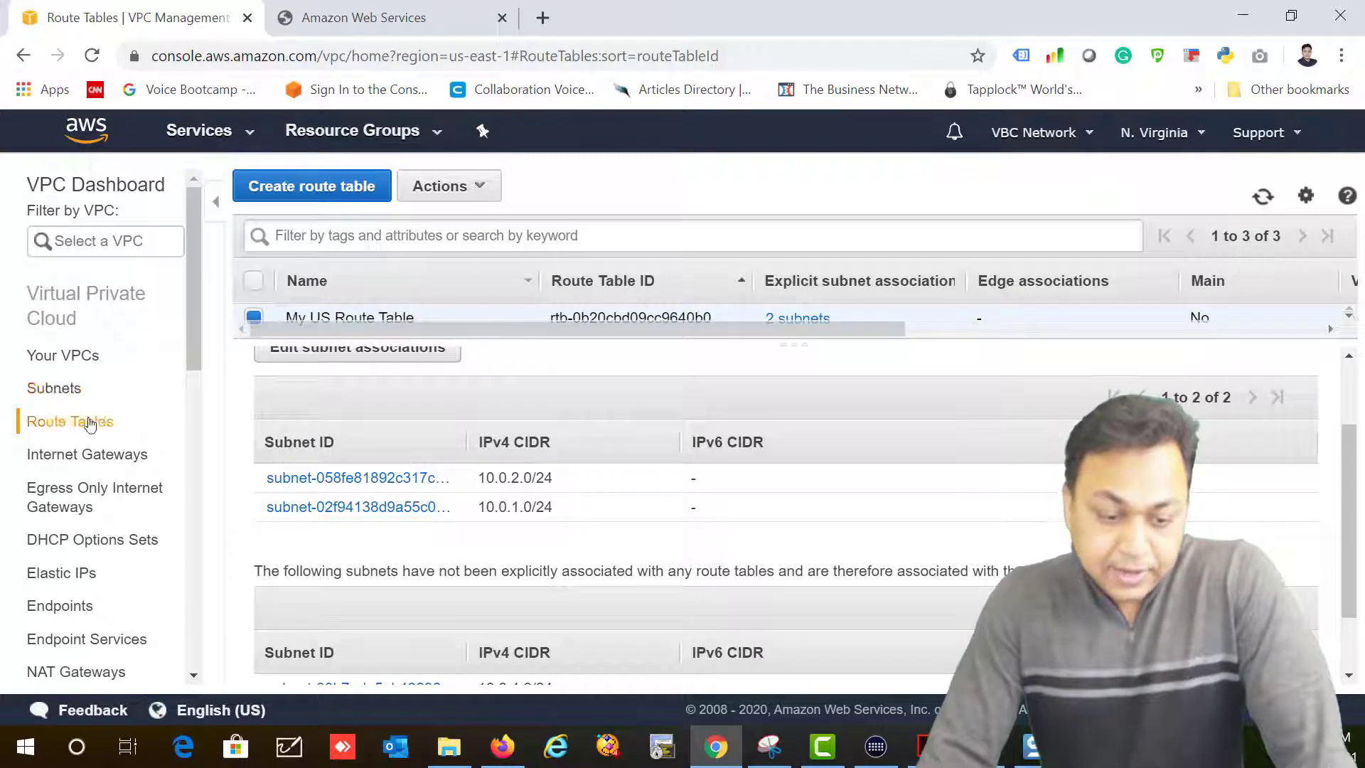
{"action": "left_click", "coordinate": [74, 390]}
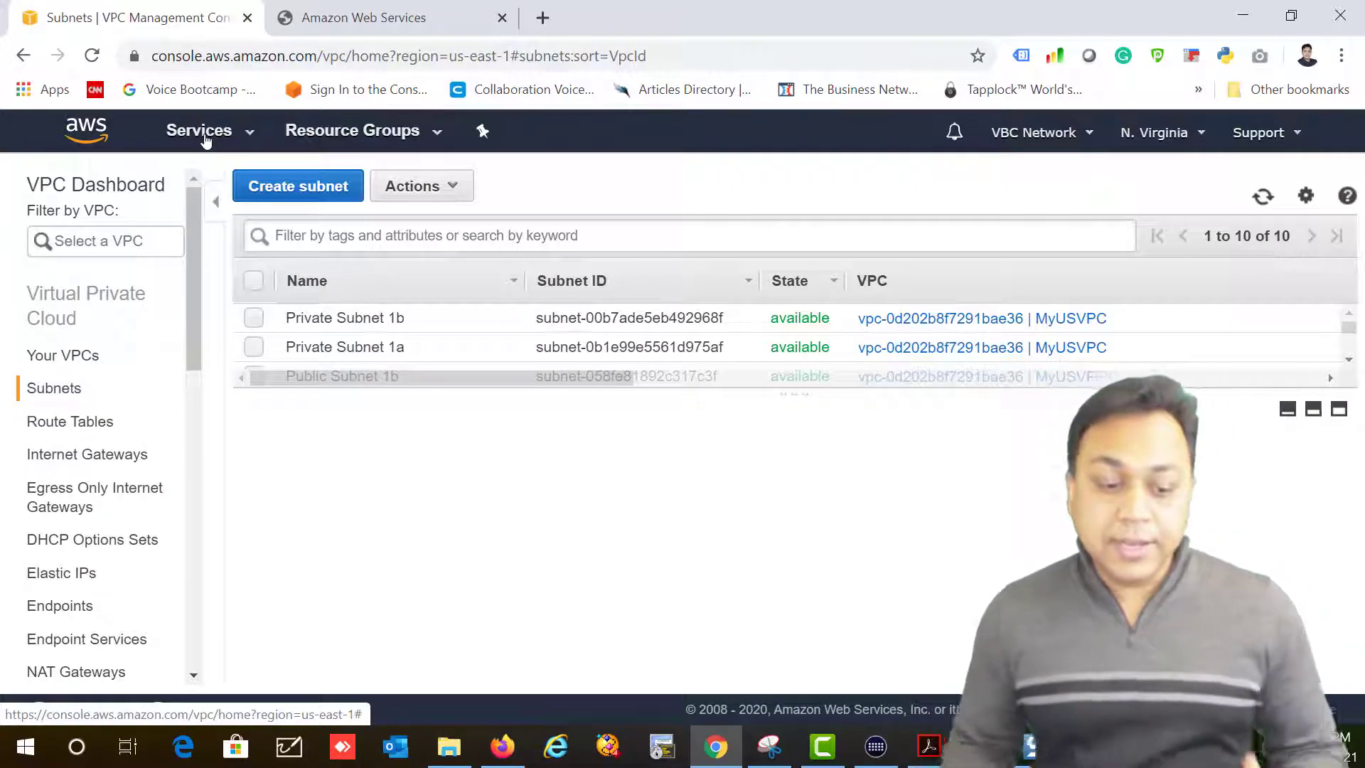
{"action": "left_click", "coordinate": [211, 133]}
Step: Terminate only the Web Server instance from the EC2 Instances list
{"action": "left_click", "coordinate": [335, 304]}
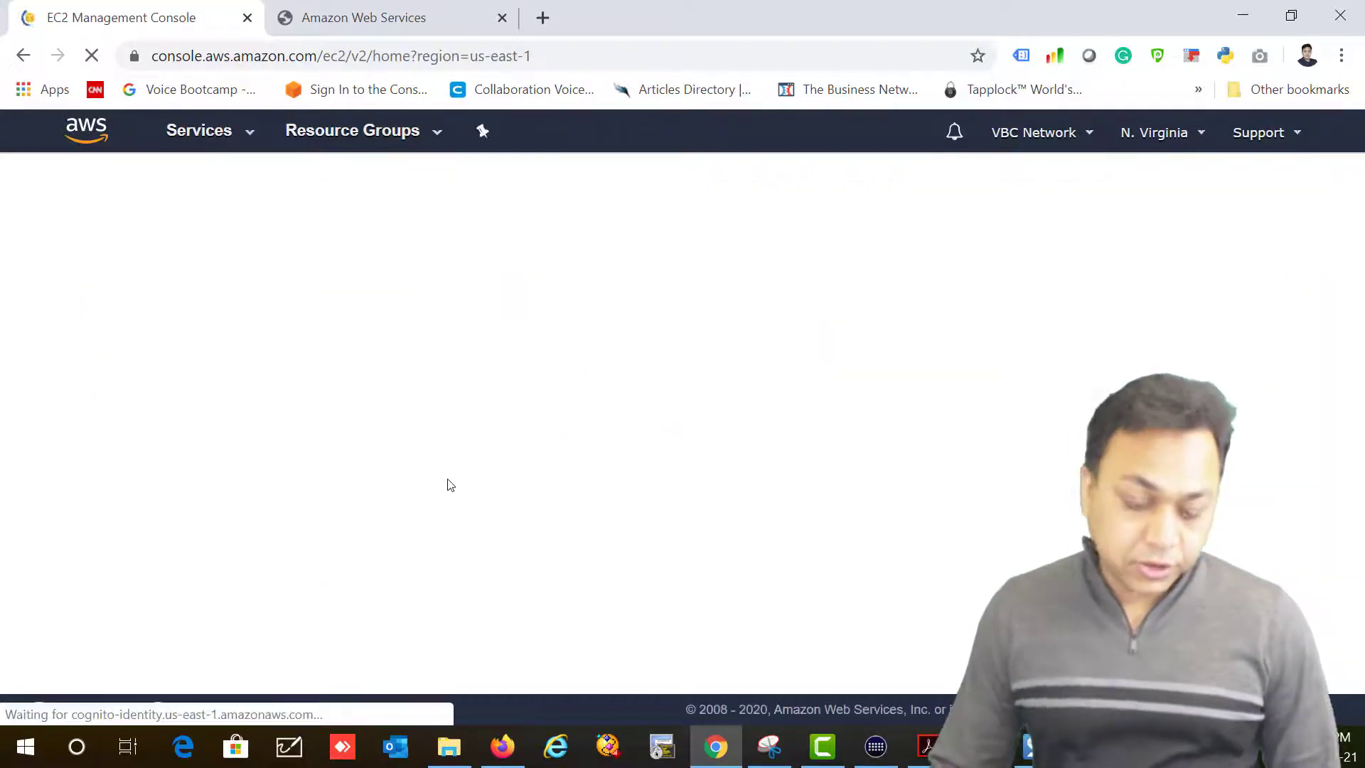
{"action": "left_click", "coordinate": [325, 372]}
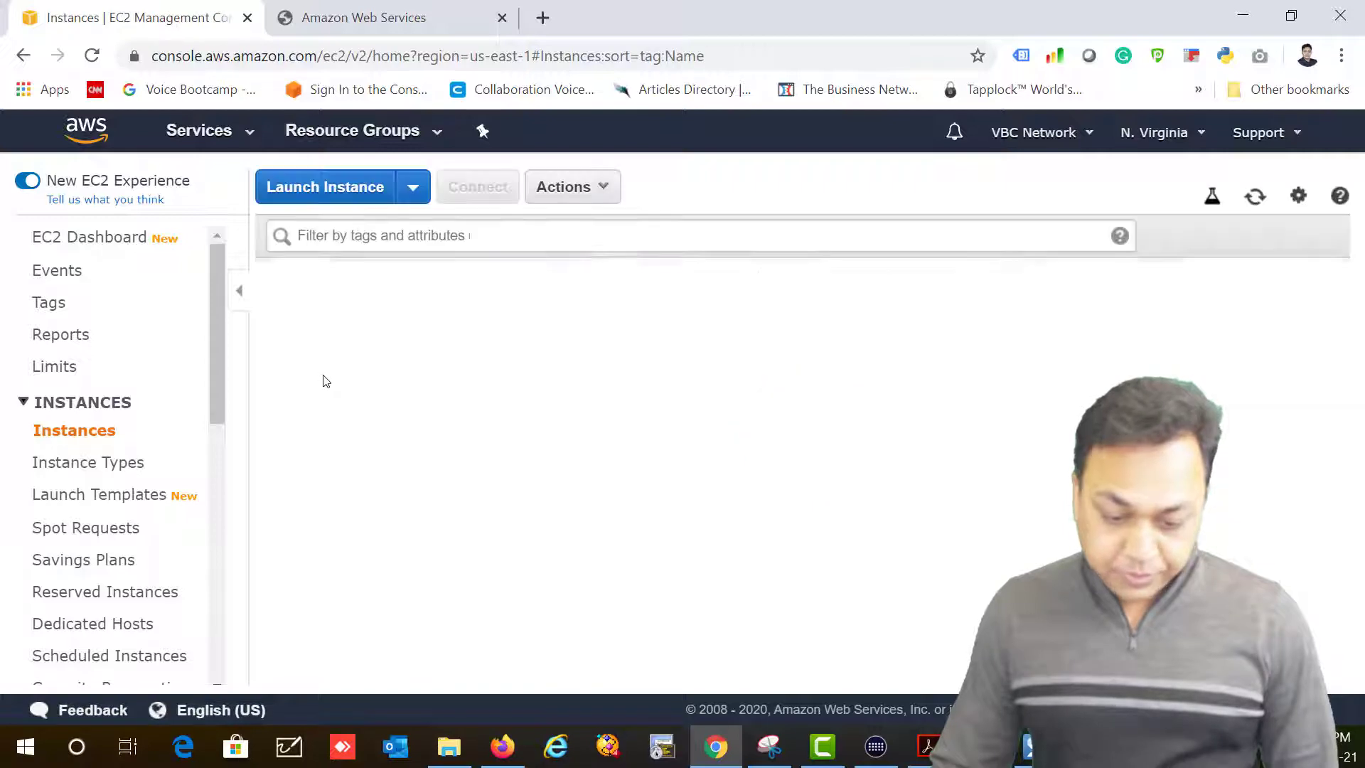
{"action": "left_click", "coordinate": [276, 280]}
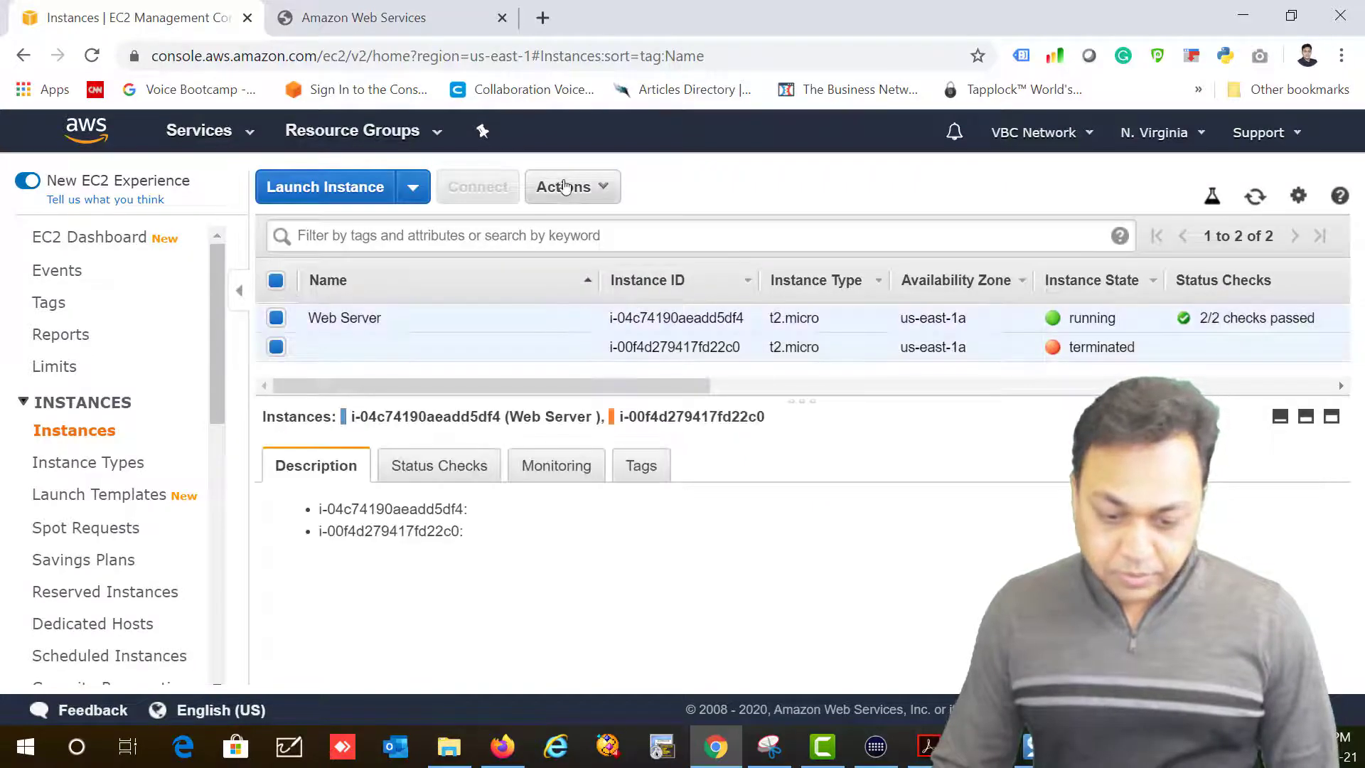
{"action": "left_click", "coordinate": [565, 186]}
{"action": "left_click", "coordinate": [276, 347]}
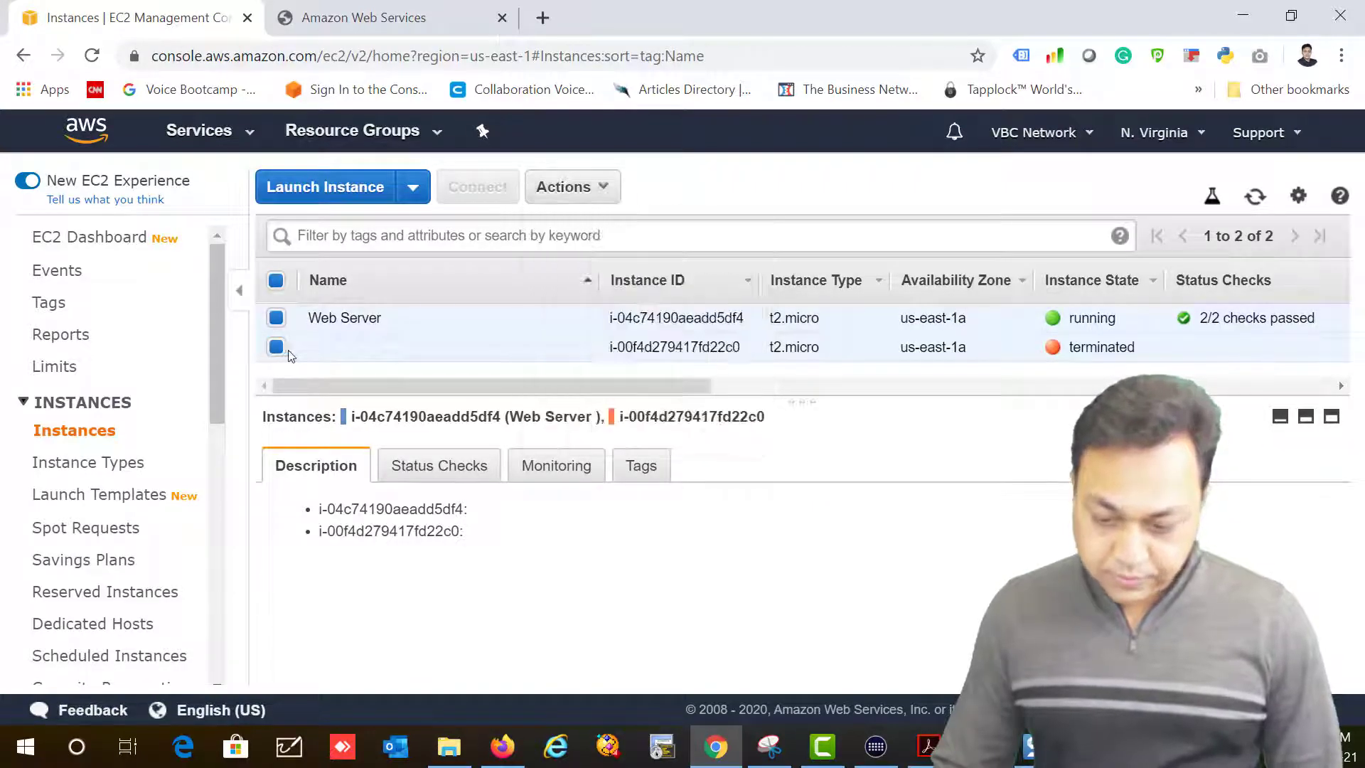
{"action": "left_click", "coordinate": [565, 186]}
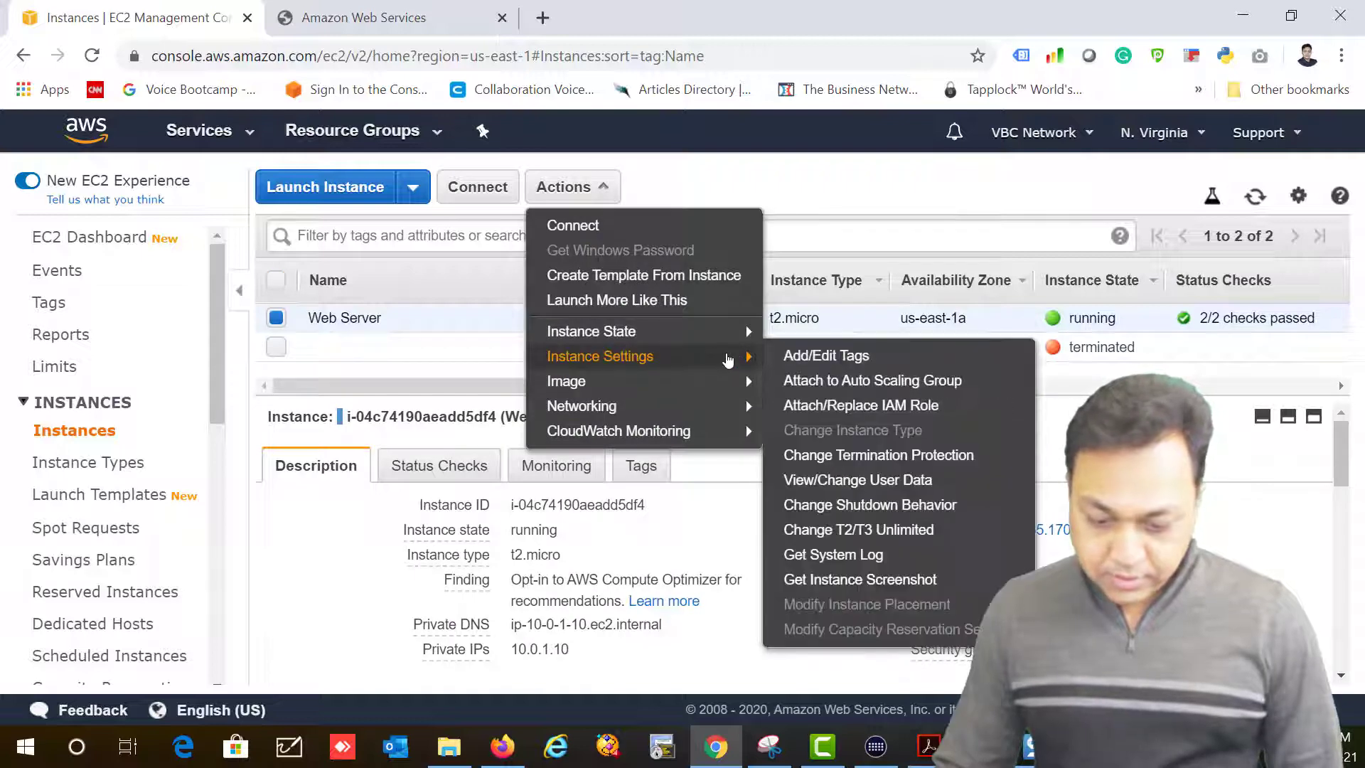
{"action": "mouse_move", "coordinate": [743, 334]}
{"action": "left_click", "coordinate": [814, 429]}
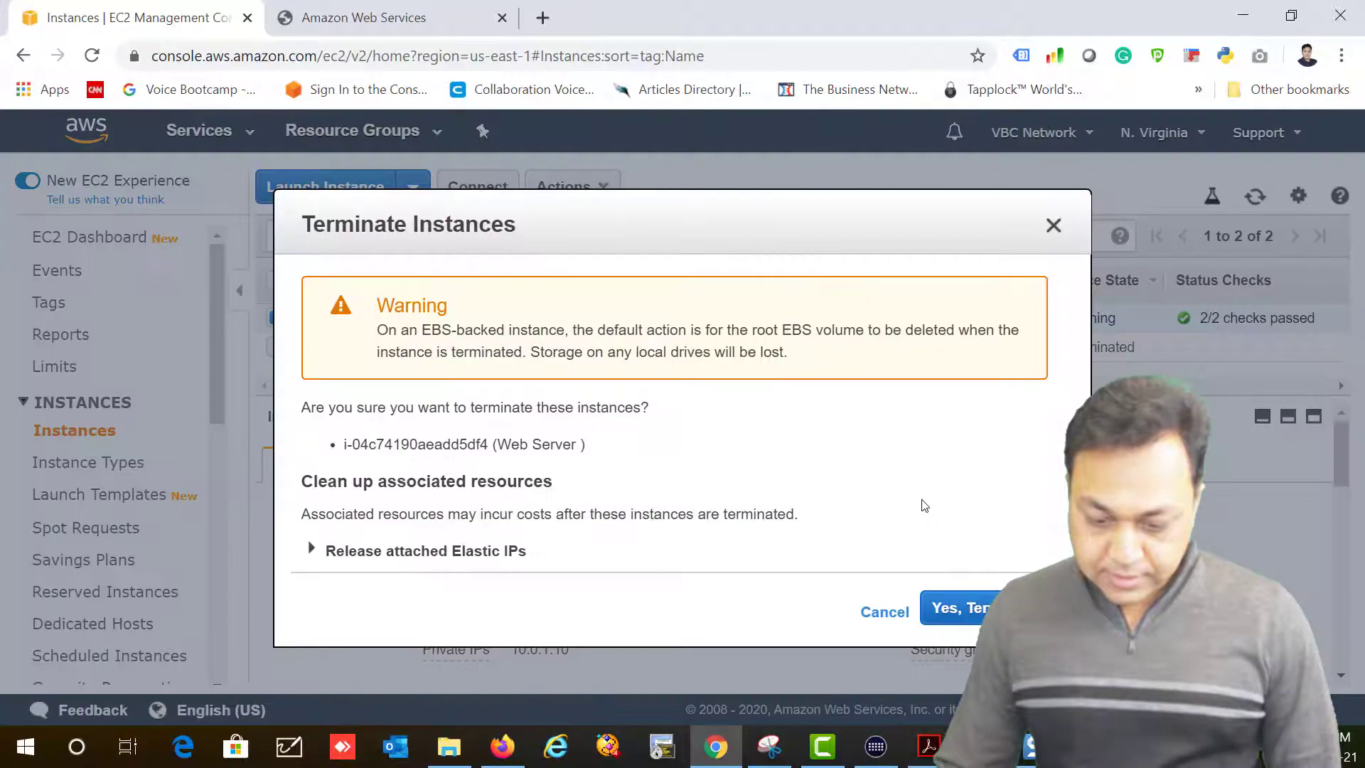
{"action": "left_click", "coordinate": [965, 606]}
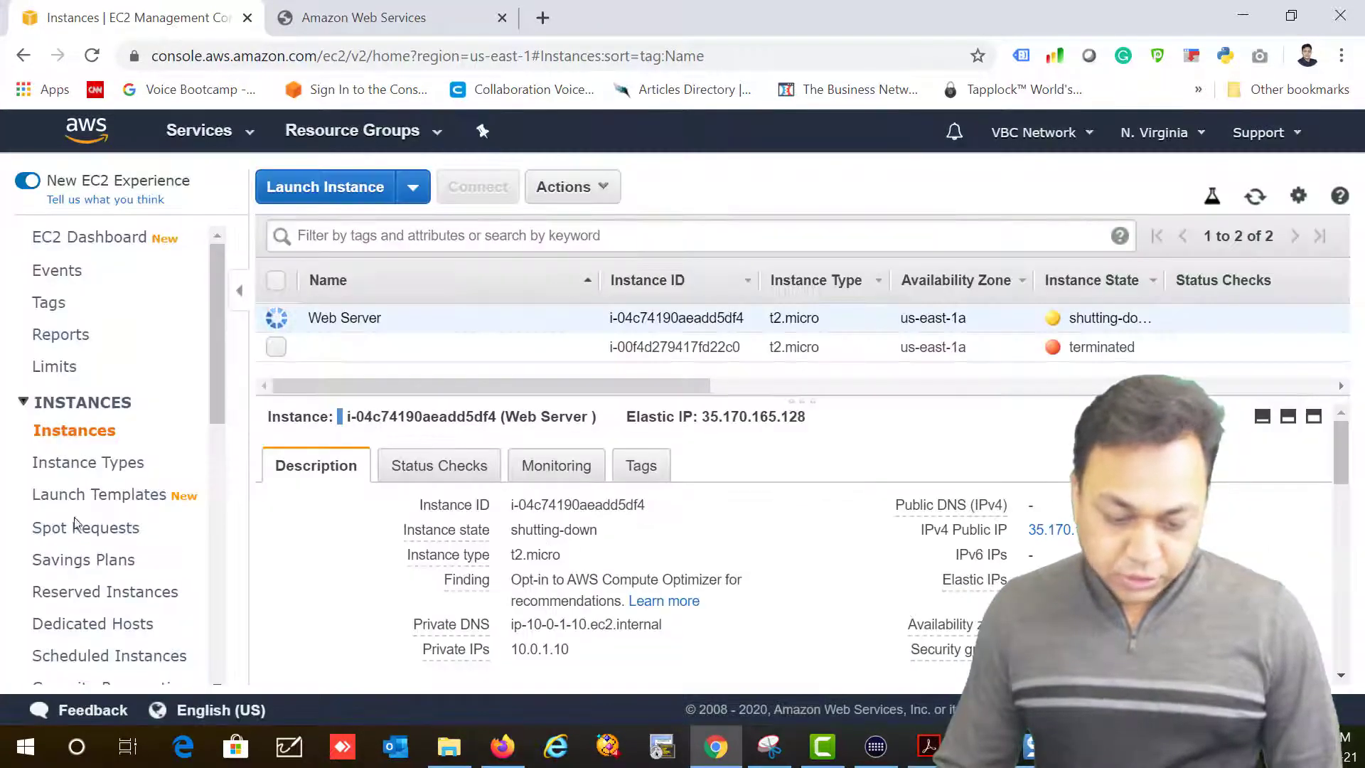
{"action": "scroll", "coordinate": [87, 526], "scroll_direction": "down", "scroll_amount": 8}
Step: Release the unassociated Elastic IP address 3.94.45.239
{"action": "left_click", "coordinate": [89, 384]}
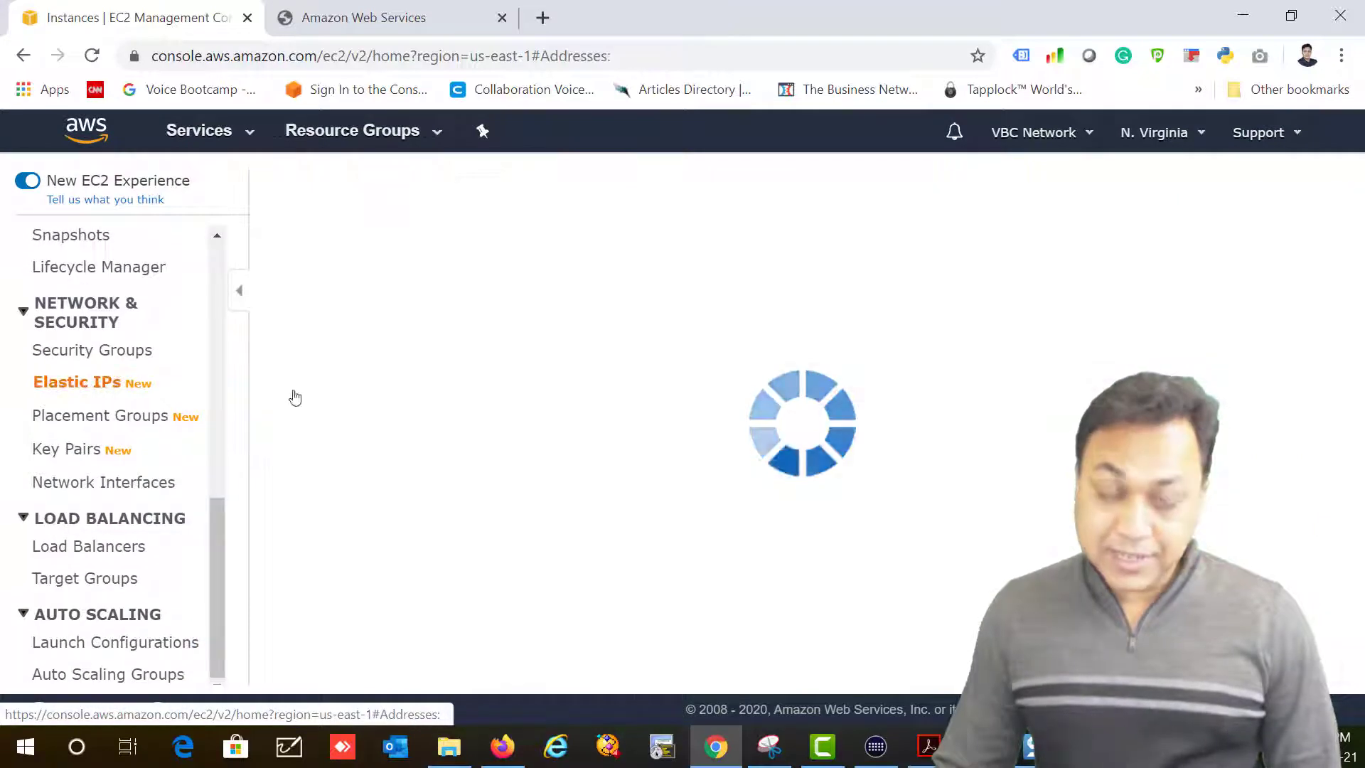
{"action": "left_click", "coordinate": [327, 398]}
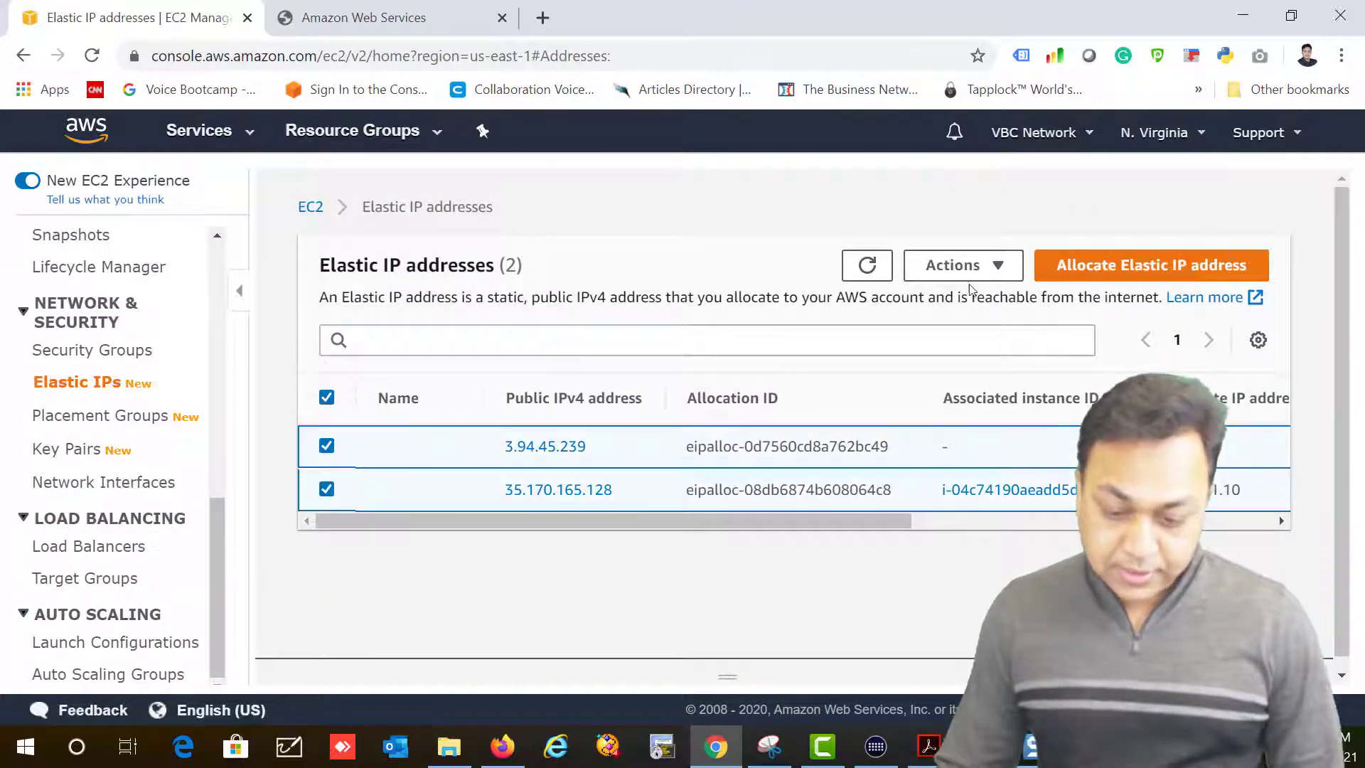
{"action": "left_click", "coordinate": [1021, 266]}
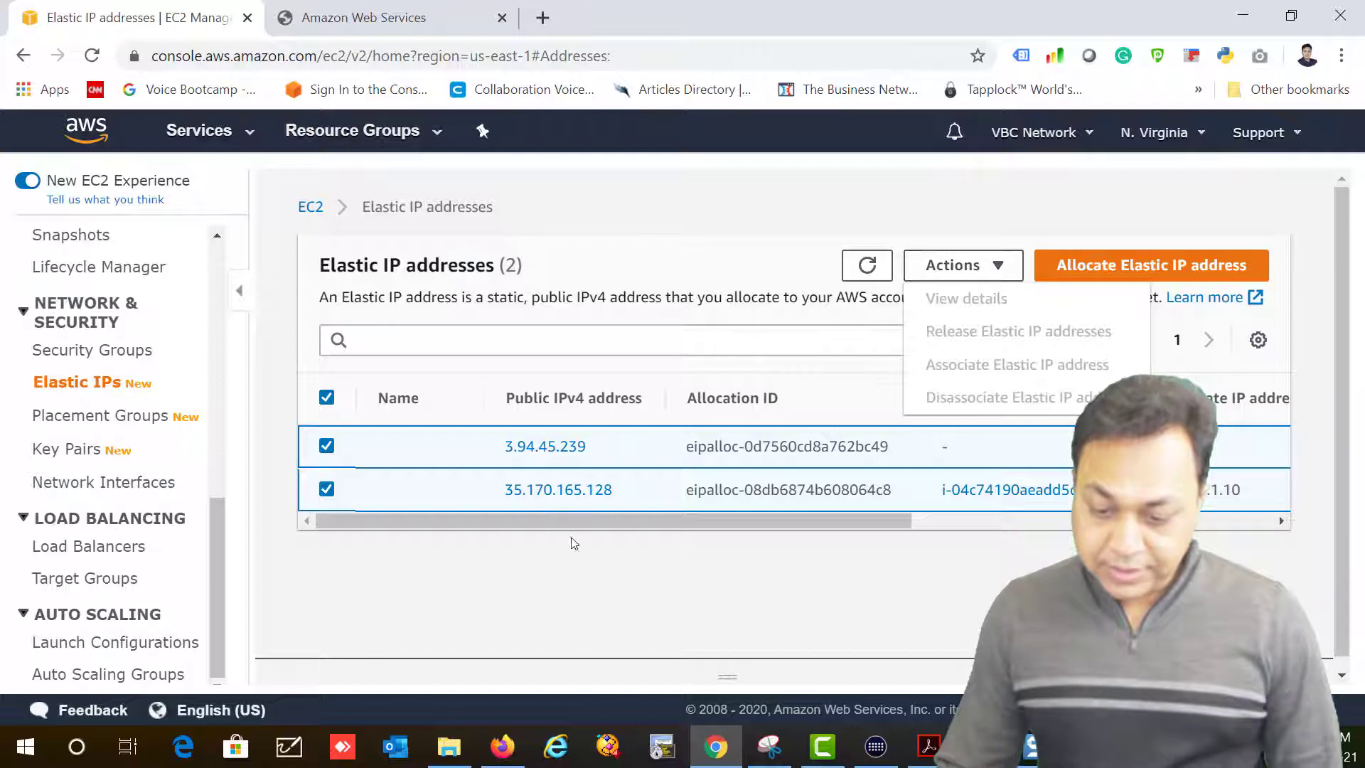
{"action": "left_click", "coordinate": [326, 489]}
{"action": "left_click", "coordinate": [953, 266]}
{"action": "left_click", "coordinate": [982, 333]}
{"action": "left_click", "coordinate": [1045, 523]}
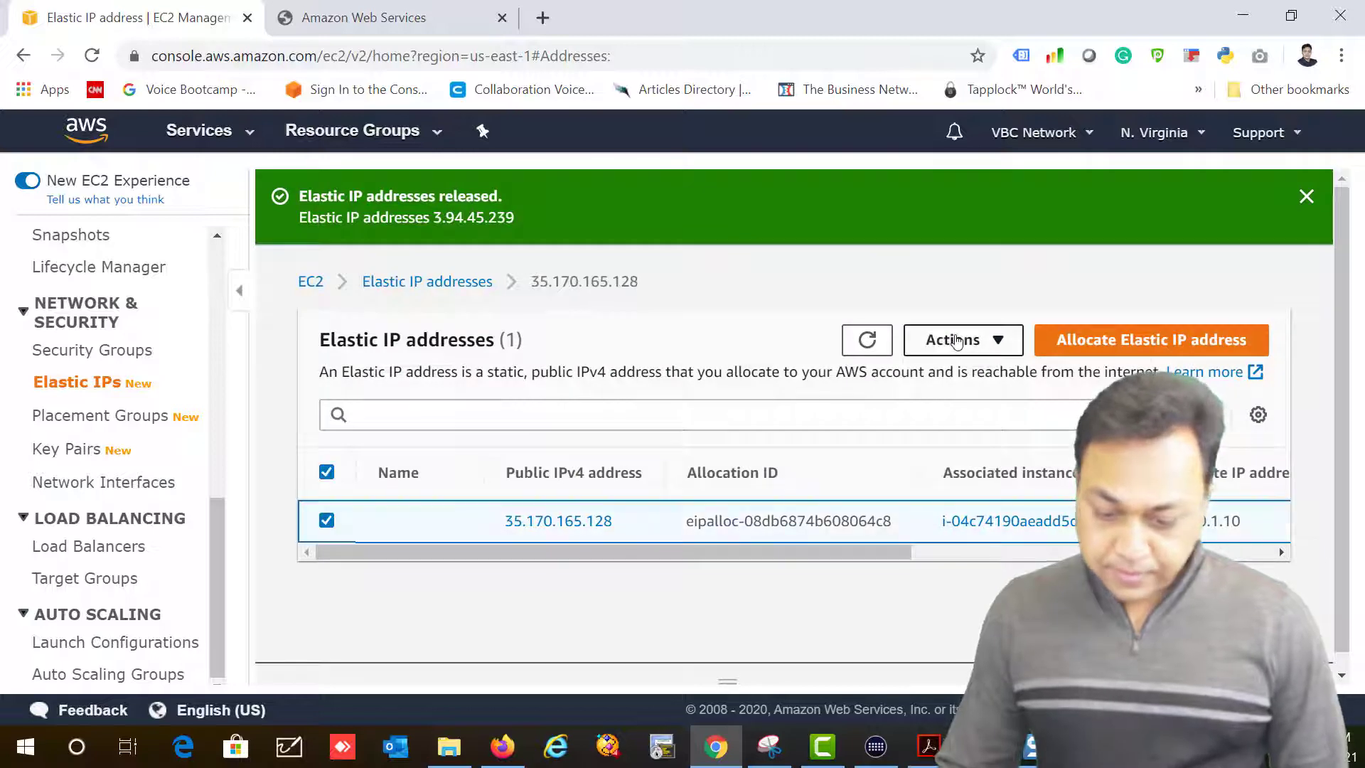
Step: Disassociate 35.170.165.128 from the web server instance, then release it
{"action": "left_click", "coordinate": [956, 340]}
{"action": "left_click", "coordinate": [972, 473]}
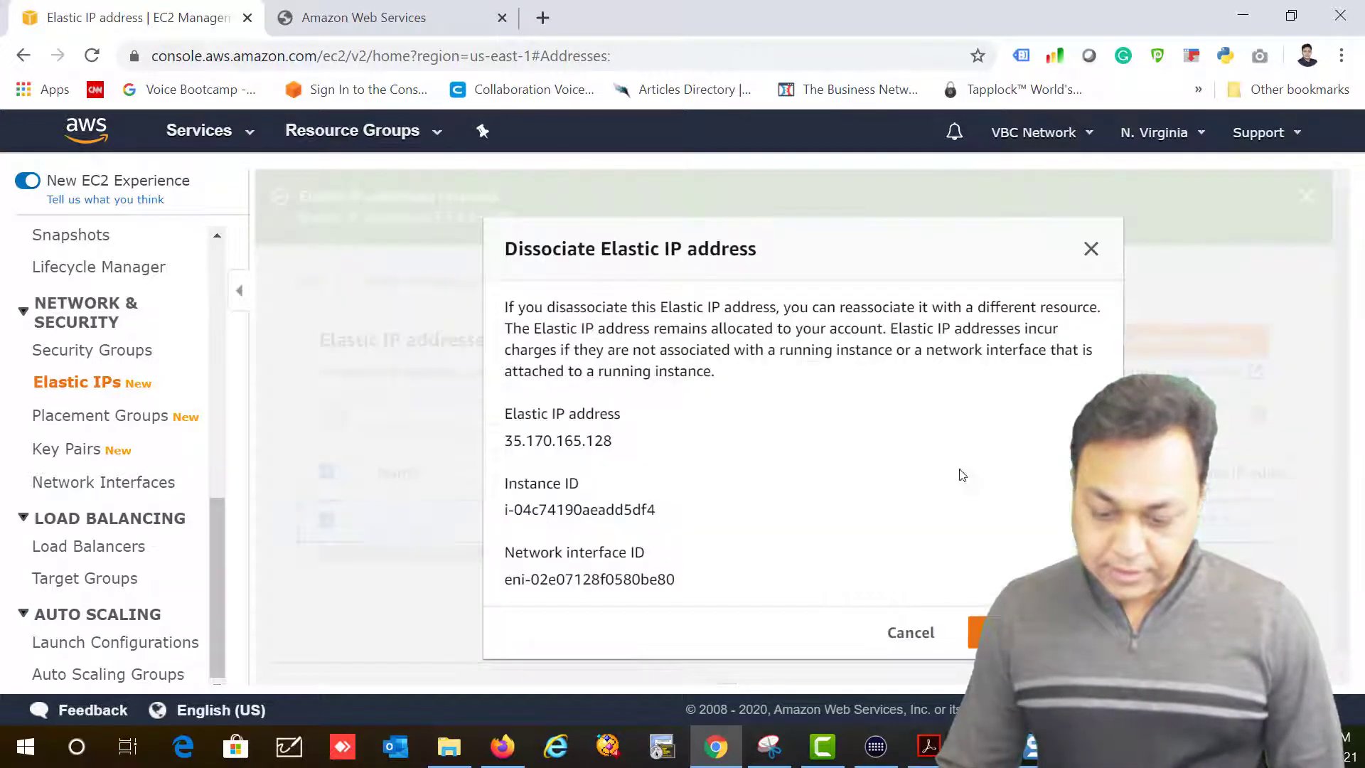
{"action": "left_click", "coordinate": [1034, 632]}
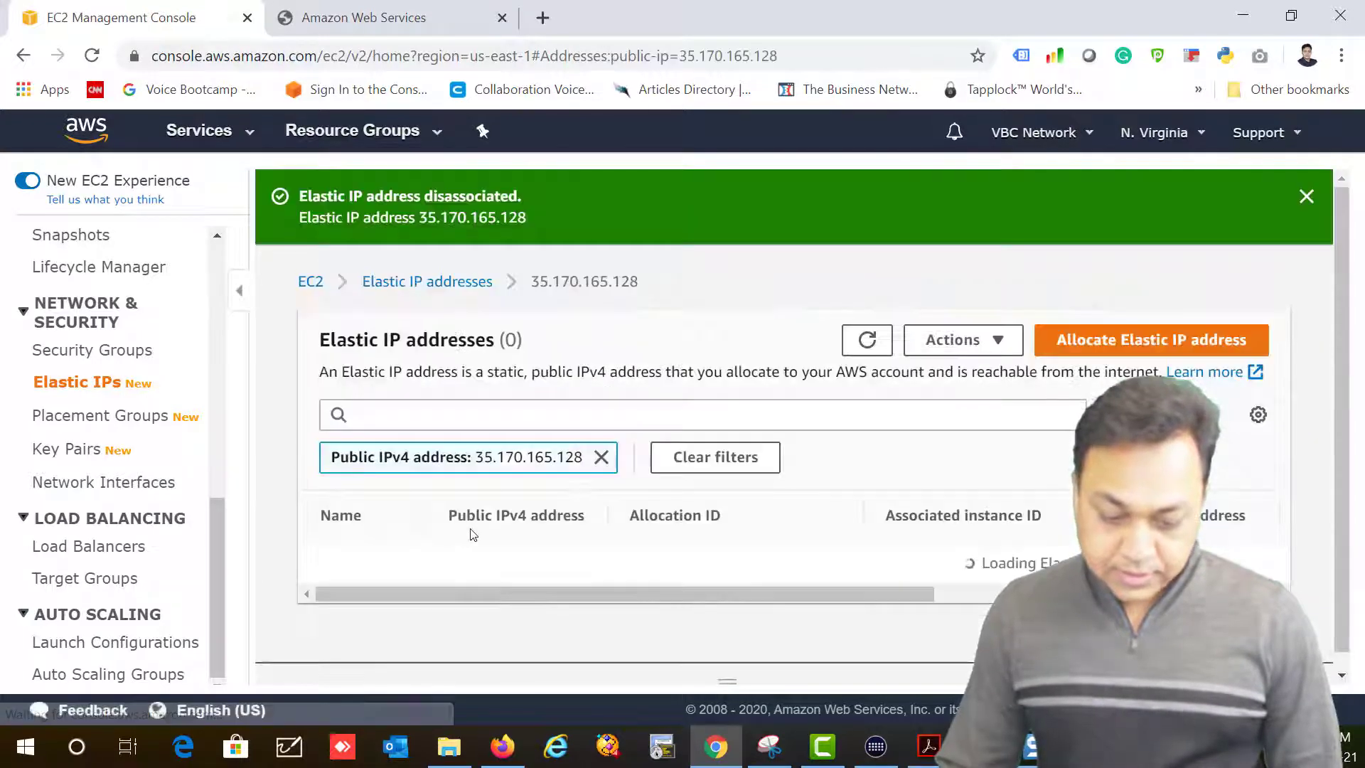
{"action": "left_click", "coordinate": [1010, 346]}
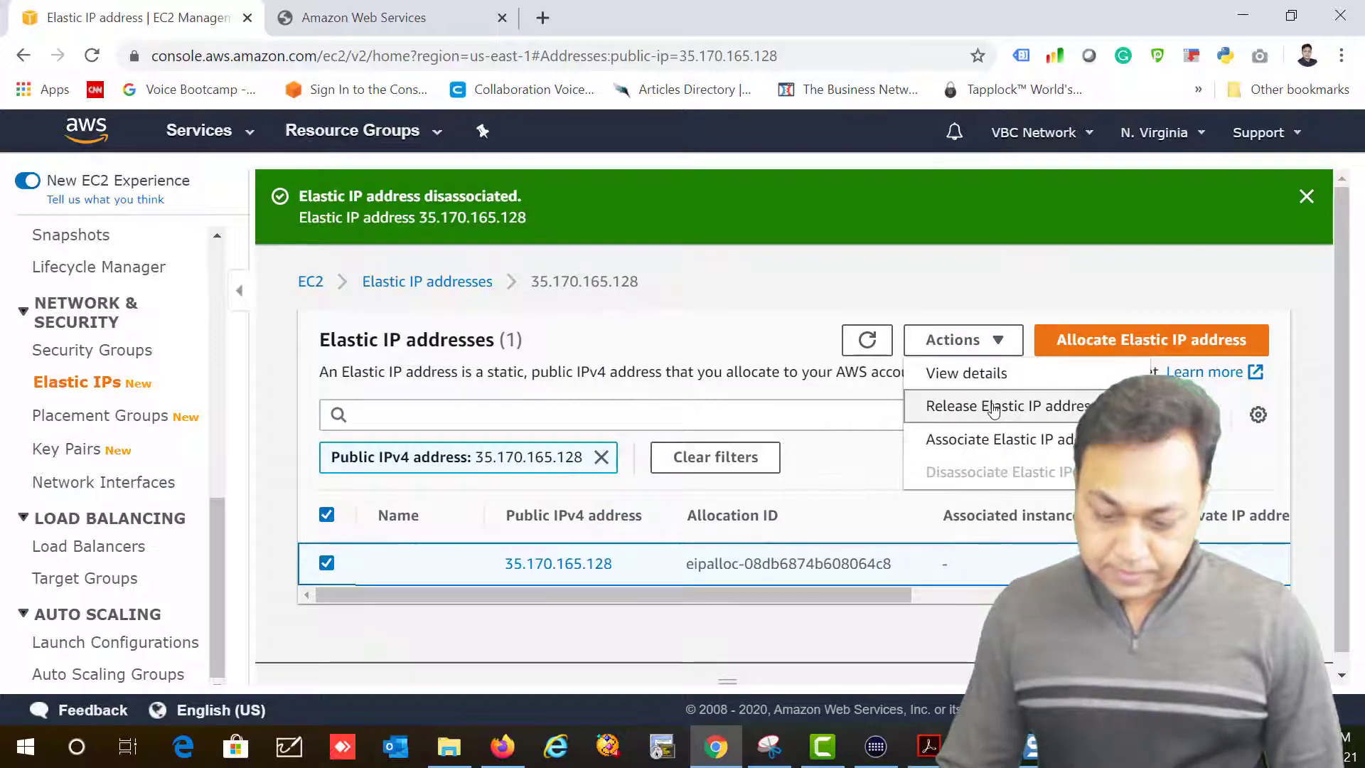
{"action": "left_click", "coordinate": [1006, 404]}
{"action": "left_click", "coordinate": [1064, 517]}
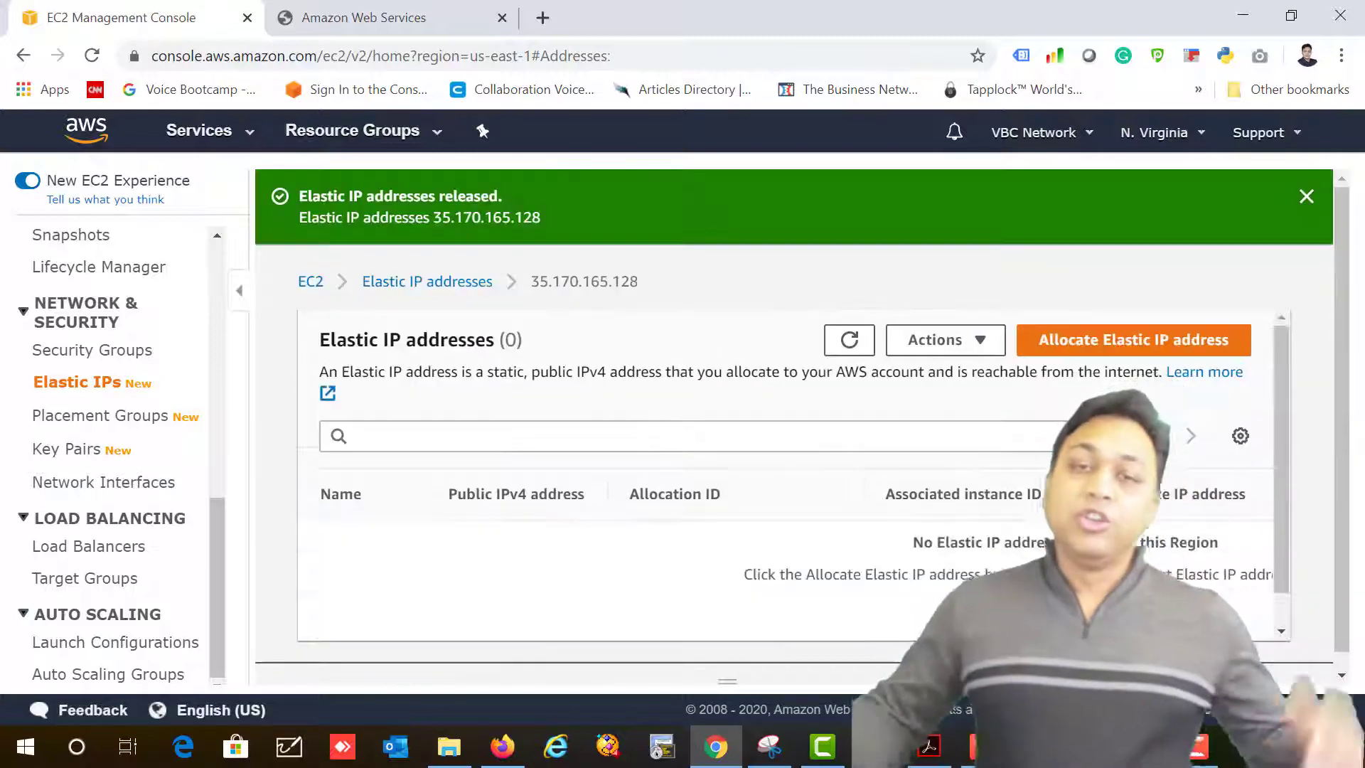